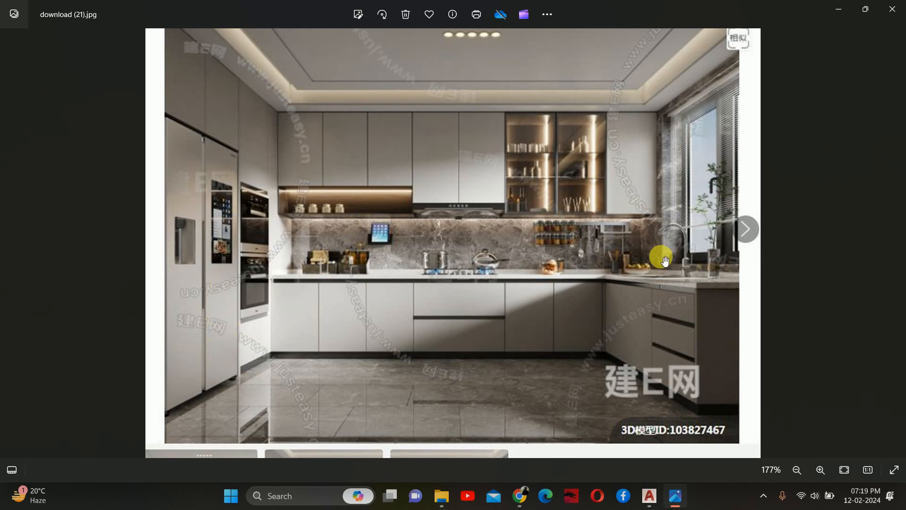
Switch from the reference photo to AutoCAD and draw a rectangle near the origin, 4500 long and 3300 wide
{"action": "left_click", "coordinate": [845, 4]}
{"action": "type", "text": "re"}
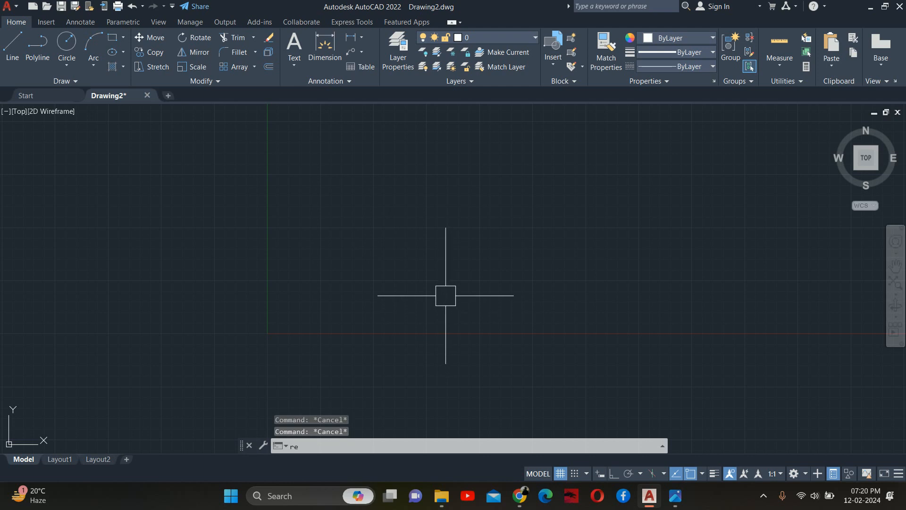
{"action": "type", "text": "c"}
{"action": "key", "text": "Return"}
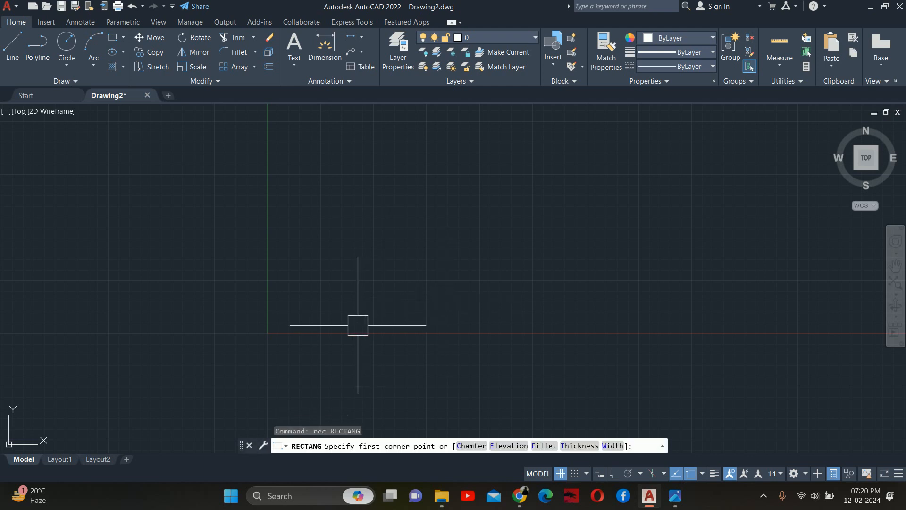
{"action": "left_click", "coordinate": [276, 331]}
{"action": "scroll", "coordinate": [483, 213], "scroll_direction": "down", "scroll_amount": 4}
{"action": "middle_click_drag", "start_coordinate": [484, 209], "coordinate": [377, 324]}
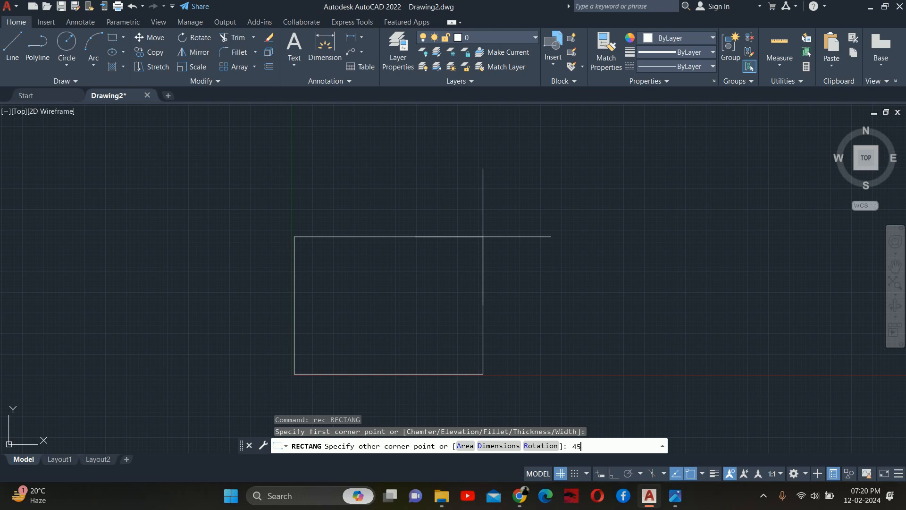
{"action": "key", "text": "Return"}
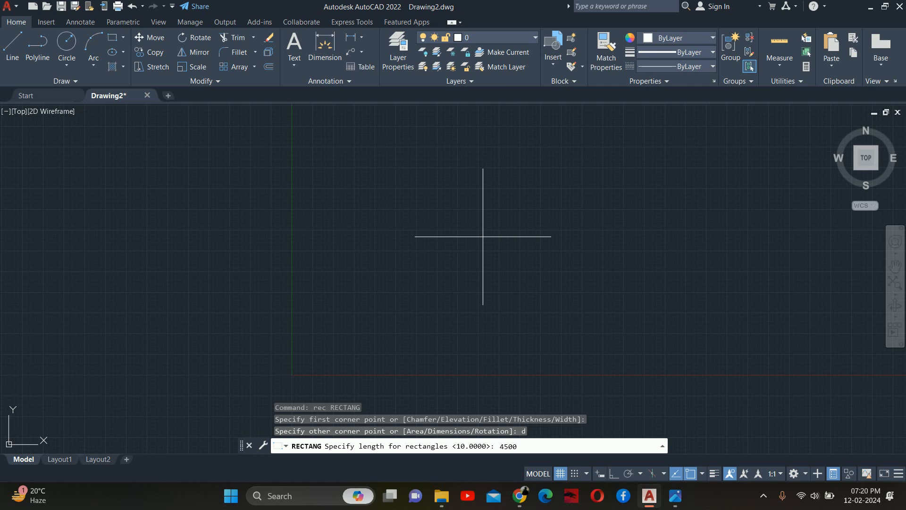
{"action": "key", "text": "Return"}
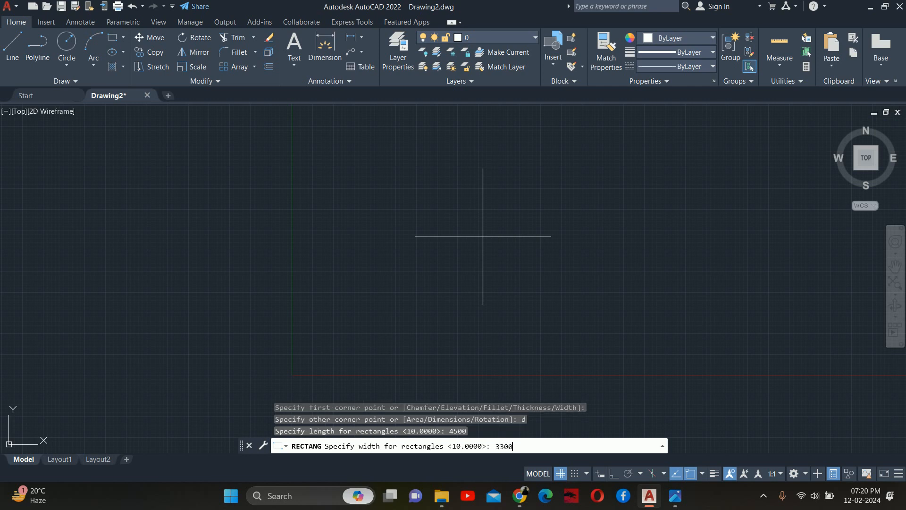
{"action": "key", "text": "Return"}
{"action": "key", "text": "Escape"}
{"action": "key", "text": "Escape"}
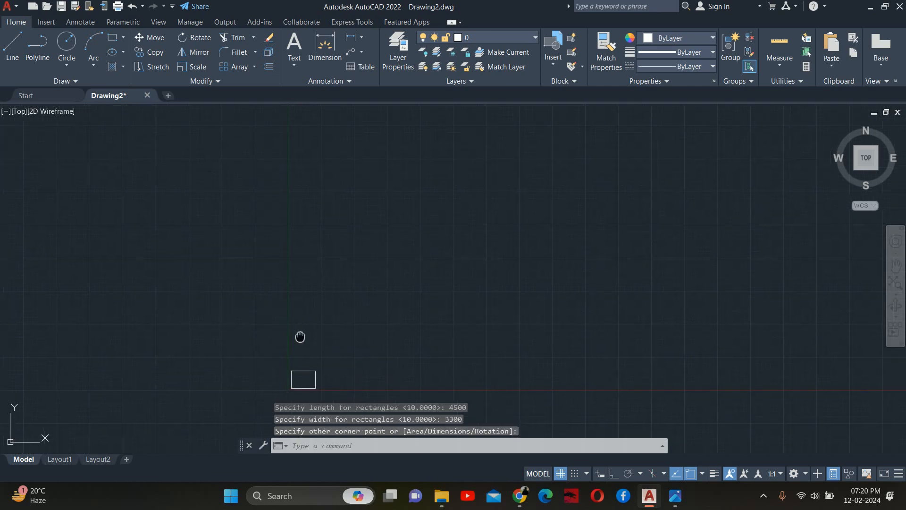
Explode the 4500 by 3300 rectangle into separate lines
{"action": "scroll", "coordinate": [300, 338], "scroll_direction": "up", "scroll_amount": 3}
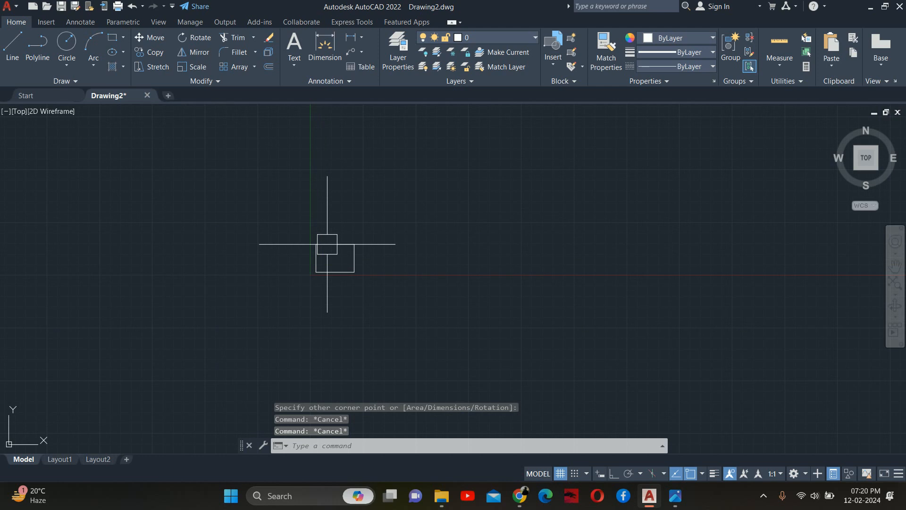
{"action": "type", "text": "x"}
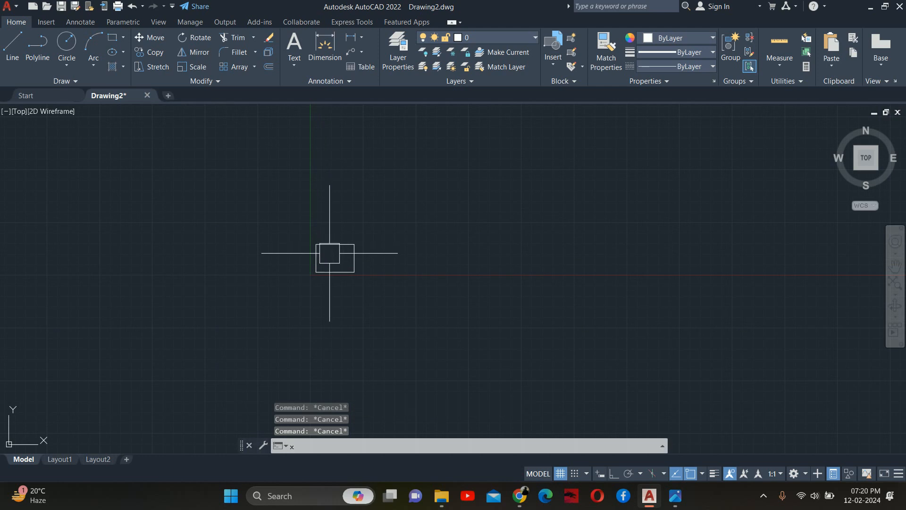
{"action": "key", "text": "Return"}
{"action": "left_click", "coordinate": [336, 271]}
{"action": "key", "text": "Return"}
Offset the rectangle's bottom line 1200 downward
{"action": "scroll", "coordinate": [337, 269], "scroll_direction": "up", "scroll_amount": 5}
{"action": "type", "text": "o"}
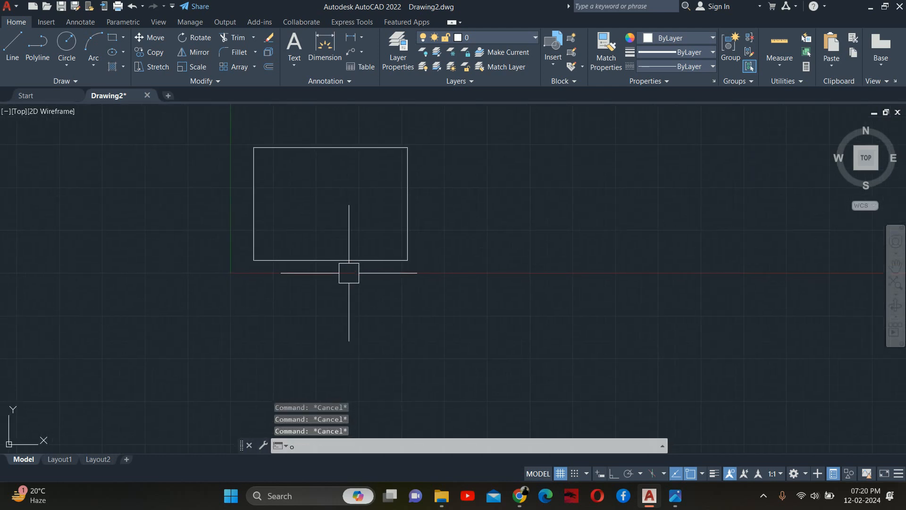
{"action": "key", "text": "Return"}
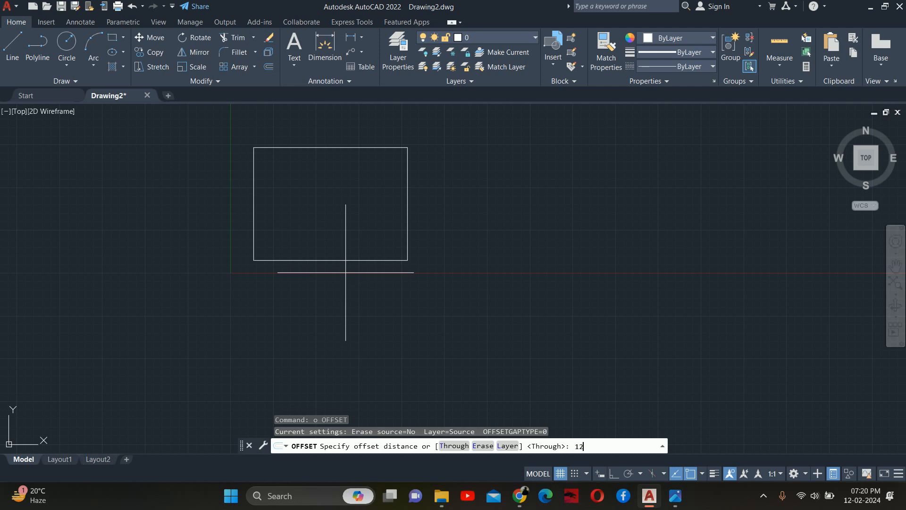
{"action": "type", "text": "1200"}
{"action": "key", "text": "Return"}
{"action": "left_click", "coordinate": [340, 260]}
{"action": "left_click", "coordinate": [334, 317]}
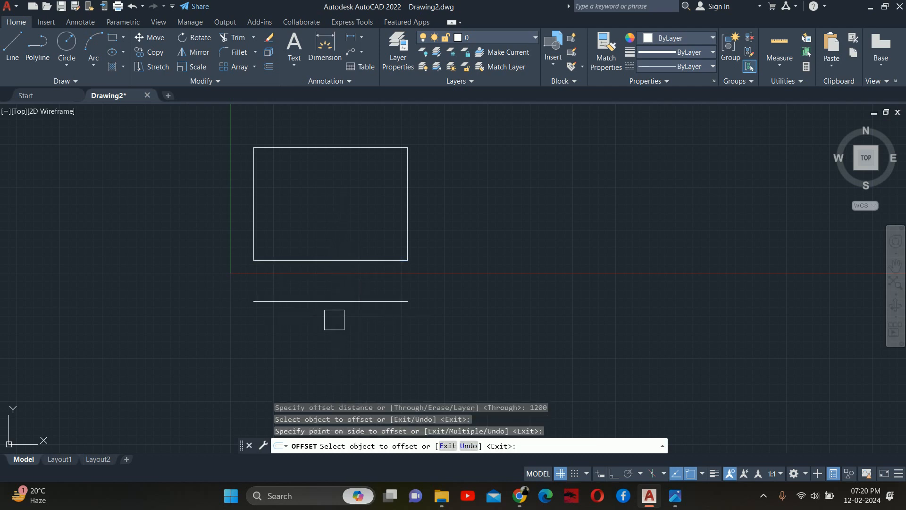
{"action": "key", "text": "Escape"}
Offset the separate line below the rectangle a further 4500 downward
{"action": "middle_click_drag", "start_coordinate": [341, 297], "coordinate": [327, 230]}
{"action": "key", "text": "Return"}
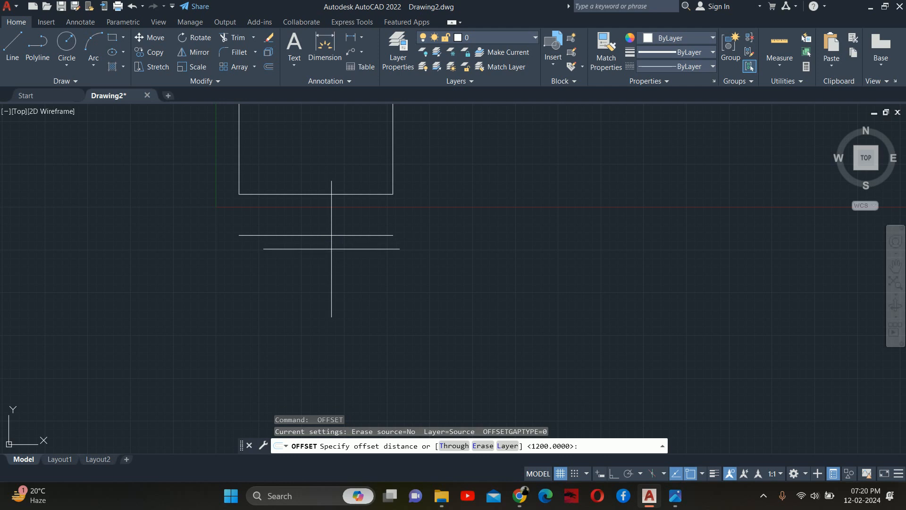
{"action": "key", "text": "Escape"}
{"action": "key", "text": "Escape"}
{"action": "key", "text": "Return"}
{"action": "type", "text": "4500"}
{"action": "key", "text": "Return"}
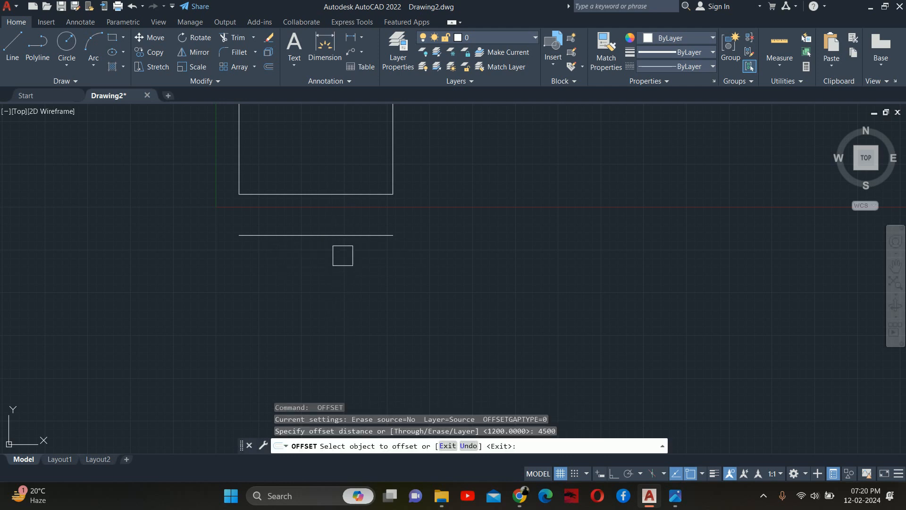
{"action": "left_click", "coordinate": [335, 235]}
{"action": "left_click", "coordinate": [356, 289]}
{"action": "key", "text": "Escape"}
{"action": "key", "text": "Escape"}
{"action": "key", "text": "Escape"}
Extend both side lines of the rectangle down to the lowest line and erase the intermediate line 1200 below the rectangle
{"action": "scroll", "coordinate": [350, 275], "scroll_direction": "down", "scroll_amount": 4}
{"action": "type", "text": "ex"}
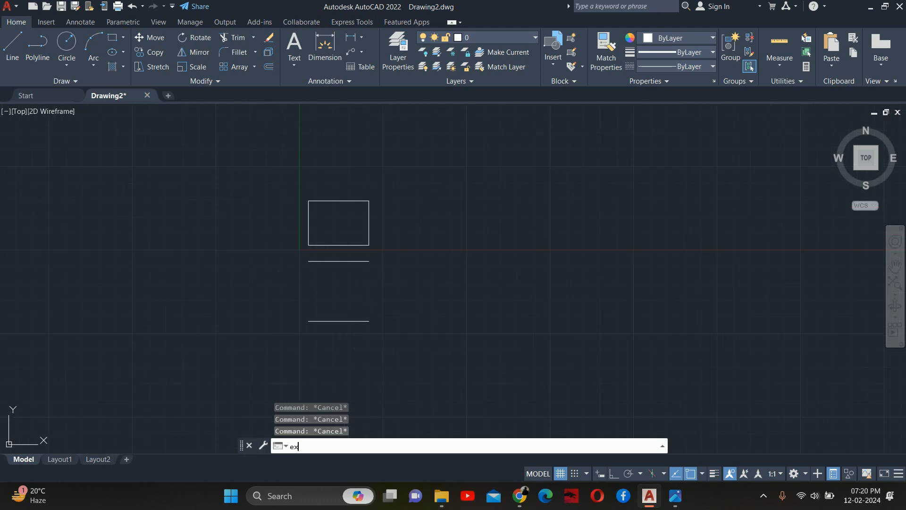
{"action": "key", "text": "Return"}
{"action": "left_click", "coordinate": [407, 231]}
{"action": "left_click", "coordinate": [208, 228]}
{"action": "left_click", "coordinate": [456, 238]}
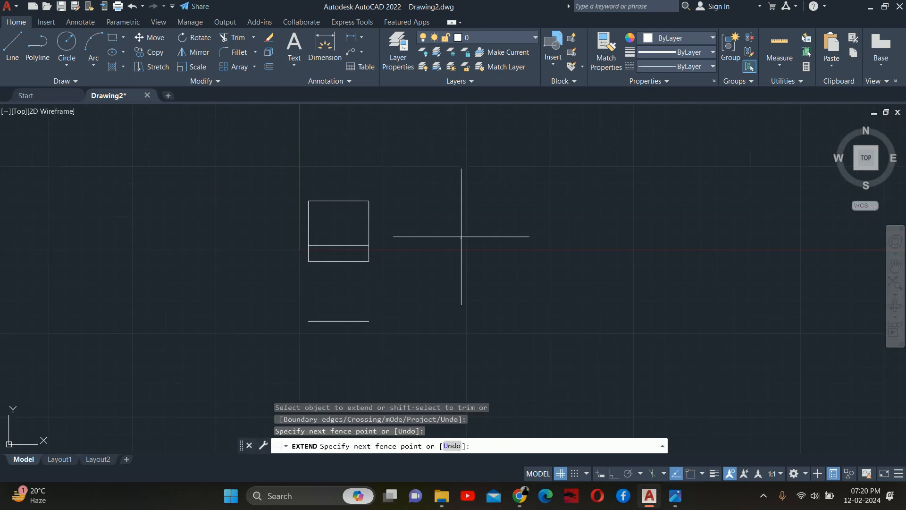
{"action": "left_click", "coordinate": [196, 222]}
{"action": "key", "text": "Return"}
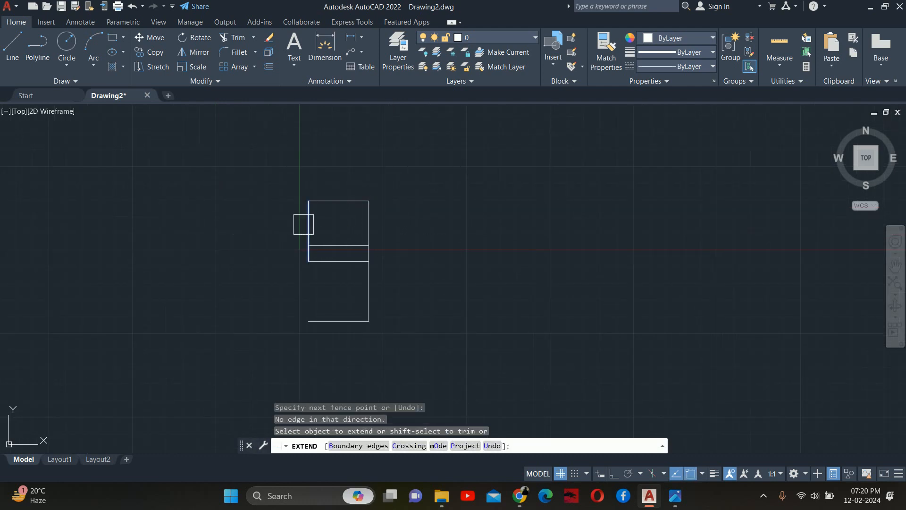
{"action": "left_click", "coordinate": [307, 236]}
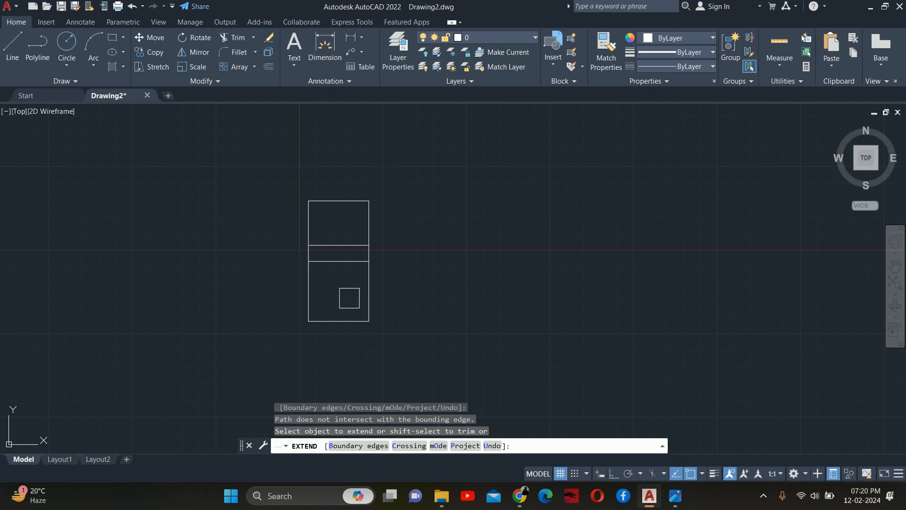
{"action": "scroll", "coordinate": [345, 259], "scroll_direction": "up", "scroll_amount": 2}
{"action": "key", "text": "Escape"}
{"action": "key", "text": "Escape"}
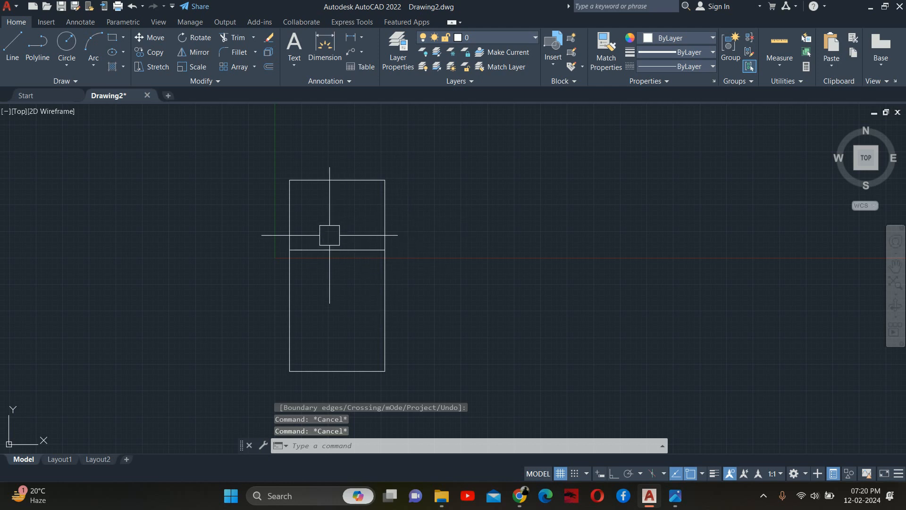
{"action": "middle_click_drag", "start_coordinate": [336, 231], "coordinate": [339, 163]}
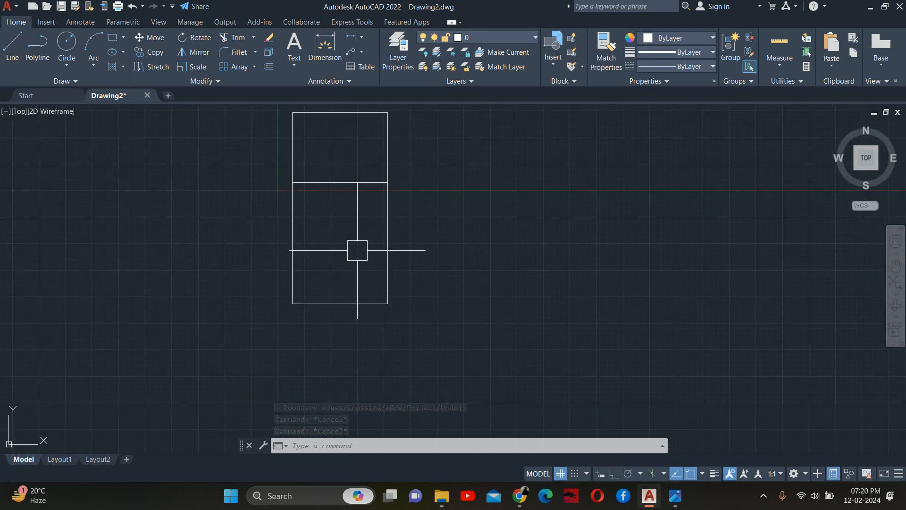
{"action": "scroll", "coordinate": [343, 193], "scroll_direction": "up", "scroll_amount": 2}
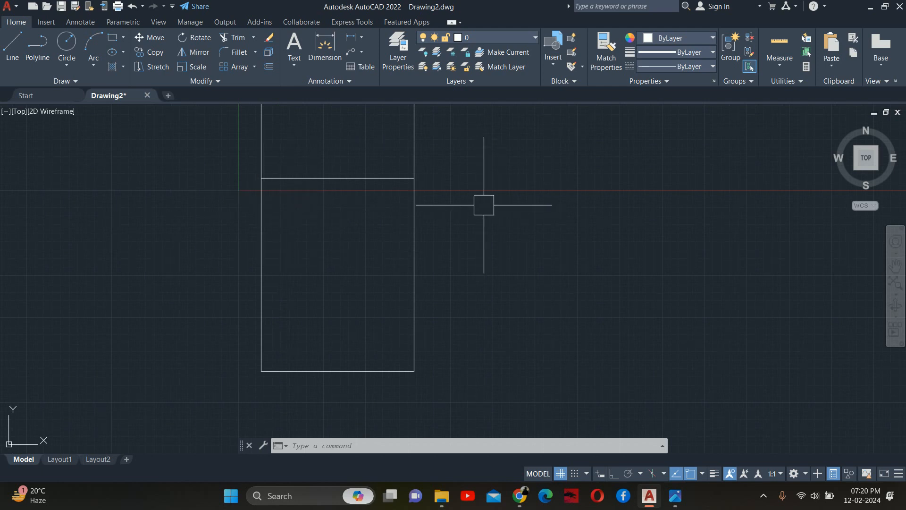
{"action": "middle_click_drag", "start_coordinate": [292, 212], "coordinate": [295, 278]}
{"action": "key", "text": "Escape"}
{"action": "key", "text": "Escape"}
{"action": "key", "text": "Escape"}
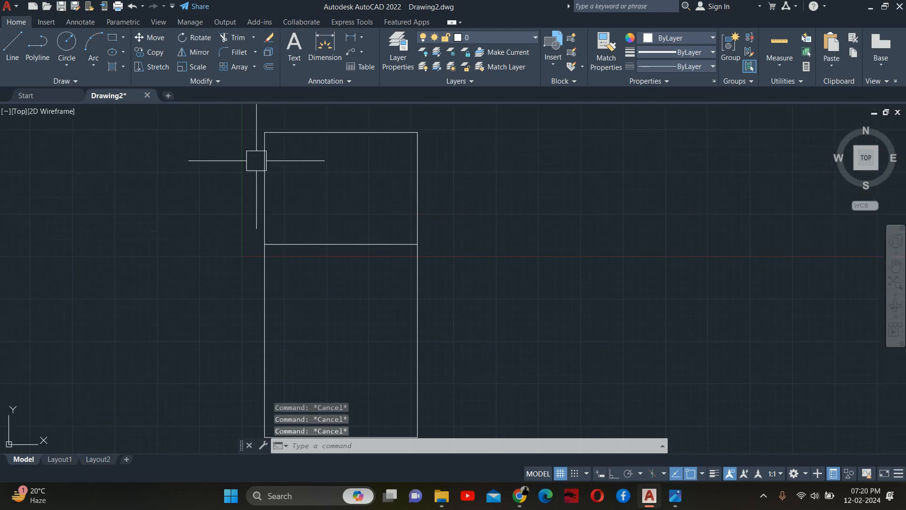
Offset the outline's left side line 600 outward to the left
{"action": "middle_click_drag", "start_coordinate": [268, 194], "coordinate": [278, 188]}
{"action": "type", "text": "o"}
{"action": "key", "text": "Return"}
{"action": "type", "text": "600"}
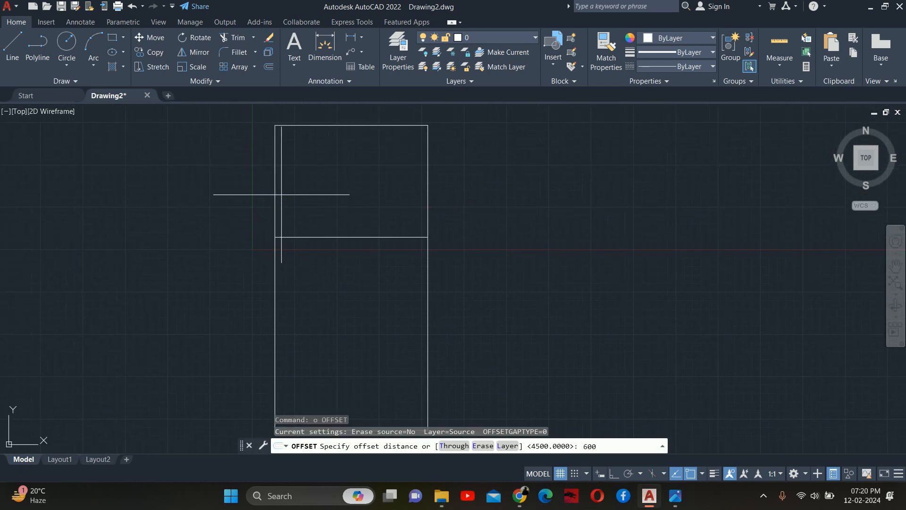
{"action": "key", "text": "Return"}
{"action": "left_click", "coordinate": [275, 182]}
{"action": "left_click", "coordinate": [218, 186]}
{"action": "key", "text": "Escape"}
Extend the top and middle horizontal lines to the new outer-left line, and trim that line below the middle line
{"action": "middle_click_drag", "start_coordinate": [261, 215], "coordinate": [274, 238]}
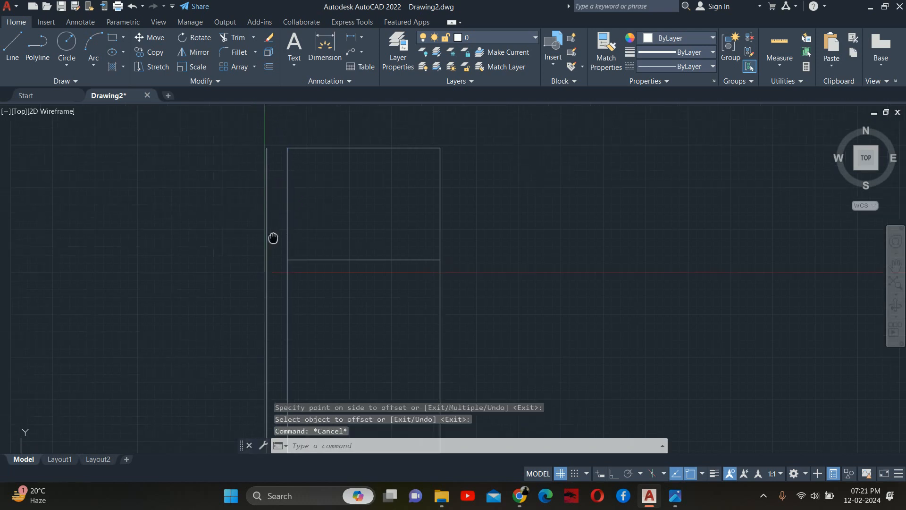
{"action": "scroll", "coordinate": [297, 231], "scroll_direction": "down", "scroll_amount": 2}
{"action": "key", "text": "Escape"}
{"action": "key", "text": "Escape"}
{"action": "type", "text": "ex"}
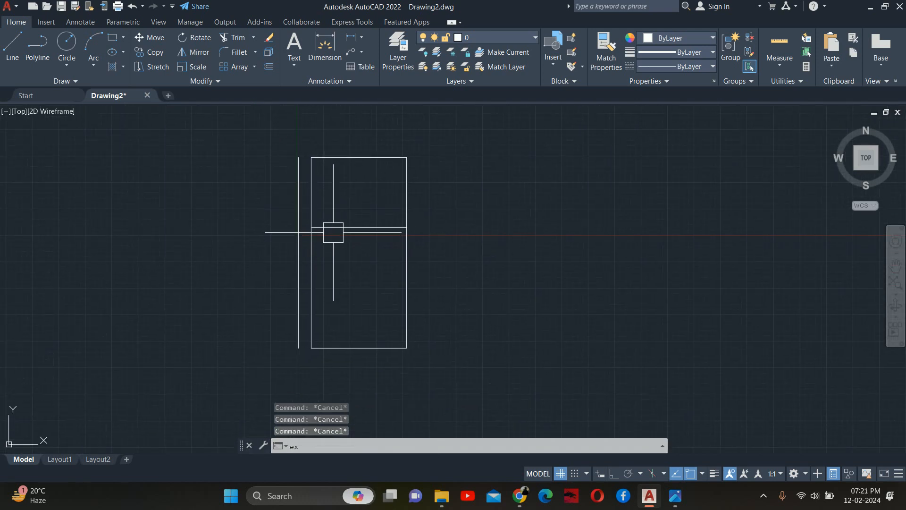
{"action": "key", "text": "Return"}
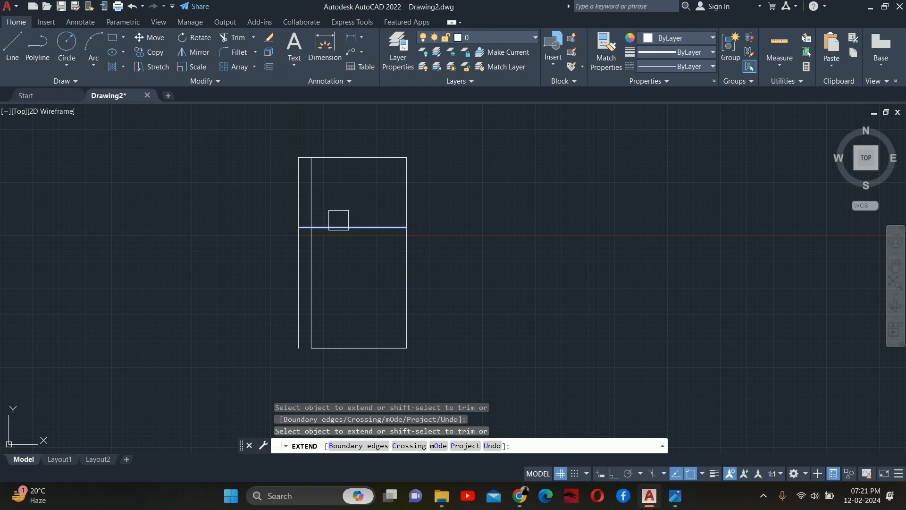
{"action": "left_click", "coordinate": [330, 227]}
{"action": "left_click", "coordinate": [290, 253]}
{"action": "left_click", "coordinate": [294, 263], "text": "shift"}
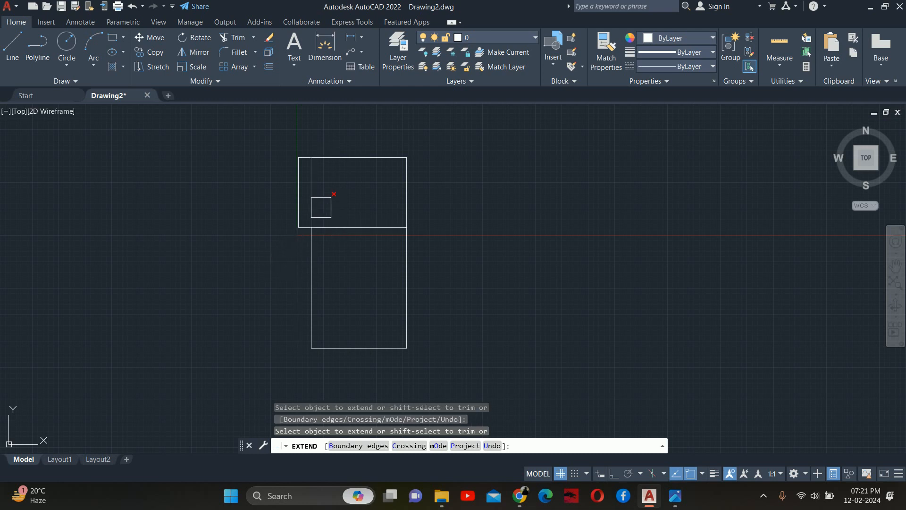
{"action": "key", "text": "Escape"}
{"action": "key", "text": "Escape"}
Offset the middle horizontal line 1200 downward
{"action": "middle_click_drag", "start_coordinate": [346, 310], "coordinate": [336, 279]}
{"action": "type", "text": "o"}
{"action": "key", "text": "Return"}
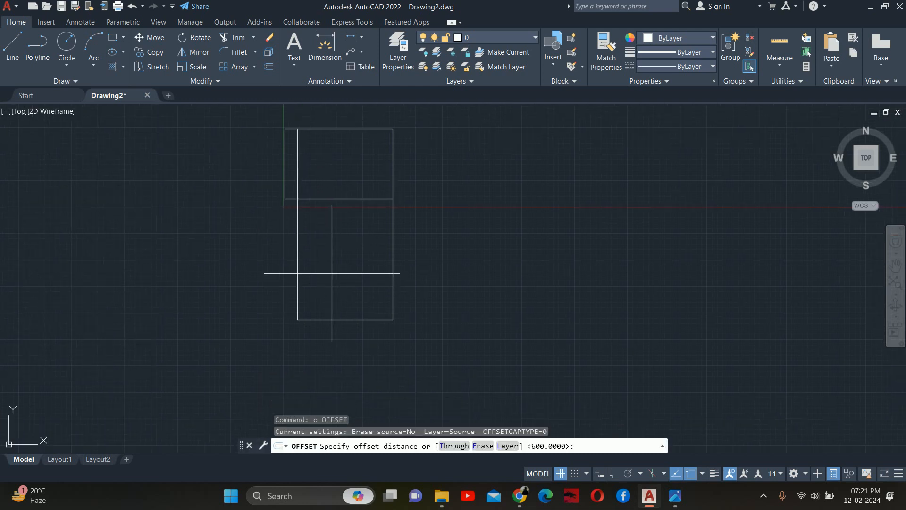
{"action": "type", "text": "1200"}
{"action": "key", "text": "Return"}
{"action": "left_click", "coordinate": [324, 199]}
{"action": "left_click", "coordinate": [324, 249]}
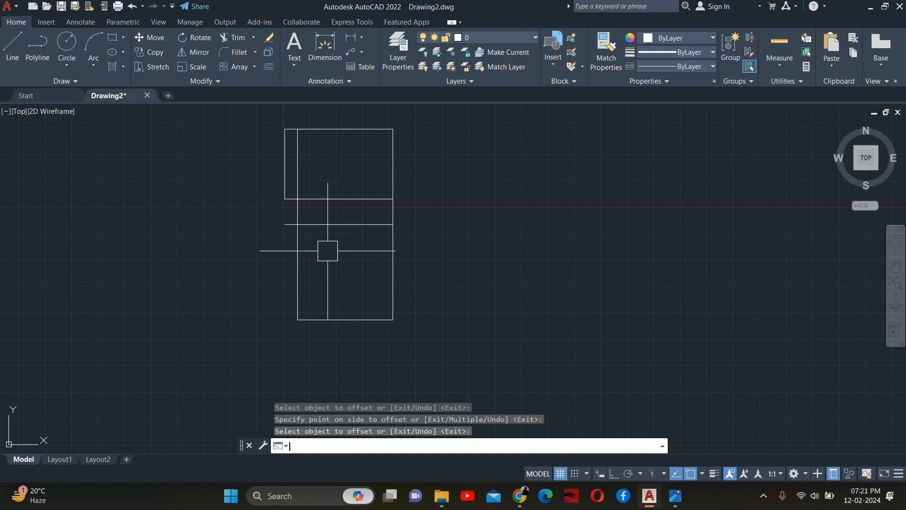
{"action": "key", "text": "Escape"}
Trim the offset line back to its short left stub and cut the left wall line between the middle line and the stub
{"action": "middle_click_drag", "start_coordinate": [326, 252], "coordinate": [336, 261]}
{"action": "type", "text": "tr"}
{"action": "key", "text": "Return"}
{"action": "scroll", "coordinate": [334, 256], "scroll_direction": "up", "scroll_amount": 3}
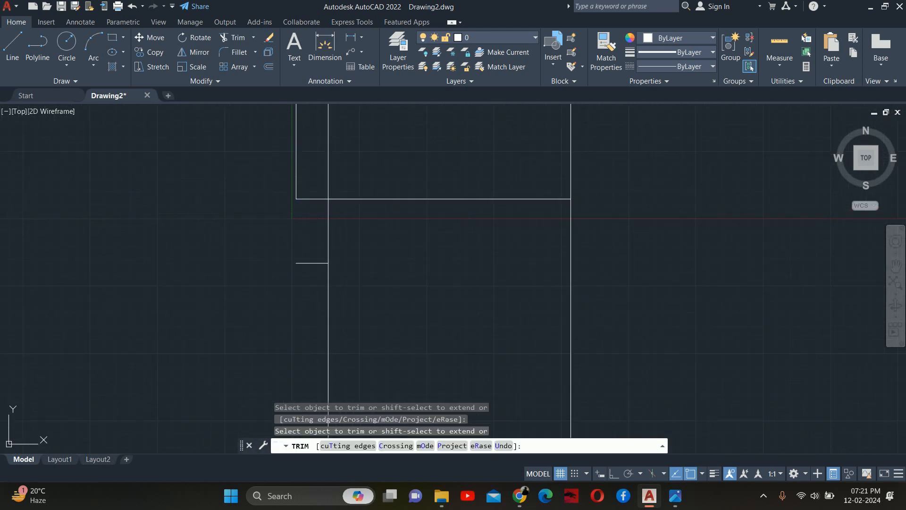
{"action": "scroll", "coordinate": [331, 223], "scroll_direction": "down", "scroll_amount": 4}
{"action": "middle_click_drag", "start_coordinate": [354, 230], "coordinate": [523, 257]}
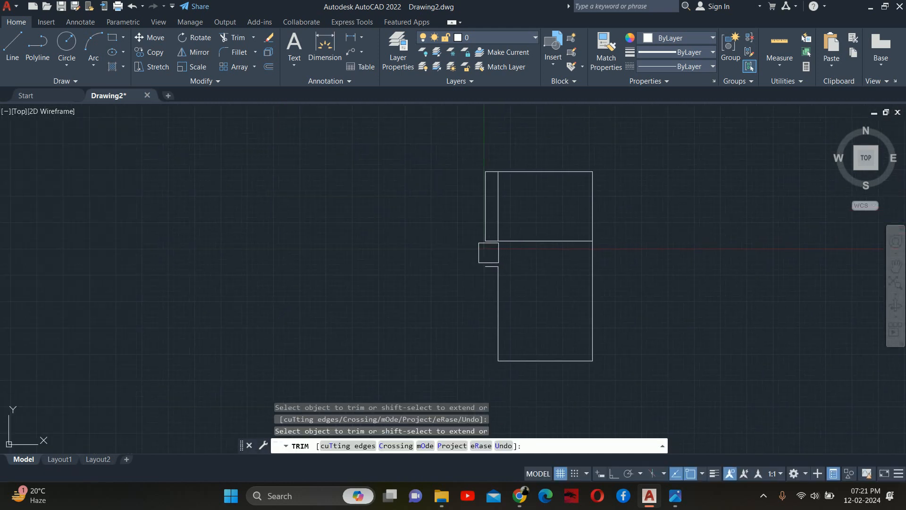
{"action": "key", "text": "Escape"}
{"action": "key", "text": "Escape"}
{"action": "key", "text": "Escape"}
{"action": "key", "text": "Escape"}
{"action": "scroll", "coordinate": [478, 267], "scroll_direction": "up", "scroll_amount": 2}
{"action": "mouse_move", "coordinate": [488, 287]}
{"action": "middle_mouse_down"}
{"action": "mouse_move", "coordinate": [502, 285]}
{"action": "mouse_move", "coordinate": [476, 247]}
{"action": "middle_mouse_up"}
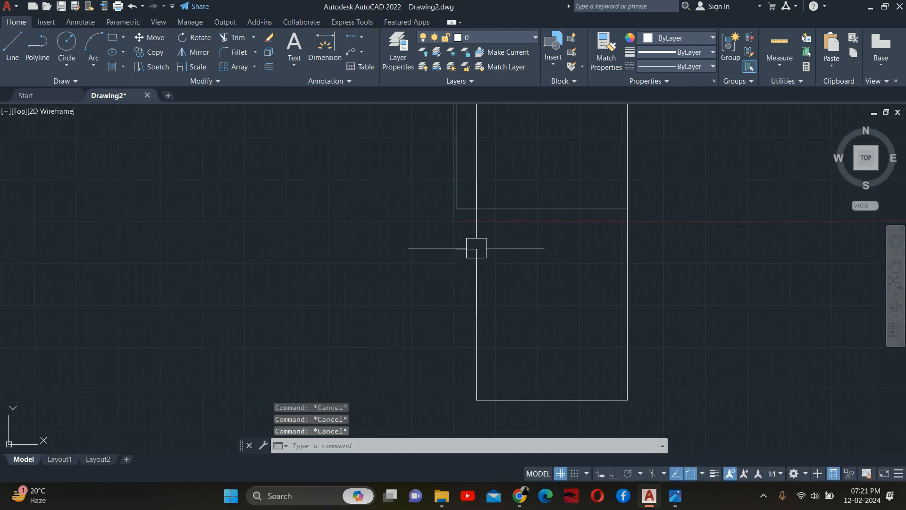
{"action": "mouse_move", "coordinate": [584, 239]}
{"action": "middle_mouse_down"}
{"action": "mouse_move", "coordinate": [566, 281]}
{"action": "mouse_move", "coordinate": [543, 285]}
{"action": "mouse_move", "coordinate": [507, 274]}
{"action": "middle_mouse_up"}
{"action": "scroll", "coordinate": [484, 253], "scroll_direction": "down", "scroll_amount": 2}
{"action": "type", "text": "o"}
{"action": "key", "text": "Return"}
{"action": "key", "text": "Escape"}
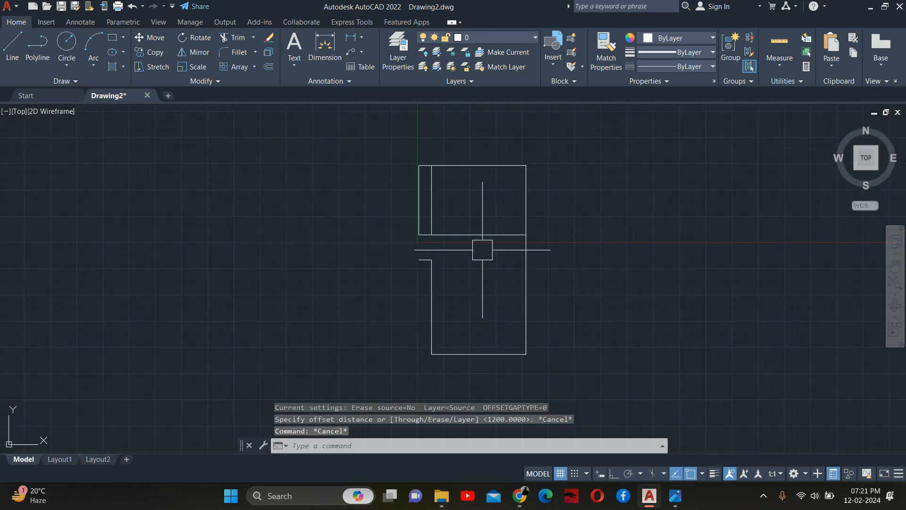
Join the left stub, lower-left, bottom, right, top and outer-left lines into one continuous outline
{"action": "type", "text": "j"}
{"action": "key", "text": "Return"}
{"action": "left_click", "coordinate": [578, 390]}
{"action": "left_click", "coordinate": [342, 265]}
{"action": "scroll", "coordinate": [417, 249], "scroll_direction": "up", "scroll_amount": 4}
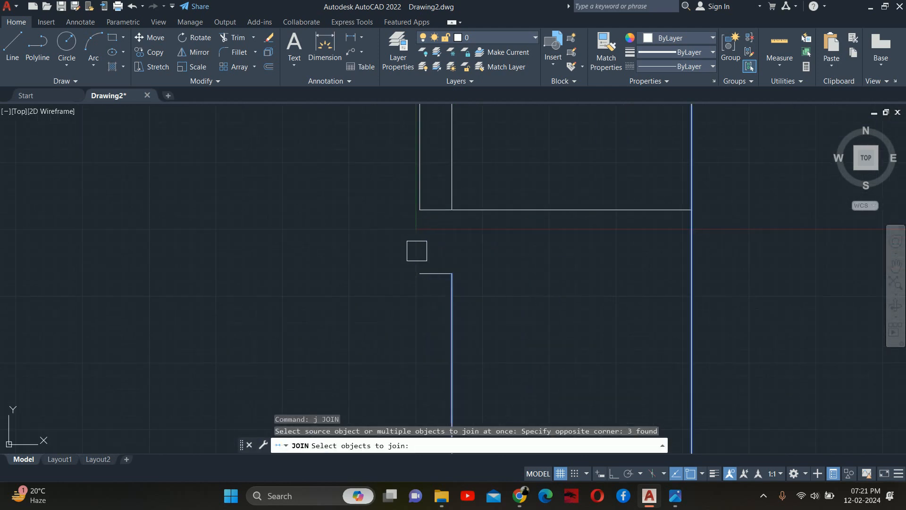
{"action": "left_click", "coordinate": [419, 260]}
{"action": "scroll", "coordinate": [430, 267], "scroll_direction": "down", "scroll_amount": 2}
{"action": "middle_click_drag", "start_coordinate": [451, 144], "coordinate": [425, 281]}
{"action": "left_click", "coordinate": [440, 251]}
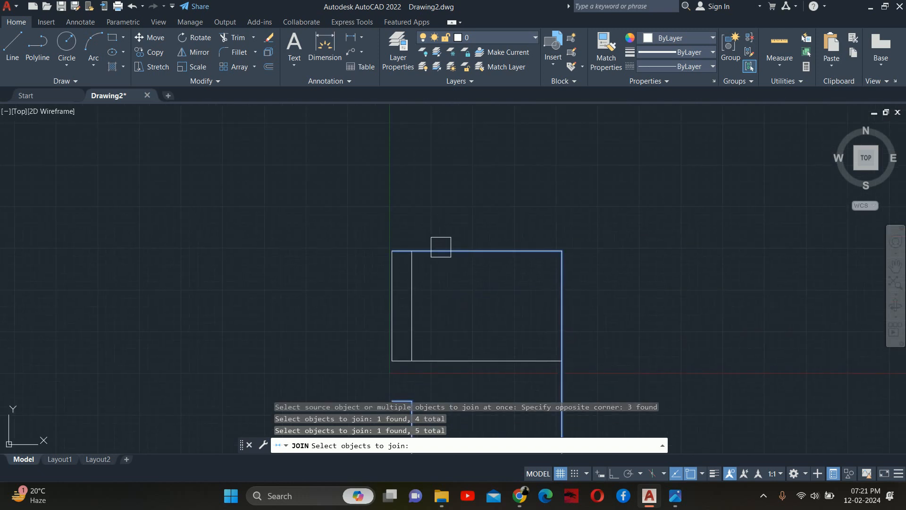
{"action": "left_click", "coordinate": [391, 271]}
{"action": "key", "text": "Return"}
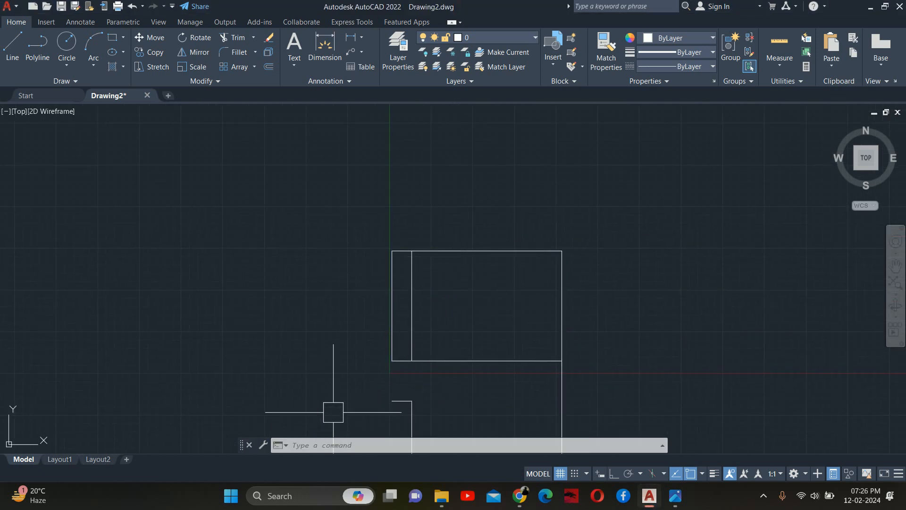
{"action": "scroll", "coordinate": [487, 350], "scroll_direction": "down", "scroll_amount": 2}
{"action": "middle_click_drag", "start_coordinate": [488, 349], "coordinate": [462, 252]}
{"action": "key", "text": "Escape"}
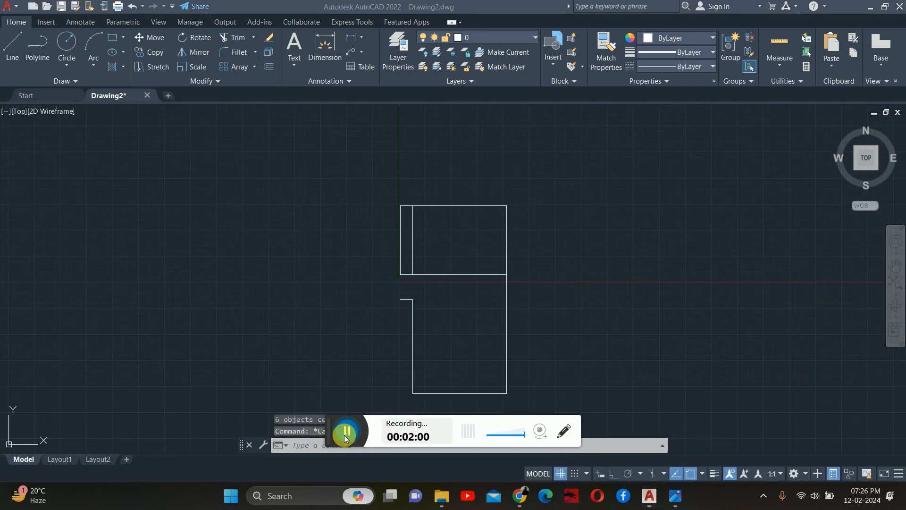
{"action": "left_click", "coordinate": [328, 445]}
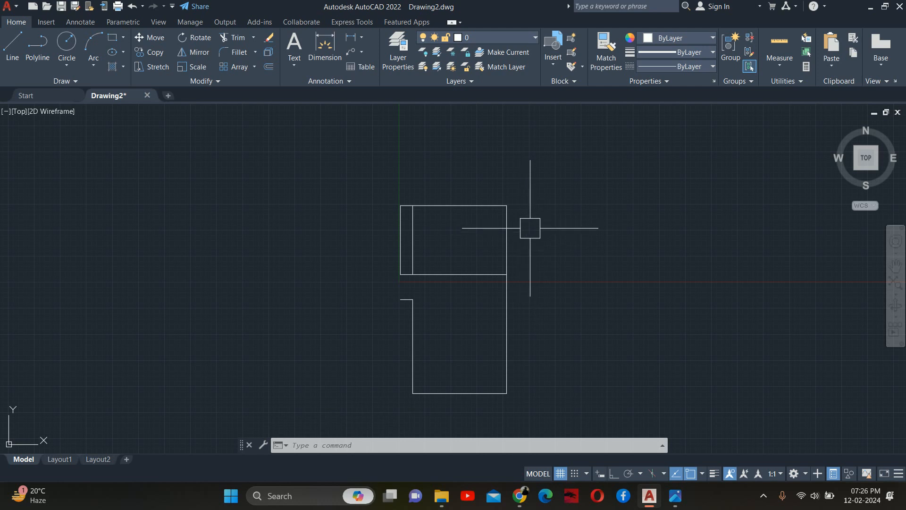
{"action": "scroll", "coordinate": [485, 253], "scroll_direction": "up", "scroll_amount": 4}
{"action": "scroll", "coordinate": [429, 162], "scroll_direction": "down", "scroll_amount": 6}
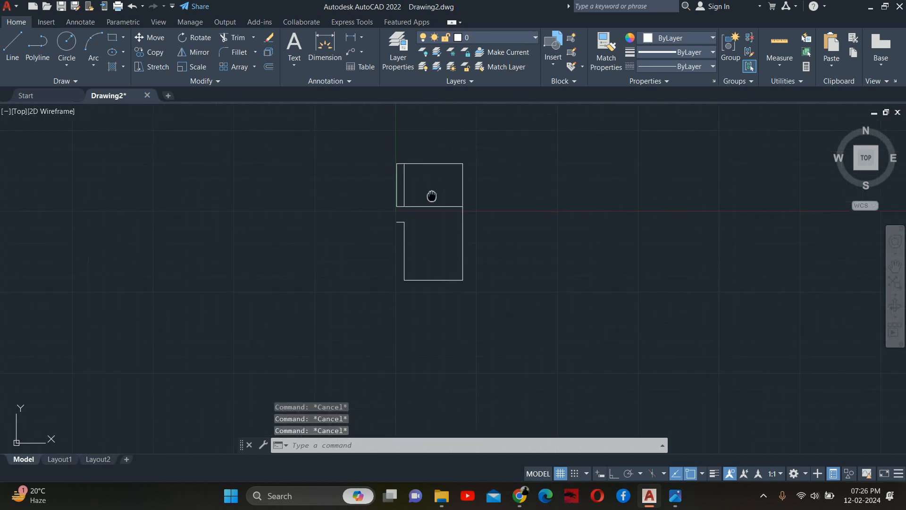
Offset the joined room outline 100 outward to form the wall thickness
{"action": "type", "text": "o"}
{"action": "key", "text": "Return"}
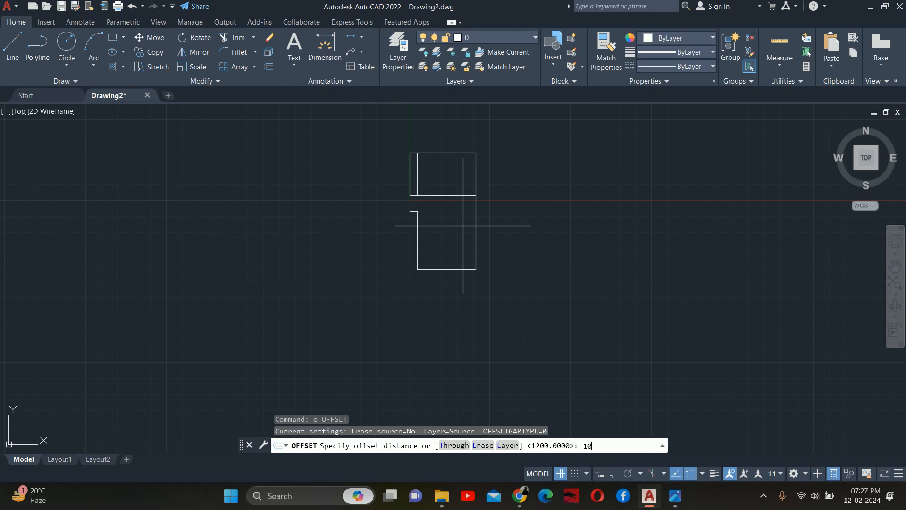
{"action": "type", "text": "10"}
{"action": "key", "text": "Return"}
{"action": "left_click", "coordinate": [476, 234]}
{"action": "left_click", "coordinate": [541, 225]}
{"action": "key", "text": "Escape"}
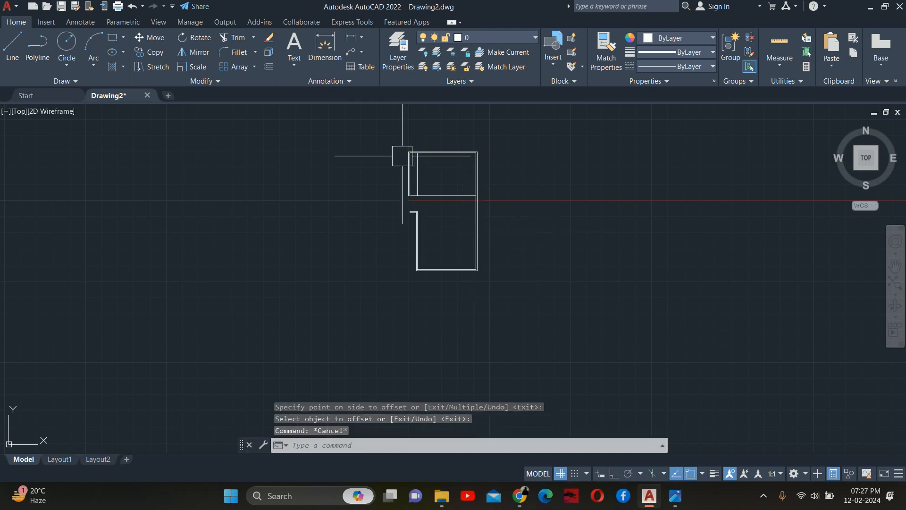
{"action": "key", "text": "Escape"}
{"action": "key", "text": "Escape"}
Draw a short line closing the open left end of the double-line wall stub
{"action": "scroll", "coordinate": [406, 165], "scroll_direction": "up", "scroll_amount": 6}
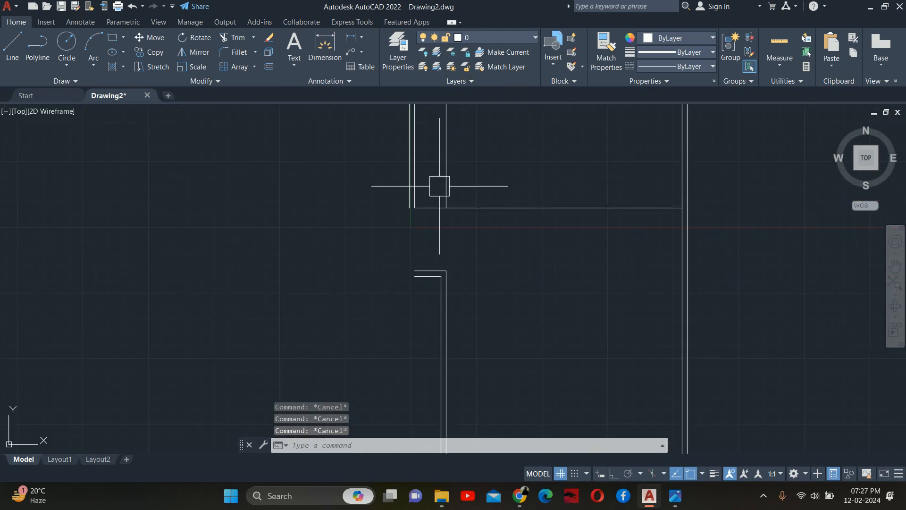
{"action": "type", "text": "l"}
{"action": "key", "text": "Return"}
{"action": "scroll", "coordinate": [420, 255], "scroll_direction": "up", "scroll_amount": 2}
{"action": "left_click", "coordinate": [410, 280]}
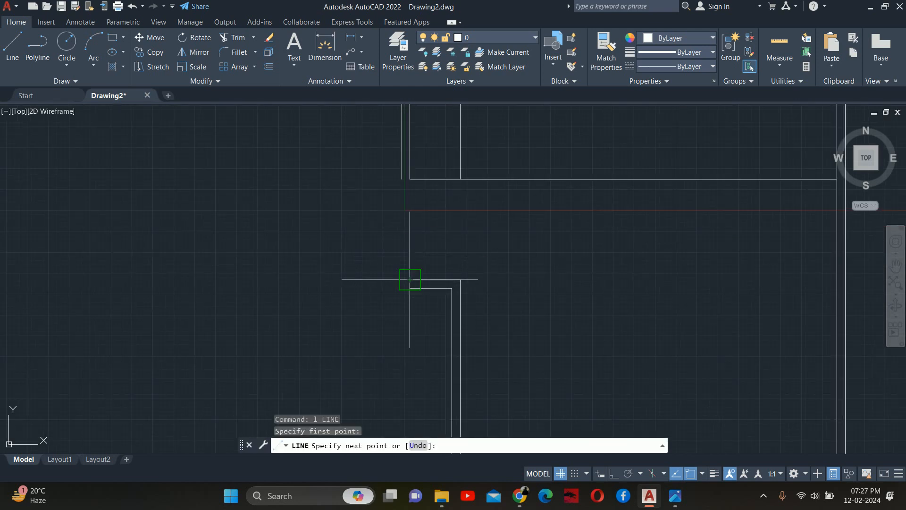
{"action": "key", "text": "Escape"}
{"action": "key", "text": "Escape"}
{"action": "key", "text": "Escape"}
{"action": "scroll", "coordinate": [465, 243], "scroll_direction": "down", "scroll_amount": 4}
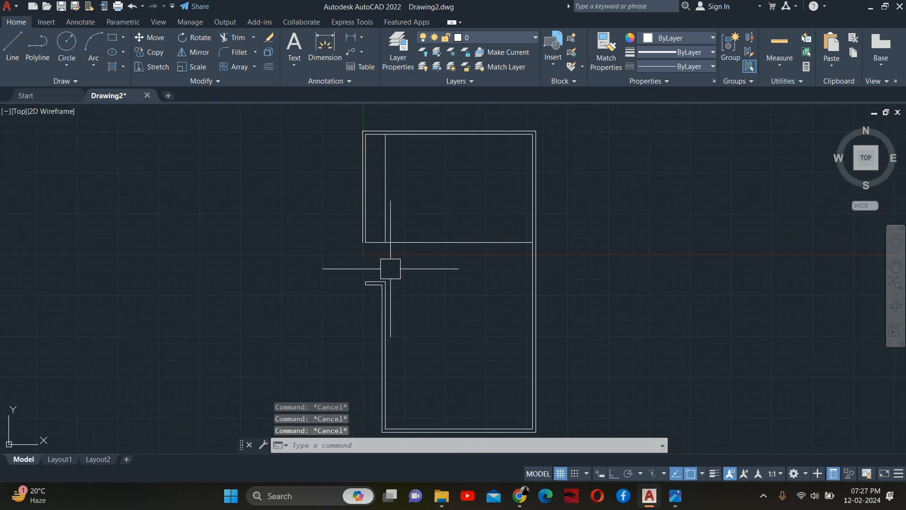
{"action": "scroll", "coordinate": [390, 222], "scroll_direction": "up", "scroll_amount": 5}
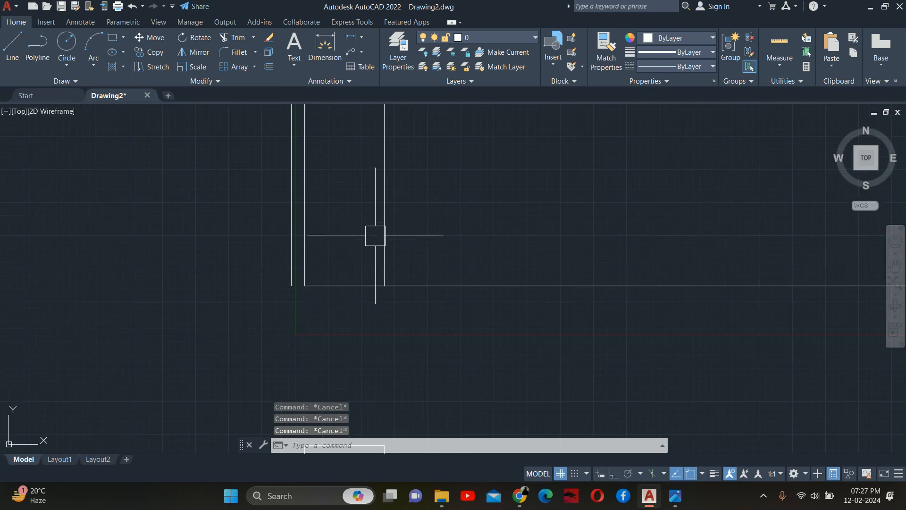
{"action": "type", "text": "l"}
{"action": "key", "text": "Return"}
{"action": "scroll", "coordinate": [312, 243], "scroll_direction": "up", "scroll_amount": 2}
{"action": "left_click", "coordinate": [279, 310]}
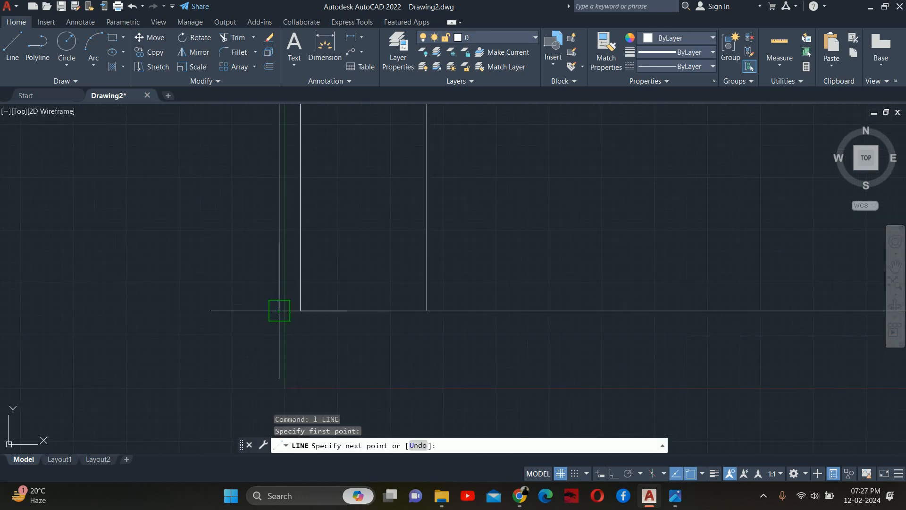
{"action": "key", "text": "Escape"}
{"action": "key", "text": "Escape"}
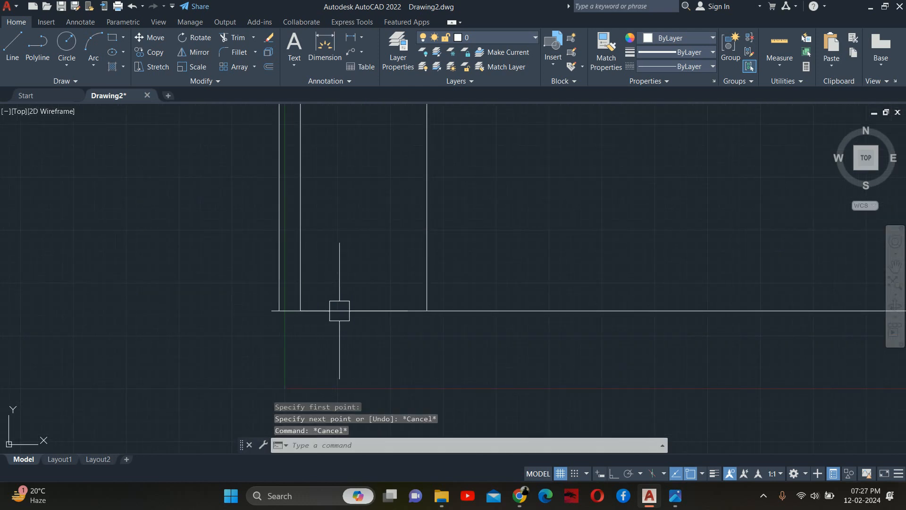
Extend the middle horizontal line to the outer line of the upper-left wall
{"action": "type", "text": "ex"}
{"action": "key", "text": "Return"}
{"action": "key", "text": "Escape"}
{"action": "key", "text": "Escape"}
{"action": "key", "text": "Escape"}
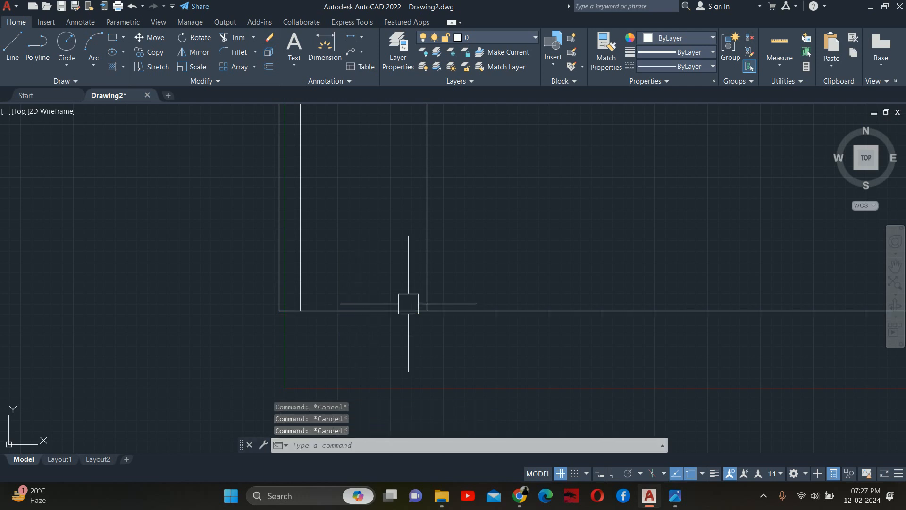
Try offsetting the middle horizontal line 4.5 upward
{"action": "type", "text": "o"}
{"action": "key", "text": "Return"}
{"action": "type", "text": "4"}
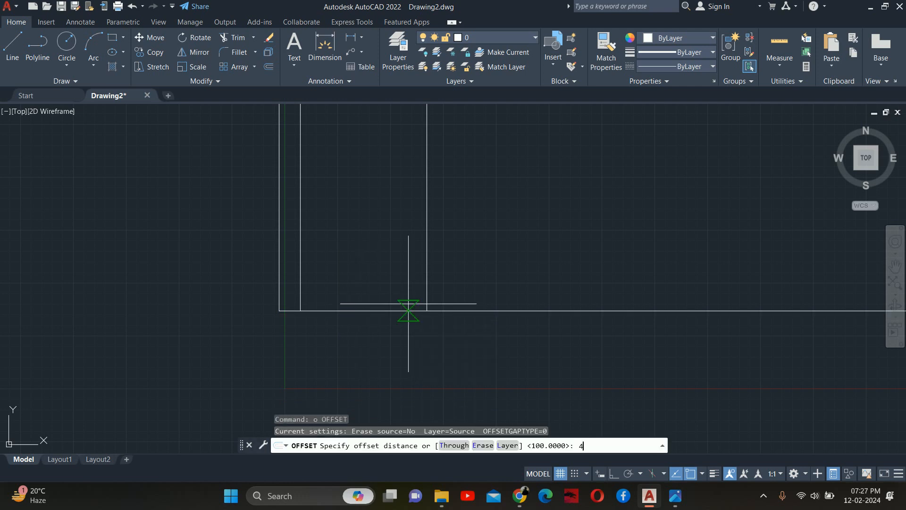
{"action": "type", "text": ".5"}
{"action": "key", "text": "Return"}
{"action": "left_click", "coordinate": [369, 310]}
{"action": "left_click", "coordinate": [352, 247]}
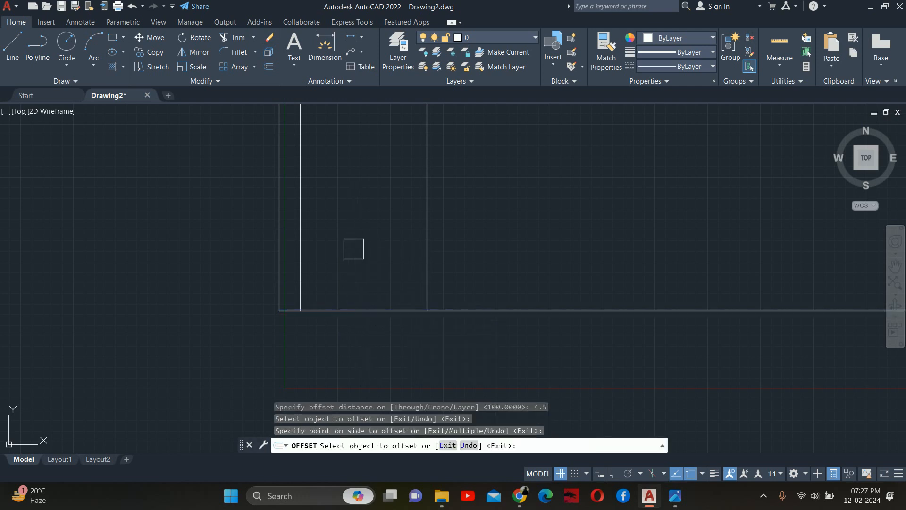
{"action": "key", "text": "Escape"}
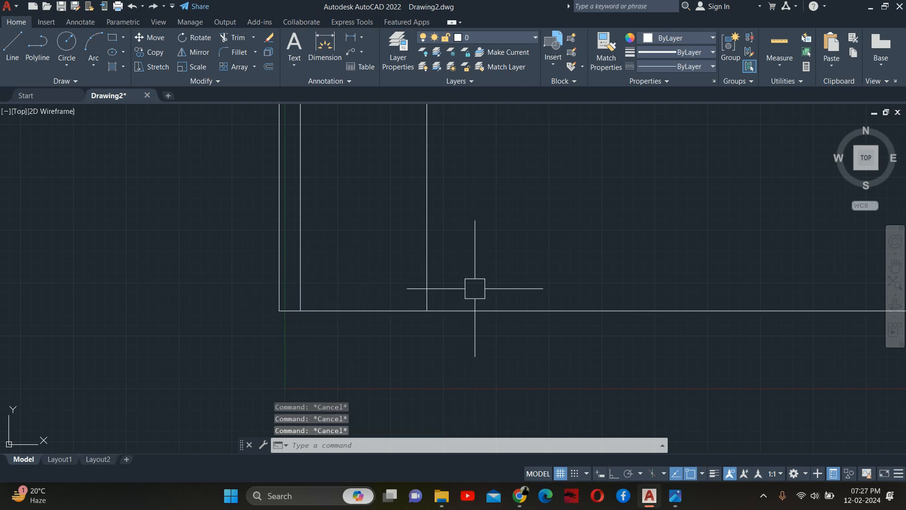
Offset the middle horizontal line 100 upward
{"action": "type", "text": "o"}
{"action": "key", "text": "Return"}
{"action": "type", "text": "10"}
{"action": "key", "text": "Return"}
{"action": "left_click", "coordinate": [344, 311]}
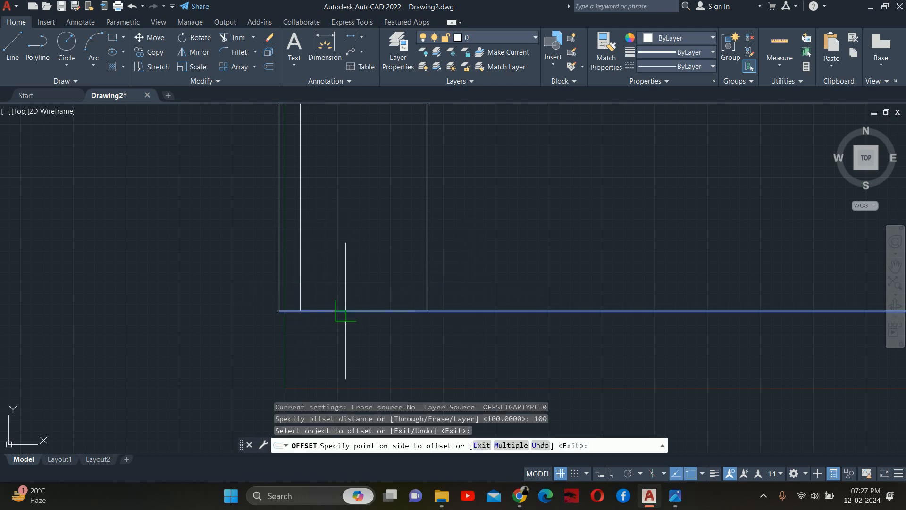
{"action": "left_click", "coordinate": [340, 255]}
{"action": "key", "text": "Escape"}
{"action": "key", "text": "Escape"}
Trim away the offset line above the middle horizontal line, and the middle line's part right of the upper-left strip
{"action": "type", "text": "tr"}
{"action": "key", "text": "Return"}
{"action": "left_click", "coordinate": [500, 286]}
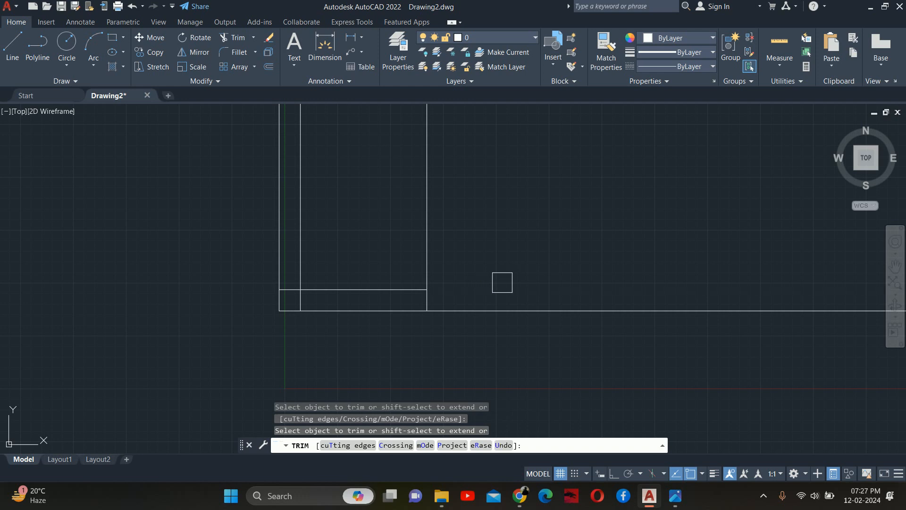
{"action": "scroll", "coordinate": [322, 316], "scroll_direction": "up", "scroll_amount": 2}
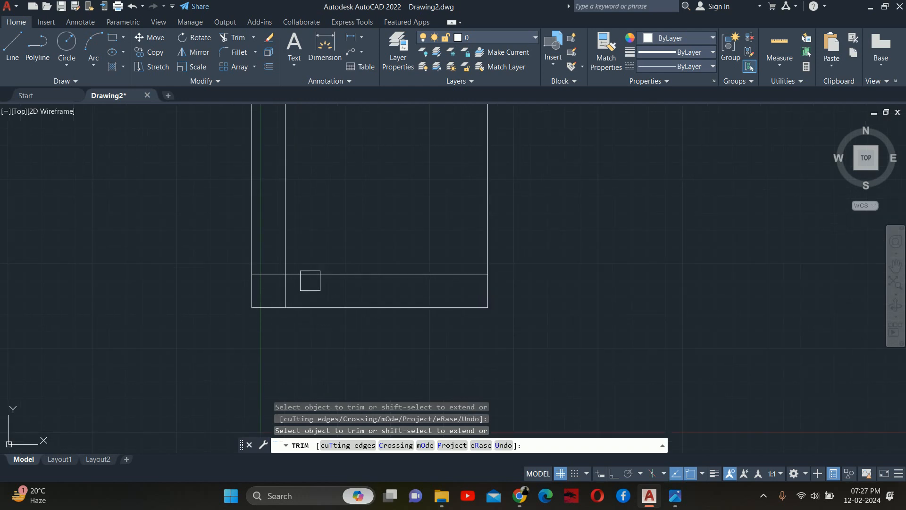
{"action": "scroll", "coordinate": [248, 283], "scroll_direction": "up", "scroll_amount": 4}
{"action": "scroll", "coordinate": [296, 251], "scroll_direction": "down", "scroll_amount": 9}
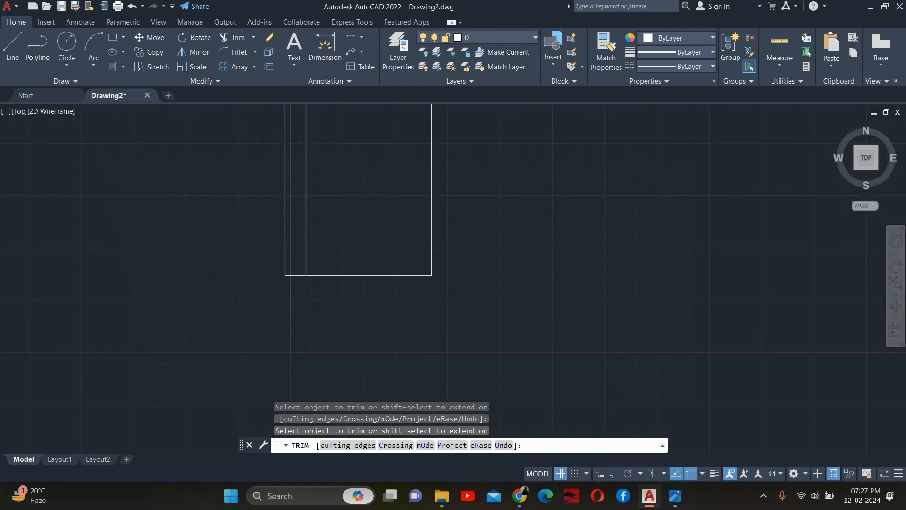
{"action": "key", "text": "Escape"}
{"action": "key", "text": "Escape"}
{"action": "key", "text": "Escape"}
Trim the middle horizontal line between the upper-left wall's inner line and the strip's right vertical line
{"action": "scroll", "coordinate": [387, 248], "scroll_direction": "up", "scroll_amount": 8}
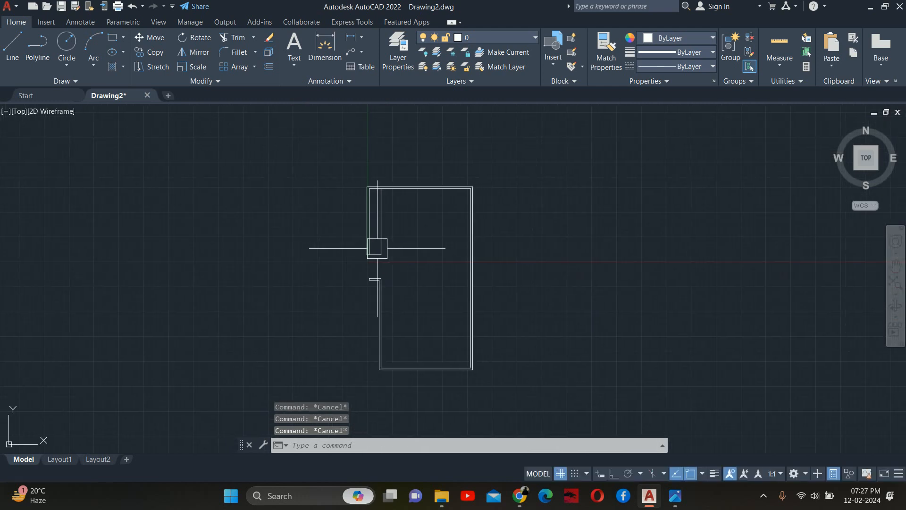
{"action": "type", "text": "tr"}
{"action": "key", "text": "Return"}
{"action": "scroll", "coordinate": [359, 255], "scroll_direction": "up", "scroll_amount": 4}
{"action": "left_click_drag", "start_coordinate": [357, 281], "coordinate": [352, 301]}
{"action": "key", "text": "Escape"}
{"action": "key", "text": "Escape"}
{"action": "key", "text": "Escape"}
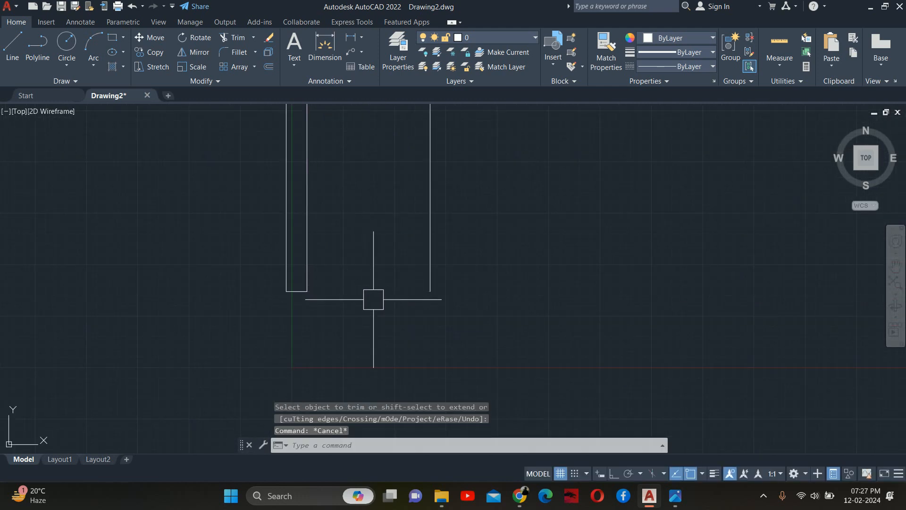
Draw a line from the lower end of the strip's right vertical line to the upper-left wall's inner corner
{"action": "type", "text": "l"}
{"action": "key", "text": "Return"}
{"action": "left_click", "coordinate": [430, 291]}
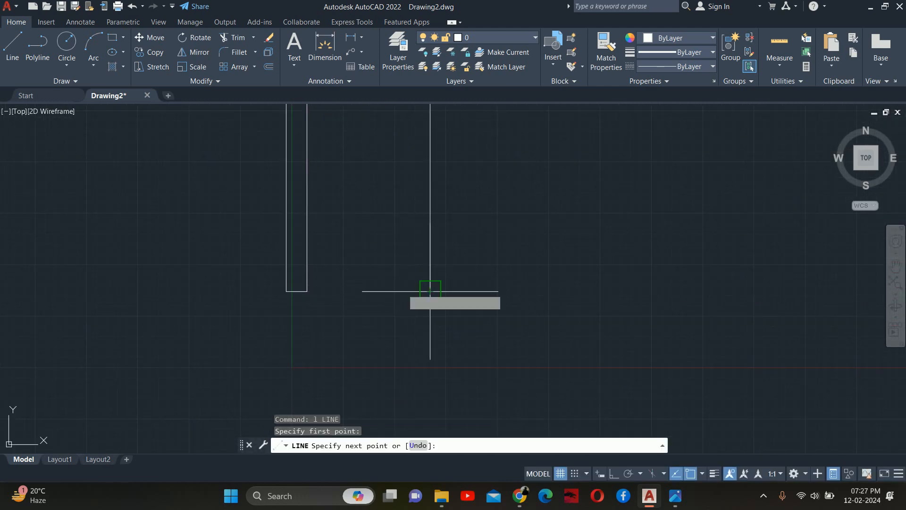
{"action": "left_click", "coordinate": [307, 291]}
{"action": "key", "text": "Escape"}
{"action": "key", "text": "Escape"}
{"action": "scroll", "coordinate": [452, 254], "scroll_direction": "down", "scroll_amount": 8}
{"action": "scroll", "coordinate": [425, 264], "scroll_direction": "down", "scroll_amount": 3}
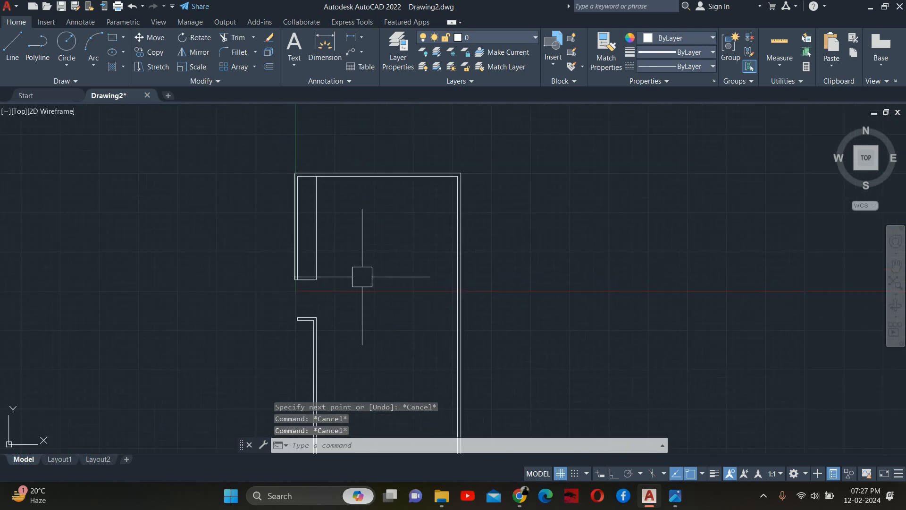
{"action": "key", "text": "Escape"}
{"action": "key", "text": "Escape"}
Switch to the reference photo to examine the kitchen's cabinet and window layout, and return to the AutoCAD floor plan
{"action": "scroll", "coordinate": [359, 229], "scroll_direction": "down", "scroll_amount": 2}
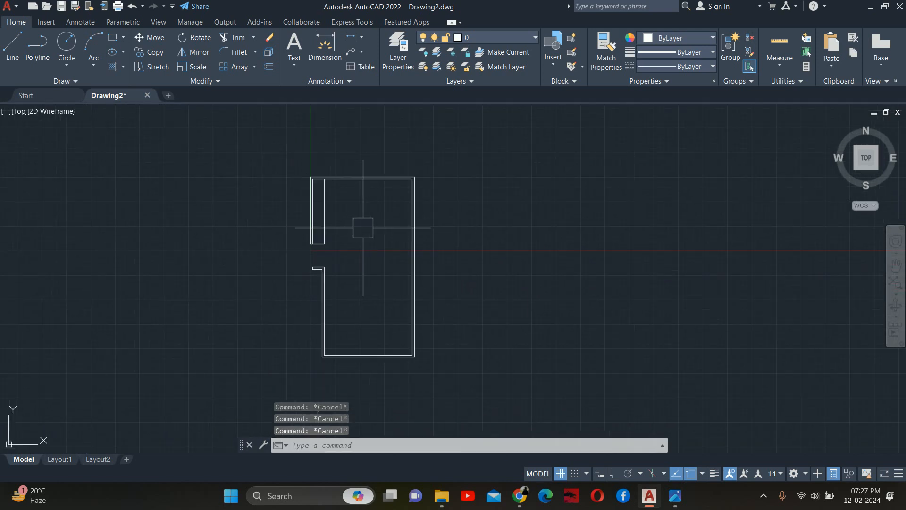
{"action": "scroll", "coordinate": [361, 241], "scroll_direction": "up", "scroll_amount": 2}
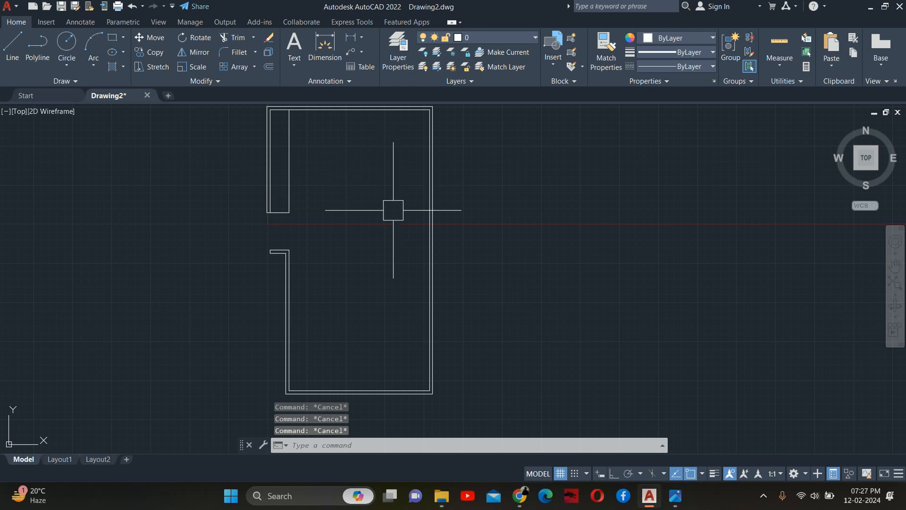
{"action": "mouse_move", "coordinate": [338, 205]}
{"action": "middle_mouse_down"}
{"action": "mouse_move", "coordinate": [346, 235]}
{"action": "mouse_move", "coordinate": [334, 267]}
{"action": "middle_mouse_up"}
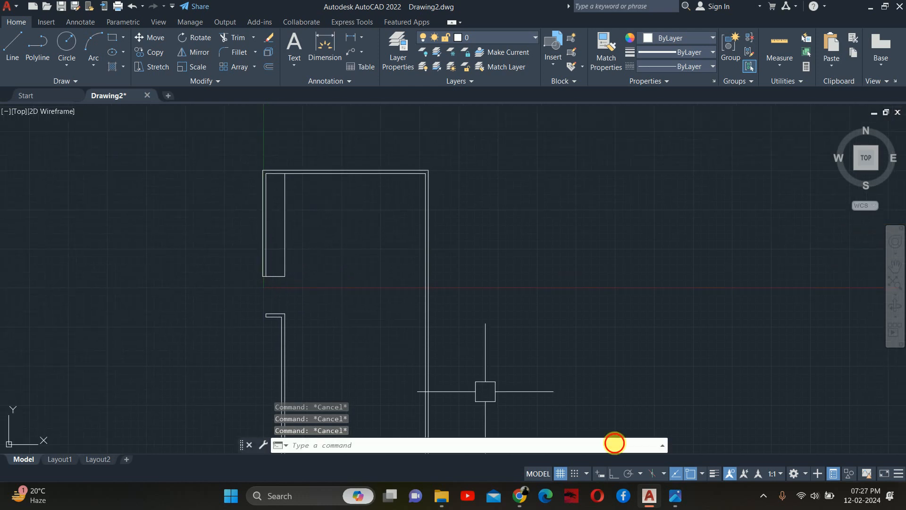
{"action": "left_click", "coordinate": [679, 495]}
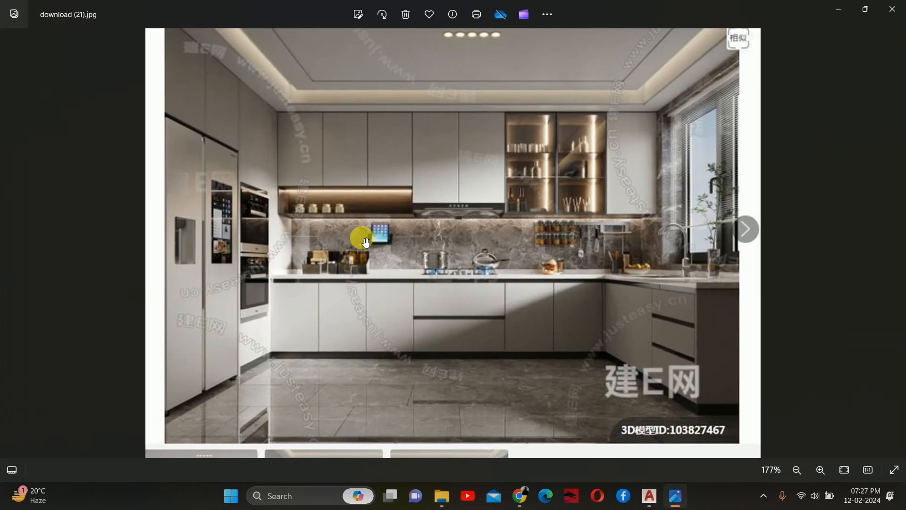
{"action": "scroll", "coordinate": [366, 241], "scroll_direction": "up", "scroll_amount": 2}
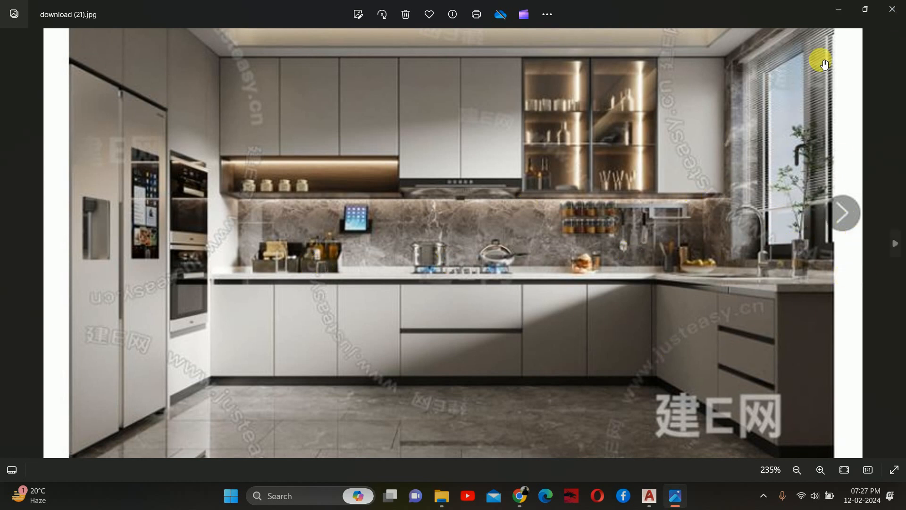
{"action": "left_click", "coordinate": [838, 8]}
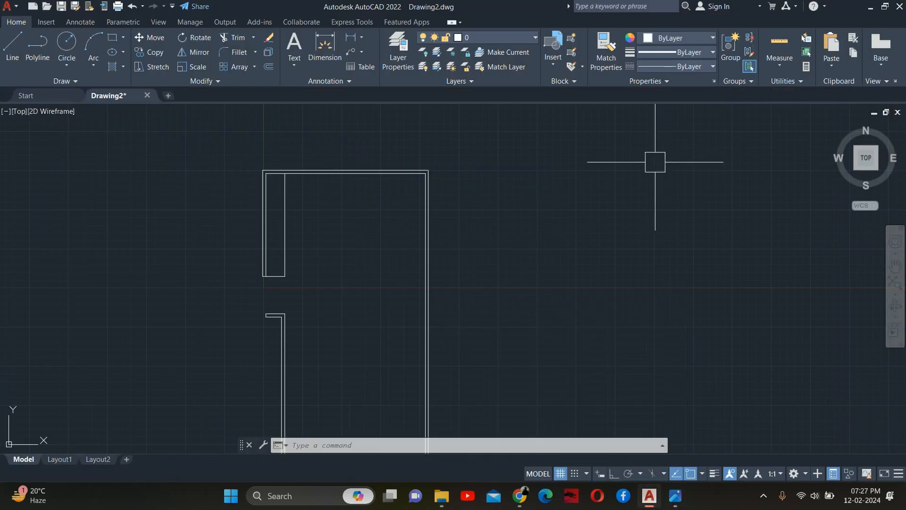
{"action": "scroll", "coordinate": [597, 250], "scroll_direction": "down", "scroll_amount": 3}
{"action": "scroll", "coordinate": [467, 307], "scroll_direction": "up", "scroll_amount": 3}
{"action": "scroll", "coordinate": [612, 192], "scroll_direction": "down", "scroll_amount": 3}
{"action": "scroll", "coordinate": [601, 211], "scroll_direction": "up", "scroll_amount": 3}
{"action": "key", "text": "Escape"}
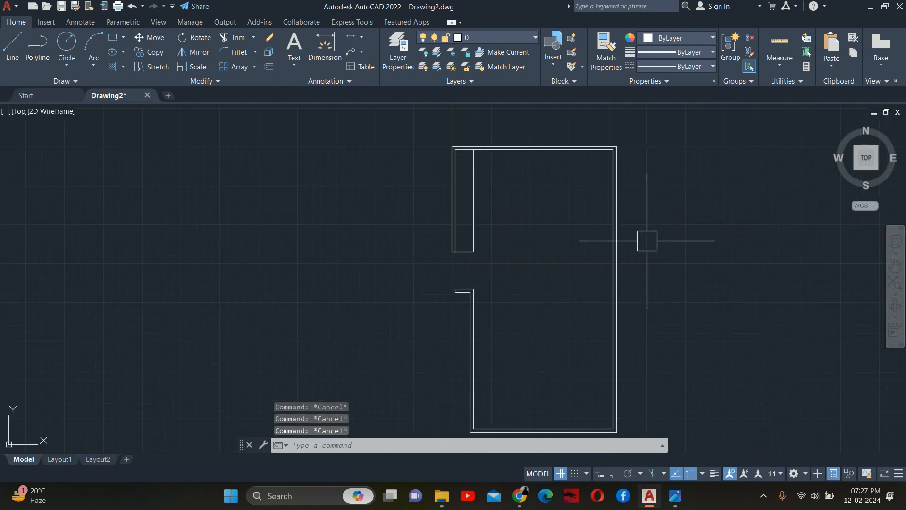
Draw a horizontal line from the upper-left strip's lower right corner to the outer line of the right wall
{"action": "type", "text": "l"}
{"action": "key", "text": "Return"}
{"action": "scroll", "coordinate": [530, 260], "scroll_direction": "up", "scroll_amount": 2}
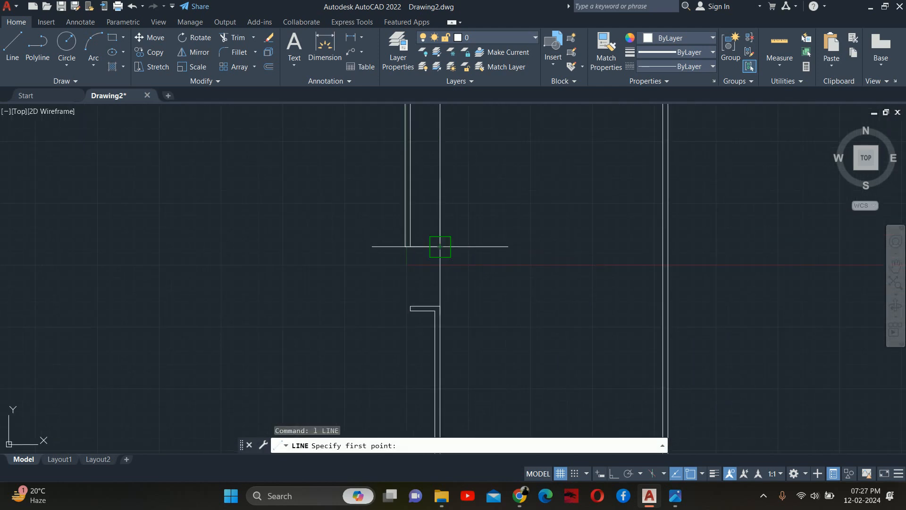
{"action": "left_click", "coordinate": [440, 246]}
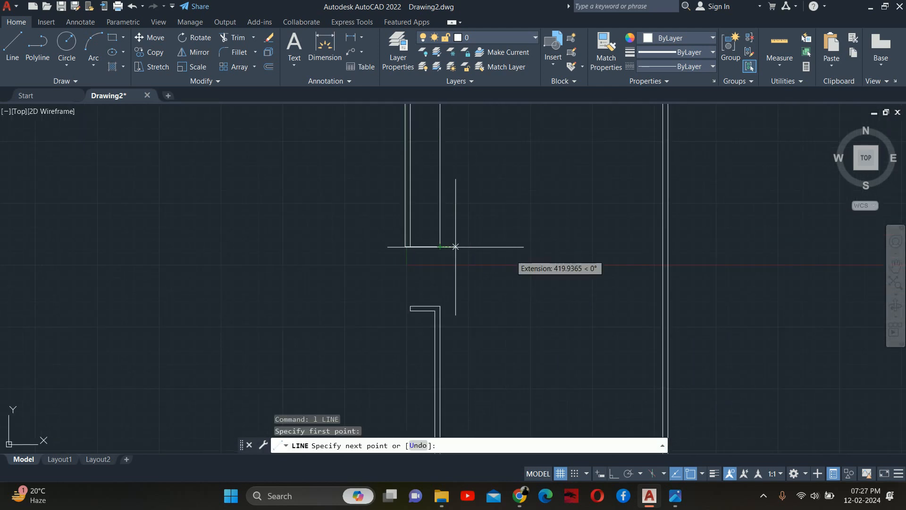
{"action": "left_click", "coordinate": [668, 247]}
{"action": "key", "text": "Escape"}
{"action": "key", "text": "Escape"}
{"action": "key", "text": "Escape"}
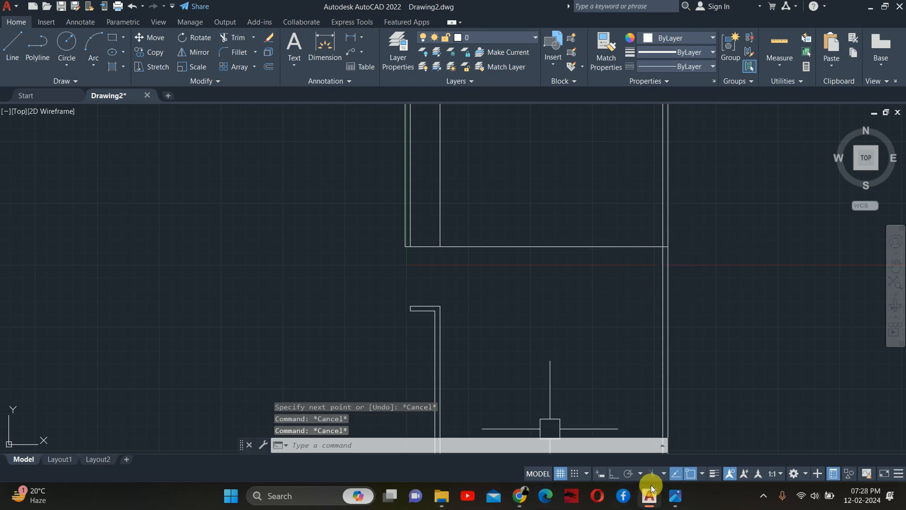
Switch to the reference photo to check the counter and sink side, and return to the AutoCAD floor plan
{"action": "left_click", "coordinate": [676, 496]}
{"action": "left_click_drag", "start_coordinate": [751, 220], "coordinate": [674, 241]}
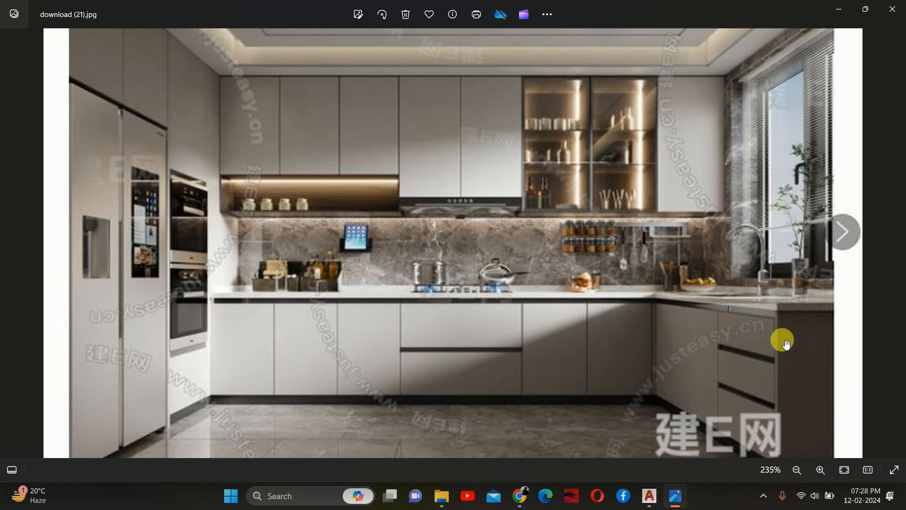
{"action": "left_click", "coordinate": [838, 17]}
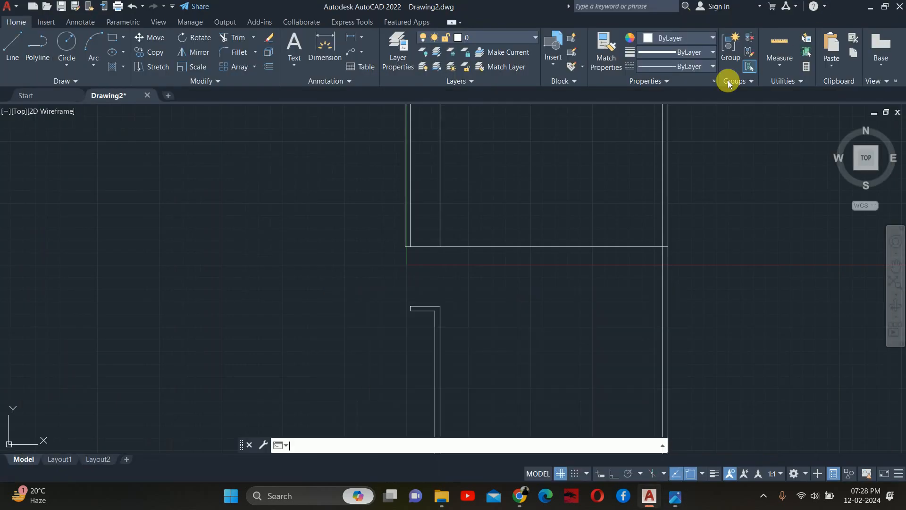
Try to offset the joined inner wall outline 600 into the room
{"action": "key", "text": "Escape"}
{"action": "key", "text": "Escape"}
{"action": "key", "text": "Escape"}
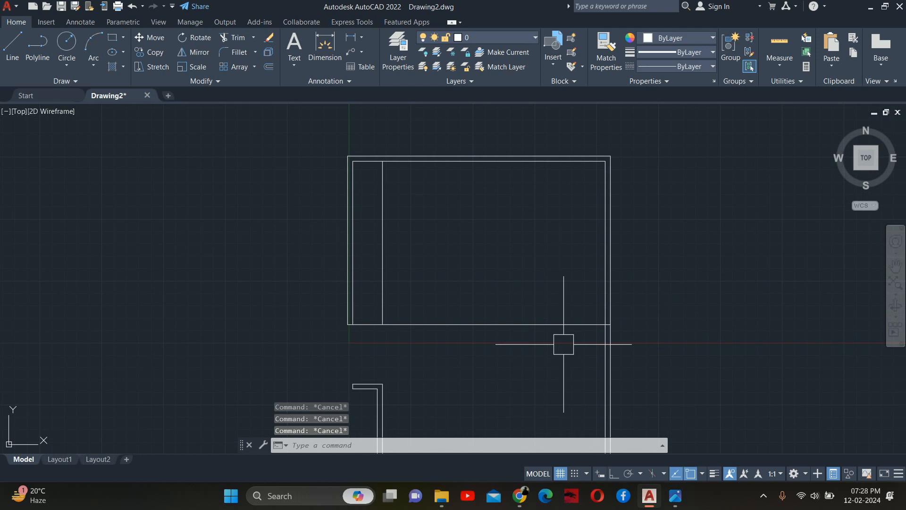
{"action": "type", "text": "o"}
{"action": "key", "text": "Return"}
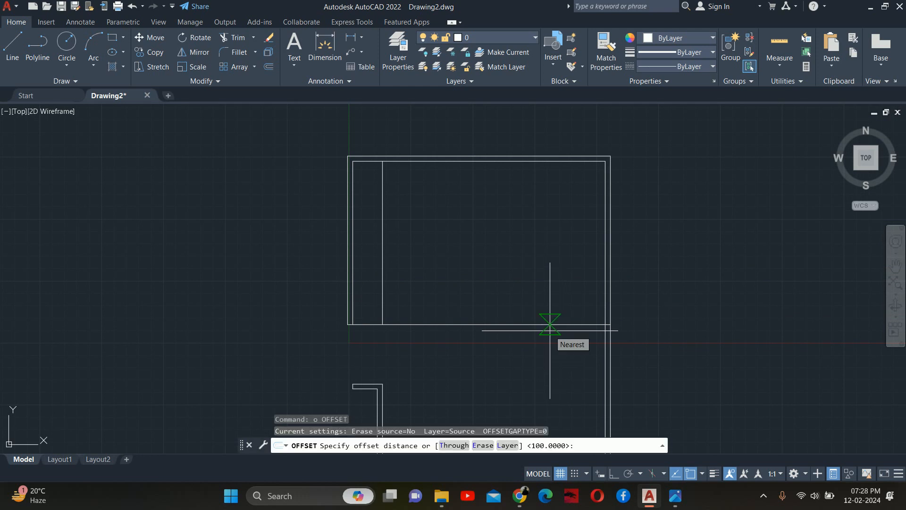
{"action": "type", "text": "600"}
{"action": "key", "text": "Return"}
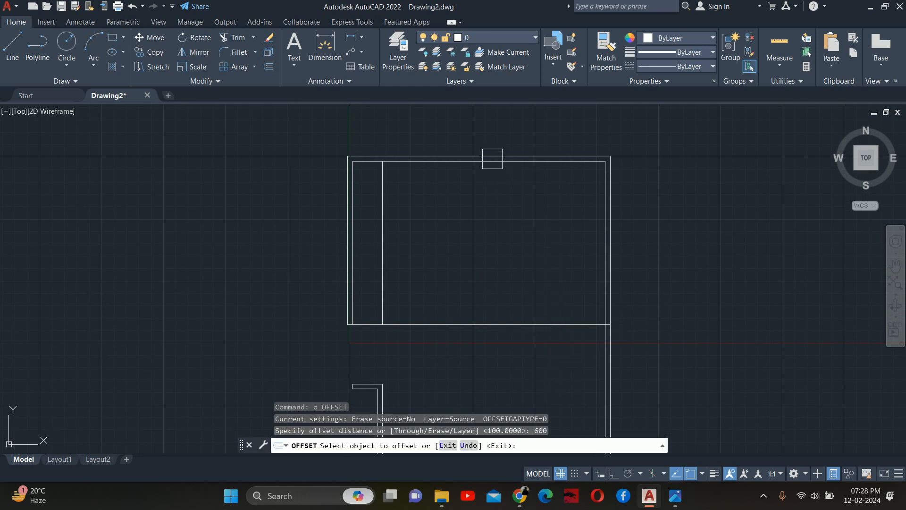
{"action": "scroll", "coordinate": [494, 163], "scroll_direction": "up", "scroll_amount": 3}
{"action": "left_click", "coordinate": [496, 182]}
{"action": "left_click", "coordinate": [488, 266]}
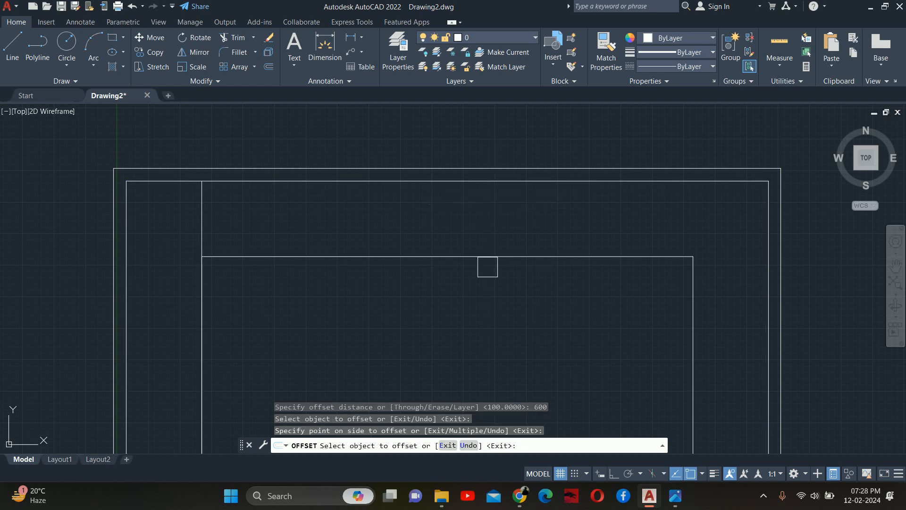
{"action": "scroll", "coordinate": [567, 269], "scroll_direction": "down", "scroll_amount": 3}
{"action": "key", "text": "Escape"}
{"action": "key", "text": "Escape"}
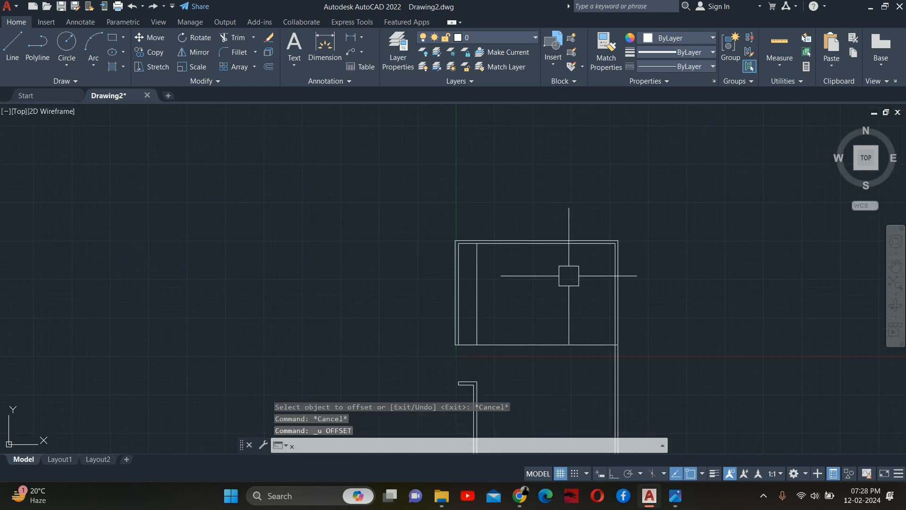
Explode the inner wall outline into separate lines
{"action": "key", "text": "Return"}
{"action": "scroll", "coordinate": [569, 276], "scroll_direction": "up", "scroll_amount": 5}
{"action": "left_click", "coordinate": [561, 267]}
{"action": "key", "text": "Escape"}
{"action": "key", "text": "Escape"}
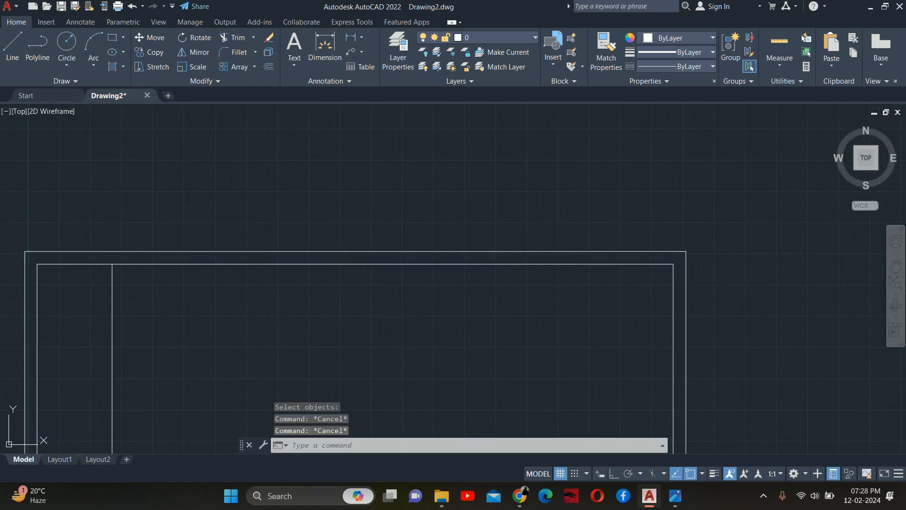
Offset the upper inner wall line 600 down into the room for the counter front
{"action": "type", "text": "o"}
{"action": "key", "text": "Return"}
{"action": "type", "text": "600"}
{"action": "key", "text": "Return"}
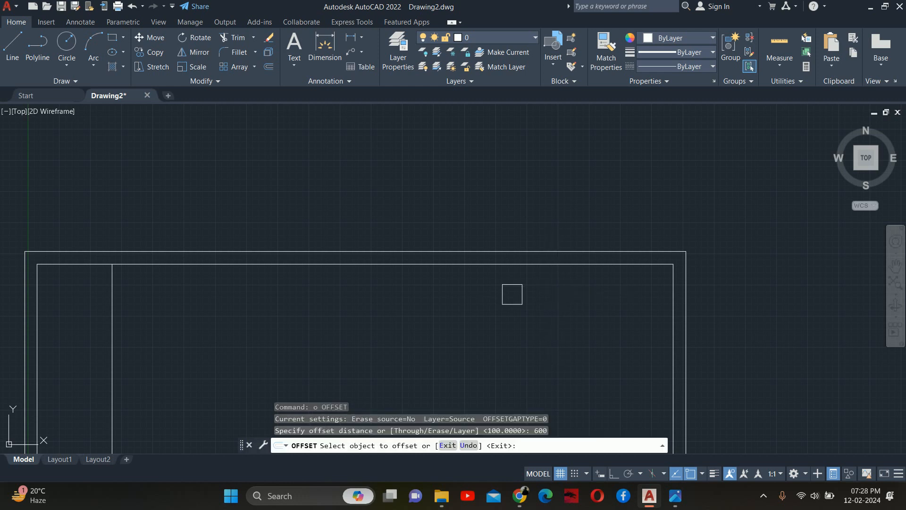
{"action": "left_click", "coordinate": [513, 269]}
{"action": "left_click", "coordinate": [512, 331]}
Offset the right inner wall line 600 into the room for the side counter front
{"action": "middle_click_drag", "start_coordinate": [688, 394], "coordinate": [628, 291]}
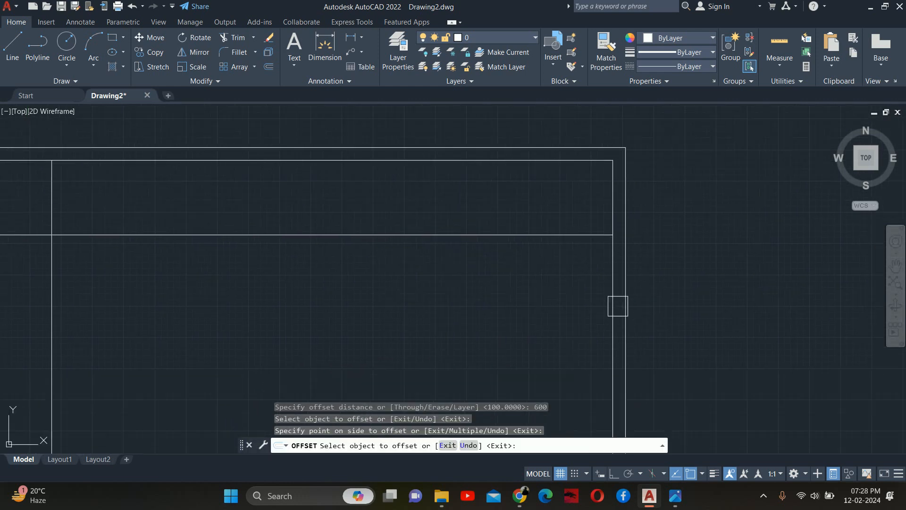
{"action": "left_click", "coordinate": [613, 306]}
{"action": "left_click", "coordinate": [550, 306]}
{"action": "key", "text": "Return"}
{"action": "middle_click_drag", "start_coordinate": [548, 306], "coordinate": [606, 314]}
{"action": "key", "text": "Escape"}
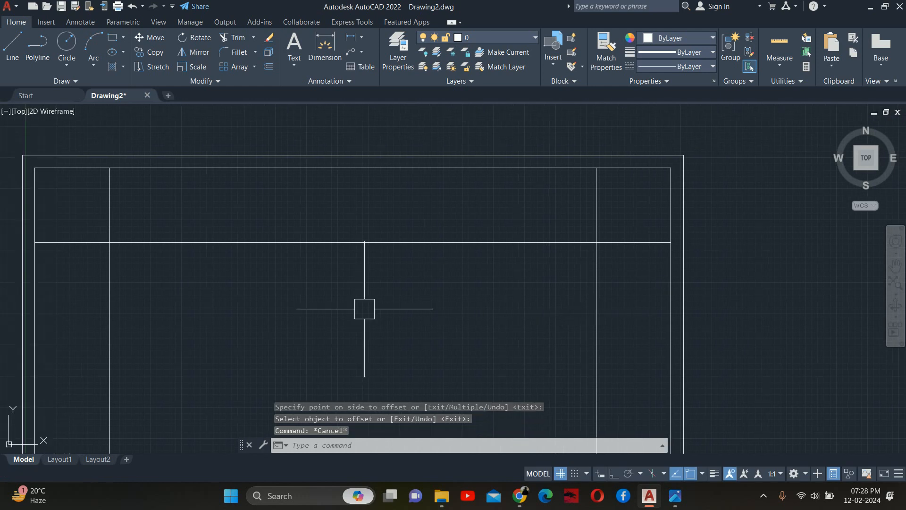
Trim both ends of the upper counter line back to the left strip line and the right counter line
{"action": "type", "text": "tr"}
{"action": "key", "text": "Return"}
{"action": "left_click", "coordinate": [66, 242]}
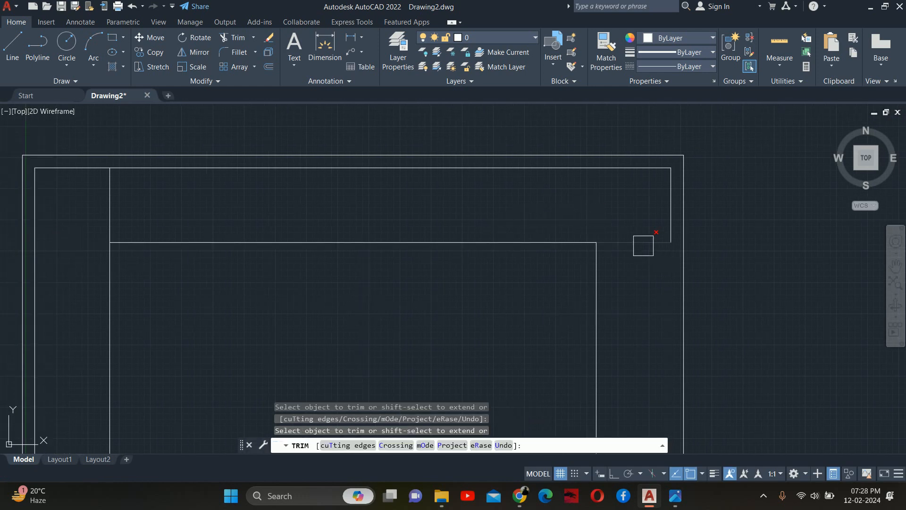
{"action": "key", "text": "ctrl+z"}
{"action": "left_click", "coordinate": [643, 243]}
{"action": "key", "text": "Return"}
{"action": "scroll", "coordinate": [625, 243], "scroll_direction": "down", "scroll_amount": 8}
{"action": "key", "text": "Escape"}
{"action": "key", "text": "Escape"}
Trim the right vertical counter line below the horizontal line that closes the upper kitchen area
{"action": "middle_click_drag", "start_coordinate": [596, 261], "coordinate": [531, 220]}
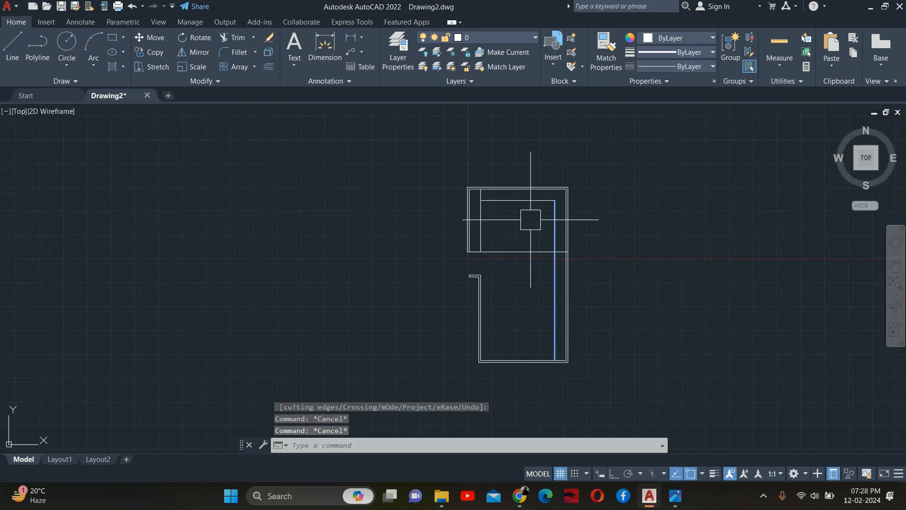
{"action": "scroll", "coordinate": [540, 248], "scroll_direction": "up", "scroll_amount": 3}
{"action": "type", "text": "tr"}
{"action": "key", "text": "Return"}
{"action": "left_click", "coordinate": [547, 293]}
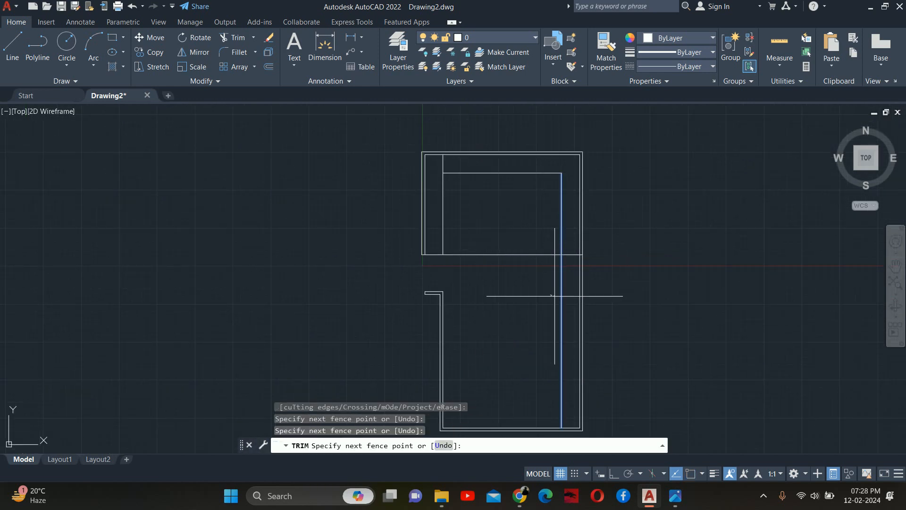
{"action": "key", "text": "Return"}
{"action": "key", "text": "Escape"}
{"action": "key", "text": "Escape"}
Switch to the reference photo to check the counter and window layout, and return to the AutoCAD floor plan
{"action": "left_click", "coordinate": [672, 497]}
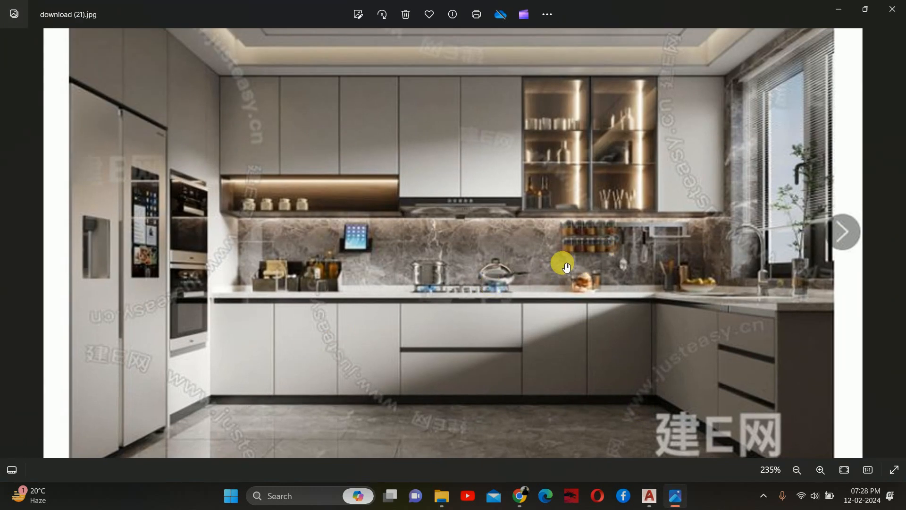
{"action": "left_click", "coordinate": [839, 10]}
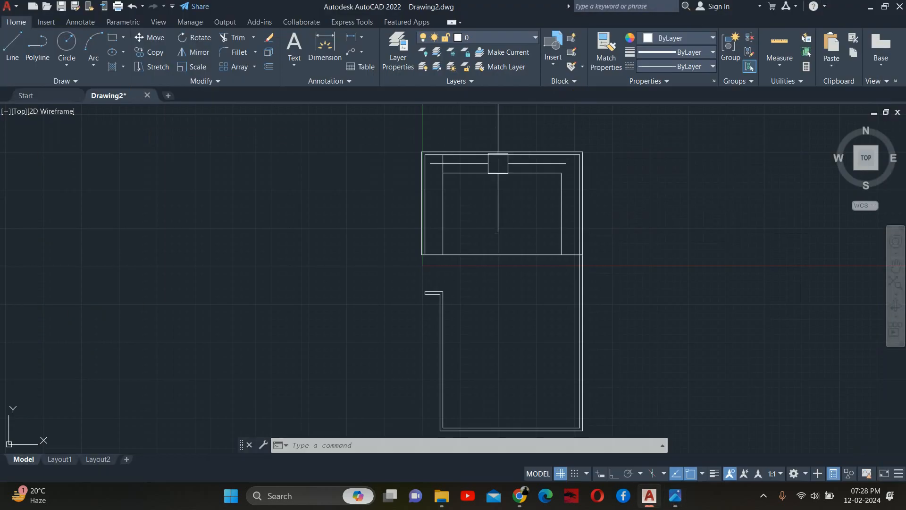
{"action": "scroll", "coordinate": [524, 156], "scroll_direction": "up", "scroll_amount": 2}
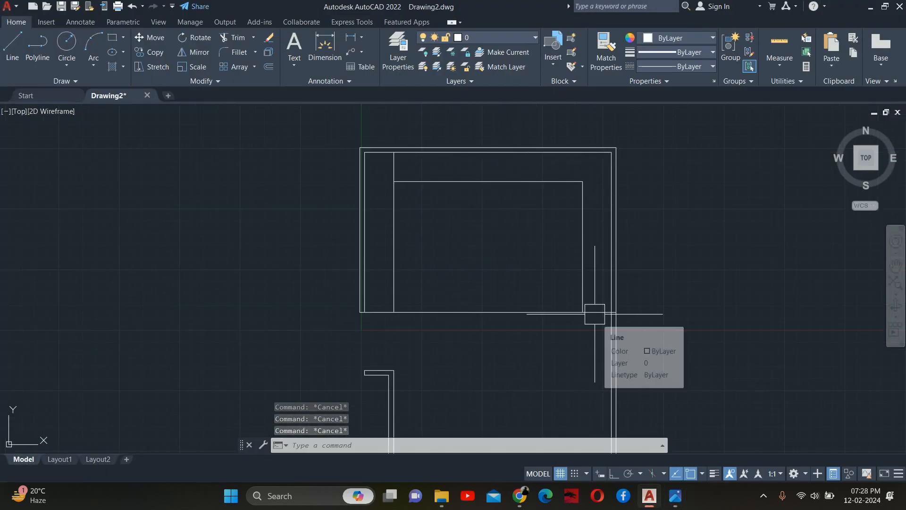
{"action": "scroll", "coordinate": [585, 210], "scroll_direction": "up", "scroll_amount": 2}
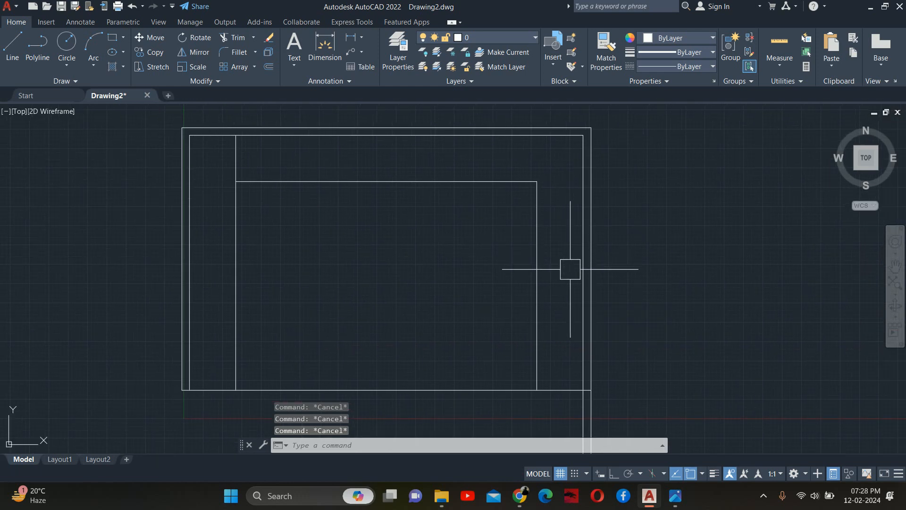
{"action": "type", "text": "1"}
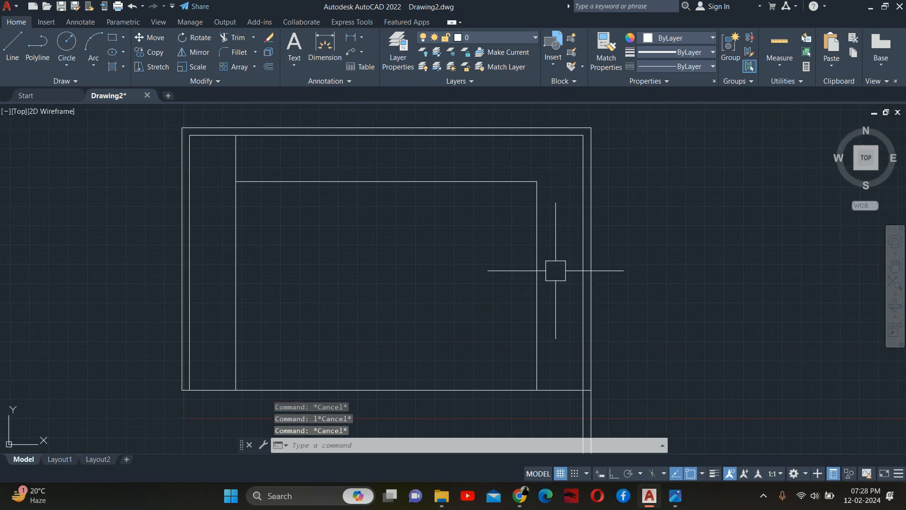
{"action": "type", "text": "tr"}
{"action": "key", "text": "Return"}
{"action": "key", "text": "Escape"}
{"action": "key", "text": "Escape"}
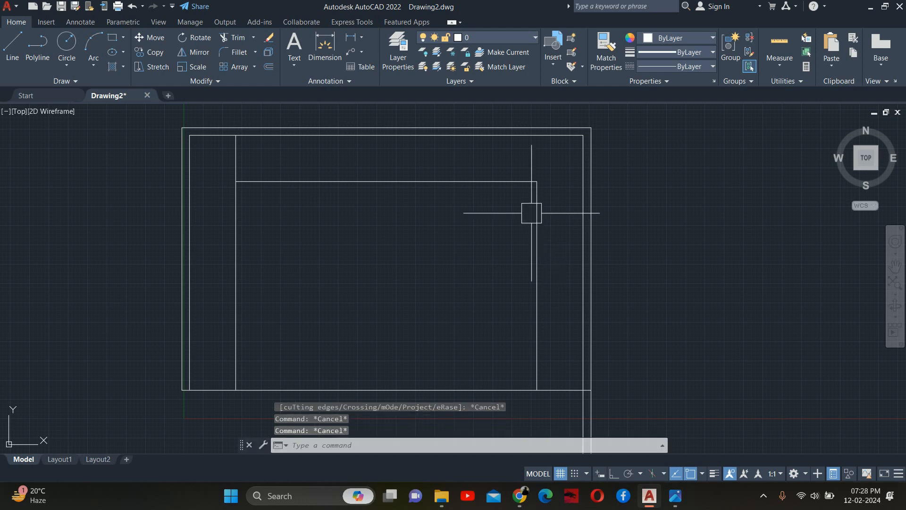
Offset the upper horizontal counter line 600 downward
{"action": "type", "text": "o"}
{"action": "key", "text": "Return"}
{"action": "type", "text": "60"}
{"action": "key", "text": "Return"}
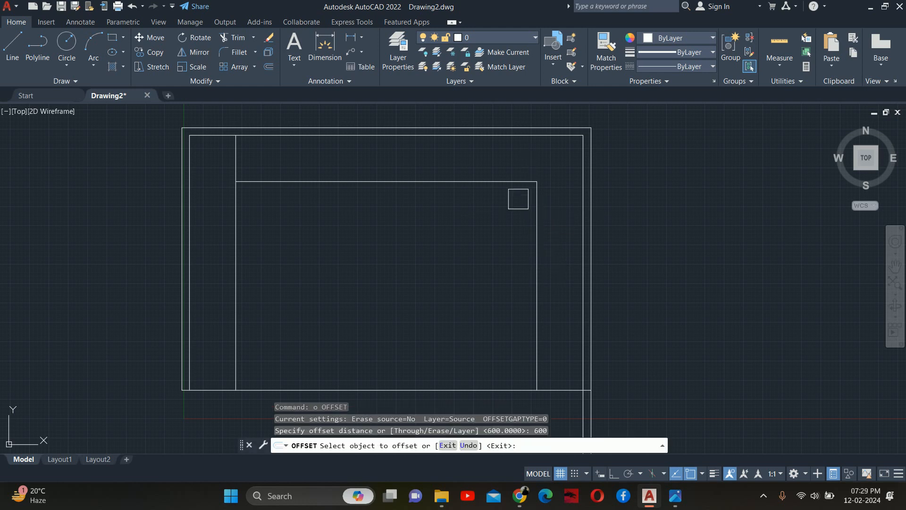
{"action": "left_click", "coordinate": [506, 182]}
{"action": "left_click", "coordinate": [503, 238]}
{"action": "key", "text": "Escape"}
{"action": "key", "text": "Escape"}
{"action": "key", "text": "Escape"}
Extend the offset line through the right wall and trim it to a short segment across the wall's thickness
{"action": "type", "text": "ex"}
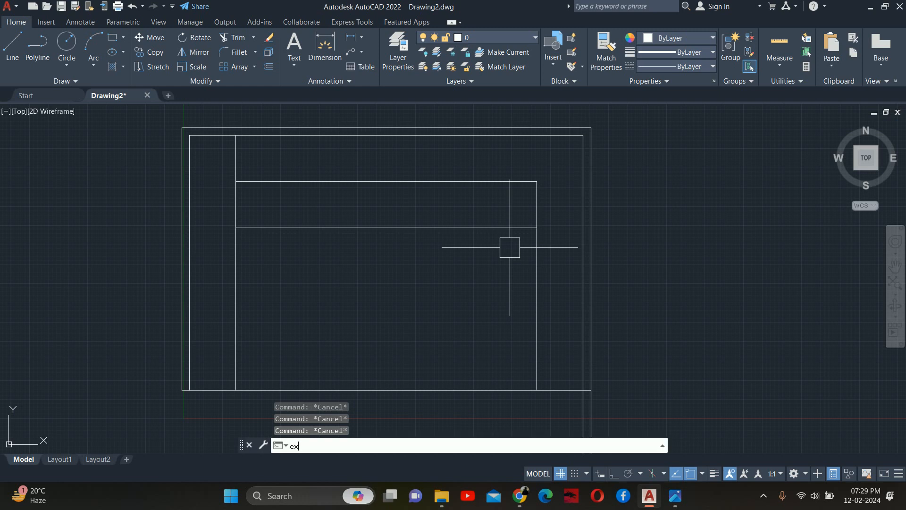
{"action": "key", "text": "Return"}
{"action": "left_click", "coordinate": [548, 229]}
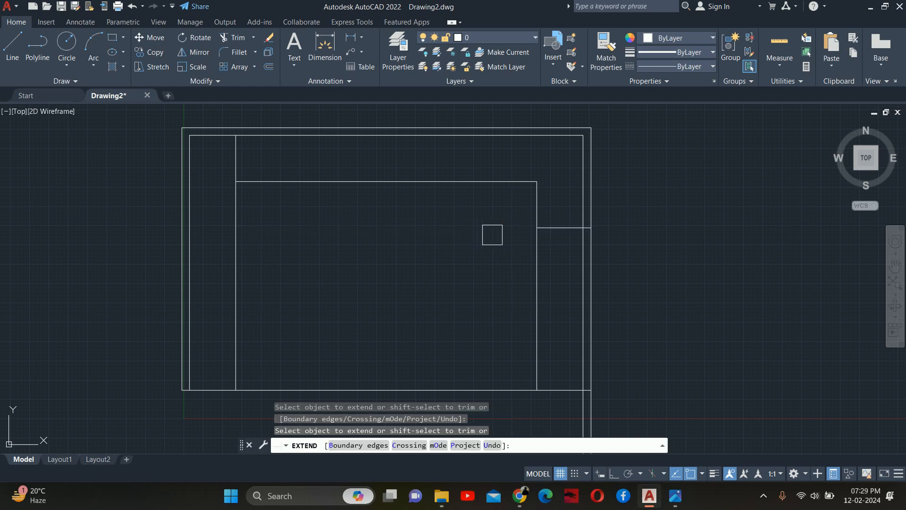
{"action": "key", "text": "Escape"}
{"action": "key", "text": "Escape"}
Offset the short segment across the right wall 1000 downward to mark the window opening's lower end
{"action": "type", "text": "o"}
{"action": "key", "text": "Return"}
{"action": "type", "text": "1"}
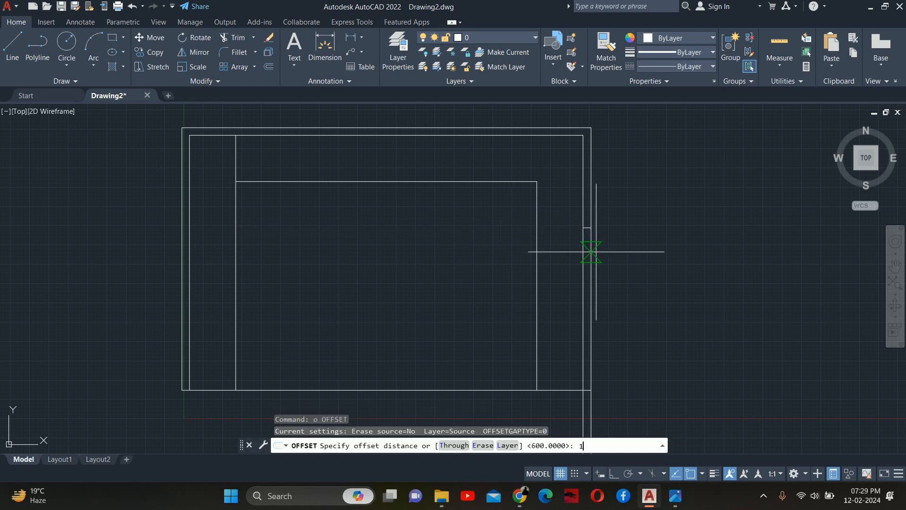
{"action": "type", "text": "000"}
{"action": "key", "text": "Return"}
{"action": "scroll", "coordinate": [591, 242], "scroll_direction": "up", "scroll_amount": 8}
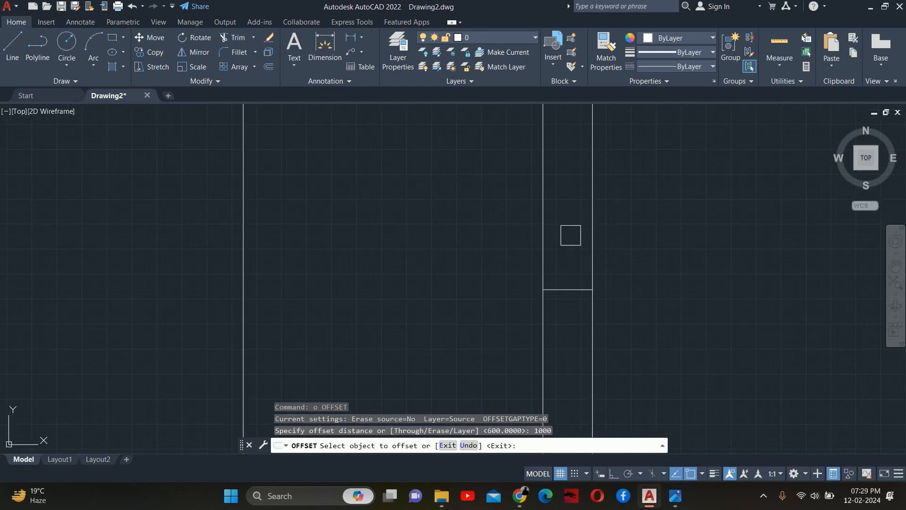
{"action": "left_click", "coordinate": [573, 290]}
{"action": "scroll", "coordinate": [565, 322], "scroll_direction": "down", "scroll_amount": 2}
{"action": "scroll", "coordinate": [565, 325], "scroll_direction": "up", "scroll_amount": 1}
{"action": "middle_click_drag", "start_coordinate": [564, 327], "coordinate": [541, 123]}
{"action": "scroll", "coordinate": [540, 124], "scroll_direction": "down", "scroll_amount": 1}
{"action": "left_click", "coordinate": [679, 237]}
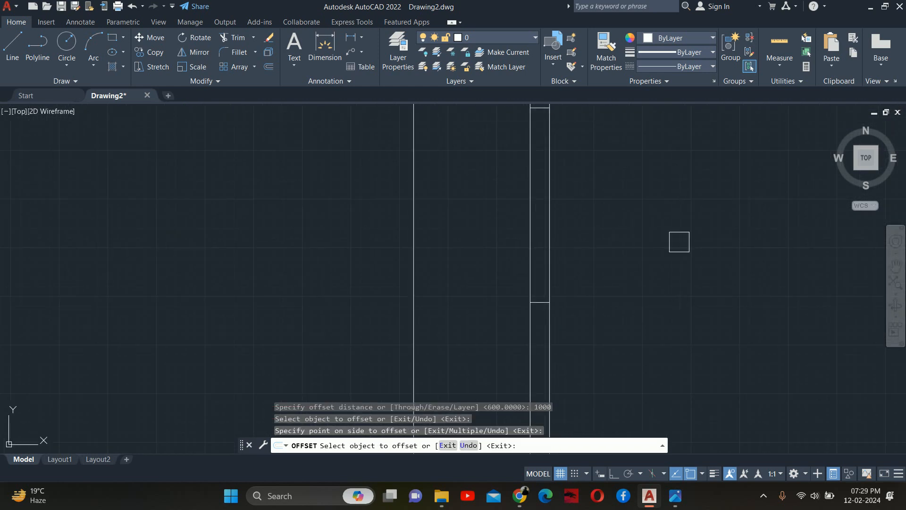
{"action": "key", "text": "Return"}
{"action": "scroll", "coordinate": [602, 249], "scroll_direction": "down", "scroll_amount": 2}
{"action": "key", "text": "Escape"}
{"action": "key", "text": "Escape"}
{"action": "key", "text": "Escape"}
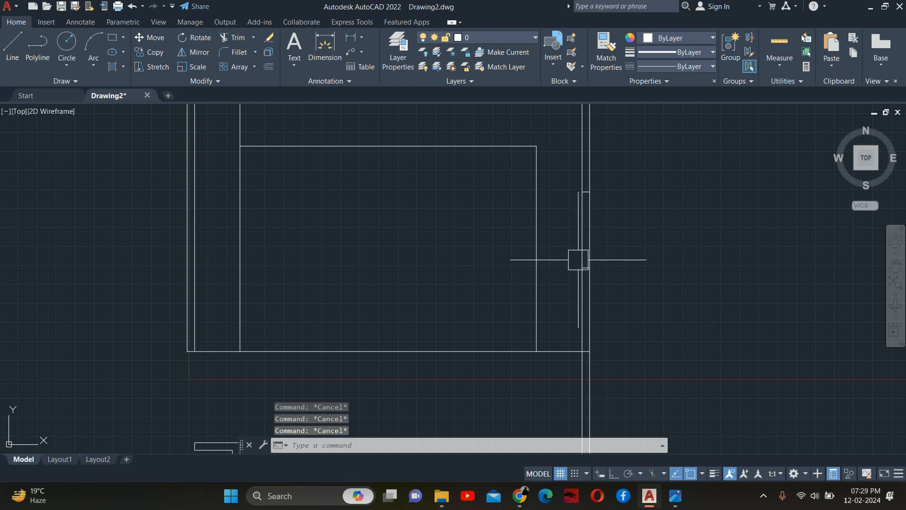
Measure the distance from the window opening's lower end to the horizontal line below it with a linear dimension
{"action": "middle_click_drag", "start_coordinate": [564, 239], "coordinate": [552, 254]}
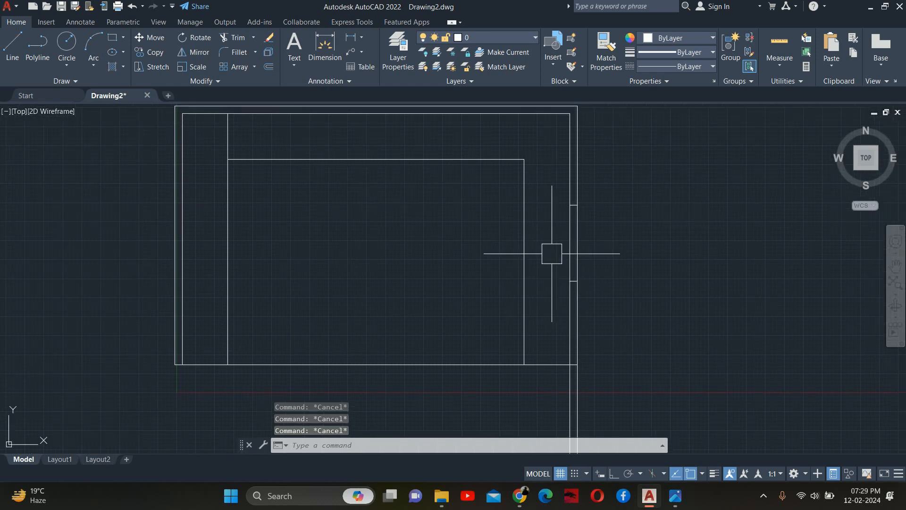
{"action": "type", "text": "dli"}
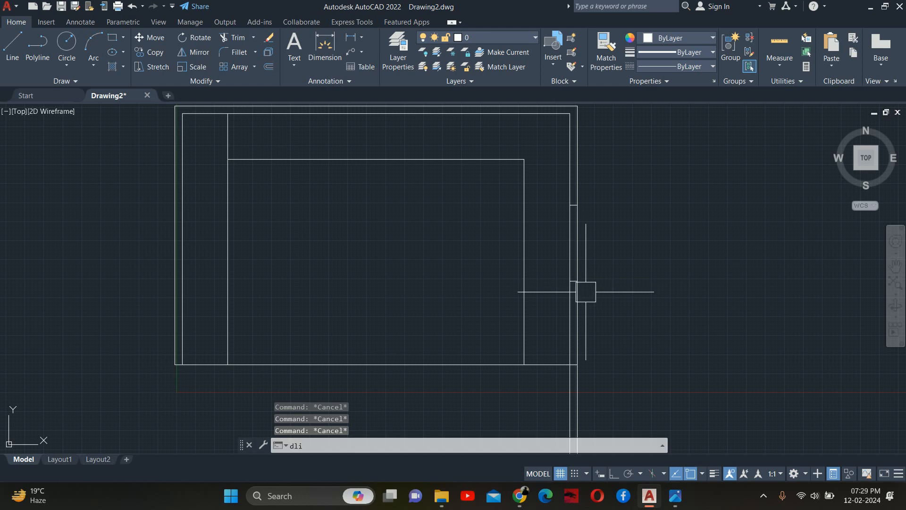
{"action": "key", "text": "Return"}
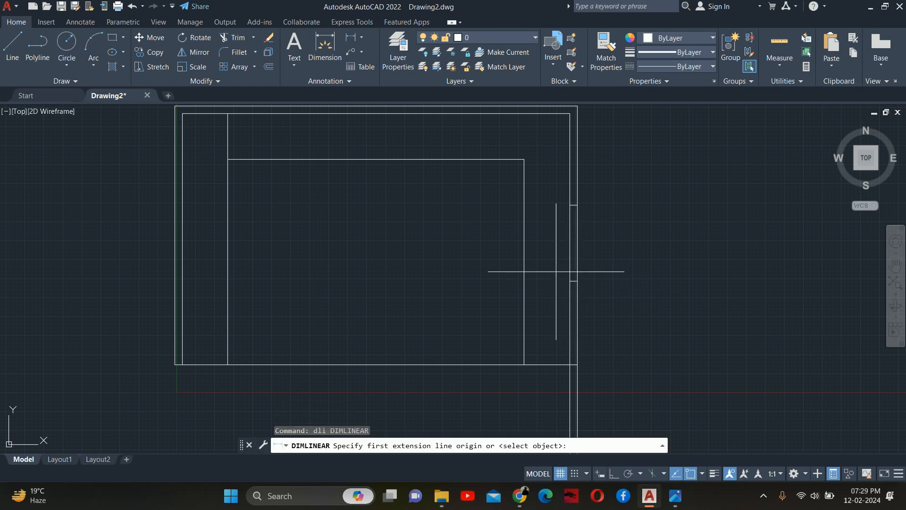
{"action": "left_click", "coordinate": [566, 279]}
{"action": "left_click", "coordinate": [566, 366]}
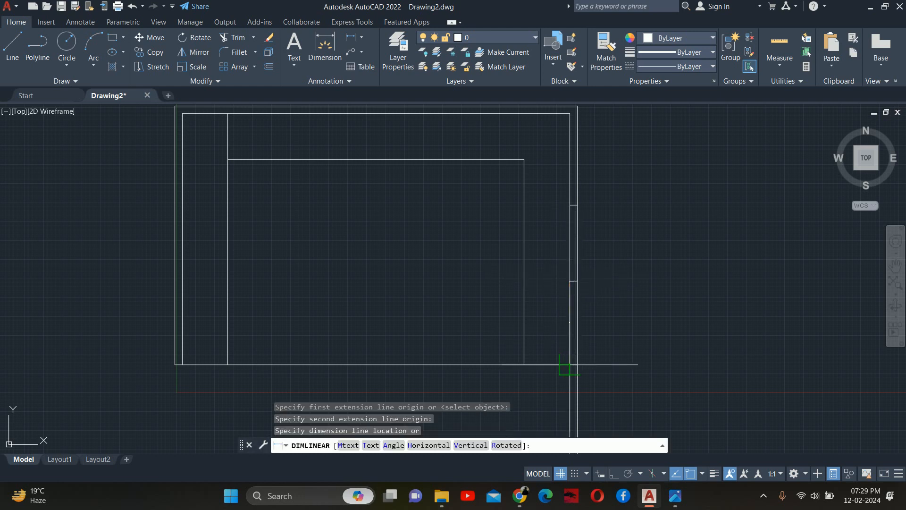
{"action": "scroll", "coordinate": [598, 333], "scroll_direction": "up", "scroll_amount": 3}
{"action": "scroll", "coordinate": [557, 272], "scroll_direction": "up", "scroll_amount": 8}
{"action": "scroll", "coordinate": [526, 358], "scroll_direction": "up", "scroll_amount": 2}
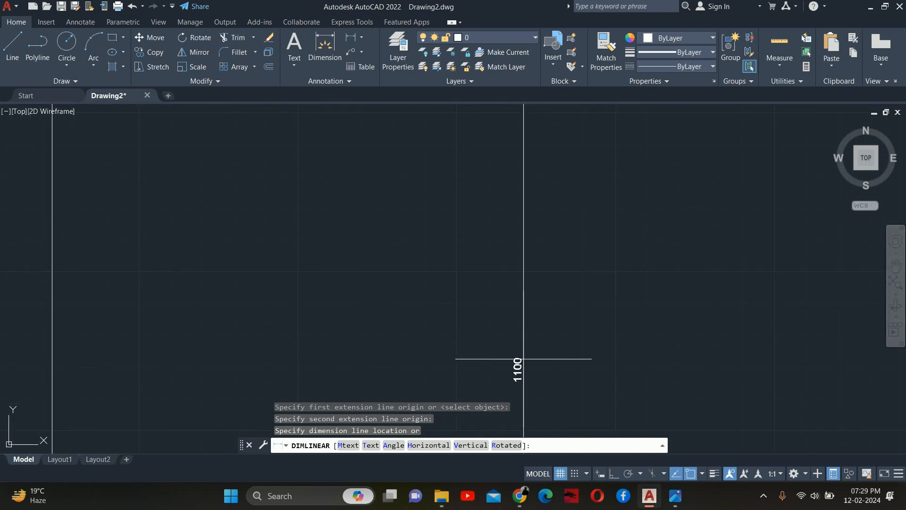
{"action": "scroll", "coordinate": [534, 328], "scroll_direction": "down", "scroll_amount": 2}
{"action": "key", "text": "Escape"}
{"action": "key", "text": "Escape"}
{"action": "scroll", "coordinate": [531, 323], "scroll_direction": "down", "scroll_amount": 4}
Stretch the window opening's lower end line 100 downward with Ortho mode on
{"action": "type", "text": "s"}
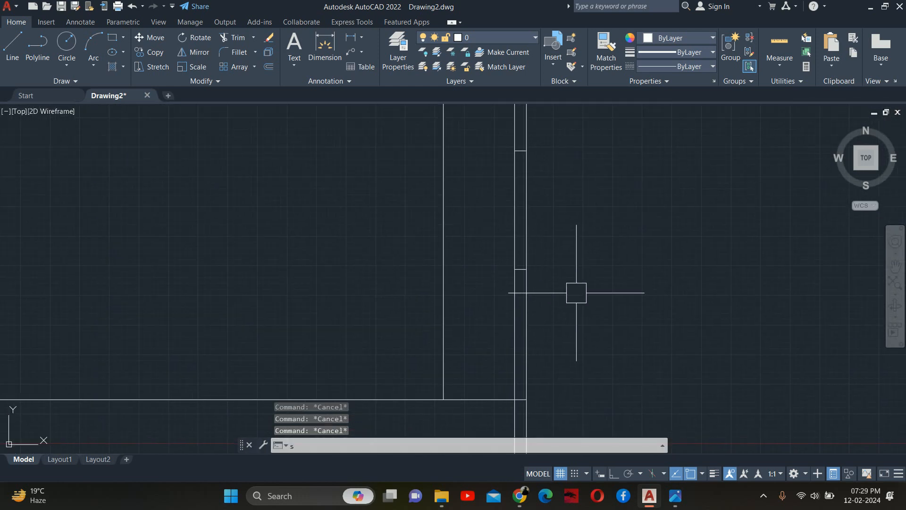
{"action": "key", "text": "Return"}
{"action": "left_click", "coordinate": [594, 297]}
{"action": "left_click", "coordinate": [486, 251]}
{"action": "key", "text": "Return"}
{"action": "left_click", "coordinate": [587, 269]}
{"action": "type", "text": "1"}
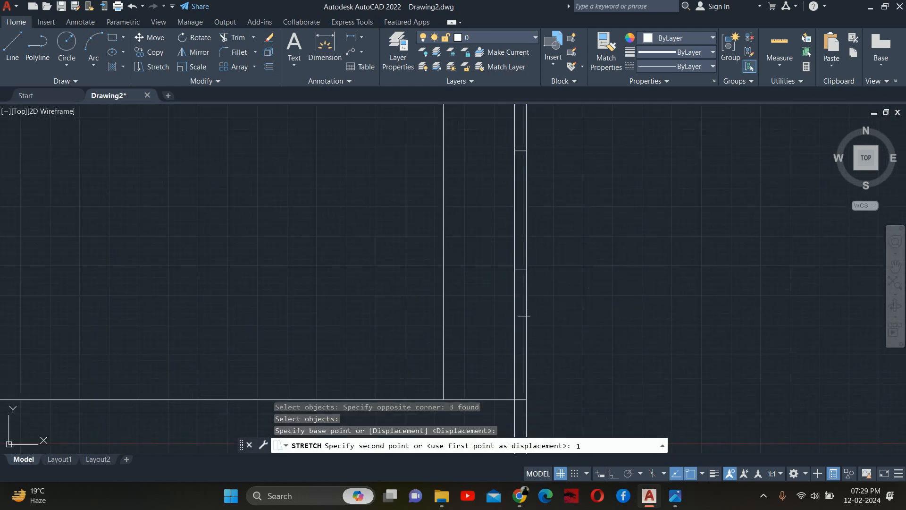
{"action": "left_click", "coordinate": [614, 474]}
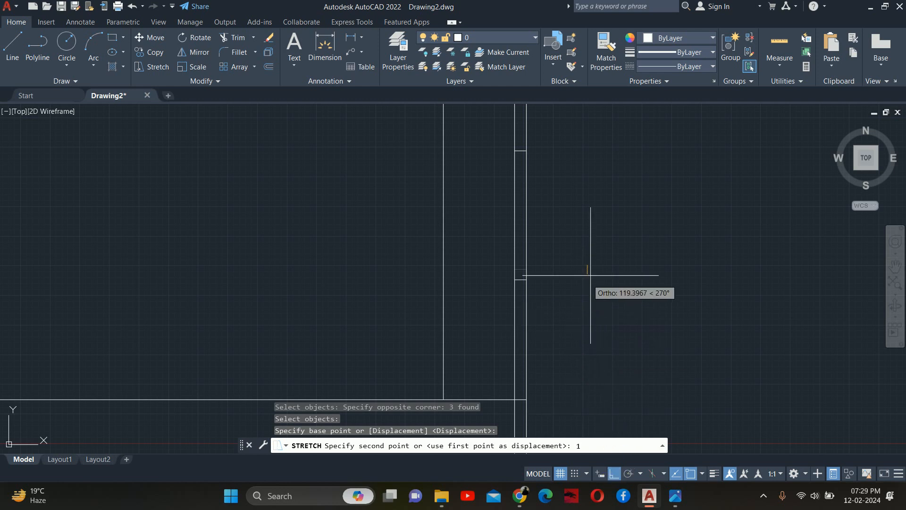
{"action": "type", "text": "100"}
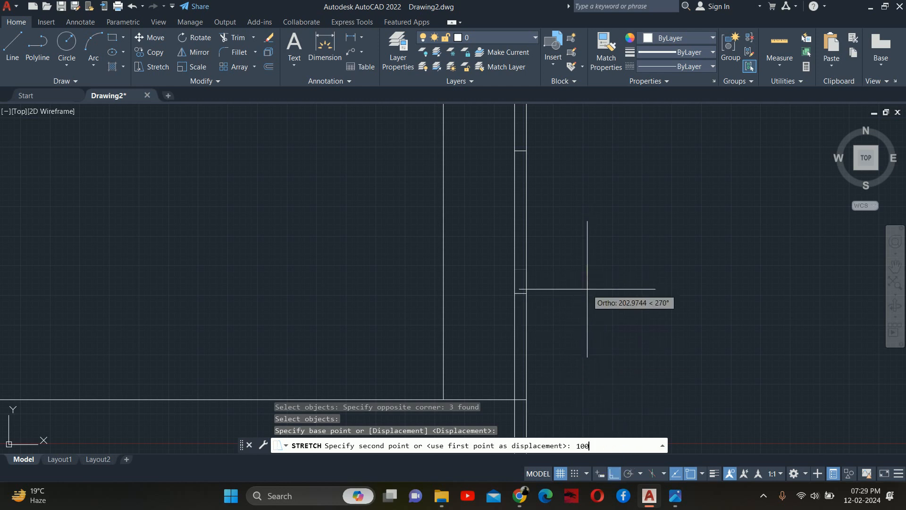
{"action": "key", "text": "Return"}
{"action": "key", "text": "Escape"}
{"action": "key", "text": "Escape"}
Draw a vertical line inside the right wall connecting the midpoints of the window opening's upper and lower end lines
{"action": "middle_click_drag", "start_coordinate": [546, 249], "coordinate": [530, 273]}
{"action": "type", "text": "l"}
{"action": "key", "text": "Return"}
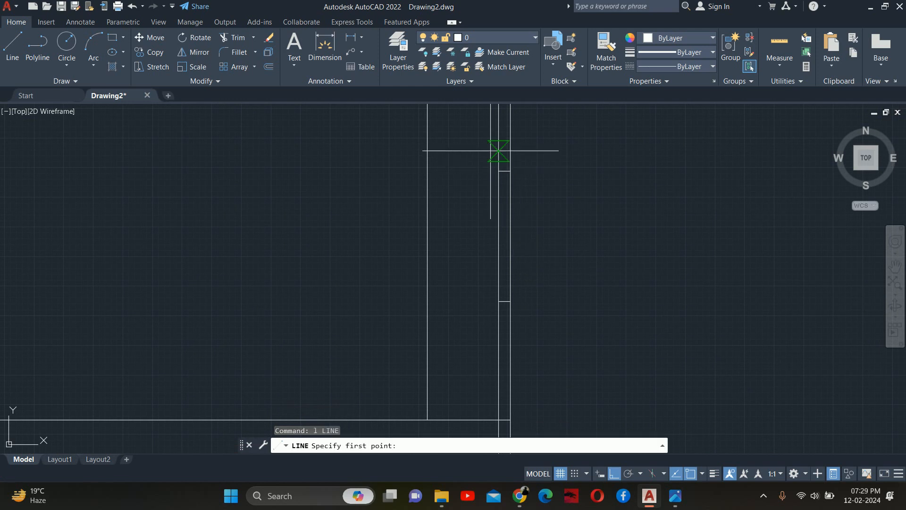
{"action": "scroll", "coordinate": [491, 150], "scroll_direction": "up", "scroll_amount": 2}
{"action": "left_click", "coordinate": [524, 206]}
{"action": "scroll", "coordinate": [530, 355], "scroll_direction": "down", "scroll_amount": 1}
{"action": "middle_click_drag", "start_coordinate": [531, 368], "coordinate": [505, 166]}
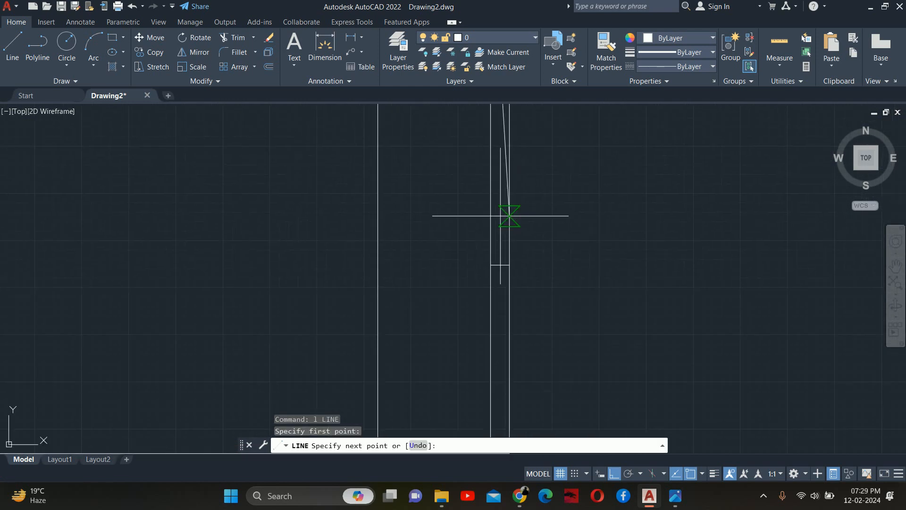
{"action": "key", "text": "Escape"}
{"action": "key", "text": "Escape"}
{"action": "key", "text": "Escape"}
{"action": "scroll", "coordinate": [495, 263], "scroll_direction": "down", "scroll_amount": 2}
{"action": "key", "text": "Escape"}
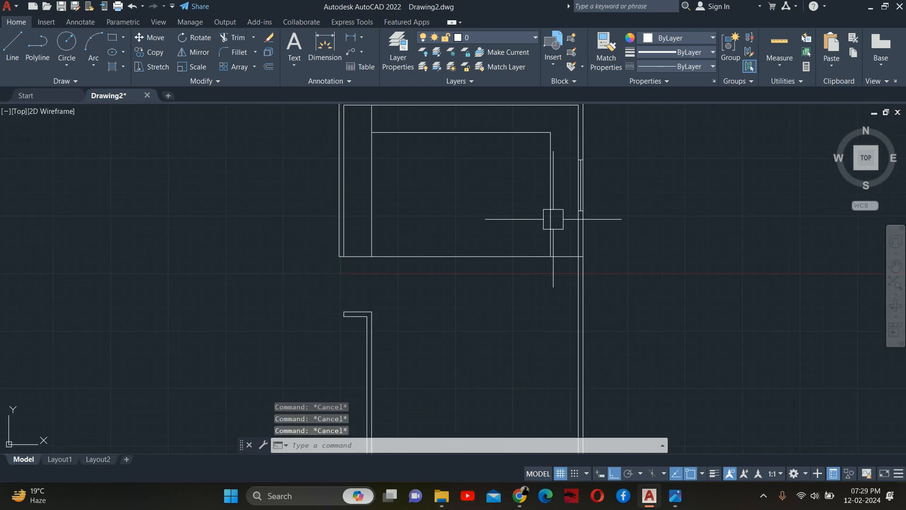
Offset the kitchen's lower horizontal line 600 upward to form the lower counter's front edge
{"action": "middle_click_drag", "start_coordinate": [553, 219], "coordinate": [542, 269]}
{"action": "scroll", "coordinate": [542, 269], "scroll_direction": "down", "scroll_amount": 2}
{"action": "scroll", "coordinate": [506, 257], "scroll_direction": "up", "scroll_amount": 2}
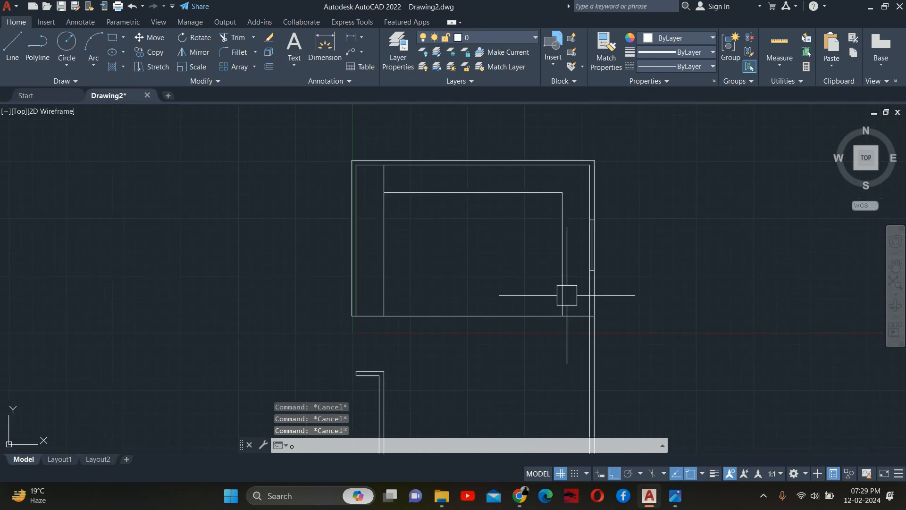
{"action": "key", "text": "Return"}
{"action": "type", "text": "600"}
{"action": "key", "text": "Return"}
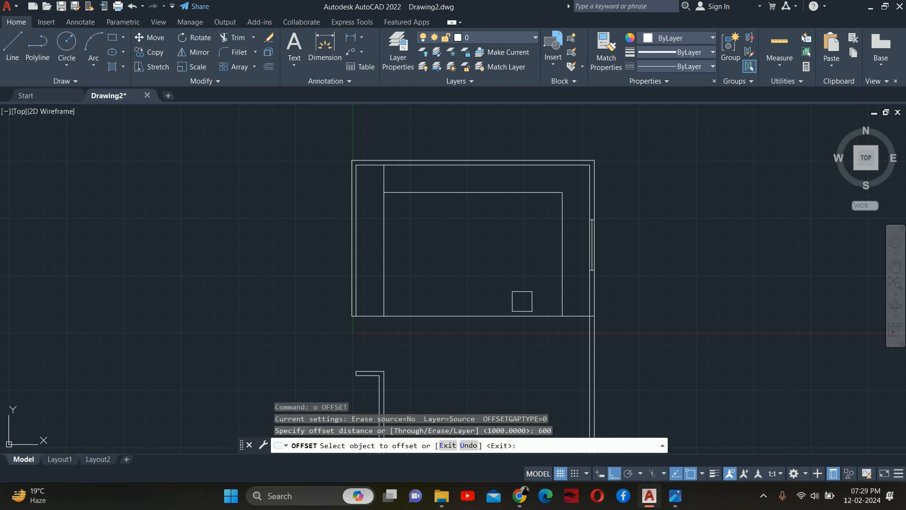
{"action": "left_click", "coordinate": [517, 314]}
{"action": "left_click", "coordinate": [571, 300]}
{"action": "key", "text": "Escape"}
{"action": "key", "text": "Escape"}
{"action": "key", "text": "Escape"}
{"action": "scroll", "coordinate": [577, 302], "scroll_direction": "up", "scroll_amount": 4}
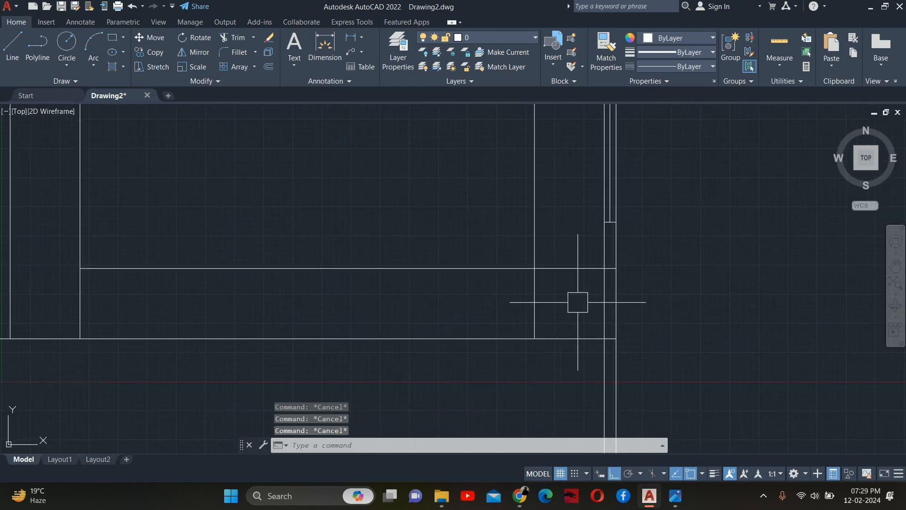
Trim the new offset line and the right counter's front edge so they meet in a clean inner corner
{"action": "type", "text": "tr"}
{"action": "key", "text": "Return"}
{"action": "scroll", "coordinate": [578, 299], "scroll_direction": "up", "scroll_amount": 2}
{"action": "mouse_move", "coordinate": [619, 305]}
{"action": "middle_mouse_down"}
{"action": "mouse_move", "coordinate": [747, 337]}
{"action": "mouse_move", "coordinate": [853, 348]}
{"action": "middle_mouse_up"}
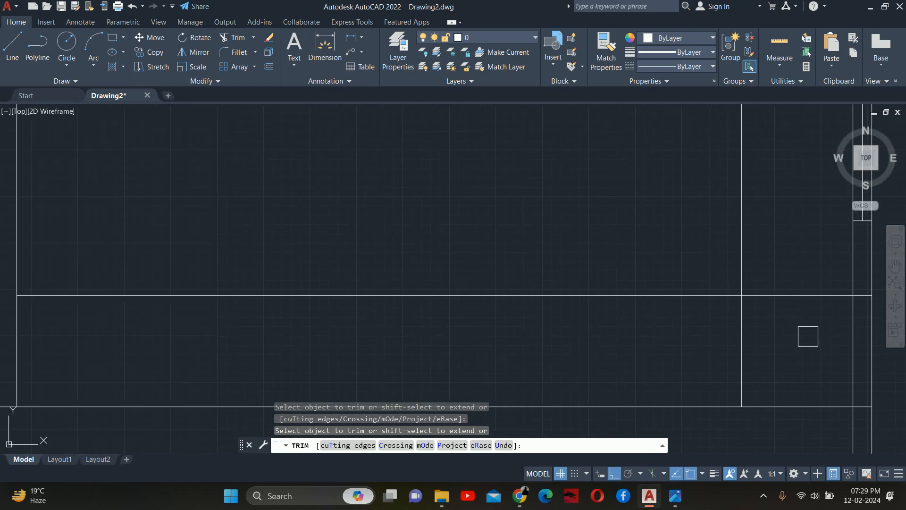
{"action": "scroll", "coordinate": [764, 327], "scroll_direction": "up", "scroll_amount": 6}
{"action": "middle_click_drag", "start_coordinate": [753, 284], "coordinate": [771, 299]}
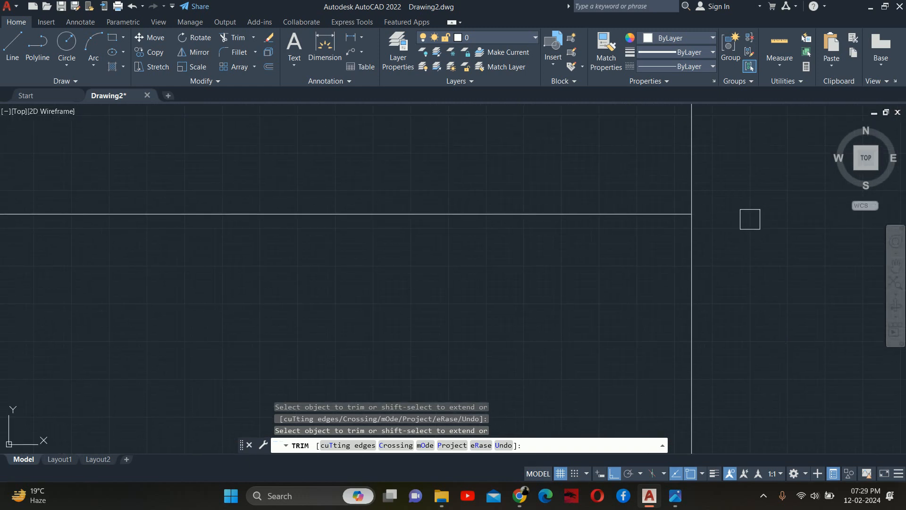
{"action": "scroll", "coordinate": [750, 219], "scroll_direction": "down", "scroll_amount": 3}
{"action": "scroll", "coordinate": [760, 354], "scroll_direction": "down", "scroll_amount": 2}
{"action": "mouse_move", "coordinate": [713, 338]}
{"action": "middle_mouse_down"}
{"action": "mouse_move", "coordinate": [696, 324]}
{"action": "mouse_move", "coordinate": [486, 282]}
{"action": "middle_mouse_up"}
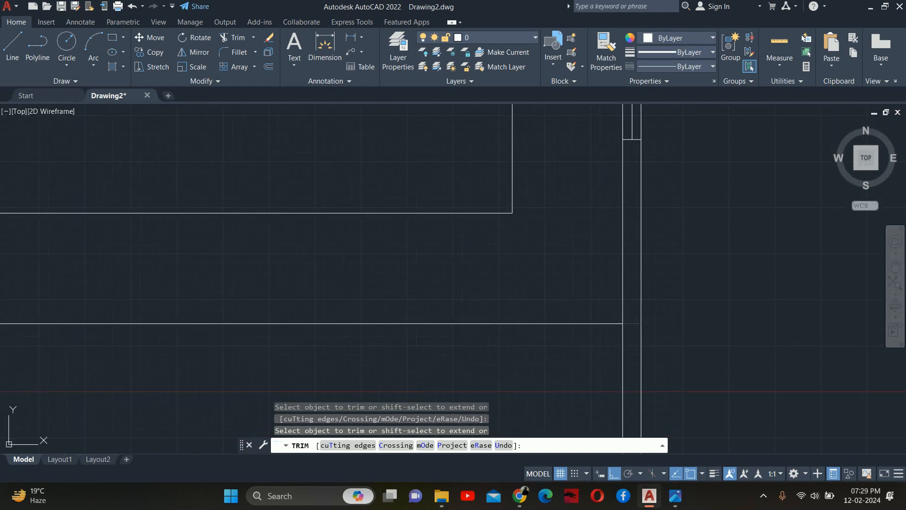
Trim the lower horizontal line back to the inner face of the right wall
{"action": "scroll", "coordinate": [634, 316], "scroll_direction": "up", "scroll_amount": 6}
{"action": "scroll", "coordinate": [500, 257], "scroll_direction": "down", "scroll_amount": 6}
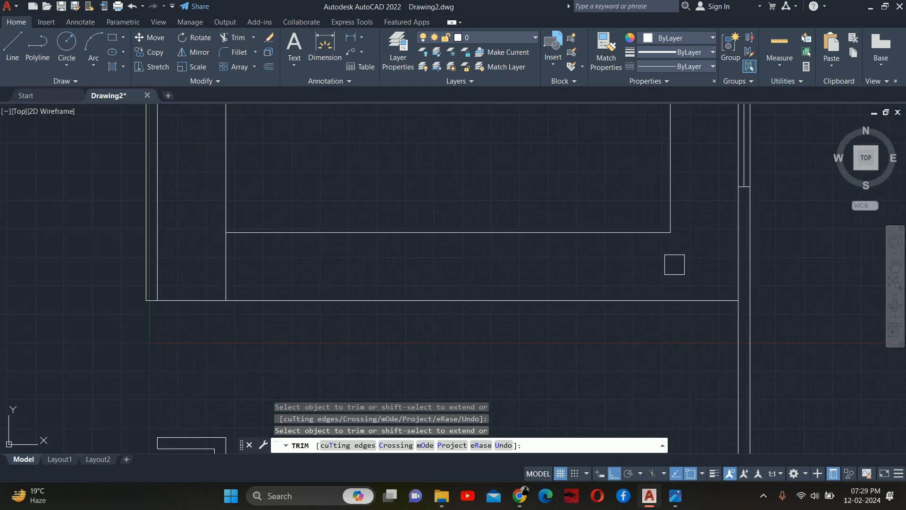
{"action": "middle_click_drag", "start_coordinate": [444, 242], "coordinate": [486, 280]}
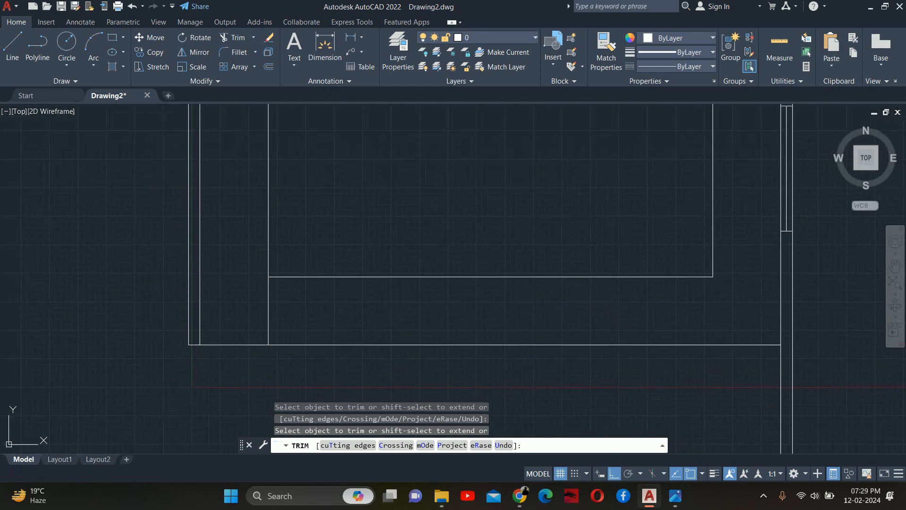
{"action": "key", "text": "Escape"}
{"action": "key", "text": "Escape"}
{"action": "key", "text": "Escape"}
{"action": "scroll", "coordinate": [486, 280], "scroll_direction": "down", "scroll_amount": 4}
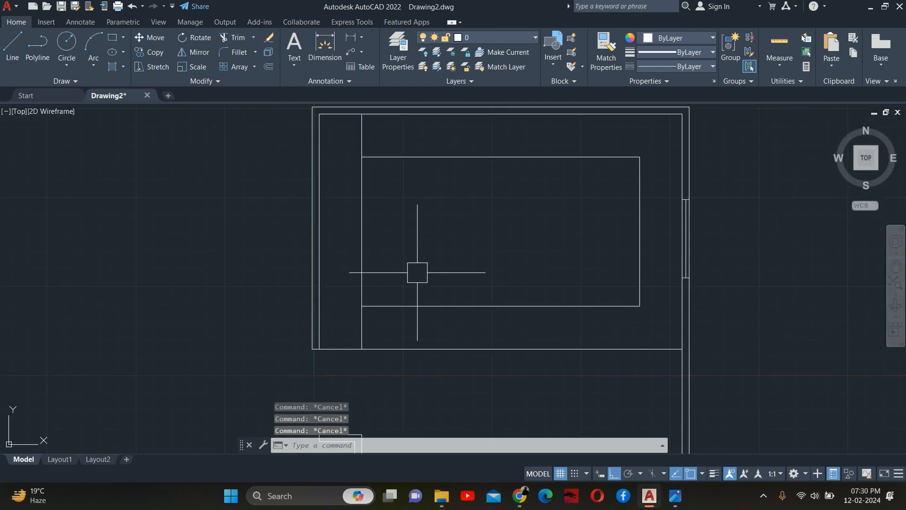
Offset the left counter's front edge 1500 to the right
{"action": "type", "text": "o"}
{"action": "key", "text": "Return"}
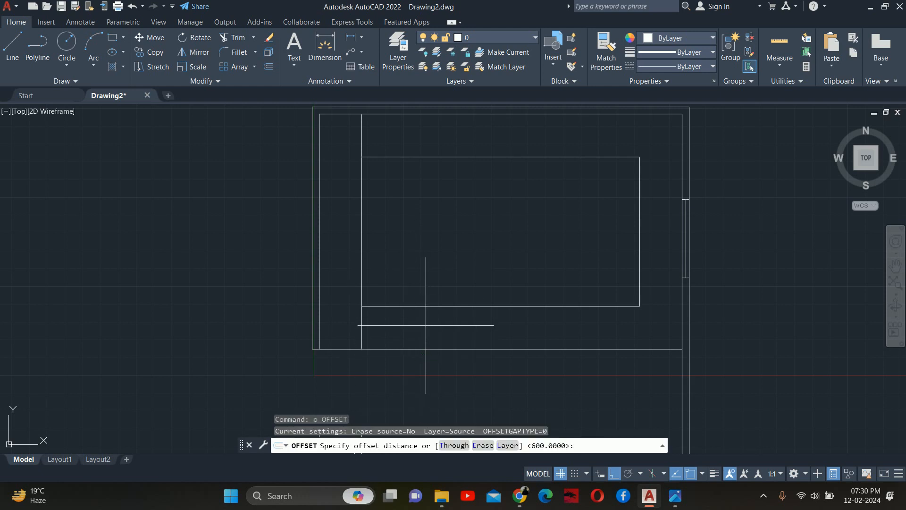
{"action": "type", "text": "1500"}
{"action": "key", "text": "Return"}
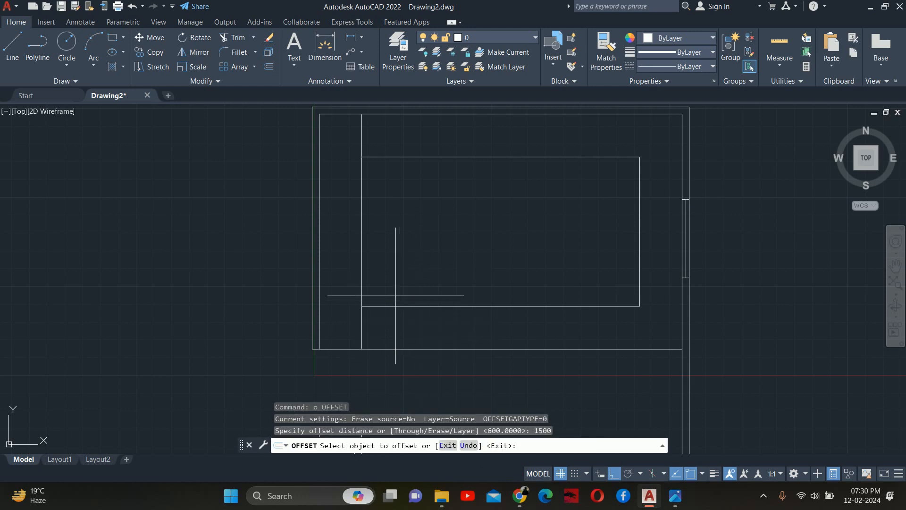
{"action": "left_click", "coordinate": [362, 249]}
{"action": "left_click", "coordinate": [438, 254]}
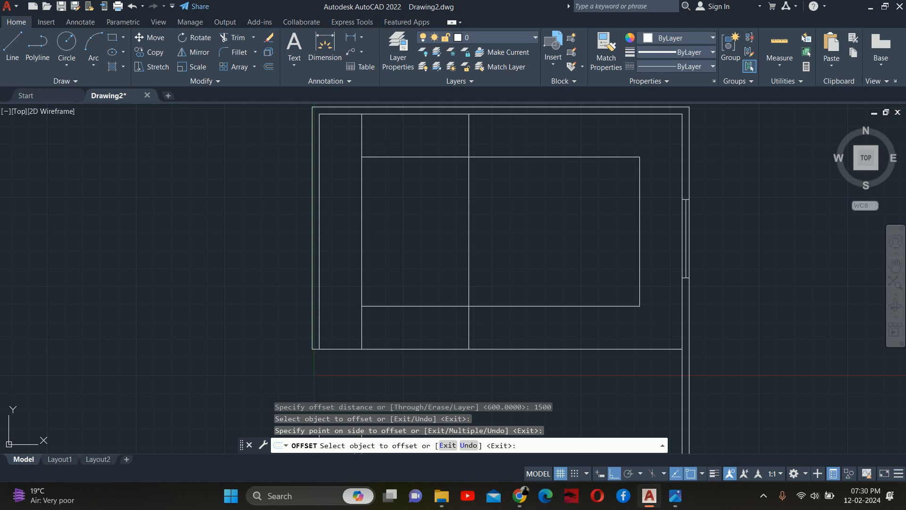
{"action": "key", "text": "Escape"}
Trim the offset line to the lower counter's depth and remove the counter lines between it and the left counter
{"action": "scroll", "coordinate": [425, 217], "scroll_direction": "up", "scroll_amount": 2}
{"action": "middle_click_drag", "start_coordinate": [425, 217], "coordinate": [413, 178]}
{"action": "type", "text": "tr"}
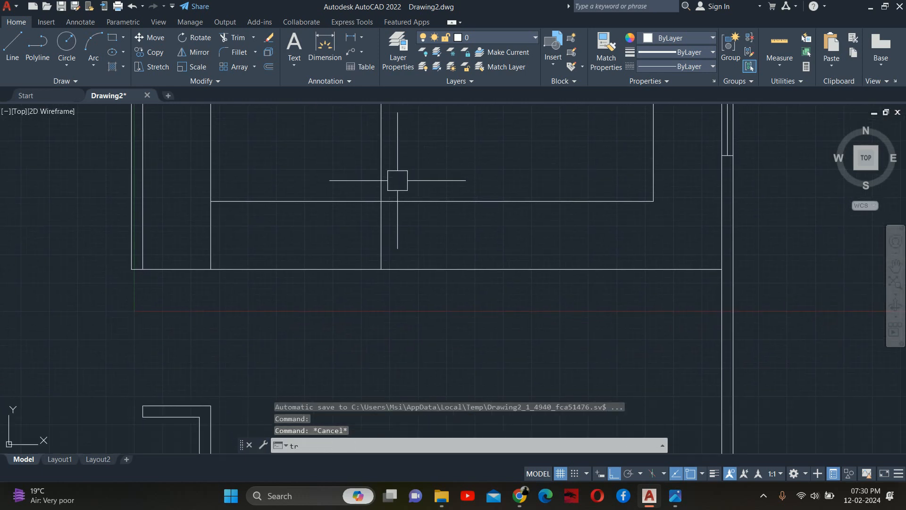
{"action": "key", "text": "Return"}
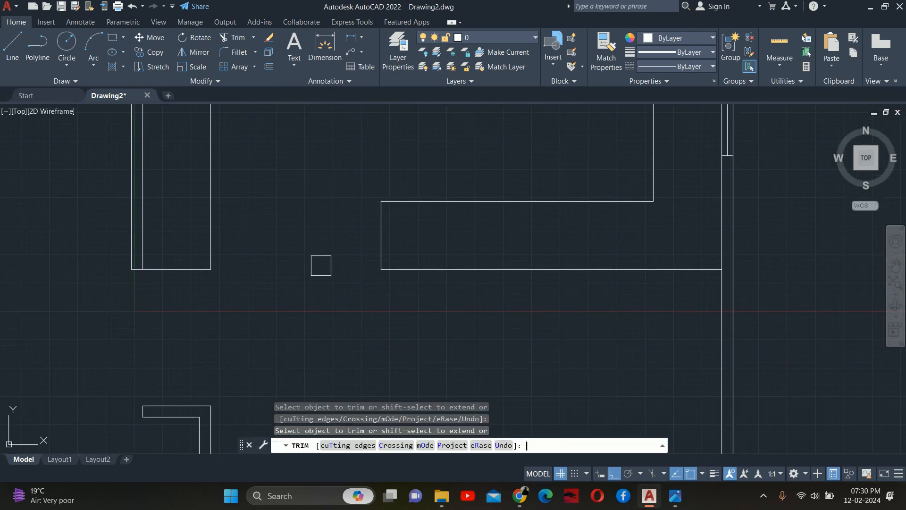
{"action": "key", "text": "Escape"}
{"action": "key", "text": "Escape"}
{"action": "scroll", "coordinate": [330, 264], "scroll_direction": "down", "scroll_amount": 2}
Measure the lower counter's outer edge with a linear dimension
{"action": "type", "text": "dli"}
{"action": "key", "text": "Return"}
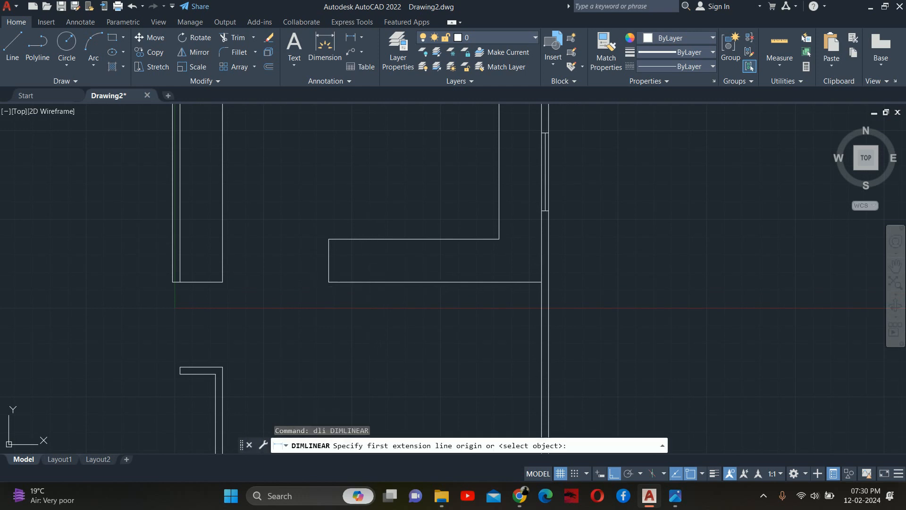
{"action": "key", "text": "Return"}
{"action": "left_click", "coordinate": [375, 282]}
{"action": "scroll", "coordinate": [443, 314], "scroll_direction": "up", "scroll_amount": 4}
{"action": "key", "text": "Escape"}
{"action": "key", "text": "Escape"}
Modify the ISO-25 dimension style to use a period as decimal separator and a text height of 150
{"action": "type", "text": "d"}
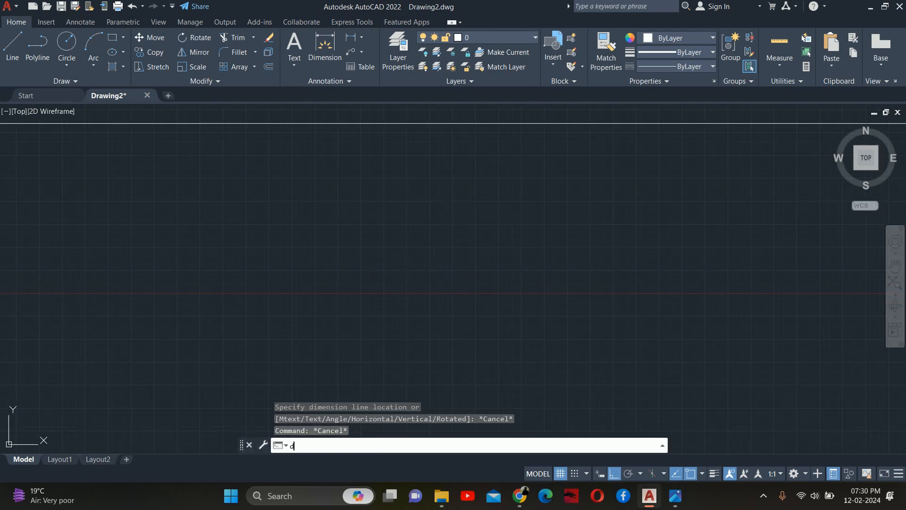
{"action": "key", "text": "Return"}
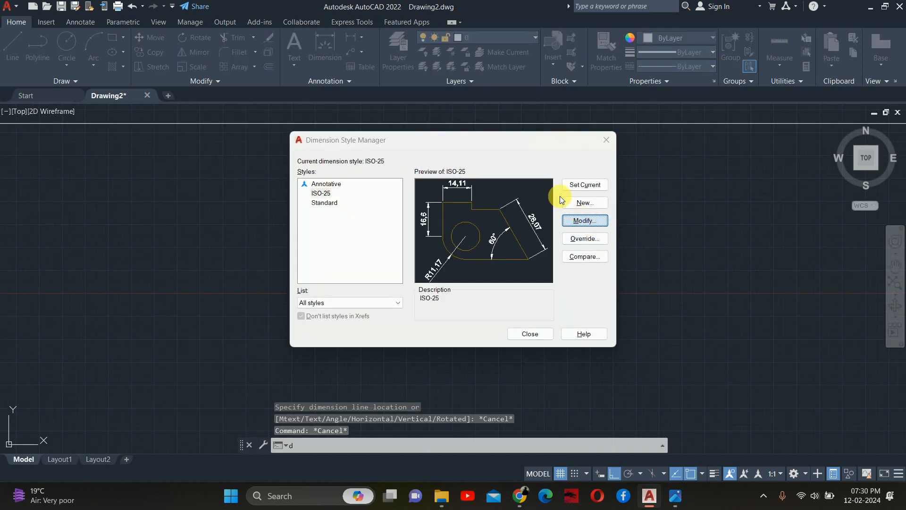
{"action": "left_click", "coordinate": [603, 105]}
{"action": "left_click", "coordinate": [593, 179]}
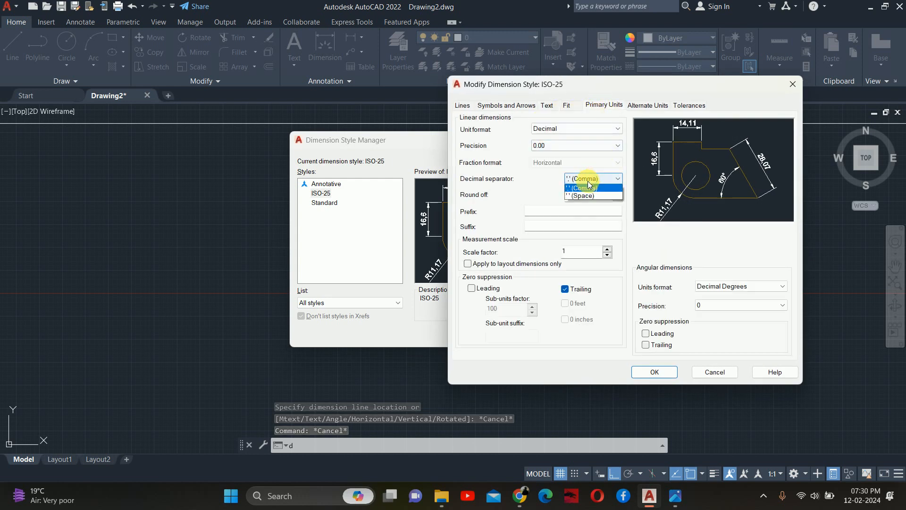
{"action": "left_click", "coordinate": [588, 185]}
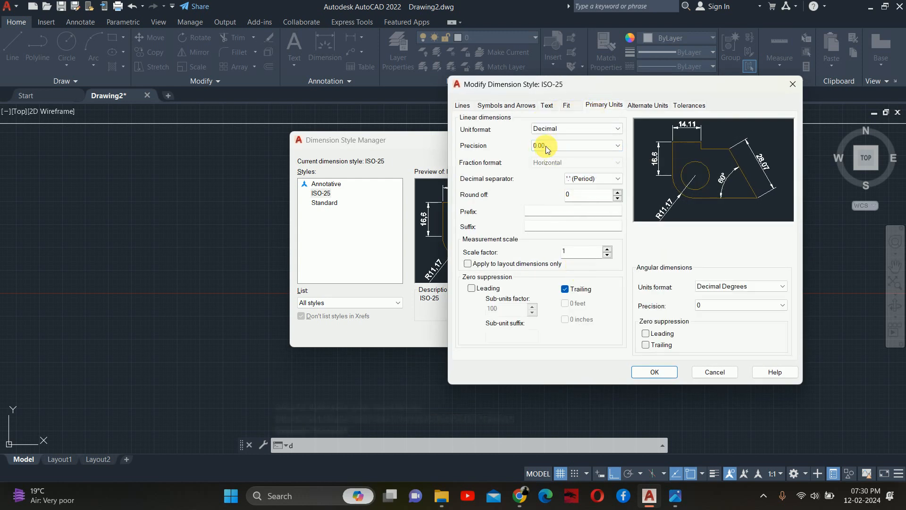
{"action": "left_click", "coordinate": [547, 106]}
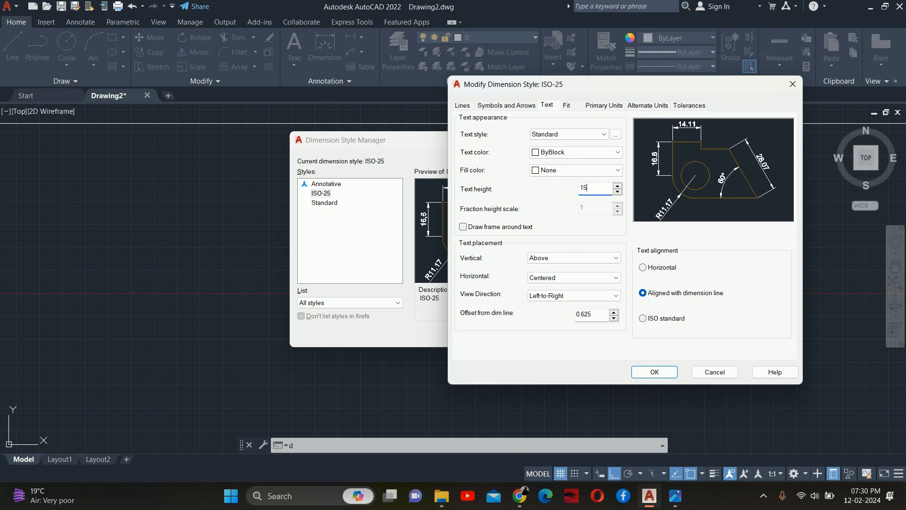
Set the dimension style's arrow size to 150 and its first and second arrowheads to Oblique
{"action": "left_click", "coordinate": [490, 104]}
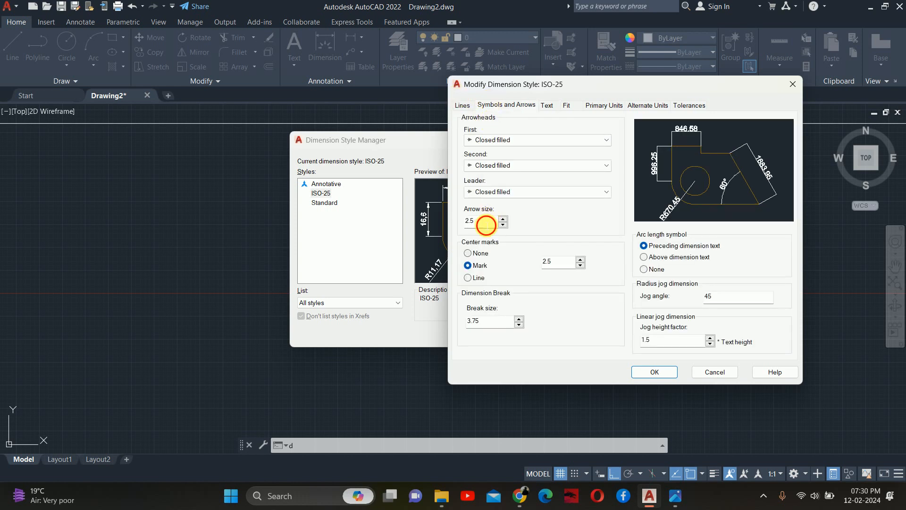
{"action": "left_click", "coordinate": [496, 140]}
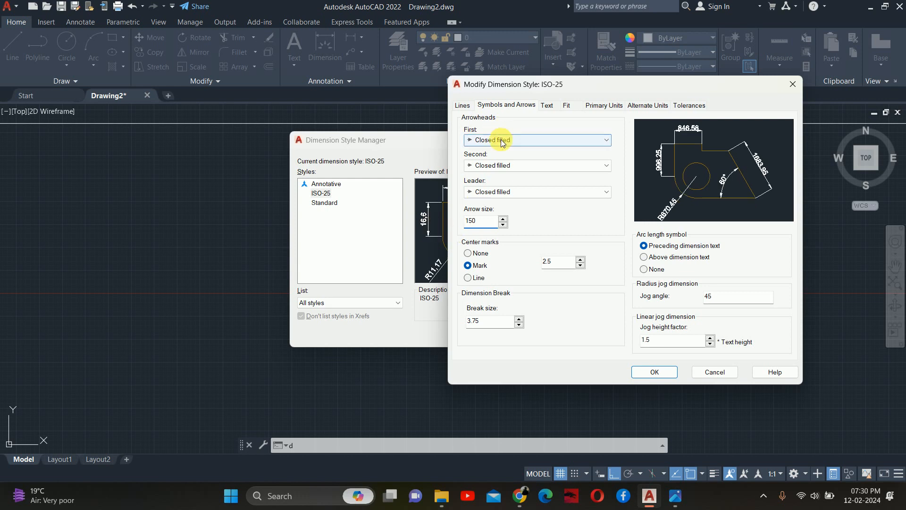
{"action": "left_click", "coordinate": [487, 199]}
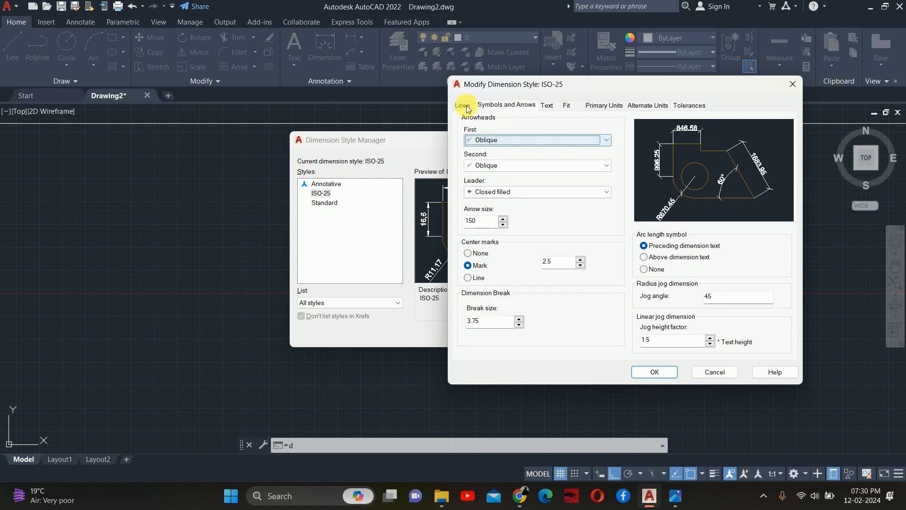
Set the extension lines to 100 beyond dimension lines, 100 offset from origin and a fixed length of 100, and save the style
{"action": "left_click", "coordinate": [463, 105]}
{"action": "type", "text": "1"}
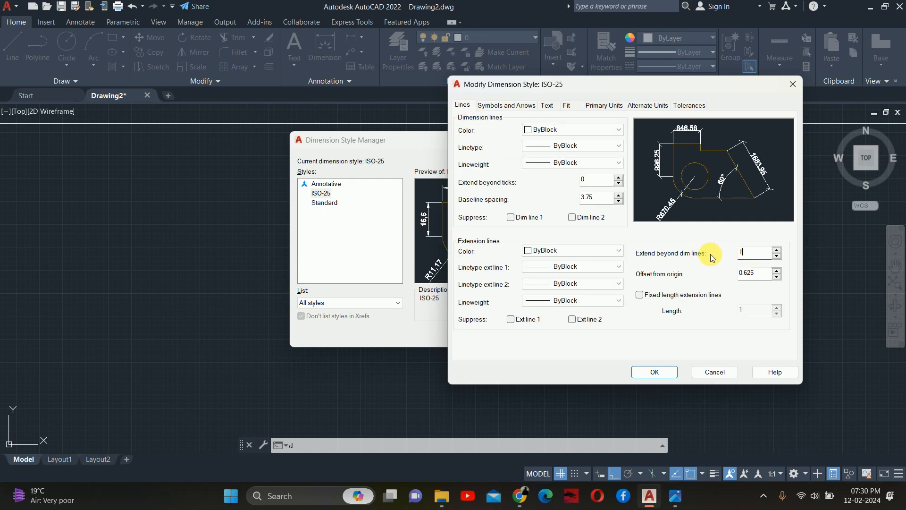
{"action": "type", "text": "00"}
{"action": "key", "text": "Tab"}
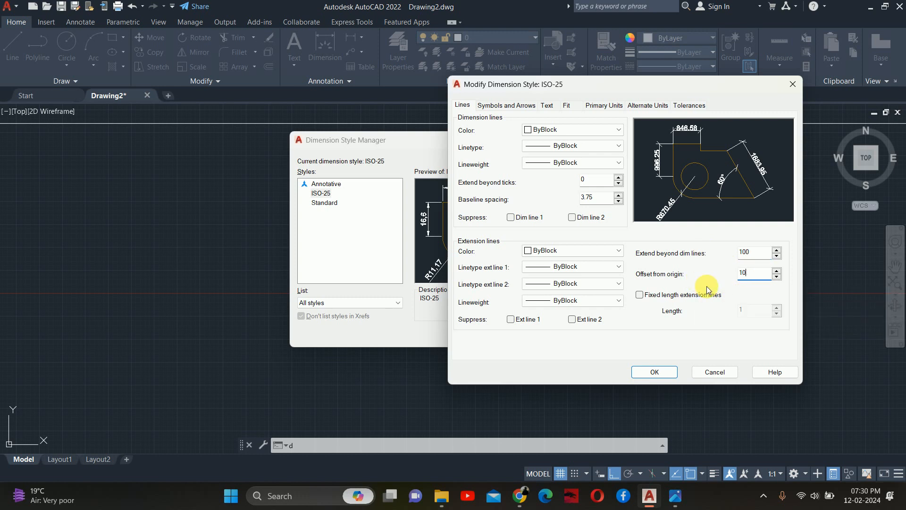
{"action": "left_click", "coordinate": [711, 297]}
{"action": "left_click", "coordinate": [761, 314]}
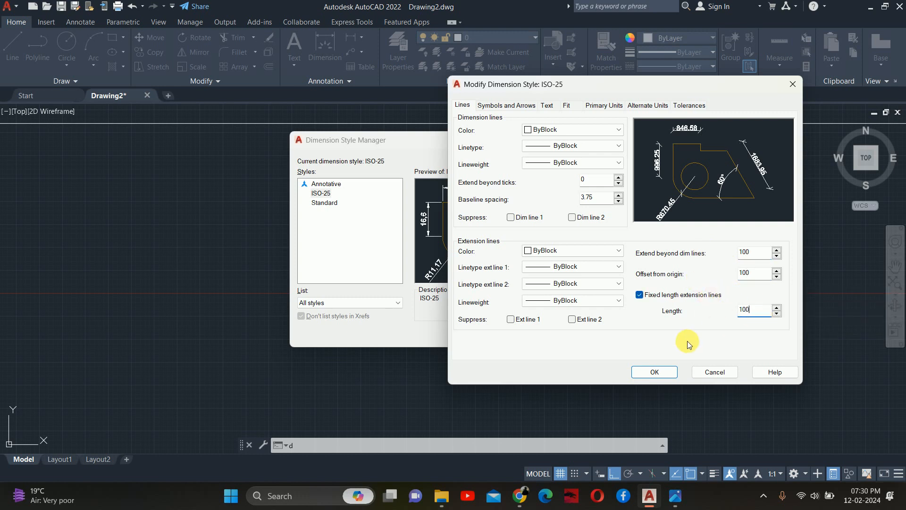
{"action": "type", "text": "00"}
{"action": "left_click", "coordinate": [654, 372]}
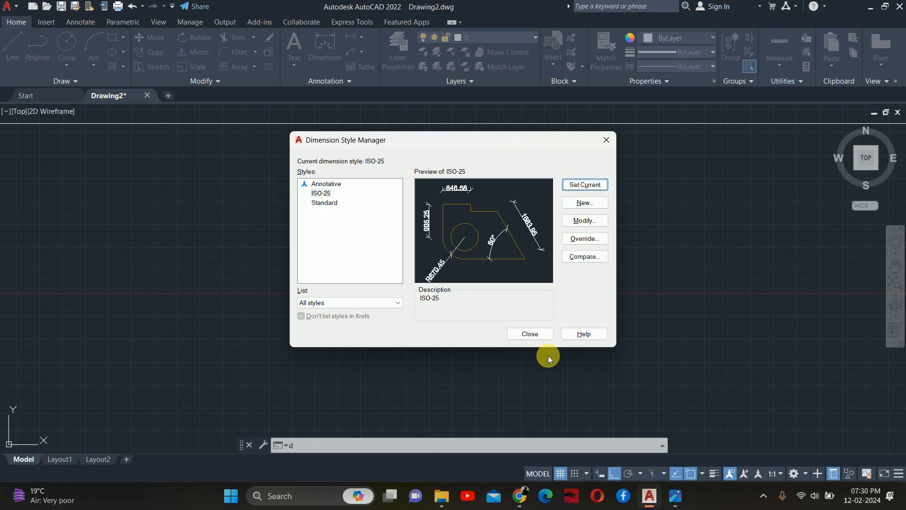
{"action": "left_click", "coordinate": [530, 334]}
Preview a linear dimension on the lower counter's outer edge to check the modified dimension style
{"action": "scroll", "coordinate": [338, 235], "scroll_direction": "up", "scroll_amount": 5}
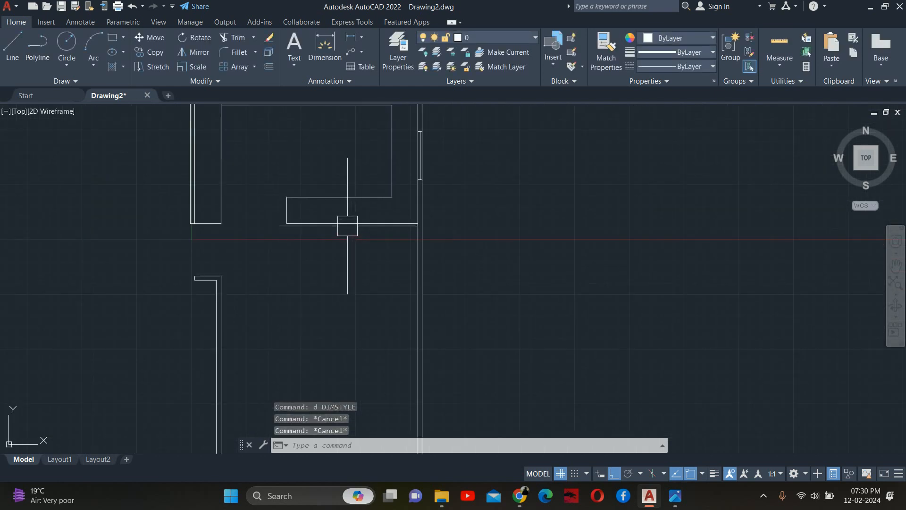
{"action": "middle_click_drag", "start_coordinate": [345, 214], "coordinate": [354, 246]}
{"action": "type", "text": "dli"}
{"action": "key", "text": "Return"}
{"action": "key", "text": "Return"}
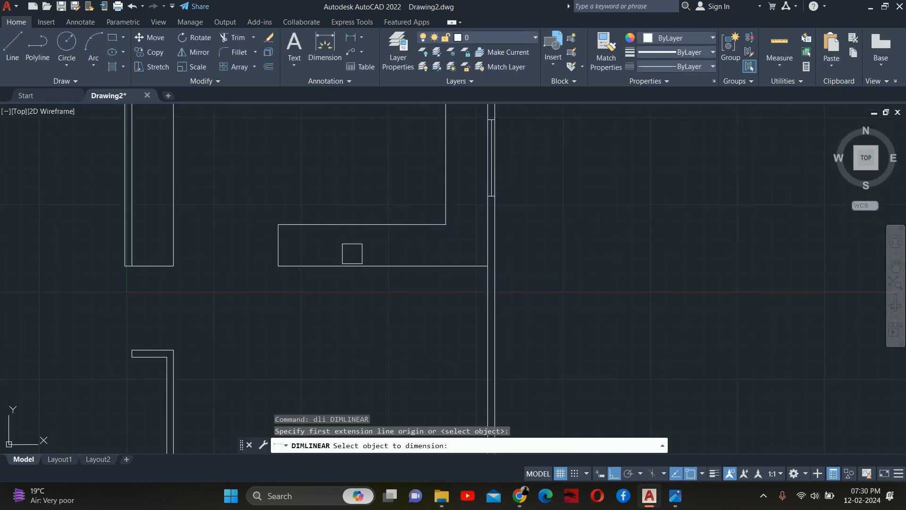
{"action": "left_click", "coordinate": [352, 253]}
{"action": "left_click", "coordinate": [349, 271]}
{"action": "scroll", "coordinate": [403, 288], "scroll_direction": "up", "scroll_amount": 5}
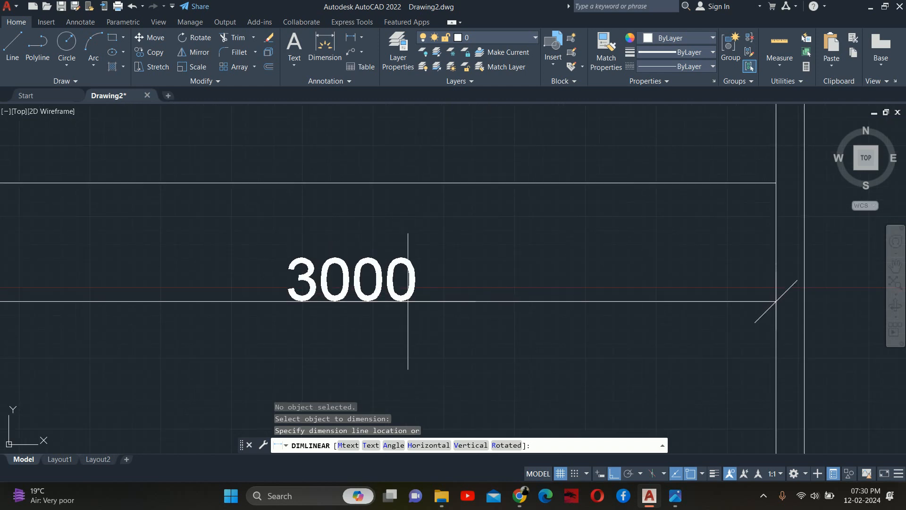
{"action": "key", "text": "Escape"}
{"action": "scroll", "coordinate": [406, 299], "scroll_direction": "down", "scroll_amount": 2}
Set the ISO-25 dimension style's vertical text placement to Centered and save the style
{"action": "type", "text": "d"}
{"action": "key", "text": "Return"}
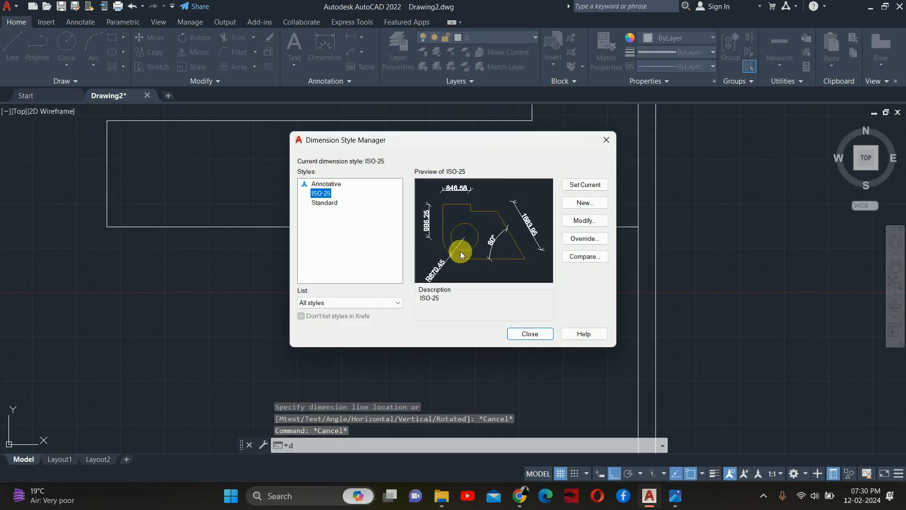
{"action": "left_click", "coordinate": [582, 222]}
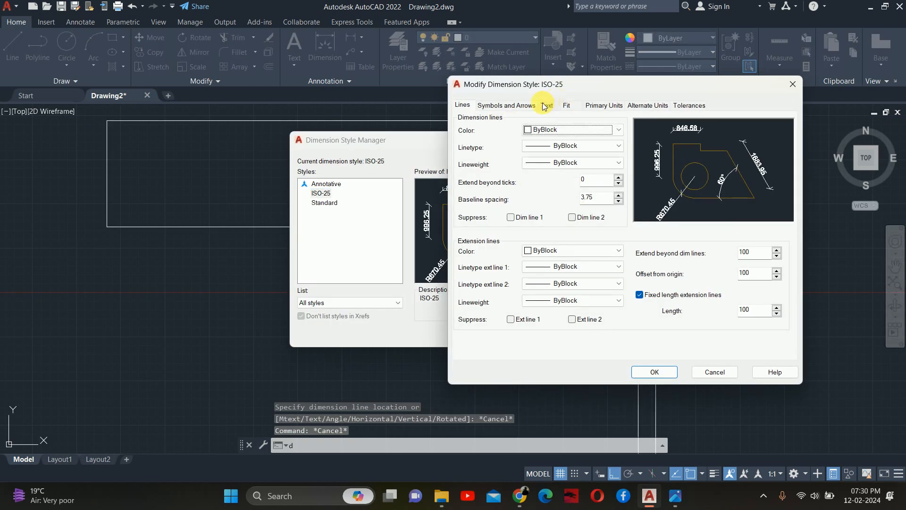
{"action": "left_click", "coordinate": [545, 105]}
{"action": "left_click", "coordinate": [557, 258]}
{"action": "left_click", "coordinate": [545, 268]}
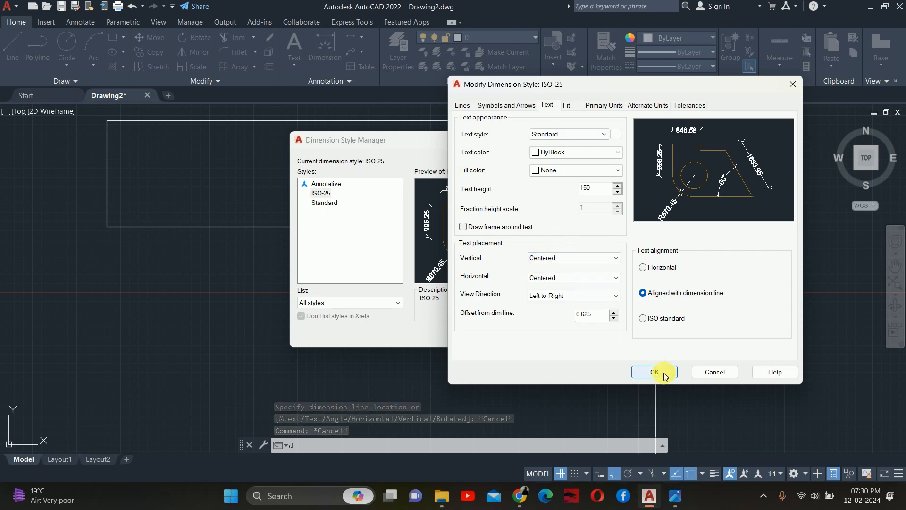
{"action": "left_click", "coordinate": [665, 375]}
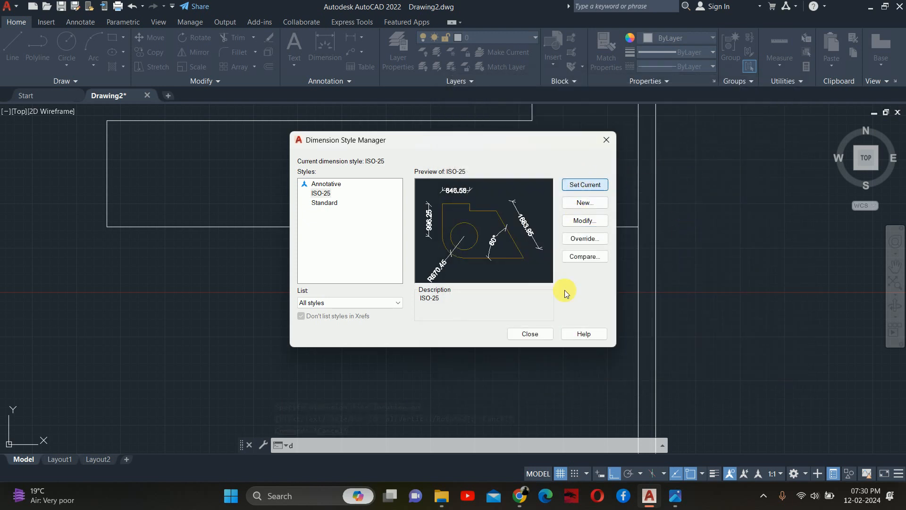
{"action": "left_click", "coordinate": [530, 333]}
Preview a linear dimension on the vertical inner edge of the counter by the window to check the centred text
{"action": "scroll", "coordinate": [528, 316], "scroll_direction": "down", "scroll_amount": 5}
{"action": "type", "text": "dli"}
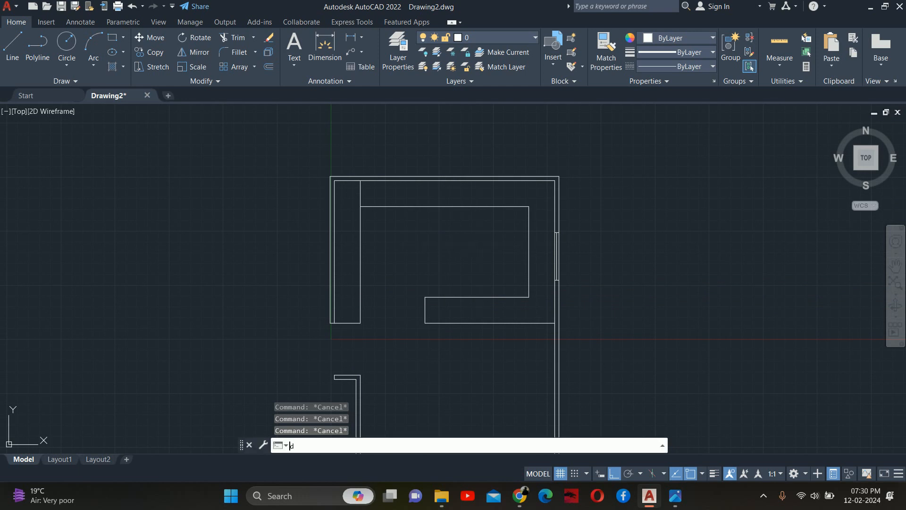
{"action": "key", "text": "Return"}
{"action": "key", "text": "Return"}
{"action": "left_click", "coordinate": [523, 246]}
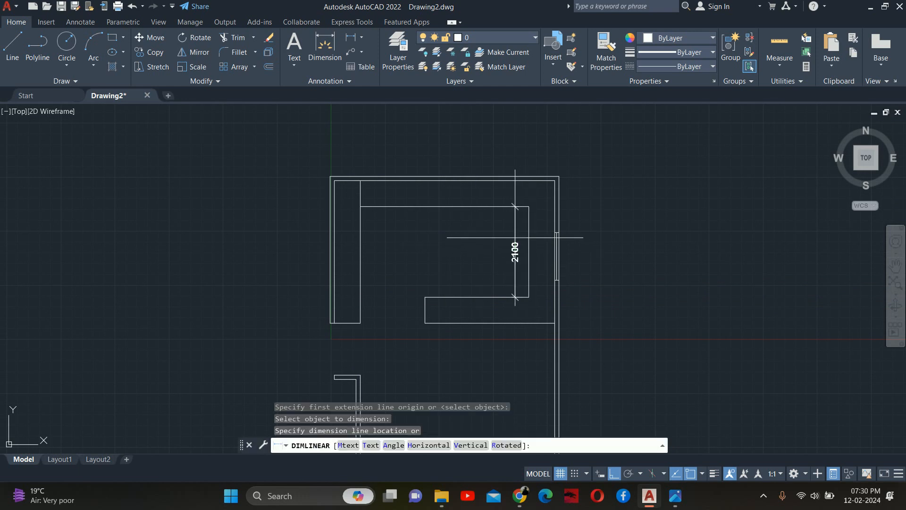
{"action": "scroll", "coordinate": [514, 243], "scroll_direction": "up", "scroll_amount": 3}
{"action": "scroll", "coordinate": [501, 243], "scroll_direction": "down", "scroll_amount": 2}
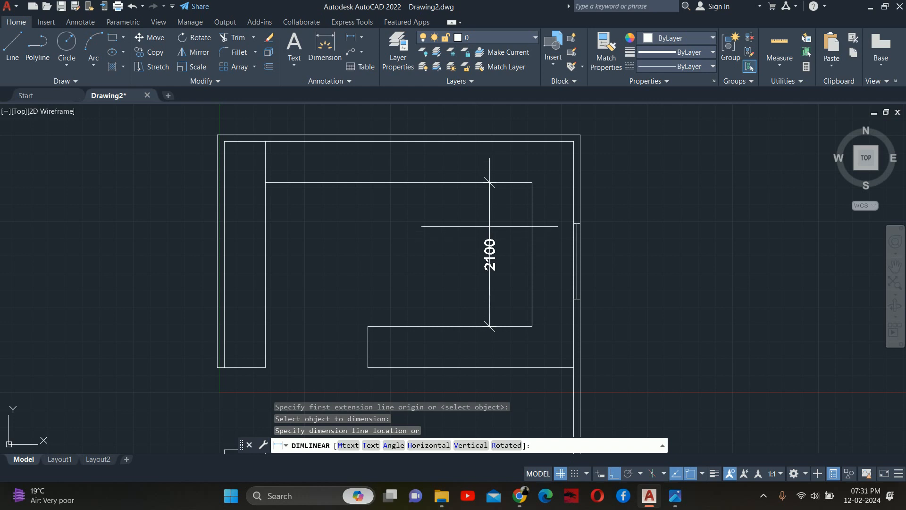
{"action": "key", "text": "Escape"}
{"action": "key", "text": "Escape"}
{"action": "key", "text": "Escape"}
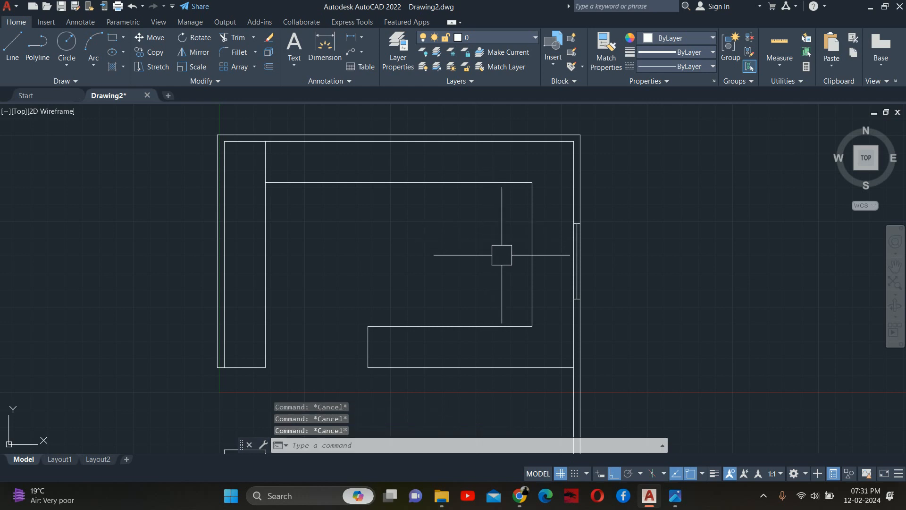
Trim the vertical line segment between the upper inner wall line and the corner where the left and upper counters meet
{"action": "scroll", "coordinate": [543, 265], "scroll_direction": "down", "scroll_amount": 2}
{"action": "scroll", "coordinate": [542, 247], "scroll_direction": "up", "scroll_amount": 2}
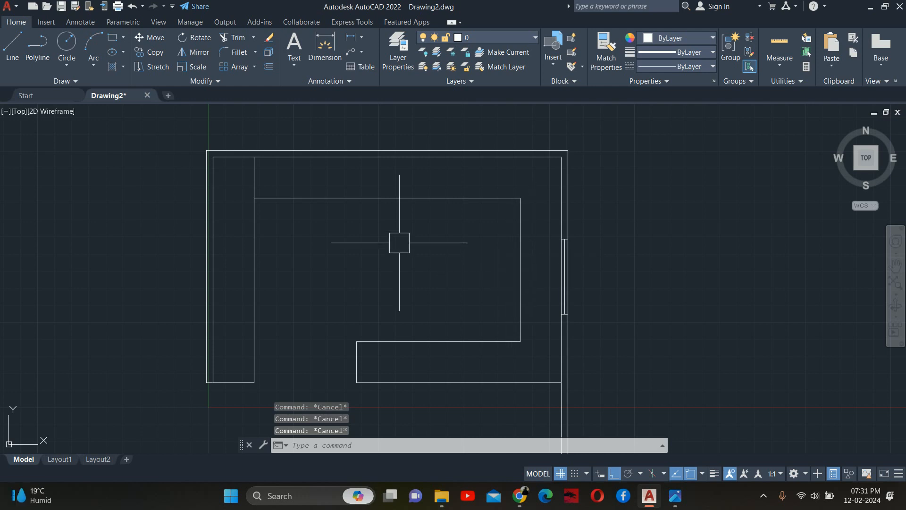
{"action": "middle_click_drag", "start_coordinate": [429, 253], "coordinate": [478, 255]}
{"action": "middle_click_drag", "start_coordinate": [576, 334], "coordinate": [605, 309]}
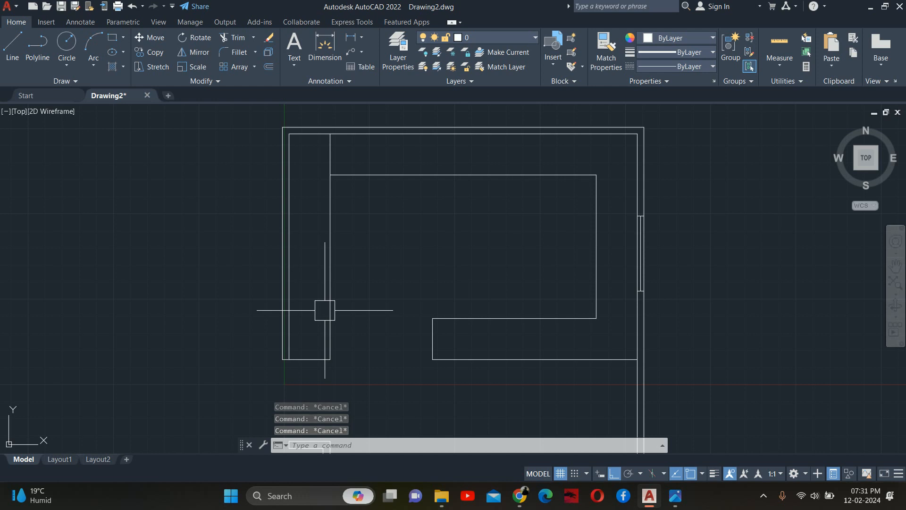
{"action": "mouse_move", "coordinate": [328, 223]}
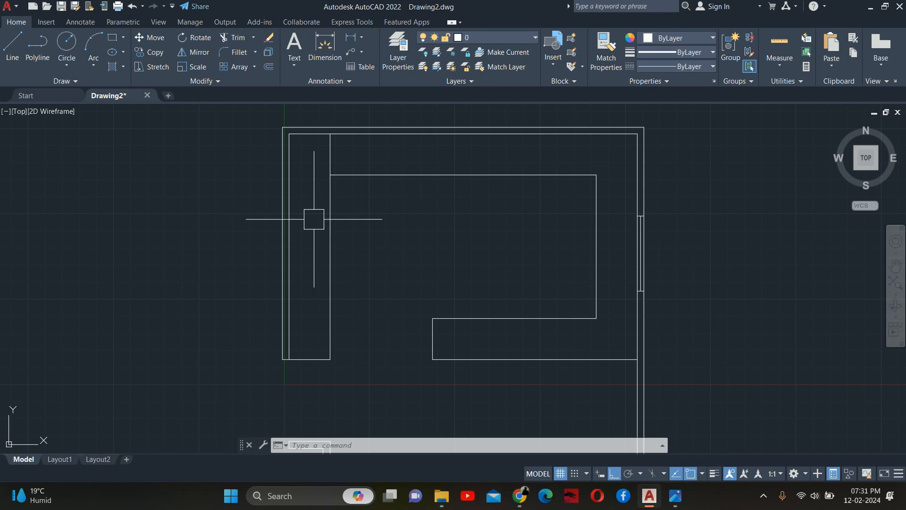
{"action": "middle_click_drag", "start_coordinate": [314, 219], "coordinate": [319, 288]}
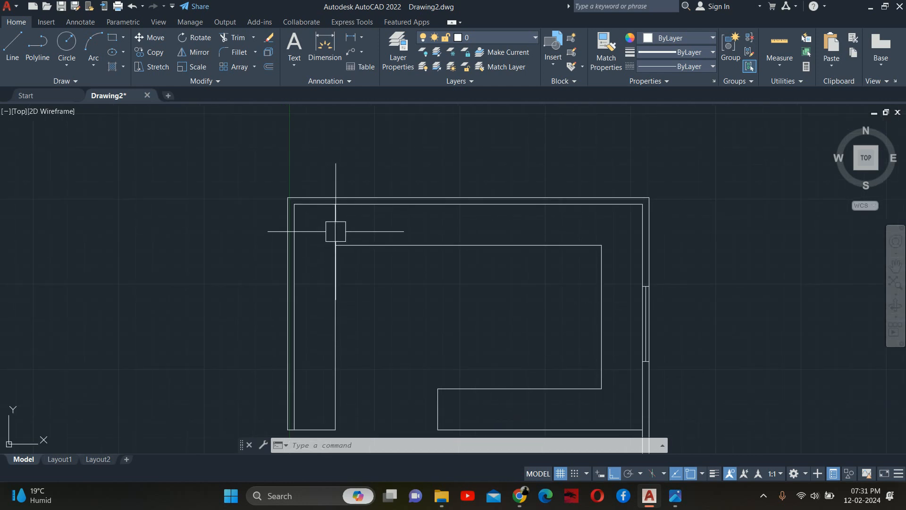
{"action": "type", "text": "tr"}
{"action": "key", "text": "space"}
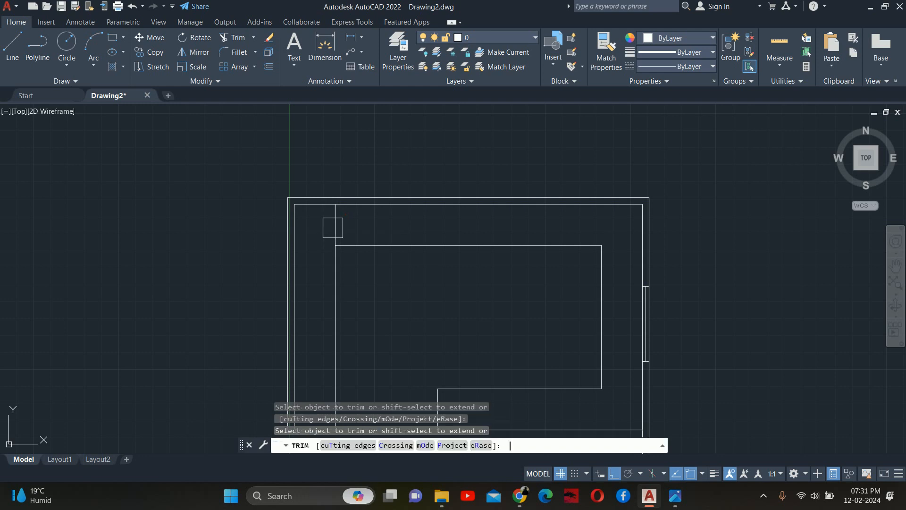
{"action": "key", "text": "Escape"}
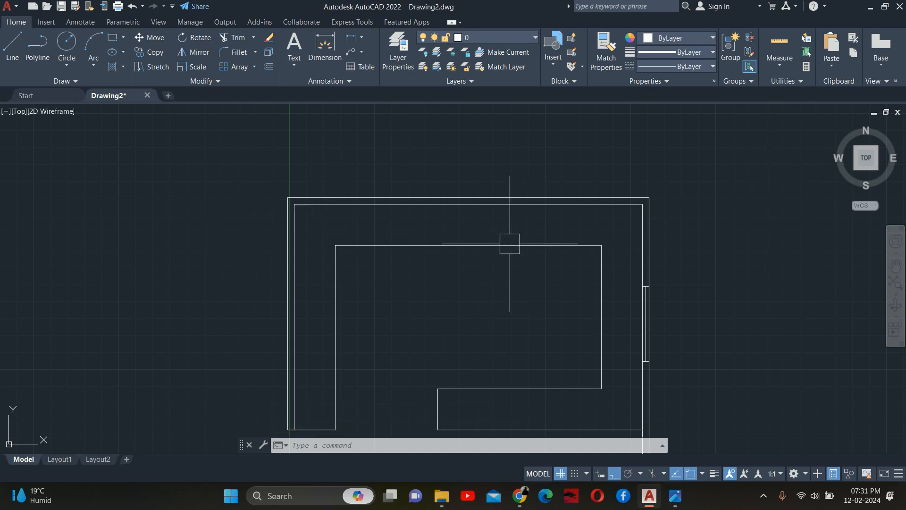
{"action": "key", "text": "Escape"}
{"action": "key", "text": "Escape"}
Measure the upper counter's front edge with a linear dimension preview without placing it
{"action": "middle_click_drag", "start_coordinate": [509, 244], "coordinate": [482, 185]}
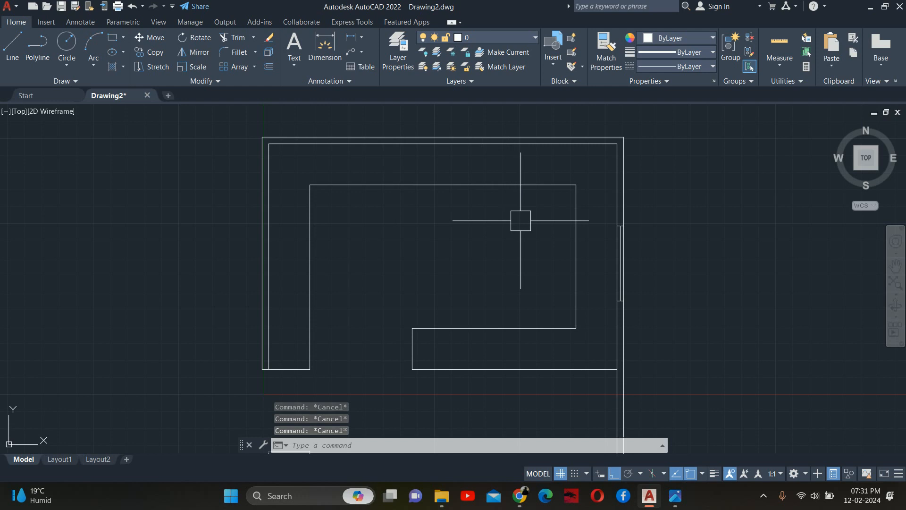
{"action": "scroll", "coordinate": [472, 203], "scroll_direction": "down", "scroll_amount": 2}
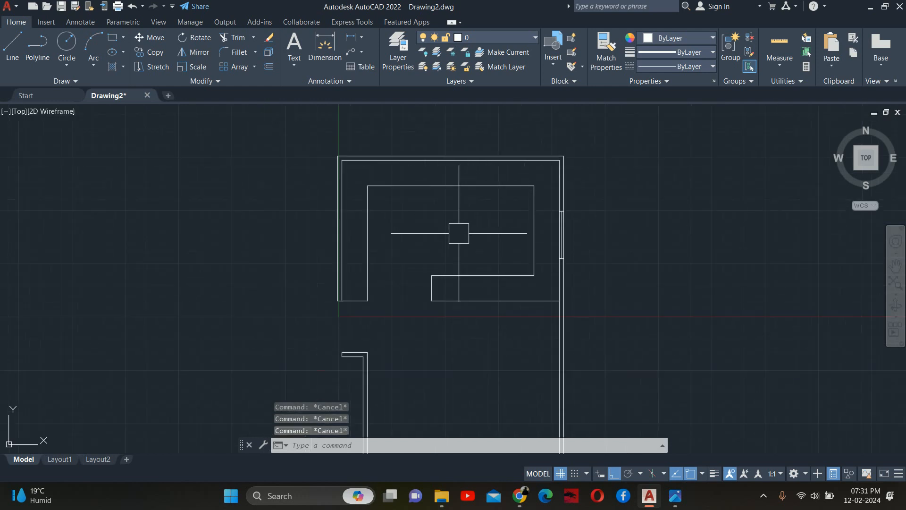
{"action": "scroll", "coordinate": [487, 249], "scroll_direction": "down", "scroll_amount": 2}
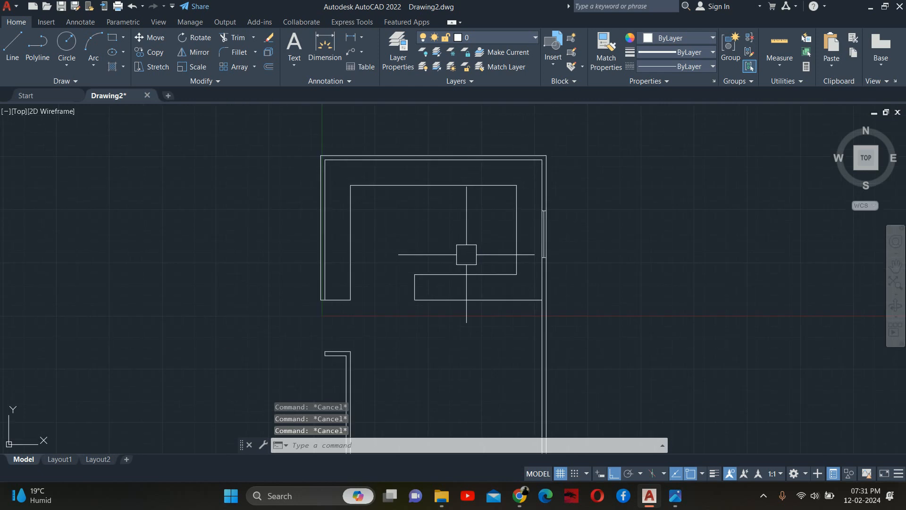
{"action": "type", "text": "li"}
{"action": "key", "text": "Return"}
{"action": "key", "text": "Return"}
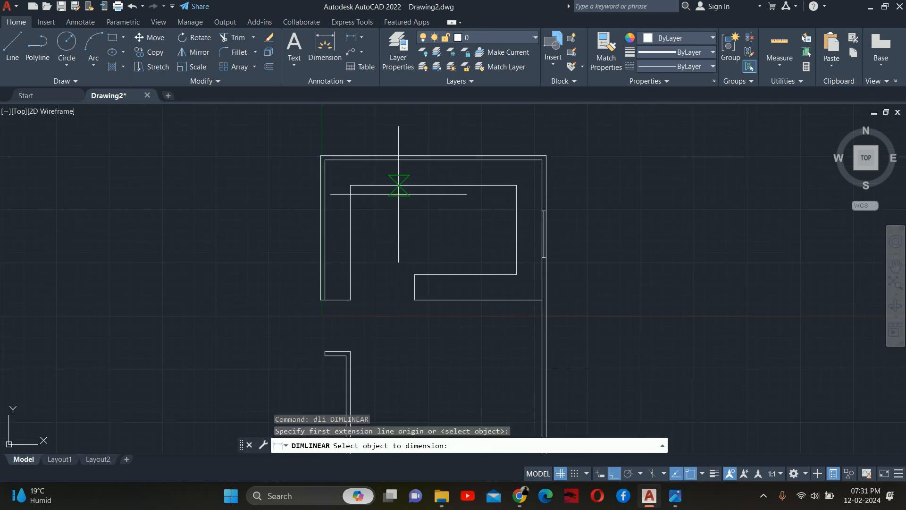
{"action": "scroll", "coordinate": [388, 175], "scroll_direction": "up", "scroll_amount": 4}
{"action": "left_click", "coordinate": [422, 202]}
{"action": "key", "text": "Escape"}
{"action": "key", "text": "Escape"}
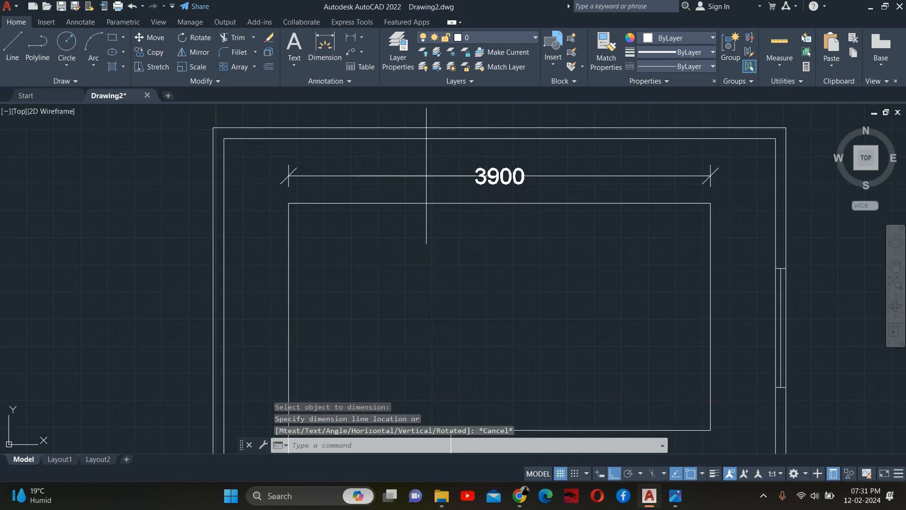
{"action": "middle_click_drag", "start_coordinate": [705, 271], "coordinate": [576, 202]}
{"action": "key", "text": "Escape"}
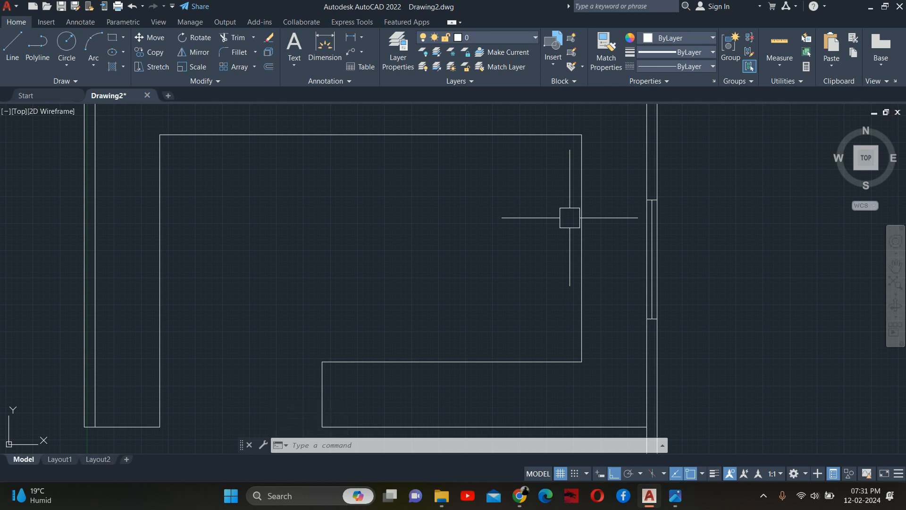
Draw a vertical line from the midpoint of the upper counter's front edge to the inner wall line
{"action": "scroll", "coordinate": [535, 214], "scroll_direction": "down", "scroll_amount": 2}
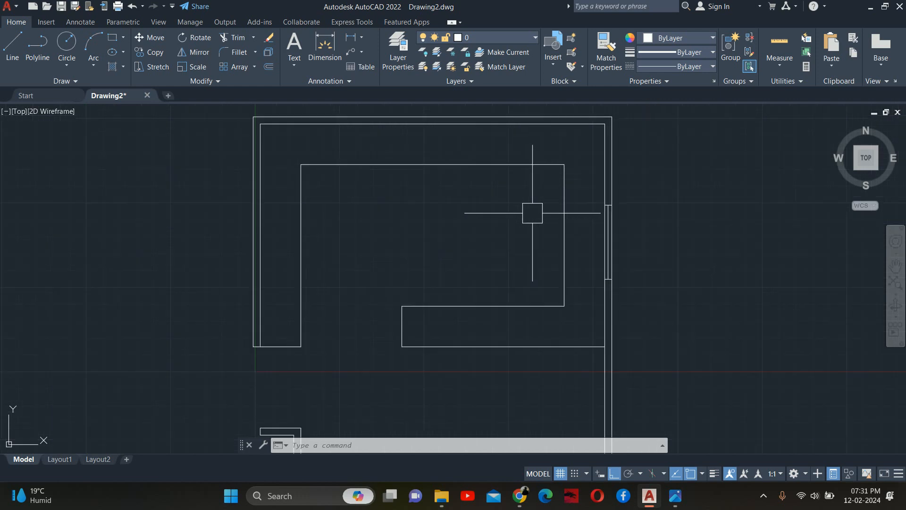
{"action": "middle_click_drag", "start_coordinate": [519, 216], "coordinate": [536, 242]}
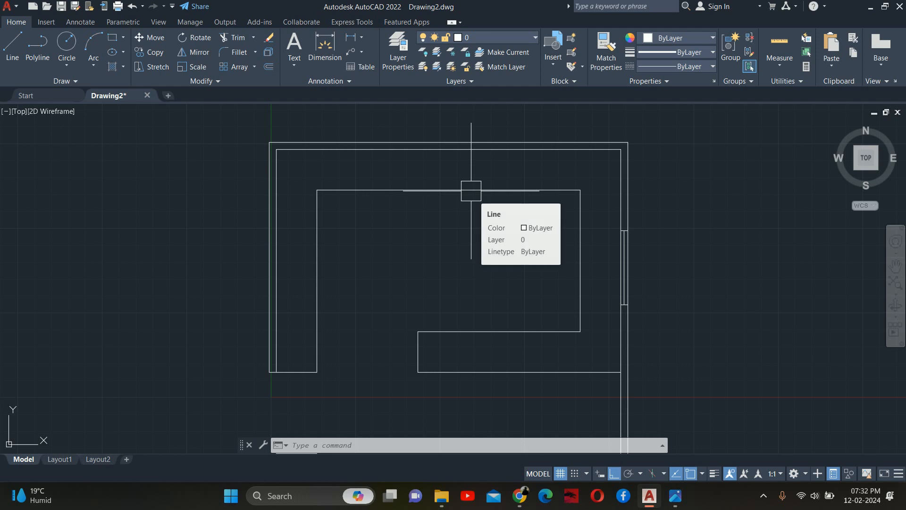
{"action": "type", "text": "l"}
{"action": "key", "text": "Return"}
{"action": "left_click", "coordinate": [448, 191]}
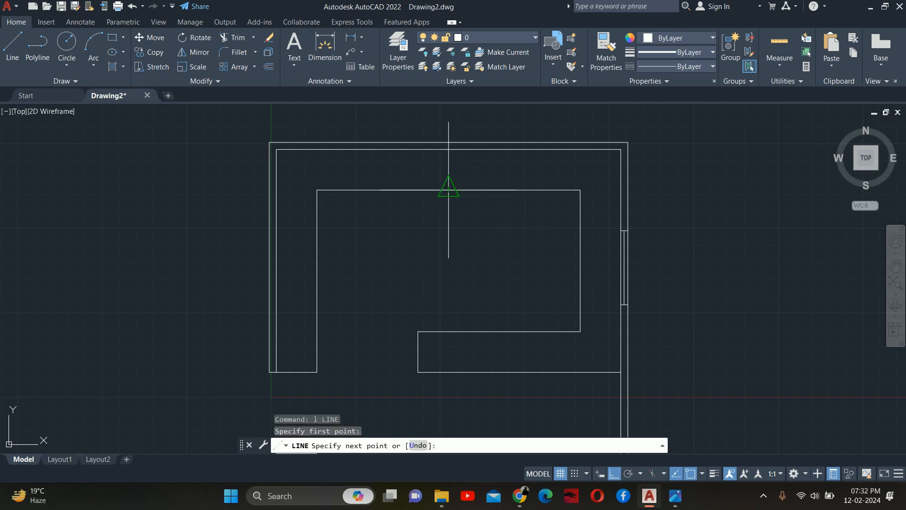
{"action": "scroll", "coordinate": [449, 191], "scroll_direction": "up", "scroll_amount": 6}
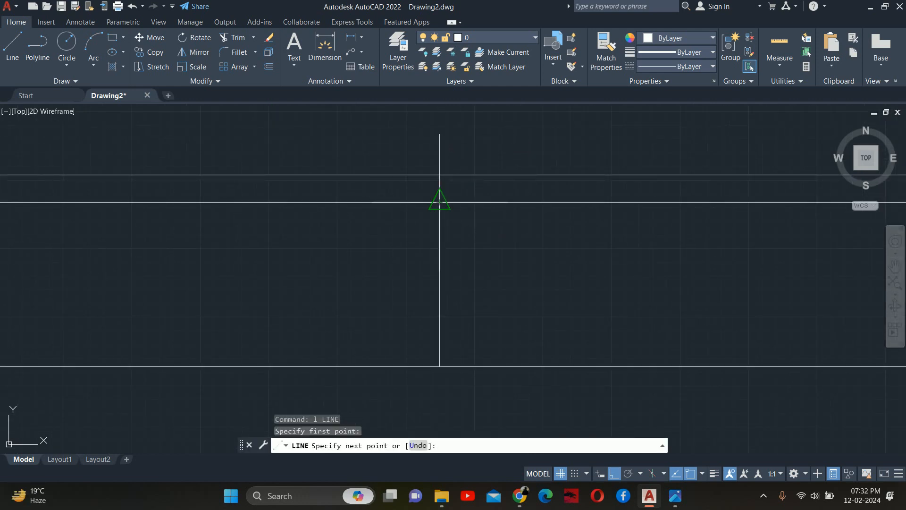
{"action": "key", "text": "Escape"}
{"action": "key", "text": "Escape"}
{"action": "scroll", "coordinate": [441, 279], "scroll_direction": "down", "scroll_amount": 5}
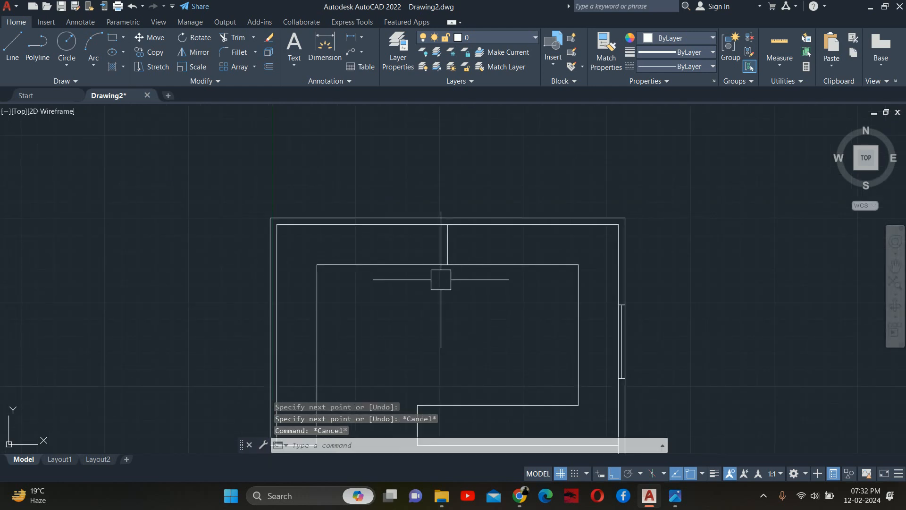
{"action": "key", "text": "Escape"}
{"action": "key", "text": "Escape"}
Offset the upper counter's vertical centre line by 450 to both sides and delete the original line
{"action": "type", "text": "o"}
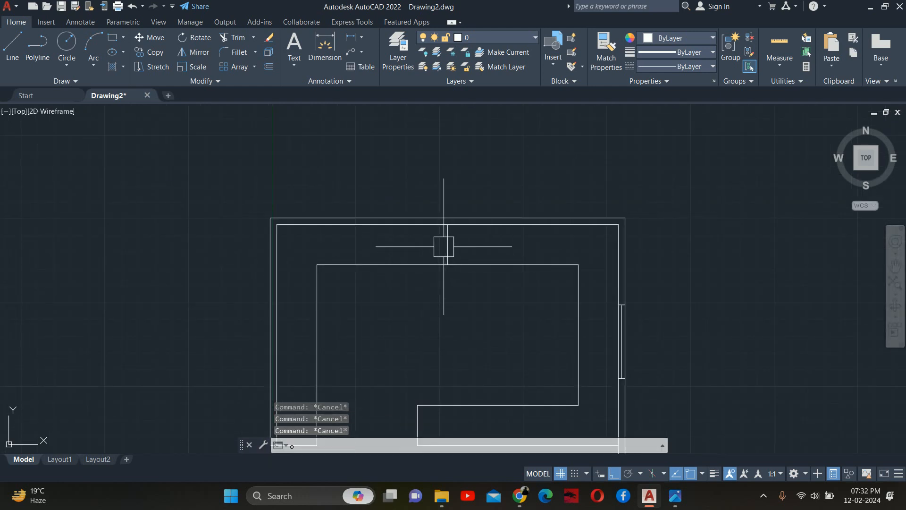
{"action": "key", "text": "Return"}
{"action": "type", "text": "450"}
{"action": "key", "text": "Return"}
{"action": "scroll", "coordinate": [444, 246], "scroll_direction": "up", "scroll_amount": 4}
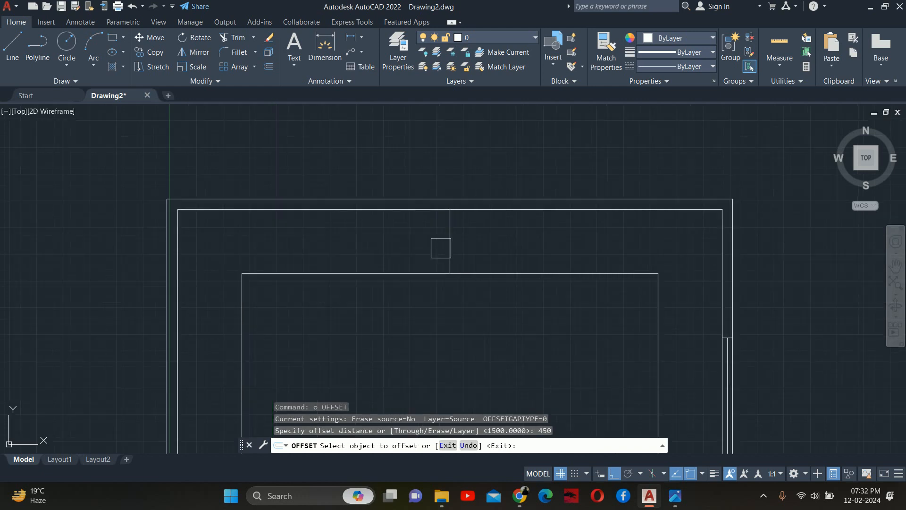
{"action": "left_click", "coordinate": [446, 186]}
{"action": "left_click", "coordinate": [441, 235]}
{"action": "left_click", "coordinate": [453, 231]}
{"action": "left_click", "coordinate": [516, 237]}
{"action": "key", "text": "Escape"}
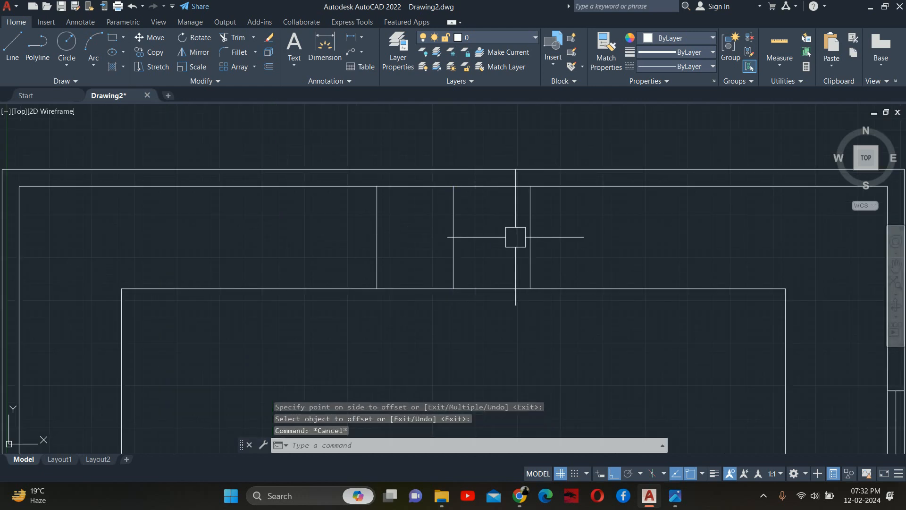
{"action": "key", "text": "Escape"}
{"action": "left_click", "coordinate": [453, 237]}
{"action": "key", "text": "Delete"}
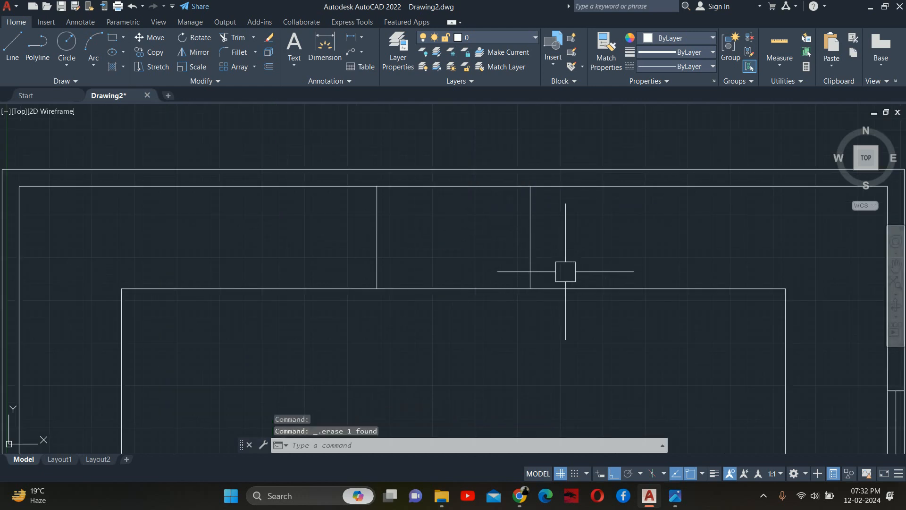
{"action": "middle_click_drag", "start_coordinate": [575, 269], "coordinate": [581, 248]}
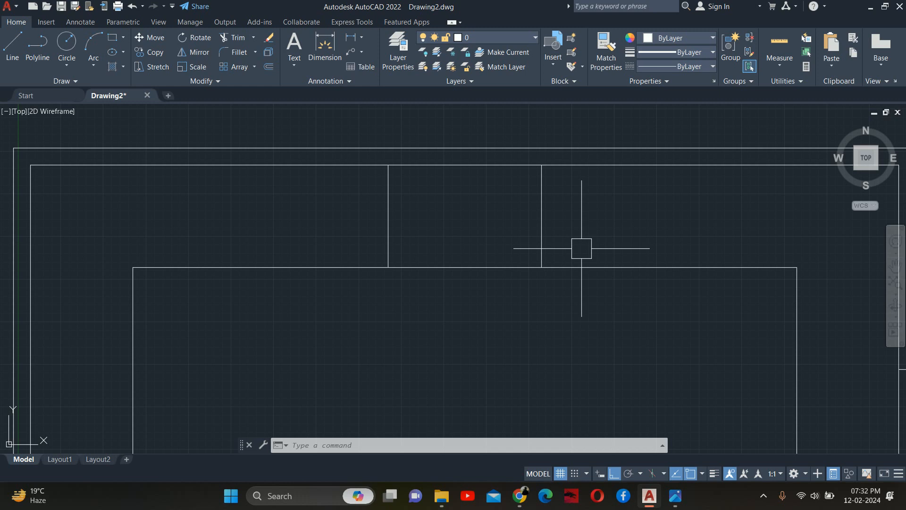
{"action": "key", "text": "Escape"}
{"action": "key", "text": "Escape"}
{"action": "key", "text": "Escape"}
Switch to the kitchen reference photo in the image viewer and examine the base cabinets and tall oven unit up close
{"action": "scroll", "coordinate": [540, 211], "scroll_direction": "down", "scroll_amount": 4}
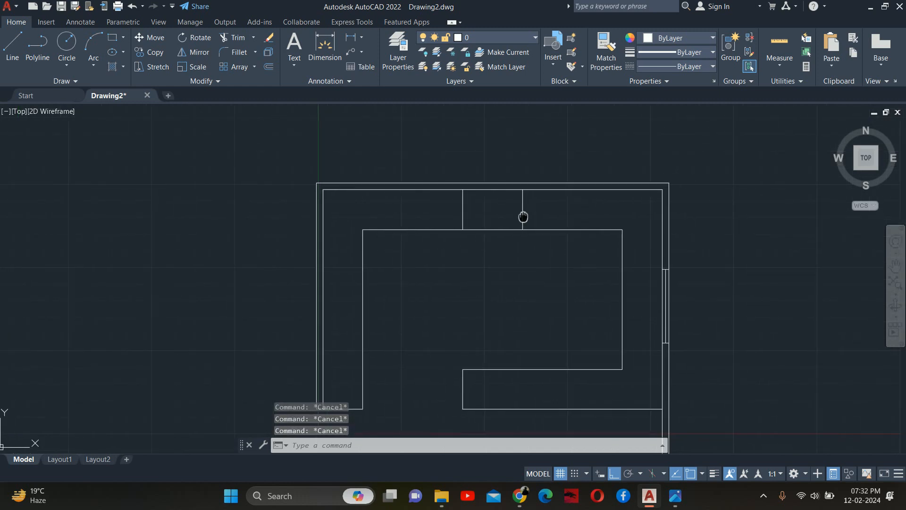
{"action": "middle_click_drag", "start_coordinate": [455, 237], "coordinate": [519, 206]}
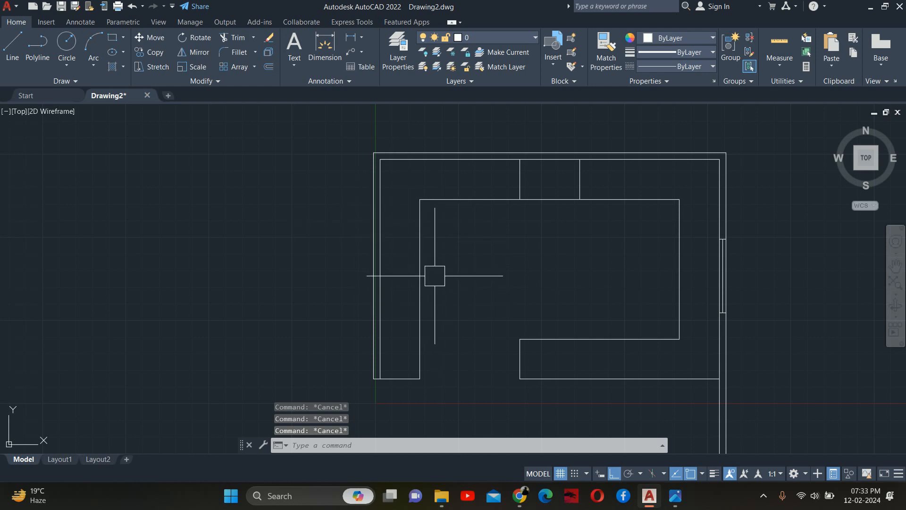
{"action": "left_click", "coordinate": [676, 496]}
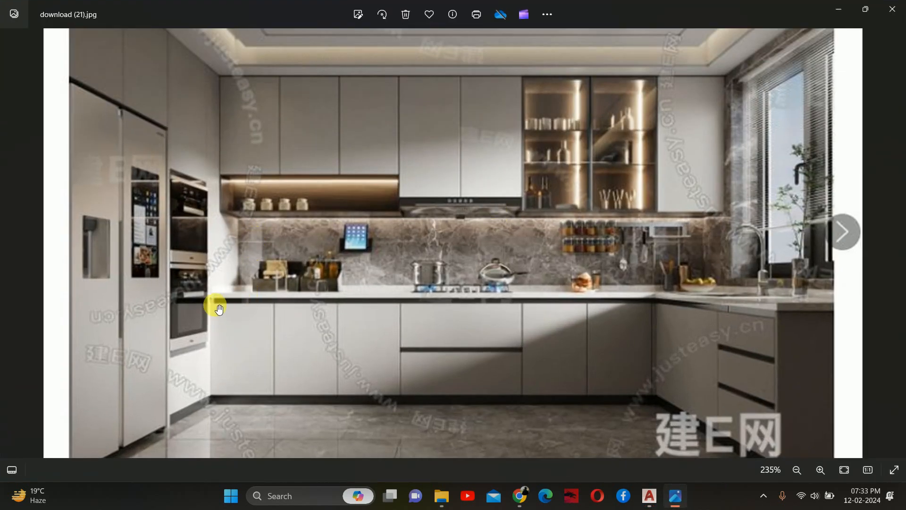
{"action": "scroll", "coordinate": [218, 304], "scroll_direction": "up", "scroll_amount": 1}
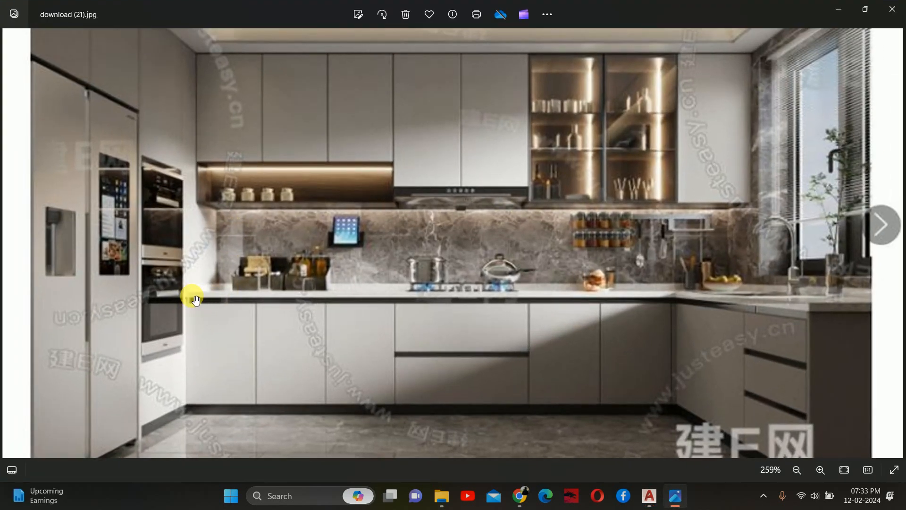
{"action": "scroll", "coordinate": [185, 161], "scroll_direction": "up", "scroll_amount": 3}
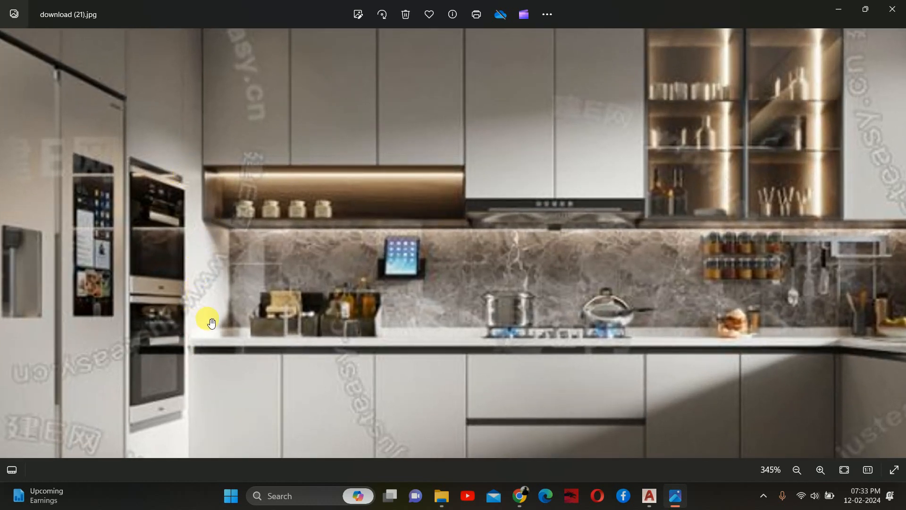
Switch back to the AutoCAD drawing and offset the upper counter's front edge by 600 toward the room's interior
{"action": "left_click", "coordinate": [838, 9]}
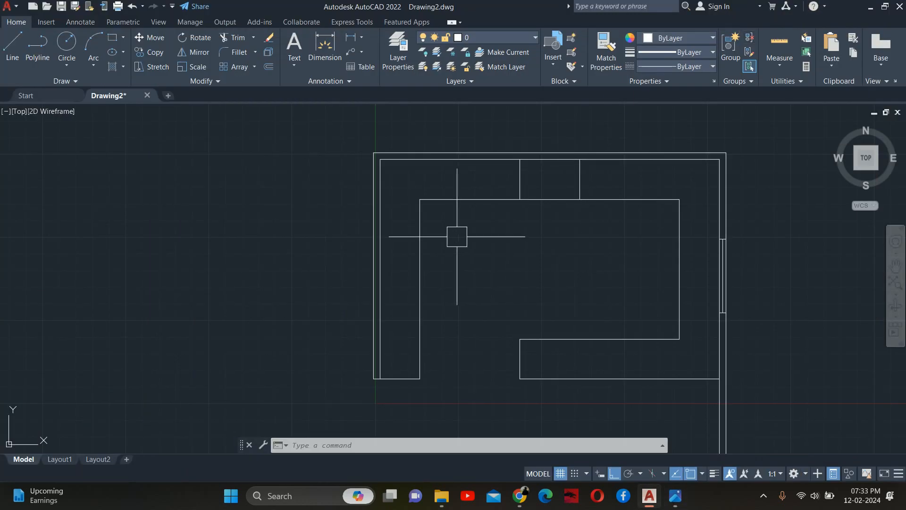
{"action": "type", "text": "o"}
{"action": "key", "text": "Return"}
{"action": "type", "text": "600"}
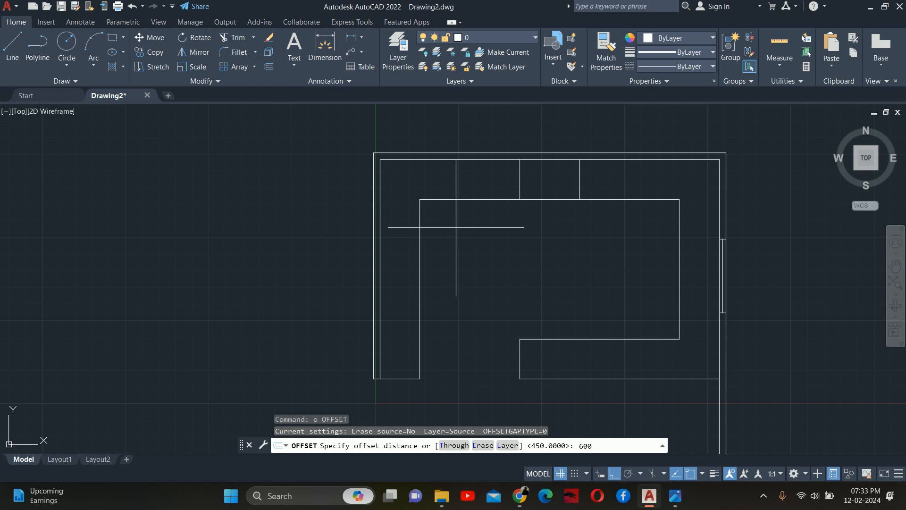
{"action": "key", "text": "Return"}
{"action": "scroll", "coordinate": [457, 227], "scroll_direction": "up", "scroll_amount": 4}
{"action": "left_click", "coordinate": [437, 191]}
{"action": "left_click", "coordinate": [416, 254]}
{"action": "middle_click_drag", "start_coordinate": [417, 264], "coordinate": [526, 243]}
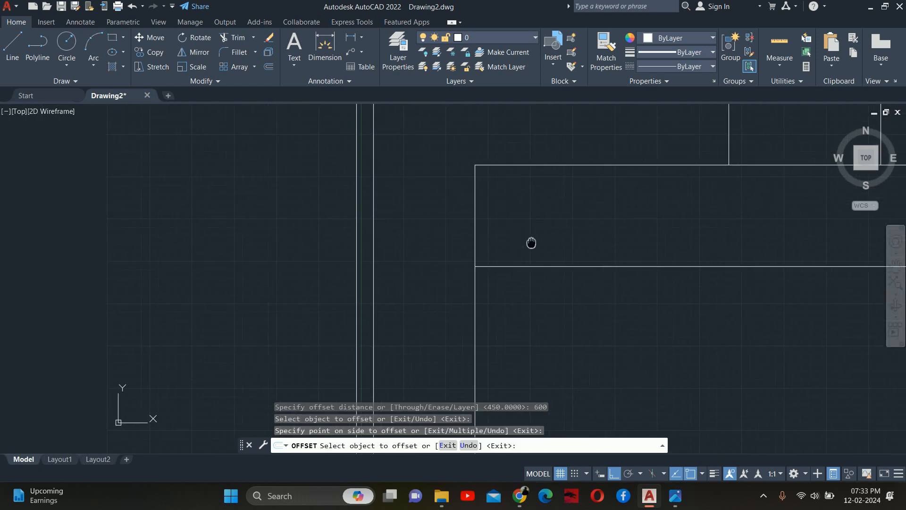
Extend the new offset line across the left counter to the left wall's inner line
{"action": "key", "text": "Escape"}
{"action": "key", "text": "Escape"}
{"action": "type", "text": "ex"}
{"action": "key", "text": "Return"}
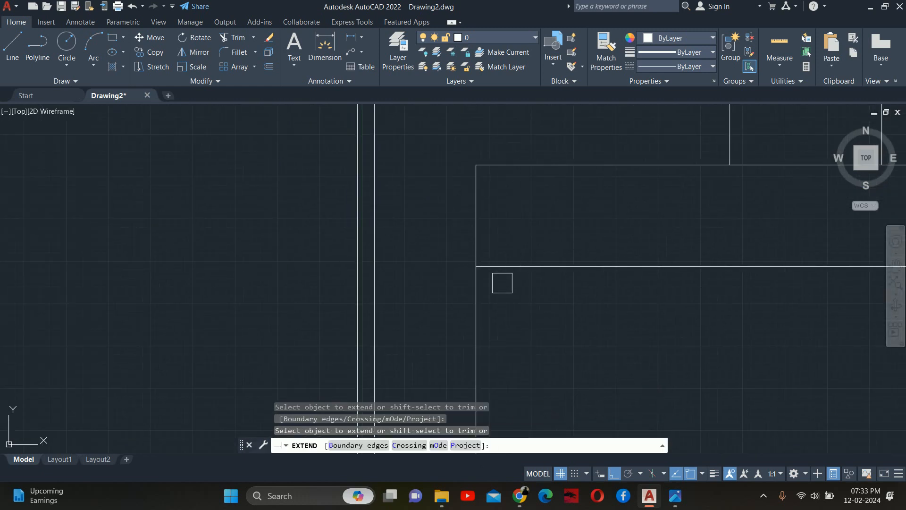
{"action": "left_click", "coordinate": [504, 276]}
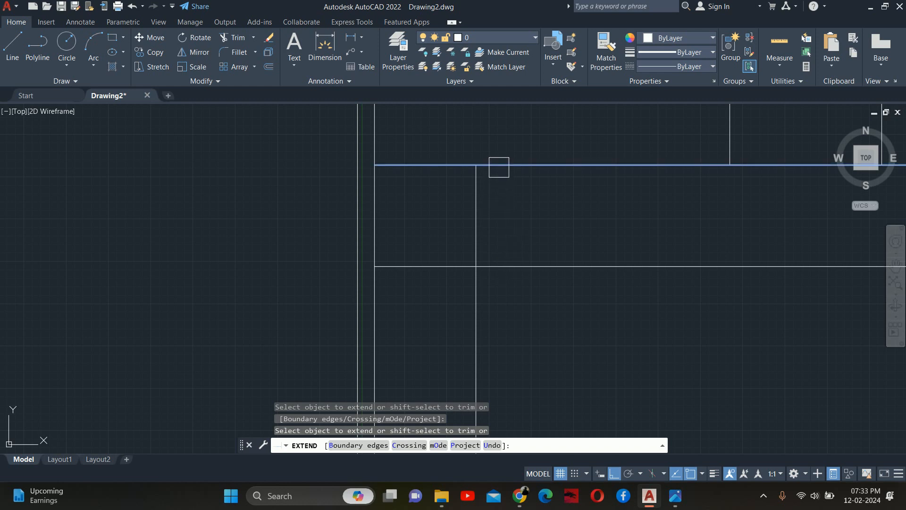
{"action": "key", "text": "Escape"}
{"action": "key", "text": "Escape"}
{"action": "key", "text": "Escape"}
{"action": "type", "text": "l"}
{"action": "key", "text": "Return"}
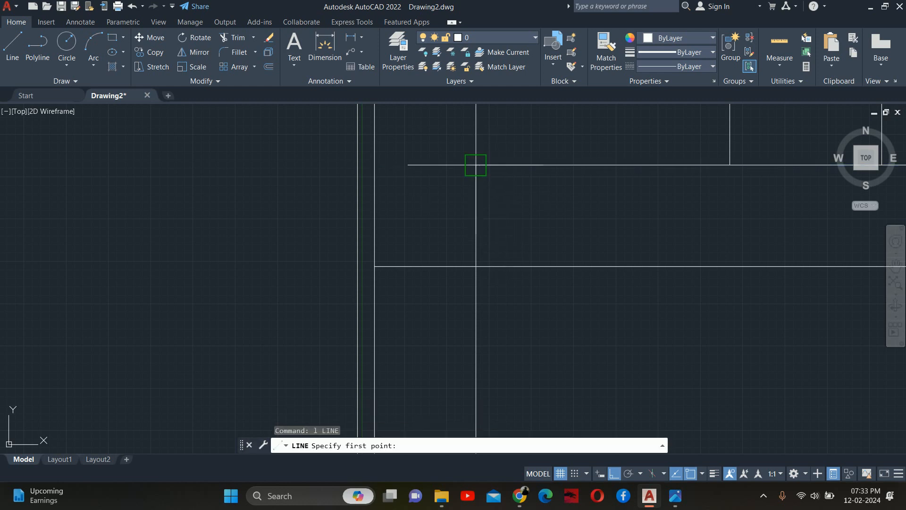
{"action": "left_click", "coordinate": [476, 165]}
{"action": "key", "text": "Escape"}
{"action": "key", "text": "Escape"}
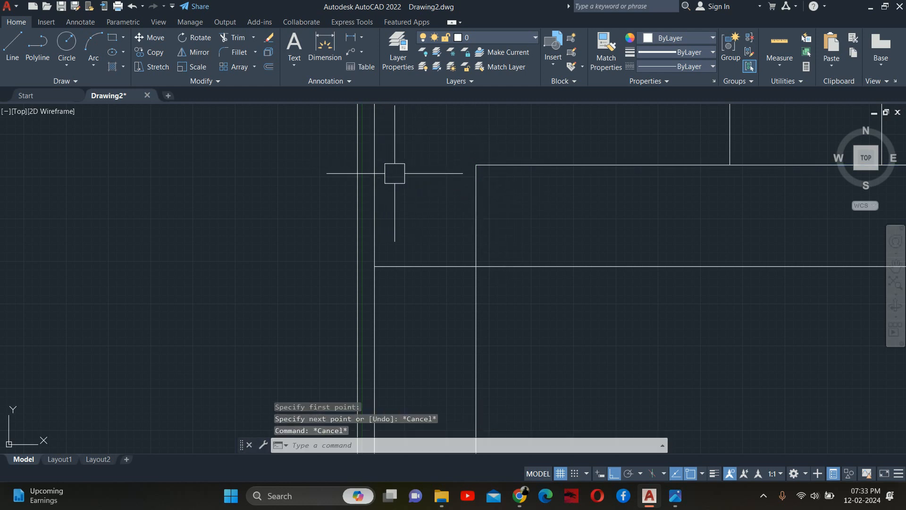
{"action": "type", "text": "tr"}
{"action": "key", "text": "Escape"}
Extend the upper counter's front edge to the left wall and trim the offset line beyond the left counter's front edge
{"action": "type", "text": "ex"}
{"action": "key", "text": "Return"}
{"action": "left_click", "coordinate": [504, 170]}
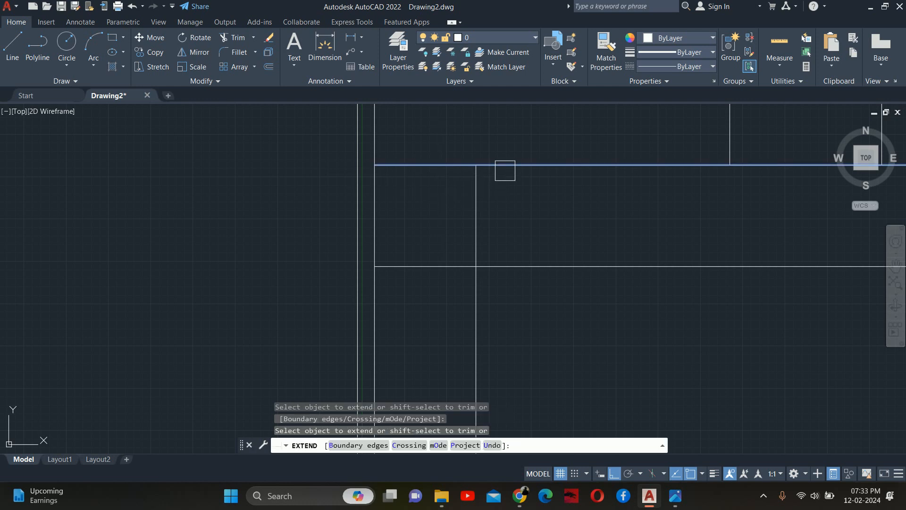
{"action": "left_click", "coordinate": [472, 191], "text": "shift"}
{"action": "left_click", "coordinate": [552, 266], "text": "shift"}
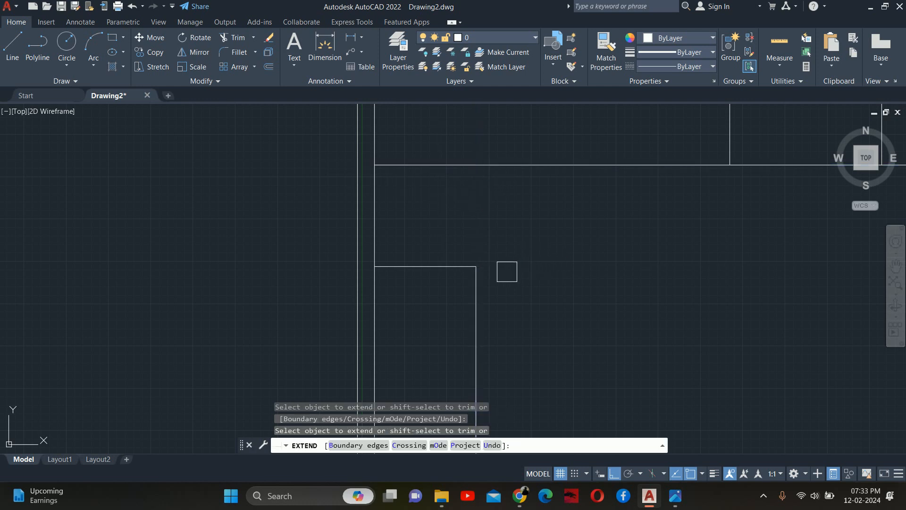
{"action": "key", "text": "Escape"}
{"action": "scroll", "coordinate": [539, 233], "scroll_direction": "down", "scroll_amount": 5}
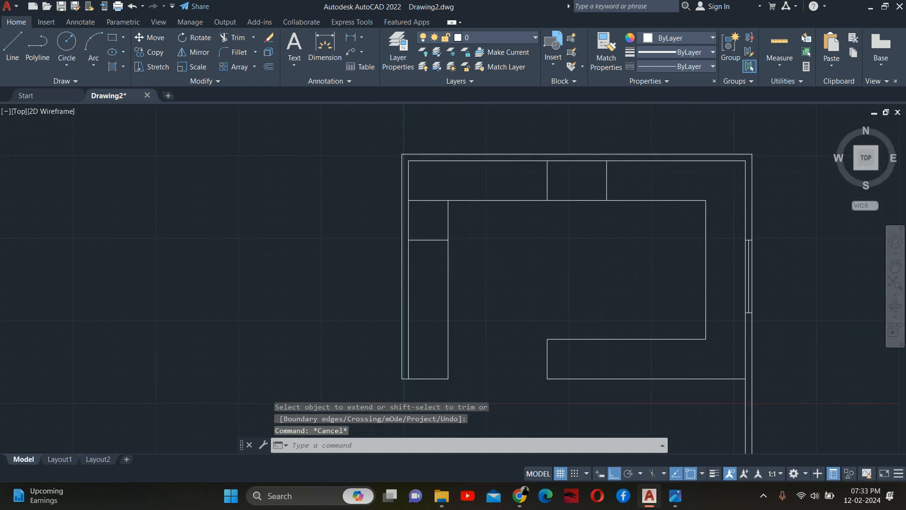
{"action": "key", "text": "Escape"}
{"action": "key", "text": "Escape"}
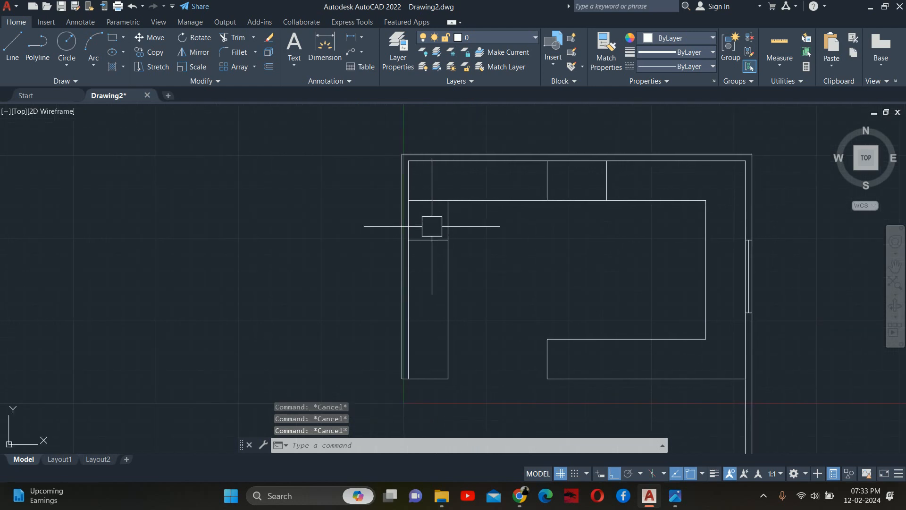
Check the whole kitchen reference photo, and offset the left counter's divider line downward by 1200
{"action": "type", "text": "o"}
{"action": "key", "text": "Return"}
{"action": "left_click", "coordinate": [675, 495]}
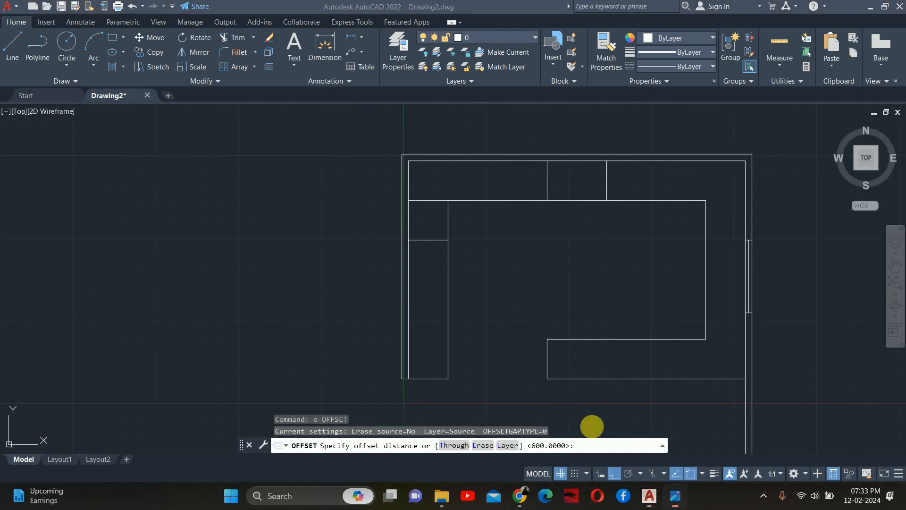
{"action": "scroll", "coordinate": [566, 170], "scroll_direction": "down", "scroll_amount": 3}
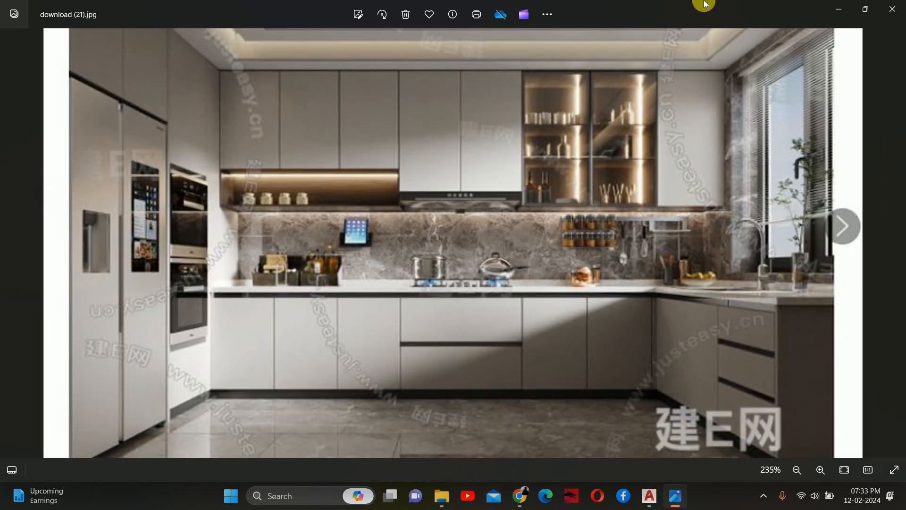
{"action": "left_click", "coordinate": [837, 17]}
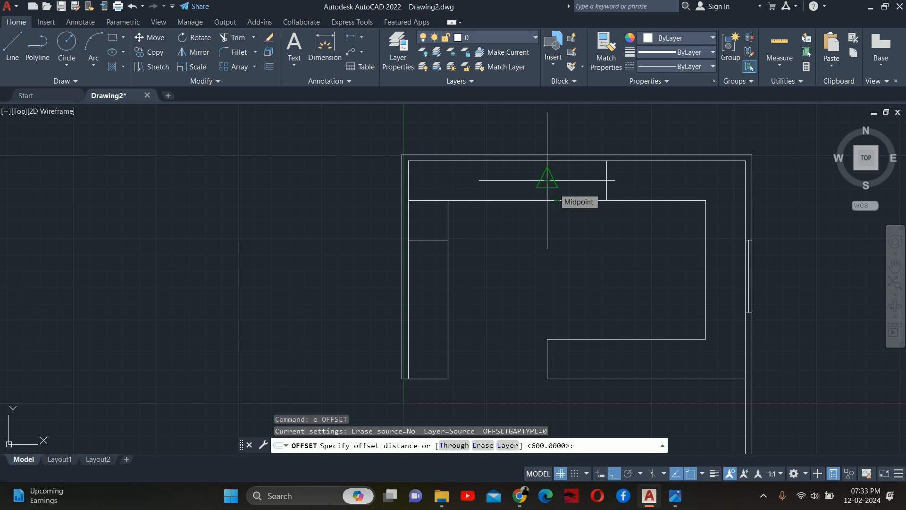
{"action": "type", "text": "o"}
{"action": "key", "text": "Return"}
{"action": "type", "text": "12"}
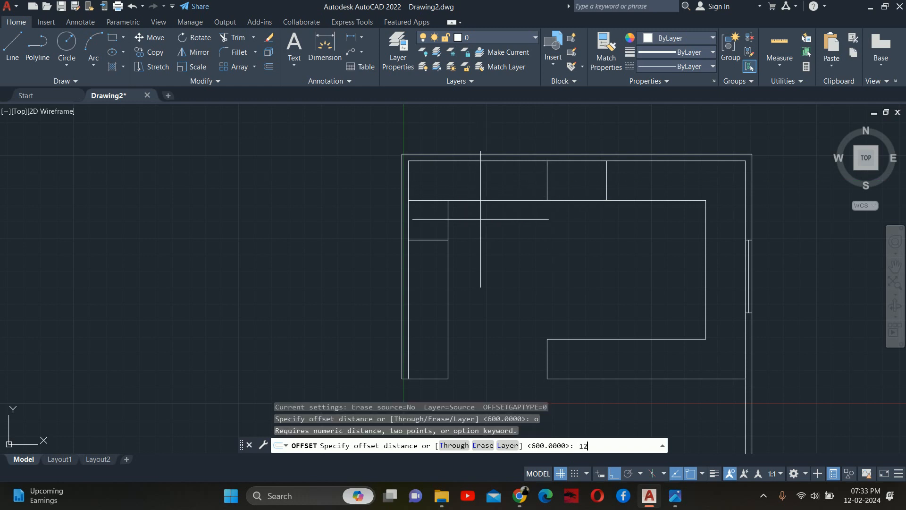
{"action": "type", "text": "00"}
{"action": "key", "text": "Return"}
{"action": "left_click", "coordinate": [428, 239]}
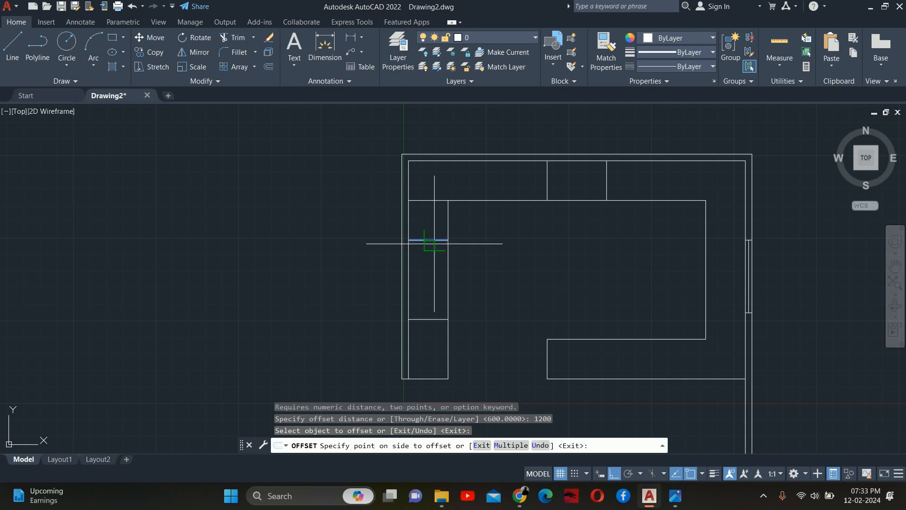
{"action": "left_click", "coordinate": [426, 328]}
{"action": "key", "text": "Escape"}
{"action": "middle_click_drag", "start_coordinate": [457, 310], "coordinate": [423, 278]}
{"action": "key", "text": "Escape"}
{"action": "key", "text": "Escape"}
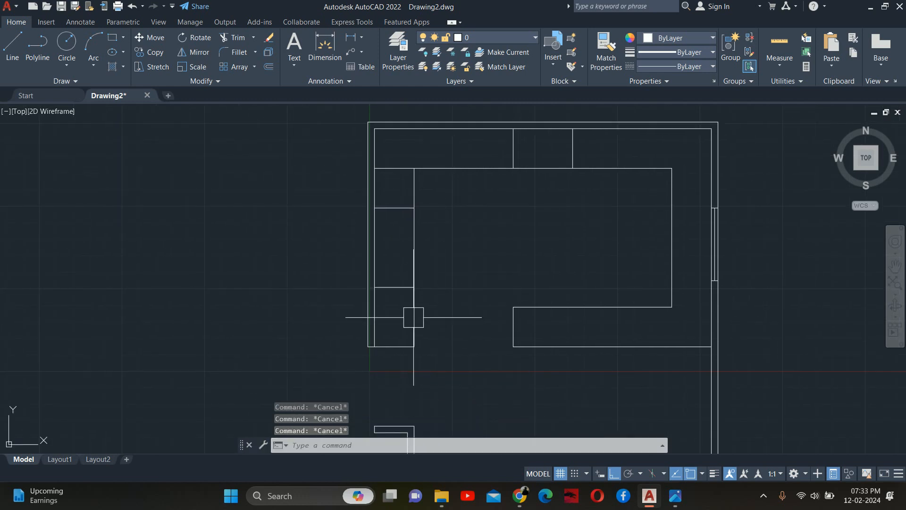
{"action": "type", "text": "tr"}
{"action": "key", "text": "Return"}
{"action": "key", "text": "Escape"}
{"action": "key", "text": "Escape"}
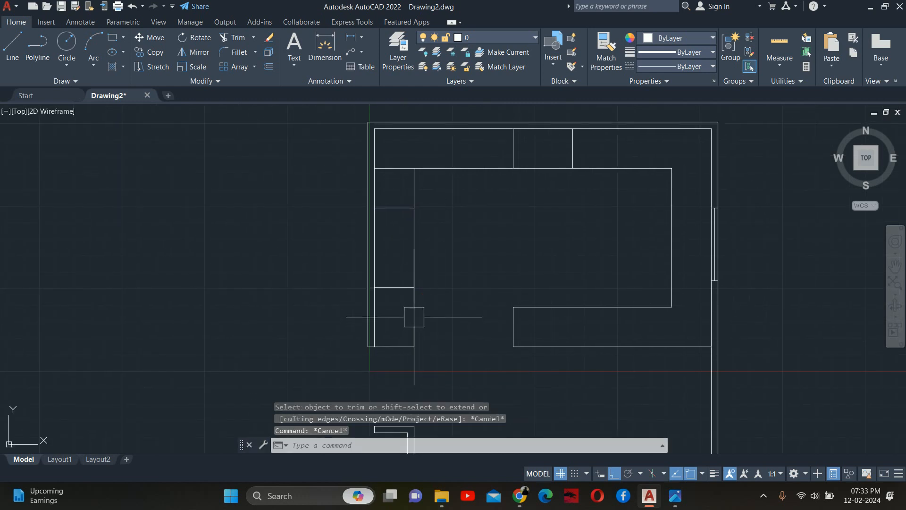
Measure the left counter's lowest section with a linear dimension preview without placing it
{"action": "type", "text": "dli"}
{"action": "key", "text": "Return"}
{"action": "key", "text": "Return"}
{"action": "left_click", "coordinate": [414, 316]}
{"action": "key", "text": "Escape"}
{"action": "key", "text": "Escape"}
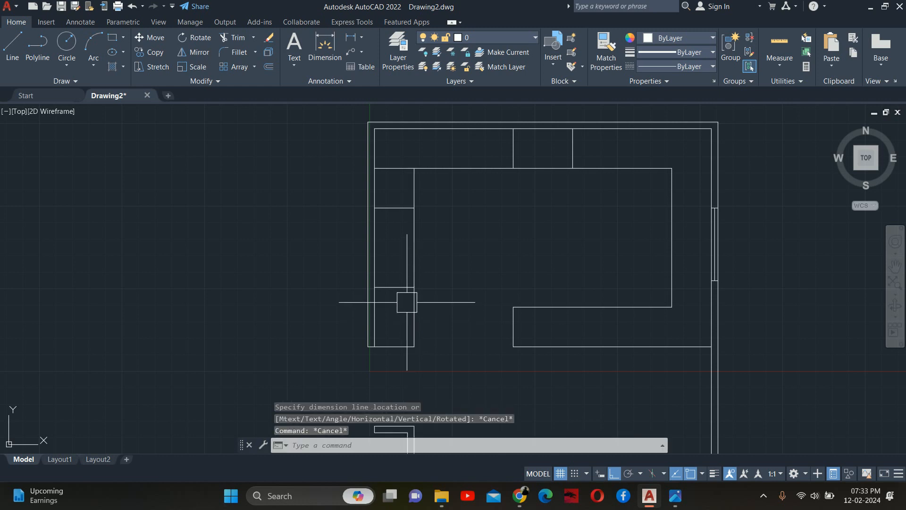
{"action": "key", "text": "Return"}
{"action": "left_click", "coordinate": [412, 273]}
{"action": "left_click", "coordinate": [414, 347]}
{"action": "scroll", "coordinate": [415, 352], "scroll_direction": "up", "scroll_amount": 5}
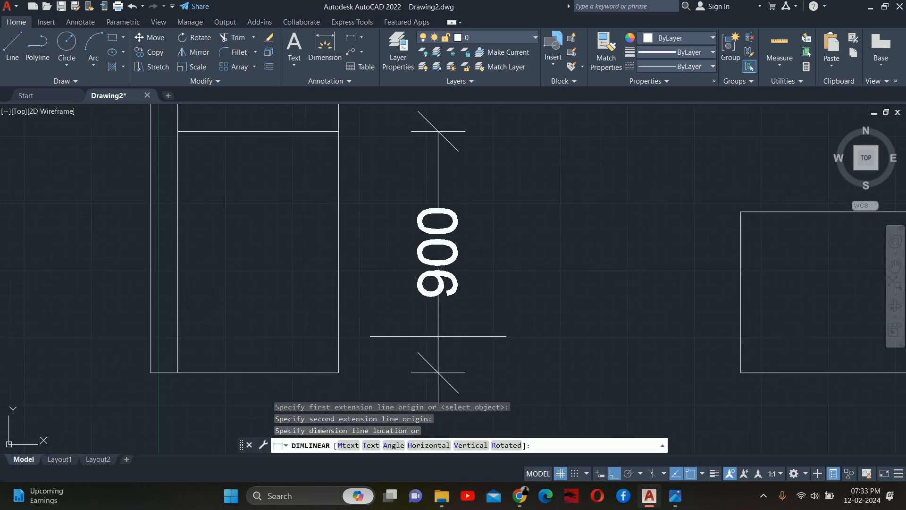
{"action": "key", "text": "Escape"}
{"action": "key", "text": "Escape"}
{"action": "key", "text": "Escape"}
{"action": "key", "text": "Escape"}
{"action": "scroll", "coordinate": [445, 334], "scroll_direction": "down", "scroll_amount": 5}
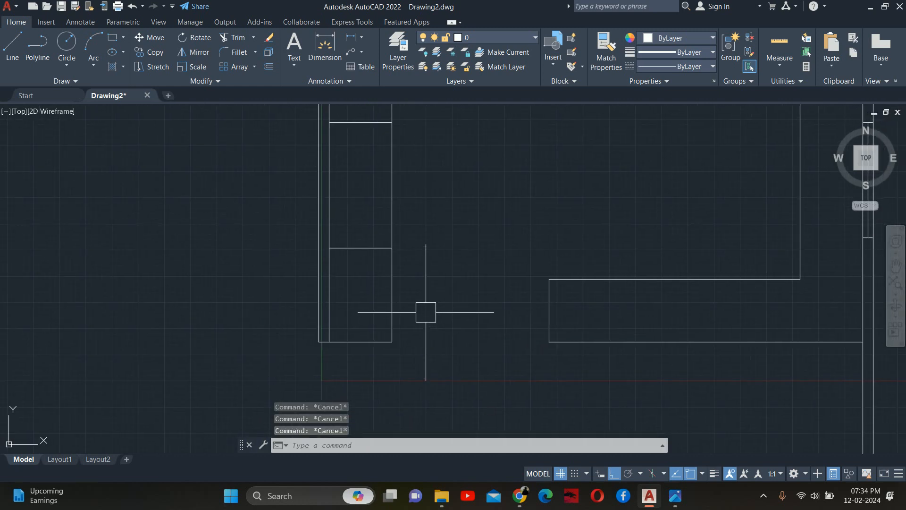
Offset the left counter's lower divider line downward by 600
{"action": "type", "text": "o"}
{"action": "key", "text": "Return"}
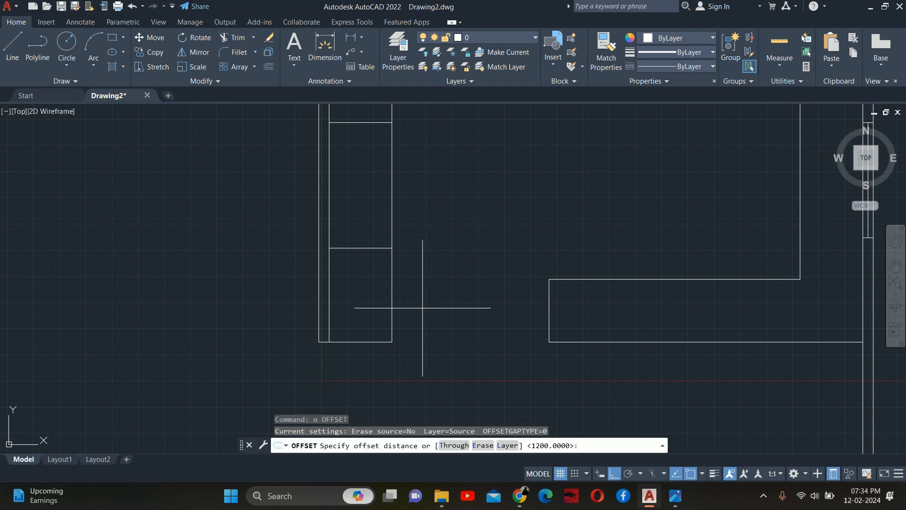
{"action": "type", "text": "600"}
{"action": "key", "text": "Return"}
{"action": "left_click", "coordinate": [360, 248]}
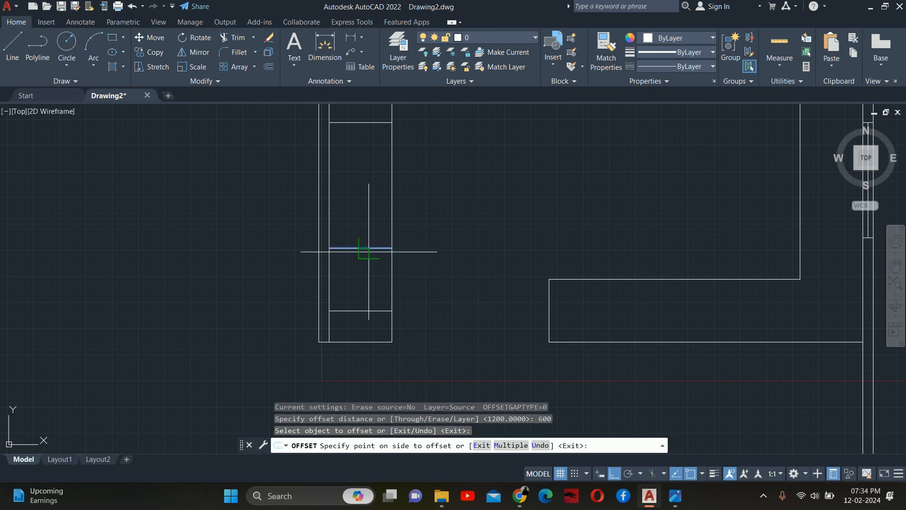
{"action": "left_click", "coordinate": [364, 283]}
{"action": "key", "text": "Escape"}
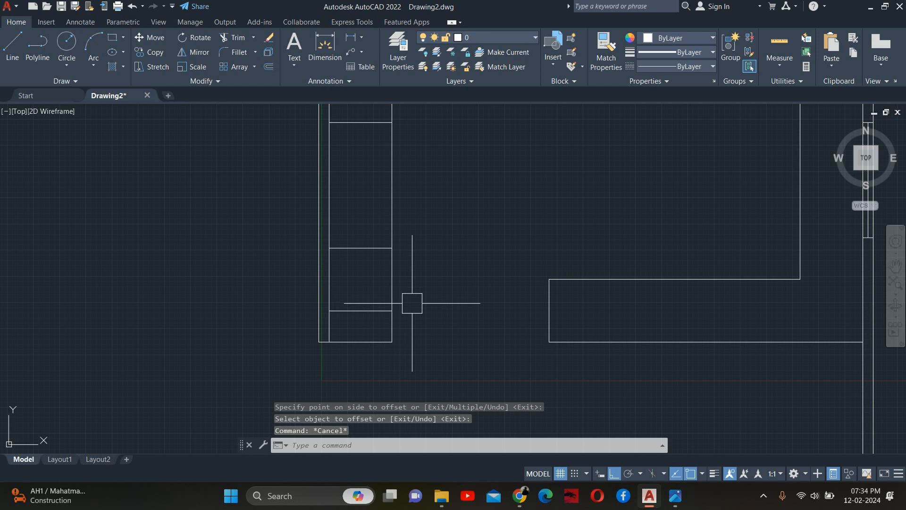
{"action": "key", "text": "Escape"}
{"action": "key", "text": "Escape"}
Measure the remaining end section below the left counter's newest divider with a linear dimension preview without placing it
{"action": "scroll", "coordinate": [405, 319], "scroll_direction": "up", "scroll_amount": 2}
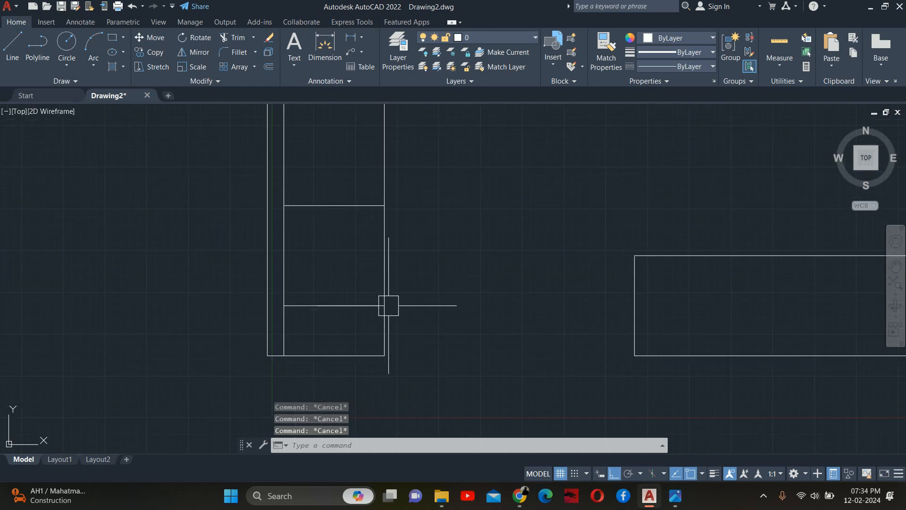
{"action": "type", "text": "dli"}
{"action": "key", "text": "Return"}
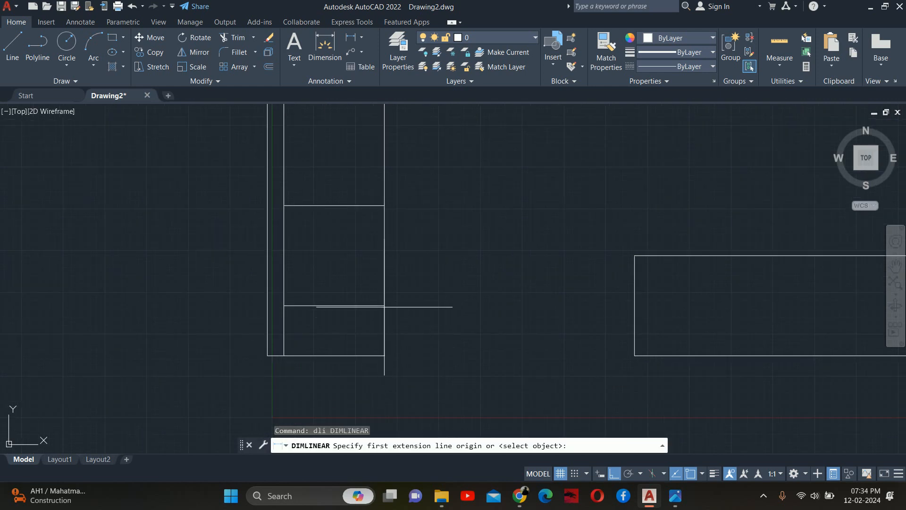
{"action": "left_click", "coordinate": [385, 305]}
{"action": "left_click", "coordinate": [385, 355]}
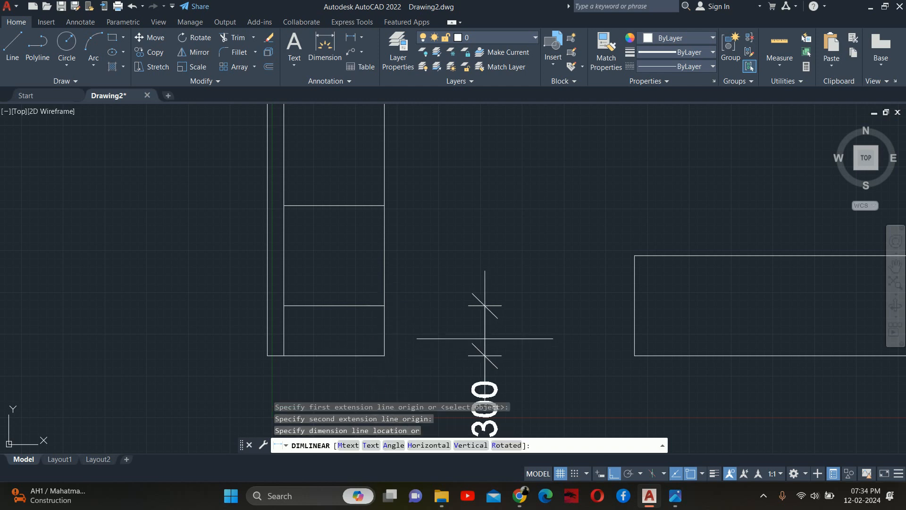
{"action": "scroll", "coordinate": [475, 326], "scroll_direction": "down", "scroll_amount": 4}
{"action": "key", "text": "Escape"}
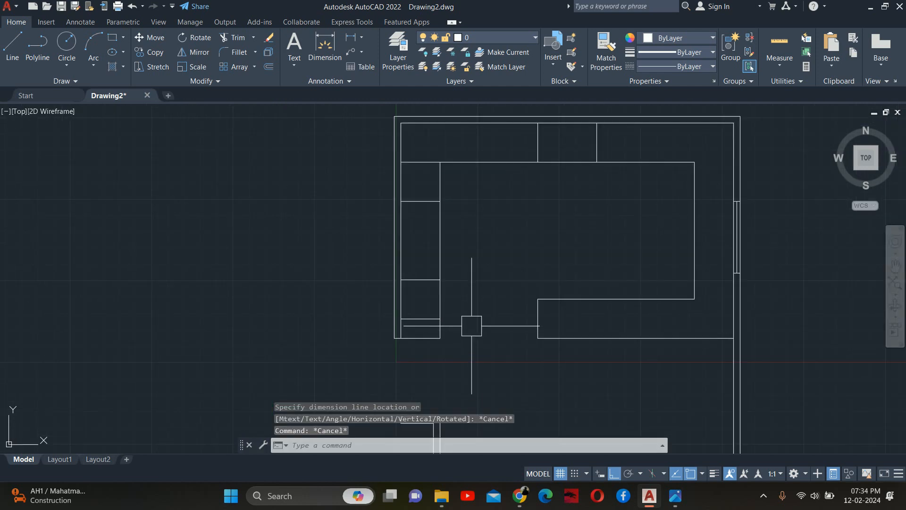
{"action": "key", "text": "Escape"}
{"action": "key", "text": "Escape"}
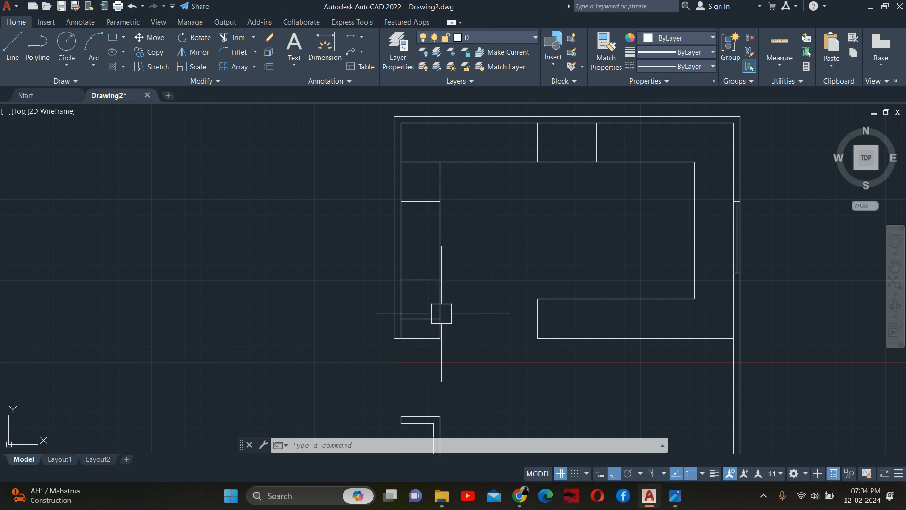
{"action": "key", "text": "Escape"}
{"action": "key", "text": "Escape"}
{"action": "key", "text": "Escape"}
Draw a horizontal line from the midpoint of the right counter's front edge to the right wall's inner line
{"action": "middle_click_drag", "start_coordinate": [500, 307], "coordinate": [413, 313]}
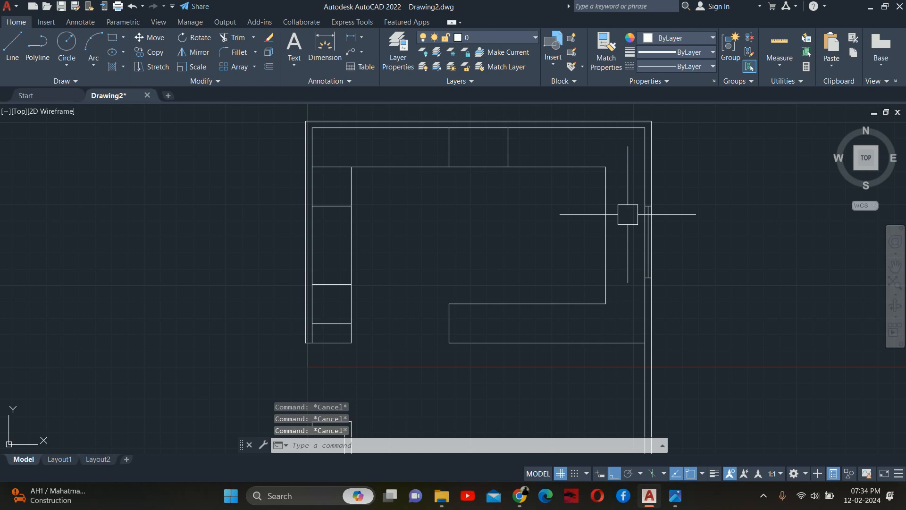
{"action": "type", "text": "l"}
{"action": "key", "text": "Return"}
{"action": "left_click", "coordinate": [606, 234]}
{"action": "scroll", "coordinate": [635, 234], "scroll_direction": "up", "scroll_amount": 4}
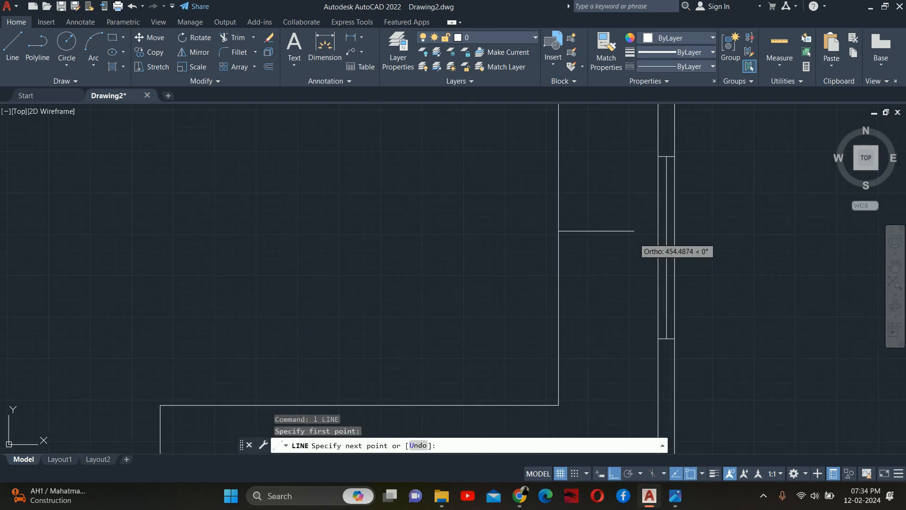
{"action": "left_click", "coordinate": [658, 231]}
{"action": "key", "text": "Escape"}
{"action": "key", "text": "Escape"}
{"action": "scroll", "coordinate": [577, 296], "scroll_direction": "down", "scroll_amount": 4}
{"action": "middle_click_drag", "start_coordinate": [546, 341], "coordinate": [559, 289]}
{"action": "key", "text": "Escape"}
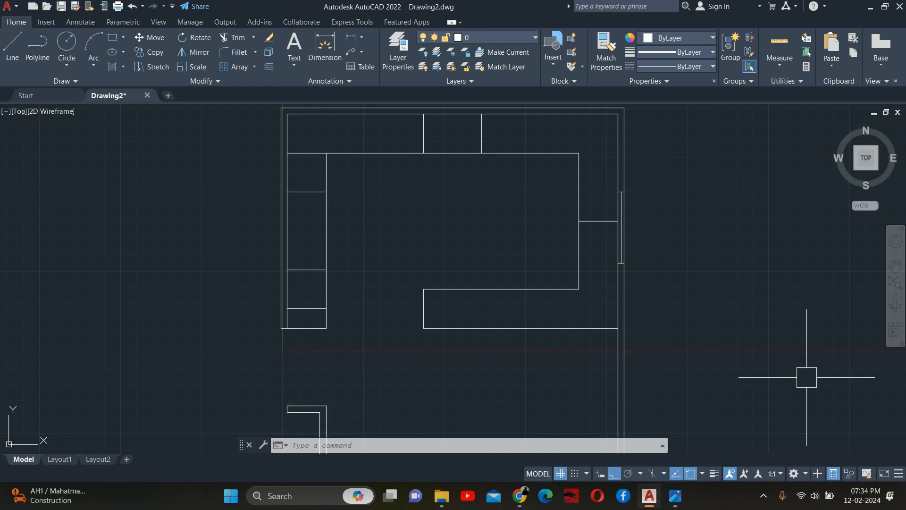
{"action": "key", "text": "Escape"}
{"action": "key", "text": "Escape"}
{"action": "key", "text": "Escape"}
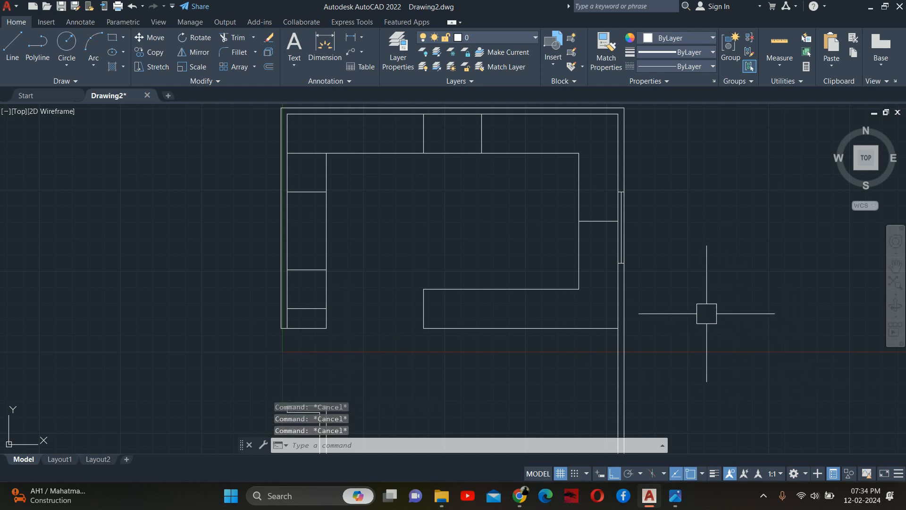
{"action": "middle_click_drag", "start_coordinate": [602, 282], "coordinate": [625, 331]}
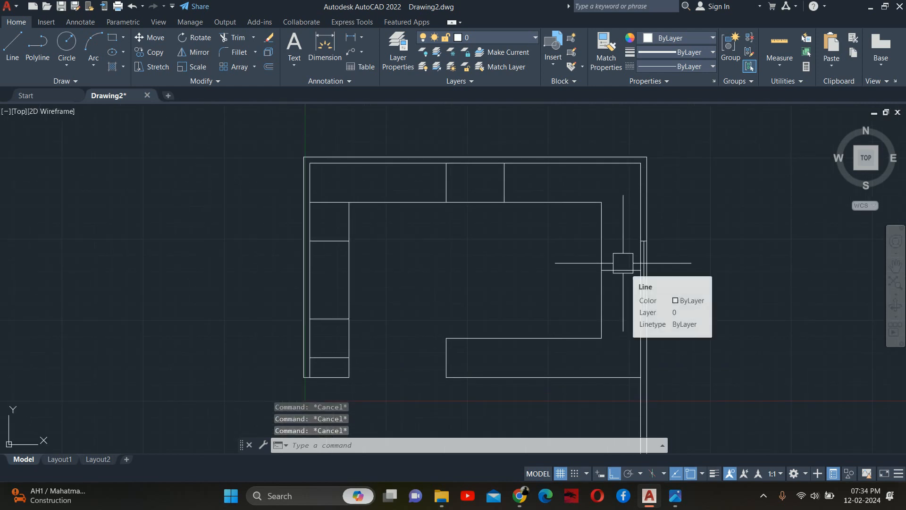
{"action": "scroll", "coordinate": [623, 263], "scroll_direction": "up", "scroll_amount": 4}
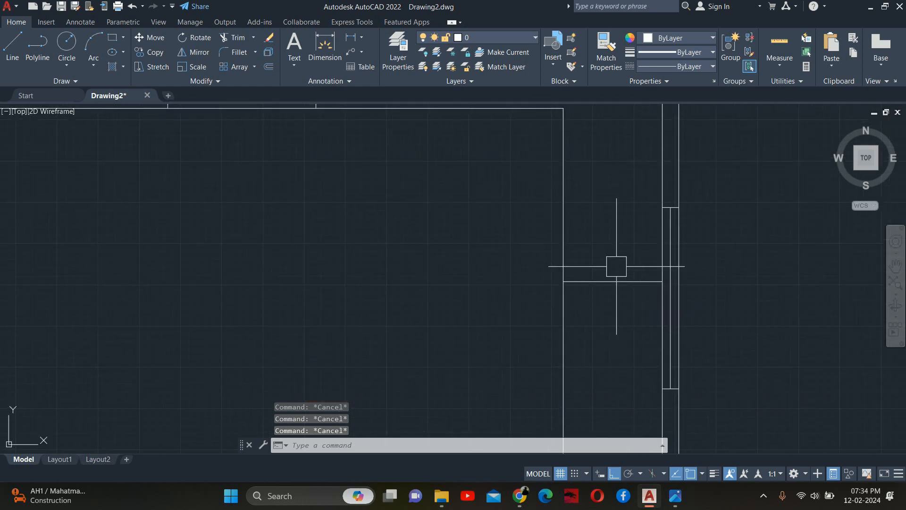
{"action": "type", "text": "o"}
{"action": "key", "text": "Return"}
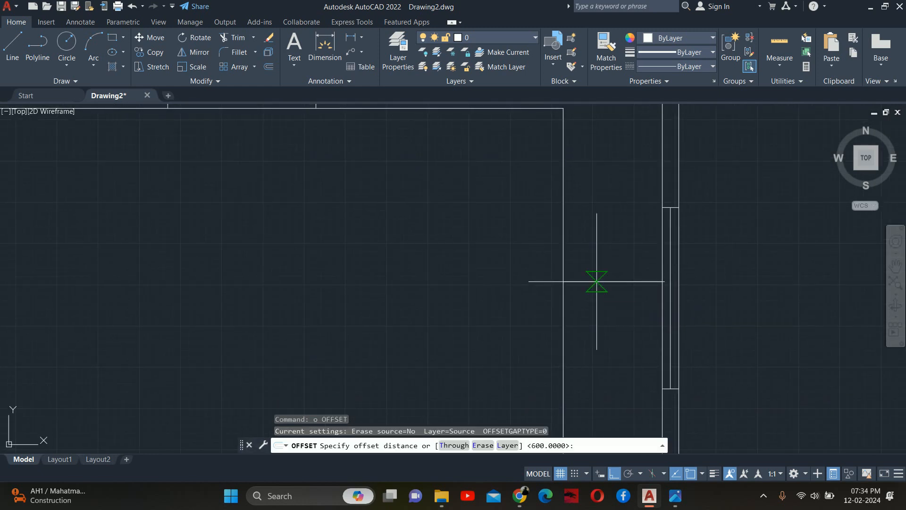
{"action": "type", "text": "450"}
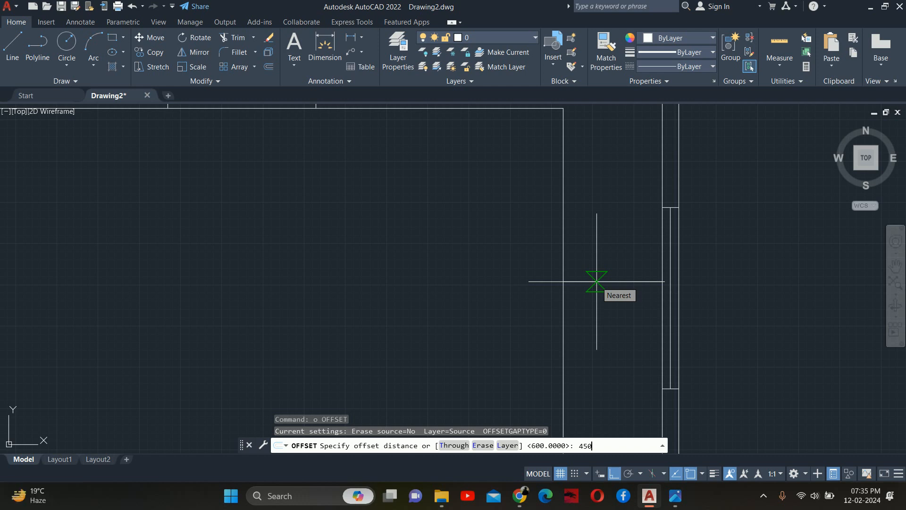
{"action": "key", "text": "Escape"}
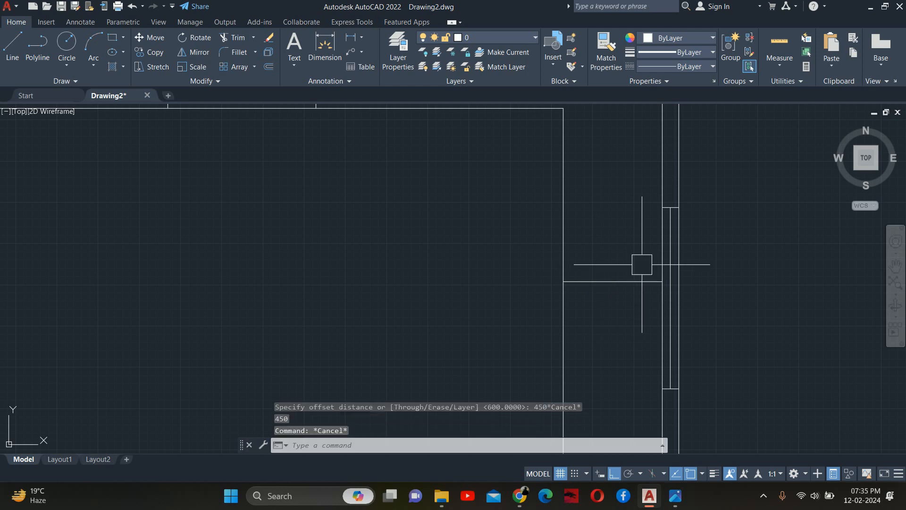
{"action": "key", "text": "Escape"}
{"action": "key", "text": "Escape"}
{"action": "type", "text": "o"}
{"action": "key", "text": "Return"}
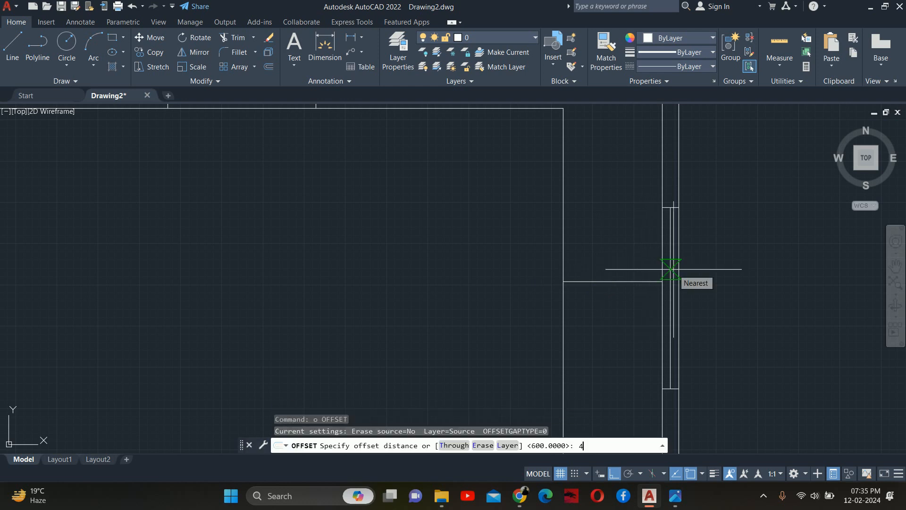
{"action": "type", "text": "4500"}
{"action": "key", "text": "Return"}
{"action": "key", "text": "Escape"}
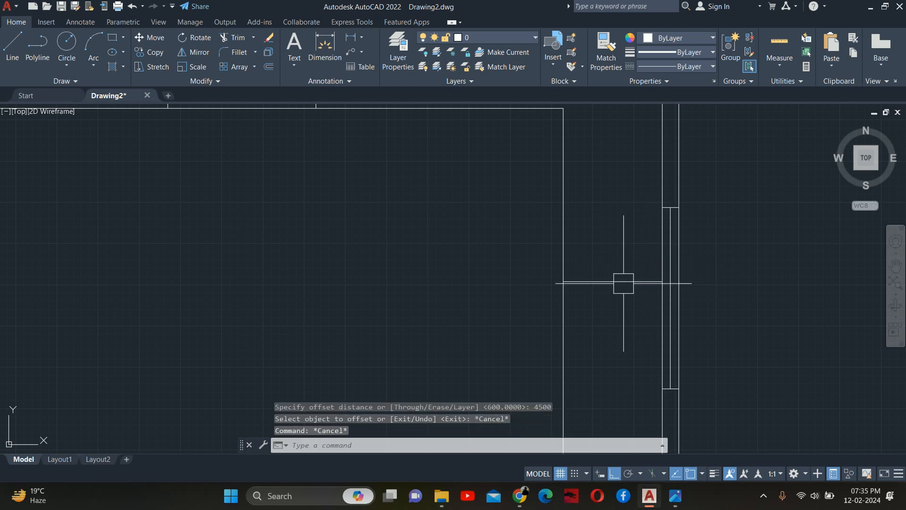
Offset the right counter's horizontal middle line by 450 both upward and downward
{"action": "type", "text": "o"}
{"action": "key", "text": "Return"}
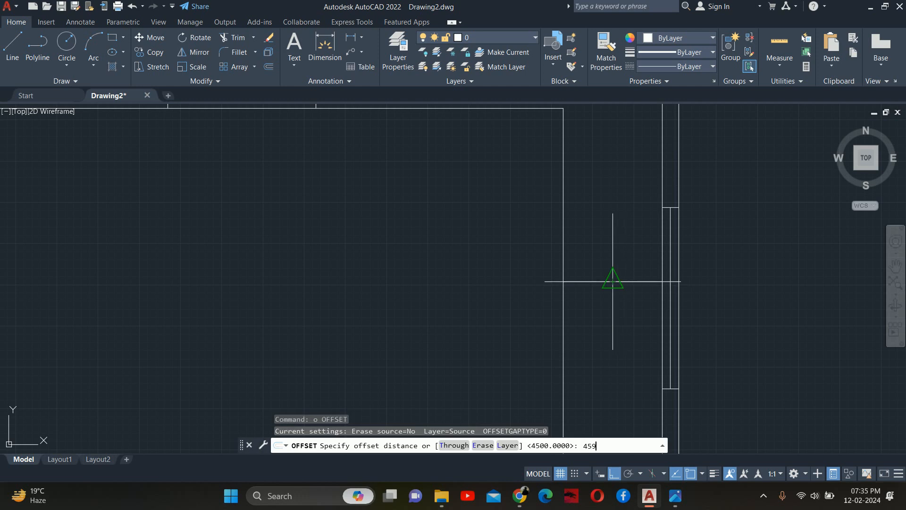
{"action": "type", "text": "450"}
{"action": "key", "text": "Return"}
{"action": "left_click", "coordinate": [614, 281]}
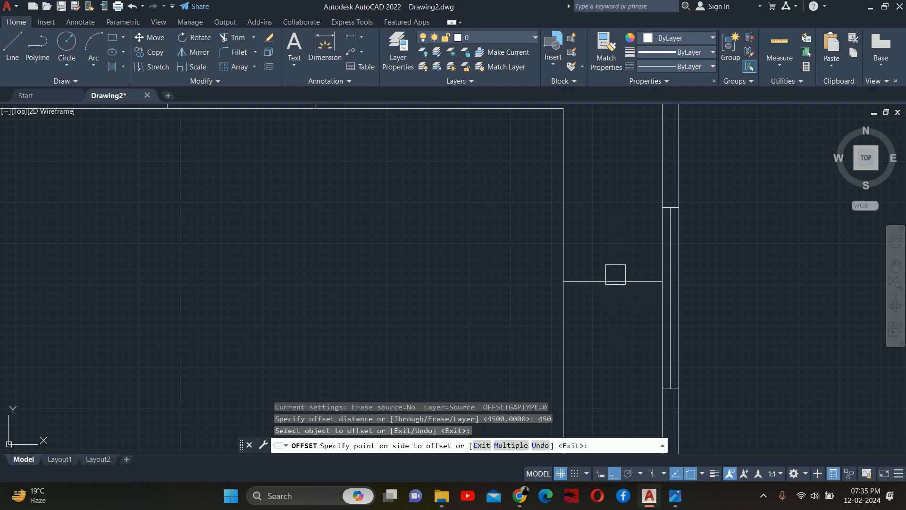
{"action": "left_click", "coordinate": [602, 217]}
{"action": "left_click", "coordinate": [609, 259]}
{"action": "left_click", "coordinate": [604, 276]}
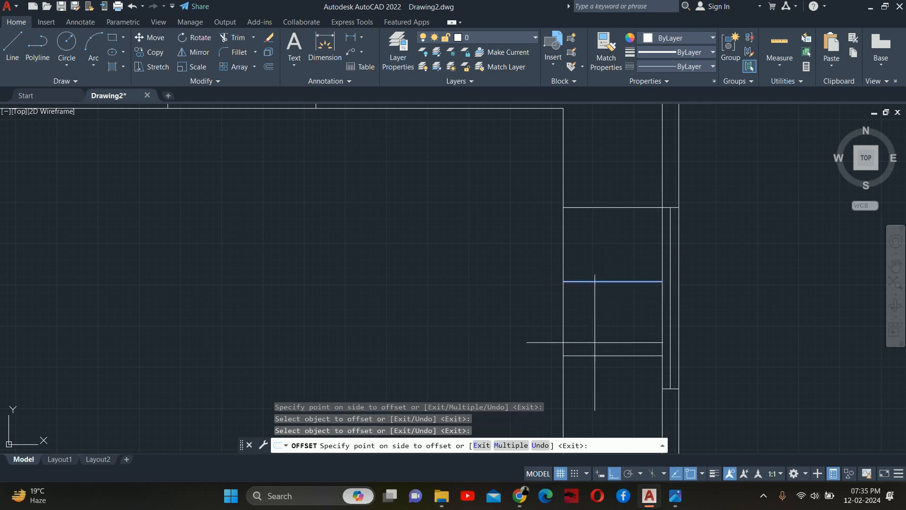
{"action": "left_click", "coordinate": [595, 342]}
{"action": "middle_click_drag", "start_coordinate": [602, 339], "coordinate": [604, 259]}
{"action": "key", "text": "Return"}
{"action": "key", "text": "Escape"}
{"action": "key", "text": "Escape"}
{"action": "key", "text": "Escape"}
{"action": "scroll", "coordinate": [604, 258], "scroll_direction": "down", "scroll_amount": 2}
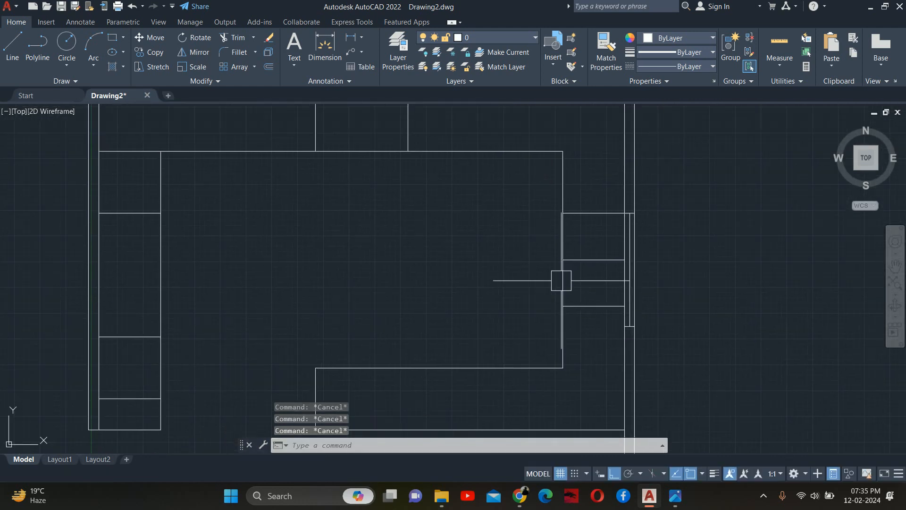
Measure the right counter's section between the upper divider and the inner corner with a linear dimension preview without placing it
{"action": "type", "text": "dli"}
{"action": "key", "text": "Return"}
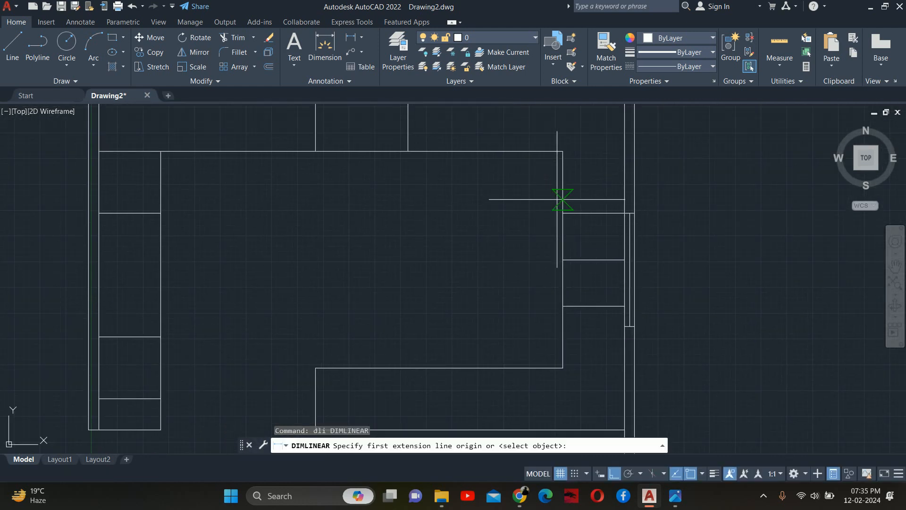
{"action": "left_click", "coordinate": [562, 213]}
{"action": "left_click", "coordinate": [563, 151]}
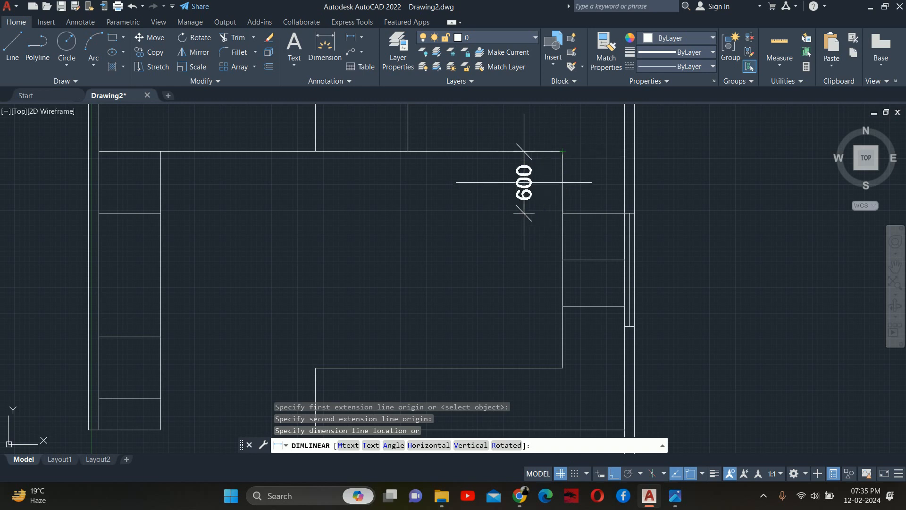
{"action": "scroll", "coordinate": [526, 182], "scroll_direction": "up", "scroll_amount": 2}
{"action": "key", "text": "Escape"}
Measure the right counter's section between the lower divider and the bottom counter with a linear dimension preview without placing it
{"action": "scroll", "coordinate": [538, 212], "scroll_direction": "down", "scroll_amount": 2}
{"action": "key", "text": "Return"}
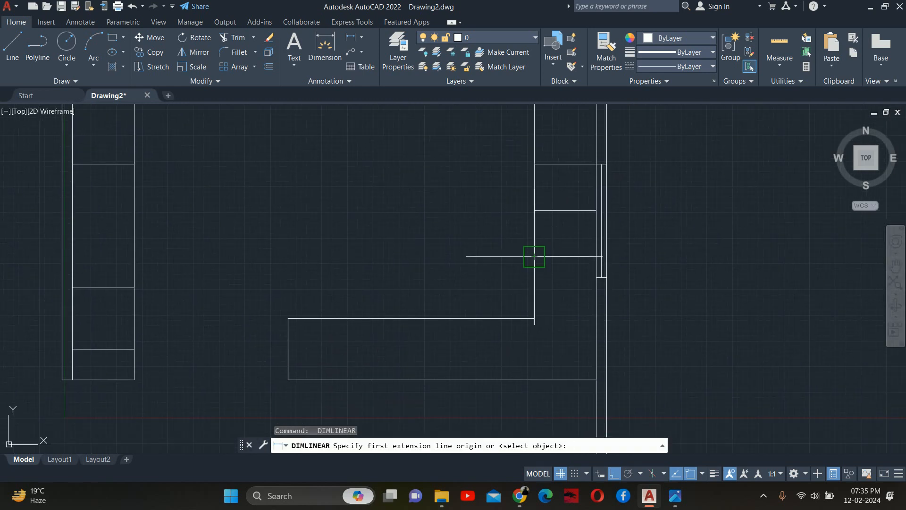
{"action": "left_click", "coordinate": [535, 257]}
{"action": "left_click", "coordinate": [535, 319]}
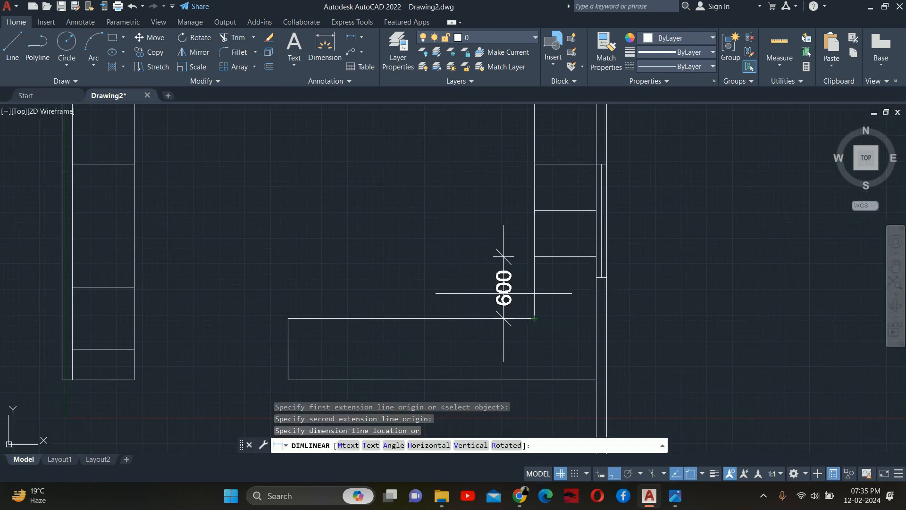
{"action": "key", "text": "Escape"}
{"action": "key", "text": "Escape"}
{"action": "key", "text": "Escape"}
{"action": "scroll", "coordinate": [524, 288], "scroll_direction": "down", "scroll_amount": 2}
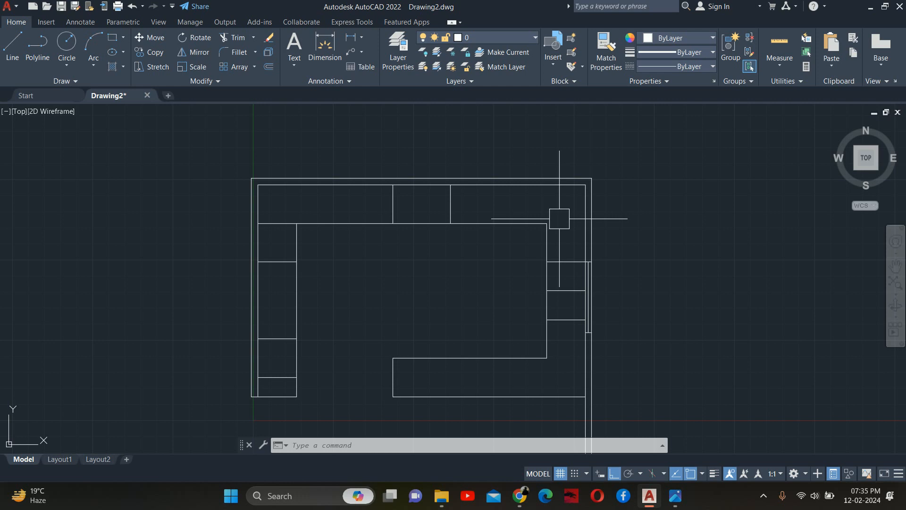
Switch to Pinterest in Chrome and search for "s corner kitchen"
{"action": "left_click", "coordinate": [520, 504]}
{"action": "left_click", "coordinate": [228, 88]}
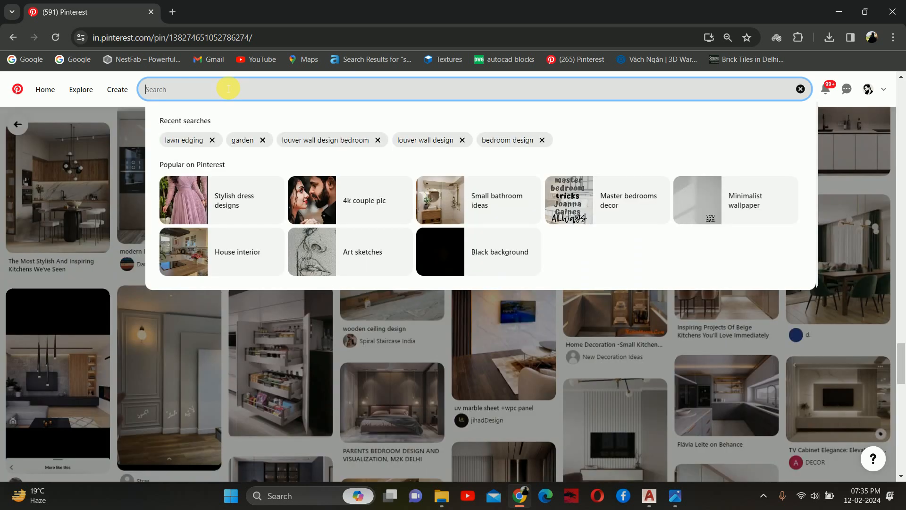
{"action": "type", "text": "s co"}
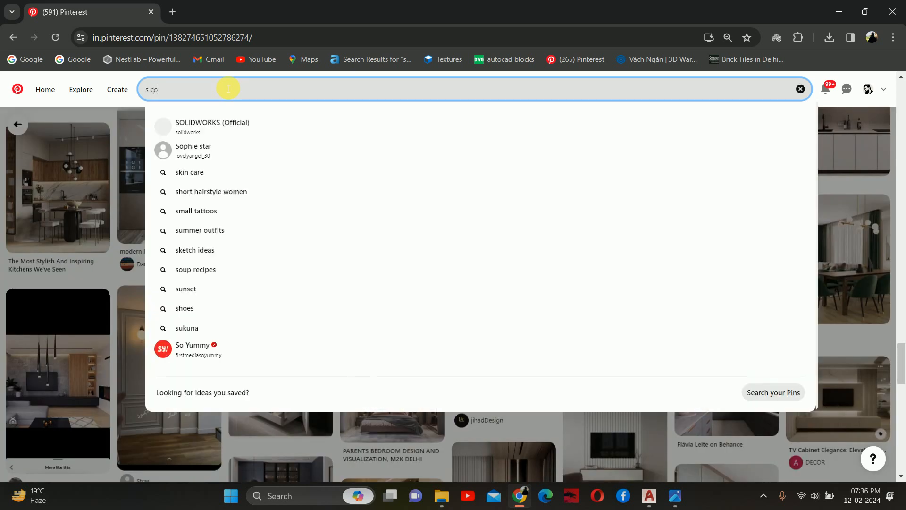
{"action": "type", "text": "rner"}
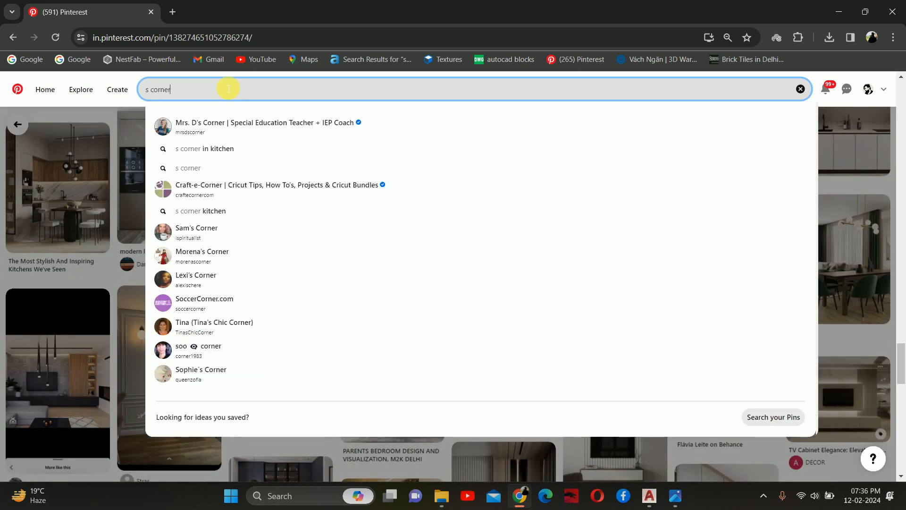
{"action": "type", "text": " kitchen"}
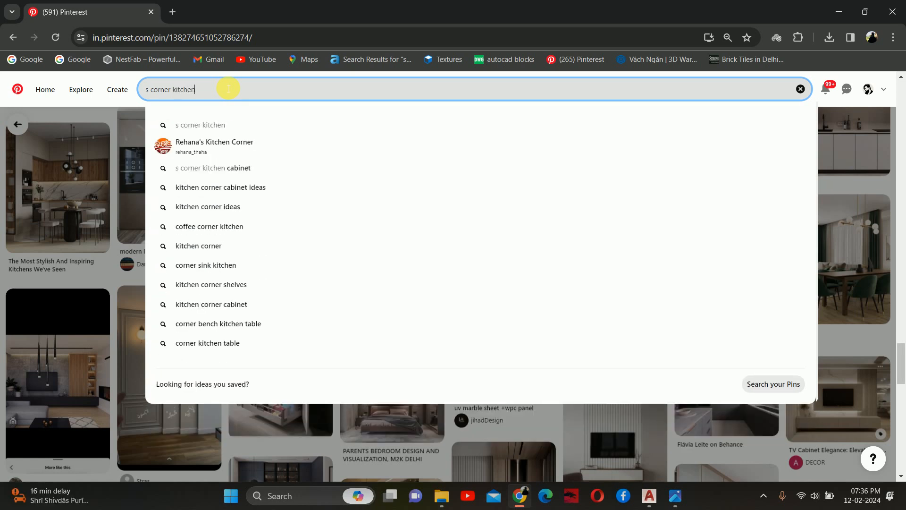
{"action": "key", "text": "Return"}
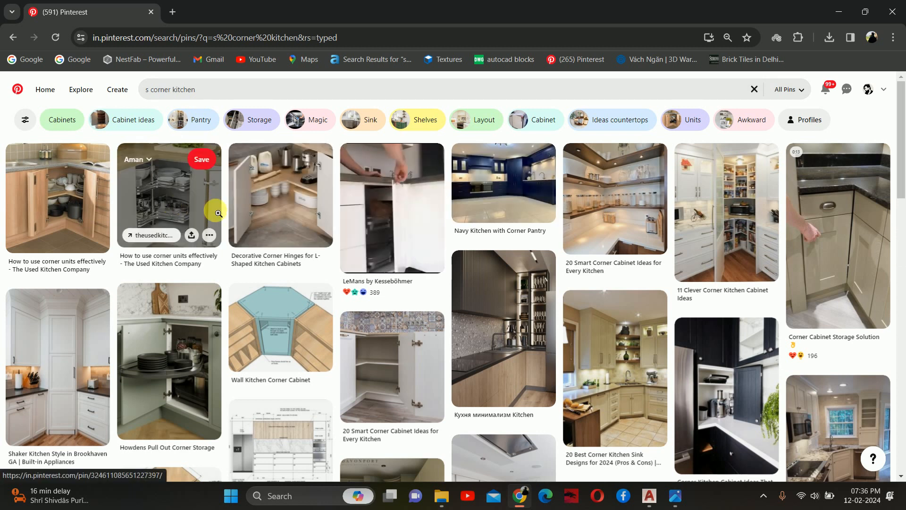
Watch the LeMans by Kesseböhmer corner storage video and the related Magic Corners video, replaying the second one
{"action": "left_click", "coordinate": [381, 228]}
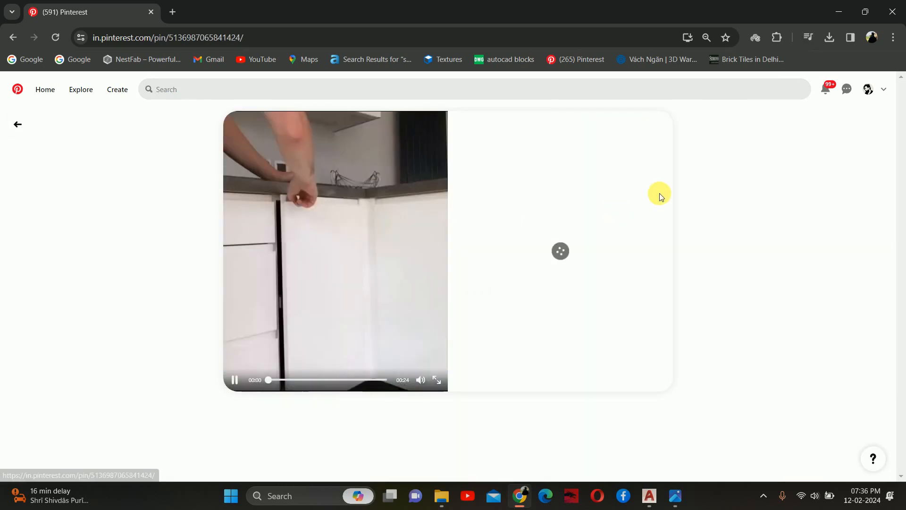
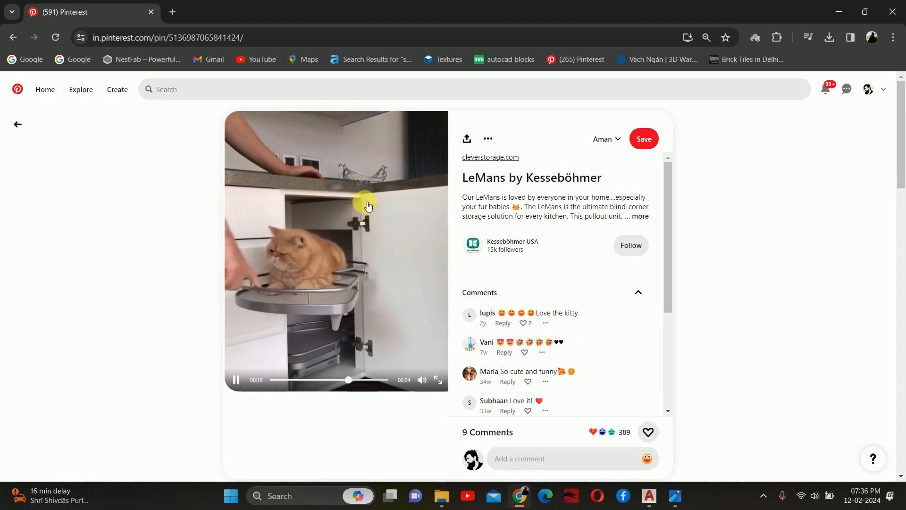
{"action": "scroll", "coordinate": [359, 284], "scroll_direction": "down", "scroll_amount": 5}
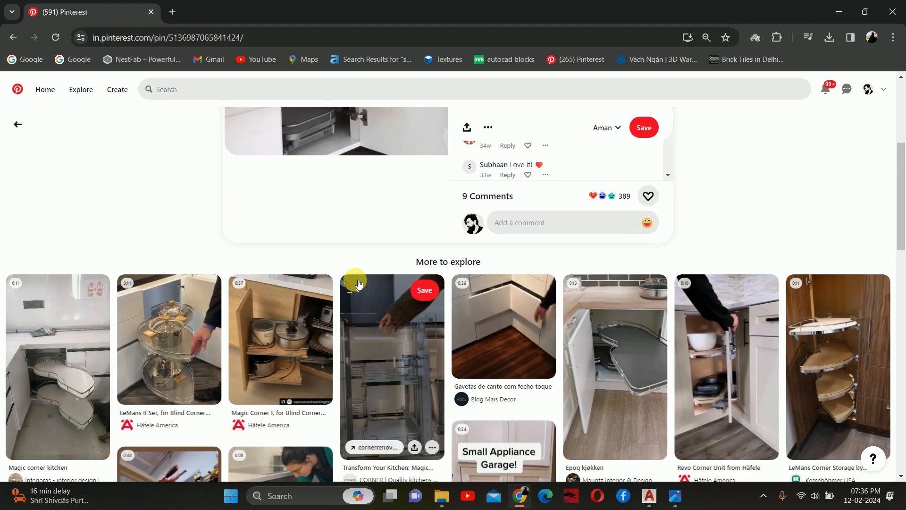
{"action": "left_click", "coordinate": [390, 382]}
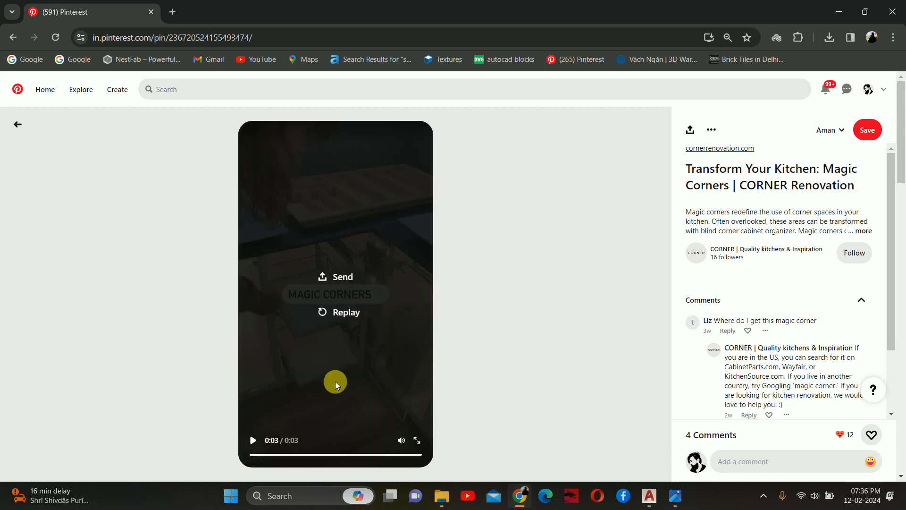
{"action": "left_click", "coordinate": [341, 311]}
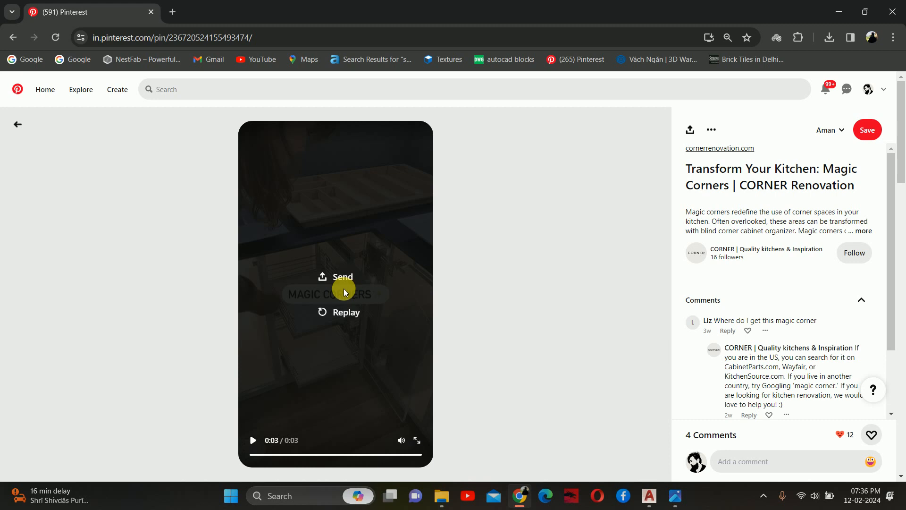
Watch the related Smart Kitchen "Cabinets" video of corner pull-out drawers and return to the Magic Corners pin
{"action": "scroll", "coordinate": [343, 288], "scroll_direction": "down", "scroll_amount": 5}
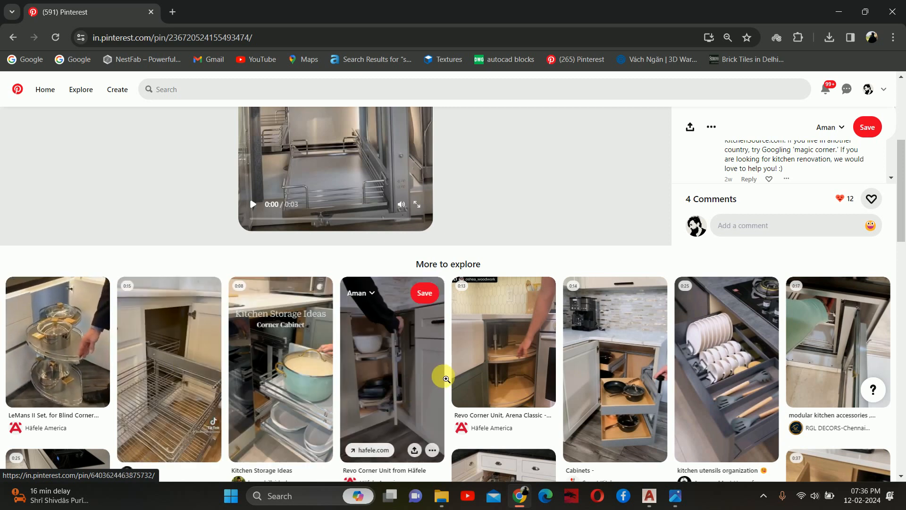
{"action": "left_click", "coordinate": [604, 391]}
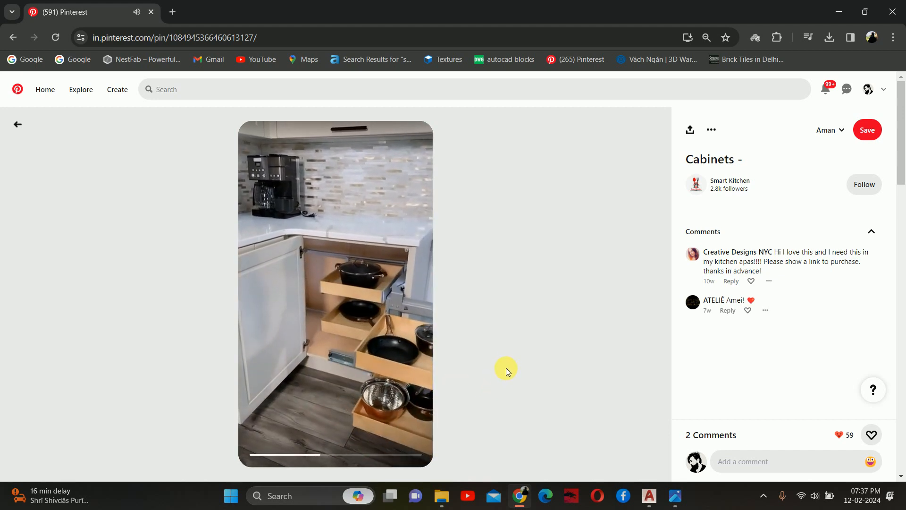
{"action": "left_click", "coordinate": [18, 124]}
Browse the corner storage ideas related to the Magic Corners pin, briefly revisiting the Smart Kitchen "Cabinets" pin
{"action": "scroll", "coordinate": [367, 308], "scroll_direction": "down", "scroll_amount": 6}
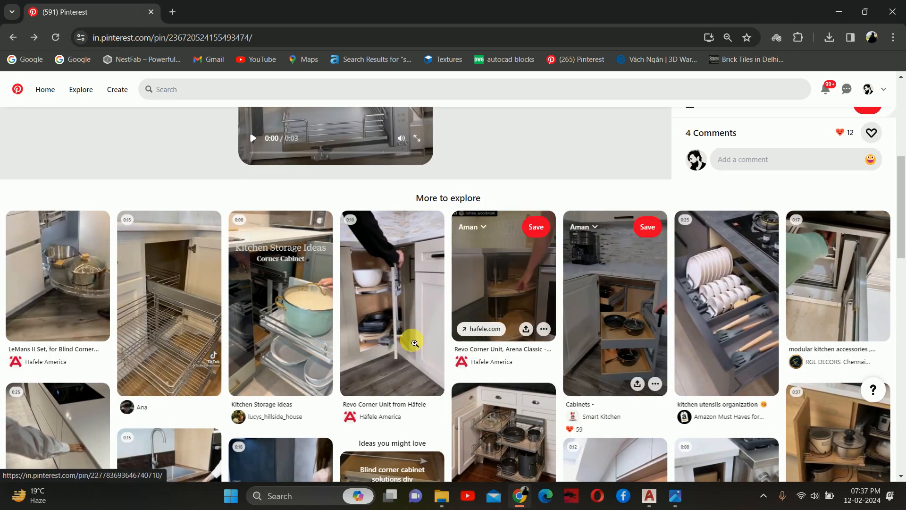
{"action": "scroll", "coordinate": [307, 321], "scroll_direction": "down", "scroll_amount": 2}
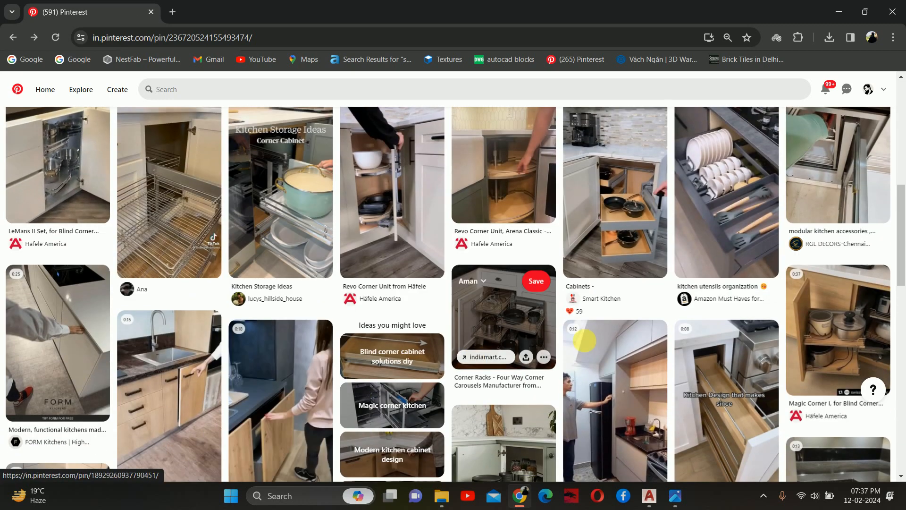
{"action": "scroll", "coordinate": [579, 330], "scroll_direction": "up", "scroll_amount": 1}
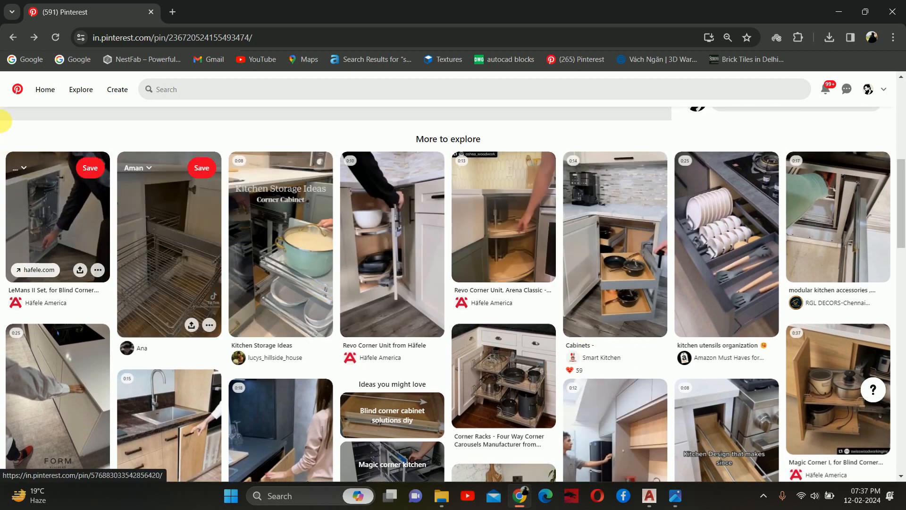
{"action": "left_click", "coordinate": [34, 38]}
{"action": "scroll", "coordinate": [397, 288], "scroll_direction": "down", "scroll_amount": 1}
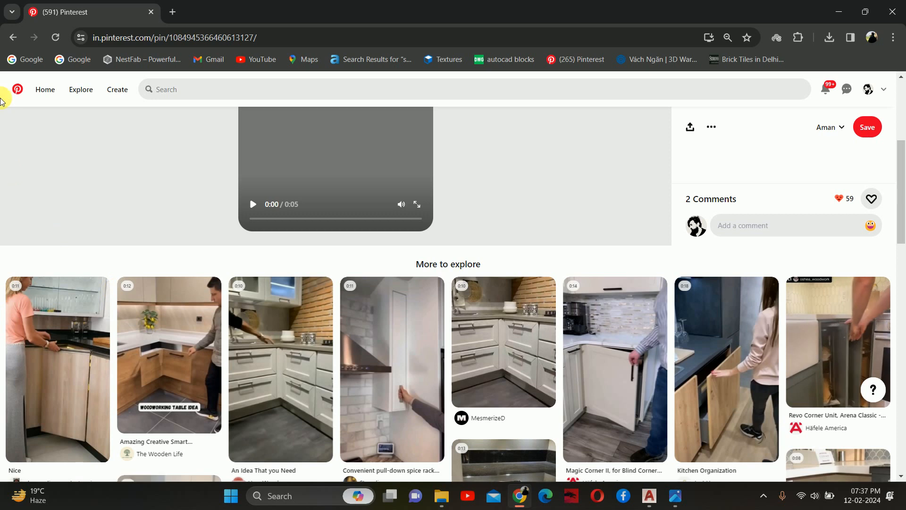
{"action": "left_click", "coordinate": [12, 37]}
Open the "Revo Corner Unit, Arena Classic" pin from Häfele America and watch its rotating shelf video
{"action": "scroll", "coordinate": [125, 148], "scroll_direction": "down", "scroll_amount": 8}
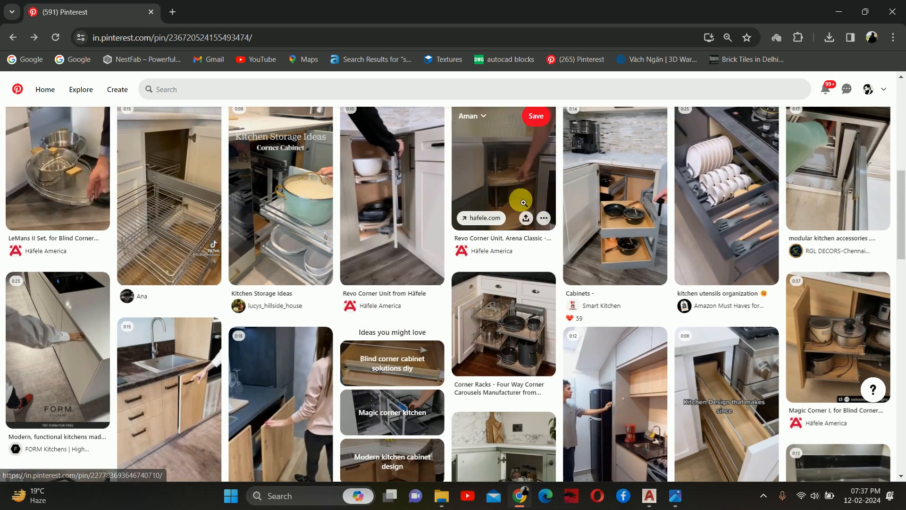
{"action": "left_click", "coordinate": [501, 198]}
{"action": "left_click", "coordinate": [350, 285]}
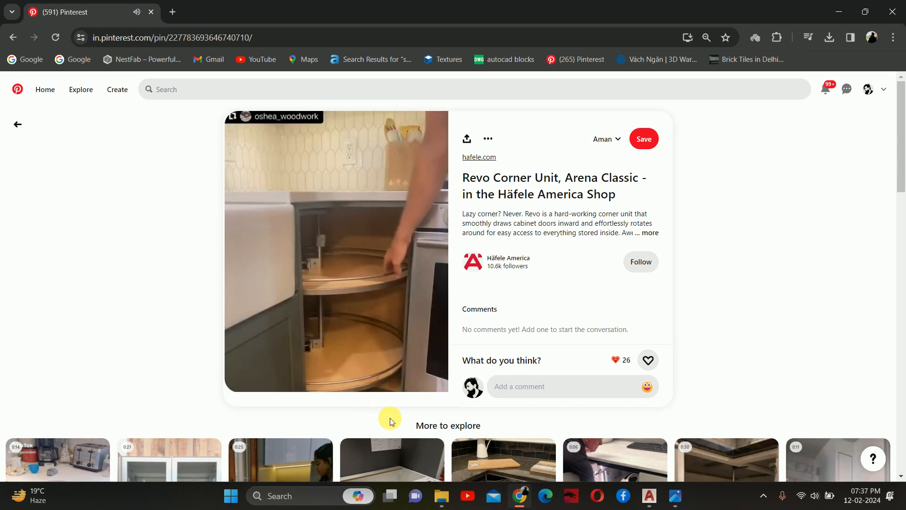
{"action": "left_click", "coordinate": [422, 381]}
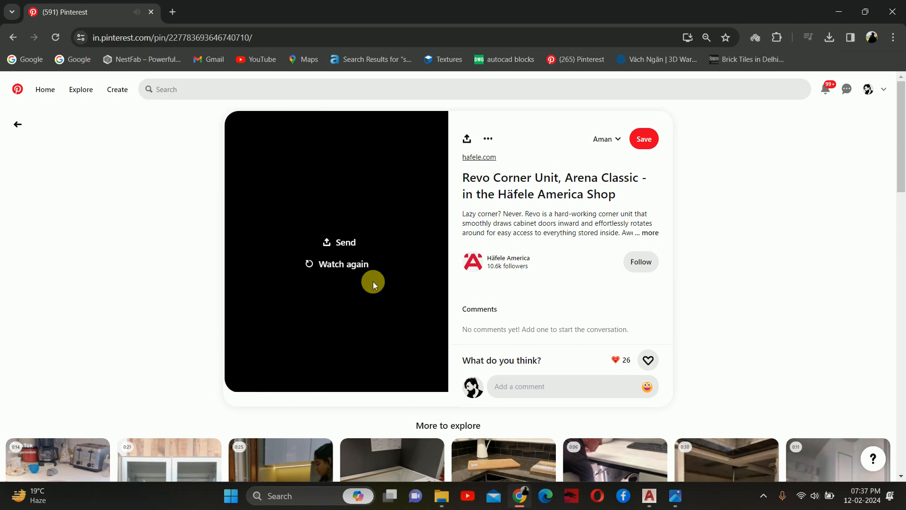
Open the related pin of a white L-shaped corner cabinet with a folding door and pans on curved shelves
{"action": "scroll", "coordinate": [376, 286], "scroll_direction": "down", "scroll_amount": 4}
{"action": "scroll", "coordinate": [376, 285], "scroll_direction": "down", "scroll_amount": 3}
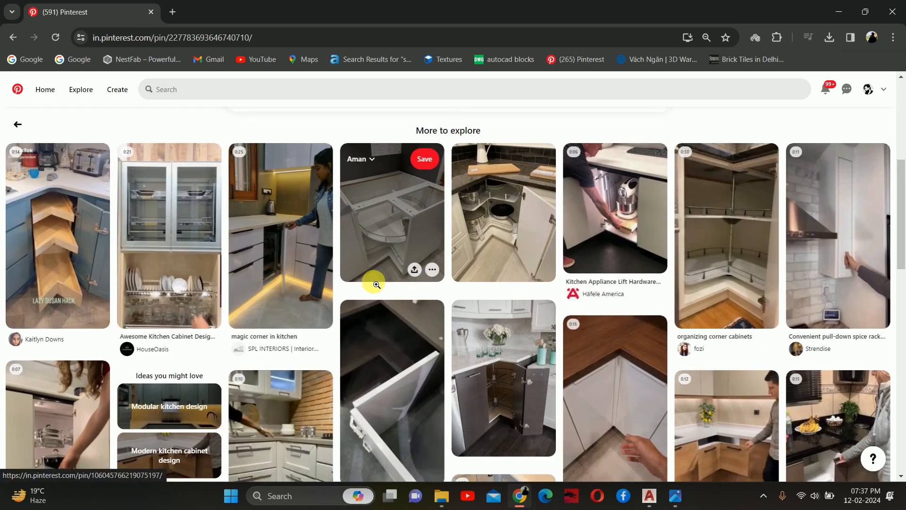
{"action": "left_click", "coordinate": [499, 219]}
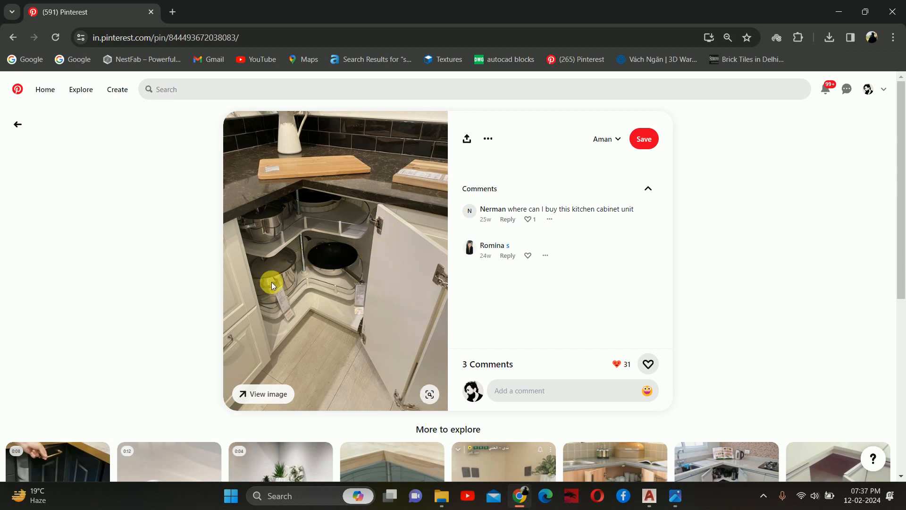
Open the related pin of a corner cabinet with round wire carousel shelves and browse the ideas shown with it
{"action": "scroll", "coordinate": [331, 270], "scroll_direction": "down", "scroll_amount": 5}
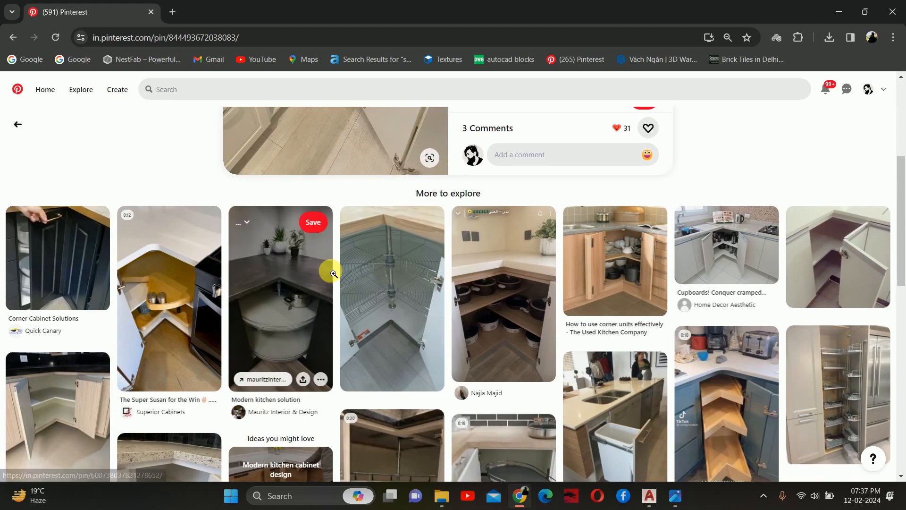
{"action": "left_click", "coordinate": [387, 279]}
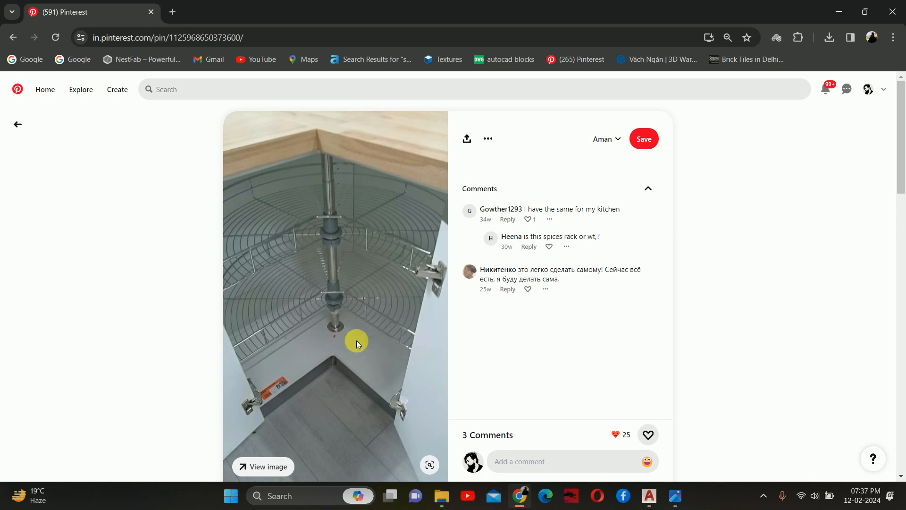
{"action": "scroll", "coordinate": [344, 331], "scroll_direction": "down", "scroll_amount": 10}
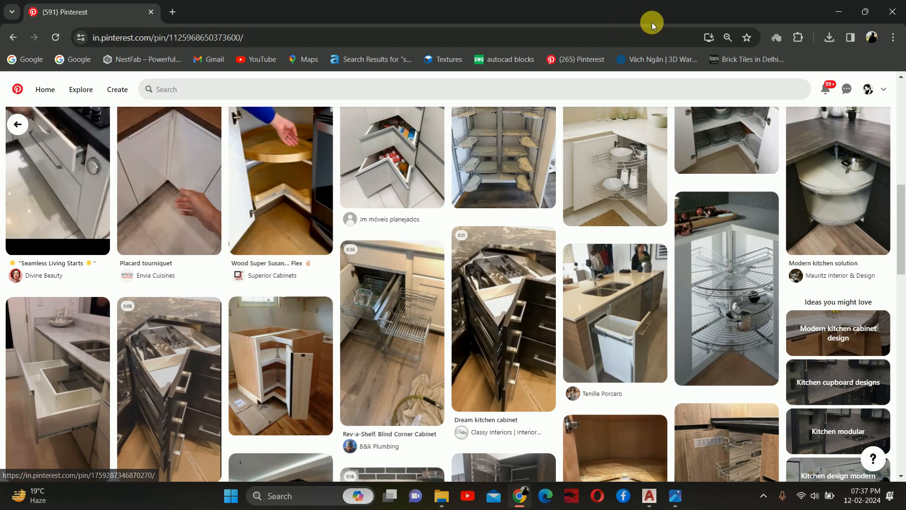
Switch to AutoCAD and stretch the lower peninsula counter upward by 150, shortening the window-side counter
{"action": "left_click", "coordinate": [839, 11]}
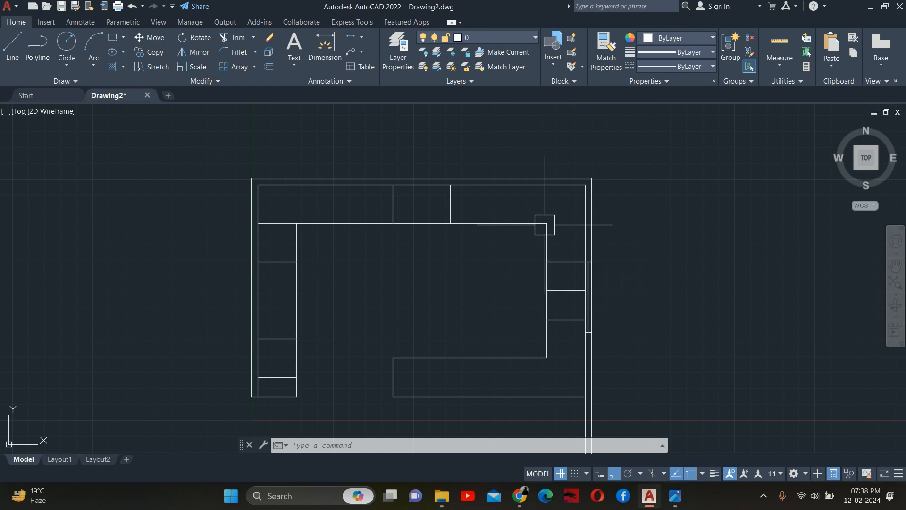
{"action": "middle_click_drag", "start_coordinate": [545, 307], "coordinate": [539, 221]}
{"action": "scroll", "coordinate": [539, 221], "scroll_direction": "down", "scroll_amount": 2}
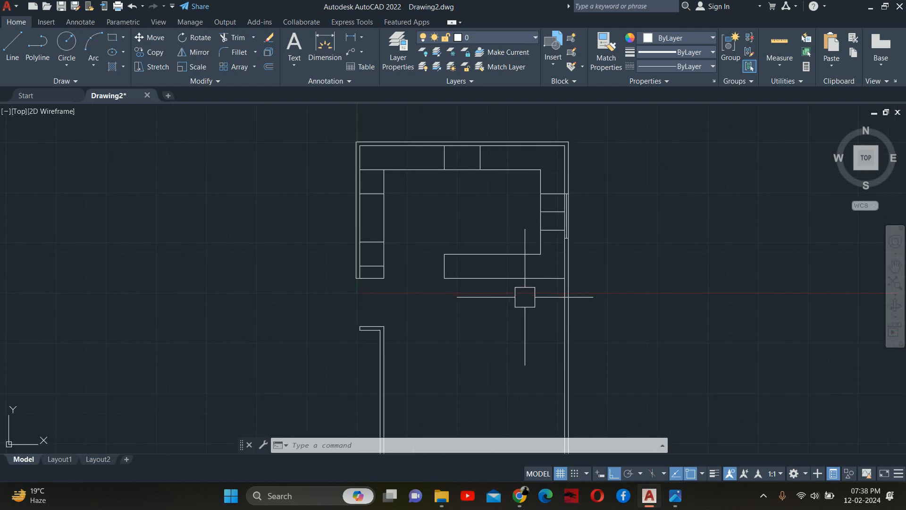
{"action": "key", "text": "Return"}
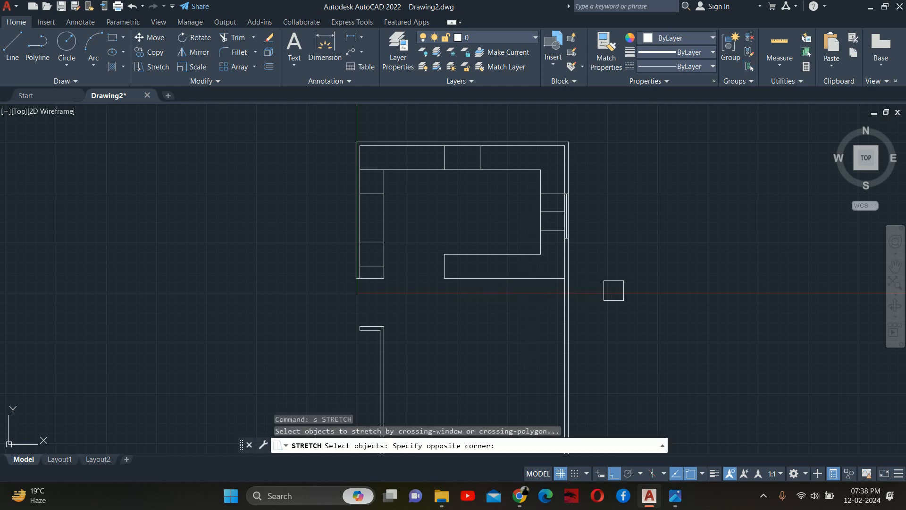
{"action": "left_click", "coordinate": [400, 247]}
{"action": "key", "text": "Return"}
{"action": "left_click", "coordinate": [439, 236]}
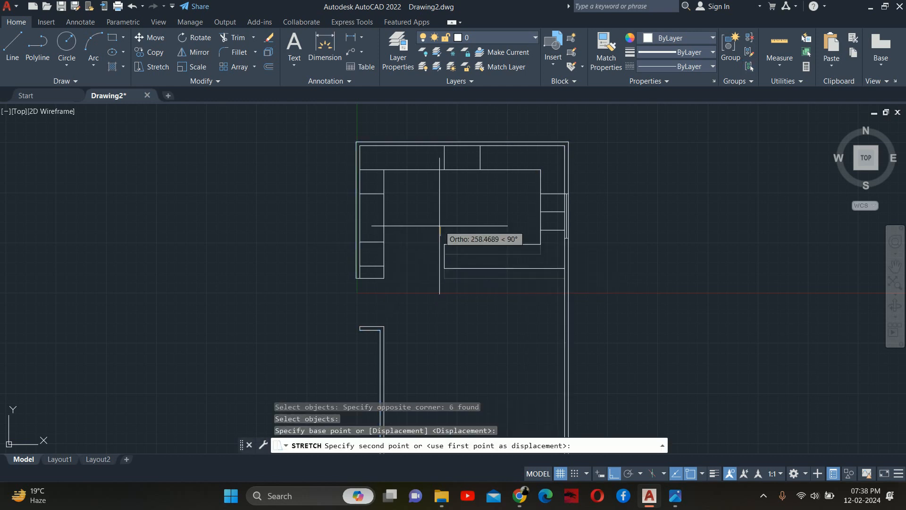
{"action": "type", "text": "0"}
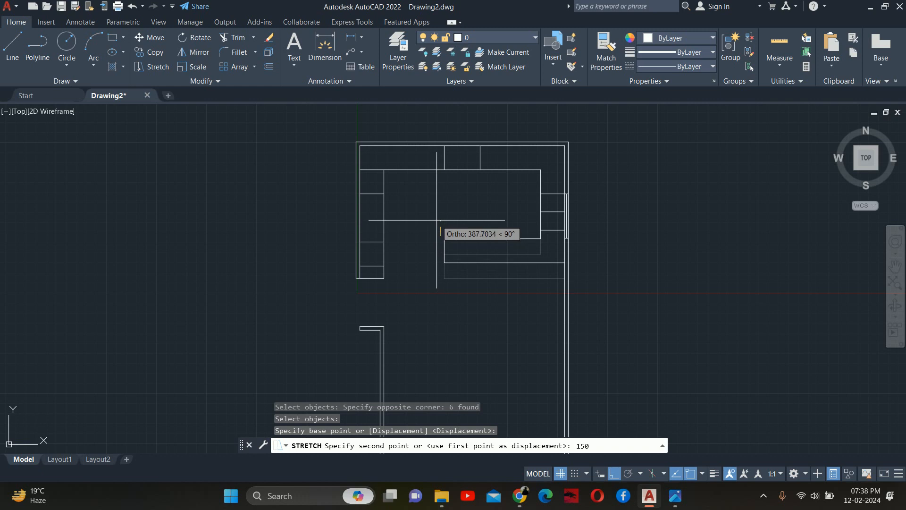
{"action": "key", "text": "Return"}
{"action": "key", "text": "Escape"}
Stretch the window, the window-side counter's section dividers and the peninsula counter upward together by 150
{"action": "key", "text": "space"}
{"action": "left_click", "coordinate": [661, 302]}
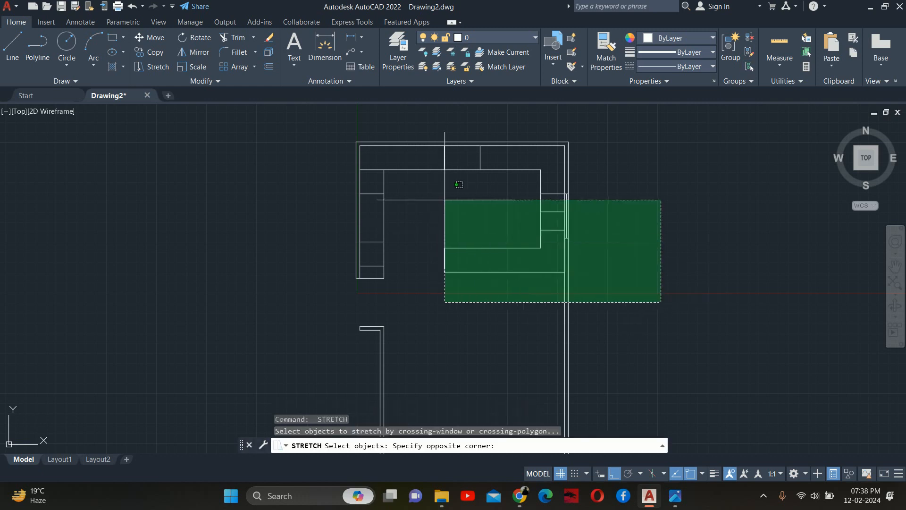
{"action": "left_click", "coordinate": [425, 186]}
{"action": "key", "text": "Return"}
{"action": "left_click", "coordinate": [450, 195]}
{"action": "type", "text": "1"}
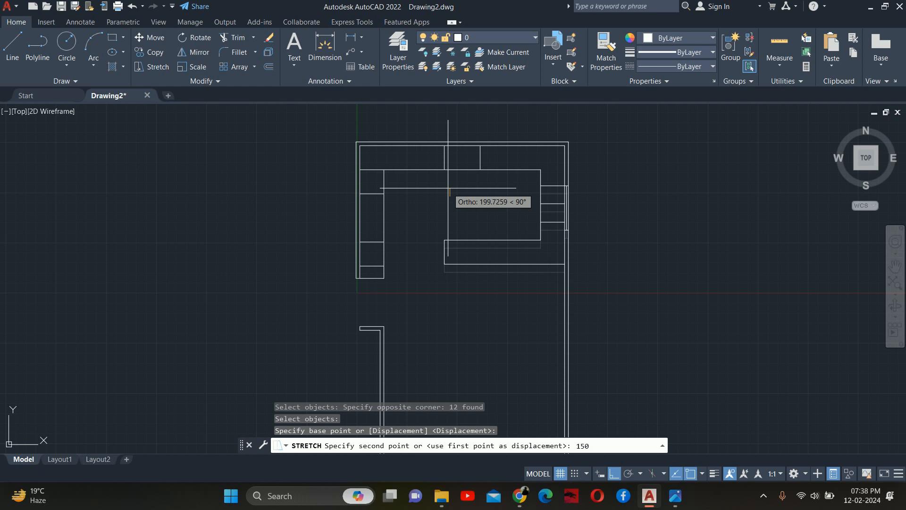
{"action": "type", "text": "50"}
{"action": "key", "text": "Return"}
{"action": "key", "text": "Escape"}
{"action": "key", "text": "Escape"}
{"action": "key", "text": "Escape"}
Measure the vertical offset between the lower end of the left counter and the peninsula's lower corner with a linear dimension
{"action": "scroll", "coordinate": [437, 259], "scroll_direction": "up", "scroll_amount": 2}
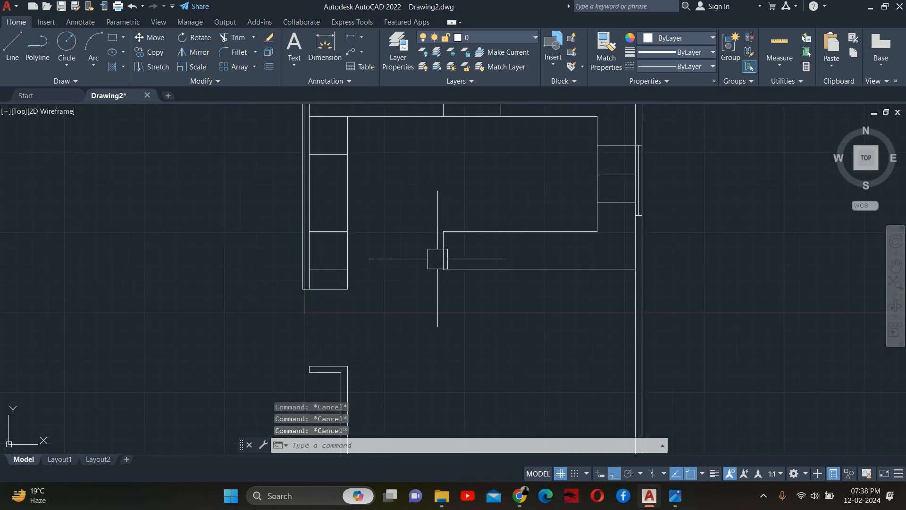
{"action": "type", "text": "dli"}
{"action": "key", "text": "Return"}
{"action": "left_click", "coordinate": [348, 288]}
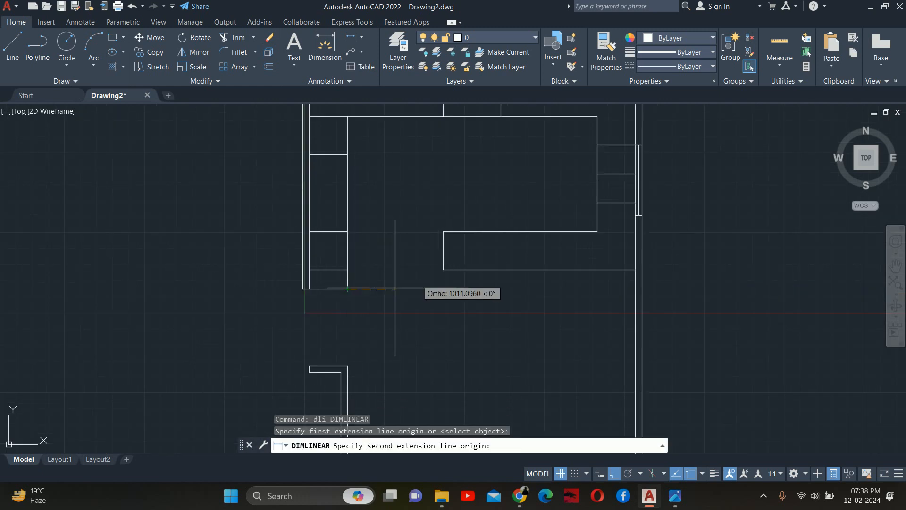
{"action": "left_click", "coordinate": [444, 270]}
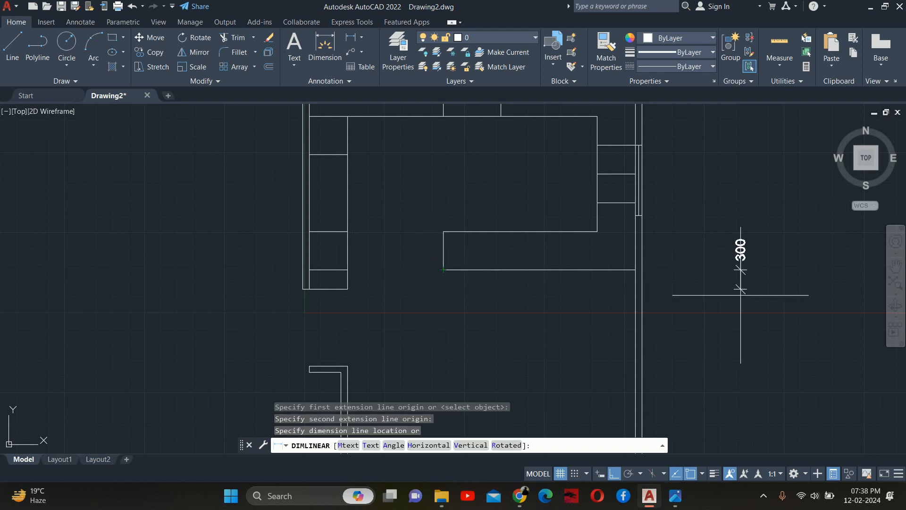
{"action": "key", "text": "Escape"}
{"action": "key", "text": "Escape"}
{"action": "key", "text": "Escape"}
{"action": "scroll", "coordinate": [576, 273], "scroll_direction": "up", "scroll_amount": 1}
{"action": "scroll", "coordinate": [499, 257], "scroll_direction": "up", "scroll_amount": 1}
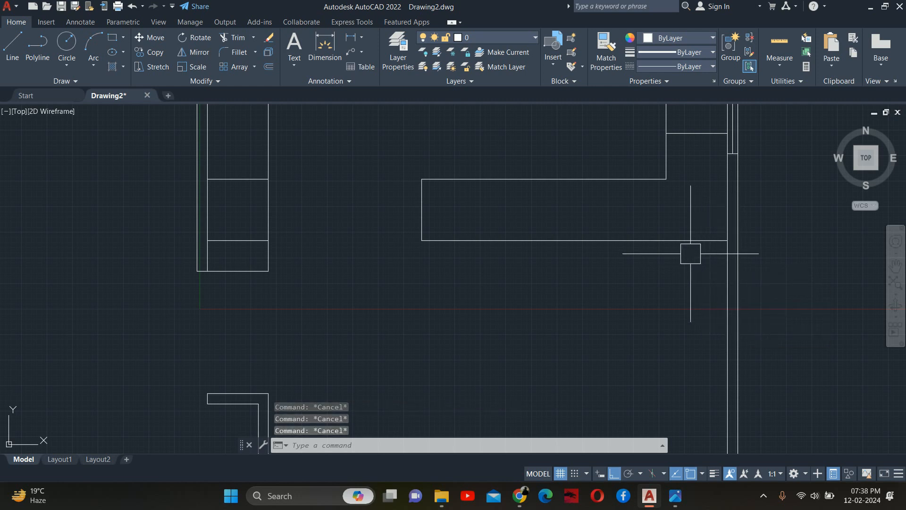
Copy the entire floor plan horizontally into the empty space right of the original
{"action": "scroll", "coordinate": [682, 251], "scroll_direction": "down", "scroll_amount": 2}
{"action": "middle_click_drag", "start_coordinate": [675, 250], "coordinate": [653, 263]}
{"action": "scroll", "coordinate": [651, 216], "scroll_direction": "up", "scroll_amount": 2}
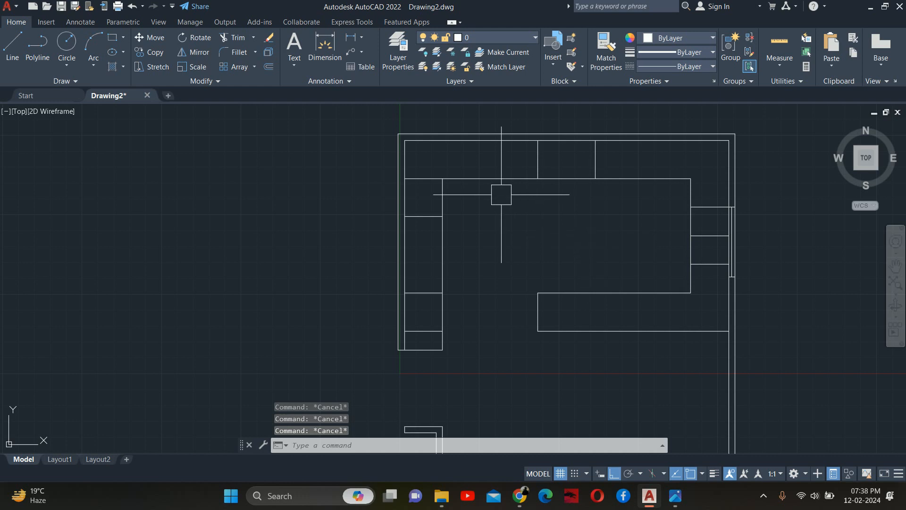
{"action": "middle_click_drag", "start_coordinate": [486, 213], "coordinate": [437, 206]}
{"action": "scroll", "coordinate": [439, 204], "scroll_direction": "down", "scroll_amount": 2}
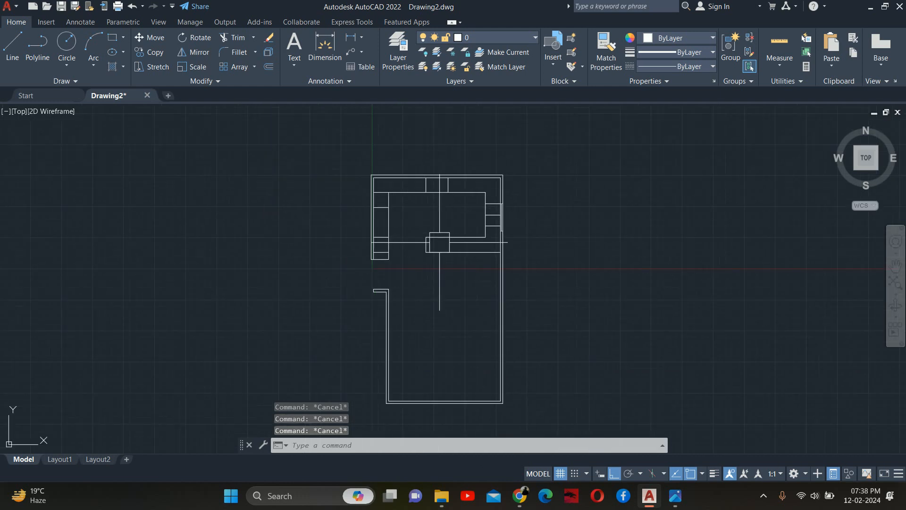
{"action": "type", "text": "co"}
{"action": "key", "text": "Return"}
{"action": "scroll", "coordinate": [440, 242], "scroll_direction": "down", "scroll_amount": 1}
{"action": "left_click", "coordinate": [340, 162]}
{"action": "left_click", "coordinate": [562, 396]}
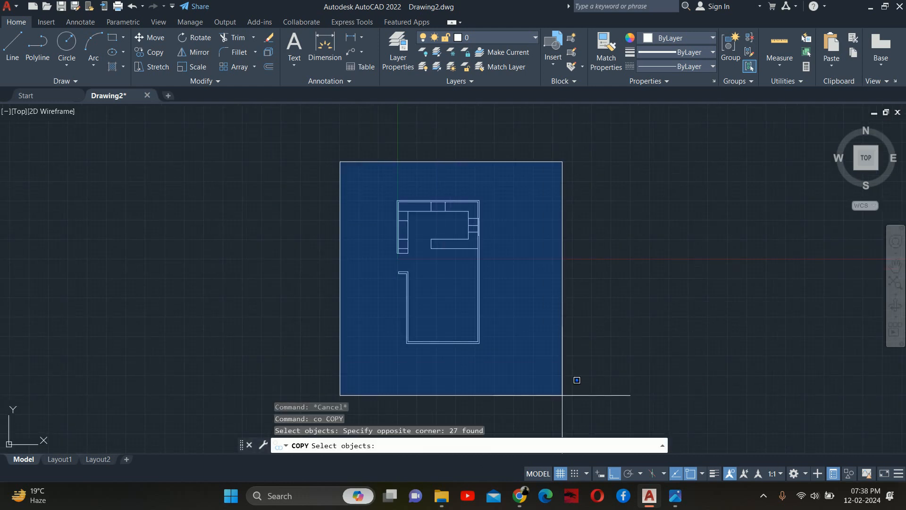
{"action": "key", "text": "Return"}
{"action": "left_click", "coordinate": [449, 373]}
{"action": "left_click", "coordinate": [692, 373]}
{"action": "key", "text": "Escape"}
{"action": "key", "text": "Escape"}
{"action": "key", "text": "Escape"}
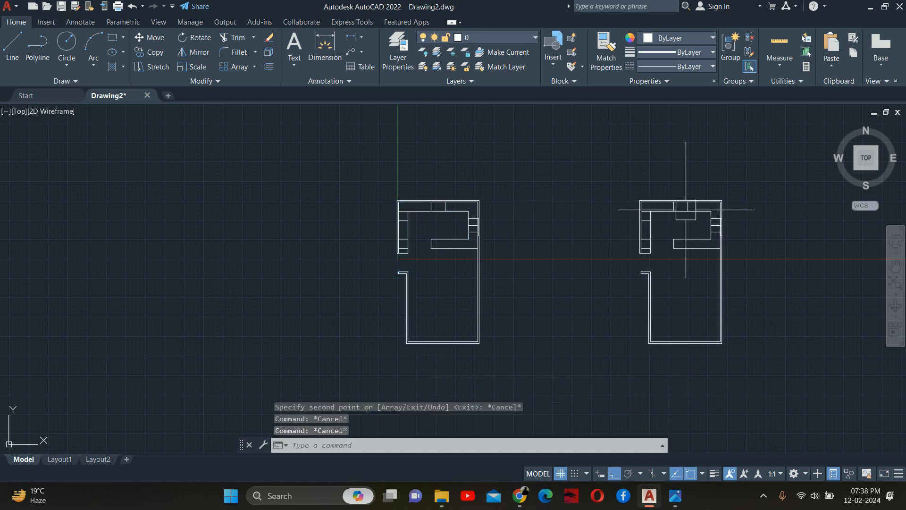
Delete the section dividers from the window-side counter and the top counter in the copied plan
{"action": "scroll", "coordinate": [686, 209], "scroll_direction": "up", "scroll_amount": 8}
{"action": "left_click", "coordinate": [834, 334]}
{"action": "scroll", "coordinate": [766, 302], "scroll_direction": "down", "scroll_amount": 1}
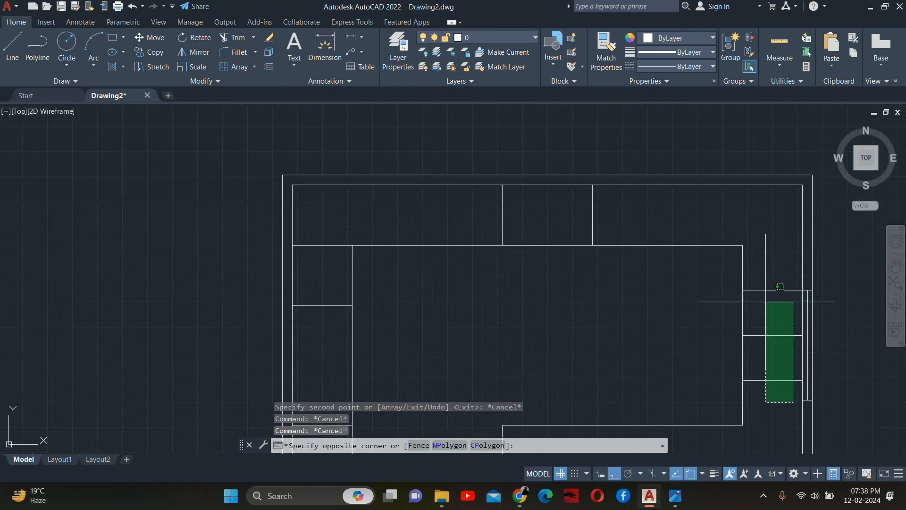
{"action": "left_click", "coordinate": [766, 302]}
{"action": "key", "text": "Delete"}
{"action": "left_click", "coordinate": [616, 203]}
{"action": "left_click", "coordinate": [462, 217]}
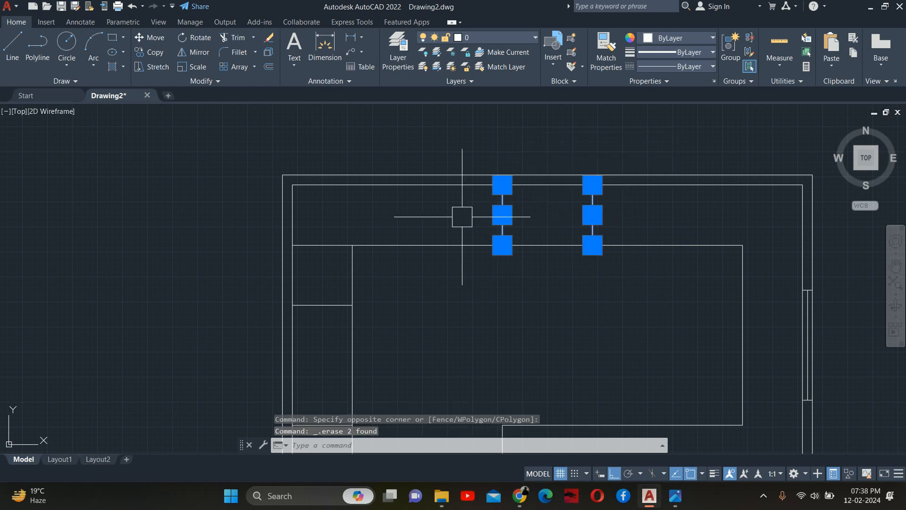
{"action": "key", "text": "Delete"}
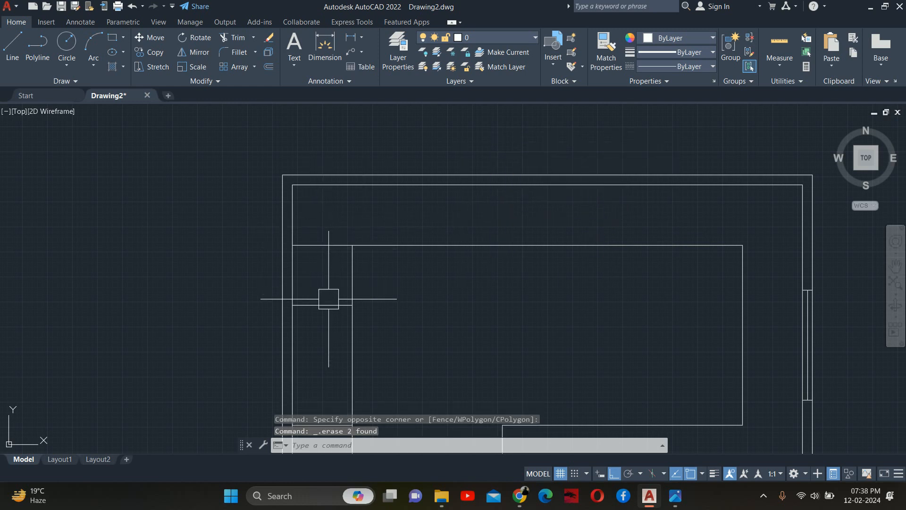
Delete the left counter's uppermost divider and the top counter's front edge line in the copied plan
{"action": "left_click", "coordinate": [325, 316]}
{"action": "left_click", "coordinate": [318, 239]}
{"action": "key", "text": "Delete"}
Draw the top counter's front edge as a line between the inner corners of the left and window-side counters
{"action": "scroll", "coordinate": [325, 243], "scroll_direction": "down", "scroll_amount": 6}
{"action": "middle_click_drag", "start_coordinate": [332, 252], "coordinate": [344, 255]}
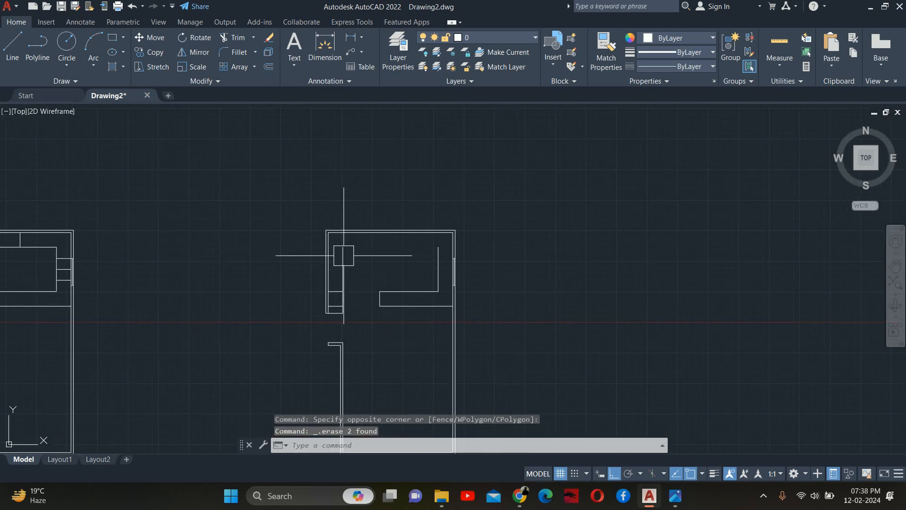
{"action": "key", "text": "Return"}
{"action": "left_click", "coordinate": [343, 246]}
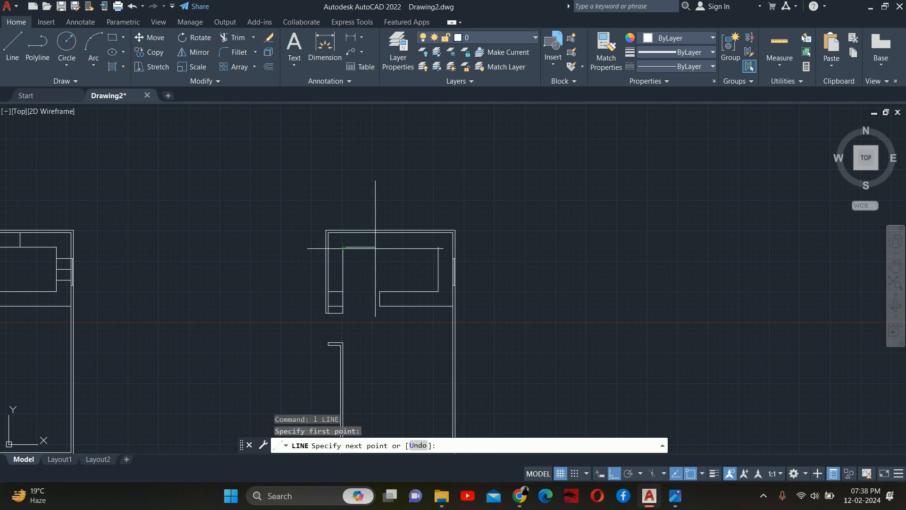
{"action": "left_click", "coordinate": [438, 247]}
{"action": "key", "text": "Escape"}
{"action": "key", "text": "Escape"}
Draw a line across the left counter from its upper inner corner to the inner face of the left wall
{"action": "scroll", "coordinate": [384, 243], "scroll_direction": "down", "scroll_amount": 2}
{"action": "middle_click_drag", "start_coordinate": [394, 250], "coordinate": [609, 263]}
{"action": "key", "text": "Escape"}
{"action": "key", "text": "Escape"}
{"action": "scroll", "coordinate": [383, 262], "scroll_direction": "up", "scroll_amount": 4}
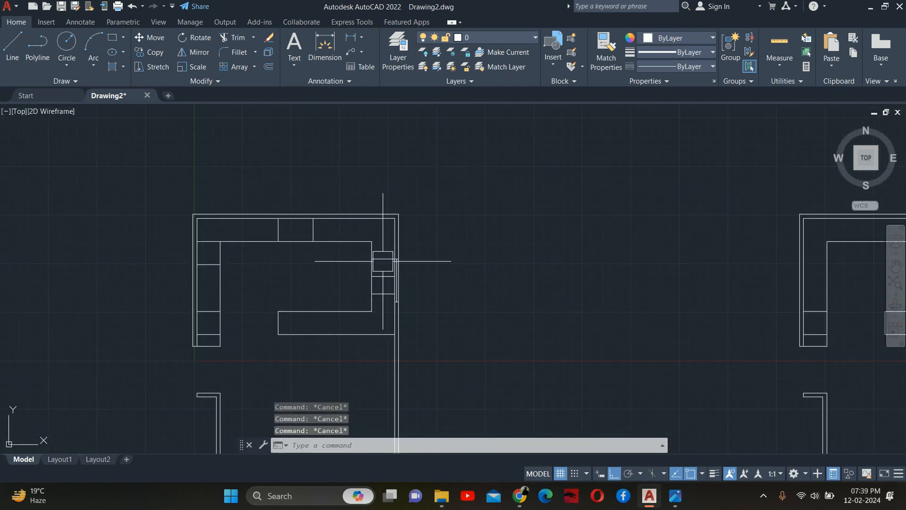
{"action": "middle_click_drag", "start_coordinate": [416, 300], "coordinate": [293, 318]}
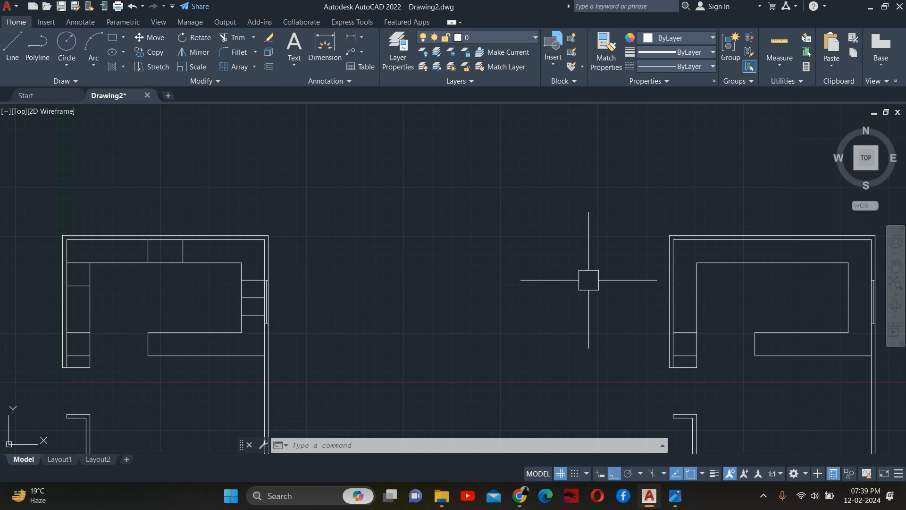
{"action": "middle_click_drag", "start_coordinate": [587, 279], "coordinate": [404, 273]}
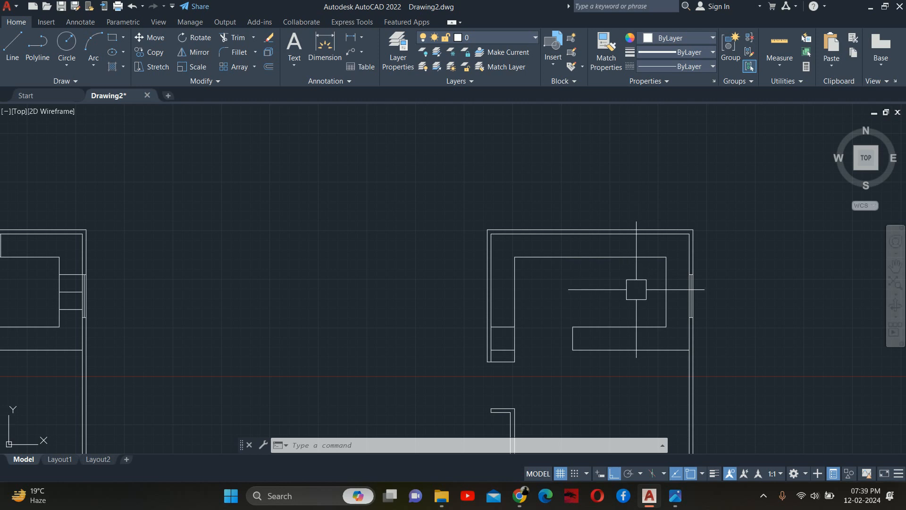
{"action": "type", "text": "l"}
{"action": "key", "text": "Return"}
{"action": "scroll", "coordinate": [504, 272], "scroll_direction": "up", "scroll_amount": 2}
{"action": "left_click", "coordinate": [478, 249]}
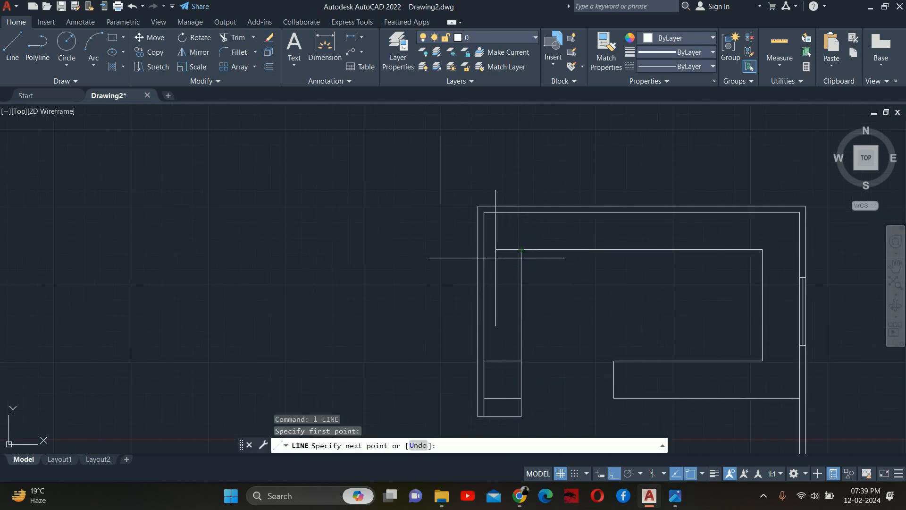
{"action": "key", "text": "Escape"}
{"action": "key", "text": "Escape"}
{"action": "key", "text": "Escape"}
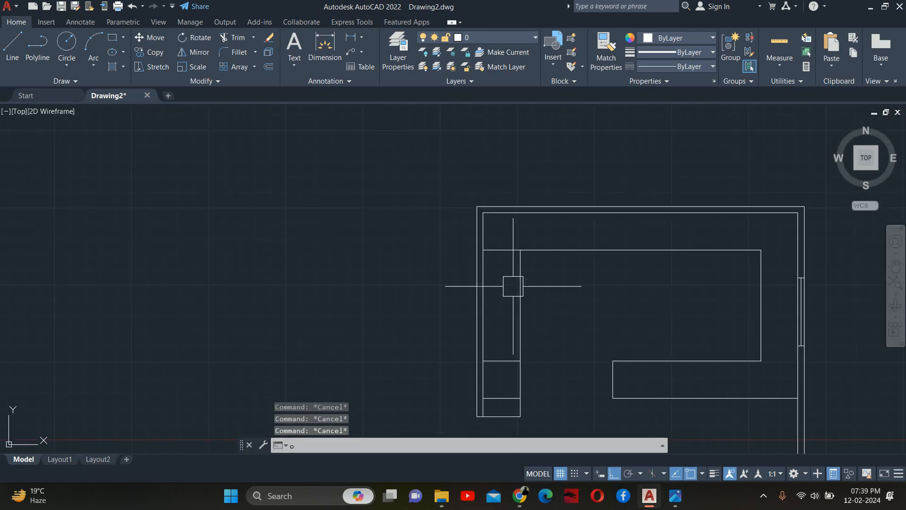
Offset the new line across the left counter downward by 600 as a section divider
{"action": "type", "text": "o"}
{"action": "key", "text": "Return"}
{"action": "type", "text": "600"}
{"action": "key", "text": "Return"}
{"action": "scroll", "coordinate": [519, 283], "scroll_direction": "up", "scroll_amount": 2}
{"action": "left_click", "coordinate": [499, 242]}
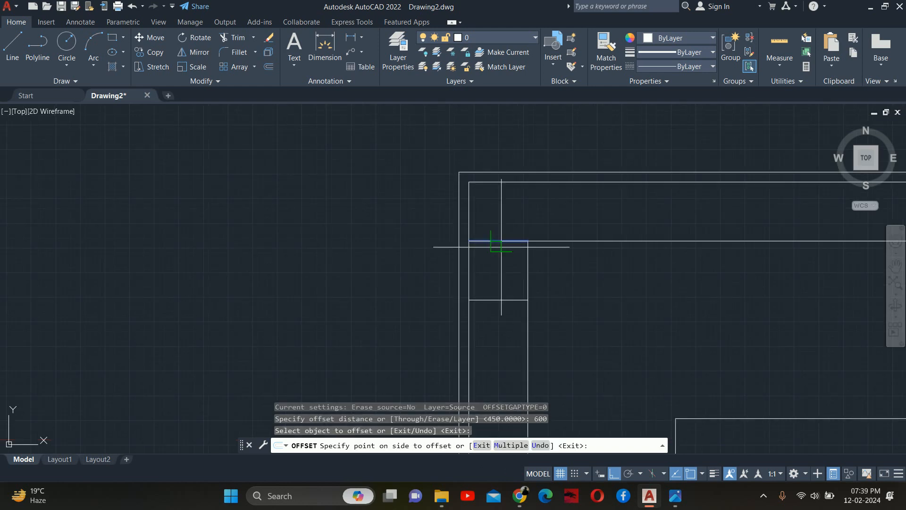
{"action": "left_click", "coordinate": [496, 308]}
{"action": "key", "text": "Return"}
{"action": "middle_click_drag", "start_coordinate": [496, 307], "coordinate": [499, 312]}
{"action": "key", "text": "Escape"}
{"action": "scroll", "coordinate": [500, 311], "scroll_direction": "down", "scroll_amount": 4}
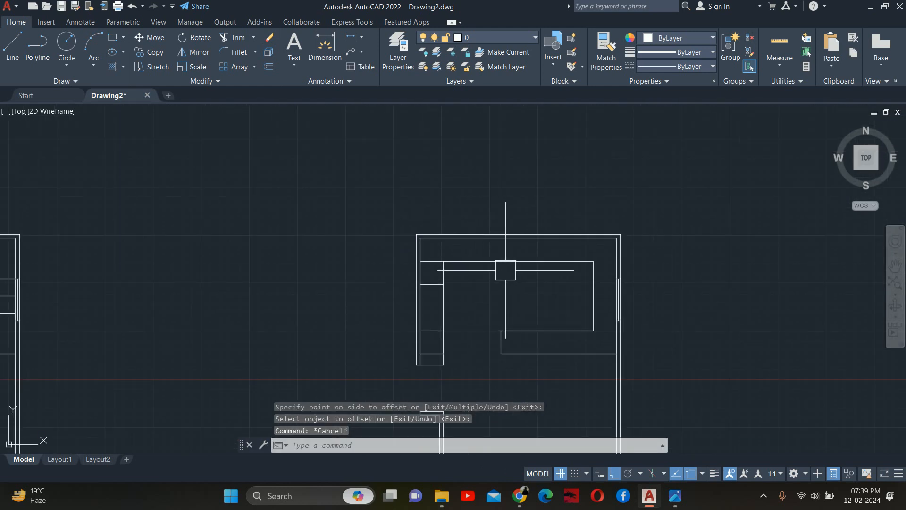
Open DesignCenter and insert the "Range-Oven - 30 in top" block from Kitchens.dwg beside the copied plan
{"action": "type", "text": "dc"}
{"action": "key", "text": "Return"}
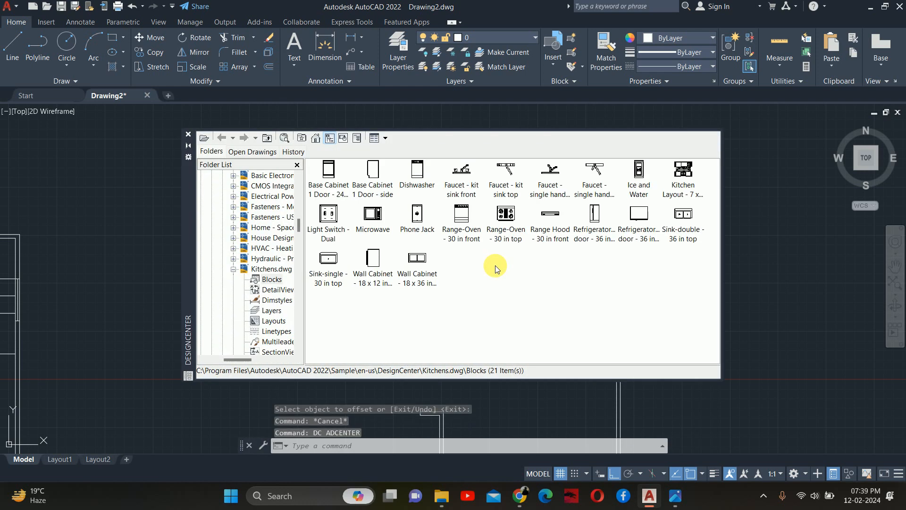
{"action": "left_click_drag", "start_coordinate": [509, 213], "coordinate": [746, 269]}
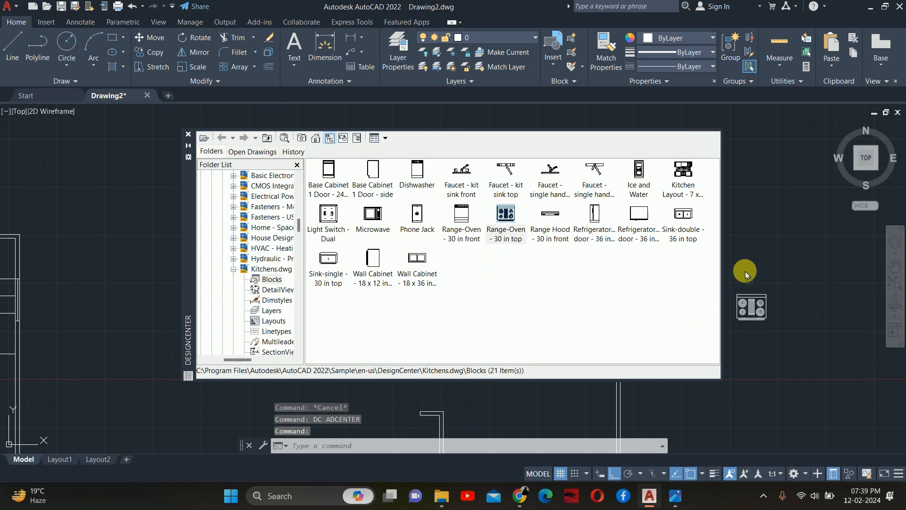
Insert the "Sink-double - 36 in top" block below the range and place the "Faucet - kit sink top" block on it
{"action": "left_click_drag", "start_coordinate": [684, 217], "coordinate": [760, 419]}
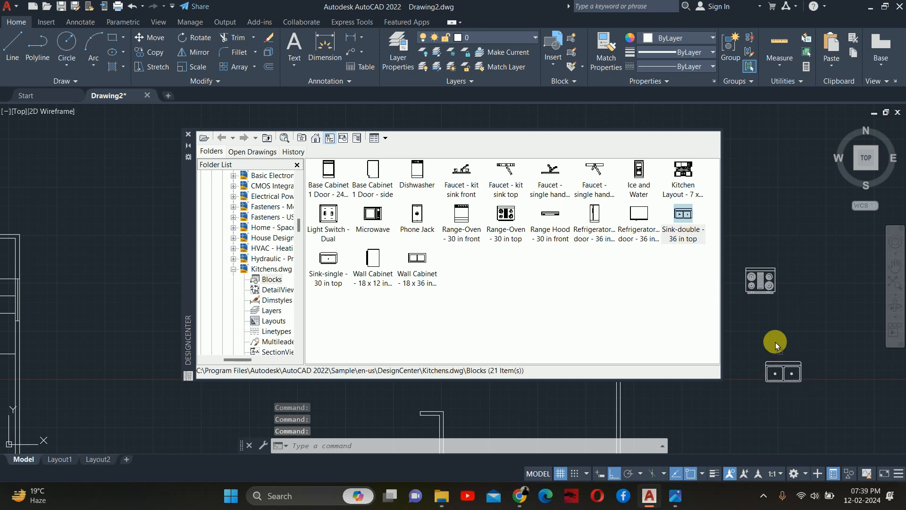
{"action": "left_click_drag", "start_coordinate": [775, 342], "coordinate": [775, 339]}
{"action": "left_click_drag", "start_coordinate": [501, 169], "coordinate": [766, 423]}
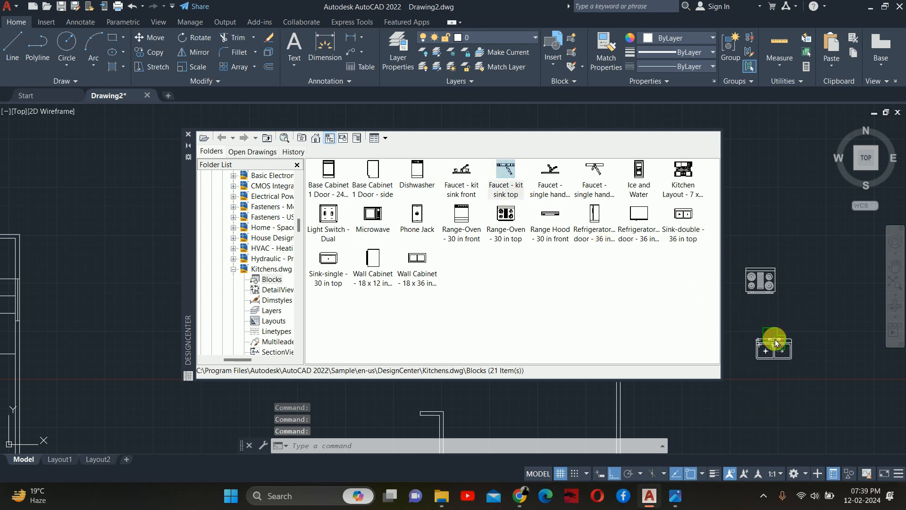
{"action": "left_click_drag", "start_coordinate": [776, 342], "coordinate": [775, 341]}
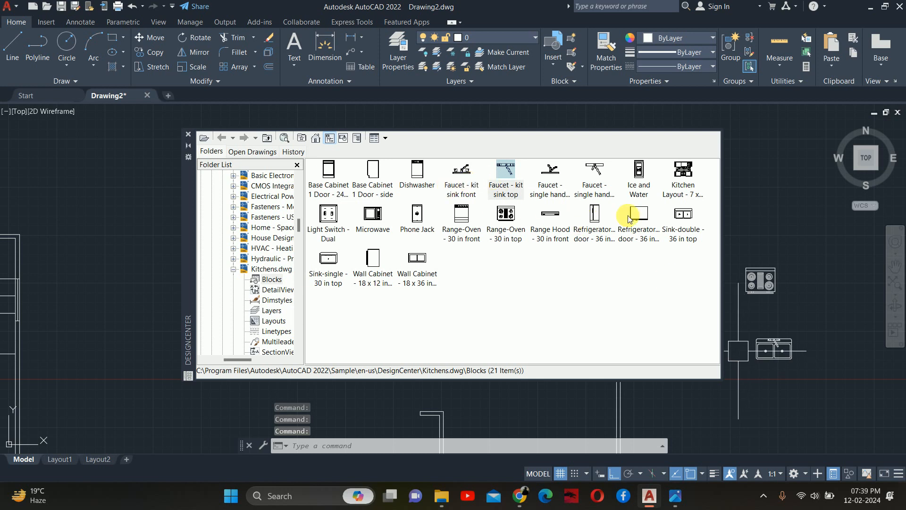
Insert the 36 in refrigerator top-view block from Kitchens.dwg above the range block and close DesignCenter
{"action": "left_click_drag", "start_coordinate": [632, 214], "coordinate": [760, 212]}
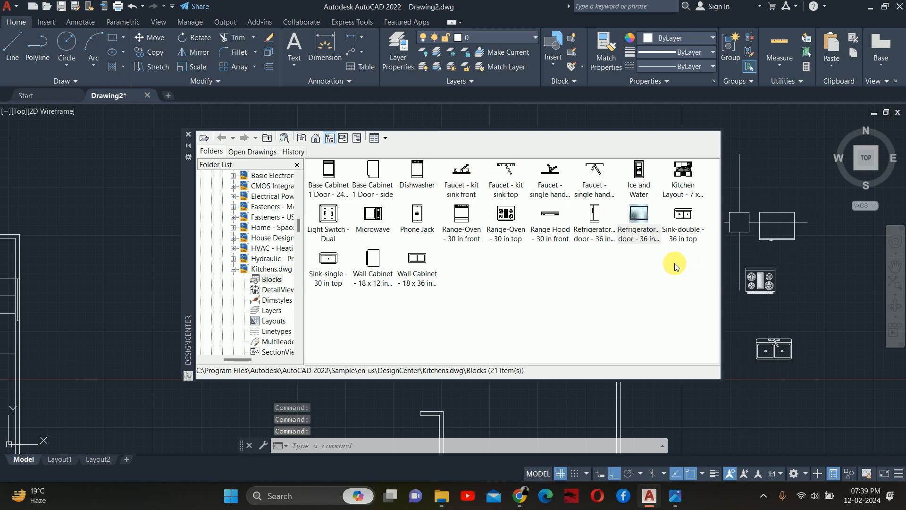
{"action": "left_click", "coordinate": [189, 135]}
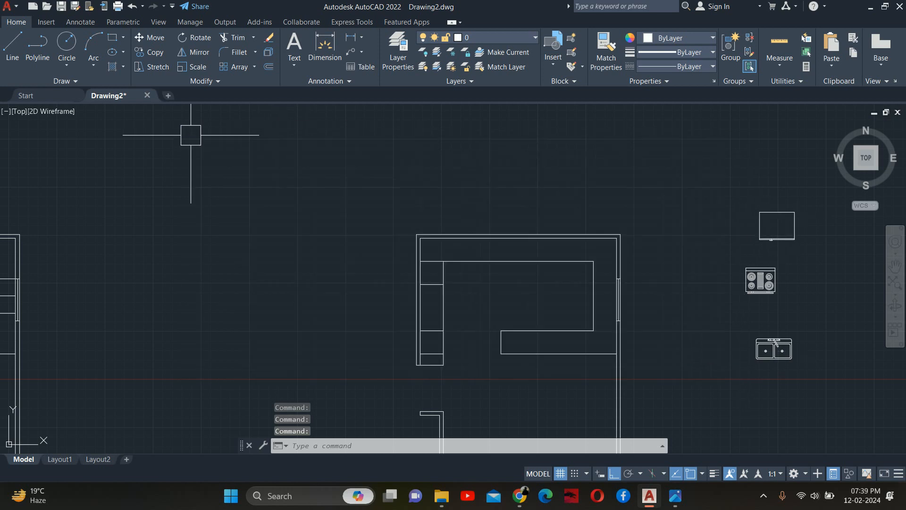
Move the range block from the midpoint of its back edge to the midpoint of the upper wall's inner face
{"action": "middle_click_drag", "start_coordinate": [671, 266], "coordinate": [479, 293]}
{"action": "key", "text": "Escape"}
{"action": "key", "text": "Escape"}
{"action": "type", "text": "m"}
{"action": "key", "text": "Return"}
{"action": "left_click", "coordinate": [567, 337]}
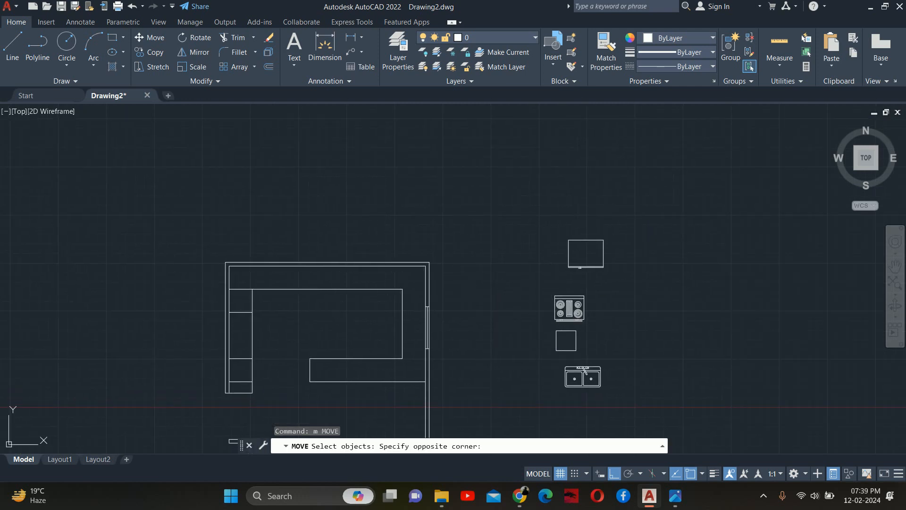
{"action": "left_click", "coordinate": [557, 302]}
{"action": "key", "text": "Return"}
{"action": "scroll", "coordinate": [561, 290], "scroll_direction": "up", "scroll_amount": 4}
{"action": "left_click", "coordinate": [557, 302]}
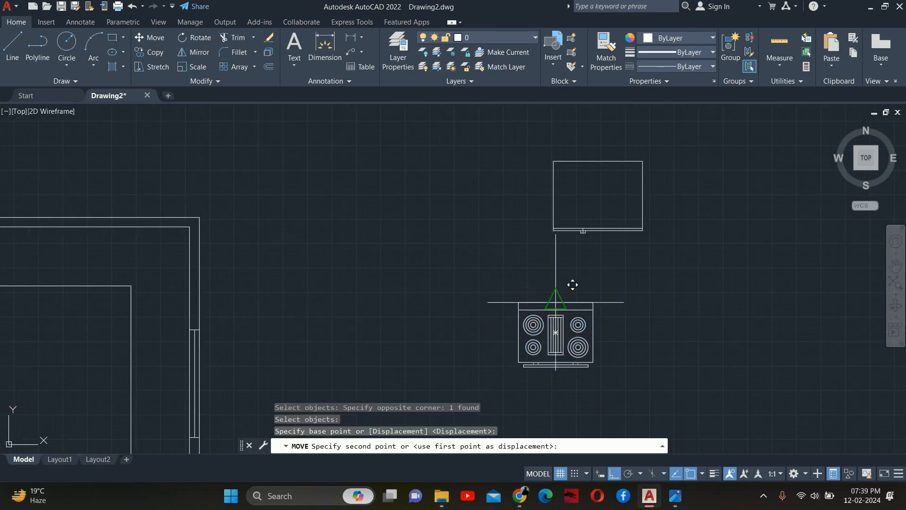
{"action": "scroll", "coordinate": [353, 286], "scroll_direction": "down", "scroll_amount": 2}
{"action": "middle_click_drag", "start_coordinate": [355, 288], "coordinate": [642, 377]}
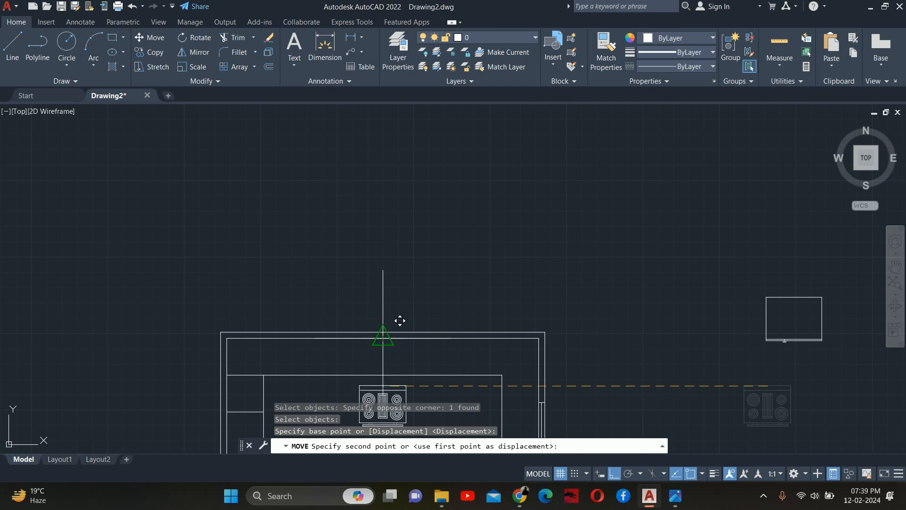
{"action": "left_click", "coordinate": [383, 338]}
{"action": "key", "text": "Escape"}
{"action": "key", "text": "Escape"}
{"action": "key", "text": "Escape"}
{"action": "middle_click_drag", "start_coordinate": [424, 387], "coordinate": [397, 252]}
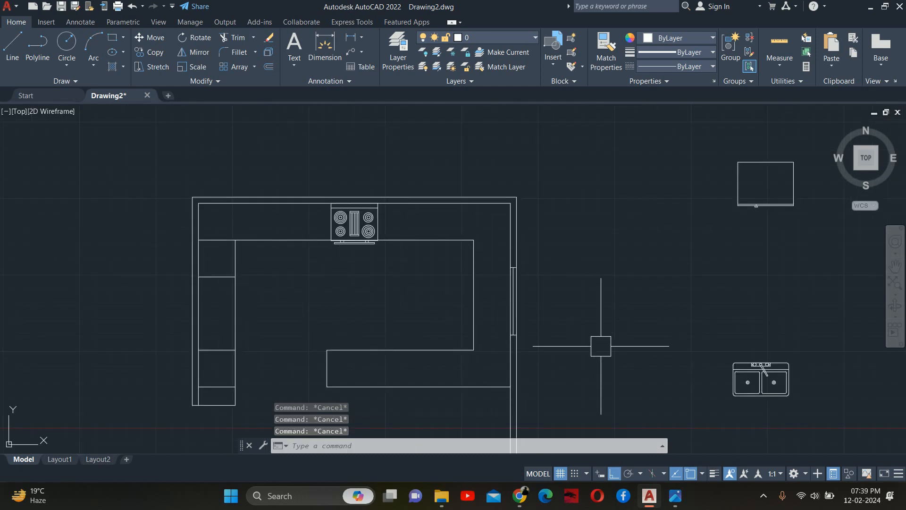
Rotate the double sink and its faucet 90° clockwise so the faucet side faces right
{"action": "middle_click_drag", "start_coordinate": [601, 346], "coordinate": [486, 319]}
{"action": "type", "text": "o"}
{"action": "key", "text": "Return"}
{"action": "left_click", "coordinate": [617, 375]}
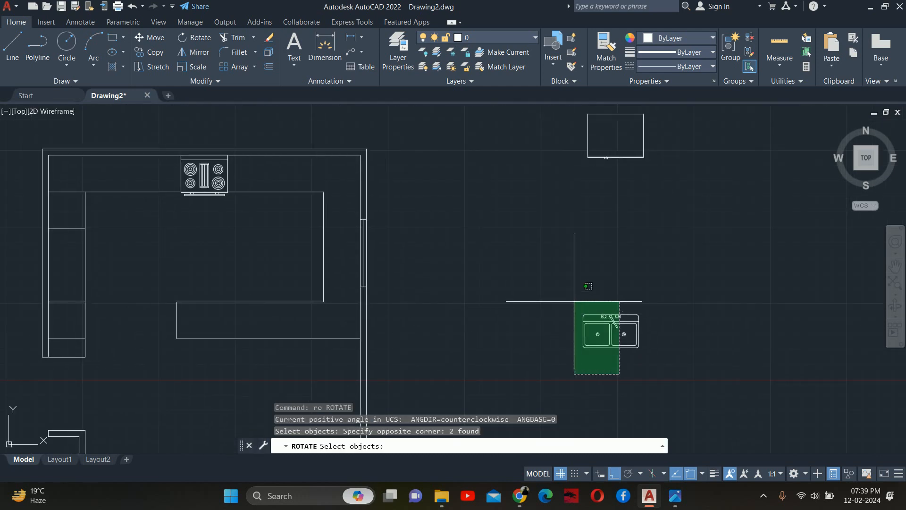
{"action": "left_click", "coordinate": [572, 307]}
{"action": "key", "text": "Return"}
{"action": "left_click", "coordinate": [600, 302]}
{"action": "key", "text": "Escape"}
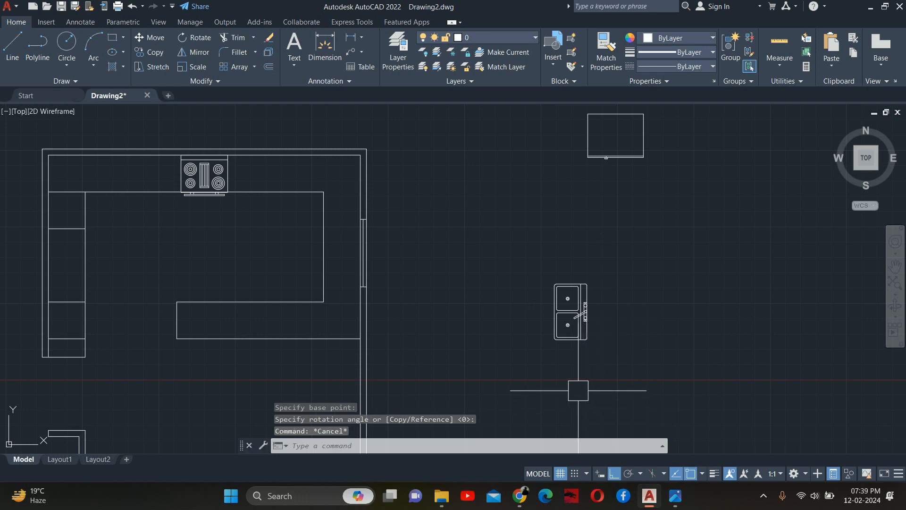
Move the sink with its faucet from its front-edge midpoint to the midpoint of the right counter's front edge
{"action": "key", "text": "Escape"}
{"action": "type", "text": "m"}
{"action": "key", "text": "Return"}
{"action": "left_click", "coordinate": [618, 374]}
{"action": "left_click", "coordinate": [579, 329]}
{"action": "key", "text": "Return"}
{"action": "scroll", "coordinate": [577, 330], "scroll_direction": "up", "scroll_amount": 3}
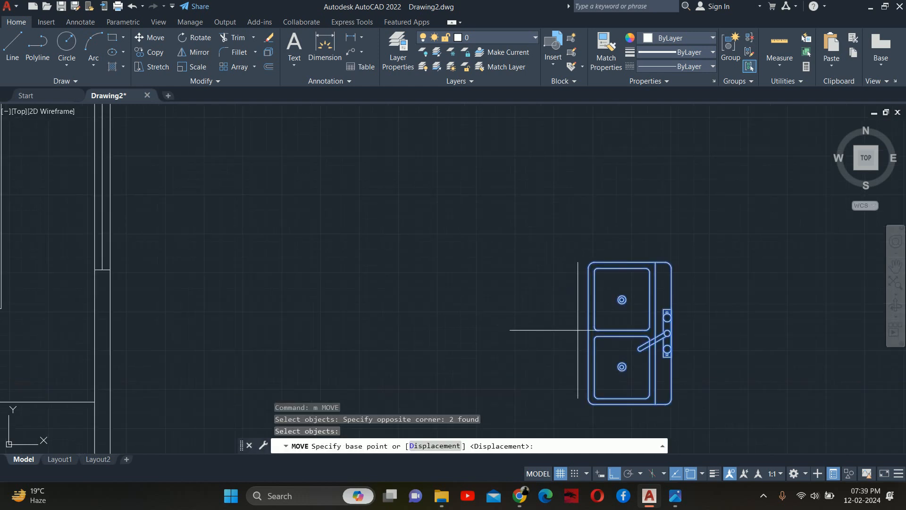
{"action": "left_click", "coordinate": [588, 333]}
{"action": "scroll", "coordinate": [384, 324], "scroll_direction": "down", "scroll_amount": 5}
{"action": "middle_click_drag", "start_coordinate": [348, 283], "coordinate": [432, 304]}
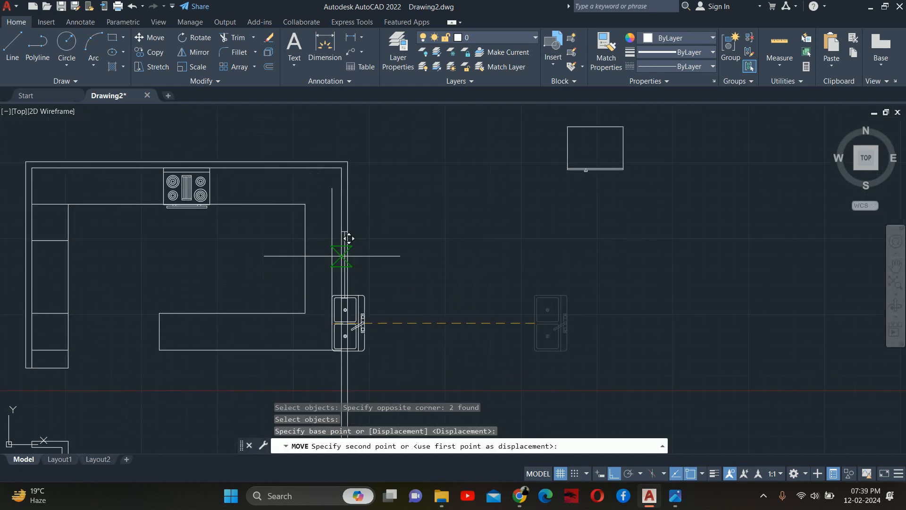
{"action": "left_click", "coordinate": [305, 259]}
{"action": "key", "text": "Escape"}
{"action": "key", "text": "Escape"}
{"action": "key", "text": "Escape"}
Measure the vertical gap between the sink's lower edge and the lower end of the right wall's window
{"action": "scroll", "coordinate": [318, 270], "scroll_direction": "up", "scroll_amount": 2}
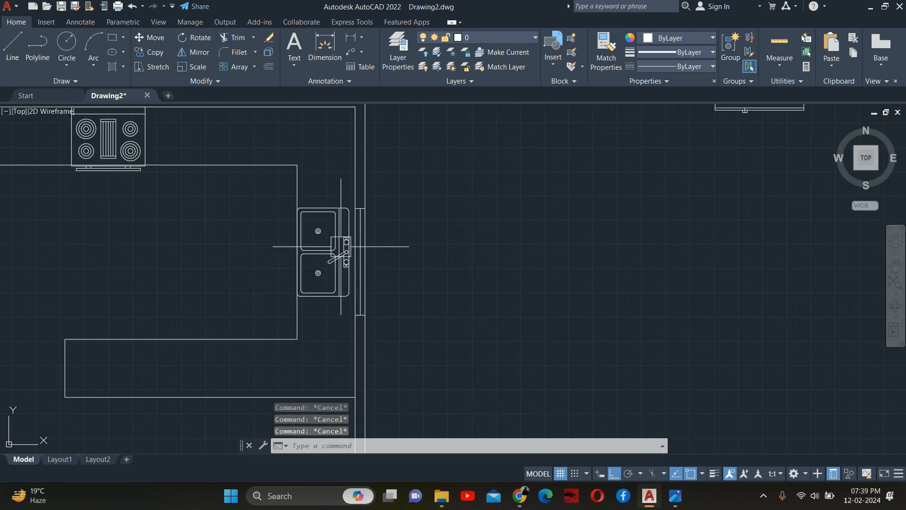
{"action": "middle_click_drag", "start_coordinate": [342, 246], "coordinate": [349, 268]}
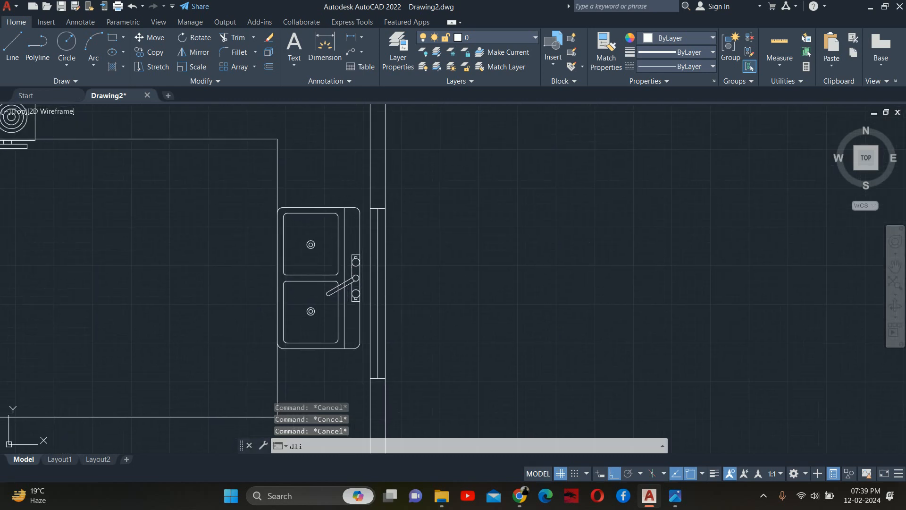
{"action": "key", "text": "Return"}
{"action": "left_click", "coordinate": [323, 348]}
{"action": "key", "text": "Escape"}
{"action": "scroll", "coordinate": [340, 348], "scroll_direction": "up", "scroll_amount": 2}
{"action": "key", "text": "Return"}
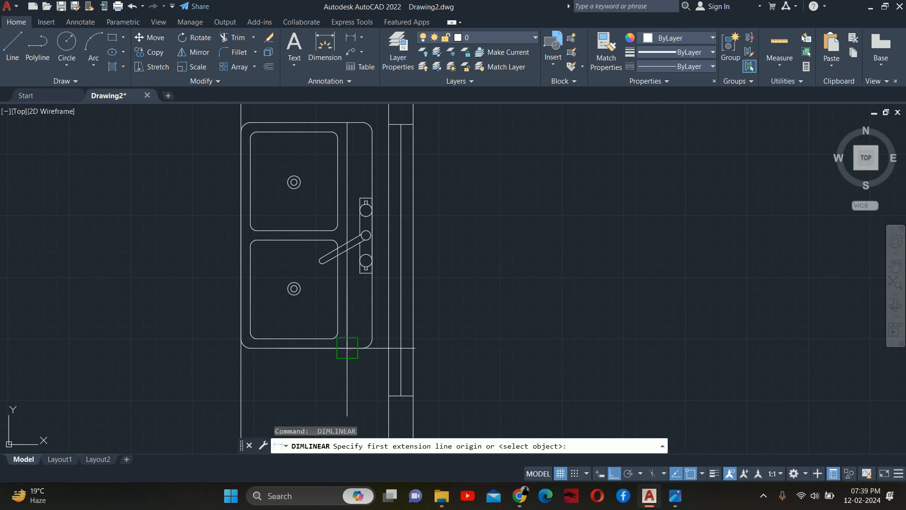
{"action": "left_click", "coordinate": [347, 347]}
{"action": "left_click", "coordinate": [389, 348]}
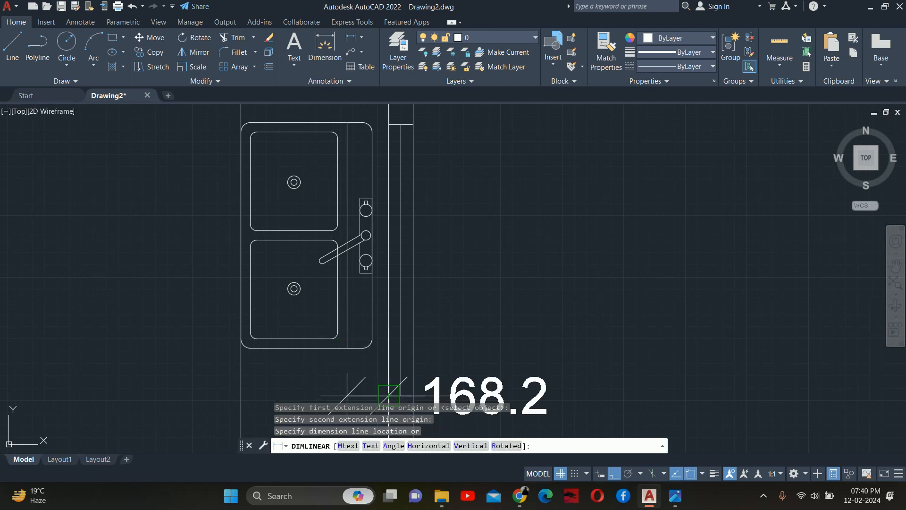
{"action": "scroll", "coordinate": [526, 306], "scroll_direction": "down", "scroll_amount": 2}
{"action": "scroll", "coordinate": [465, 200], "scroll_direction": "up", "scroll_amount": 3}
{"action": "key", "text": "Escape"}
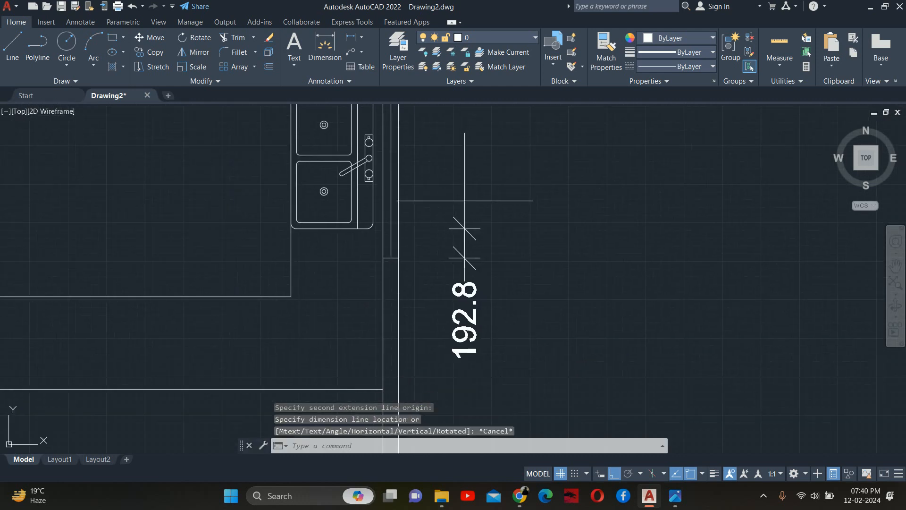
{"action": "scroll", "coordinate": [465, 201], "scroll_direction": "down", "scroll_amount": 3}
{"action": "scroll", "coordinate": [447, 241], "scroll_direction": "up", "scroll_amount": 2}
{"action": "type", "text": "m"}
{"action": "key", "text": "Return"}
{"action": "key", "text": "Escape"}
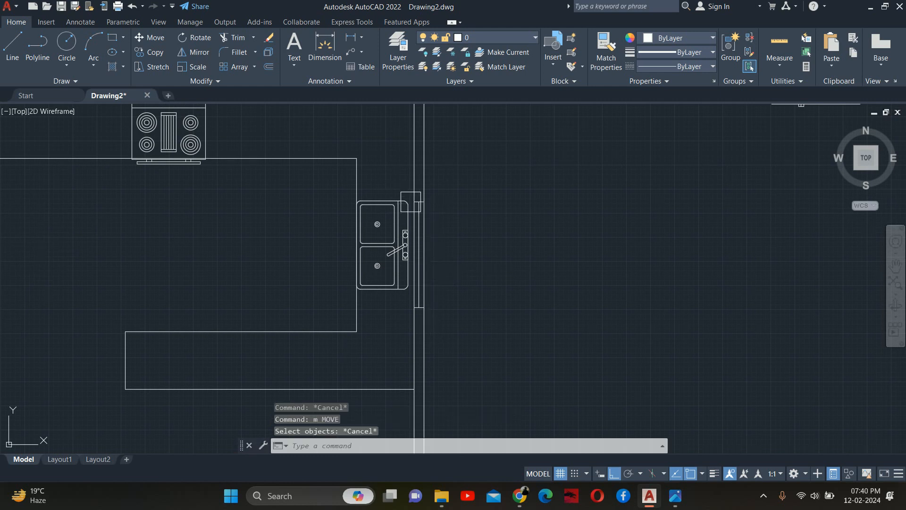
{"action": "scroll", "coordinate": [416, 203], "scroll_direction": "up", "scroll_amount": 4}
{"action": "key", "text": "Escape"}
{"action": "key", "text": "Escape"}
{"action": "key", "text": "Escape"}
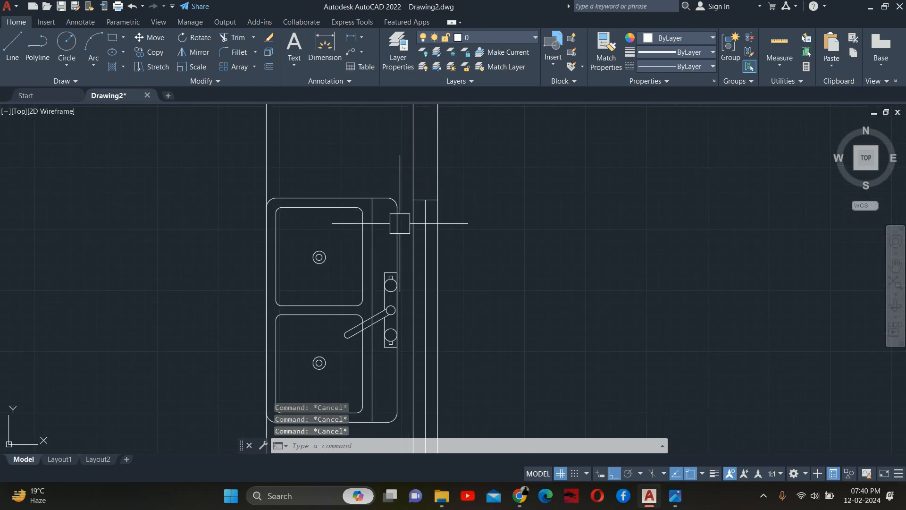
Draw a horizontal line from the midpoint of the sink's front edge out past the right wall
{"action": "type", "text": "l"}
{"action": "key", "text": "Return"}
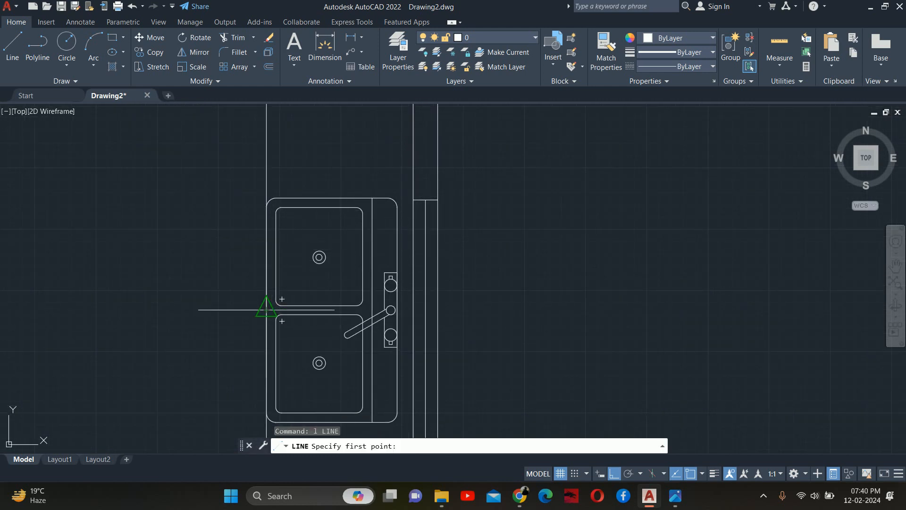
{"action": "left_click", "coordinate": [266, 310]}
{"action": "left_click", "coordinate": [578, 310]}
{"action": "key", "text": "Escape"}
{"action": "key", "text": "Escape"}
{"action": "key", "text": "Escape"}
Delete the existing window's end lines and middle line in the right wall
{"action": "scroll", "coordinate": [472, 206], "scroll_direction": "down", "scroll_amount": 4}
{"action": "left_click", "coordinate": [432, 183]}
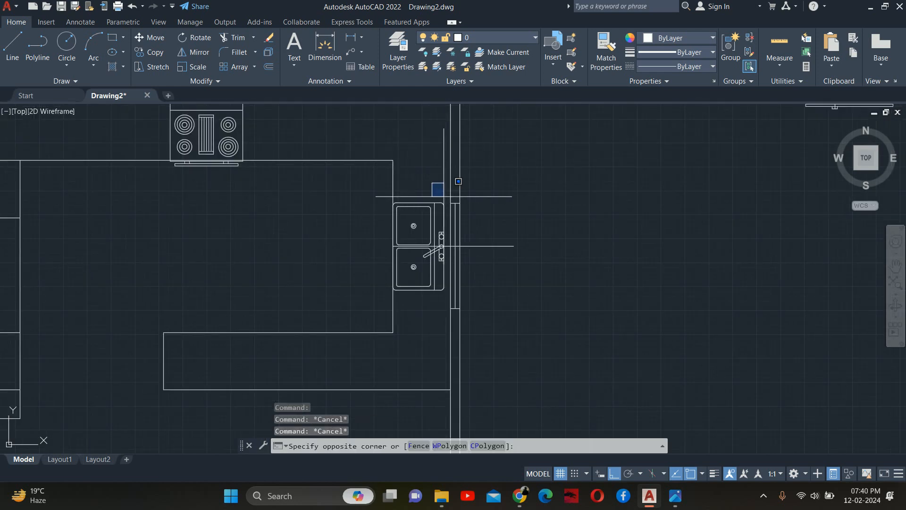
{"action": "left_click", "coordinate": [521, 349]}
{"action": "key", "text": "Delete"}
{"action": "middle_click_drag", "start_coordinate": [456, 275], "coordinate": [456, 306]}
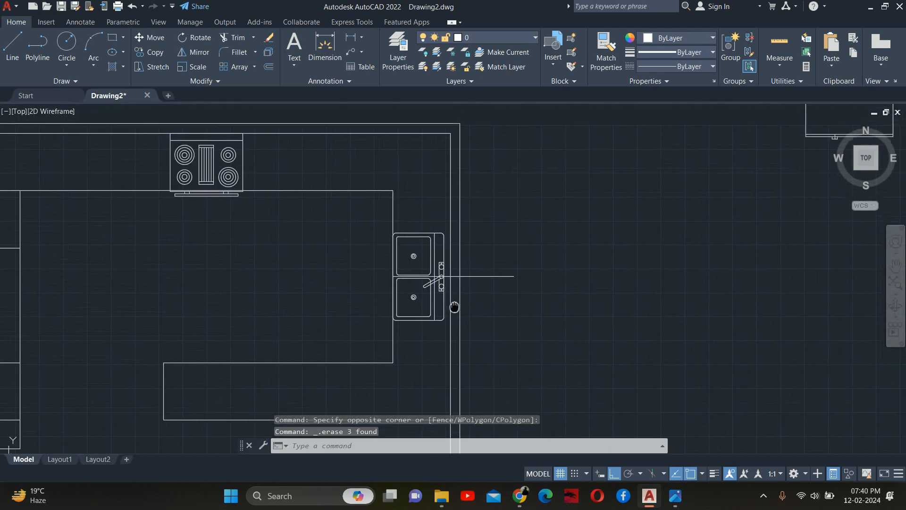
Offset the sink's centre line by 550 both upward and downward
{"action": "type", "text": "o"}
{"action": "key", "text": "Return"}
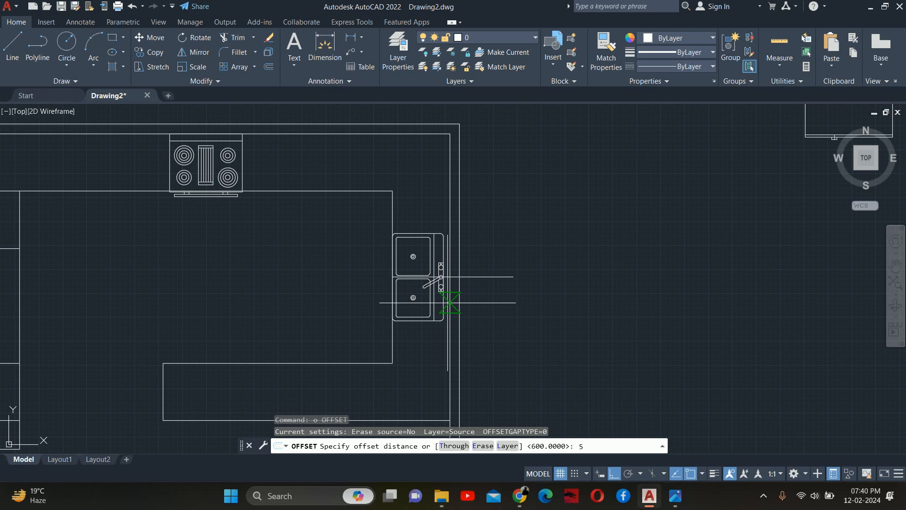
{"action": "type", "text": "55"}
{"action": "key", "text": "Return"}
{"action": "left_click", "coordinate": [477, 277]}
{"action": "left_click", "coordinate": [491, 264]}
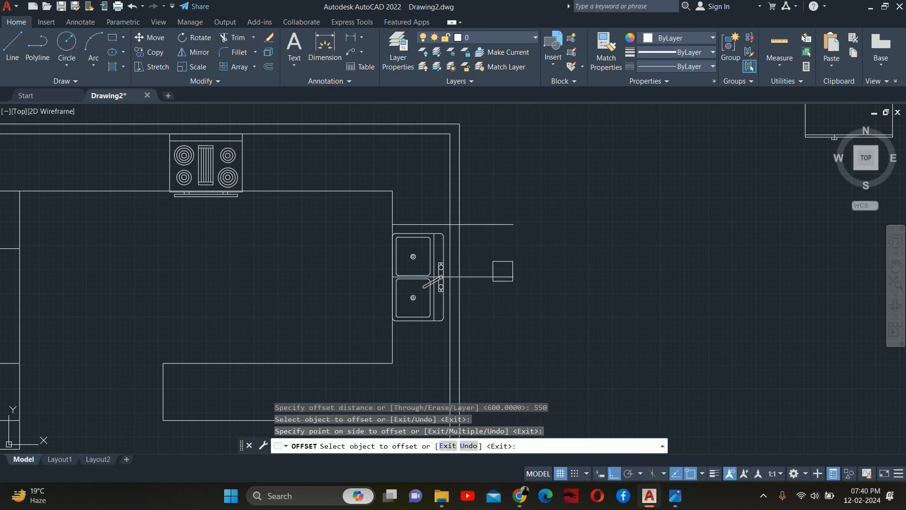
{"action": "left_click", "coordinate": [500, 276]}
{"action": "left_click", "coordinate": [493, 311]}
{"action": "key", "text": "Escape"}
{"action": "key", "text": "Escape"}
Trim the two offset lines to the right wall's thickness and delete the sink's centre line
{"action": "type", "text": "tr"}
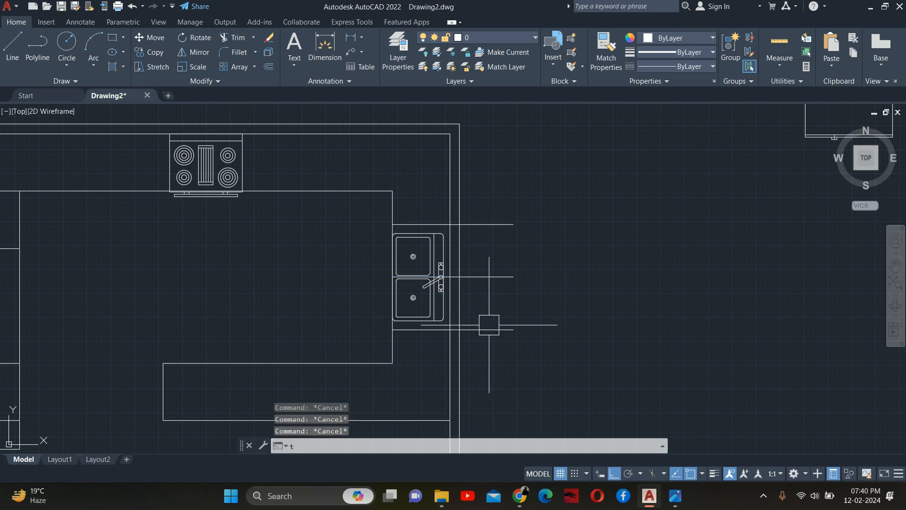
{"action": "key", "text": "Return"}
{"action": "left_click", "coordinate": [493, 333]}
{"action": "left_click_drag", "start_coordinate": [488, 241], "coordinate": [481, 208]}
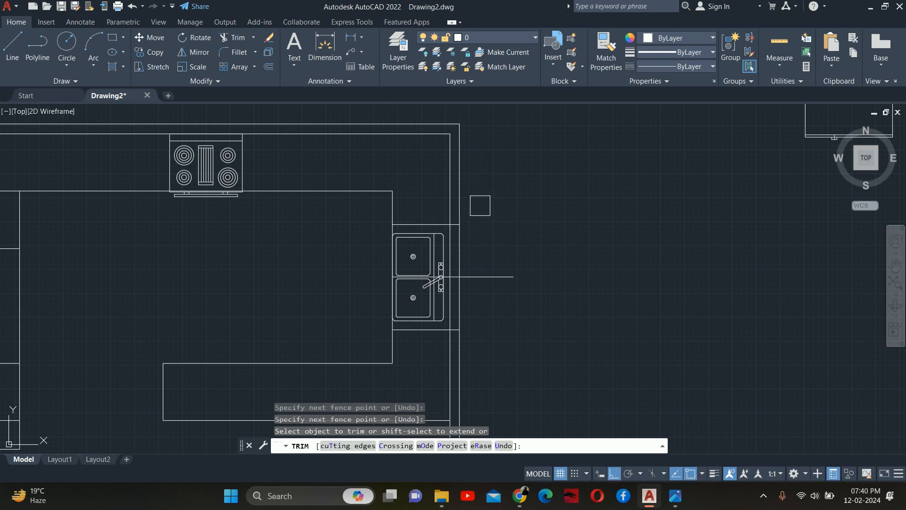
{"action": "left_click", "coordinate": [426, 215]}
{"action": "key", "text": "Escape"}
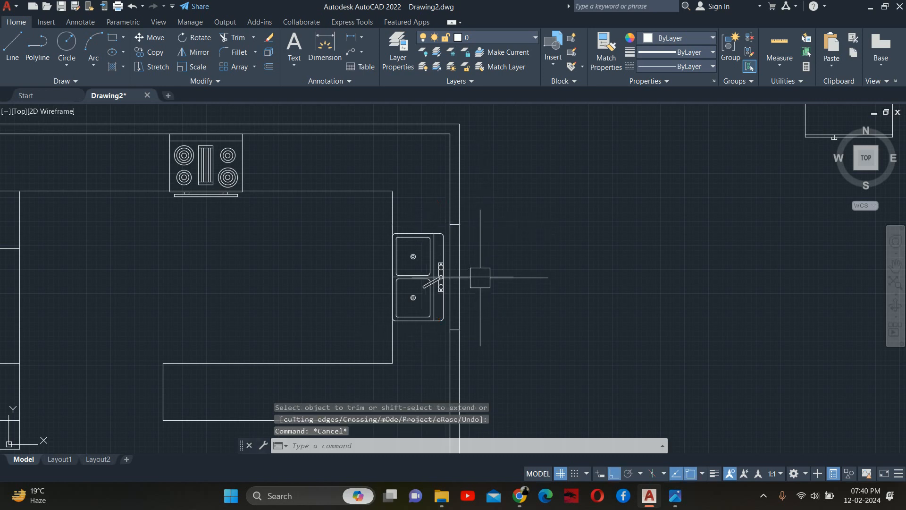
{"action": "left_click", "coordinate": [482, 276]}
{"action": "key", "text": "Delete"}
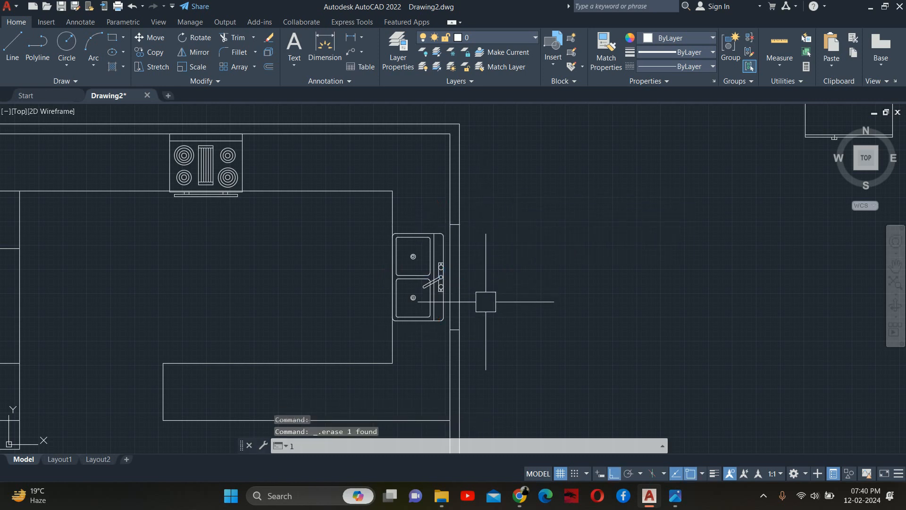
Draw the window's middle line in the right wall between the midpoints of its two end lines
{"action": "key", "text": "Return"}
{"action": "scroll", "coordinate": [460, 229], "scroll_direction": "up", "scroll_amount": 3}
{"action": "left_click", "coordinate": [444, 214]}
{"action": "middle_click_drag", "start_coordinate": [439, 344], "coordinate": [427, 284]}
{"action": "key", "text": "Escape"}
{"action": "key", "text": "Escape"}
{"action": "key", "text": "Escape"}
{"action": "scroll", "coordinate": [501, 289], "scroll_direction": "down", "scroll_amount": 4}
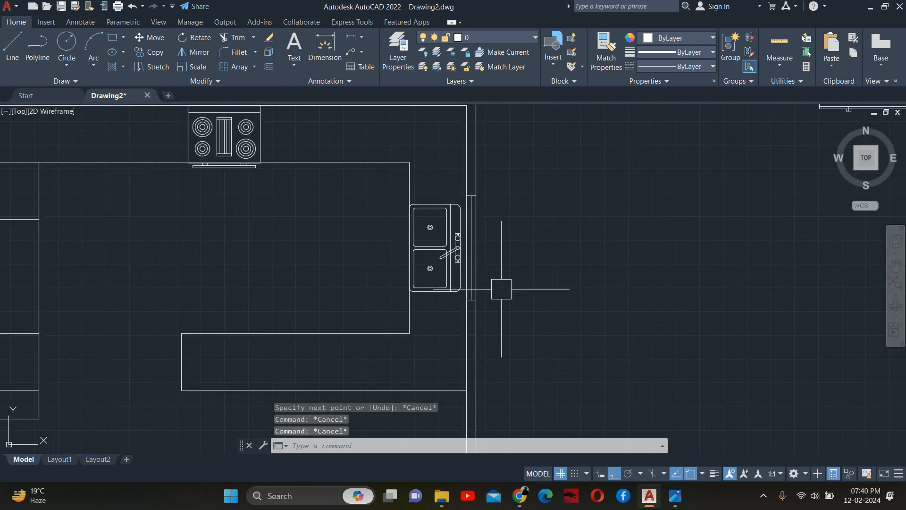
{"action": "key", "text": "Escape"}
Measure the width of the range block on the upper counter
{"action": "middle_click_drag", "start_coordinate": [463, 310], "coordinate": [596, 318]}
{"action": "scroll", "coordinate": [517, 303], "scroll_direction": "down", "scroll_amount": 2}
{"action": "middle_click_drag", "start_coordinate": [478, 235], "coordinate": [455, 254]}
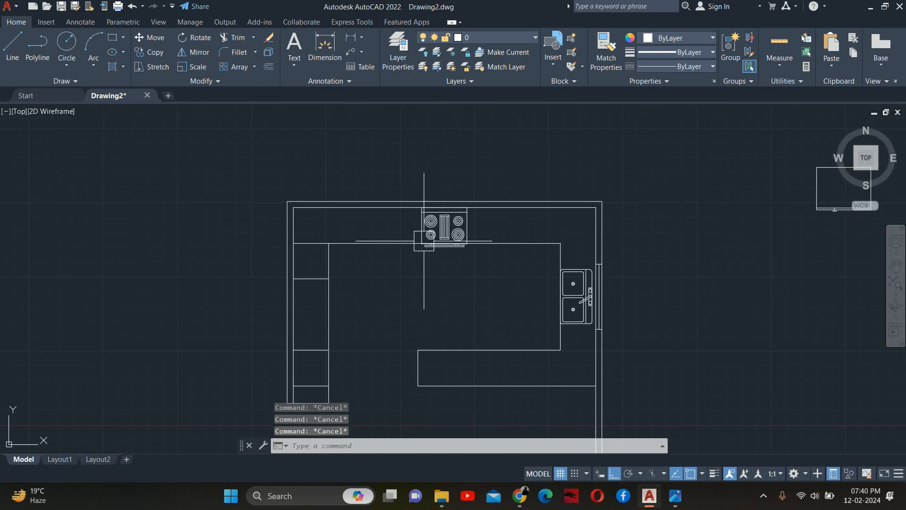
{"action": "scroll", "coordinate": [438, 226], "scroll_direction": "up", "scroll_amount": 4}
{"action": "type", "text": "dli"}
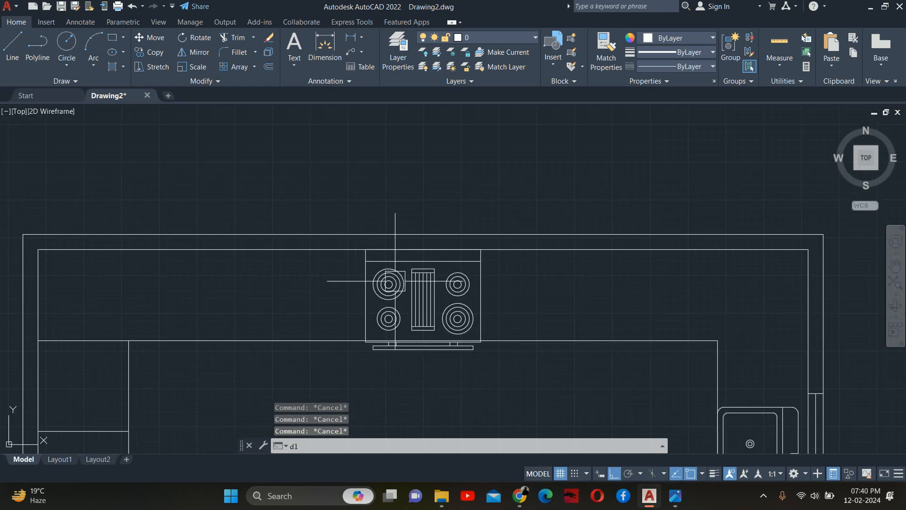
{"action": "key", "text": "Return"}
{"action": "scroll", "coordinate": [369, 270], "scroll_direction": "up", "scroll_amount": 3}
{"action": "left_click", "coordinate": [362, 252]}
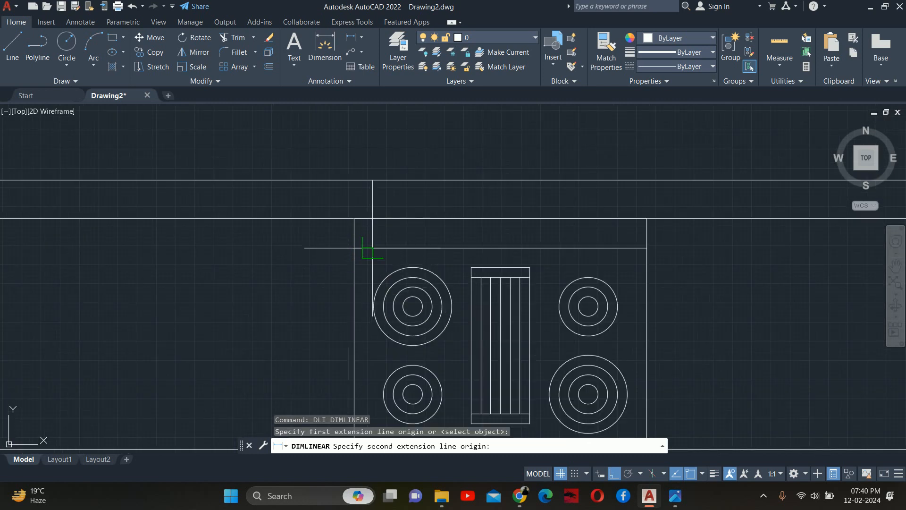
{"action": "key", "text": "Escape"}
{"action": "key", "text": "Return"}
{"action": "key", "text": "Return"}
{"action": "left_click", "coordinate": [437, 247]}
{"action": "scroll", "coordinate": [437, 233], "scroll_direction": "down", "scroll_amount": 5}
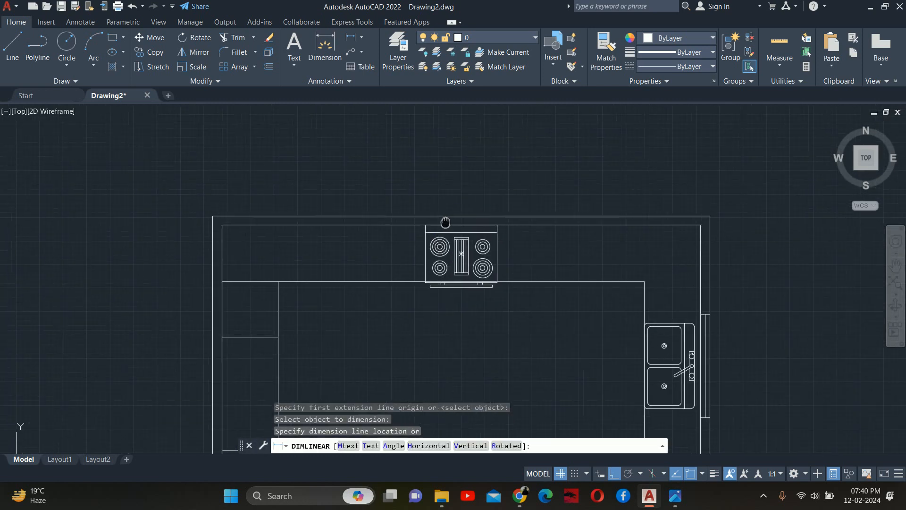
{"action": "middle_click_drag", "start_coordinate": [437, 163], "coordinate": [437, 239]}
{"action": "scroll", "coordinate": [459, 272], "scroll_direction": "up", "scroll_amount": 2}
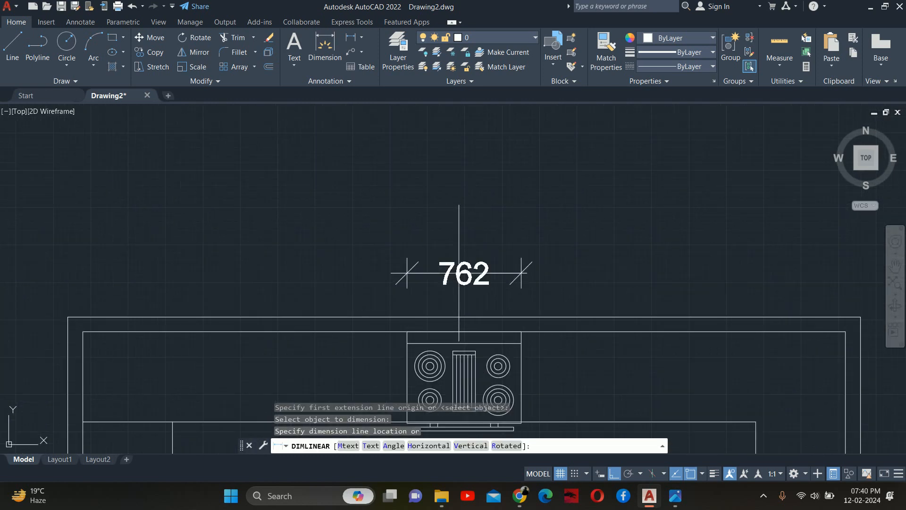
{"action": "key", "text": "Escape"}
{"action": "key", "text": "Escape"}
{"action": "key", "text": "Escape"}
{"action": "key", "text": "Escape"}
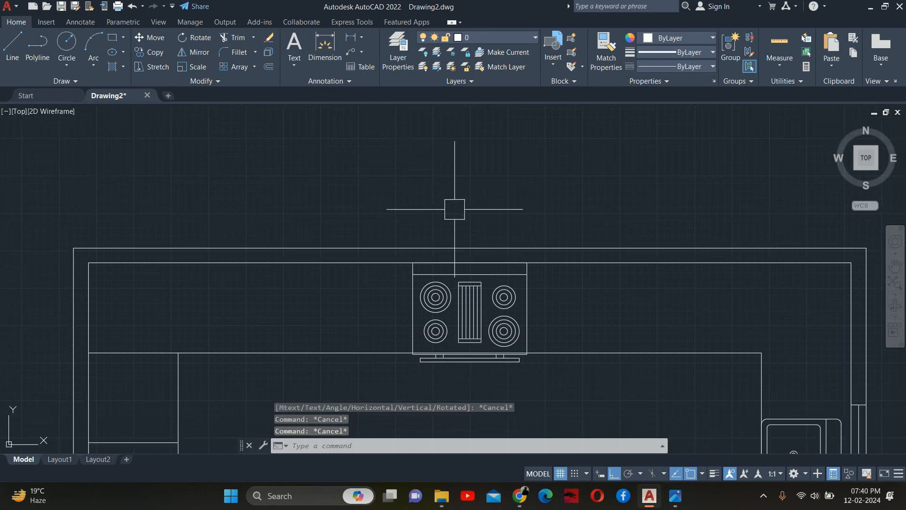
{"action": "scroll", "coordinate": [460, 269], "scroll_direction": "down", "scroll_amount": 4}
{"action": "middle_click_drag", "start_coordinate": [502, 308], "coordinate": [536, 248]}
{"action": "scroll", "coordinate": [493, 291], "scroll_direction": "down", "scroll_amount": 2}
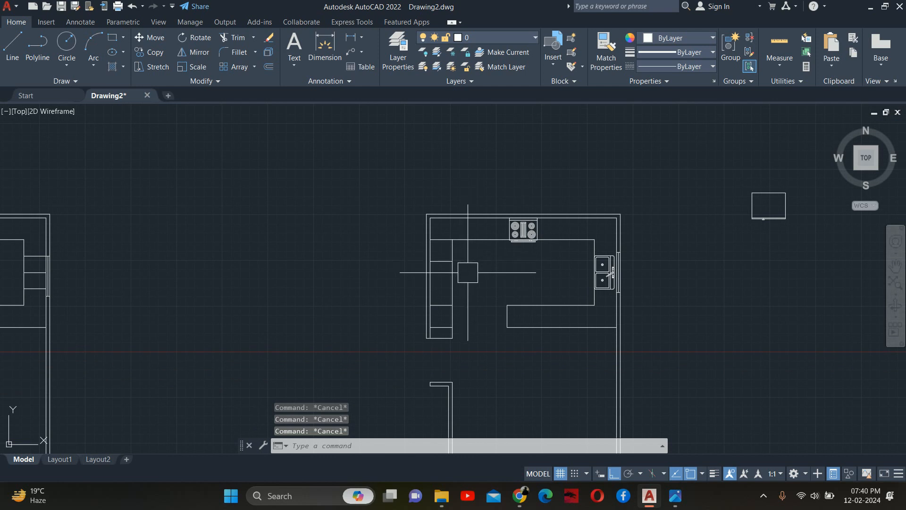
{"action": "scroll", "coordinate": [515, 230], "scroll_direction": "up", "scroll_amount": 4}
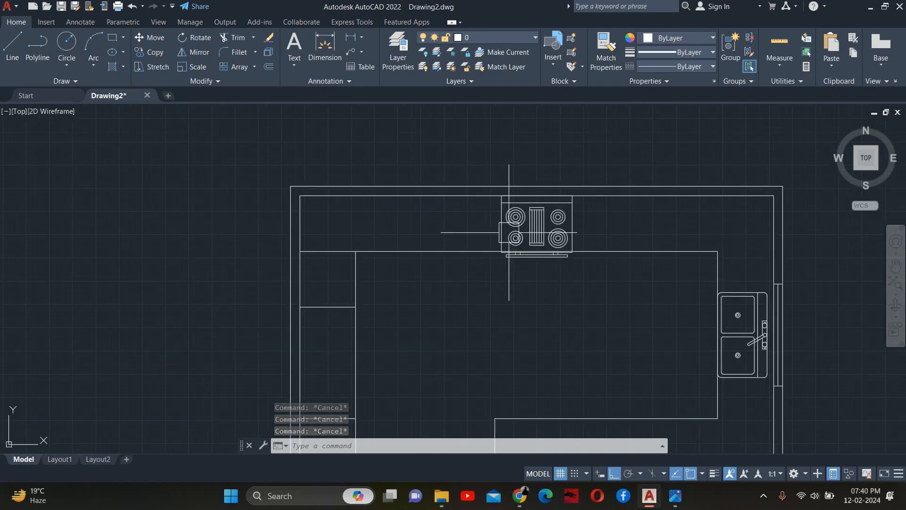
Add the multiline text "Micro wave Unit" with height 50 in the left counter's uppermost cabinet below the upper counter
{"action": "type", "text": "t"}
{"action": "key", "text": "Return"}
{"action": "scroll", "coordinate": [355, 282], "scroll_direction": "up", "scroll_amount": 6}
{"action": "left_click", "coordinate": [183, 226]}
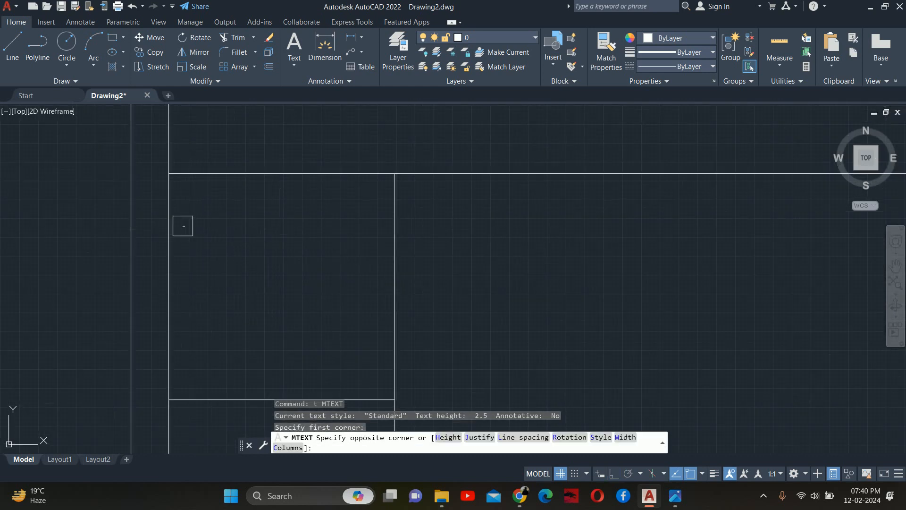
{"action": "left_click", "coordinate": [357, 361]}
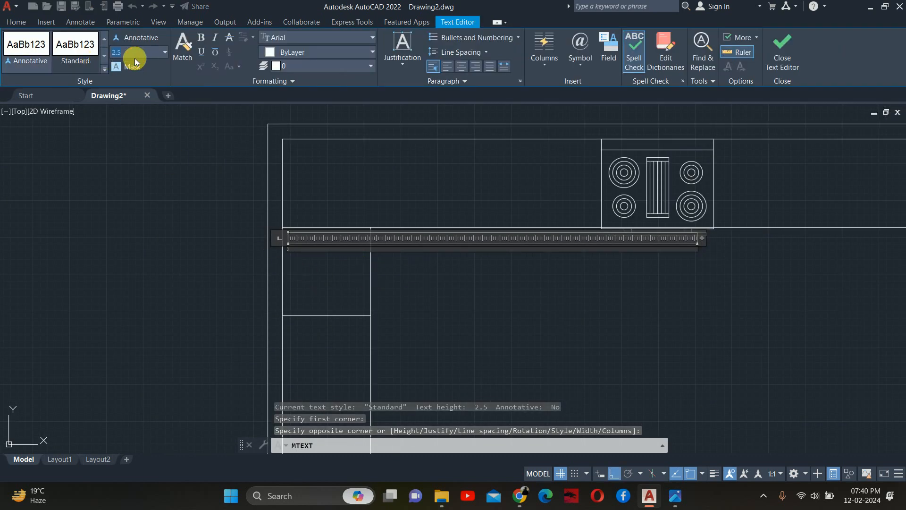
{"action": "key", "text": "Return"}
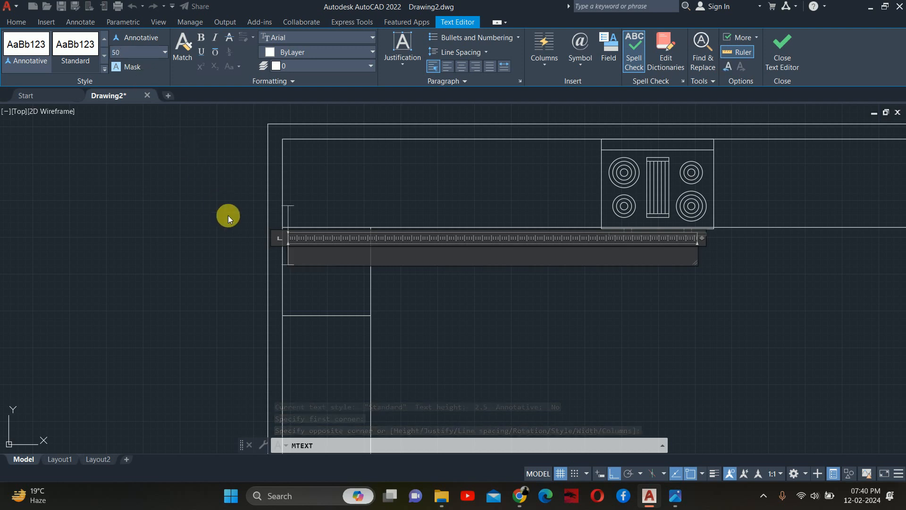
{"action": "type", "text": "Micro"}
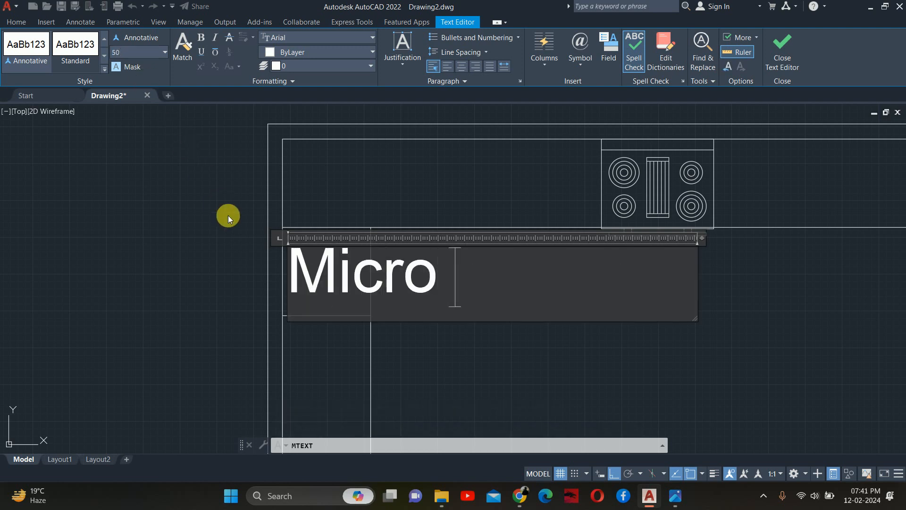
{"action": "type", "text": " wave Unit"}
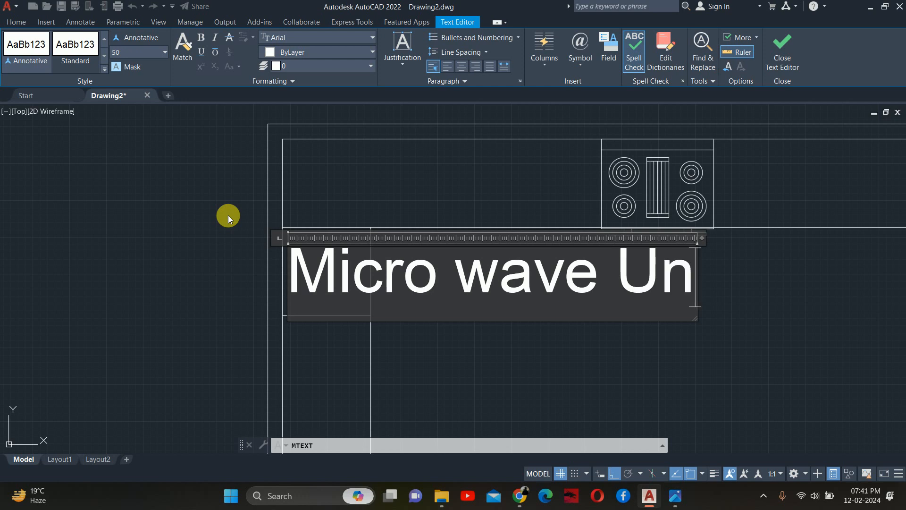
{"action": "left_click", "coordinate": [201, 208]}
{"action": "key", "text": "Escape"}
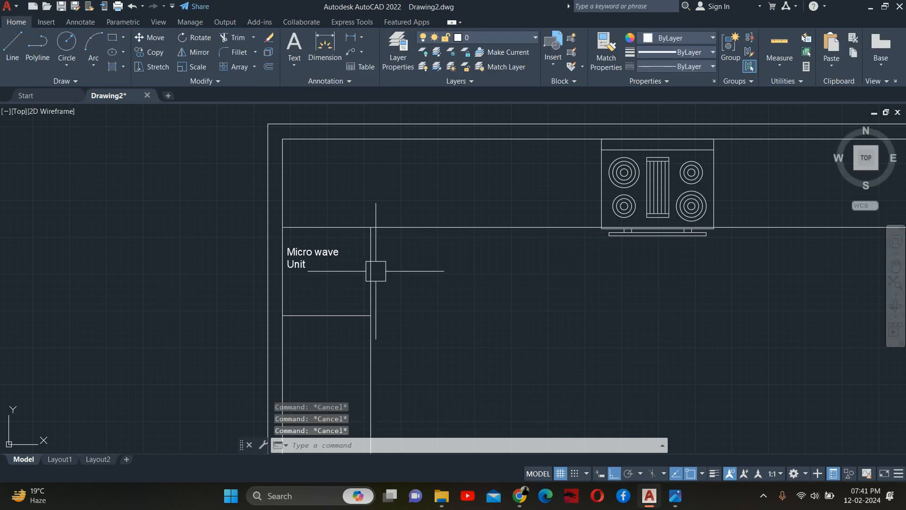
Move the "Micro wave Unit" text slightly down and to the right, towards the middle of its cabinet
{"action": "type", "text": "m"}
{"action": "key", "text": "Return"}
{"action": "left_click", "coordinate": [334, 265]}
{"action": "key", "text": "Return"}
{"action": "left_click", "coordinate": [545, 298]}
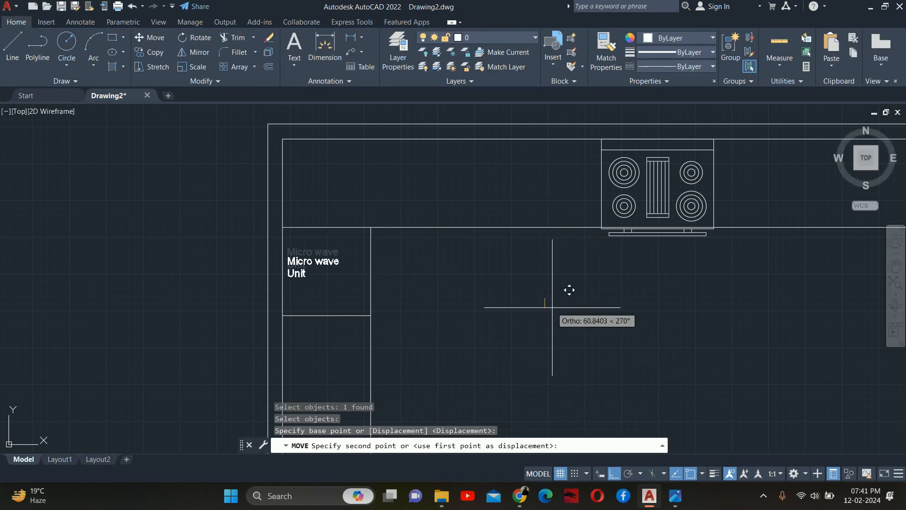
{"action": "left_click", "coordinate": [555, 309]}
{"action": "key", "text": "Return"}
{"action": "left_click", "coordinate": [346, 274]}
{"action": "key", "text": "Return"}
{"action": "left_click", "coordinate": [492, 326]}
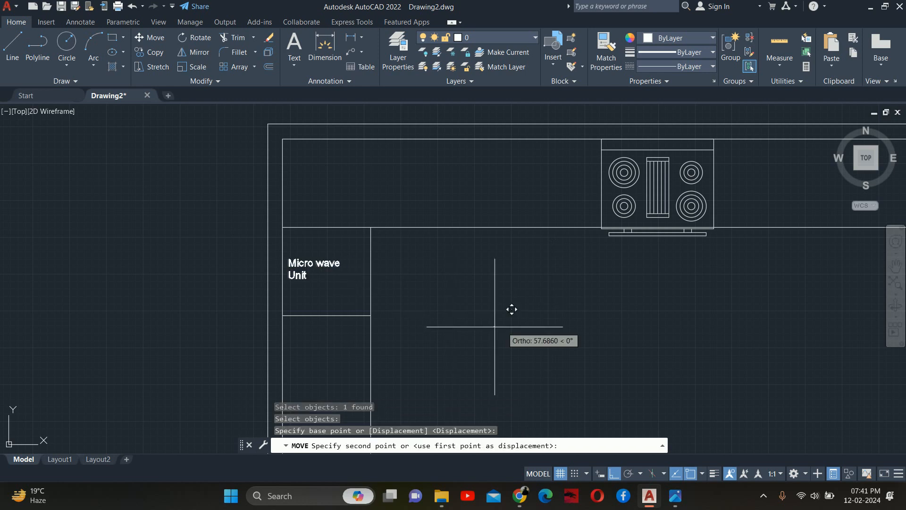
{"action": "left_click", "coordinate": [505, 327]}
{"action": "key", "text": "Escape"}
{"action": "key", "text": "Escape"}
{"action": "key", "text": "Escape"}
Rotate the refrigerator block beside the plan about its back edge's midpoint so that its door faces right
{"action": "scroll", "coordinate": [534, 326], "scroll_direction": "down", "scroll_amount": 5}
{"action": "middle_click_drag", "start_coordinate": [598, 310], "coordinate": [340, 252]}
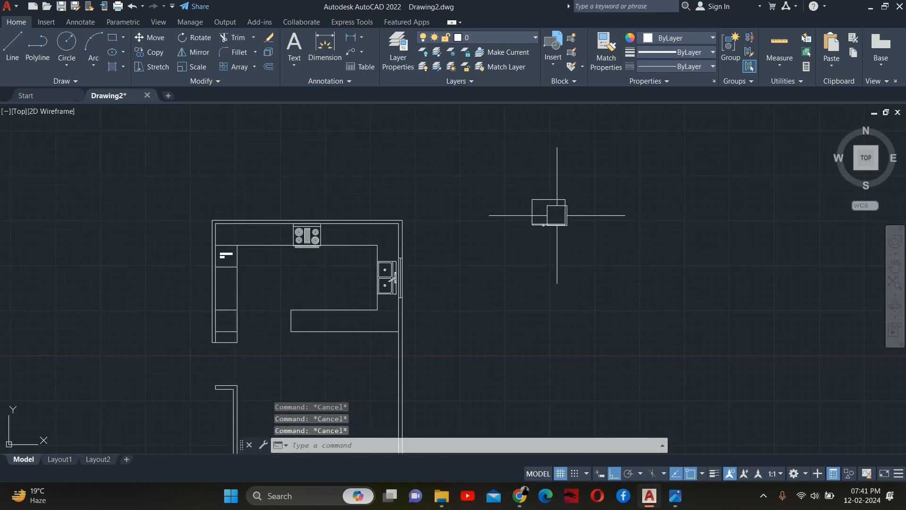
{"action": "type", "text": "ro"}
{"action": "key", "text": "Return"}
{"action": "left_click", "coordinate": [560, 225]}
{"action": "key", "text": "Return"}
{"action": "scroll", "coordinate": [550, 190], "scroll_direction": "up", "scroll_amount": 2}
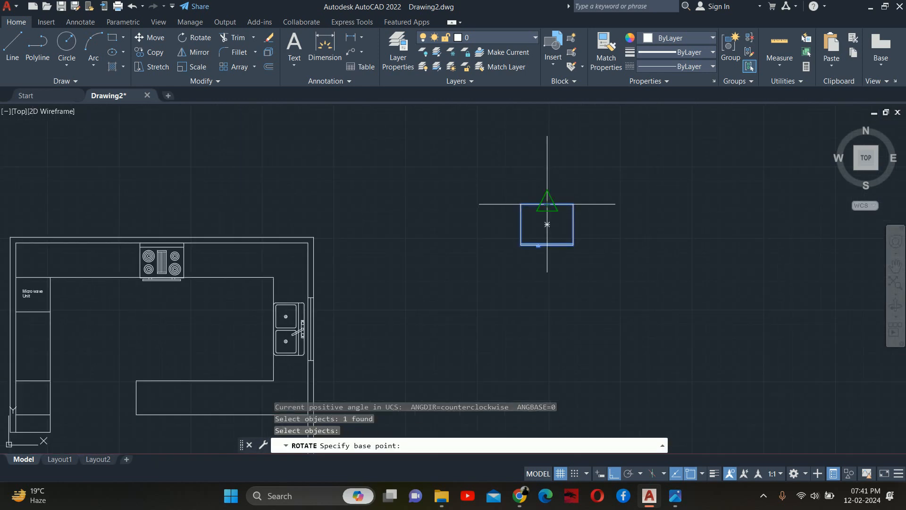
{"action": "left_click", "coordinate": [547, 204]}
{"action": "left_click", "coordinate": [521, 124]}
{"action": "key", "text": "Escape"}
{"action": "key", "text": "Escape"}
Move the refrigerator block by its back midpoint to the point midway between the opening's two corners on the left wall
{"action": "scroll", "coordinate": [543, 215], "scroll_direction": "down", "scroll_amount": 2}
{"action": "middle_click_drag", "start_coordinate": [543, 214], "coordinate": [484, 227]}
{"action": "type", "text": "m"}
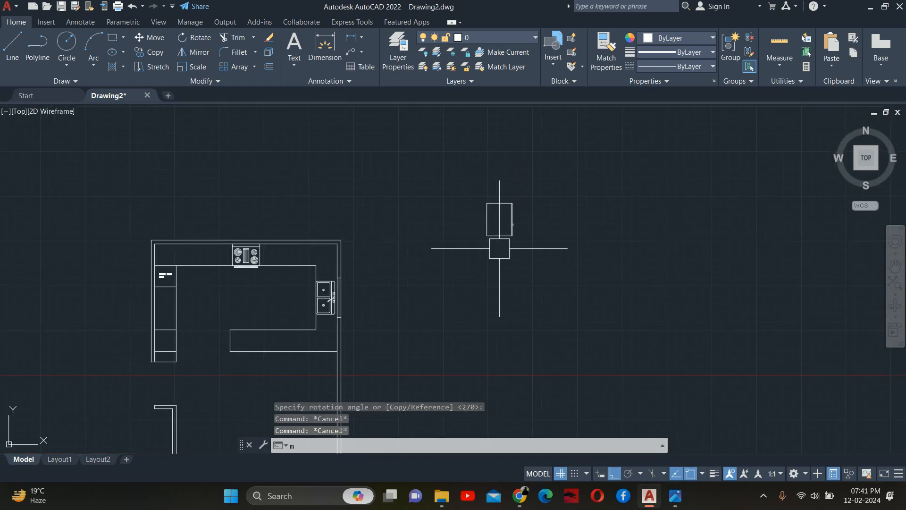
{"action": "key", "text": "Return"}
{"action": "left_click", "coordinate": [490, 236]}
{"action": "key", "text": "Return"}
{"action": "scroll", "coordinate": [488, 236], "scroll_direction": "up", "scroll_amount": 3}
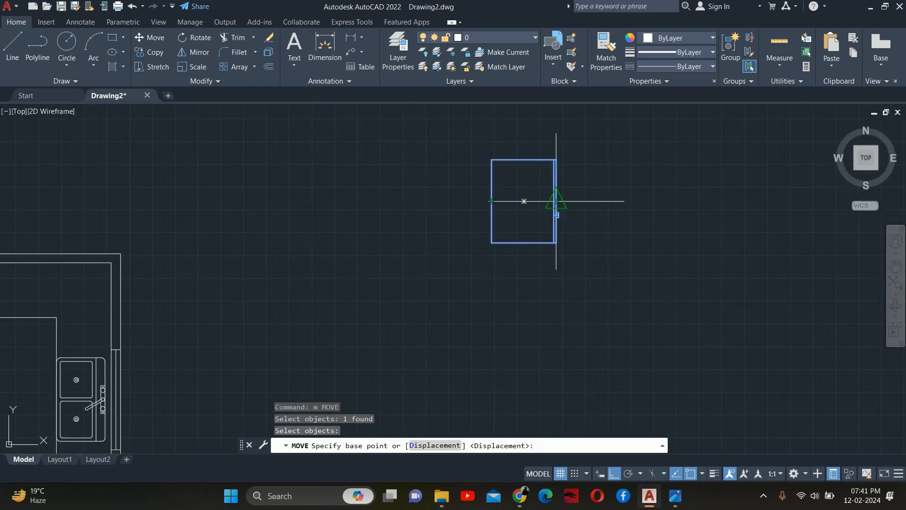
{"action": "scroll", "coordinate": [556, 201], "scroll_direction": "up", "scroll_amount": 4}
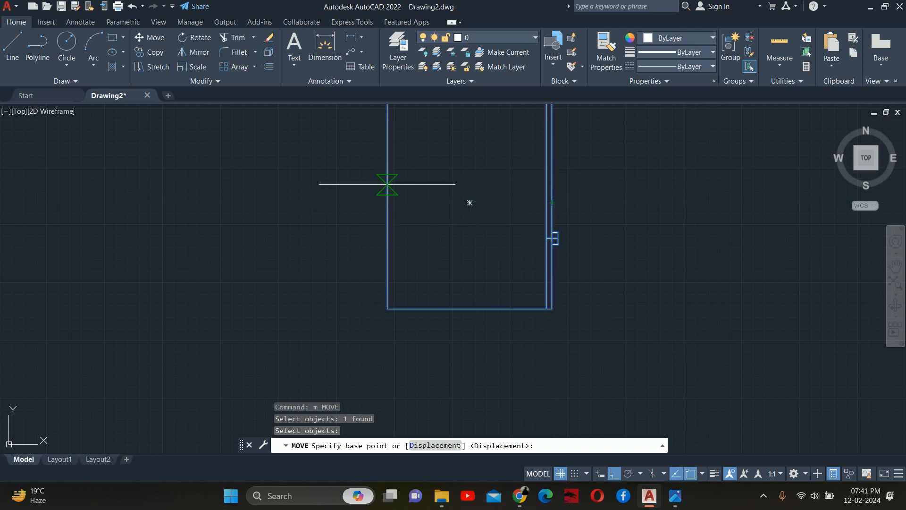
{"action": "left_click", "coordinate": [387, 203]}
{"action": "scroll", "coordinate": [319, 257], "scroll_direction": "down", "scroll_amount": 7}
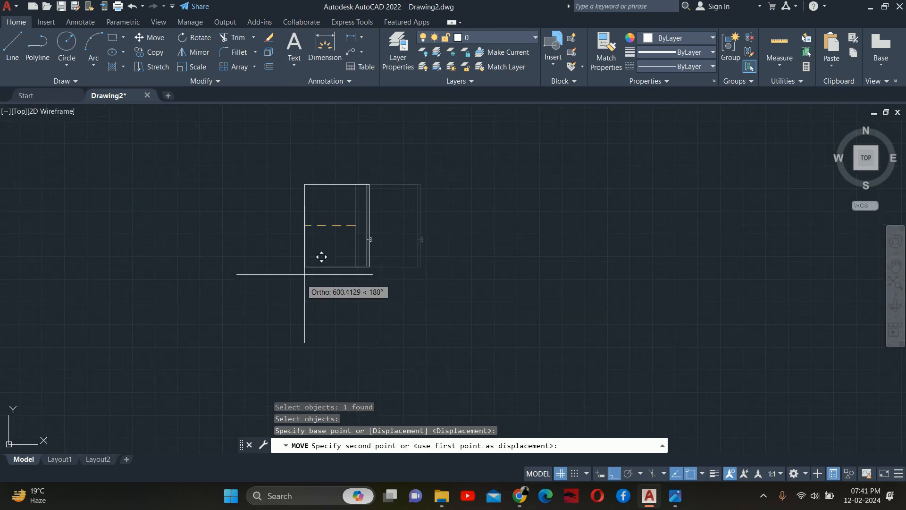
{"action": "scroll", "coordinate": [336, 203], "scroll_direction": "up", "scroll_amount": 6}
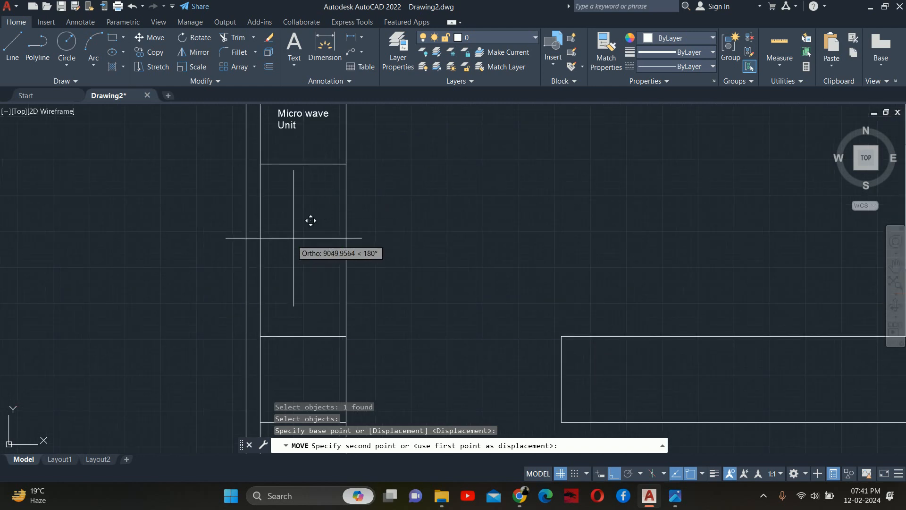
{"action": "type", "text": "m"}
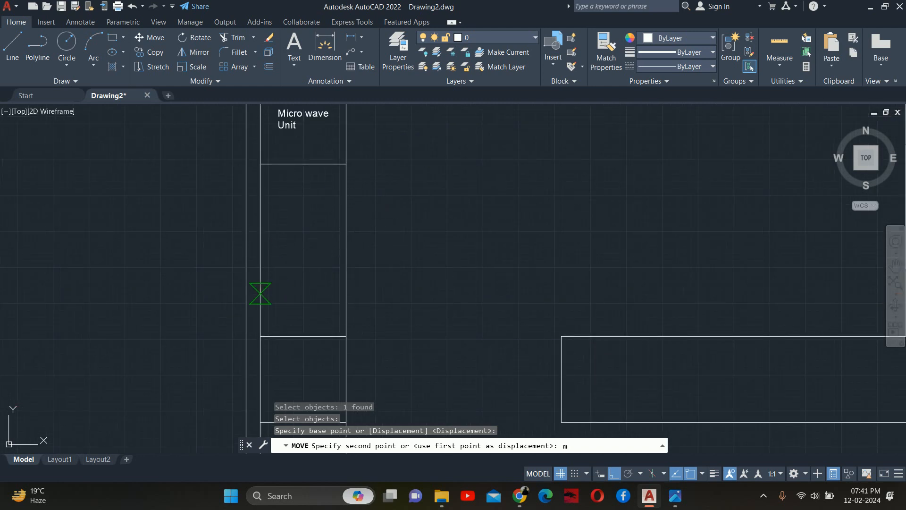
{"action": "type", "text": "tp"}
{"action": "key", "text": "Return"}
{"action": "left_click", "coordinate": [279, 288]}
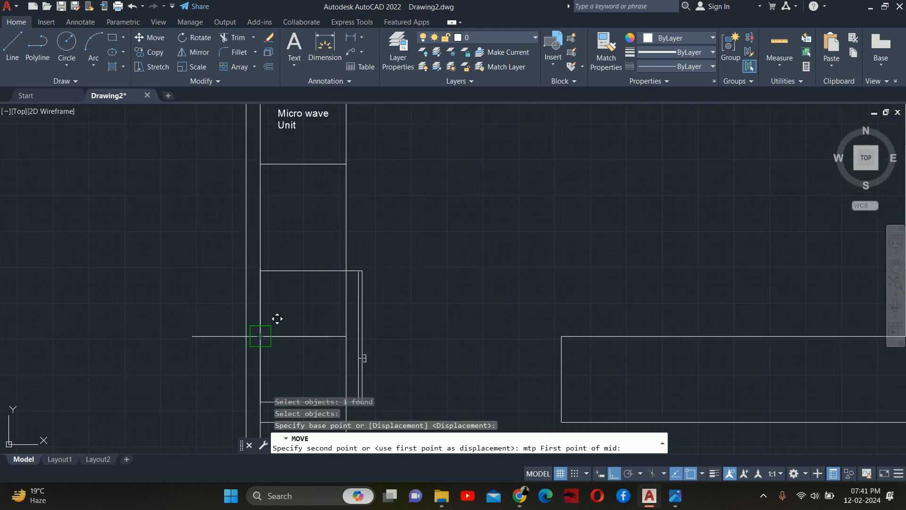
{"action": "key", "text": "Escape"}
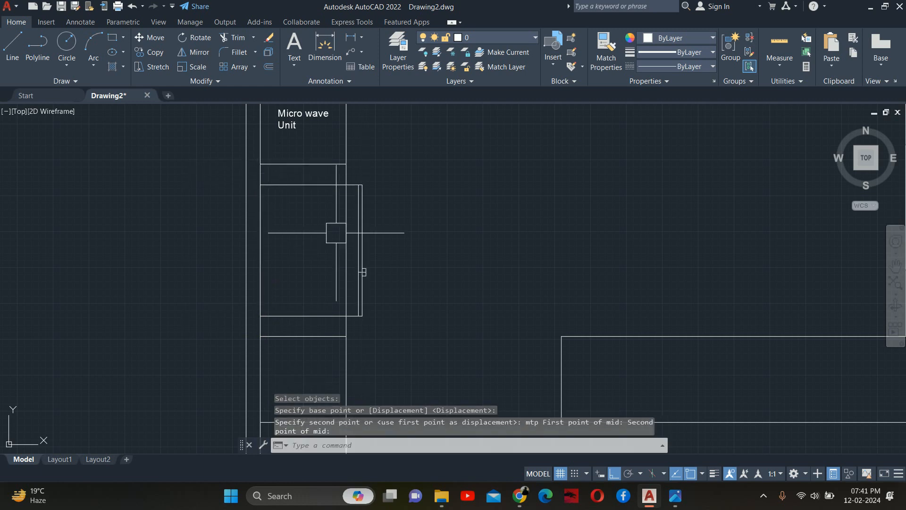
{"action": "key", "text": "Escape"}
{"action": "key", "text": "Escape"}
Trim the left counter's front line away where it crosses the refrigerator opening
{"action": "type", "text": "tr"}
{"action": "key", "text": "Return"}
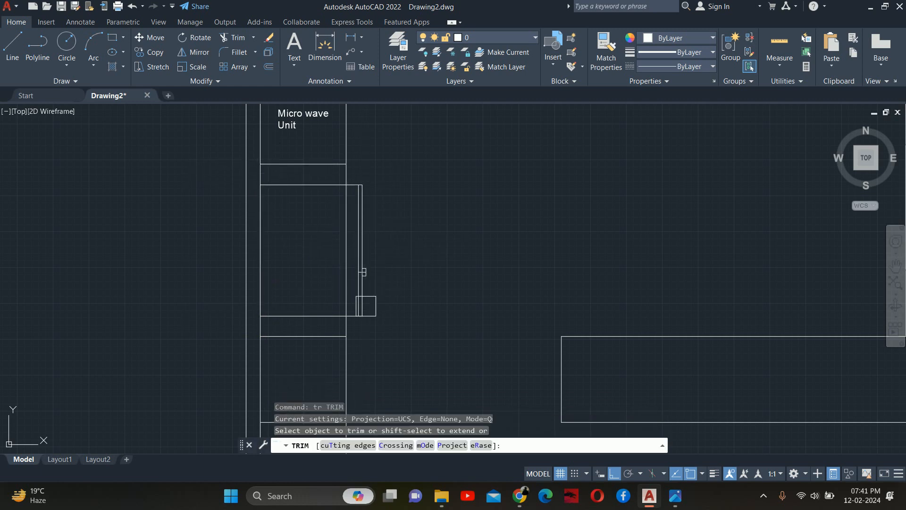
{"action": "left_click", "coordinate": [354, 318]}
{"action": "scroll", "coordinate": [353, 319], "scroll_direction": "up", "scroll_amount": 6}
{"action": "left_click", "coordinate": [333, 322]}
{"action": "scroll", "coordinate": [330, 289], "scroll_direction": "down", "scroll_amount": 4}
{"action": "left_click", "coordinate": [327, 261]}
{"action": "left_click", "coordinate": [327, 255]}
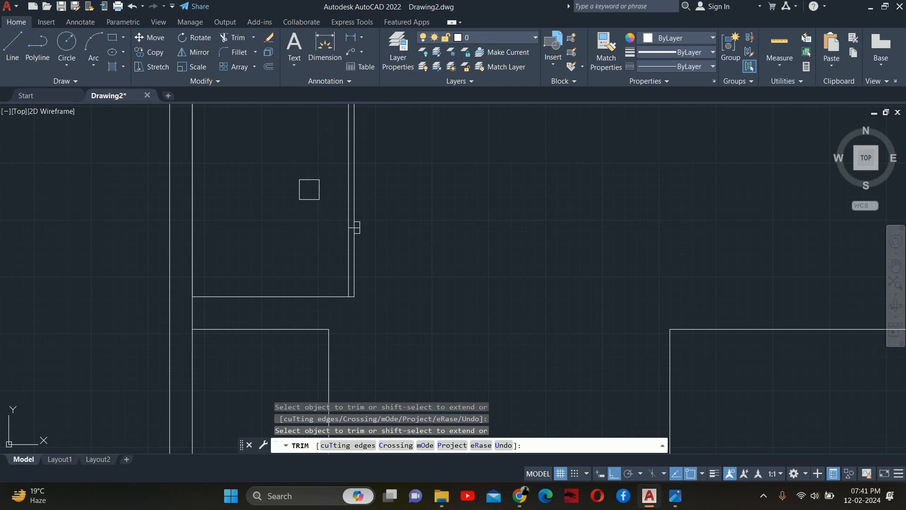
{"action": "scroll", "coordinate": [318, 304], "scroll_direction": "down", "scroll_amount": 4}
{"action": "scroll", "coordinate": [333, 250], "scroll_direction": "up", "scroll_amount": 5}
{"action": "scroll", "coordinate": [322, 271], "scroll_direction": "down", "scroll_amount": 4}
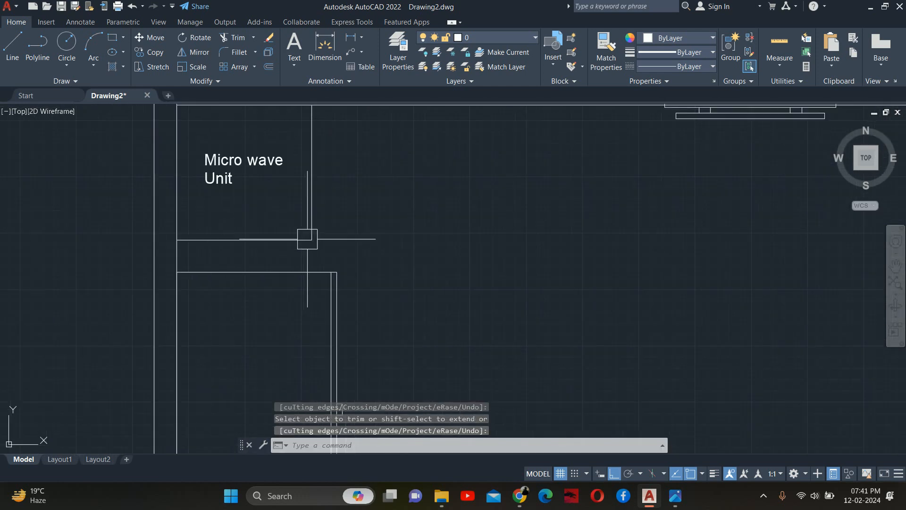
{"action": "key", "text": "Escape"}
{"action": "key", "text": "Escape"}
{"action": "left_click", "coordinate": [344, 267]}
{"action": "key", "text": "Escape"}
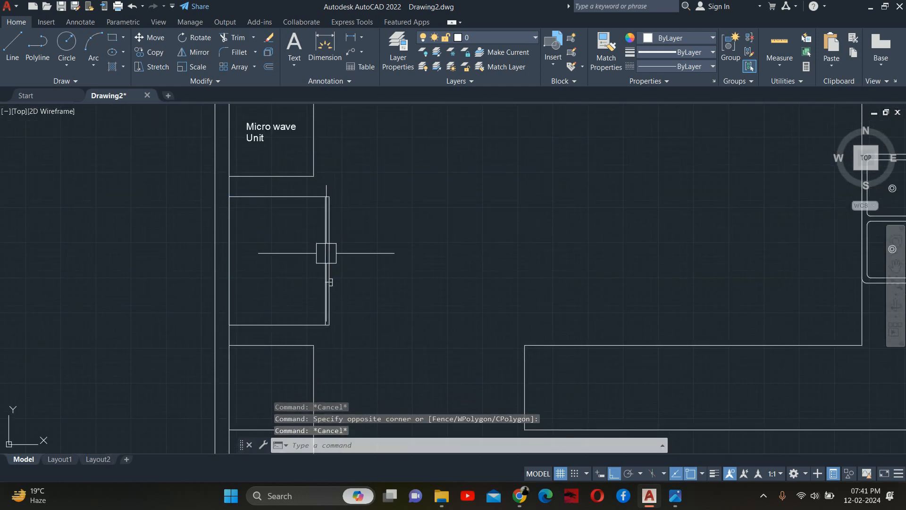
Open the "Refrigerator-2 door - 36 in top" block definition for editing
{"action": "left_click", "coordinate": [327, 253]}
{"action": "type", "text": "be"}
{"action": "key", "text": "Return"}
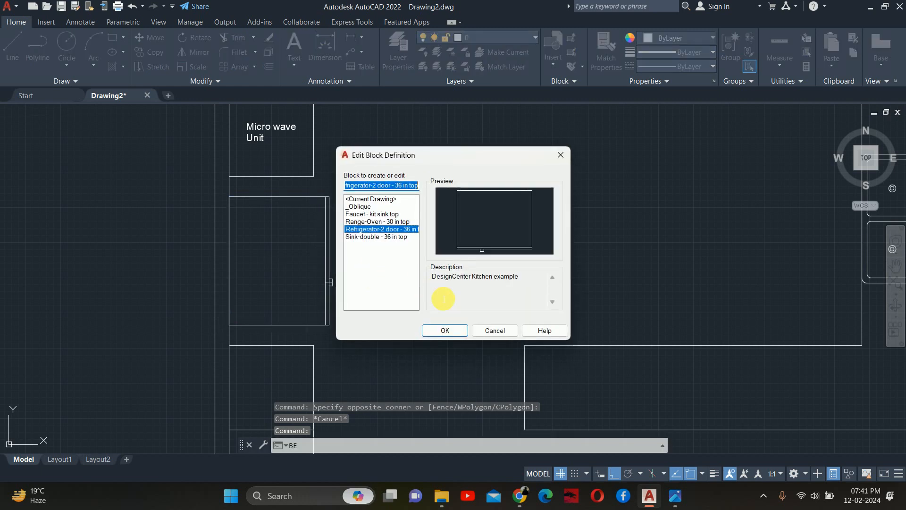
{"action": "left_click", "coordinate": [442, 329]}
{"action": "key", "text": "Escape"}
{"action": "key", "text": "Escape"}
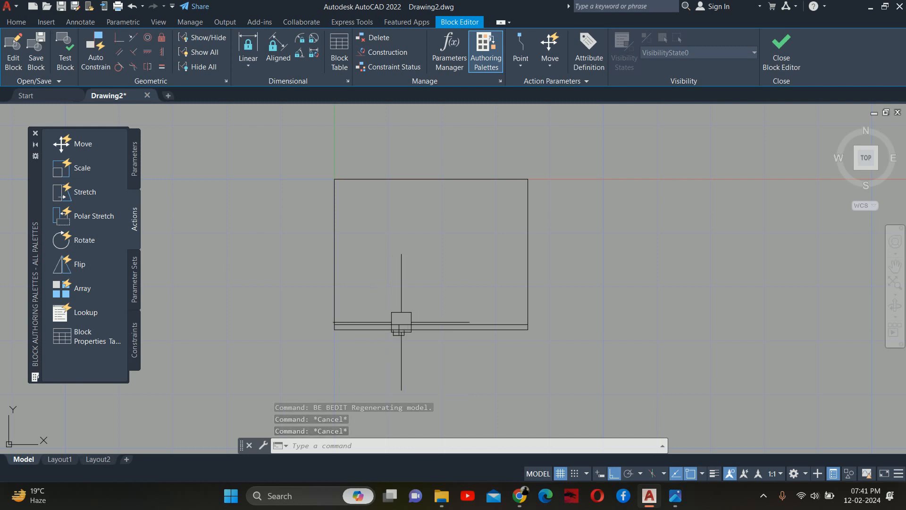
{"action": "type", "text": "l"}
{"action": "key", "text": "Return"}
{"action": "left_click", "coordinate": [527, 179]}
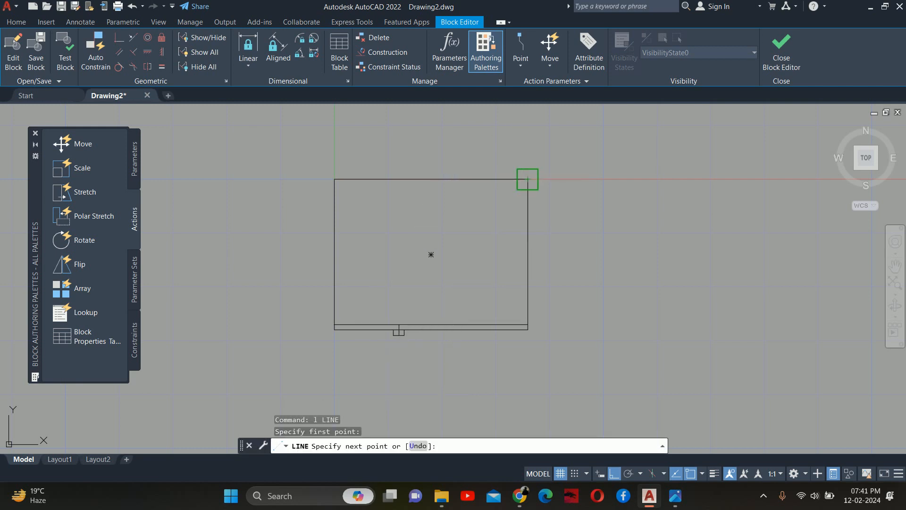
{"action": "middle_click_drag", "start_coordinate": [528, 179], "coordinate": [531, 310]}
{"action": "key", "text": "Escape"}
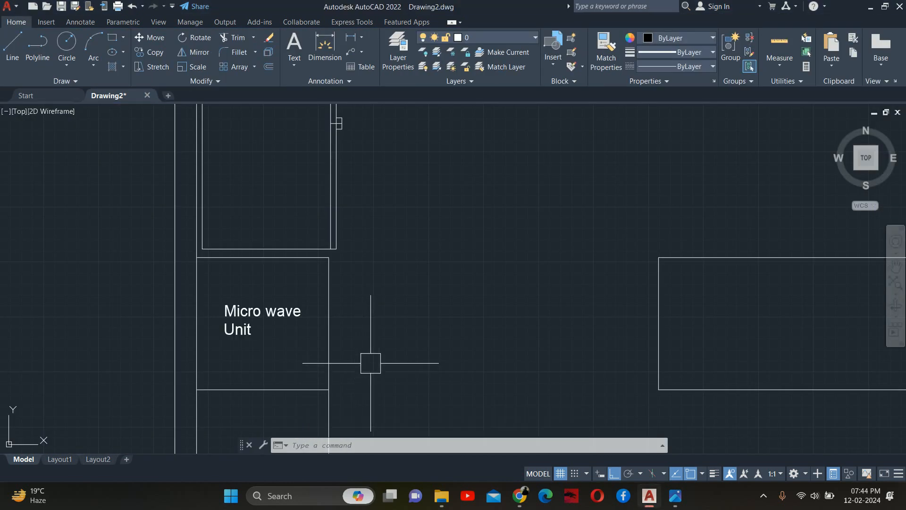
Copy the "Micro wave Unit" text below the refrigerator straight down into the lowest cabinet of the left counter
{"action": "scroll", "coordinate": [371, 363], "scroll_direction": "down", "scroll_amount": 6}
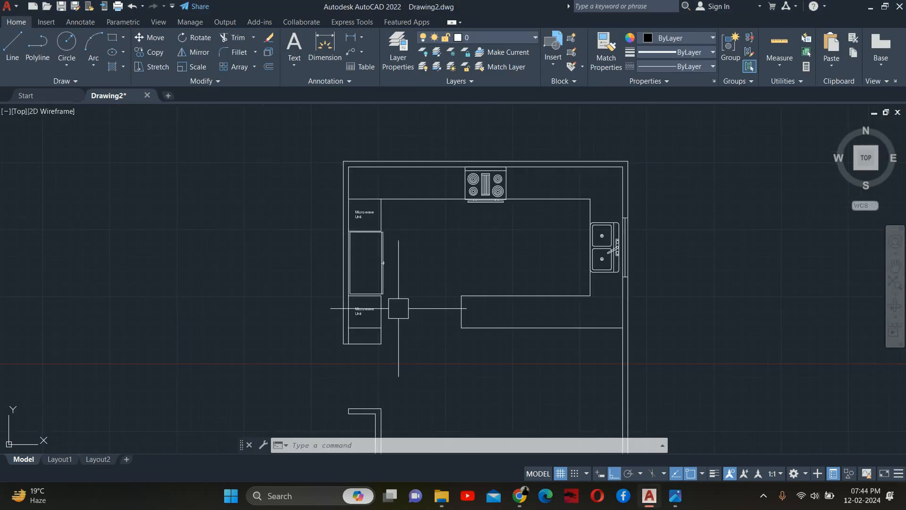
{"action": "scroll", "coordinate": [389, 312], "scroll_direction": "up", "scroll_amount": 4}
{"action": "key", "text": "Escape"}
{"action": "key", "text": "Escape"}
{"action": "key", "text": "Escape"}
{"action": "type", "text": "co"}
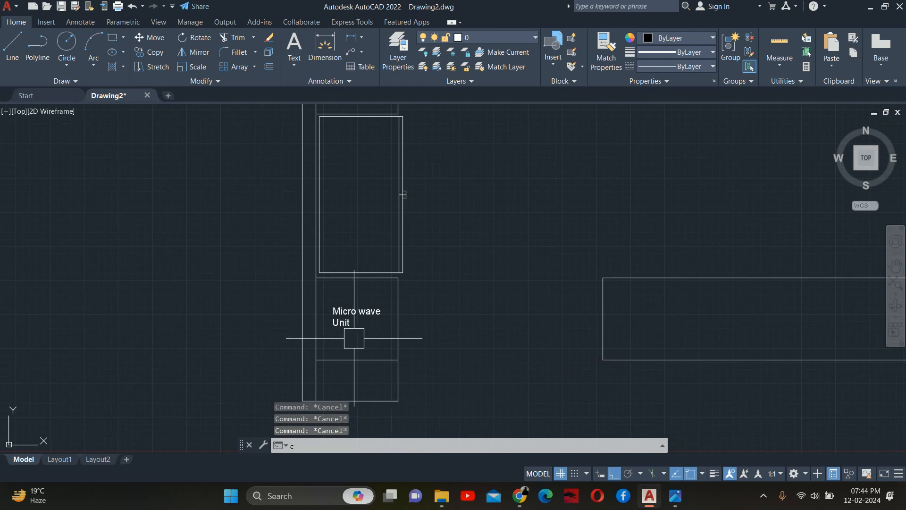
{"action": "key", "text": "Return"}
{"action": "left_click", "coordinate": [347, 332]}
{"action": "key", "text": "Return"}
{"action": "left_click", "coordinate": [439, 332]}
{"action": "middle_click_drag", "start_coordinate": [461, 346], "coordinate": [449, 257]}
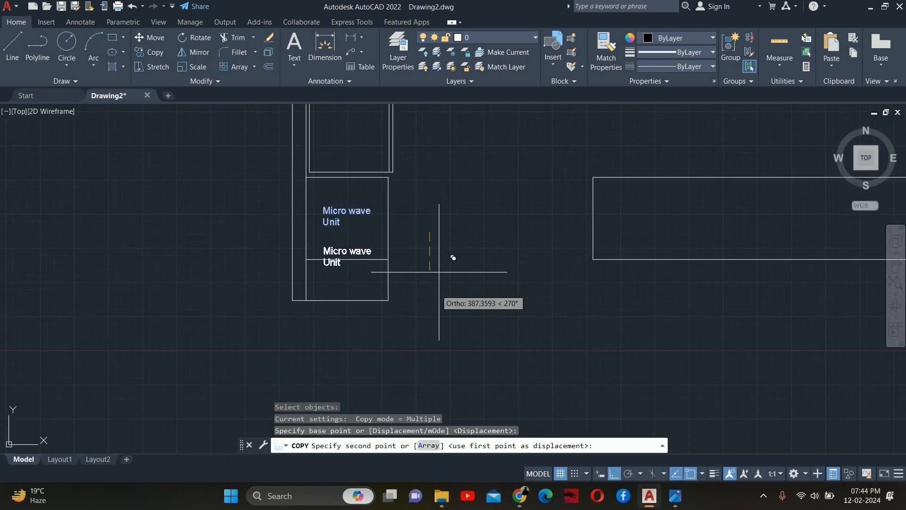
{"action": "left_click", "coordinate": [340, 283]}
{"action": "key", "text": "Escape"}
Change the copied label in the lowest cabinet to "Glass Unit"
{"action": "double_click", "coordinate": [341, 294]}
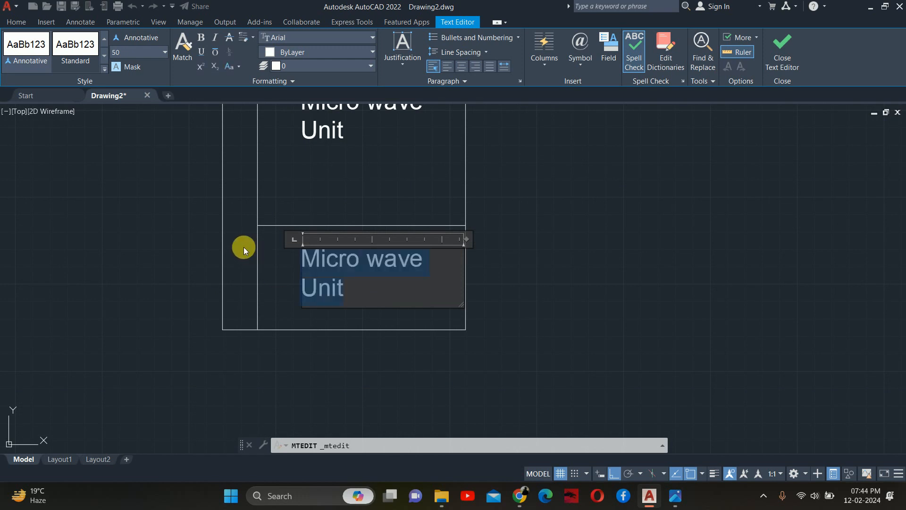
{"action": "type", "text": "Gl"}
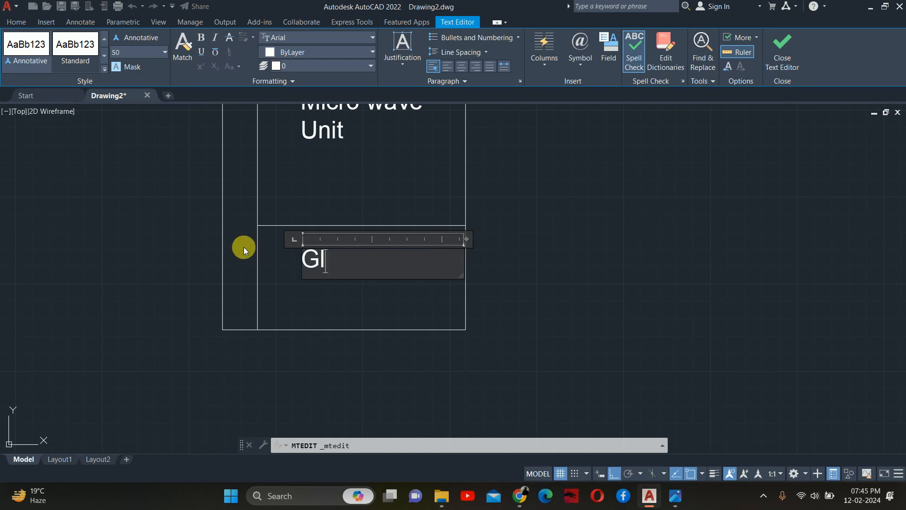
{"action": "type", "text": "ass Unit"}
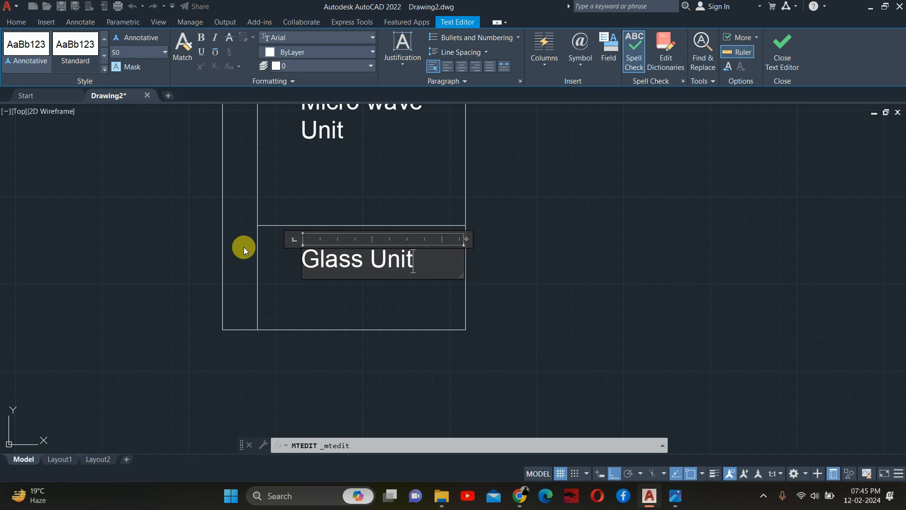
{"action": "left_click", "coordinate": [775, 316]}
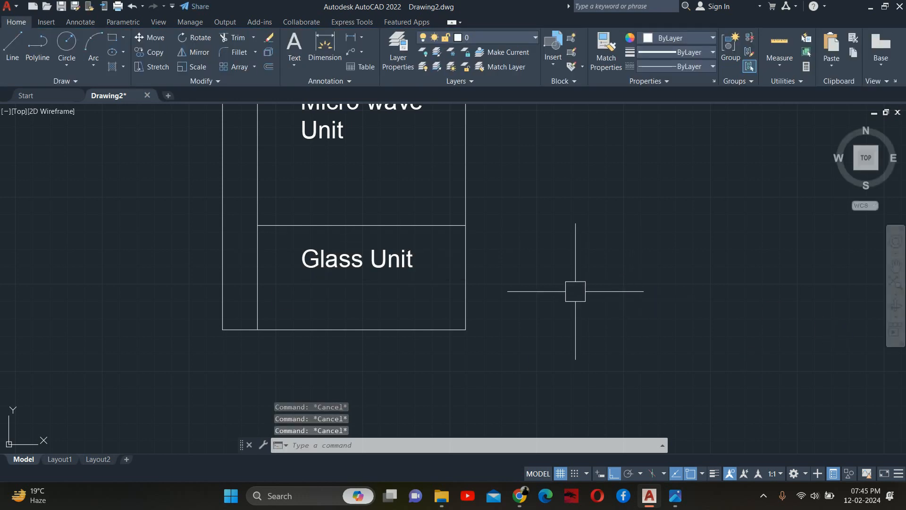
Move the "Glass Unit" text slightly down to centre it vertically in its cabinet
{"action": "type", "text": "m"}
{"action": "key", "text": "Return"}
{"action": "left_click", "coordinate": [414, 268]}
{"action": "key", "text": "Return"}
{"action": "left_click", "coordinate": [676, 283]}
{"action": "key", "text": "Escape"}
{"action": "key", "text": "Escape"}
{"action": "key", "text": "Escape"}
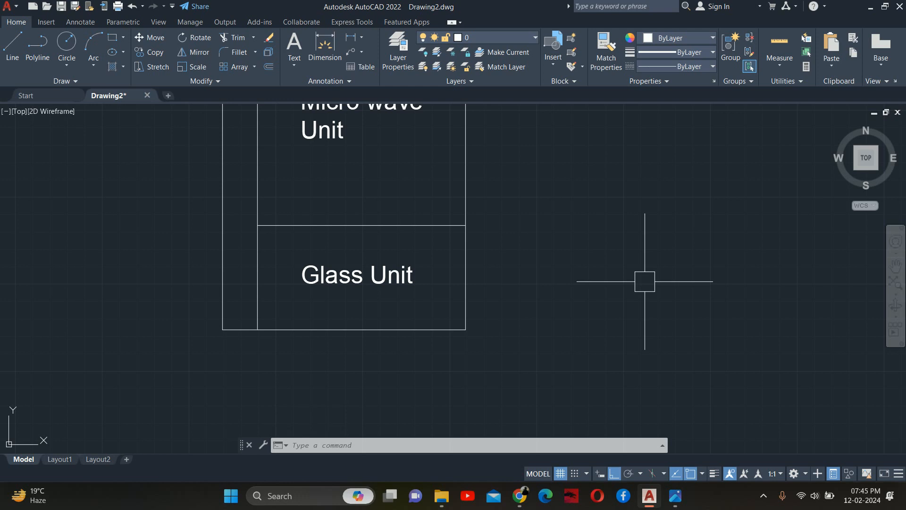
{"action": "key", "text": "Escape"}
{"action": "key", "text": "Escape"}
{"action": "key", "text": "Escape"}
{"action": "scroll", "coordinate": [338, 272], "scroll_direction": "down", "scroll_amount": 5}
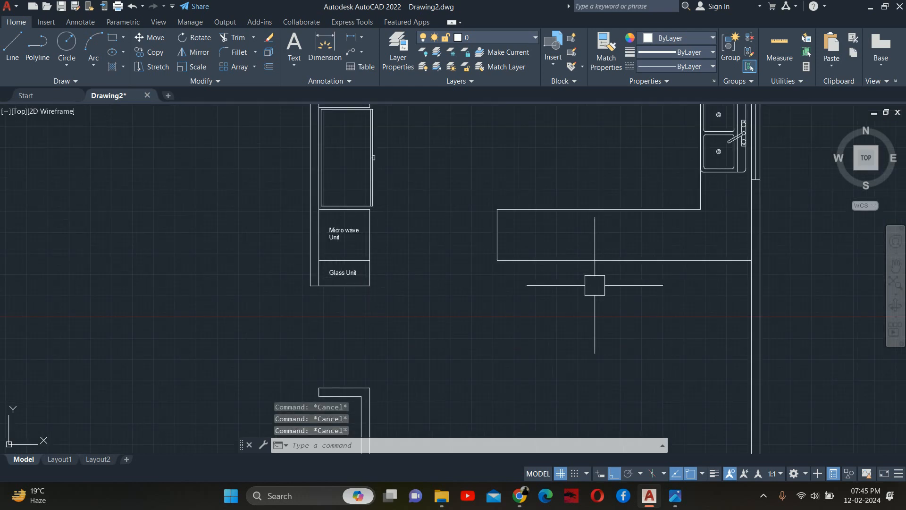
{"action": "middle_click_drag", "start_coordinate": [595, 285], "coordinate": [543, 315]}
{"action": "scroll", "coordinate": [472, 349], "scroll_direction": "down", "scroll_amount": 2}
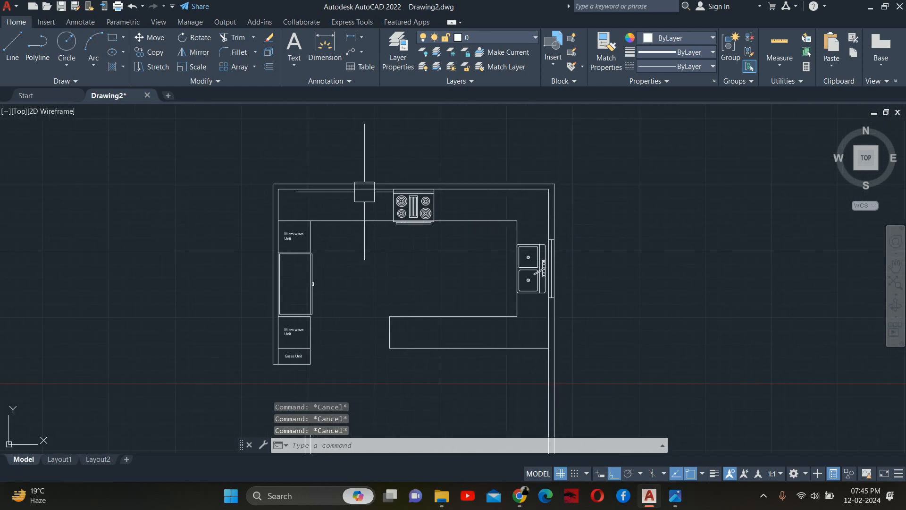
{"action": "scroll", "coordinate": [403, 204], "scroll_direction": "up", "scroll_amount": 4}
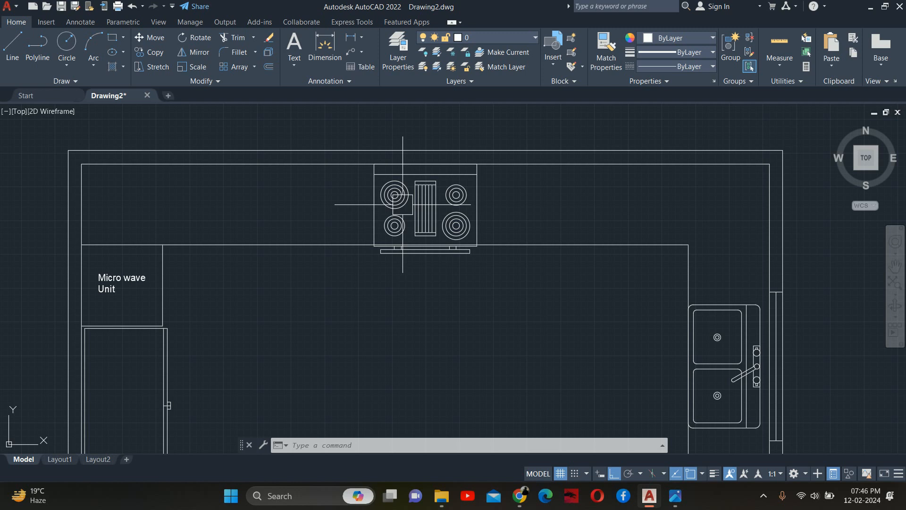
{"action": "key", "text": "Escape"}
{"action": "key", "text": "Escape"}
{"action": "key", "text": "Escape"}
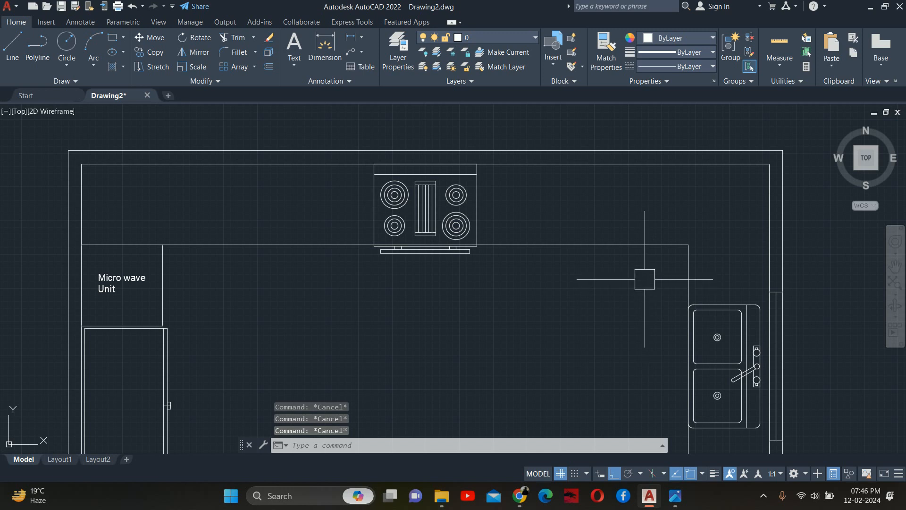
Join the front edge line of the hob counter with the front edge line of the sink counter
{"action": "type", "text": "j"}
{"action": "key", "text": "Return"}
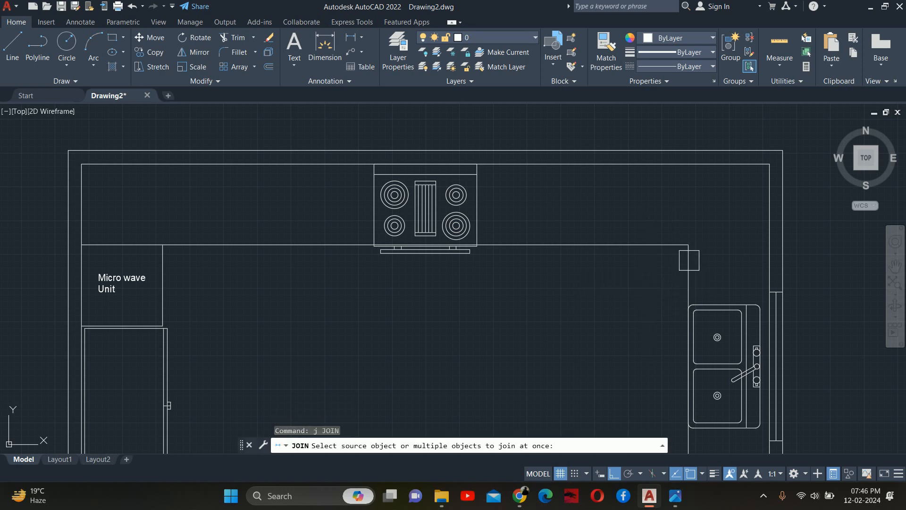
{"action": "left_click", "coordinate": [689, 260]}
{"action": "left_click", "coordinate": [643, 243]}
{"action": "scroll", "coordinate": [640, 241], "scroll_direction": "down", "scroll_amount": 6}
{"action": "middle_click_drag", "start_coordinate": [599, 248], "coordinate": [529, 216]}
{"action": "scroll", "coordinate": [555, 260], "scroll_direction": "up", "scroll_amount": 2}
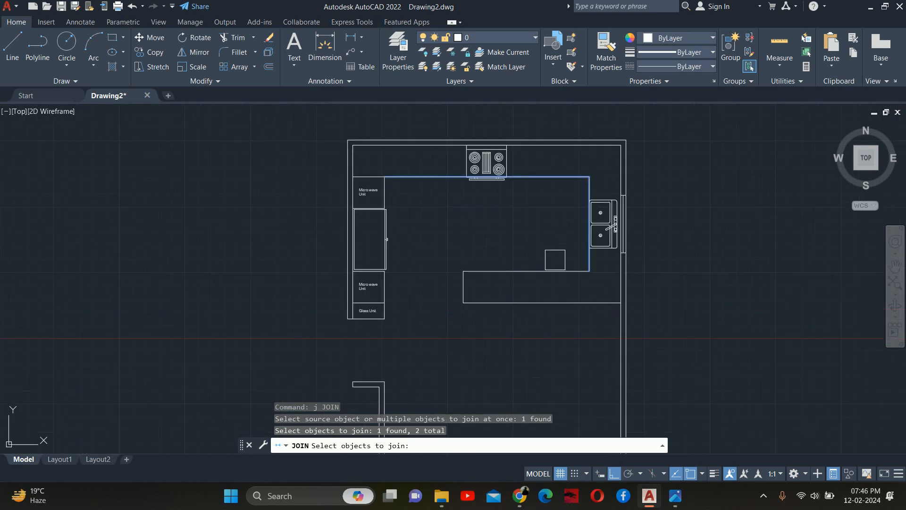
{"action": "mouse_move", "coordinate": [533, 259]}
{"action": "middle_mouse_down"}
{"action": "mouse_move", "coordinate": [550, 264]}
{"action": "mouse_move", "coordinate": [570, 303]}
{"action": "middle_mouse_up"}
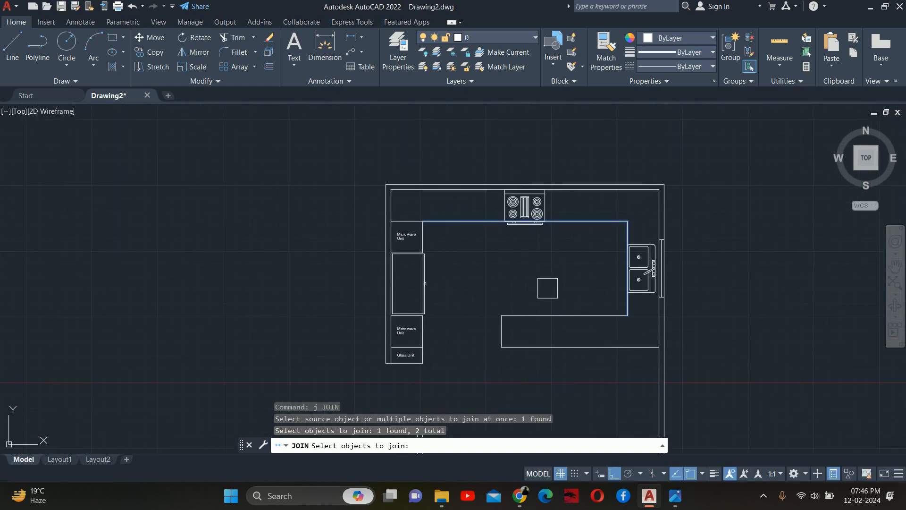
{"action": "key", "text": "Return"}
{"action": "key", "text": "Escape"}
{"action": "key", "text": "Escape"}
{"action": "key", "text": "Escape"}
Draw a vertical line from the upper microwave cabinet's front corner up to the inner wall, closing off a square corner cabinet
{"action": "scroll", "coordinate": [446, 225], "scroll_direction": "up", "scroll_amount": 5}
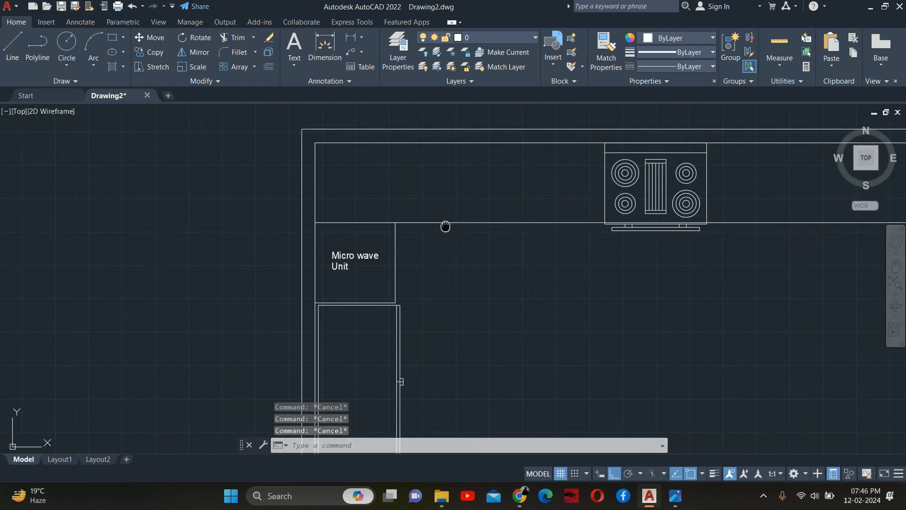
{"action": "type", "text": "l"}
{"action": "key", "text": "Return"}
{"action": "left_click", "coordinate": [389, 280]}
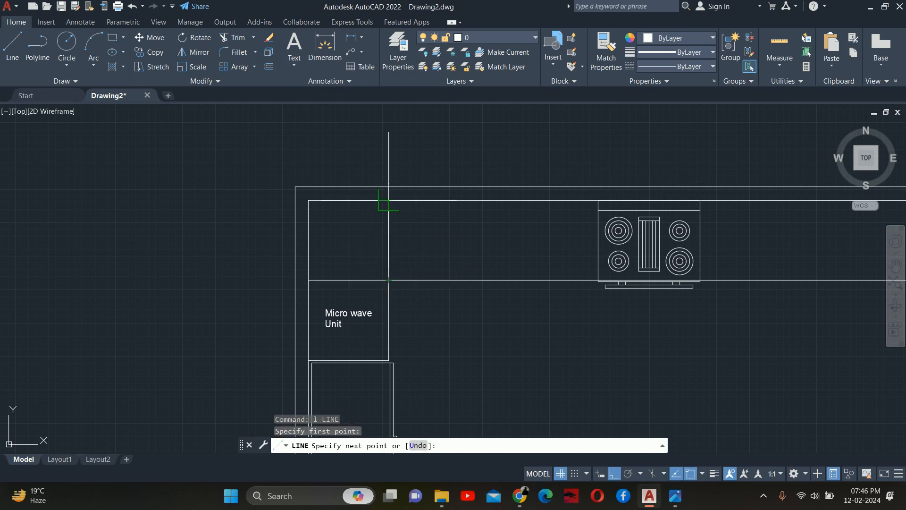
{"action": "key", "text": "Escape"}
{"action": "key", "text": "Escape"}
{"action": "key", "text": "Escape"}
{"action": "scroll", "coordinate": [392, 279], "scroll_direction": "down", "scroll_amount": 2}
{"action": "type", "text": "co"}
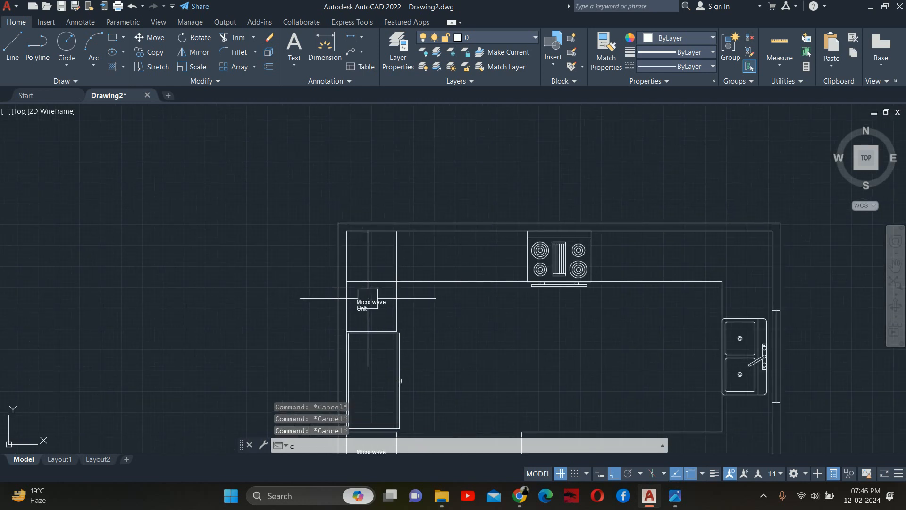
{"action": "key", "text": "Return"}
{"action": "scroll", "coordinate": [364, 302], "scroll_direction": "up", "scroll_amount": 4}
{"action": "key", "text": "Escape"}
{"action": "key", "text": "Escape"}
{"action": "scroll", "coordinate": [359, 278], "scroll_direction": "down", "scroll_amount": 2}
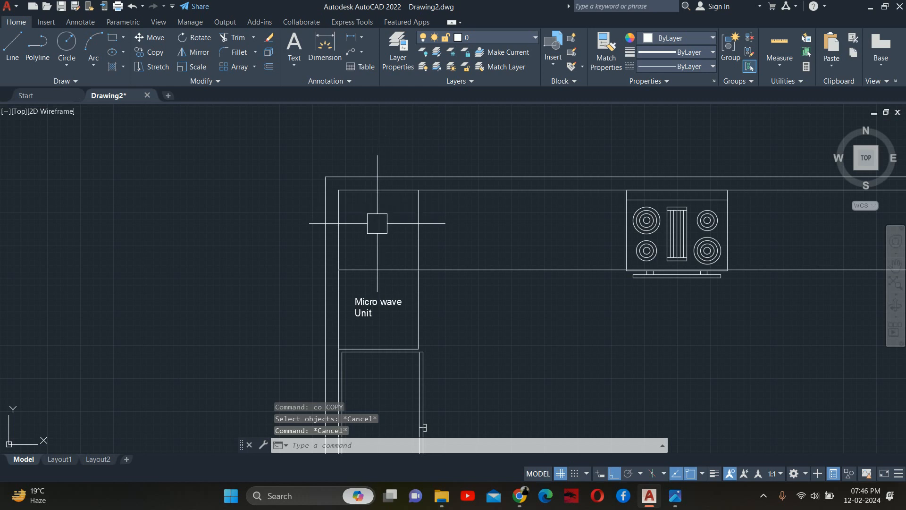
Copy the "Micro wave Unit" text above the refrigerator straight up into the corner cabinet
{"action": "mouse_move", "coordinate": [382, 230]}
{"action": "middle_mouse_down"}
{"action": "mouse_move", "coordinate": [386, 237]}
{"action": "mouse_move", "coordinate": [373, 183]}
{"action": "middle_mouse_up"}
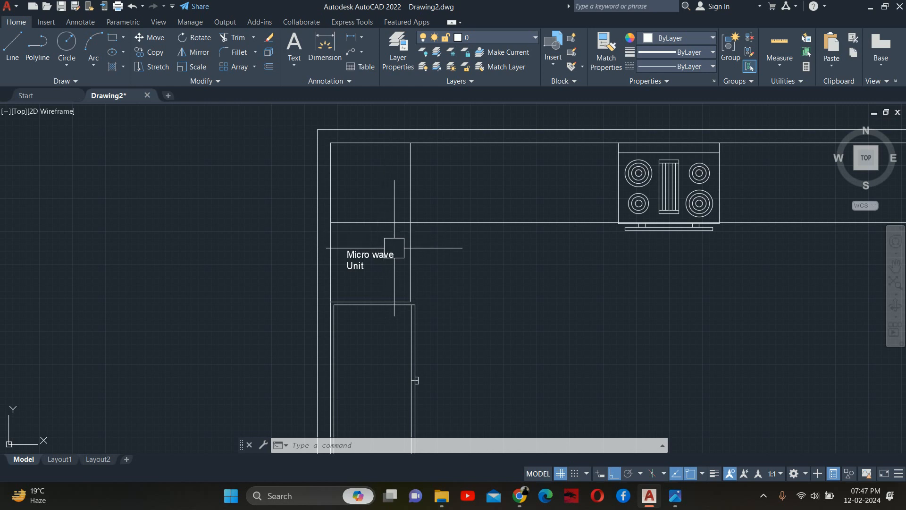
{"action": "type", "text": "co"}
{"action": "key", "text": "Return"}
{"action": "left_click", "coordinate": [379, 272]}
{"action": "key", "text": "Return"}
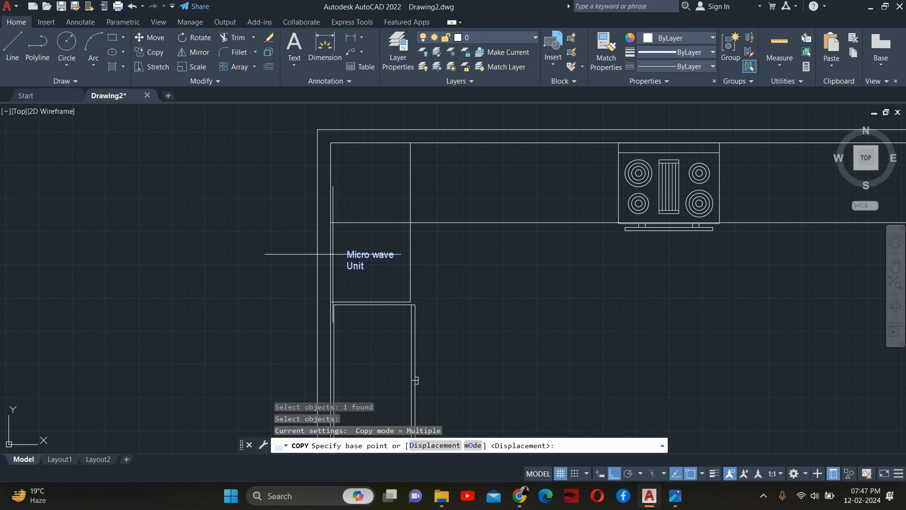
{"action": "left_click", "coordinate": [263, 253]}
{"action": "left_click", "coordinate": [180, 168]}
{"action": "key", "text": "Escape"}
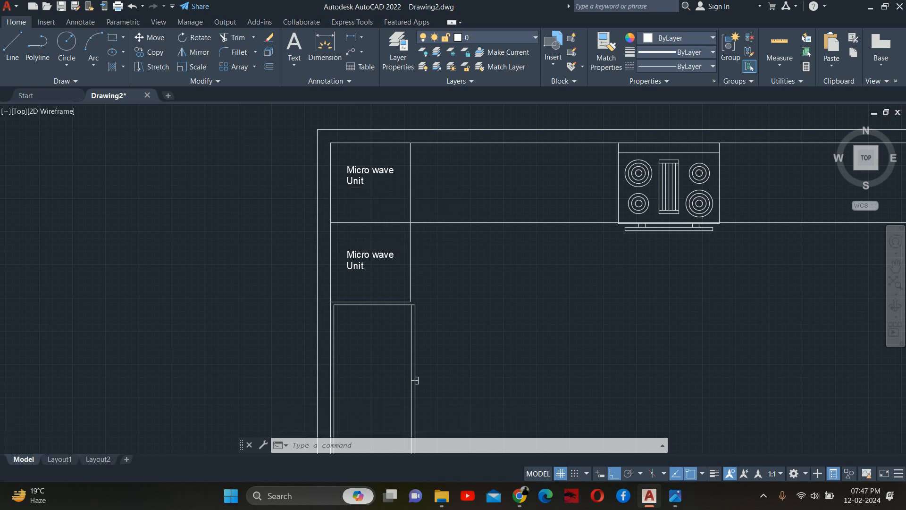
Change the copied label in the corner cabinet to "Rolling Shutter"
{"action": "scroll", "coordinate": [346, 227], "scroll_direction": "down", "scroll_amount": 2}
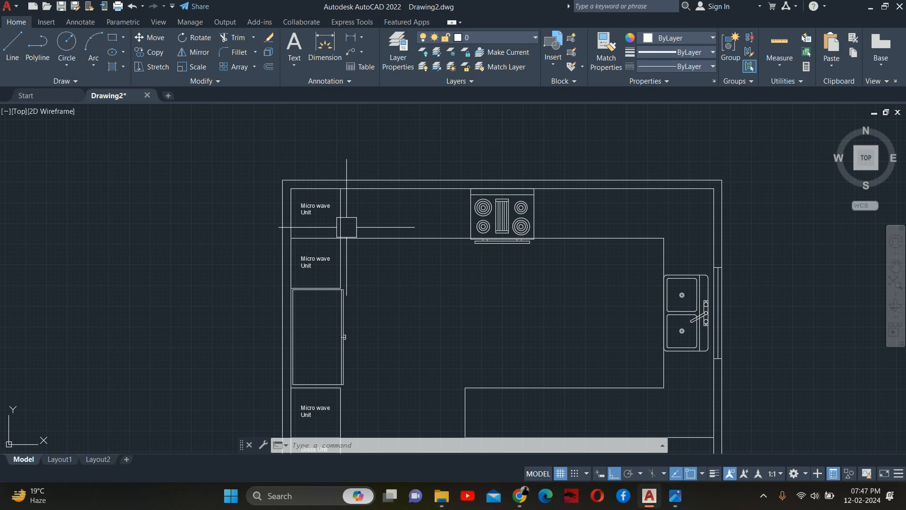
{"action": "key", "text": "Escape"}
{"action": "key", "text": "Escape"}
{"action": "key", "text": "Escape"}
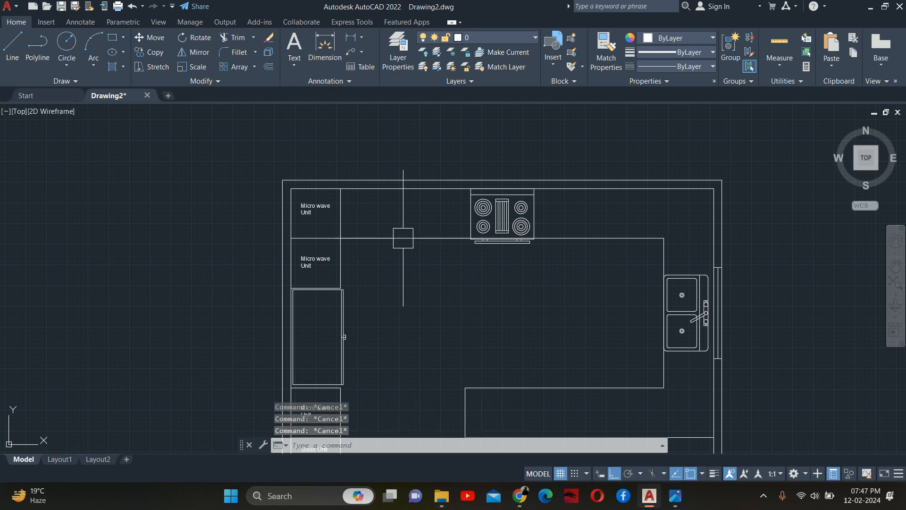
{"action": "scroll", "coordinate": [269, 208], "scroll_direction": "up", "scroll_amount": 6}
{"action": "double_click", "coordinate": [427, 221]}
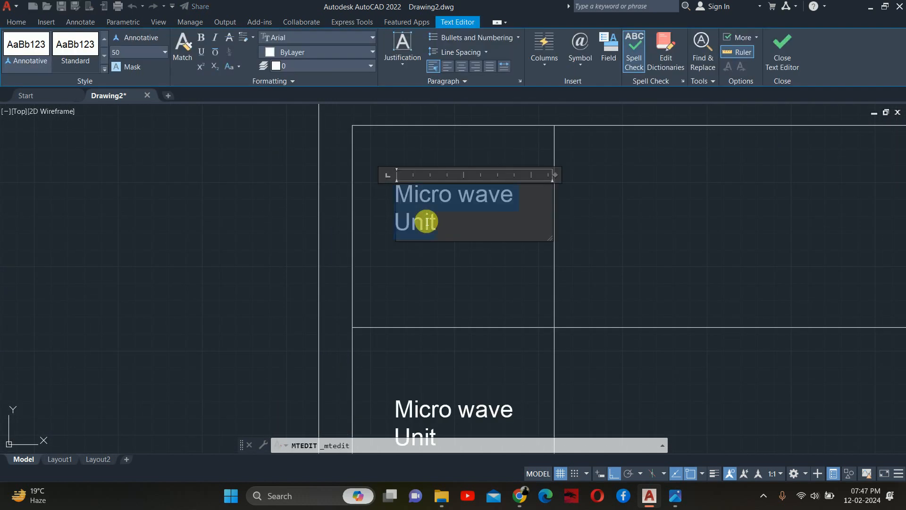
{"action": "type", "text": "Ro"}
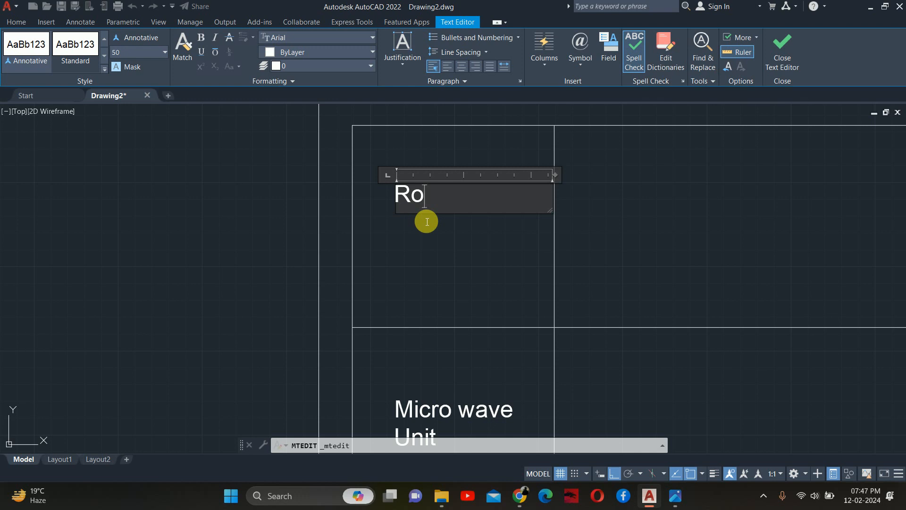
{"action": "type", "text": "lling"}
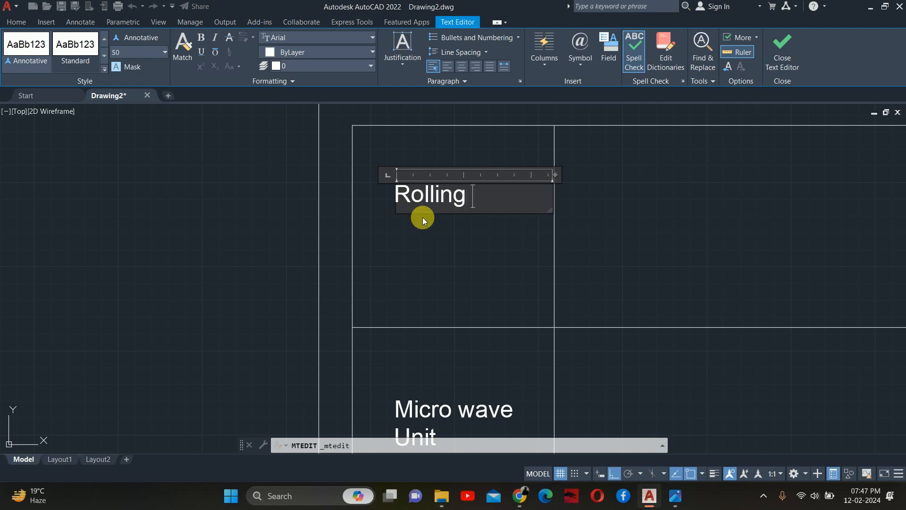
{"action": "type", "text": " Stu"}
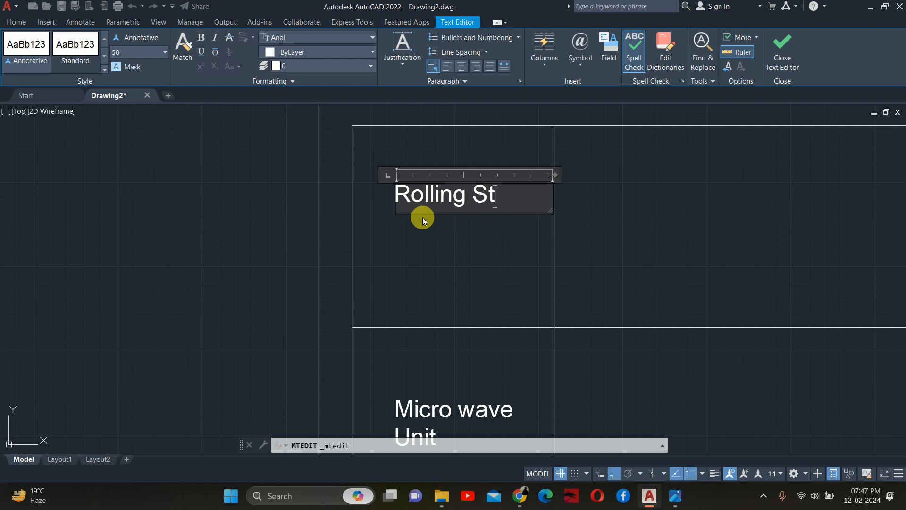
{"action": "key", "text": "BackSpace"}
{"action": "key", "text": "BackSpace"}
{"action": "type", "text": "hutter"}
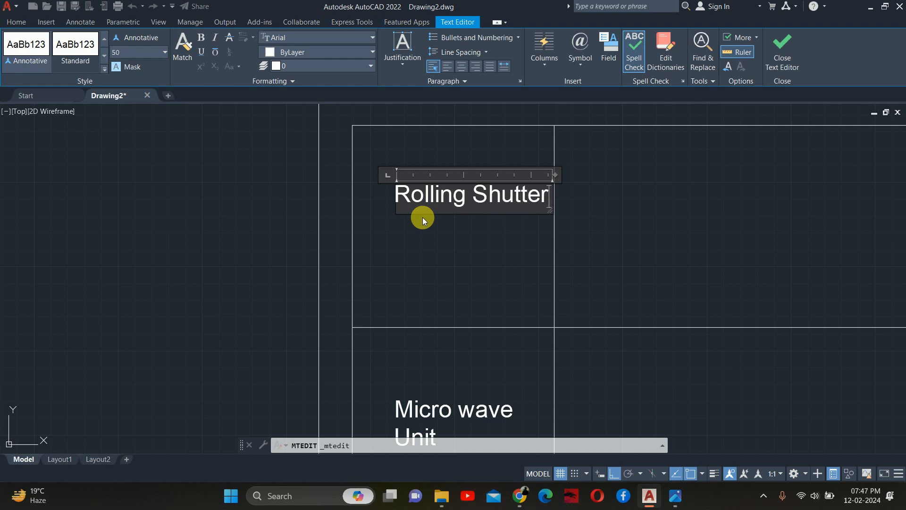
{"action": "left_click", "coordinate": [458, 264]}
Move the "Rolling Shutter" text slightly left and slightly down within the corner cabinet
{"action": "scroll", "coordinate": [465, 271], "scroll_direction": "down", "scroll_amount": 2}
{"action": "type", "text": "m"}
{"action": "key", "text": "Return"}
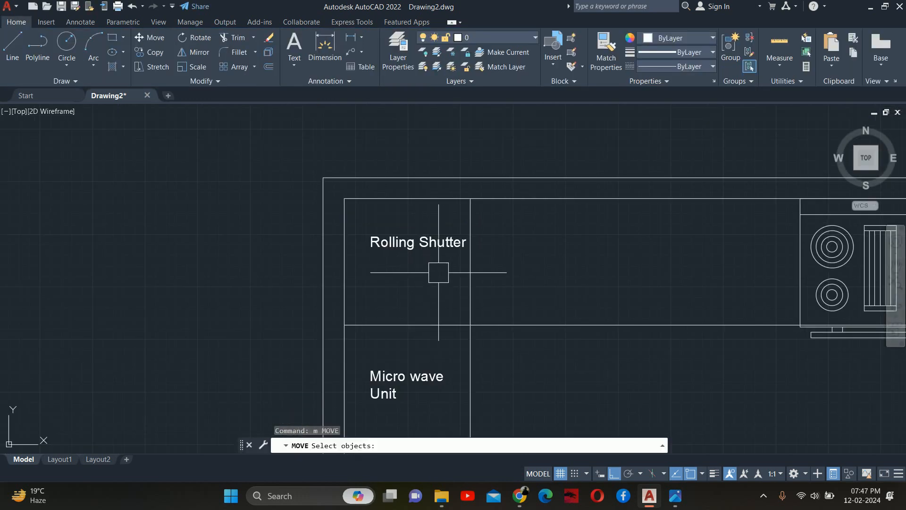
{"action": "left_click", "coordinate": [429, 251]}
{"action": "key", "text": "Return"}
{"action": "left_click", "coordinate": [634, 250]}
{"action": "left_click", "coordinate": [623, 253]}
{"action": "key", "text": "Return"}
{"action": "left_click", "coordinate": [439, 246]}
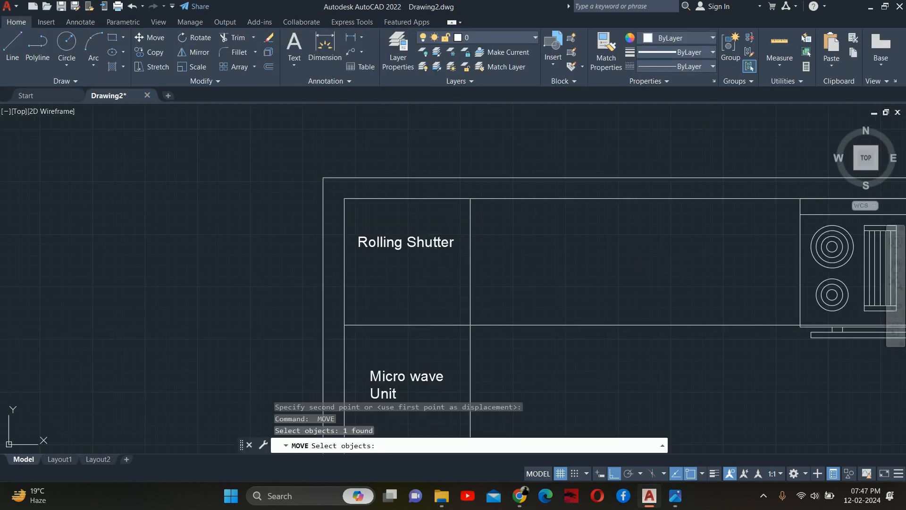
{"action": "key", "text": "Return"}
{"action": "left_click", "coordinate": [527, 254]}
{"action": "left_click", "coordinate": [543, 252]}
Extend the "Rolling Shutter" label with "For Electrical Appliances" starting on a new line
{"action": "double_click", "coordinate": [425, 258]}
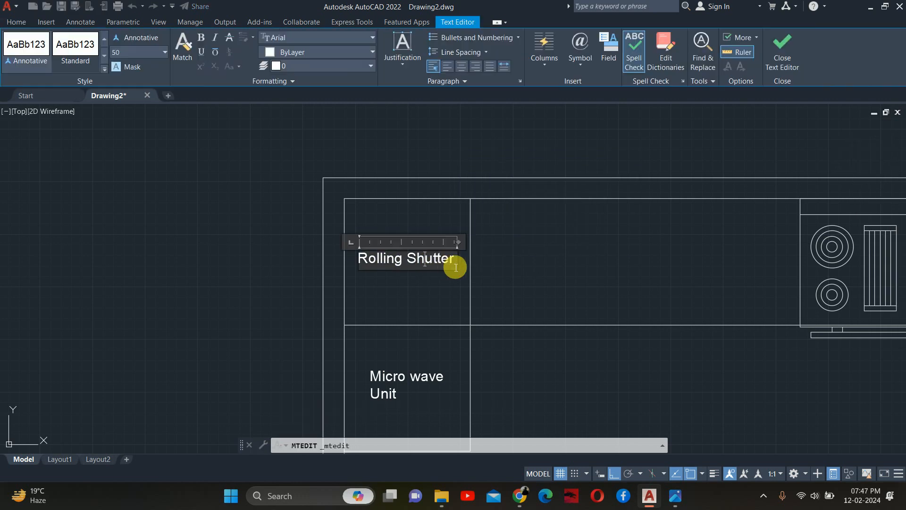
{"action": "key", "text": "Return"}
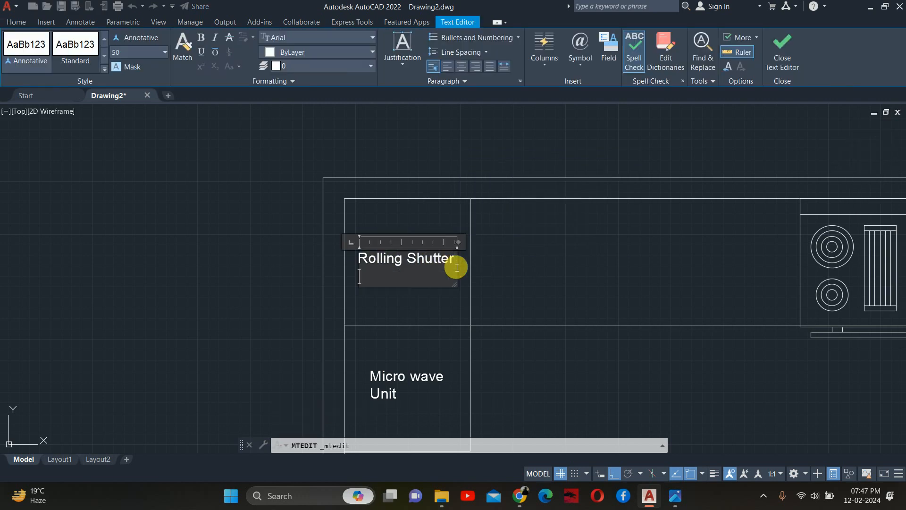
{"action": "type", "text": "For Electri"}
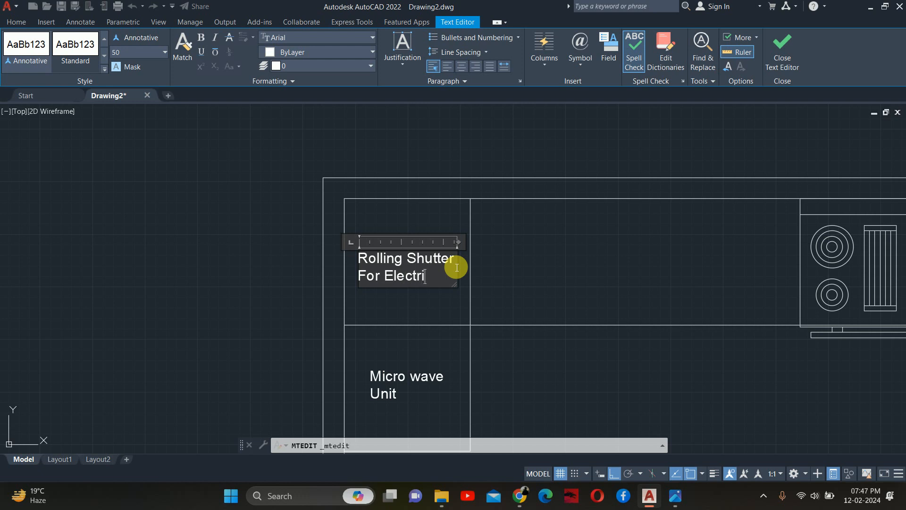
{"action": "type", "text": "cal Unit"}
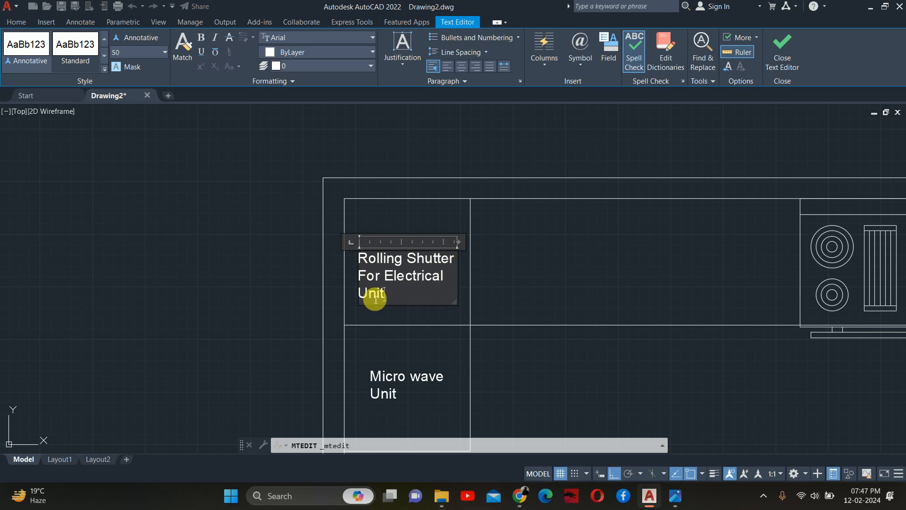
{"action": "left_click_drag", "start_coordinate": [386, 294], "coordinate": [337, 295]}
{"action": "type", "text": "App"}
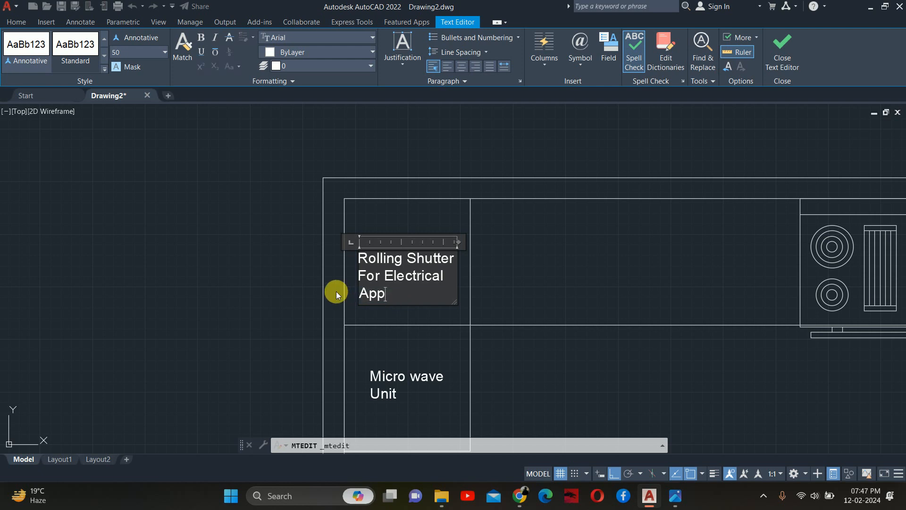
{"action": "type", "text": "liances"}
{"action": "left_click", "coordinate": [482, 285]}
Move the "Rolling Shutter For Electrical Appliances" text slightly up to centre it vertically in the corner cabinet
{"action": "middle_click_drag", "start_coordinate": [447, 279], "coordinate": [439, 275]}
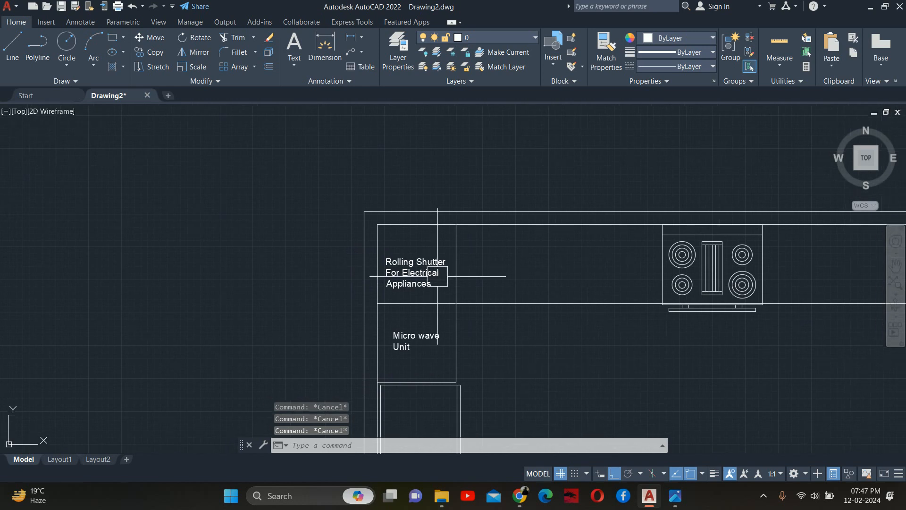
{"action": "type", "text": "m"}
{"action": "key", "text": "space"}
{"action": "left_click", "coordinate": [412, 271]}
{"action": "key", "text": "space"}
{"action": "left_click", "coordinate": [281, 277]}
{"action": "key", "text": "Escape"}
{"action": "key", "text": "Escape"}
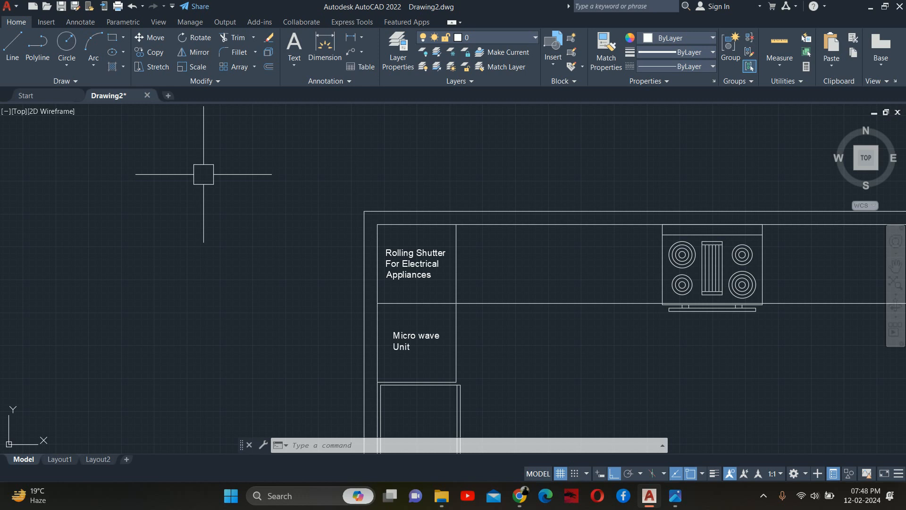
{"action": "key", "text": "Escape"}
{"action": "key", "text": "Escape"}
{"action": "key", "text": "Escape"}
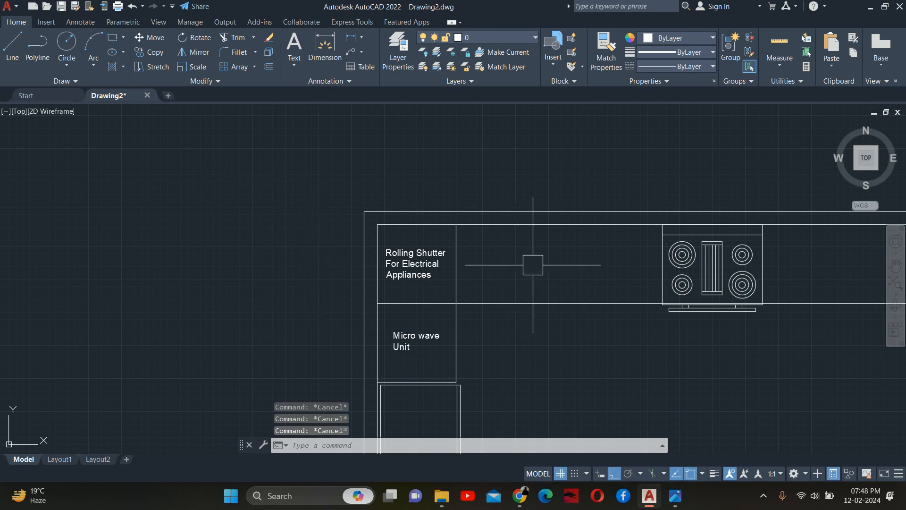
{"action": "scroll", "coordinate": [348, 255], "scroll_direction": "down", "scroll_amount": 3}
{"action": "scroll", "coordinate": [325, 256], "scroll_direction": "up", "scroll_amount": 3}
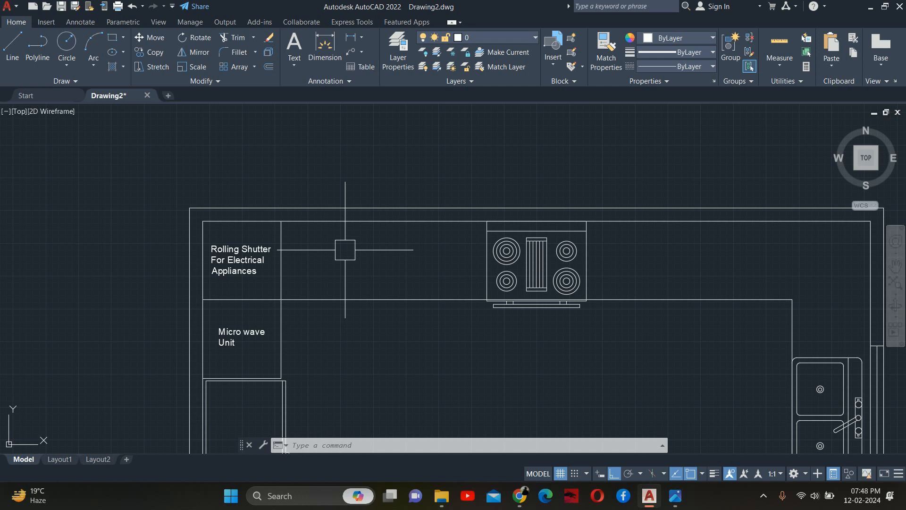
{"action": "key", "text": "Escape"}
{"action": "key", "text": "Escape"}
{"action": "key", "text": "Escape"}
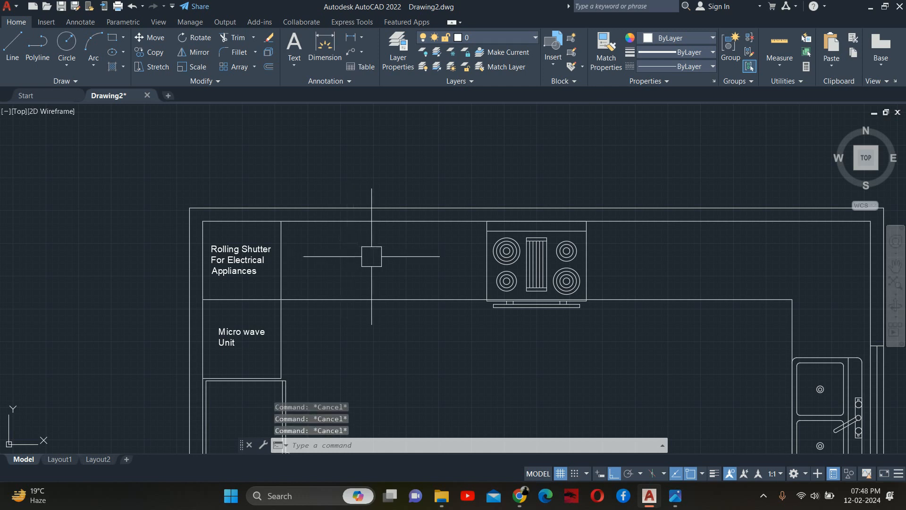
Check the clear counter length between the Rolling Shutter cabinet and the hob with a temporary linear dimension
{"action": "scroll", "coordinate": [391, 253], "scroll_direction": "down", "scroll_amount": 2}
{"action": "middle_click_drag", "start_coordinate": [384, 243], "coordinate": [269, 218]}
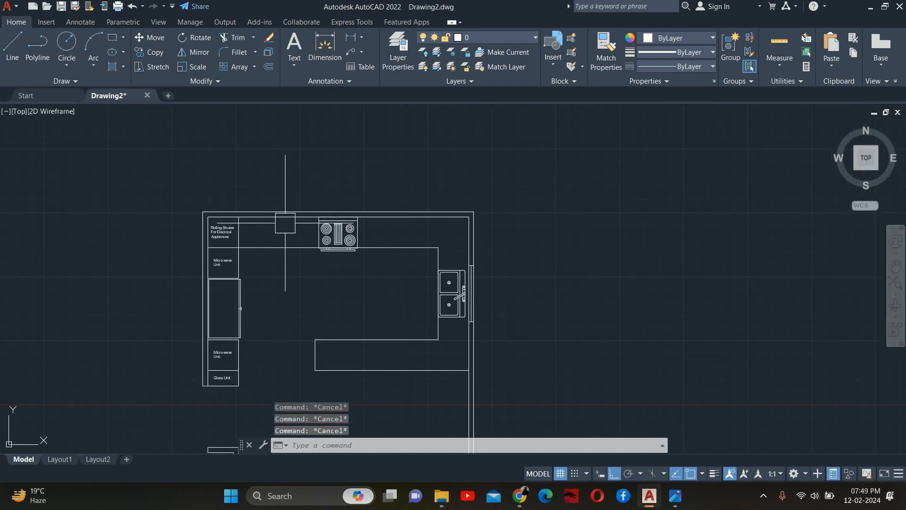
{"action": "scroll", "coordinate": [300, 258], "scroll_direction": "up", "scroll_amount": 2}
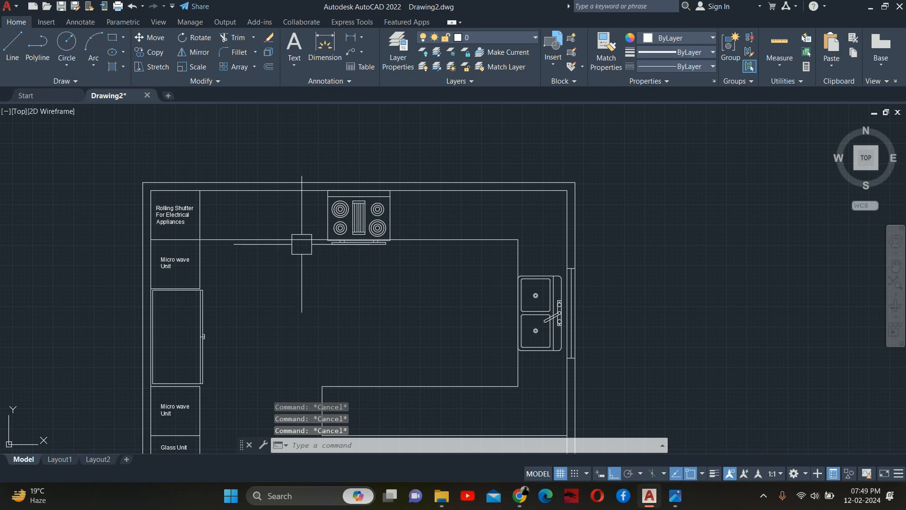
{"action": "type", "text": "dli"}
{"action": "key", "text": "Return"}
{"action": "left_click", "coordinate": [194, 225]}
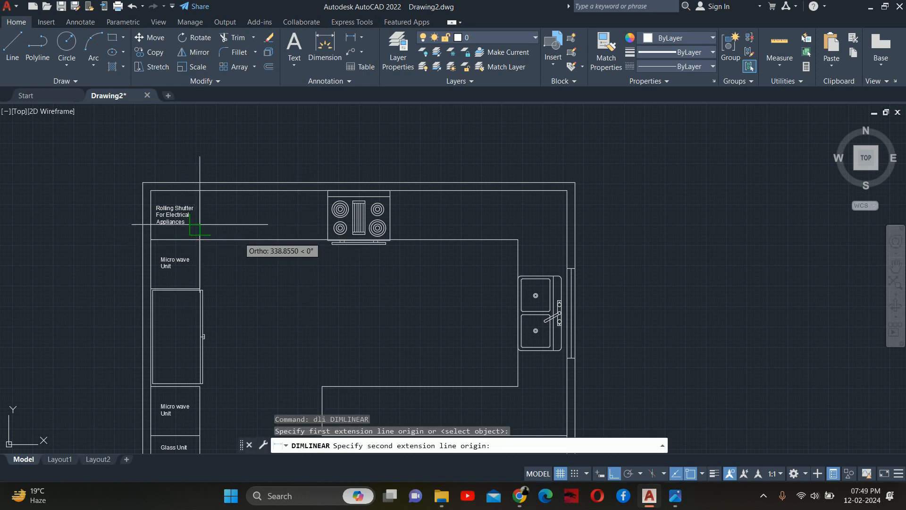
{"action": "left_click", "coordinate": [328, 191]}
{"action": "key", "text": "Escape"}
{"action": "scroll", "coordinate": [297, 181], "scroll_direction": "up", "scroll_amount": 2}
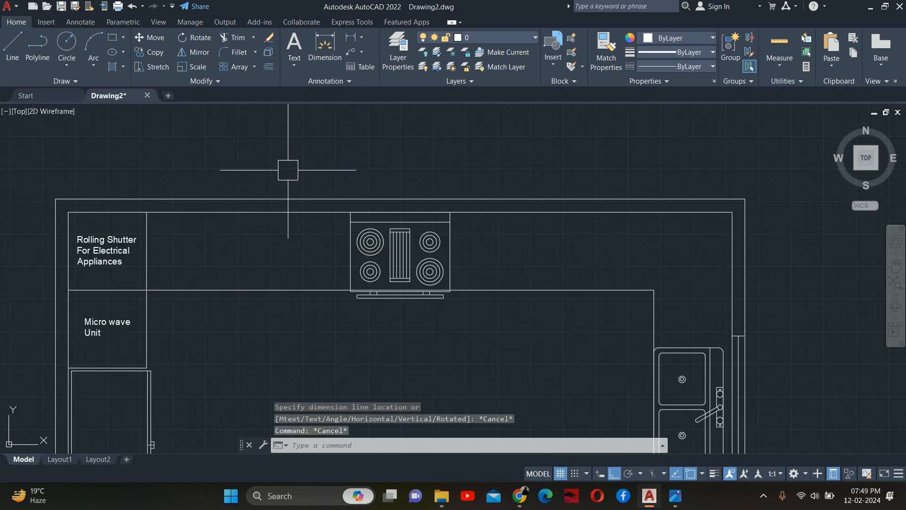
Check the distance from the hob's sink-side edge to the inner counter corner with a temporary linear dimension
{"action": "key", "text": "Return"}
{"action": "left_click", "coordinate": [449, 251]}
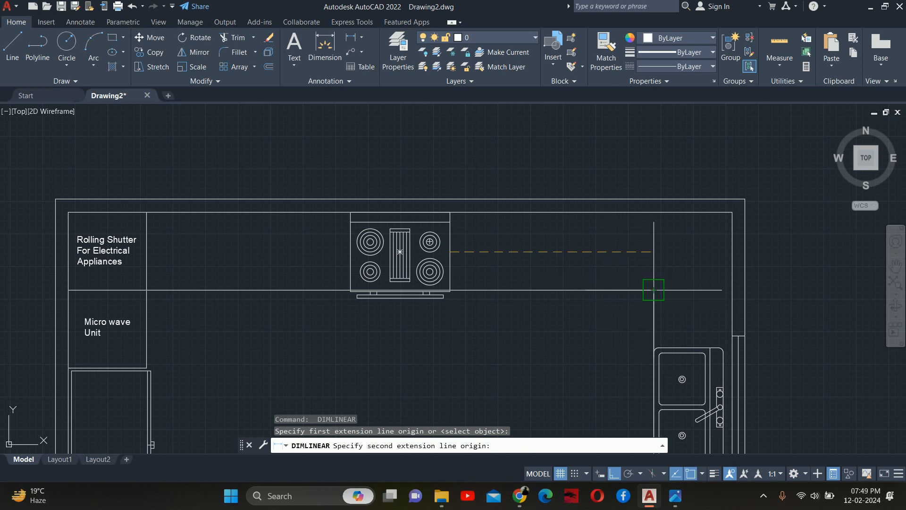
{"action": "left_click", "coordinate": [637, 265]}
{"action": "key", "text": "Escape"}
{"action": "key", "text": "Escape"}
{"action": "scroll", "coordinate": [447, 207], "scroll_direction": "down", "scroll_amount": 2}
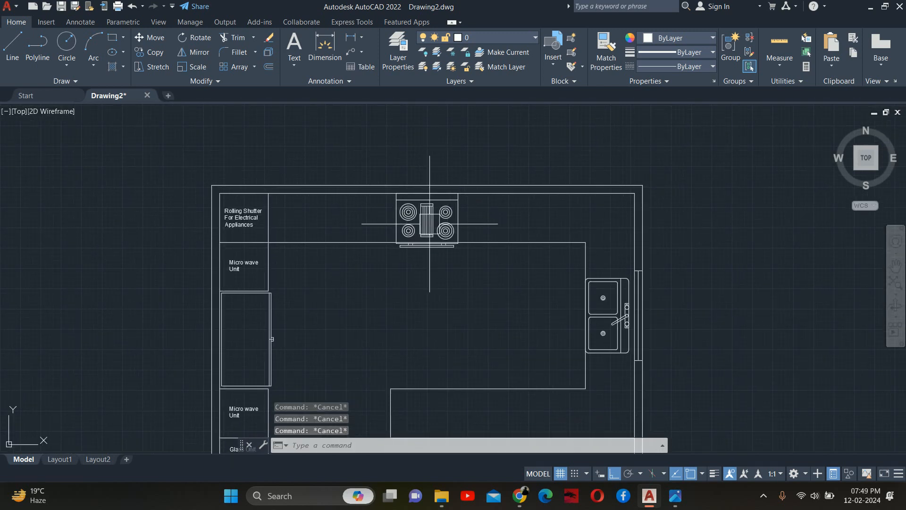
{"action": "scroll", "coordinate": [335, 244], "scroll_direction": "up", "scroll_amount": 2}
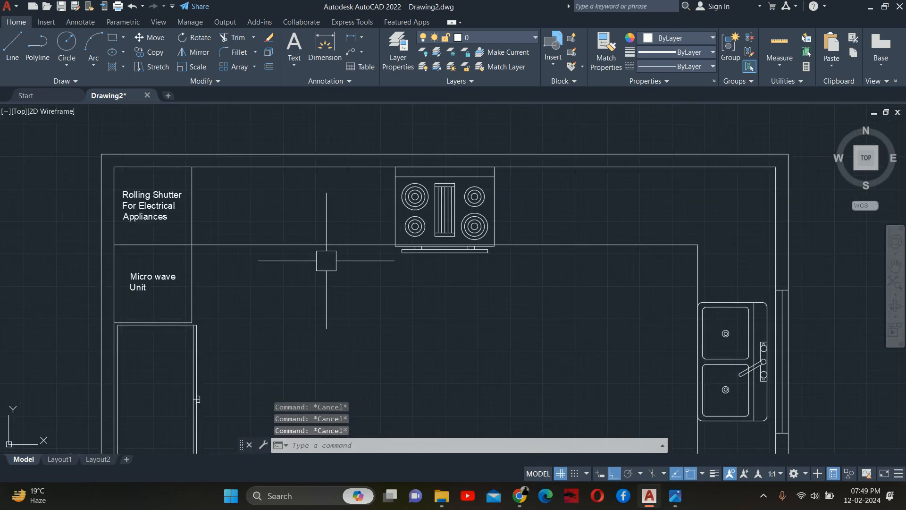
{"action": "middle_click_drag", "start_coordinate": [336, 263], "coordinate": [333, 271]}
{"action": "type", "text": "o"}
{"action": "key", "text": "Return"}
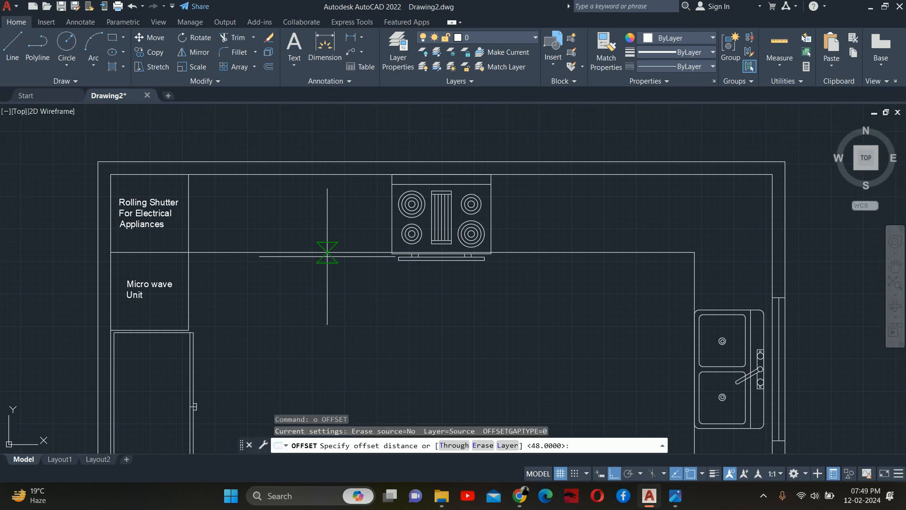
{"action": "key", "text": "Escape"}
Offset the front edge of the hob and sink counters by 40 towards the walls
{"action": "scroll", "coordinate": [325, 255], "scroll_direction": "down", "scroll_amount": 5}
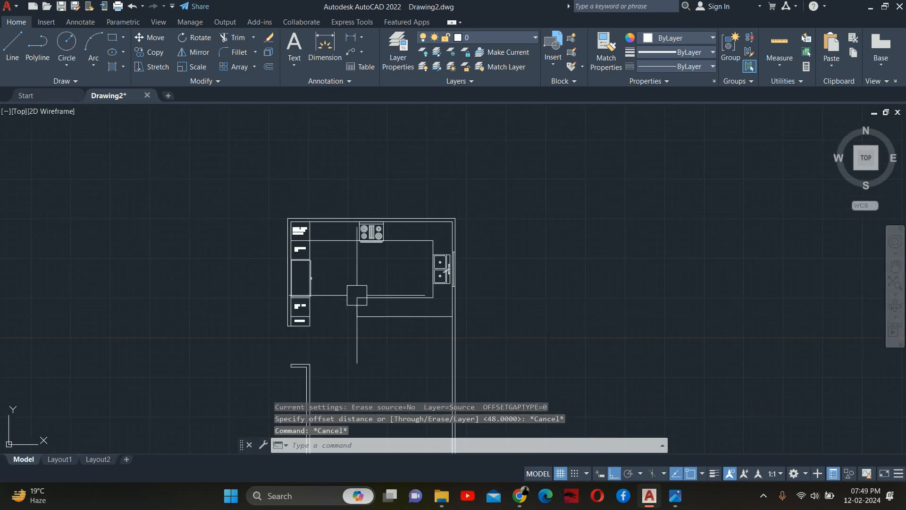
{"action": "scroll", "coordinate": [352, 295], "scroll_direction": "down", "scroll_amount": 4}
{"action": "scroll", "coordinate": [356, 243], "scroll_direction": "up", "scroll_amount": 6}
{"action": "middle_click_drag", "start_coordinate": [422, 263], "coordinate": [394, 274]}
{"action": "type", "text": "o"}
{"action": "key", "text": "Return"}
{"action": "type", "text": "4"}
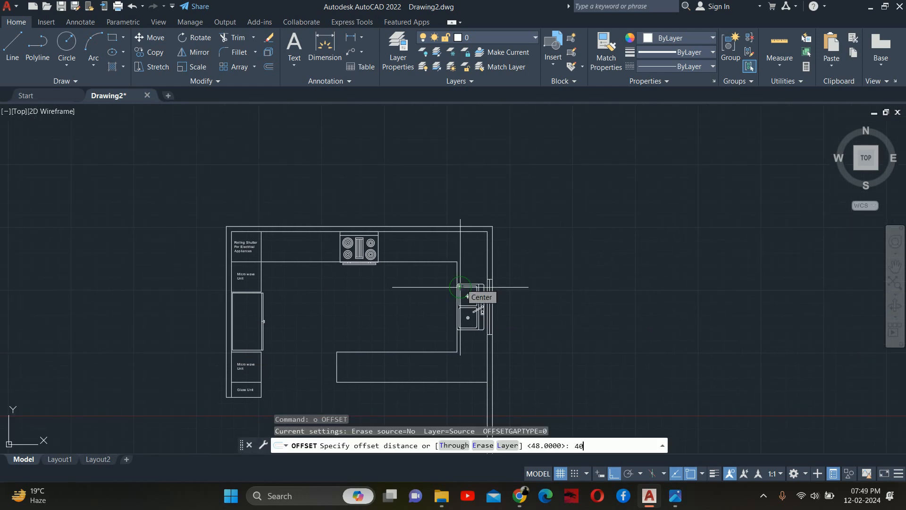
{"action": "key", "text": "Return"}
{"action": "left_click", "coordinate": [440, 260]}
{"action": "scroll", "coordinate": [439, 243], "scroll_direction": "up", "scroll_amount": 4}
{"action": "left_click", "coordinate": [439, 242]}
{"action": "scroll", "coordinate": [460, 298], "scroll_direction": "down", "scroll_amount": 4}
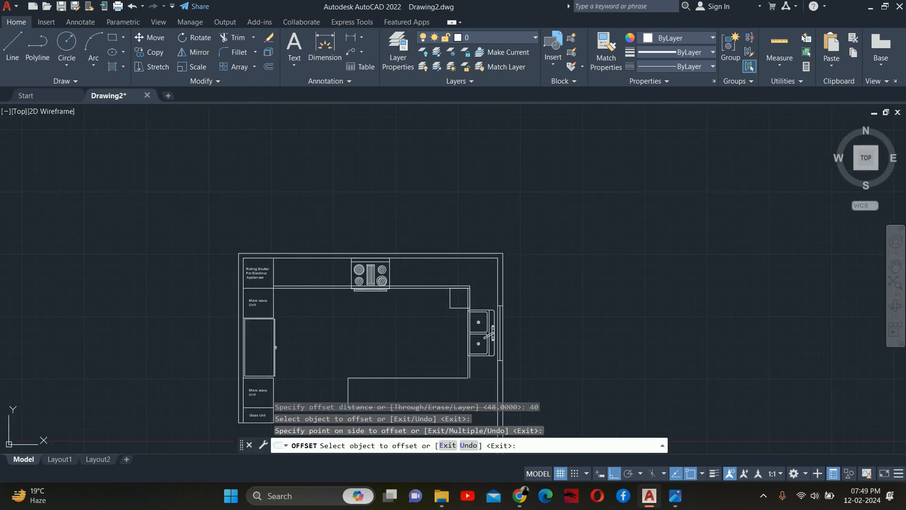
Offset the room-side long edge and the free end edge of the peninsula counter inward by 40
{"action": "scroll", "coordinate": [432, 278], "scroll_direction": "up", "scroll_amount": 4}
{"action": "left_click", "coordinate": [428, 249]}
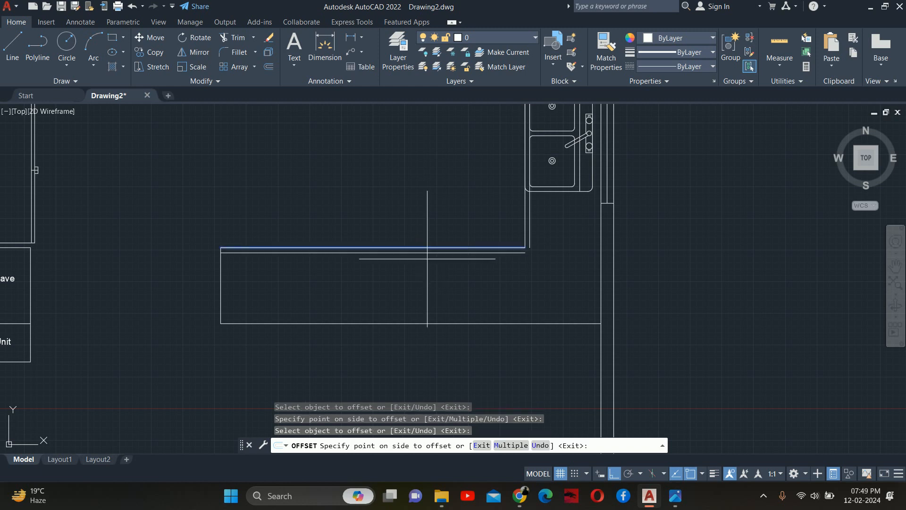
{"action": "left_click", "coordinate": [428, 258]}
{"action": "left_click", "coordinate": [221, 283]}
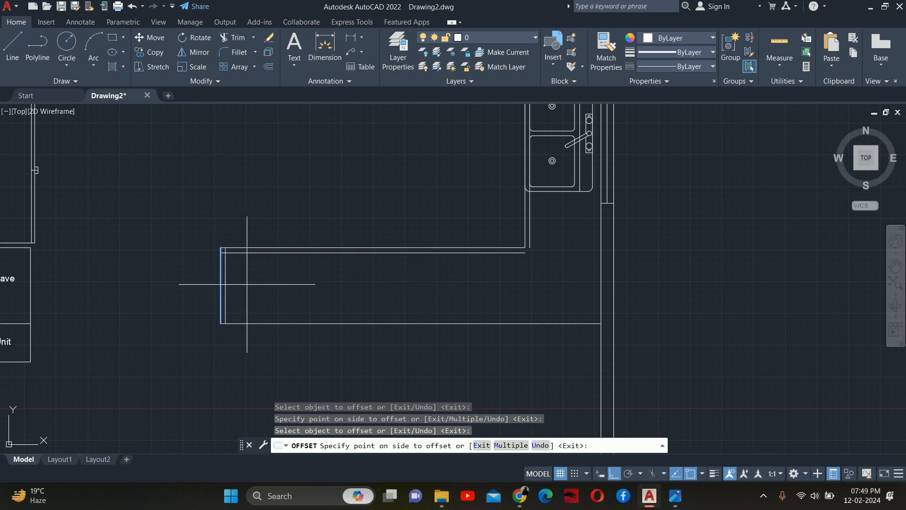
{"action": "left_click", "coordinate": [247, 285]}
{"action": "key", "text": "Escape"}
{"action": "key", "text": "Escape"}
{"action": "key", "text": "Escape"}
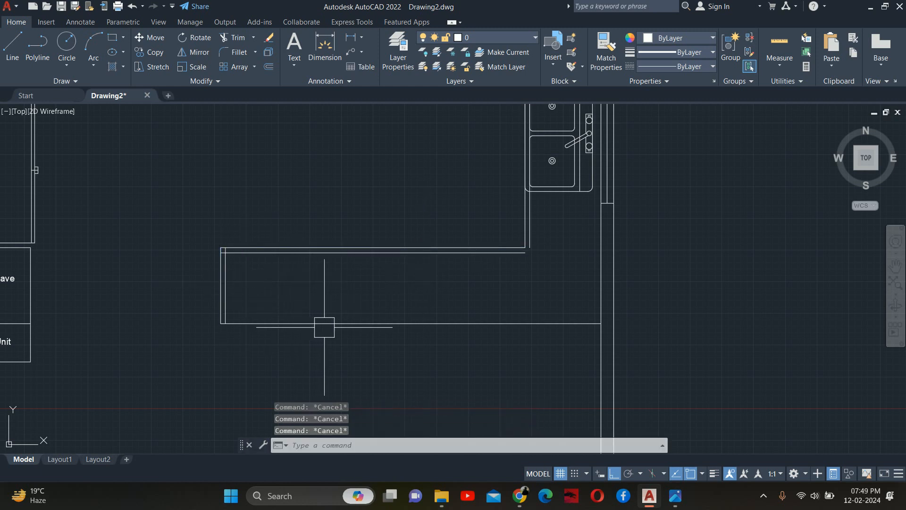
{"action": "middle_click_drag", "start_coordinate": [324, 327], "coordinate": [353, 303]}
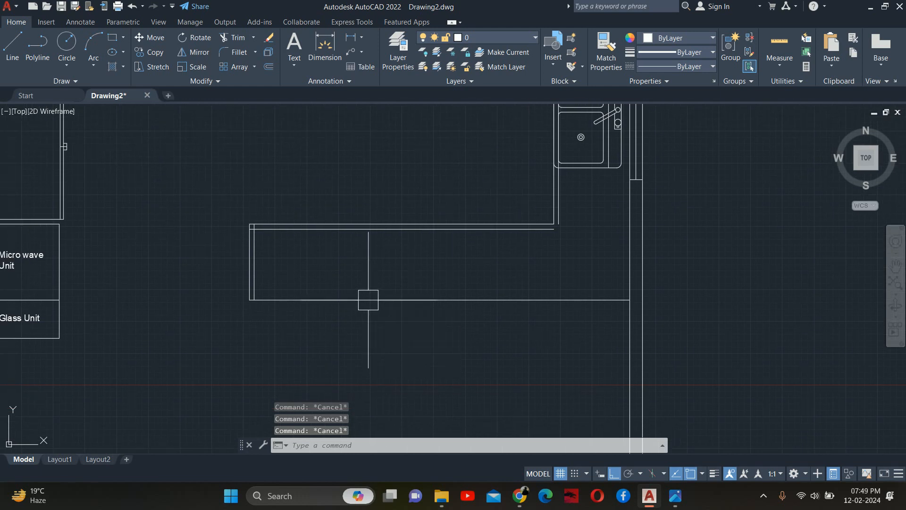
{"action": "type", "text": "o"}
{"action": "key", "text": "Return"}
{"action": "type", "text": "1005"}
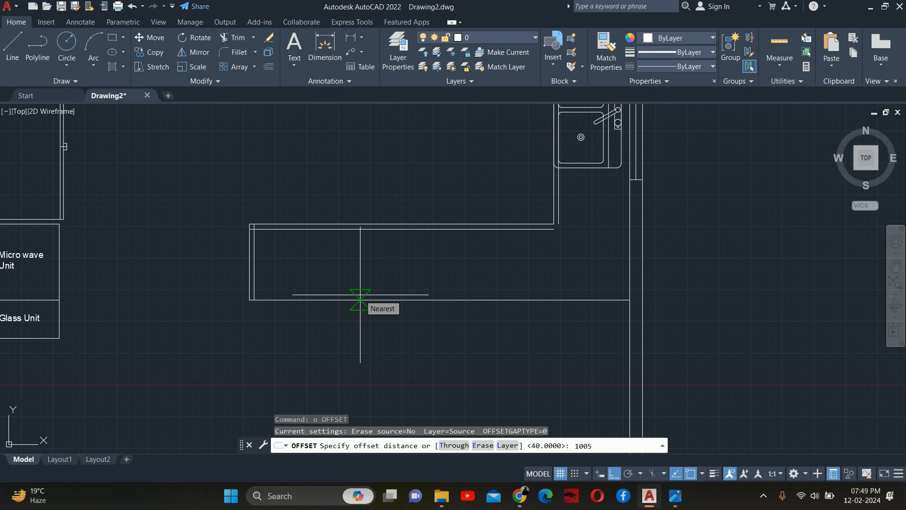
{"action": "key", "text": "Escape"}
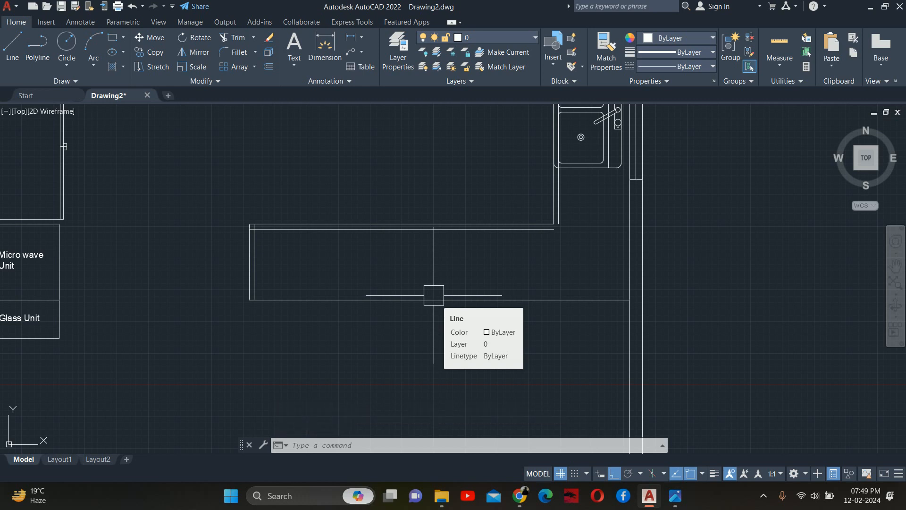
Offset the bottom line of the peninsula counter 100 units inward
{"action": "key", "text": "Escape"}
{"action": "key", "text": "Escape"}
{"action": "key", "text": "Escape"}
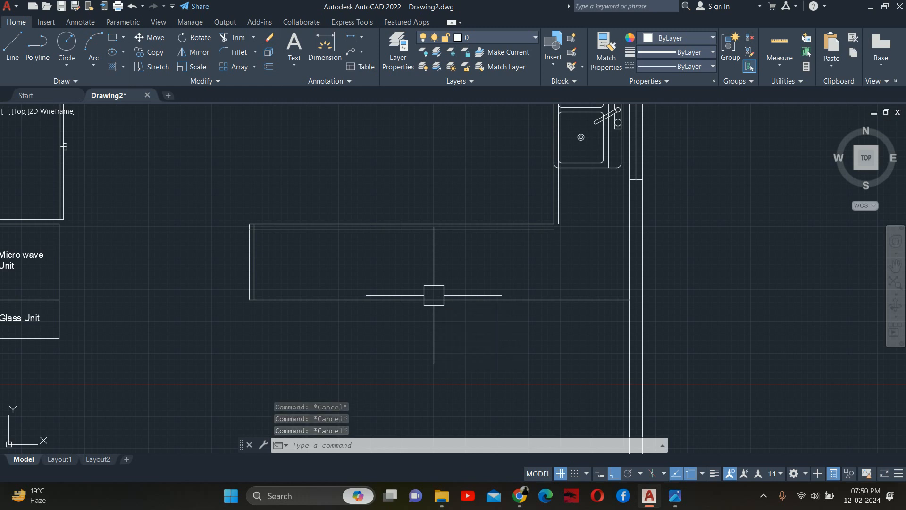
{"action": "type", "text": "o"}
{"action": "key", "text": "Return"}
{"action": "type", "text": "1"}
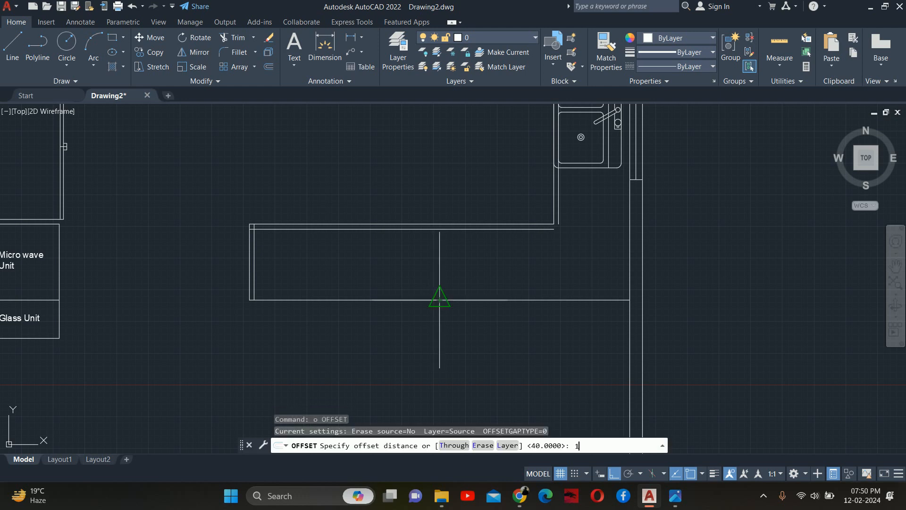
{"action": "type", "text": "00"}
{"action": "key", "text": "Return"}
{"action": "left_click", "coordinate": [373, 300]}
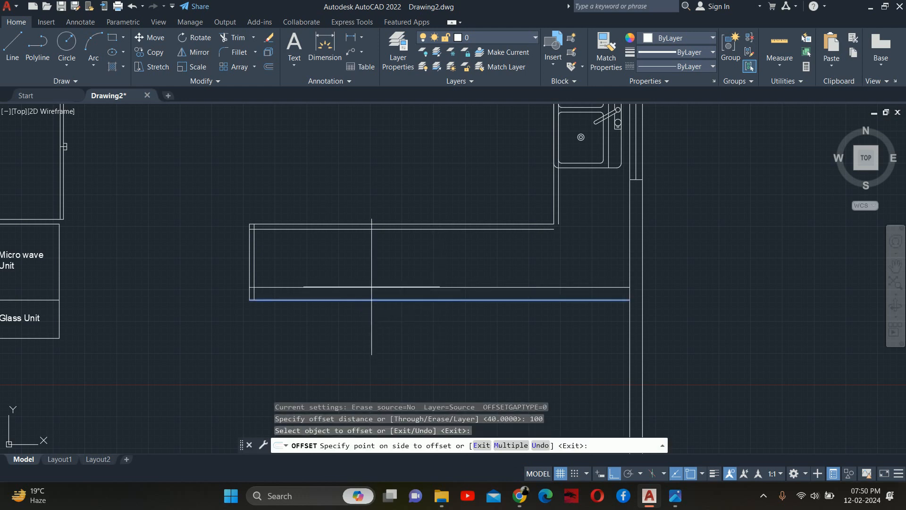
{"action": "left_click", "coordinate": [356, 263]}
{"action": "key", "text": "Escape"}
{"action": "key", "text": "Escape"}
{"action": "key", "text": "Escape"}
Trim the overlapping ends of the inset lines at both corners of the peninsula counter's free end
{"action": "type", "text": "tr"}
{"action": "key", "text": "Return"}
{"action": "scroll", "coordinate": [255, 293], "scroll_direction": "up", "scroll_amount": 5}
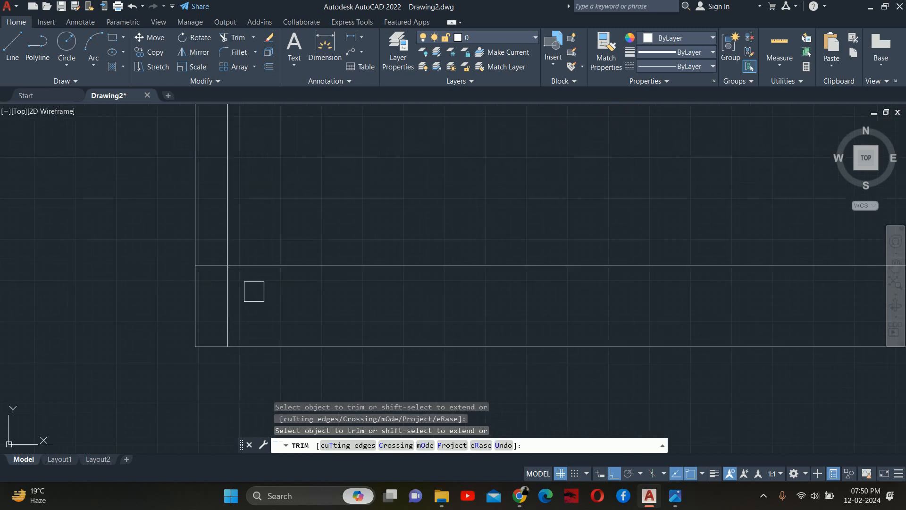
{"action": "left_click", "coordinate": [215, 271]}
{"action": "middle_click_drag", "start_coordinate": [269, 141], "coordinate": [287, 411]}
{"action": "scroll", "coordinate": [220, 247], "scroll_direction": "up", "scroll_amount": 4}
{"action": "left_click", "coordinate": [233, 234]}
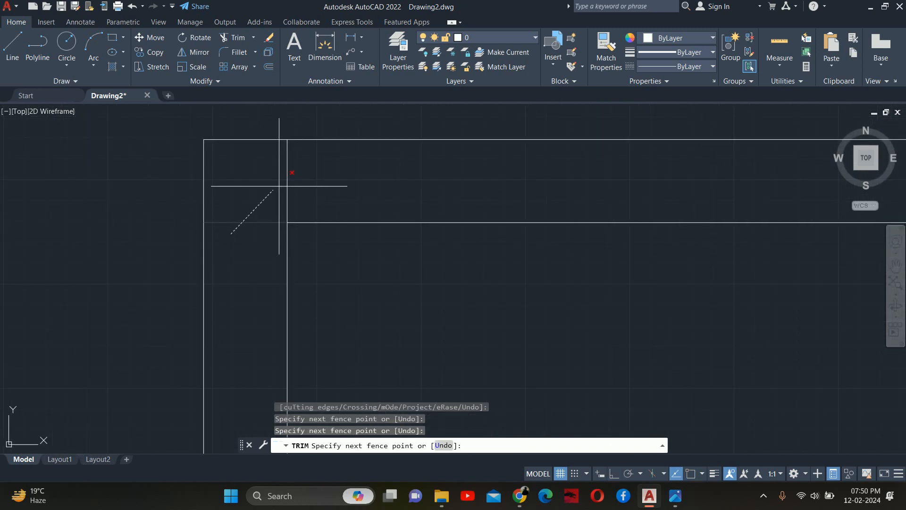
{"action": "left_click", "coordinate": [294, 180]}
Extend the two inset lines to meet at the counter corner below the sink and trim the excess running to the wall
{"action": "scroll", "coordinate": [299, 196], "scroll_direction": "down", "scroll_amount": 8}
{"action": "scroll", "coordinate": [417, 239], "scroll_direction": "down", "scroll_amount": 5}
{"action": "middle_click_drag", "start_coordinate": [461, 272], "coordinate": [89, 395]}
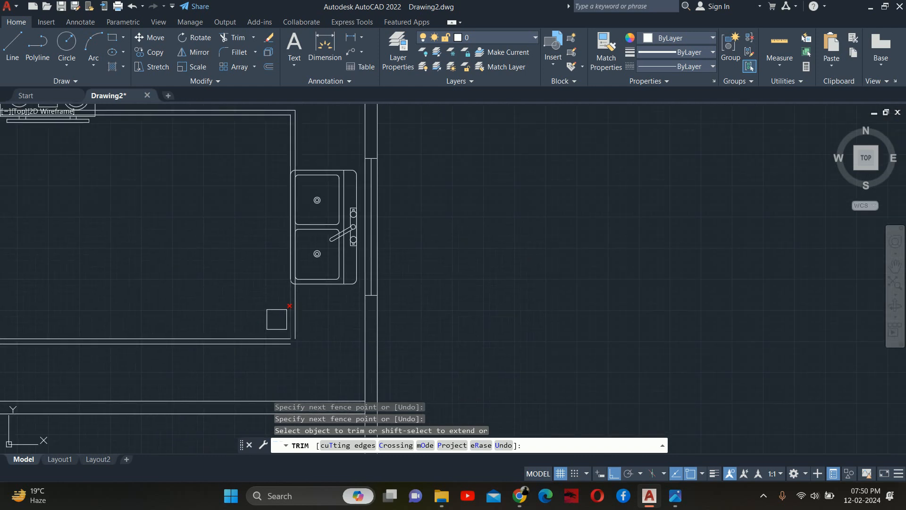
{"action": "scroll", "coordinate": [277, 321], "scroll_direction": "up", "scroll_amount": 5}
{"action": "left_click", "coordinate": [289, 384], "text": "shift"}
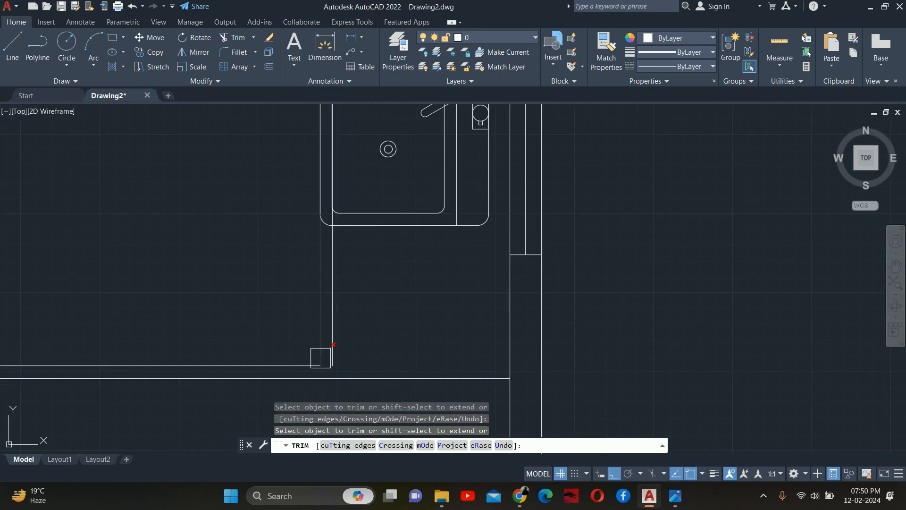
{"action": "left_click", "coordinate": [329, 354], "text": "shift"}
{"action": "left_click", "coordinate": [367, 376]}
{"action": "scroll", "coordinate": [371, 314], "scroll_direction": "down", "scroll_amount": 5}
{"action": "key", "text": "Escape"}
{"action": "key", "text": "Escape"}
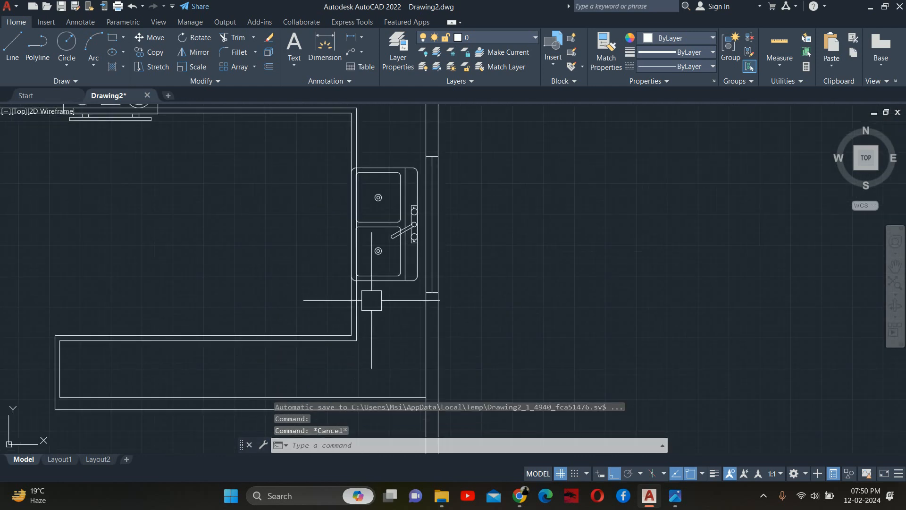
{"action": "middle_click_drag", "start_coordinate": [375, 299], "coordinate": [431, 436]}
{"action": "middle_click_drag", "start_coordinate": [377, 307], "coordinate": [587, 245]}
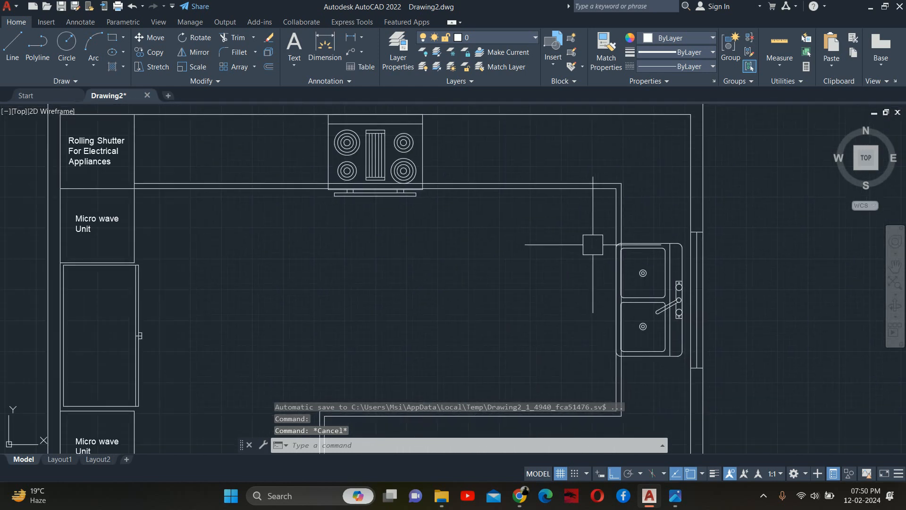
{"action": "scroll", "coordinate": [618, 184], "scroll_direction": "up", "scroll_amount": 5}
{"action": "key", "text": "Escape"}
{"action": "left_click", "coordinate": [618, 185]}
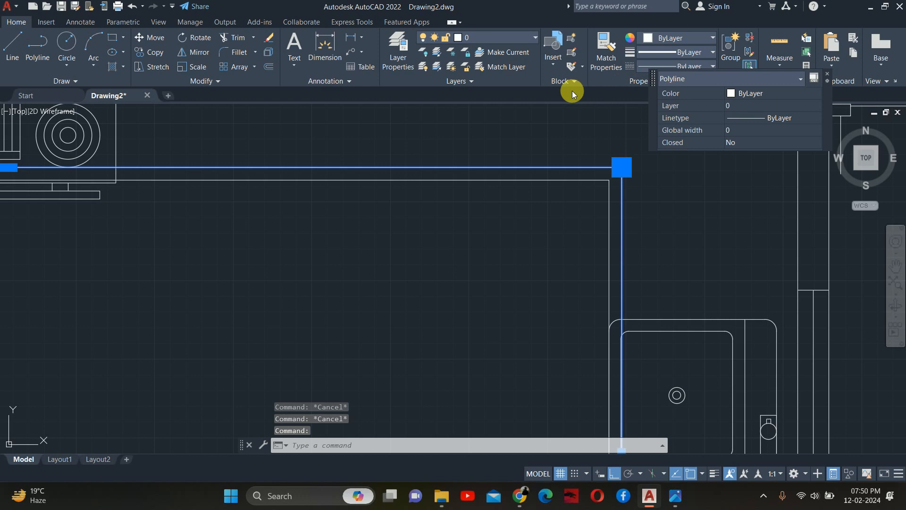
{"action": "left_click", "coordinate": [763, 117]}
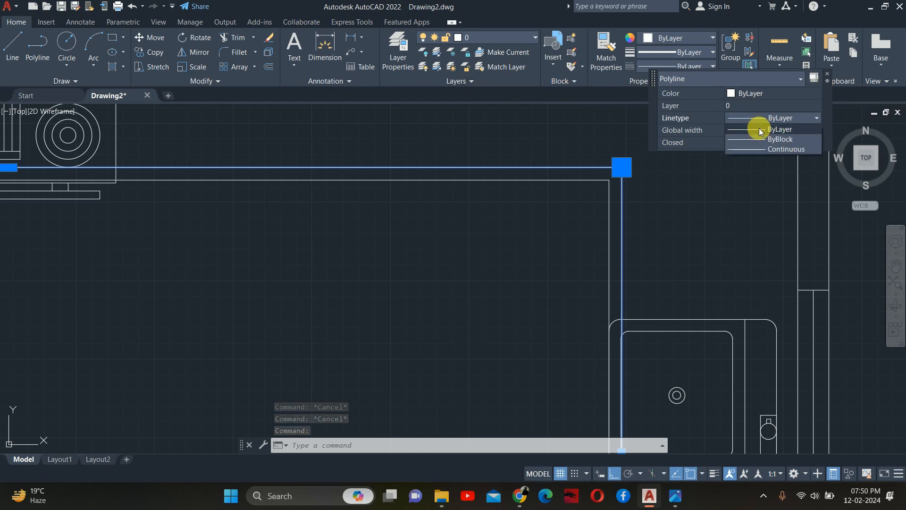
{"action": "key", "text": "Escape"}
{"action": "key", "text": "Escape"}
Load the HIDDEN linetype from acadiso.lin into the drawing
{"action": "type", "text": "lt"}
{"action": "key", "text": "Return"}
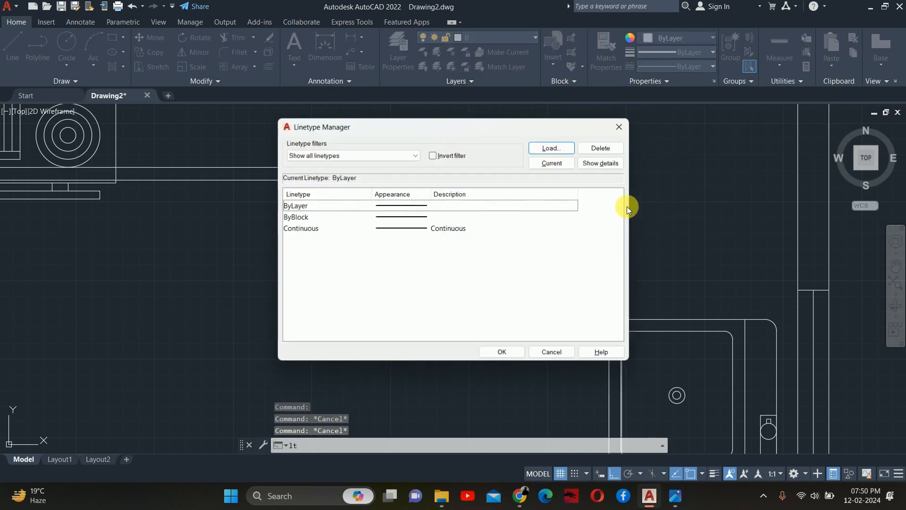
{"action": "left_click", "coordinate": [552, 148]}
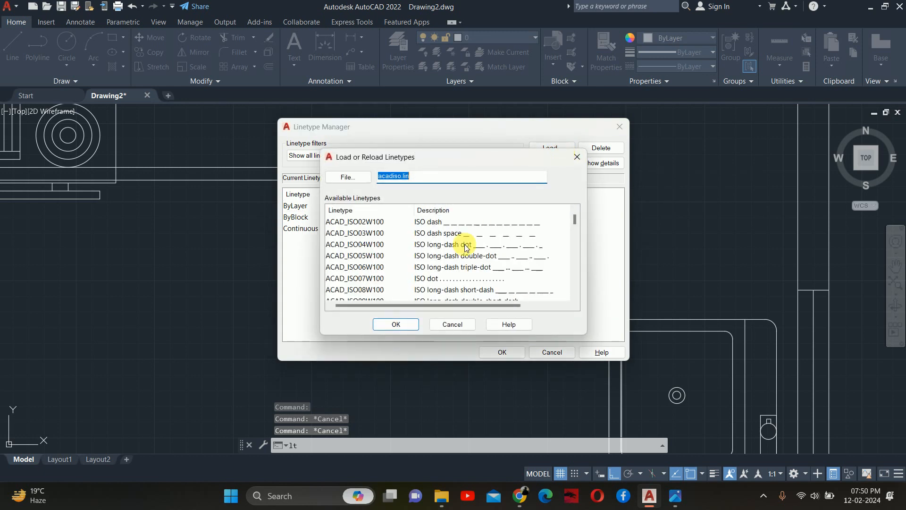
{"action": "scroll", "coordinate": [394, 252], "scroll_direction": "down", "scroll_amount": 2}
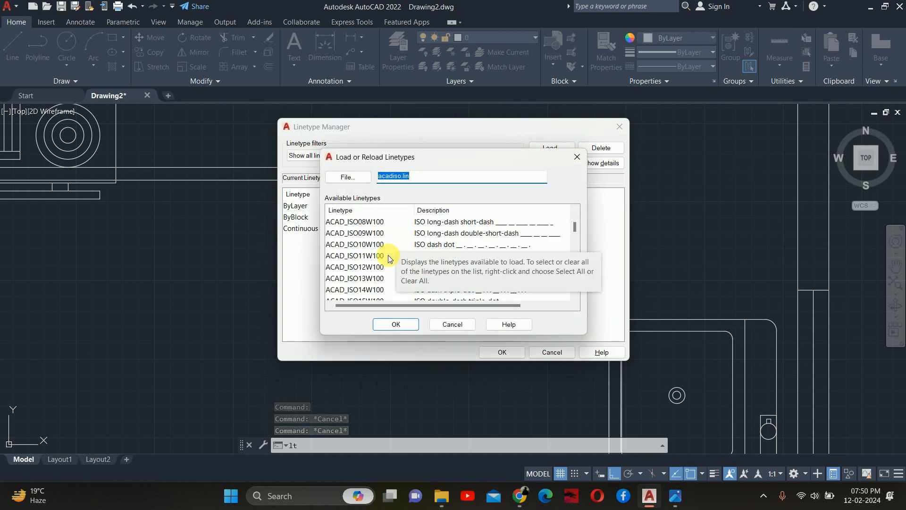
{"action": "scroll", "coordinate": [390, 258], "scroll_direction": "down", "scroll_amount": 1}
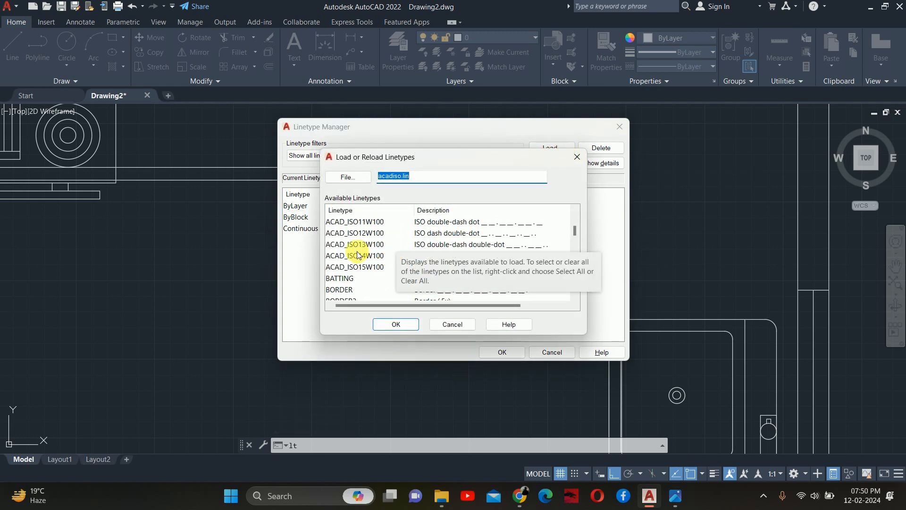
{"action": "scroll", "coordinate": [355, 262], "scroll_direction": "down", "scroll_amount": 5}
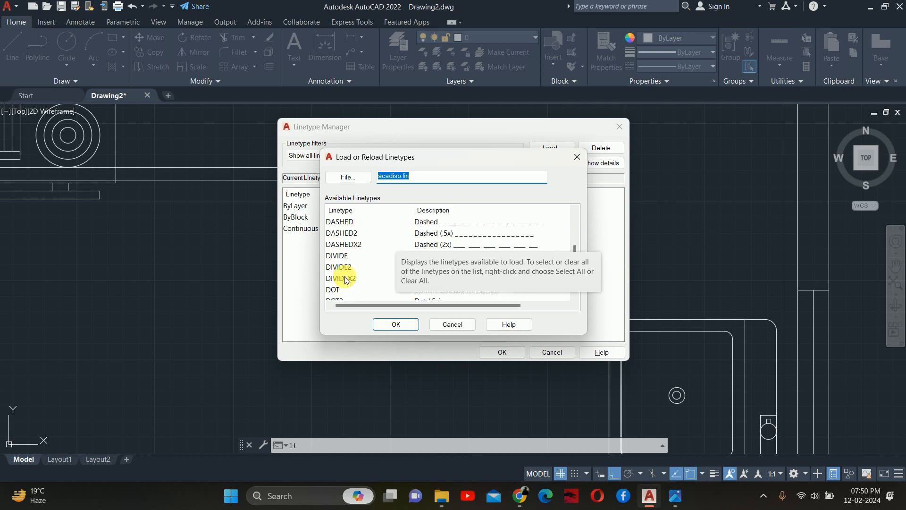
{"action": "scroll", "coordinate": [346, 281], "scroll_direction": "down", "scroll_amount": 2}
{"action": "left_click", "coordinate": [345, 289]}
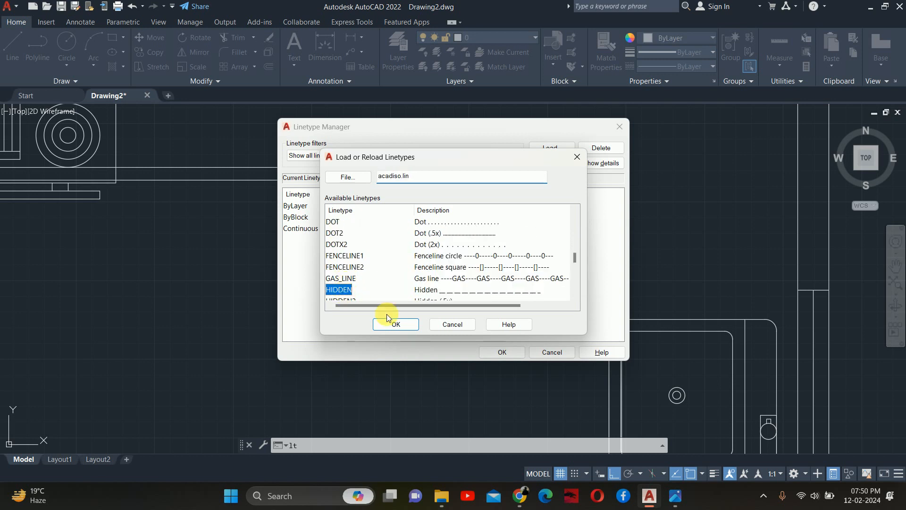
{"action": "left_click", "coordinate": [396, 324]}
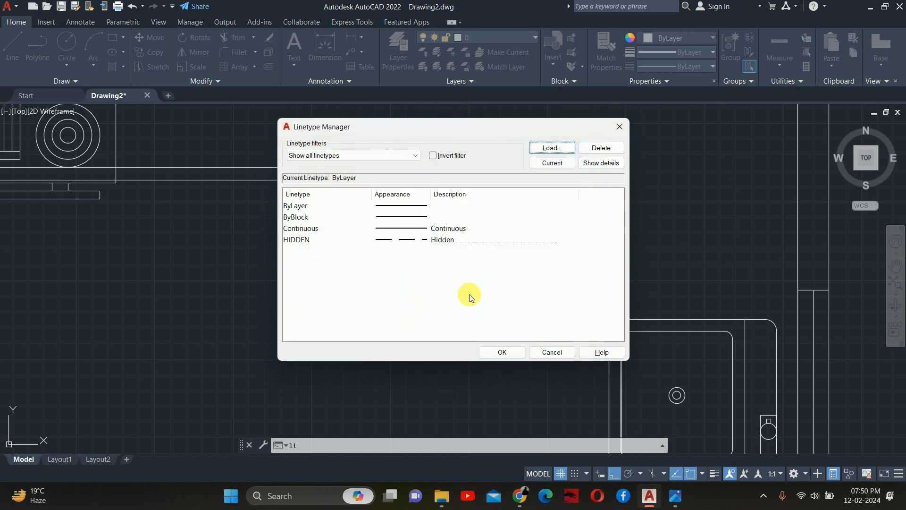
{"action": "left_click", "coordinate": [502, 352]}
Assign the HIDDEN linetype to the inset polyline running behind the countertop's front edge along the stove and sink
{"action": "left_click", "coordinate": [626, 186]}
{"action": "left_click", "coordinate": [749, 142]}
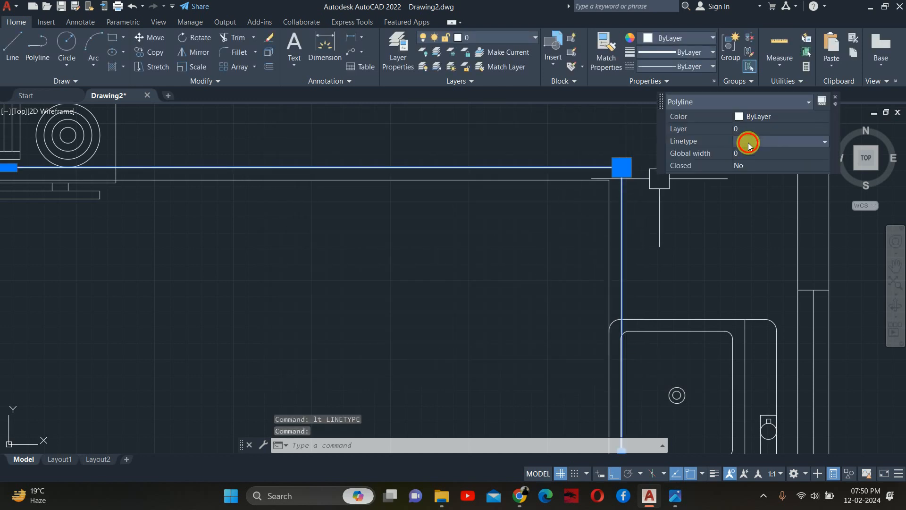
{"action": "left_click", "coordinate": [749, 143]}
{"action": "left_click", "coordinate": [751, 181]}
{"action": "scroll", "coordinate": [626, 184], "scroll_direction": "down", "scroll_amount": 6}
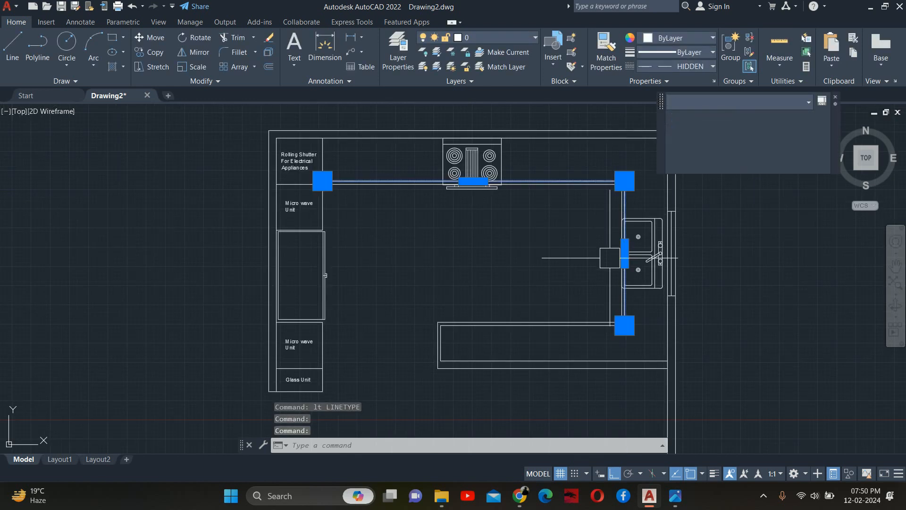
{"action": "key", "text": "Escape"}
{"action": "key", "text": "Escape"}
{"action": "key", "text": "Escape"}
Join the hidden-line polyline with the three inset lines of the peninsula counter
{"action": "scroll", "coordinate": [624, 323], "scroll_direction": "up", "scroll_amount": 4}
{"action": "middle_click_drag", "start_coordinate": [632, 322], "coordinate": [570, 267]}
{"action": "type", "text": "j"}
{"action": "key", "text": "Return"}
{"action": "scroll", "coordinate": [570, 267], "scroll_direction": "up", "scroll_amount": 2}
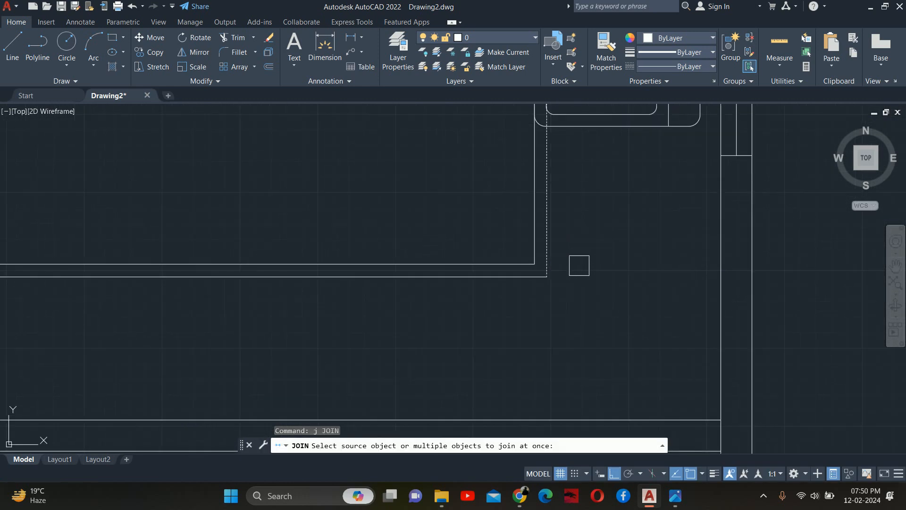
{"action": "left_click", "coordinate": [547, 265]}
{"action": "left_click", "coordinate": [531, 276]}
{"action": "scroll", "coordinate": [361, 284], "scroll_direction": "down", "scroll_amount": 3}
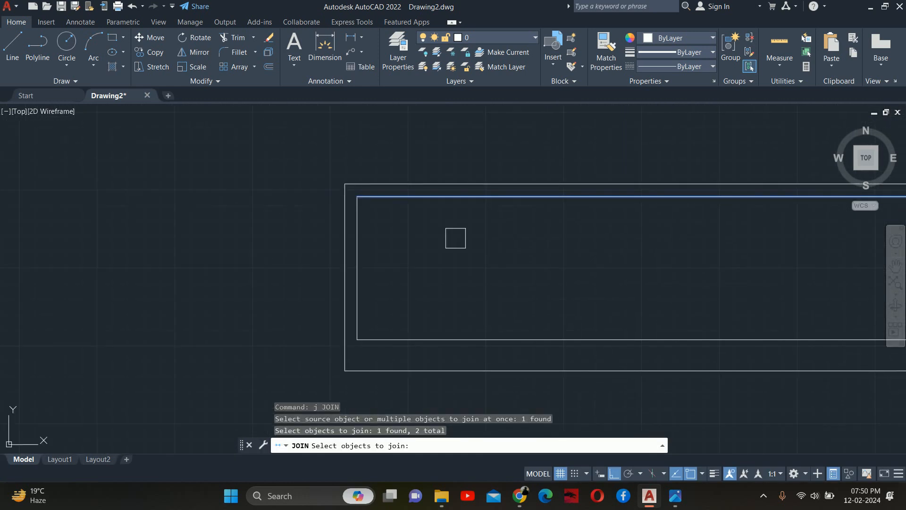
{"action": "left_click", "coordinate": [364, 274]}
{"action": "left_click", "coordinate": [382, 331]}
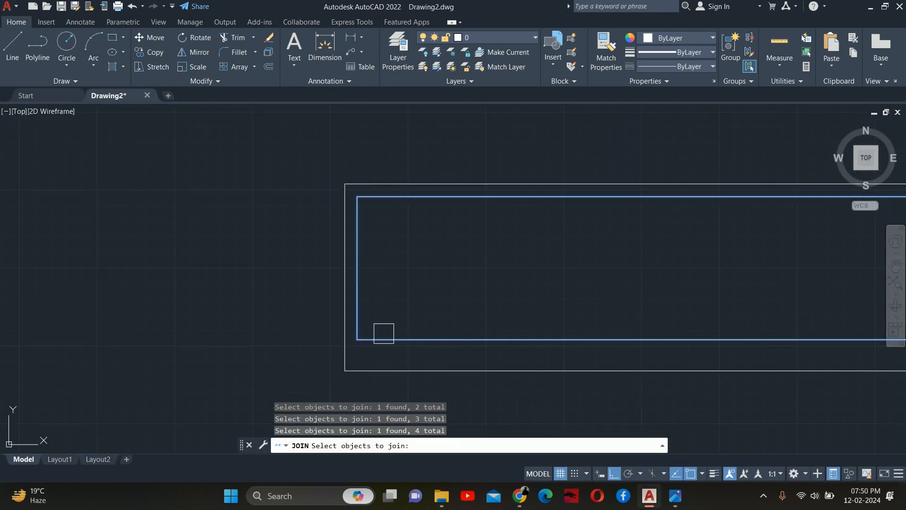
{"action": "key", "text": "Return"}
{"action": "scroll", "coordinate": [455, 304], "scroll_direction": "down", "scroll_amount": 3}
{"action": "key", "text": "Escape"}
{"action": "key", "text": "Escape"}
{"action": "key", "text": "Escape"}
Set the global linetype scale factor to 10
{"action": "type", "text": "lts"}
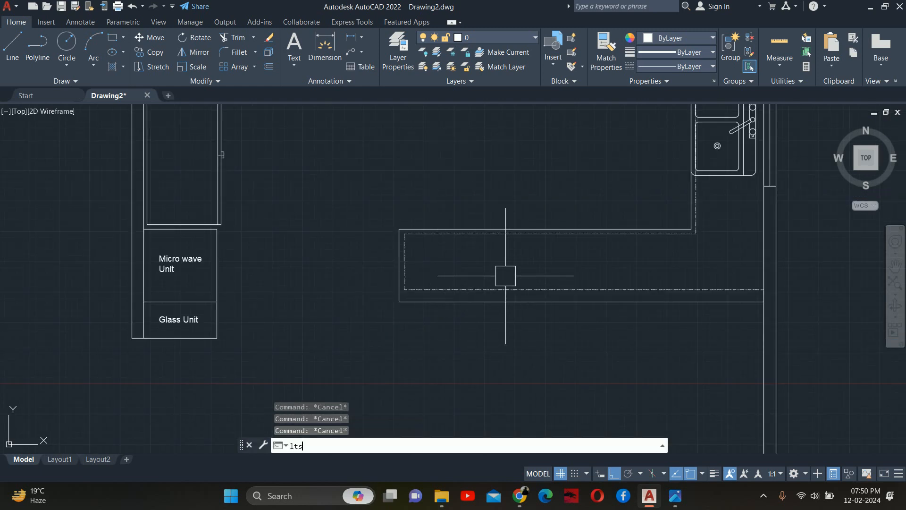
{"action": "key", "text": "Return"}
{"action": "type", "text": "10"}
{"action": "key", "text": "Return"}
{"action": "key", "text": "Escape"}
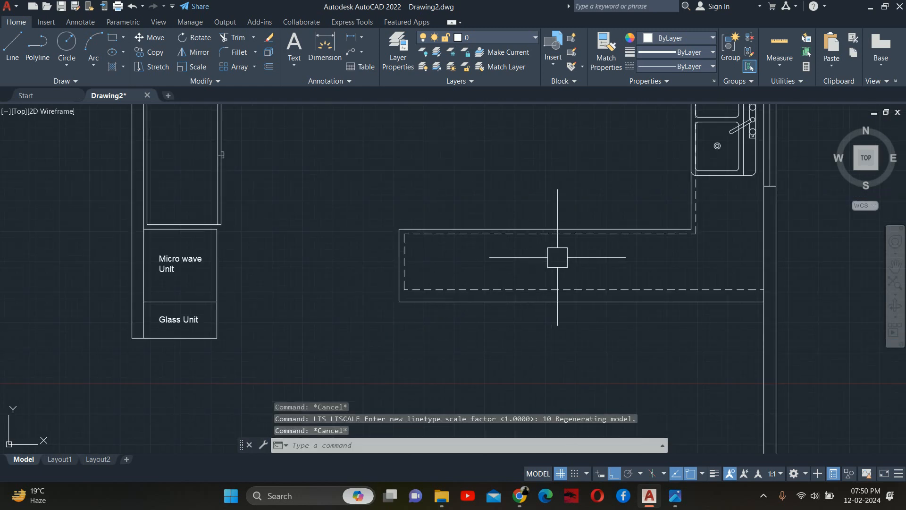
Inspect the dashed counter line where it meets the Rolling Shutter and Micro wave units
{"action": "scroll", "coordinate": [555, 257], "scroll_direction": "down", "scroll_amount": 5}
{"action": "key", "text": "Escape"}
{"action": "key", "text": "Escape"}
{"action": "scroll", "coordinate": [382, 203], "scroll_direction": "up", "scroll_amount": 5}
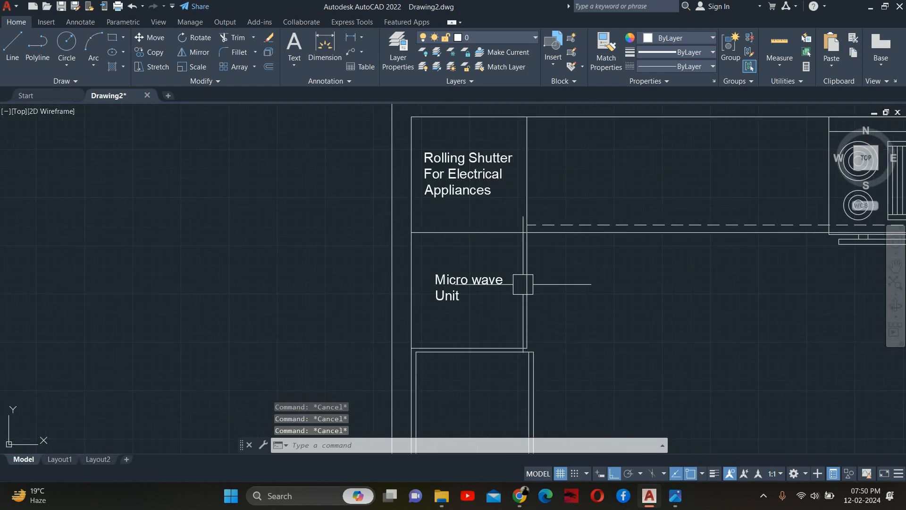
{"action": "type", "text": "tr"}
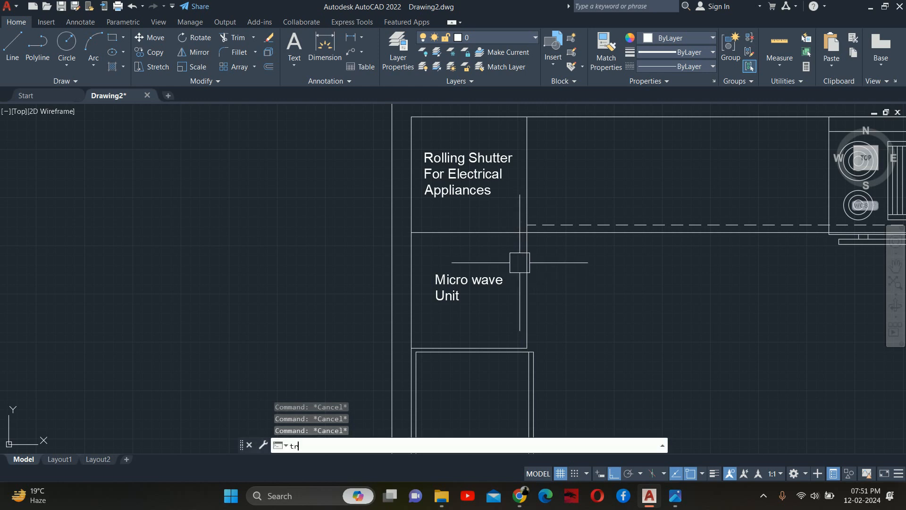
{"action": "key", "text": "Escape"}
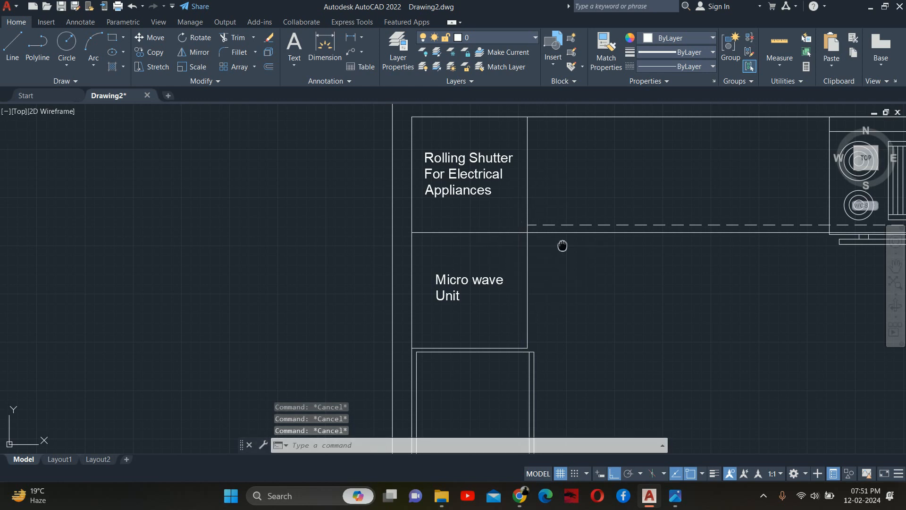
{"action": "middle_click_drag", "start_coordinate": [562, 245], "coordinate": [444, 211]}
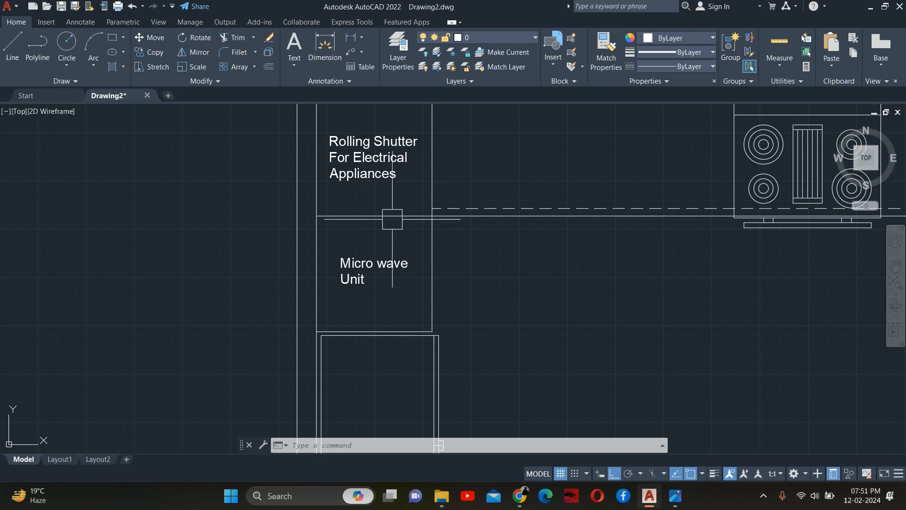
{"action": "mouse_move", "coordinate": [392, 219]}
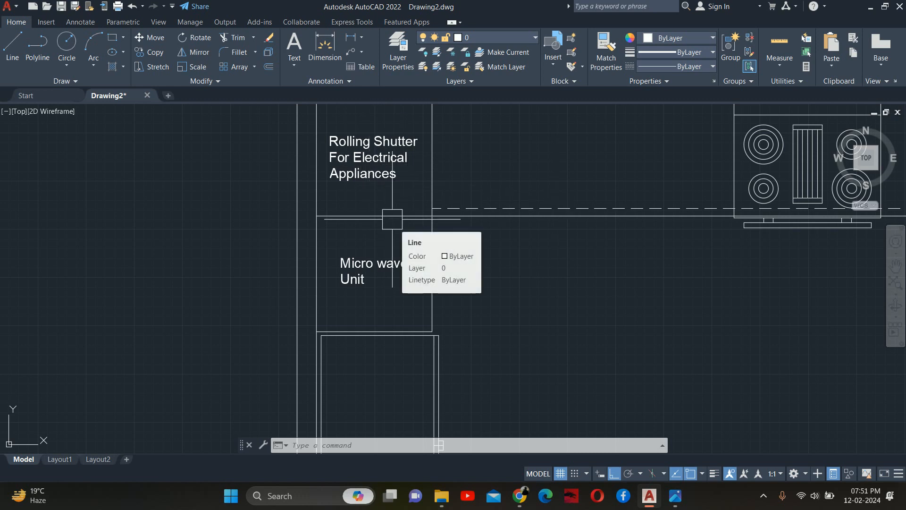
{"action": "scroll", "coordinate": [445, 254], "scroll_direction": "down", "scroll_amount": 4}
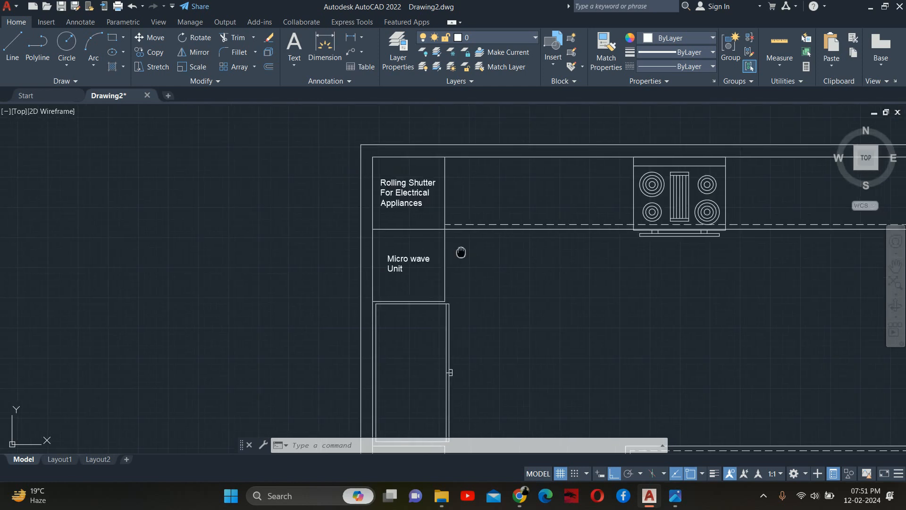
Review the detailed kitchen plan as a whole and compare it with the basic layout beside it
{"action": "key", "text": "Escape"}
{"action": "key", "text": "Escape"}
{"action": "key", "text": "Escape"}
{"action": "scroll", "coordinate": [306, 246], "scroll_direction": "down", "scroll_amount": 4}
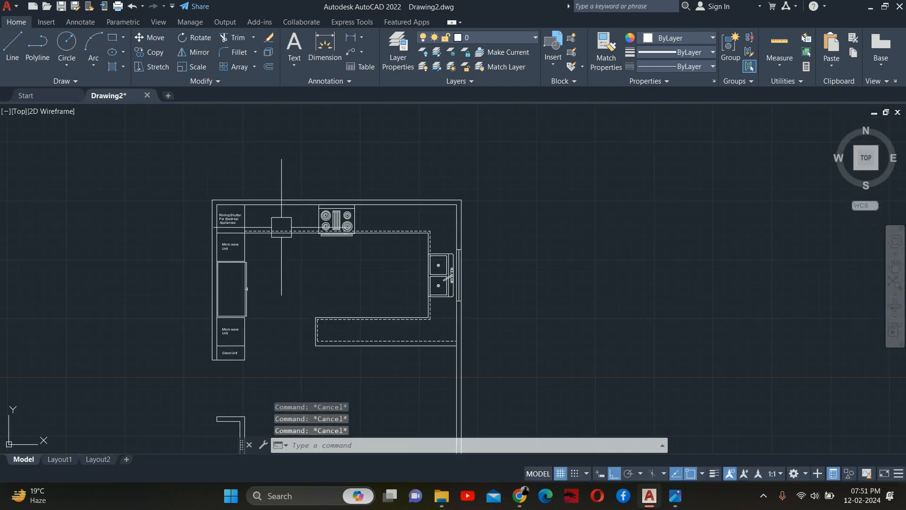
{"action": "scroll", "coordinate": [322, 253], "scroll_direction": "up", "scroll_amount": 2}
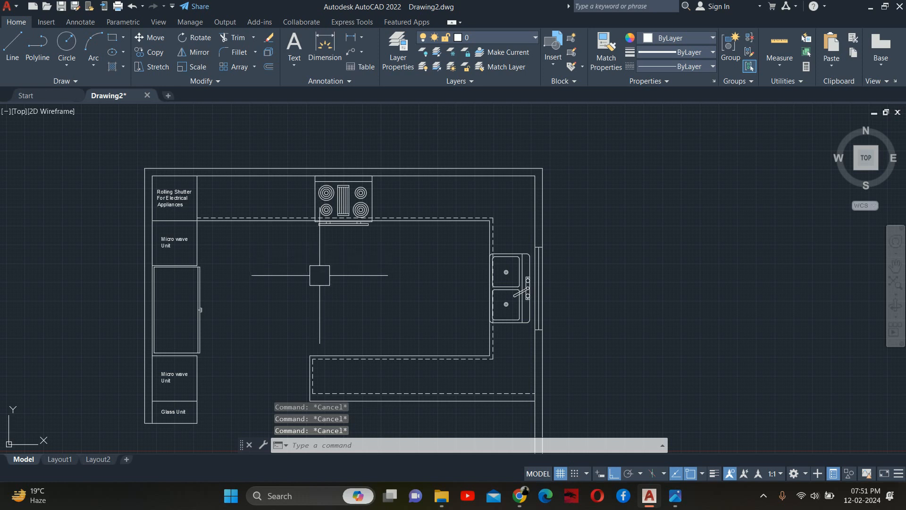
{"action": "mouse_move", "coordinate": [318, 274]}
{"action": "middle_mouse_down"}
{"action": "mouse_move", "coordinate": [334, 267]}
{"action": "mouse_move", "coordinate": [335, 253]}
{"action": "middle_mouse_up"}
{"action": "scroll", "coordinate": [333, 252], "scroll_direction": "down", "scroll_amount": 5}
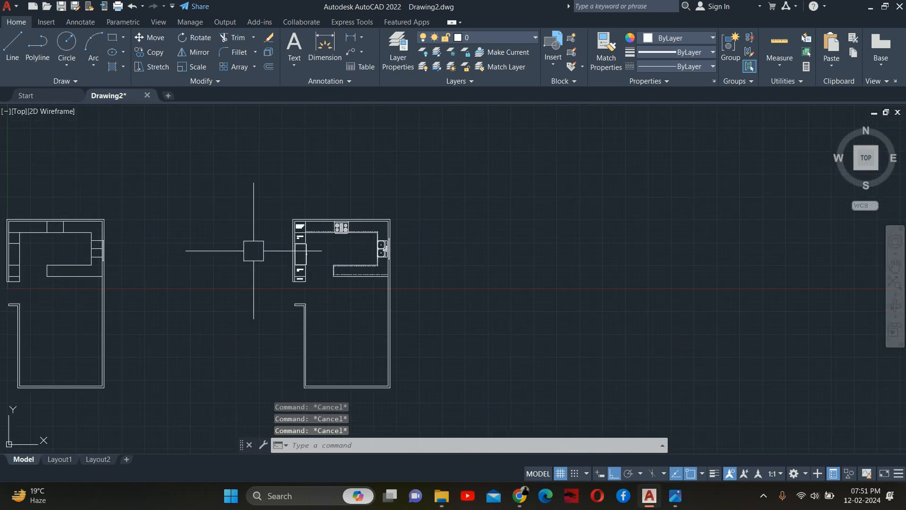
{"action": "middle_click_drag", "start_coordinate": [231, 268], "coordinate": [319, 236]}
{"action": "middle_click_drag", "start_coordinate": [288, 351], "coordinate": [388, 346]}
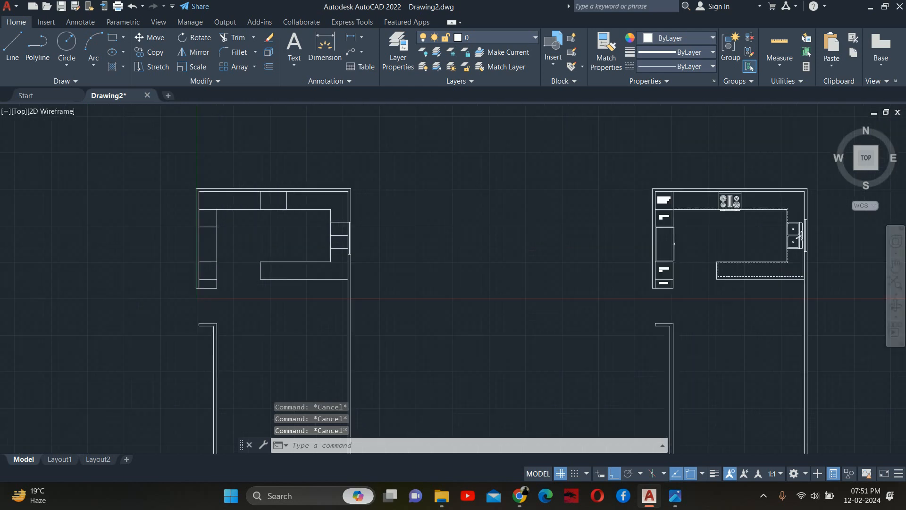
Draw lines extending the inner counter edges to the walls to close off the upper-left corner unit of the basic layout
{"action": "scroll", "coordinate": [237, 194], "scroll_direction": "up", "scroll_amount": 2}
{"action": "type", "text": "l"}
{"action": "scroll", "coordinate": [217, 259], "scroll_direction": "up", "scroll_amount": 2}
{"action": "key", "text": "Return"}
{"action": "left_click", "coordinate": [218, 260]}
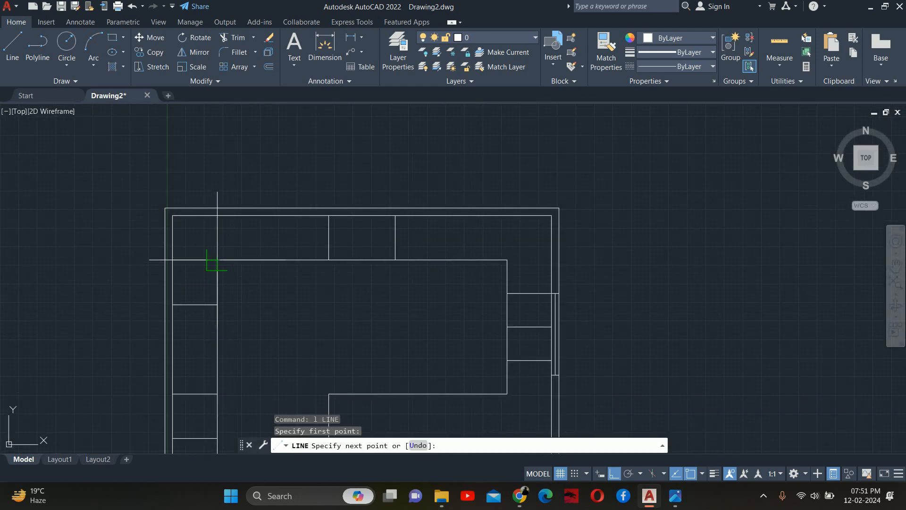
{"action": "key", "text": "Escape"}
{"action": "key", "text": "Escape"}
{"action": "key", "text": "Escape"}
Draw lines from the inner counter corner to both walls to close off the upper-right corner unit
{"action": "key", "text": "Return"}
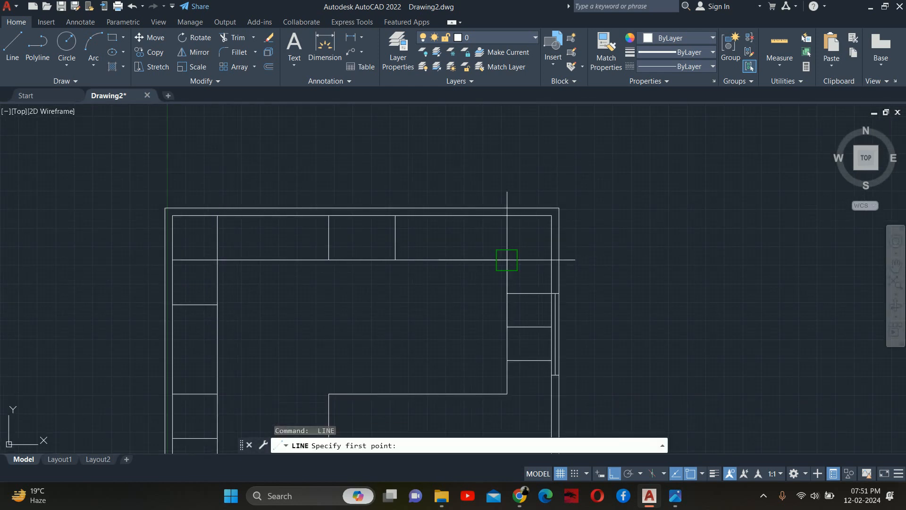
{"action": "left_click", "coordinate": [507, 259]}
{"action": "left_click", "coordinate": [507, 215]}
{"action": "key", "text": "Return"}
{"action": "key", "text": "Return"}
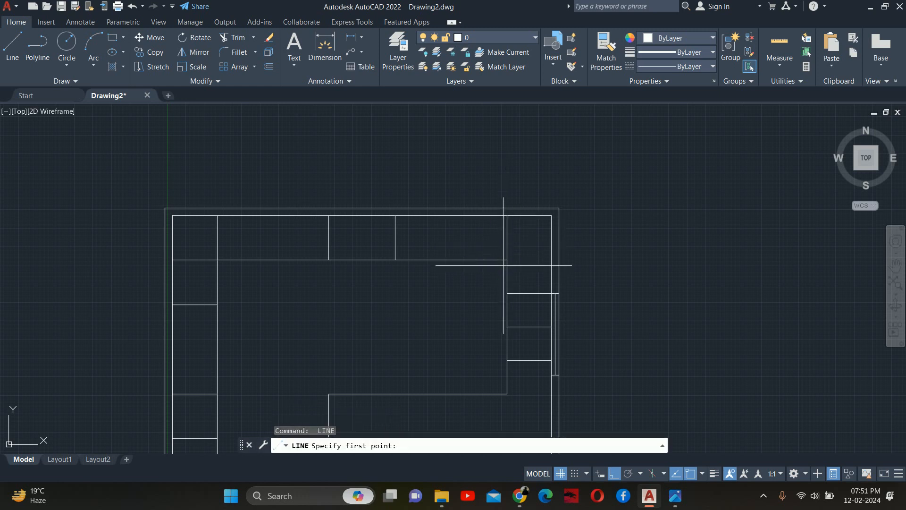
{"action": "left_click", "coordinate": [507, 260]}
{"action": "key", "text": "Escape"}
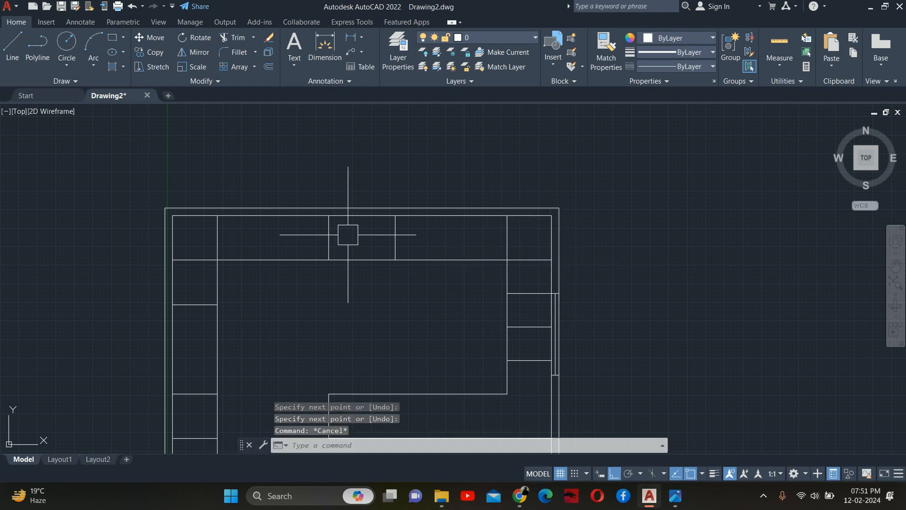
Offset the upper-left corner unit's vertical divider by 600 twice in succession along the top counter
{"action": "scroll", "coordinate": [372, 243], "scroll_direction": "down", "scroll_amount": 2}
{"action": "scroll", "coordinate": [370, 243], "scroll_direction": "up", "scroll_amount": 4}
{"action": "type", "text": "o"}
{"action": "key", "text": "Return"}
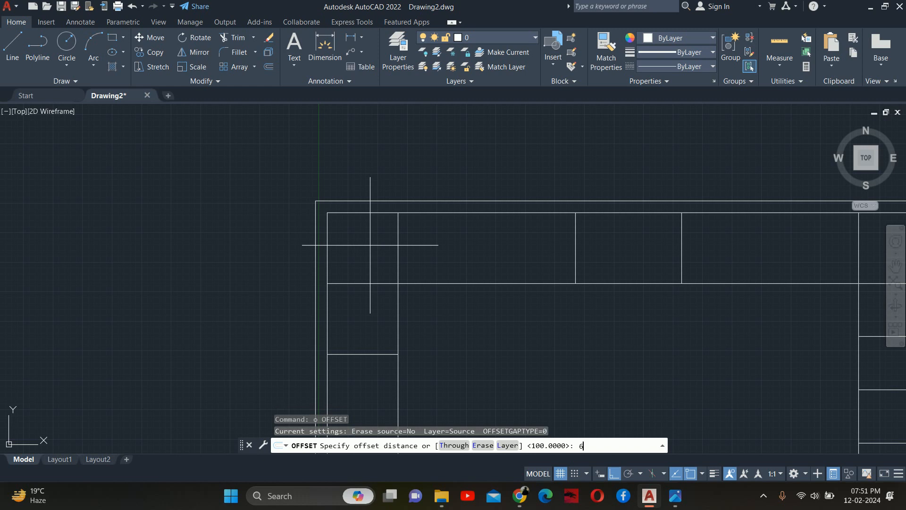
{"action": "type", "text": "600"}
{"action": "key", "text": "Return"}
{"action": "left_click", "coordinate": [400, 237]}
{"action": "left_click", "coordinate": [455, 245]}
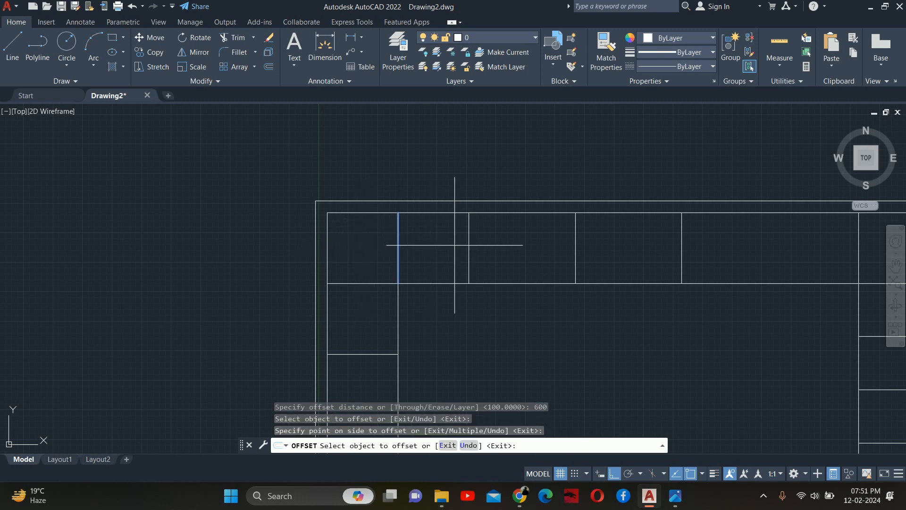
{"action": "left_click", "coordinate": [469, 250]}
{"action": "left_click", "coordinate": [522, 251]}
{"action": "middle_click_drag", "start_coordinate": [621, 256], "coordinate": [500, 263]}
{"action": "key", "text": "Escape"}
{"action": "key", "text": "Escape"}
Delete the two old stove divider lines from the top counter
{"action": "scroll", "coordinate": [490, 258], "scroll_direction": "up", "scroll_amount": 2}
{"action": "left_click", "coordinate": [660, 254]}
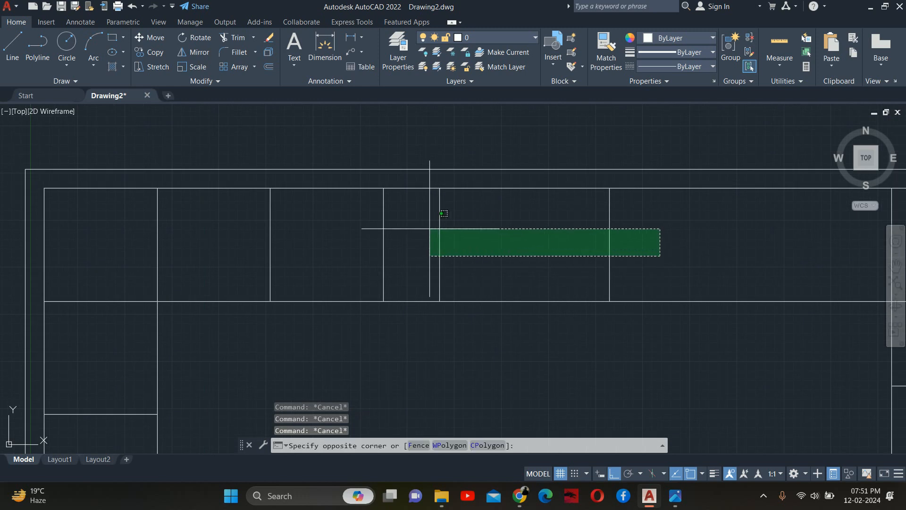
{"action": "left_click", "coordinate": [429, 234]}
{"action": "key", "text": "Delete"}
Draw a vertical centre line across the top counter, starting midway between its two inner corners and ending at the wall
{"action": "scroll", "coordinate": [562, 227], "scroll_direction": "down", "scroll_amount": 3}
{"action": "type", "text": "o"}
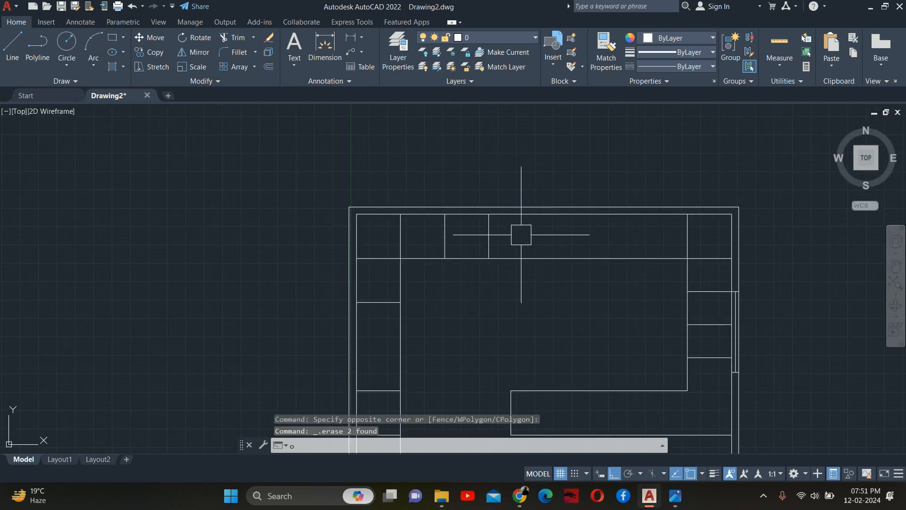
{"action": "key", "text": "Escape"}
{"action": "type", "text": "l"}
{"action": "key", "text": "Return"}
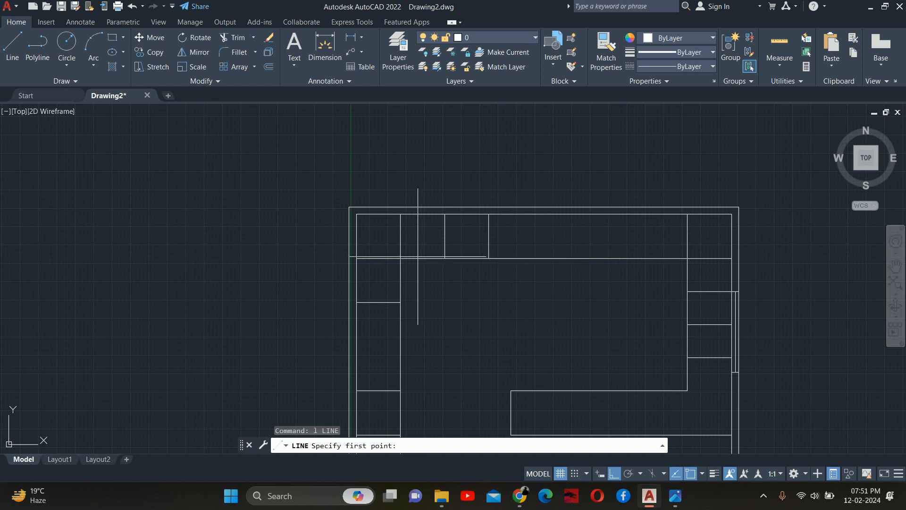
{"action": "type", "text": "mtp"}
{"action": "key", "text": "Return"}
{"action": "left_click", "coordinate": [402, 257]}
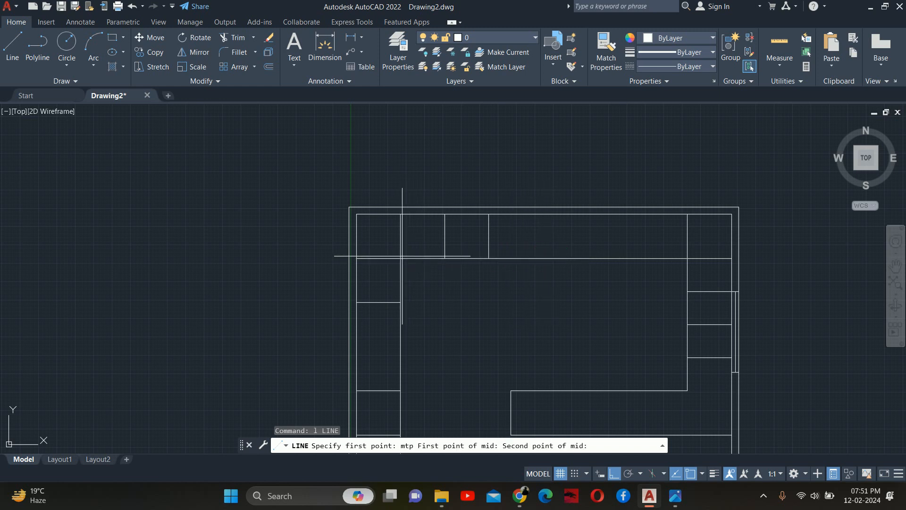
{"action": "left_click", "coordinate": [667, 259]}
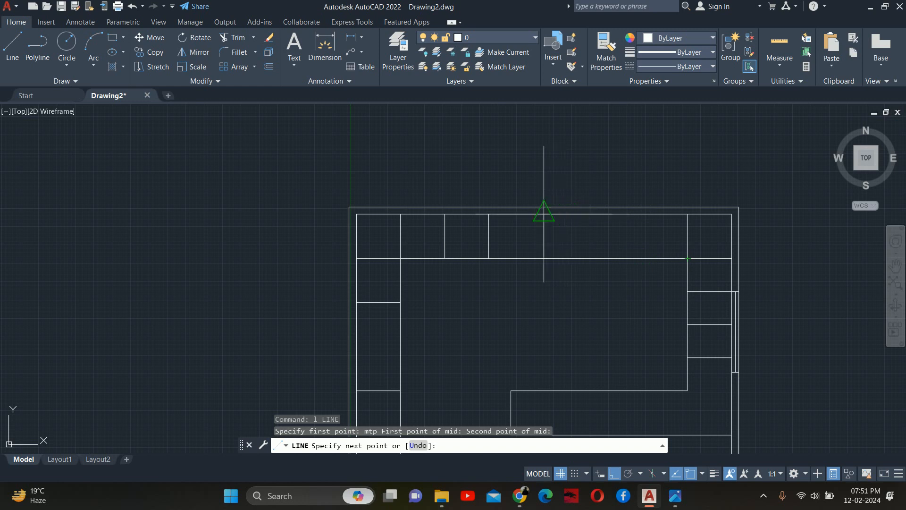
{"action": "key", "text": "Escape"}
Offset the top counter's centre line by 450 to each side to mark the stove space
{"action": "scroll", "coordinate": [544, 225], "scroll_direction": "up", "scroll_amount": 4}
{"action": "type", "text": "o"}
{"action": "key", "text": "Return"}
{"action": "type", "text": "450"}
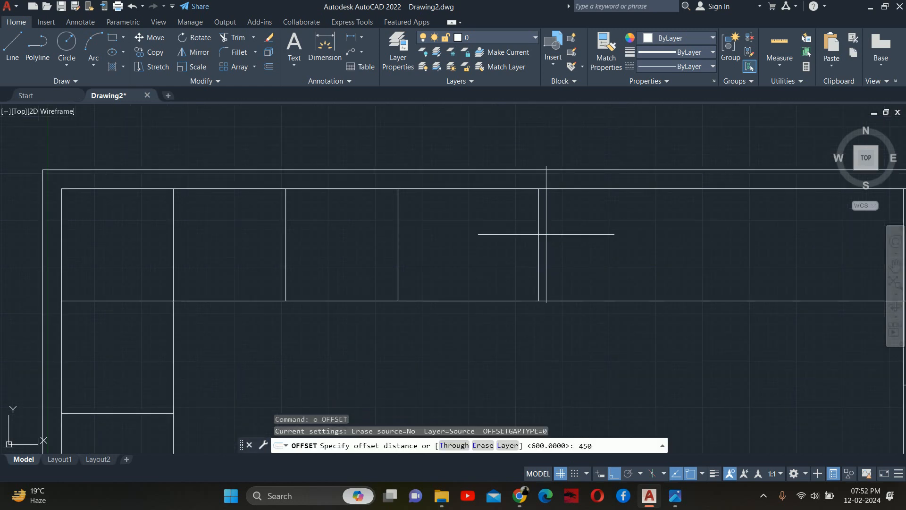
{"action": "key", "text": "Return"}
{"action": "left_click", "coordinate": [539, 236]}
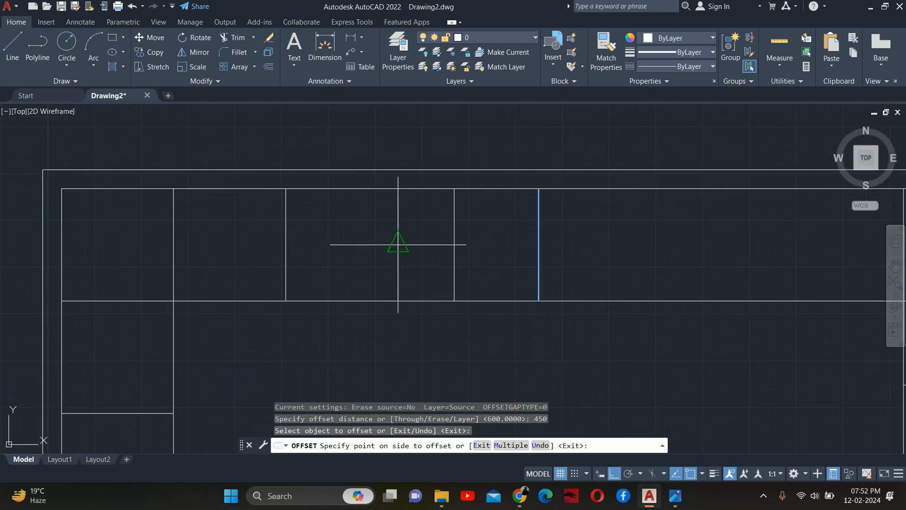
{"action": "key", "text": "Escape"}
{"action": "key", "text": "Return"}
{"action": "key", "text": "Return"}
{"action": "left_click", "coordinate": [539, 243]}
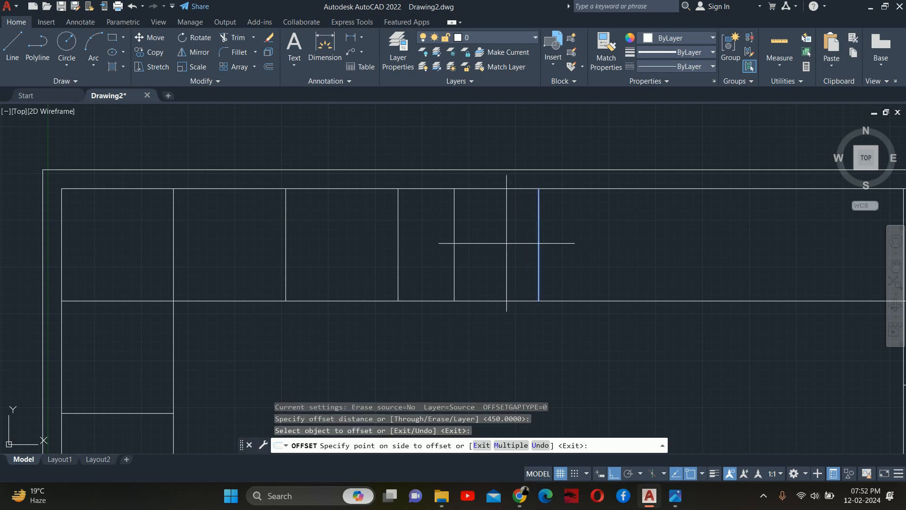
{"action": "left_click", "coordinate": [507, 246]}
{"action": "scroll", "coordinate": [577, 241], "scroll_direction": "down", "scroll_amount": 3}
{"action": "key", "text": "Escape"}
{"action": "key", "text": "Escape"}
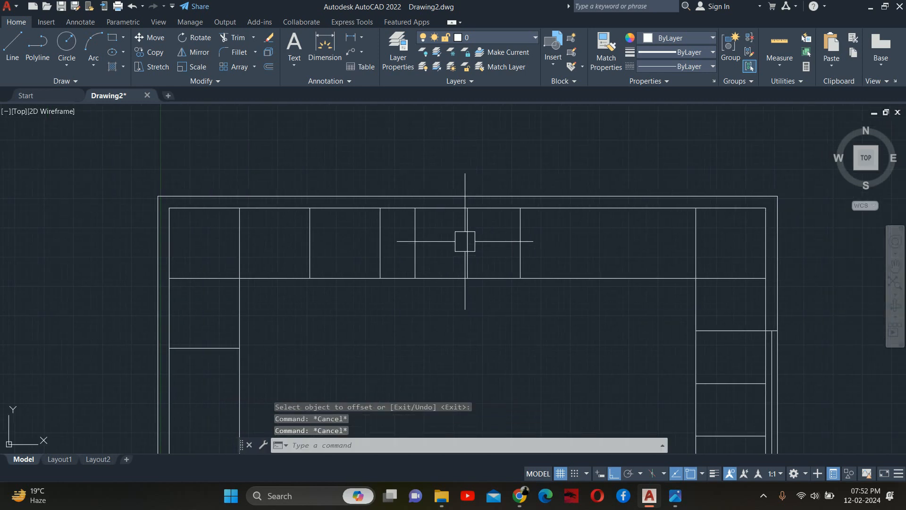
{"action": "left_click", "coordinate": [459, 243]}
{"action": "key", "text": "Escape"}
{"action": "middle_click_drag", "start_coordinate": [470, 247], "coordinate": [400, 256]}
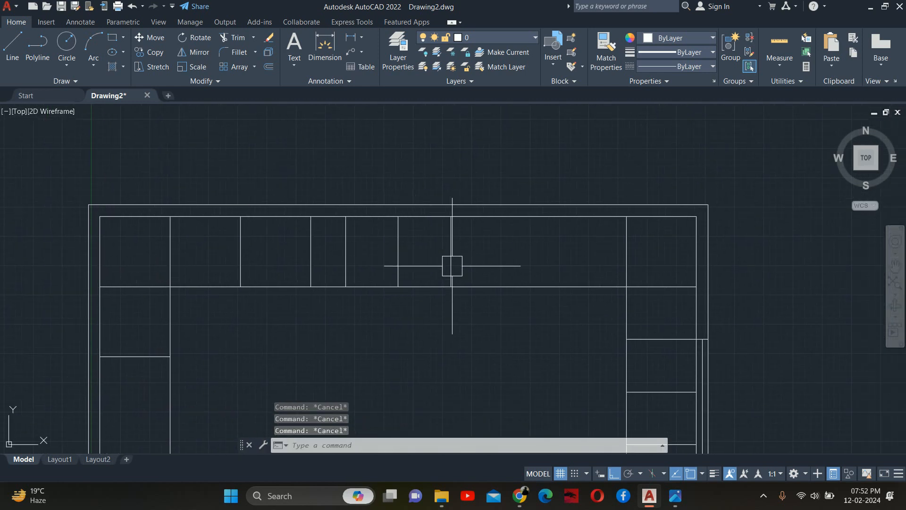
{"action": "type", "text": "o"}
{"action": "key", "text": "Return"}
{"action": "key", "text": "Escape"}
{"action": "key", "text": "Escape"}
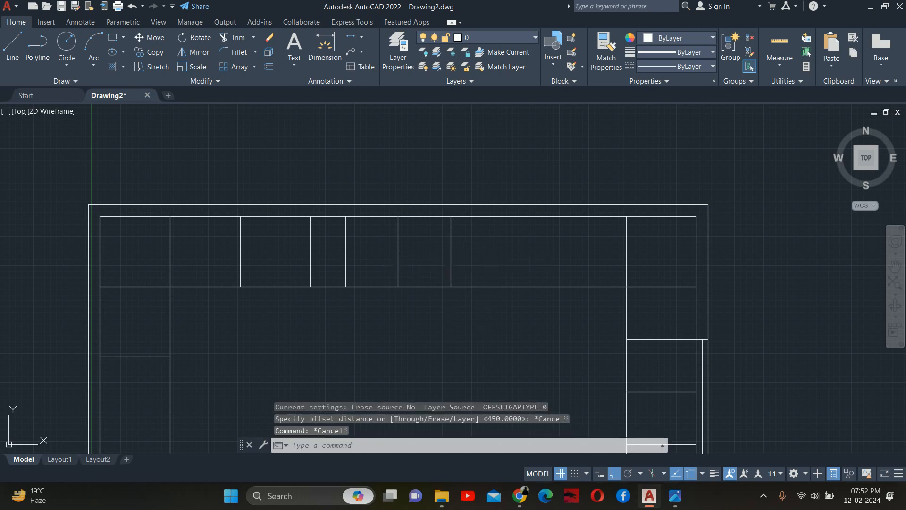
Offset the upper-right corner unit's vertical divider by 600 twice in succession towards the stove space
{"action": "type", "text": "o"}
{"action": "key", "text": "Return"}
{"action": "type", "text": "6"}
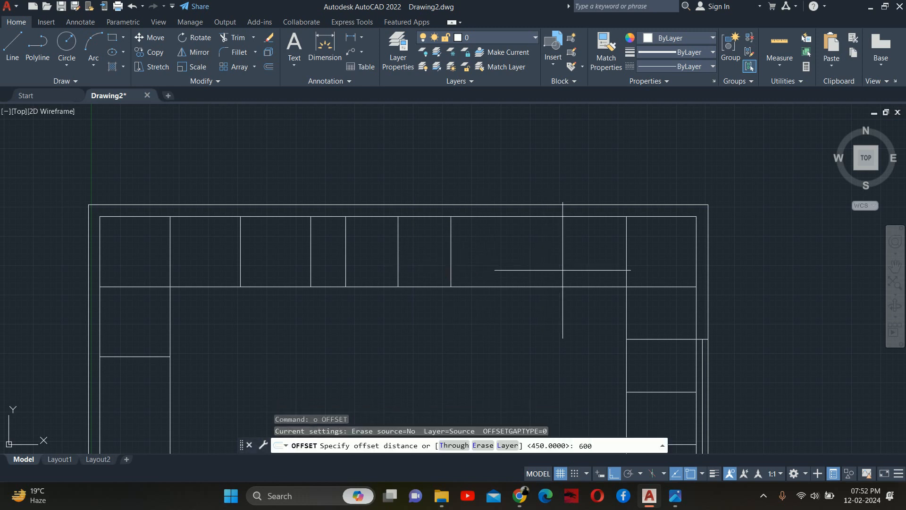
{"action": "type", "text": "00"}
{"action": "key", "text": "Return"}
{"action": "left_click", "coordinate": [627, 234]}
{"action": "left_click", "coordinate": [605, 242]}
{"action": "left_click", "coordinate": [556, 256]}
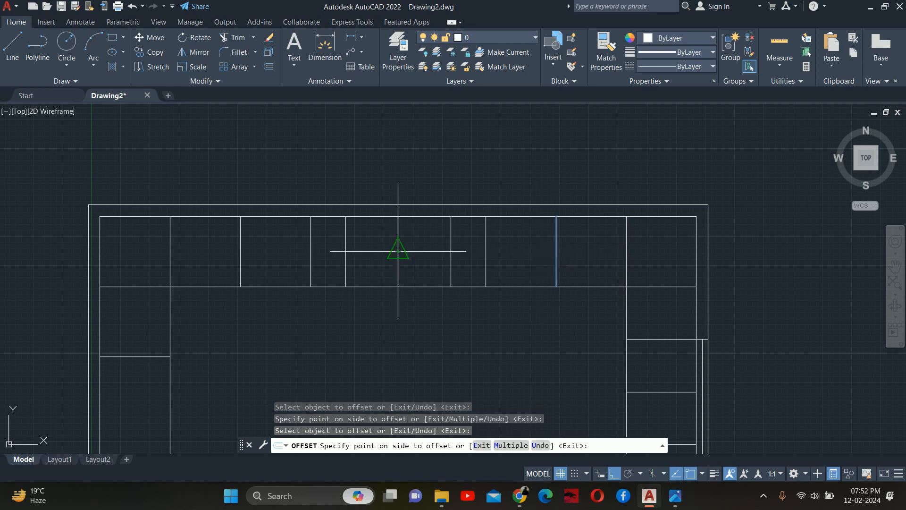
{"action": "key", "text": "Escape"}
{"action": "key", "text": "Escape"}
{"action": "key", "text": "Escape"}
Measure the width of the narrow gap left of the stove space using a linear dimension, without placing it
{"action": "scroll", "coordinate": [409, 253], "scroll_direction": "up", "scroll_amount": 1}
{"action": "scroll", "coordinate": [329, 255], "scroll_direction": "up", "scroll_amount": 1}
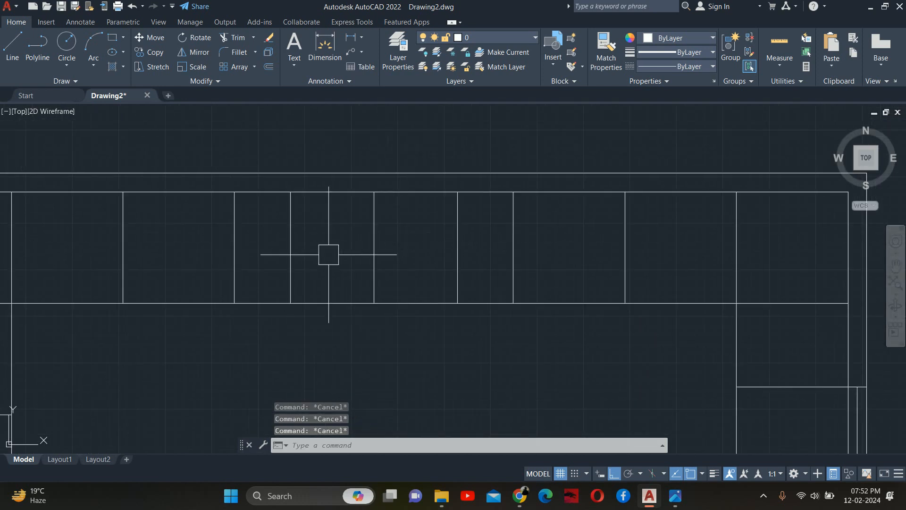
{"action": "type", "text": "dli"}
{"action": "key", "text": "Return"}
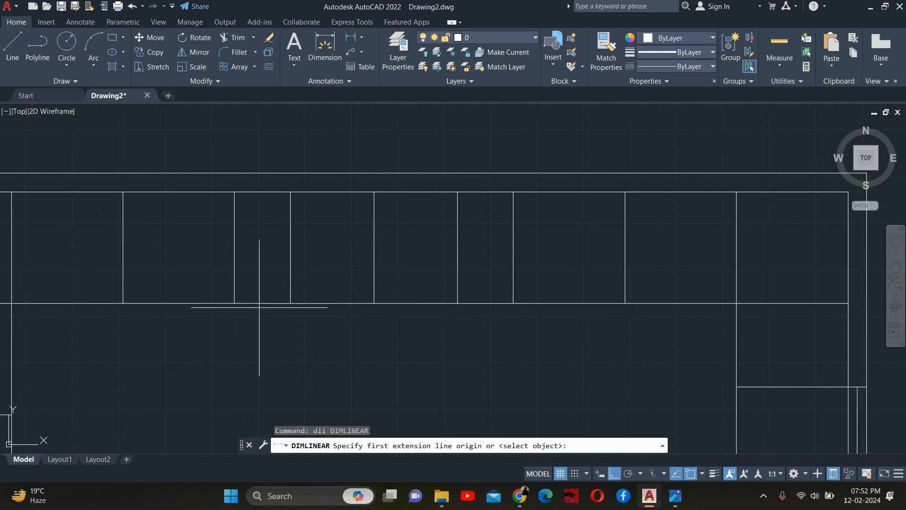
{"action": "left_click", "coordinate": [234, 303]}
{"action": "left_click", "coordinate": [291, 303]}
{"action": "key", "text": "Escape"}
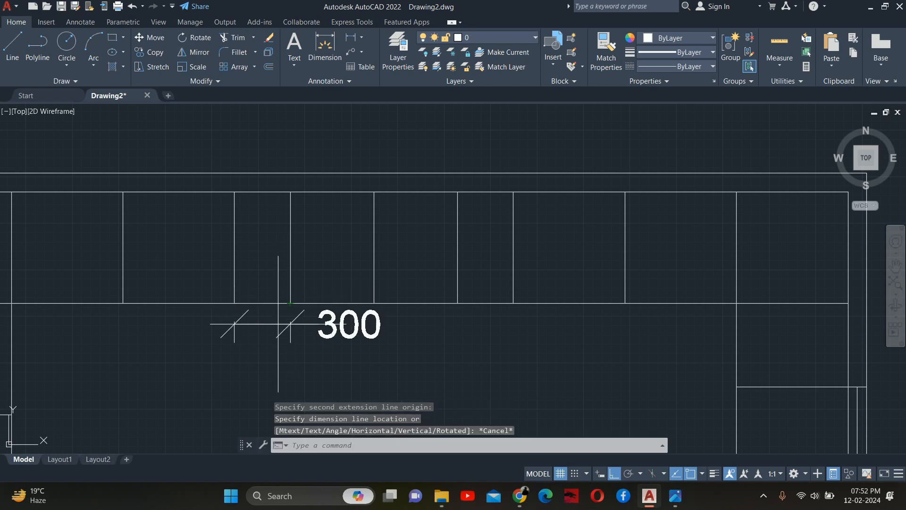
{"action": "key", "text": "Escape"}
{"action": "key", "text": "Escape"}
Measure the width of the narrow gap right of the stove space using a linear dimension, without placing it
{"action": "key", "text": "Return"}
{"action": "left_click", "coordinate": [457, 304]}
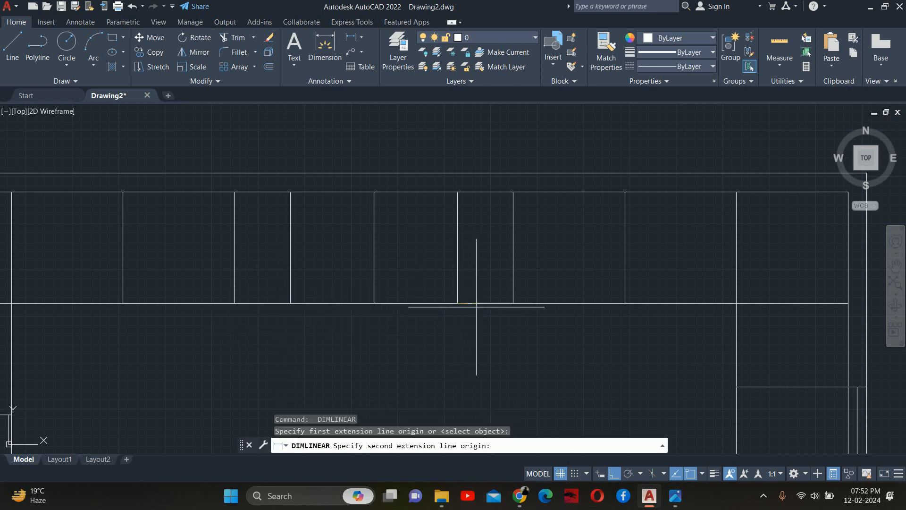
{"action": "left_click", "coordinate": [513, 303]}
{"action": "scroll", "coordinate": [484, 259], "scroll_direction": "down", "scroll_amount": 4}
{"action": "key", "text": "Escape"}
{"action": "key", "text": "Escape"}
{"action": "key", "text": "Escape"}
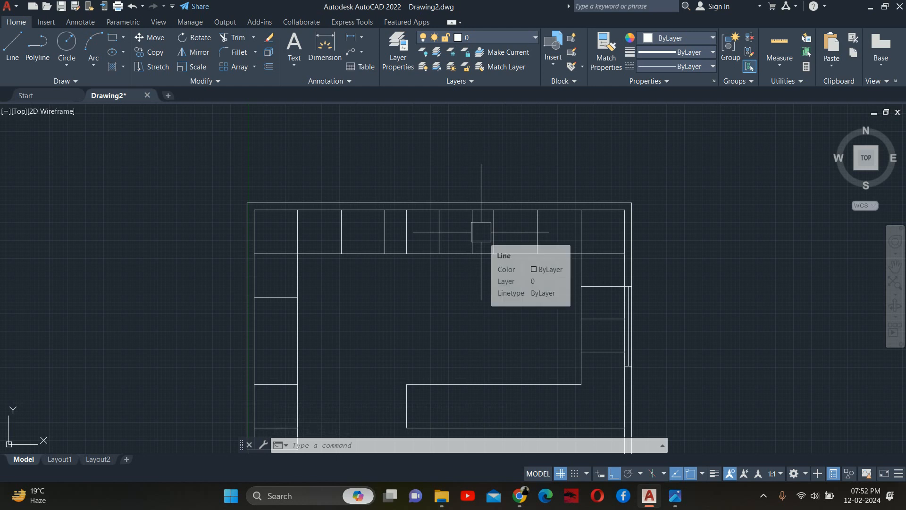
Delete the vertical centre line inside the stove space
{"action": "scroll", "coordinate": [461, 222], "scroll_direction": "up", "scroll_amount": 2}
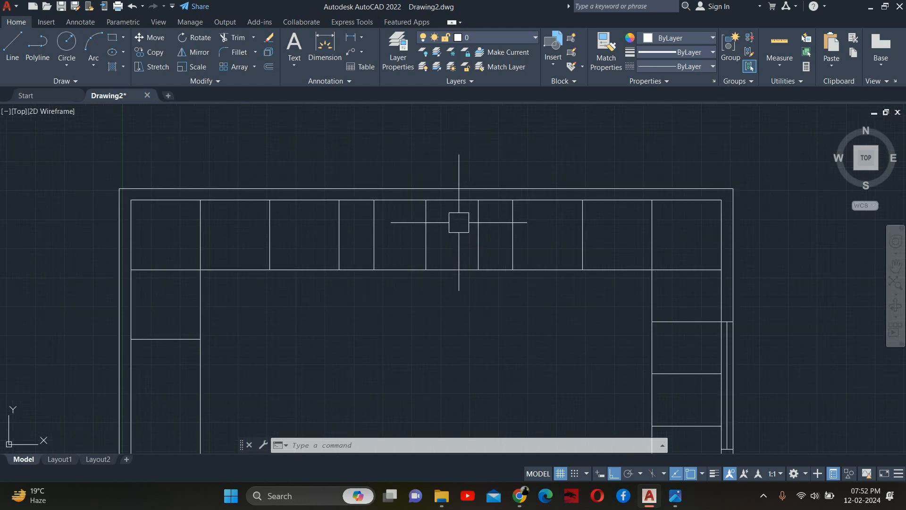
{"action": "scroll", "coordinate": [458, 224], "scroll_direction": "down", "scroll_amount": 4}
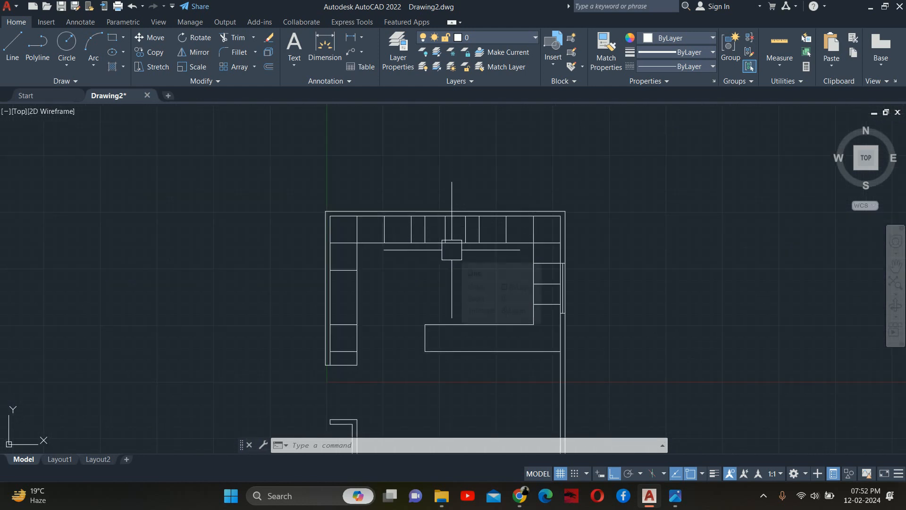
{"action": "scroll", "coordinate": [418, 236], "scroll_direction": "up", "scroll_amount": 4}
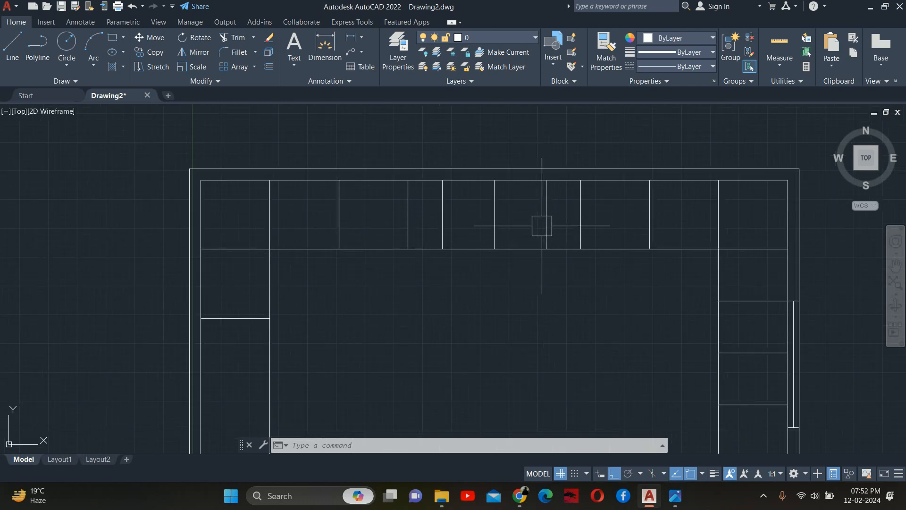
{"action": "left_click", "coordinate": [494, 214]}
{"action": "key", "text": "Delete"}
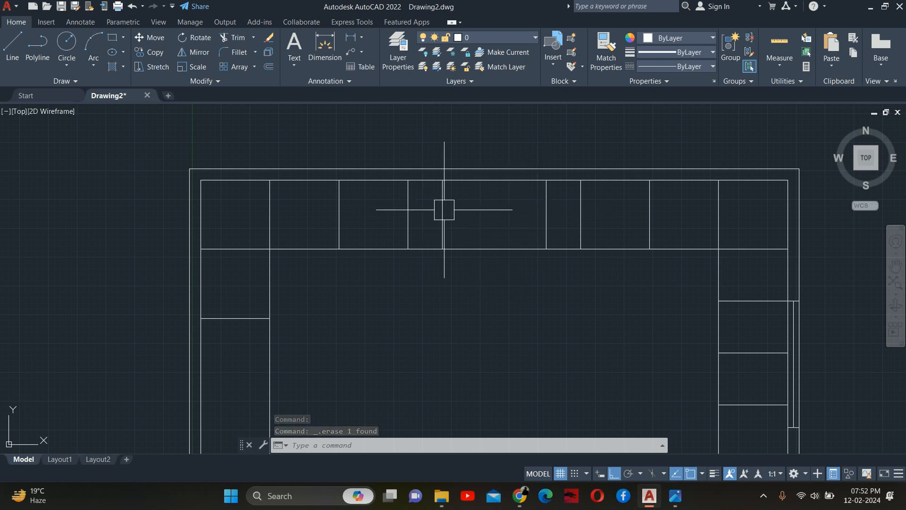
Switch to Chrome and open the Pinterest pin of a pull-out spice rack beside a stove
{"action": "left_click", "coordinate": [521, 495]}
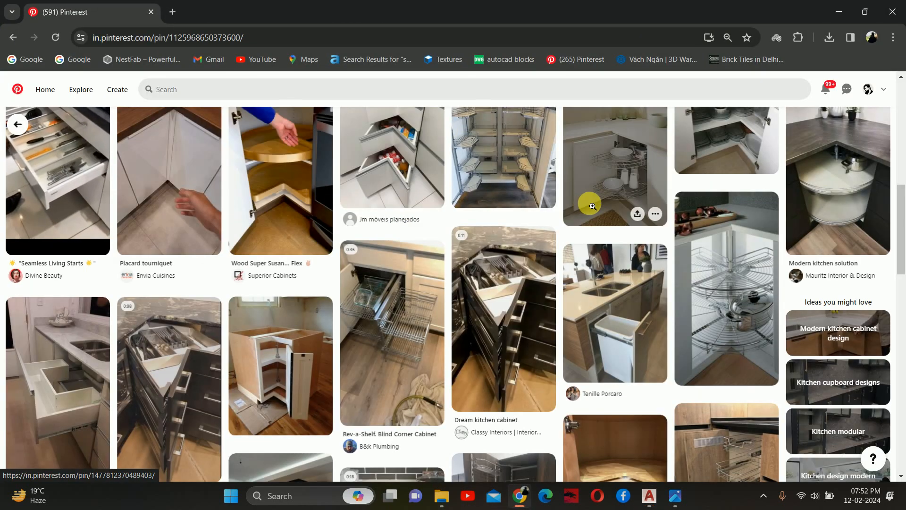
{"action": "scroll", "coordinate": [593, 206], "scroll_direction": "down", "scroll_amount": 5}
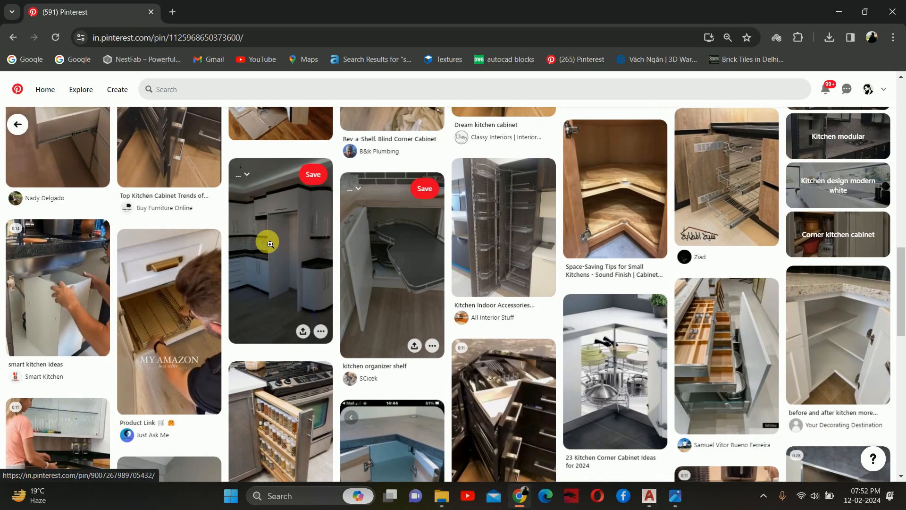
{"action": "scroll", "coordinate": [279, 302], "scroll_direction": "down", "scroll_amount": 1}
{"action": "left_click", "coordinate": [287, 387]}
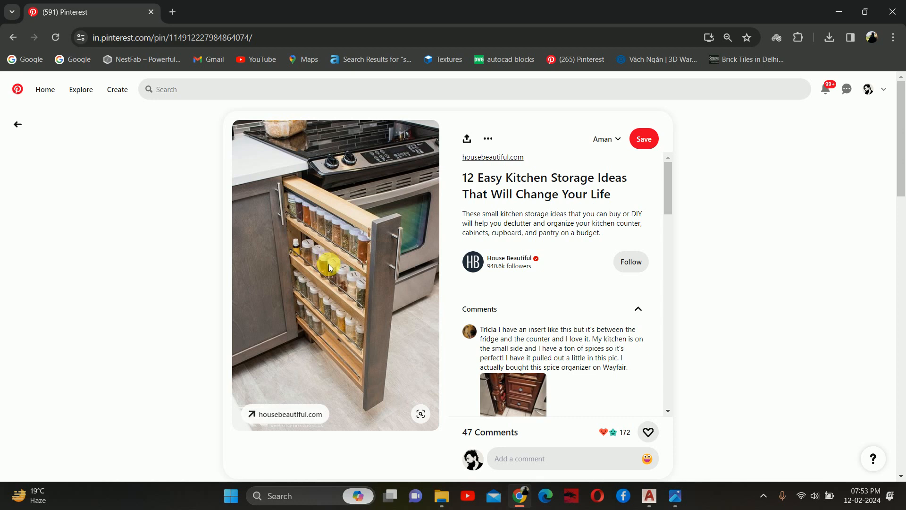
View the related pin "Find a Monogram Design Center Near You" for its pull-out bottle unit, and return to the AutoCAD drawing
{"action": "scroll", "coordinate": [329, 267], "scroll_direction": "down", "scroll_amount": 3}
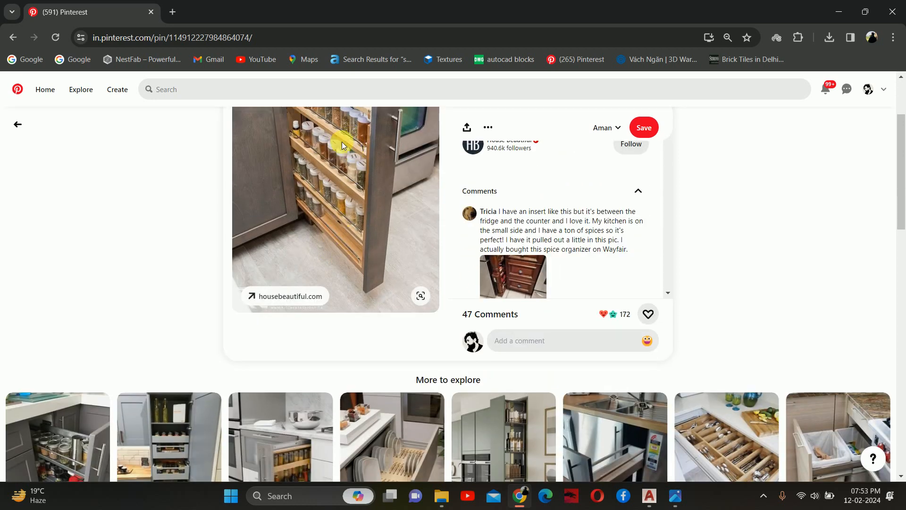
{"action": "scroll", "coordinate": [338, 208], "scroll_direction": "down", "scroll_amount": 4}
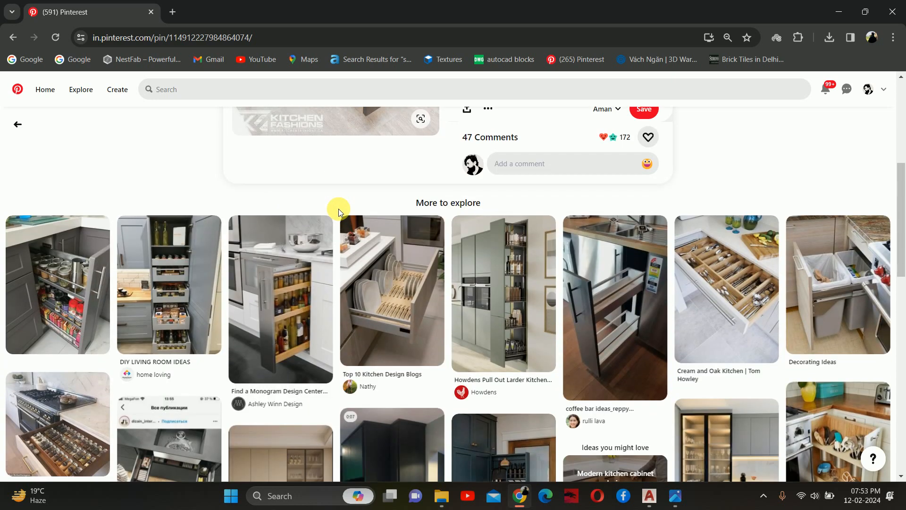
{"action": "left_click", "coordinate": [270, 310]}
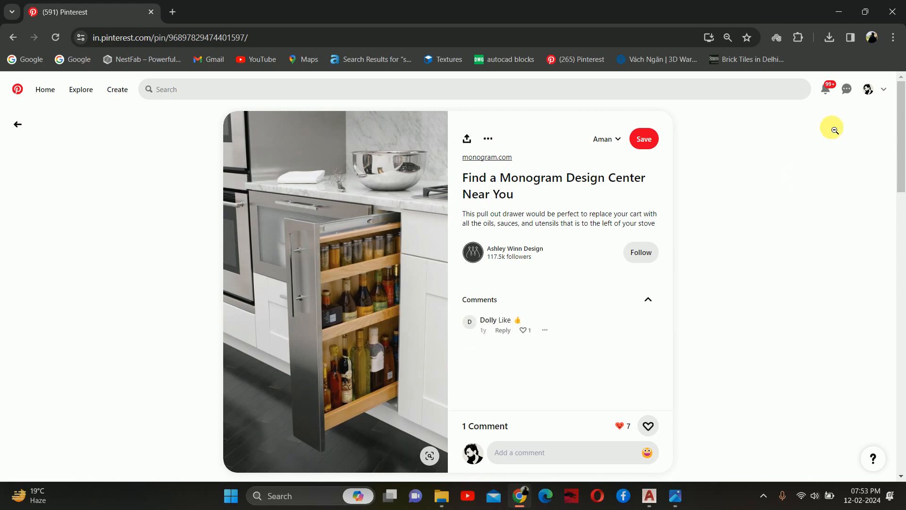
{"action": "left_click", "coordinate": [839, 12]}
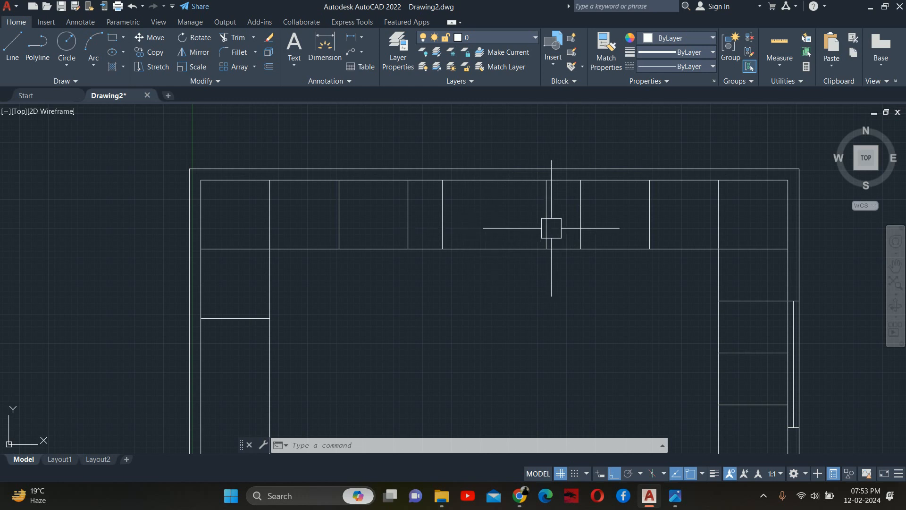
{"action": "mouse_move", "coordinate": [438, 249]}
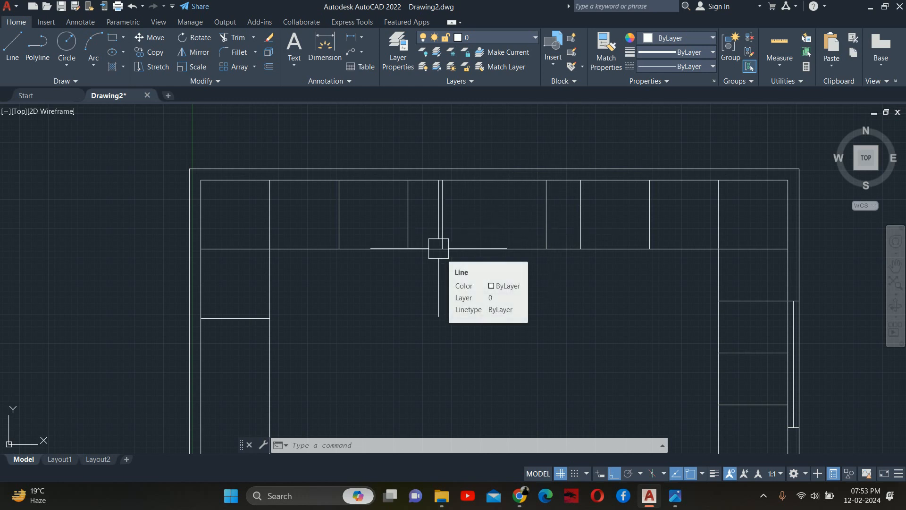
{"action": "mouse_move", "coordinate": [505, 245]}
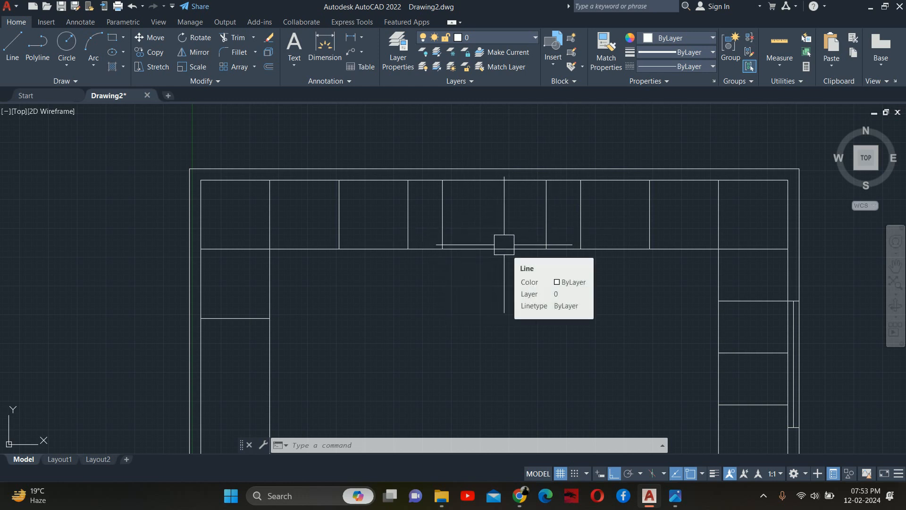
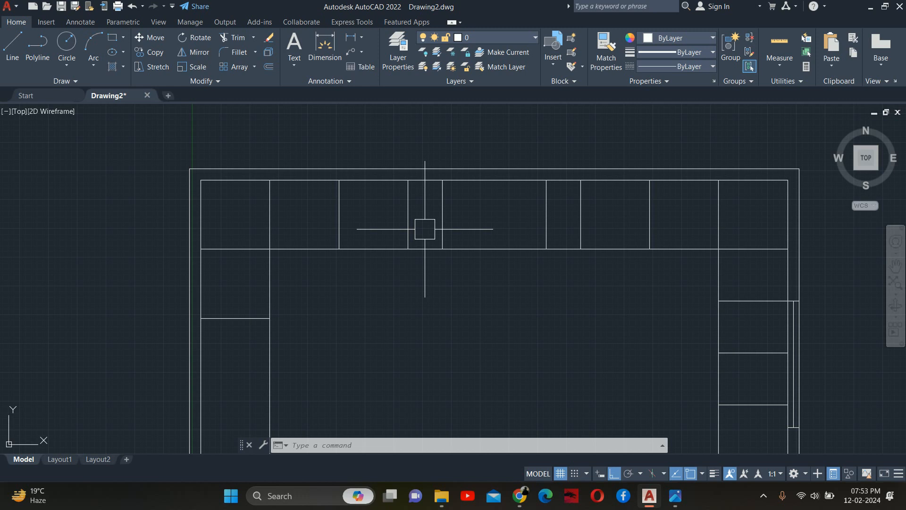
{"action": "scroll", "coordinate": [425, 229], "scroll_direction": "down", "scroll_amount": 4}
{"action": "key", "text": "Escape"}
{"action": "key", "text": "Escape"}
{"action": "key", "text": "Escape"}
Draw a horizontal line extending the peninsula's upper edge from the right counter's inner corner to the right wall
{"action": "scroll", "coordinate": [453, 247], "scroll_direction": "up", "scroll_amount": 2}
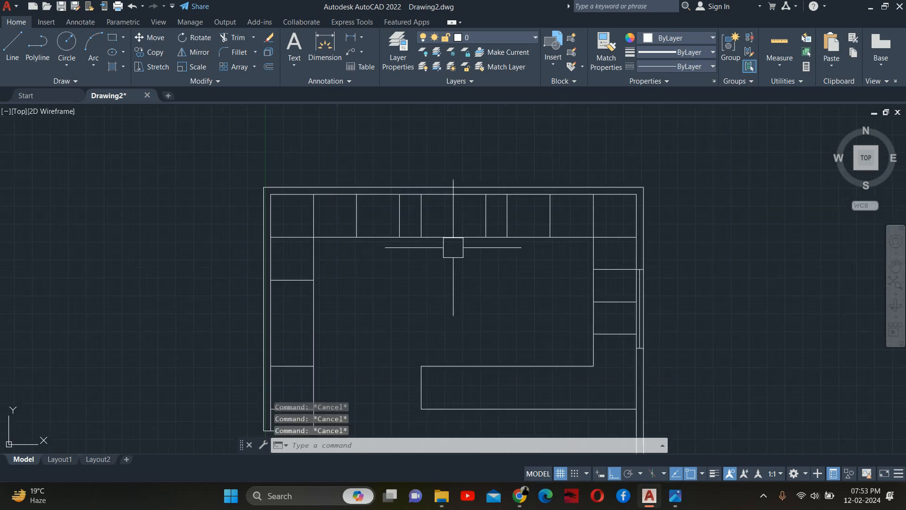
{"action": "middle_click_drag", "start_coordinate": [587, 328], "coordinate": [527, 291]}
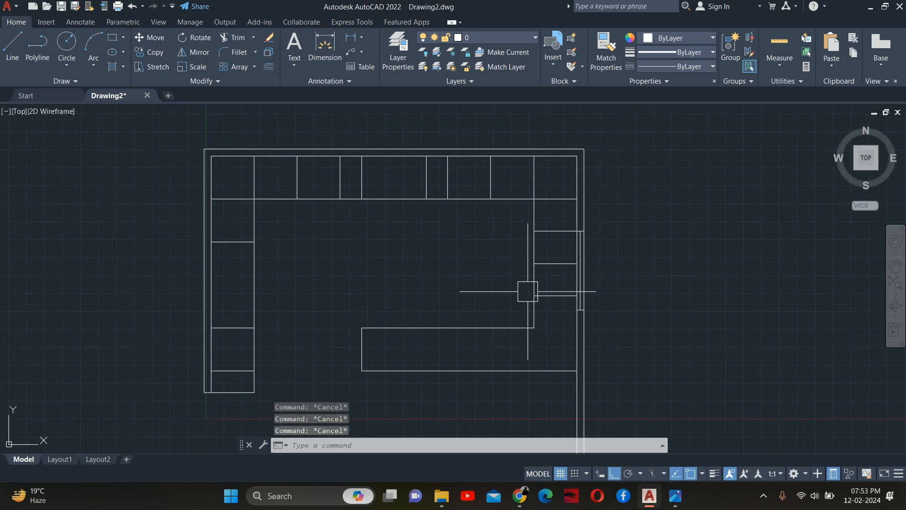
{"action": "type", "text": "l"}
{"action": "key", "text": "Return"}
{"action": "left_click", "coordinate": [533, 327]}
{"action": "left_click", "coordinate": [577, 328]}
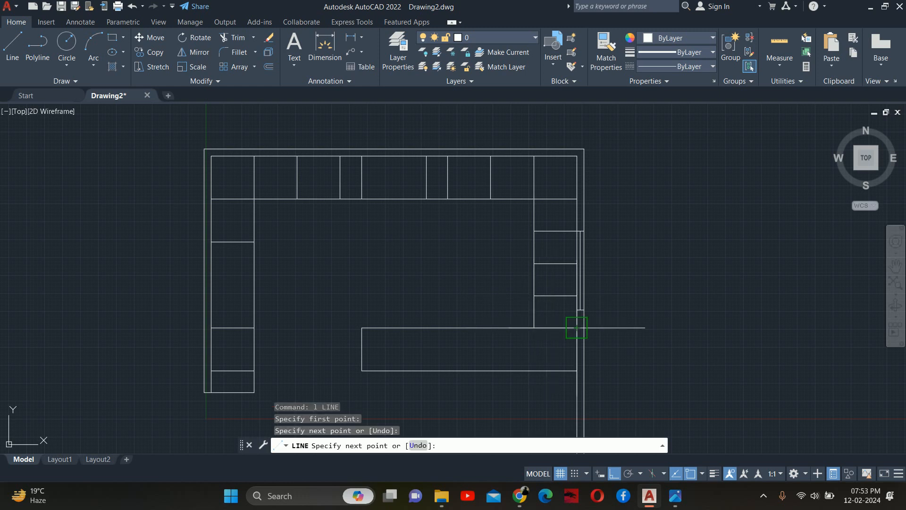
{"action": "key", "text": "Return"}
{"action": "key", "text": "Escape"}
{"action": "key", "text": "Escape"}
{"action": "key", "text": "Escape"}
Draw a vertical line across the peninsula from the right counter's inner corner to the peninsula's lower edge
{"action": "middle_click_drag", "start_coordinate": [564, 321], "coordinate": [623, 284]}
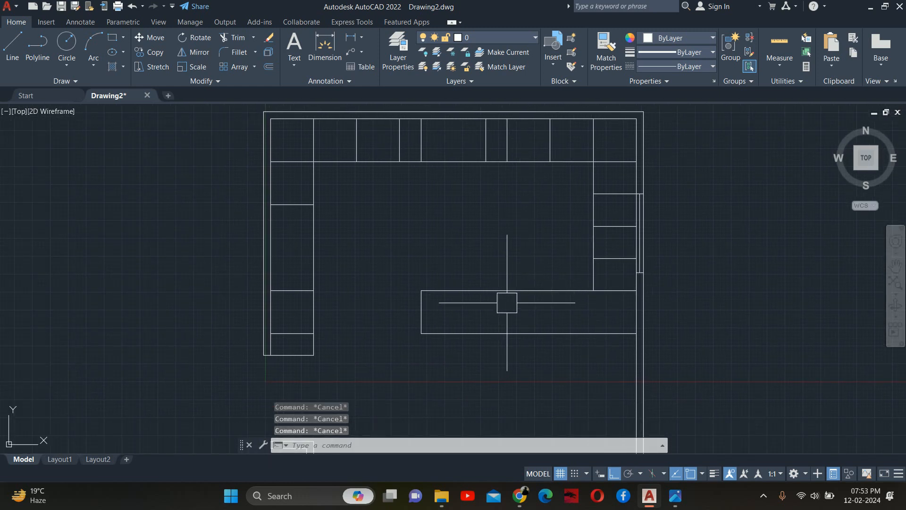
{"action": "type", "text": "l"}
{"action": "key", "text": "Return"}
{"action": "left_click", "coordinate": [594, 290]}
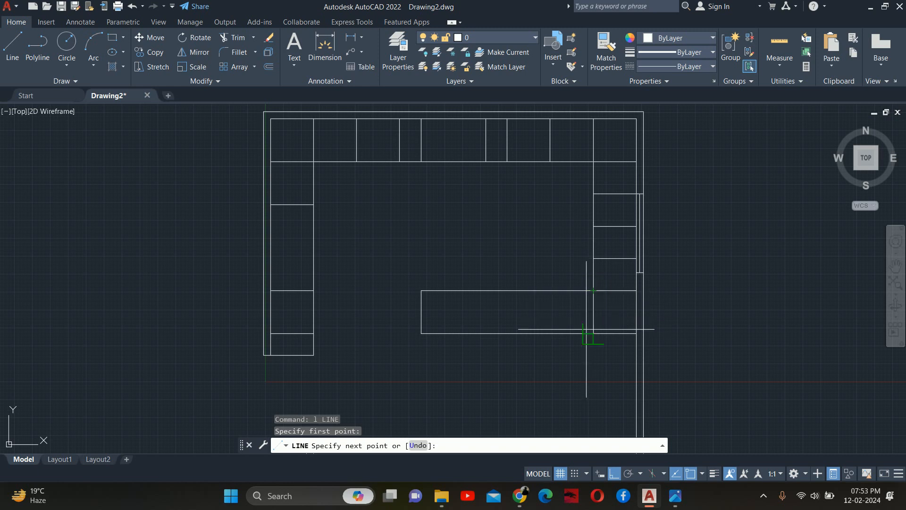
{"action": "left_click", "coordinate": [593, 333]}
{"action": "key", "text": "Escape"}
{"action": "key", "text": "Escape"}
{"action": "key", "text": "Escape"}
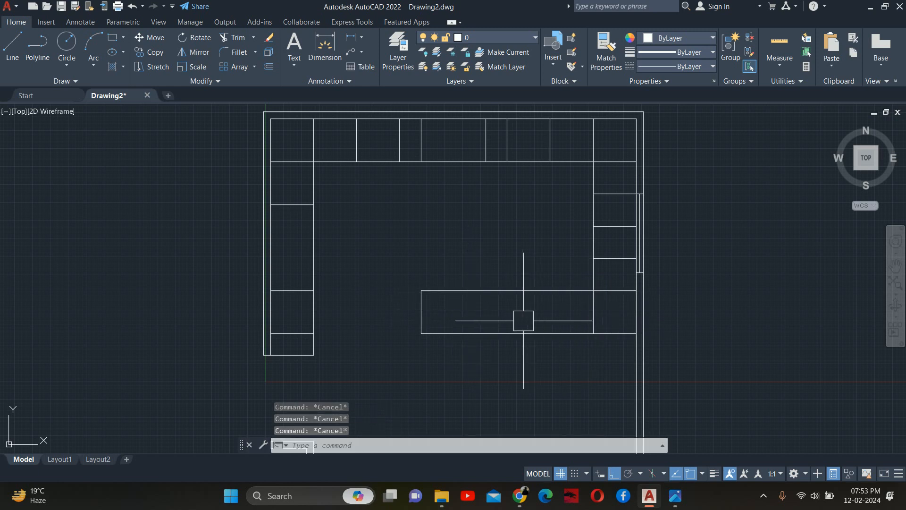
Measure the spacing between the peninsula's dashed lines in the finished reference plan with a linear dimension, without placing it
{"action": "scroll", "coordinate": [524, 326], "scroll_direction": "down", "scroll_amount": 5}
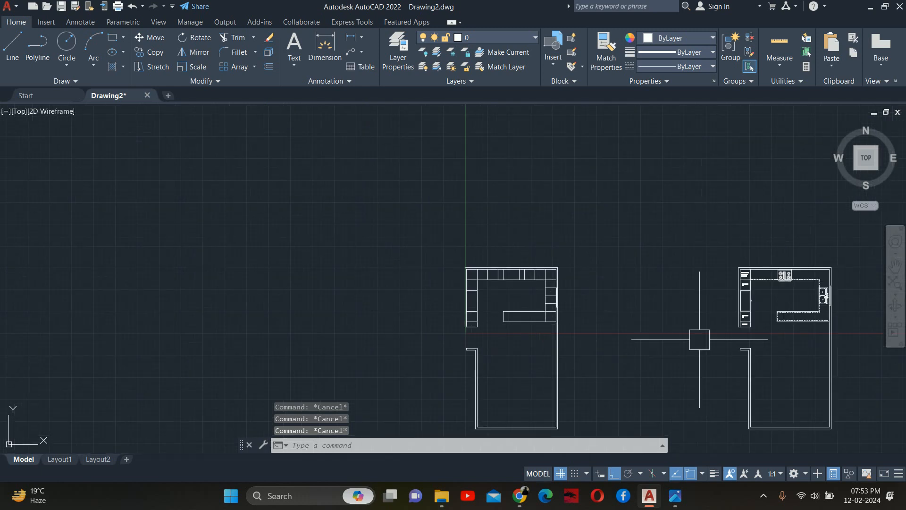
{"action": "scroll", "coordinate": [855, 321], "scroll_direction": "up", "scroll_amount": 4}
{"action": "scroll", "coordinate": [690, 302], "scroll_direction": "up", "scroll_amount": 3}
{"action": "type", "text": "li"}
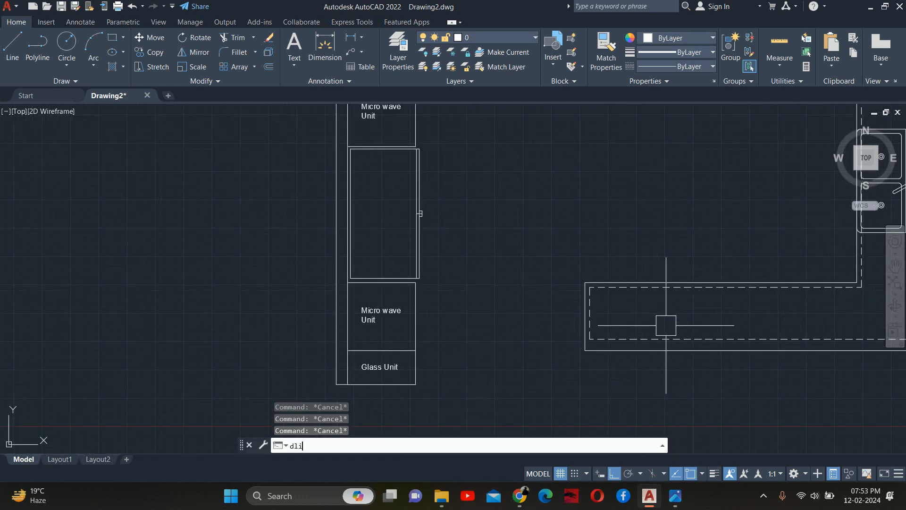
{"action": "key", "text": "Return"}
{"action": "left_click", "coordinate": [679, 339]}
{"action": "left_click", "coordinate": [676, 287]}
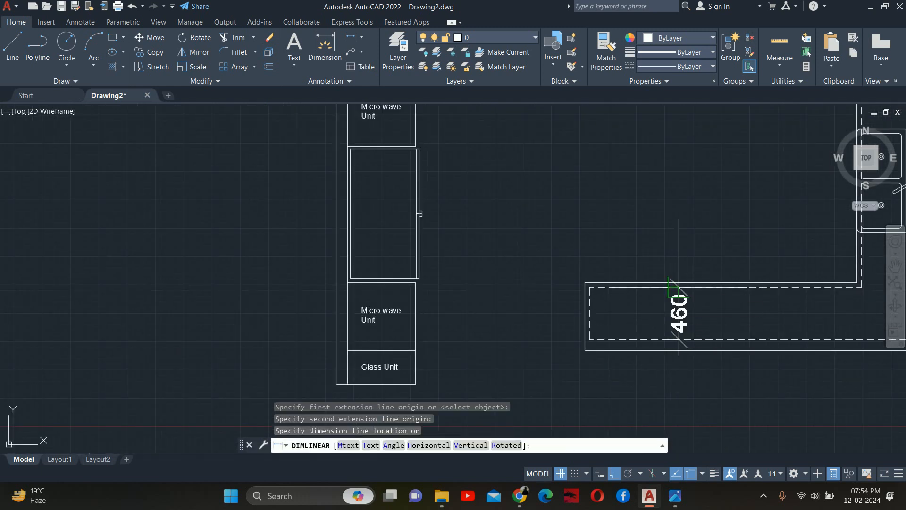
{"action": "key", "text": "Escape"}
{"action": "key", "text": "Escape"}
{"action": "key", "text": "Escape"}
{"action": "key", "text": "Escape"}
{"action": "scroll", "coordinate": [664, 307], "scroll_direction": "down", "scroll_amount": 5}
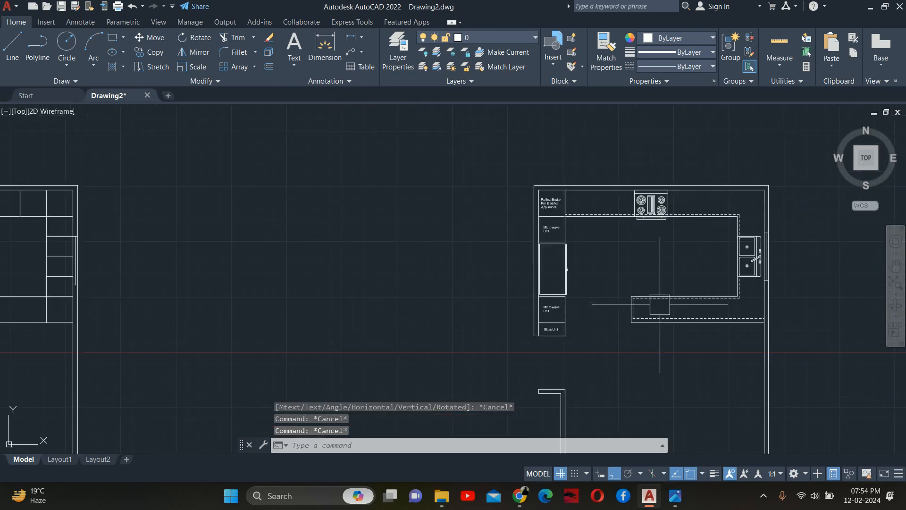
Join the front edges of the peninsula, right counter and back counter into one continuous polyline
{"action": "middle_click_drag", "start_coordinate": [429, 282], "coordinate": [528, 269]}
{"action": "scroll", "coordinate": [379, 266], "scroll_direction": "up", "scroll_amount": 4}
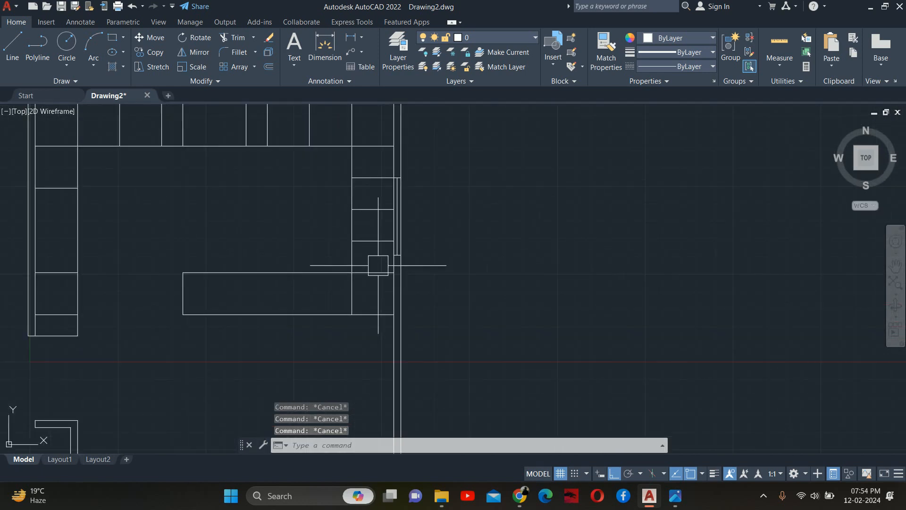
{"action": "middle_click_drag", "start_coordinate": [343, 279], "coordinate": [361, 274]}
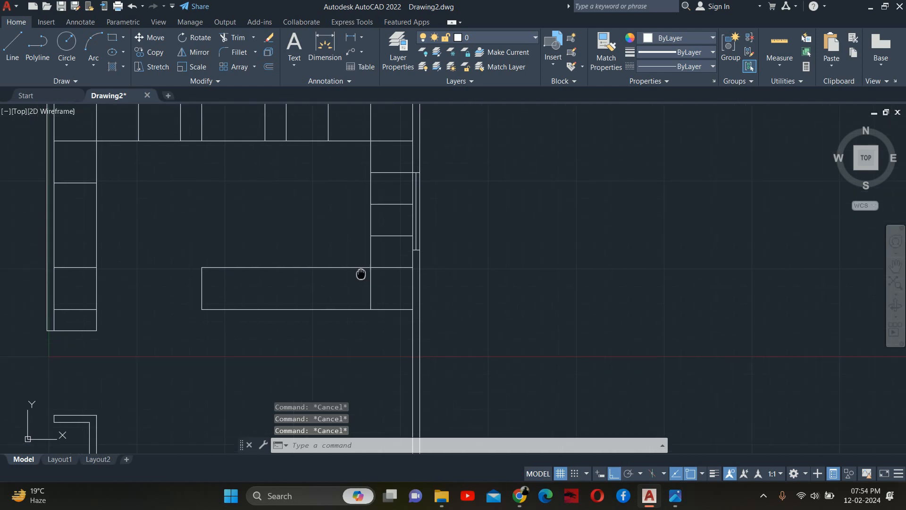
{"action": "key", "text": "Return"}
{"action": "left_click", "coordinate": [299, 338]}
{"action": "left_click", "coordinate": [183, 254]}
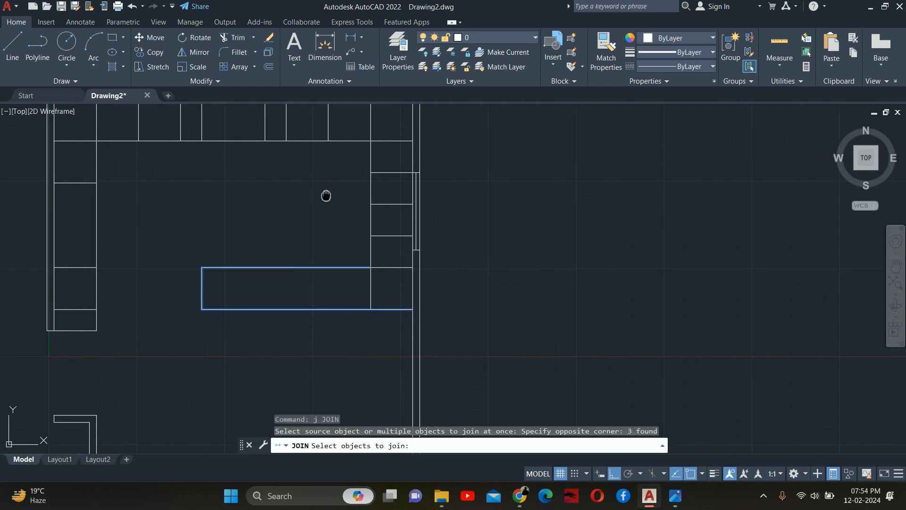
{"action": "middle_click_drag", "start_coordinate": [326, 196], "coordinate": [336, 286]}
{"action": "scroll", "coordinate": [418, 244], "scroll_direction": "up", "scroll_amount": 4}
{"action": "left_click", "coordinate": [326, 248]}
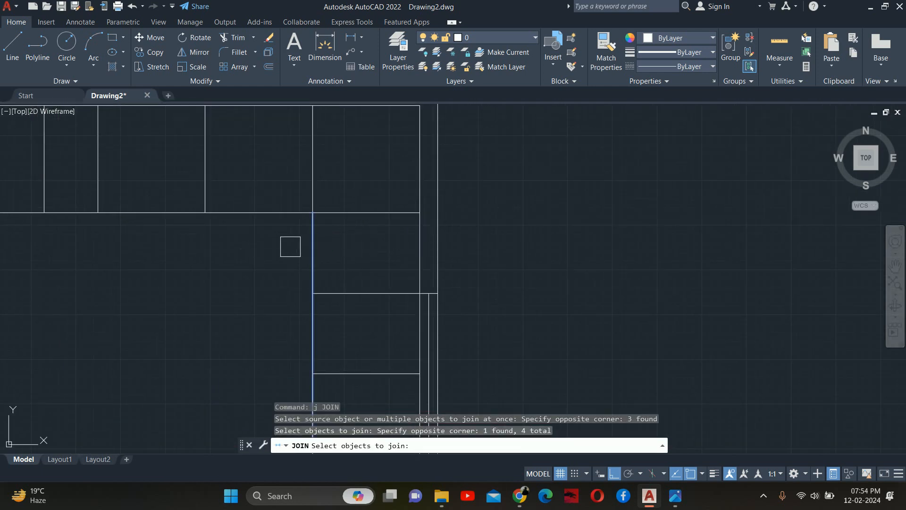
{"action": "left_click", "coordinate": [271, 214]}
{"action": "scroll", "coordinate": [411, 294], "scroll_direction": "down", "scroll_amount": 5}
{"action": "middle_click_drag", "start_coordinate": [411, 294], "coordinate": [741, 288]}
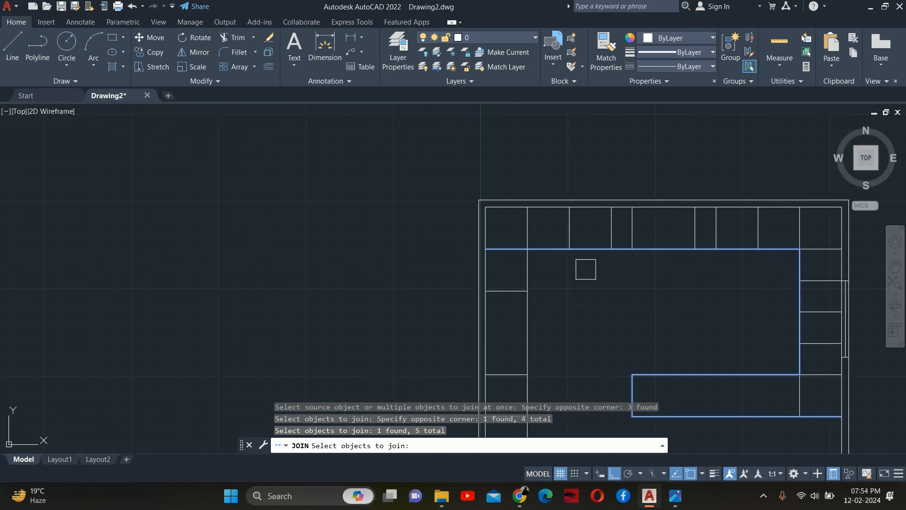
{"action": "key", "text": "Return"}
{"action": "key", "text": "Escape"}
{"action": "key", "text": "Escape"}
{"action": "key", "text": "Escape"}
Offset the joined counter outline by 40 towards the cabinet side of the counters
{"action": "middle_click_drag", "start_coordinate": [729, 335], "coordinate": [558, 298]}
{"action": "type", "text": "o"}
{"action": "key", "text": "Return"}
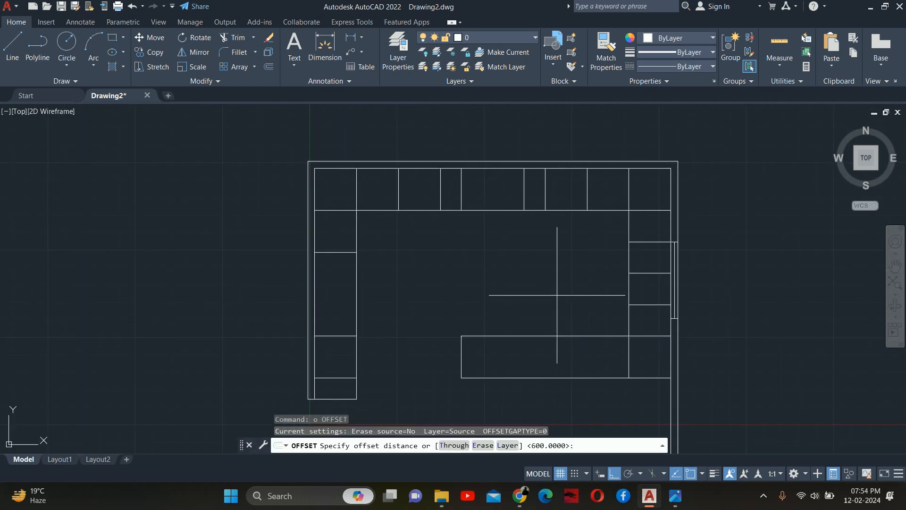
{"action": "type", "text": "40"}
{"action": "key", "text": "Return"}
{"action": "scroll", "coordinate": [508, 220], "scroll_direction": "up", "scroll_amount": 2}
{"action": "left_click", "coordinate": [489, 204]}
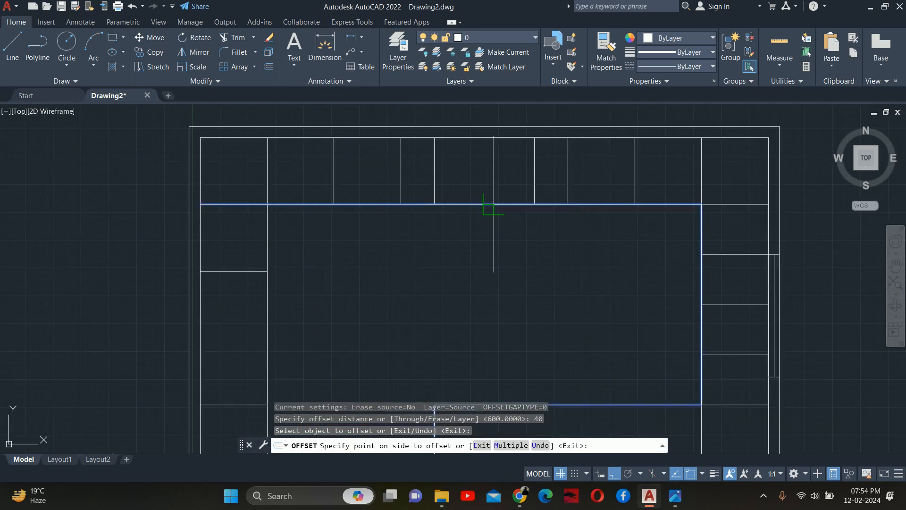
{"action": "left_click", "coordinate": [490, 159]}
{"action": "scroll", "coordinate": [506, 277], "scroll_direction": "up", "scroll_amount": 2}
{"action": "key", "text": "Escape"}
{"action": "key", "text": "Escape"}
{"action": "key", "text": "Escape"}
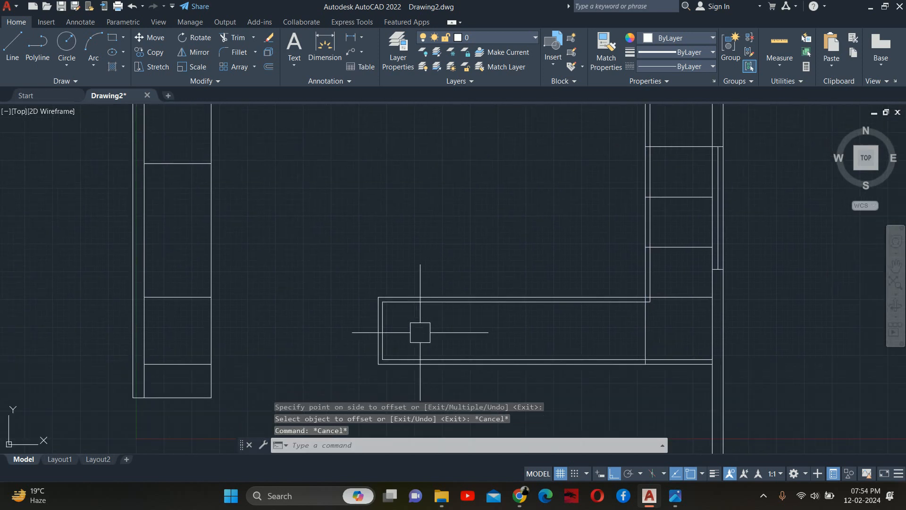
Stretch the lower edge of the offset outline inward within the peninsula
{"action": "scroll", "coordinate": [419, 330], "scroll_direction": "up", "scroll_amount": 3}
{"action": "left_click", "coordinate": [495, 350]}
{"action": "scroll", "coordinate": [495, 348], "scroll_direction": "up", "scroll_amount": 2}
{"action": "middle_click_drag", "start_coordinate": [454, 341], "coordinate": [326, 317]}
{"action": "middle_click_drag", "start_coordinate": [455, 328], "coordinate": [343, 310]}
{"action": "scroll", "coordinate": [343, 309], "scroll_direction": "down", "scroll_amount": 4}
{"action": "left_click", "coordinate": [423, 309]}
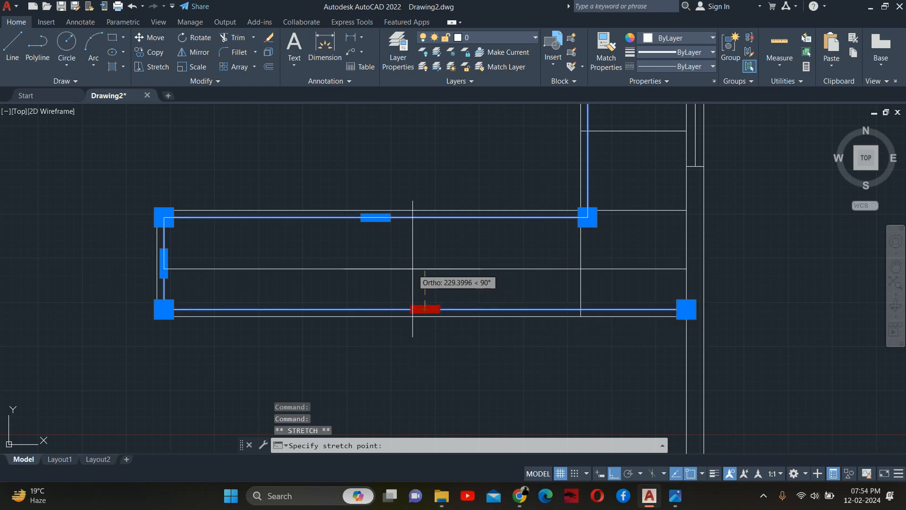
{"action": "key", "text": "Escape"}
{"action": "key", "text": "Escape"}
{"action": "key", "text": "Escape"}
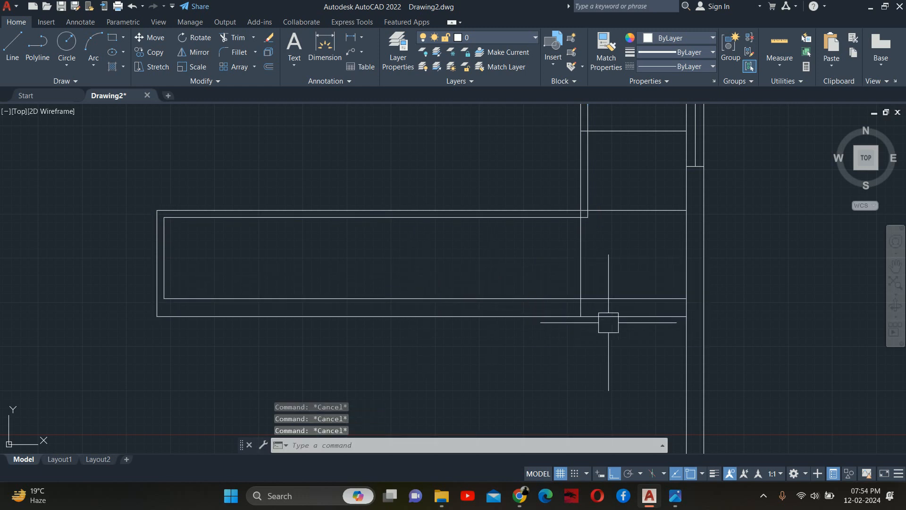
Trim the divider overhang between the counter edge and the offset outline at the peninsula's inner corner
{"action": "type", "text": "tr"}
{"action": "key", "text": "Return"}
{"action": "scroll", "coordinate": [581, 216], "scroll_direction": "up", "scroll_amount": 4}
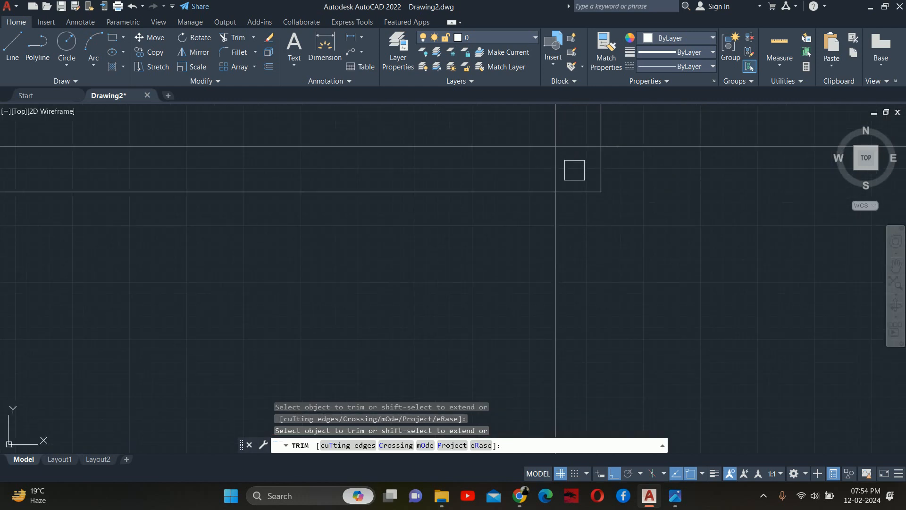
{"action": "scroll", "coordinate": [570, 149], "scroll_direction": "down", "scroll_amount": 6}
Trim the right counter's module dividers back to the offset outline, removing the pieces that reach the counter edge
{"action": "middle_click_drag", "start_coordinate": [569, 149], "coordinate": [472, 406]}
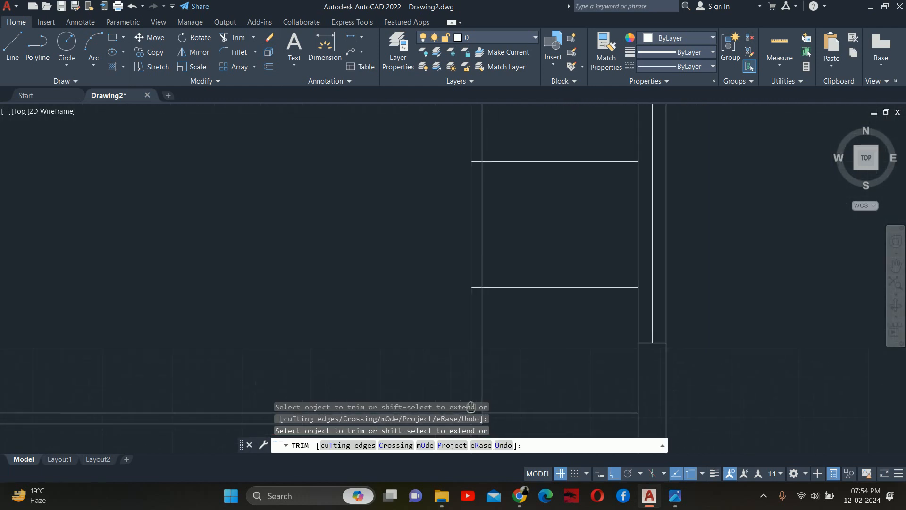
{"action": "scroll", "coordinate": [462, 277], "scroll_direction": "up", "scroll_amount": 6}
{"action": "left_click", "coordinate": [509, 312]}
{"action": "scroll", "coordinate": [523, 193], "scroll_direction": "down", "scroll_amount": 4}
{"action": "middle_click_drag", "start_coordinate": [523, 215], "coordinate": [487, 396]}
{"action": "scroll", "coordinate": [482, 340], "scroll_direction": "up", "scroll_amount": 8}
{"action": "scroll", "coordinate": [484, 282], "scroll_direction": "down", "scroll_amount": 2}
{"action": "middle_click_drag", "start_coordinate": [481, 224], "coordinate": [463, 422]}
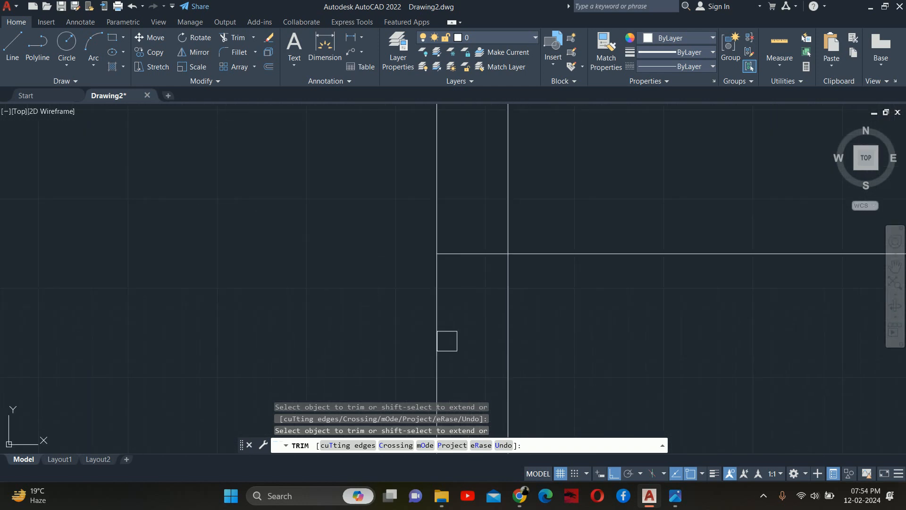
{"action": "left_click", "coordinate": [464, 254]}
{"action": "scroll", "coordinate": [465, 253], "scroll_direction": "down", "scroll_amount": 10}
{"action": "middle_click_drag", "start_coordinate": [384, 200], "coordinate": [350, 392]}
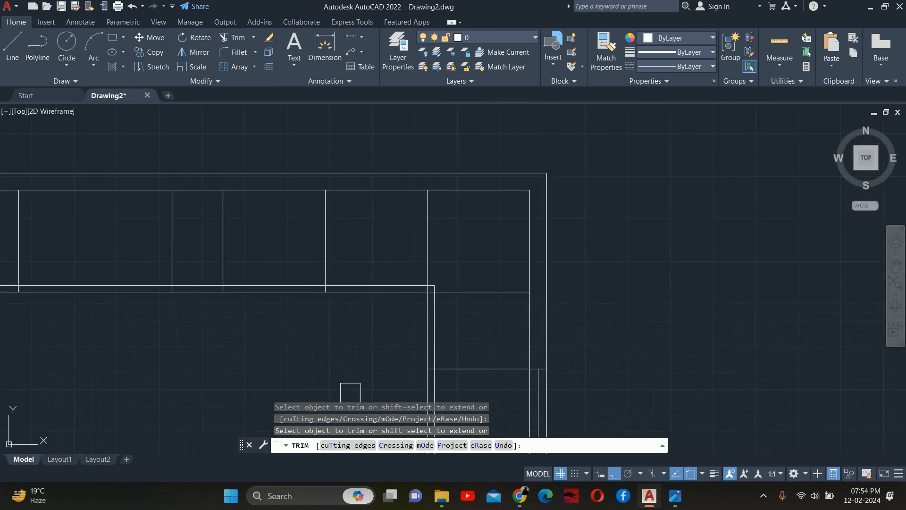
{"action": "scroll", "coordinate": [425, 366], "scroll_direction": "up", "scroll_amount": 6}
{"action": "scroll", "coordinate": [444, 376], "scroll_direction": "up", "scroll_amount": 1}
{"action": "left_click", "coordinate": [443, 376]}
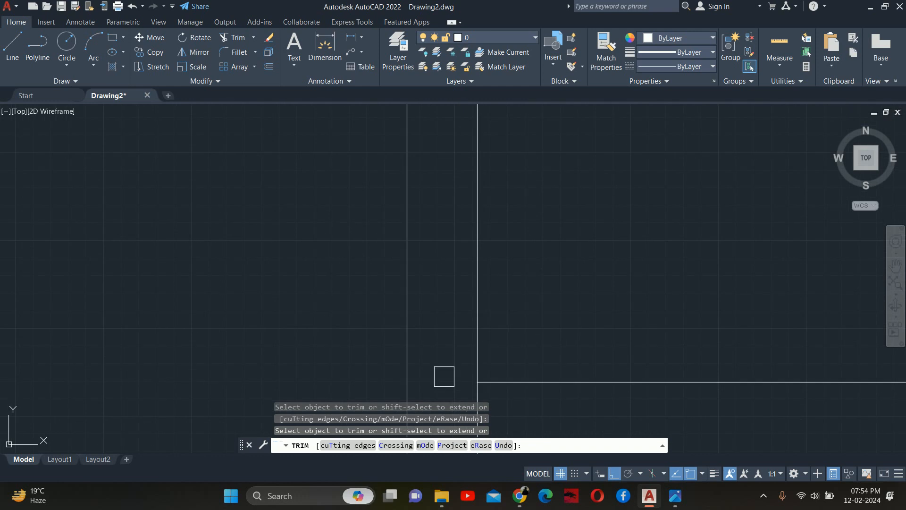
Trim the overhanging divider ends at the back-right counter corner and the adjacent 600 unit back to the offset outline
{"action": "scroll", "coordinate": [442, 258], "scroll_direction": "down", "scroll_amount": 3}
{"action": "middle_click_drag", "start_coordinate": [437, 229], "coordinate": [425, 398]}
{"action": "scroll", "coordinate": [422, 264], "scroll_direction": "up", "scroll_amount": 3}
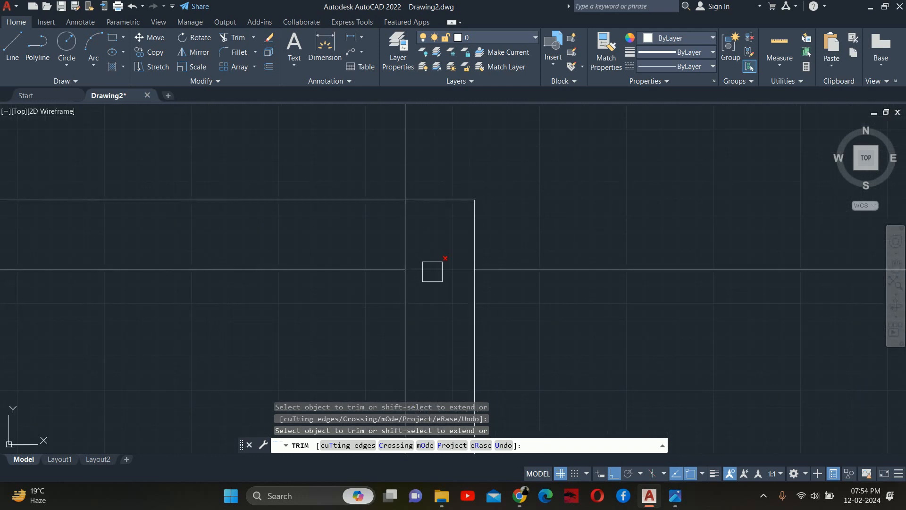
{"action": "scroll", "coordinate": [400, 224], "scroll_direction": "down", "scroll_amount": 3}
{"action": "middle_click_drag", "start_coordinate": [263, 276], "coordinate": [449, 316]}
{"action": "scroll", "coordinate": [476, 257], "scroll_direction": "up", "scroll_amount": 3}
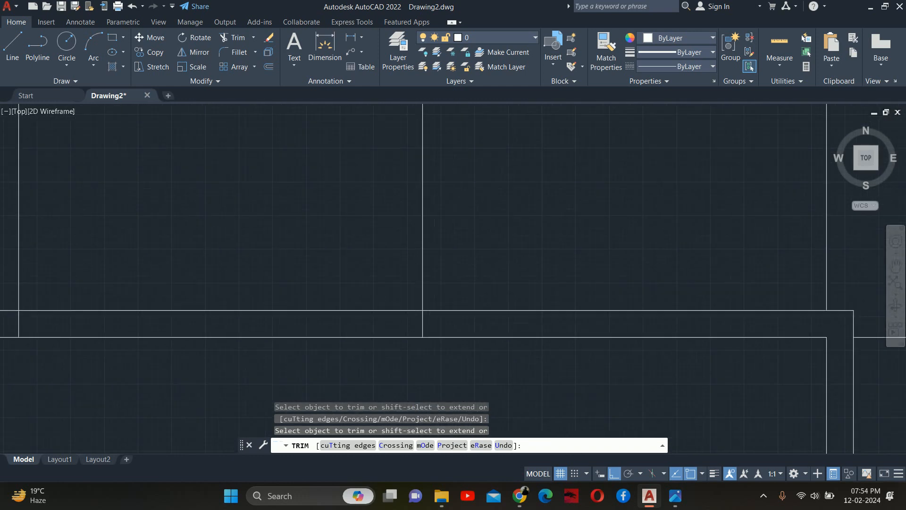
Trim the overhanging divider ends along the middle of the back counter back to the offset outline
{"action": "scroll", "coordinate": [394, 376], "scroll_direction": "down", "scroll_amount": 3}
{"action": "middle_click_drag", "start_coordinate": [313, 361], "coordinate": [569, 318]}
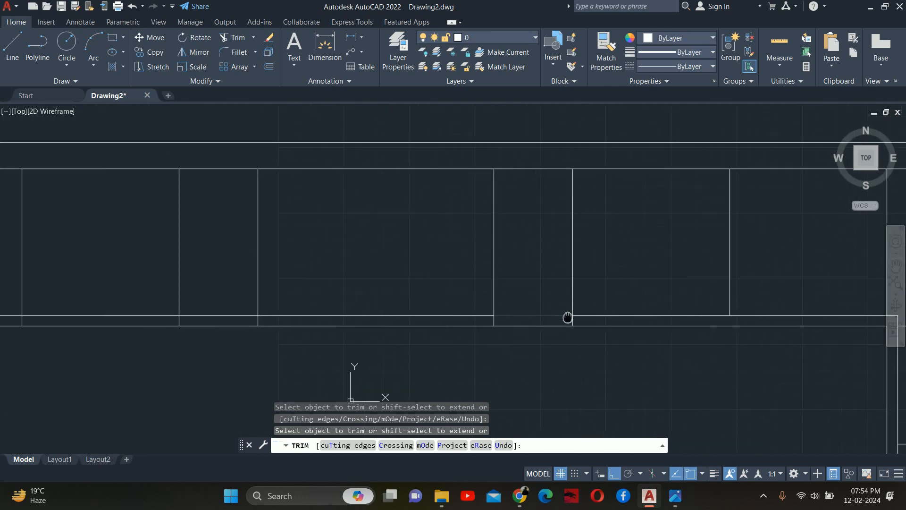
{"action": "scroll", "coordinate": [567, 318], "scroll_direction": "up", "scroll_amount": 3}
{"action": "scroll", "coordinate": [577, 321], "scroll_direction": "up", "scroll_amount": 2}
{"action": "left_click", "coordinate": [577, 323]}
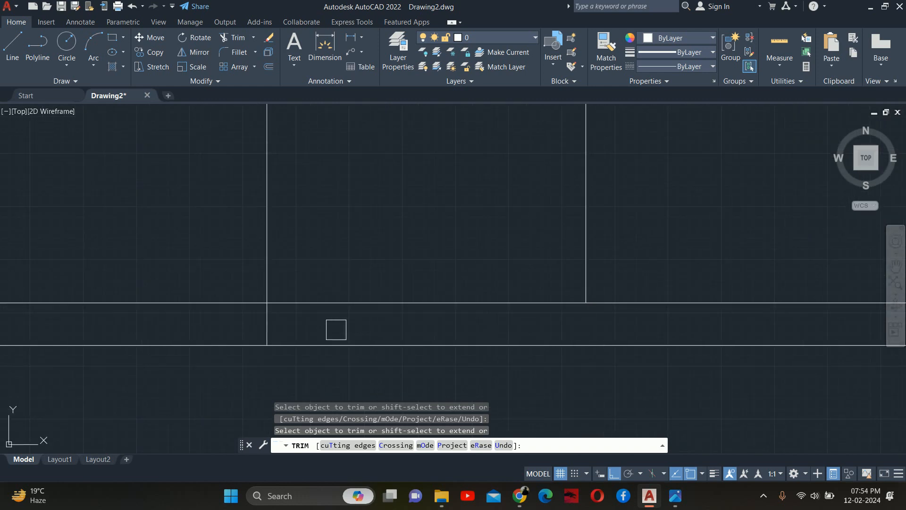
{"action": "scroll", "coordinate": [260, 323], "scroll_direction": "down", "scroll_amount": 3}
{"action": "middle_click_drag", "start_coordinate": [260, 323], "coordinate": [710, 330]}
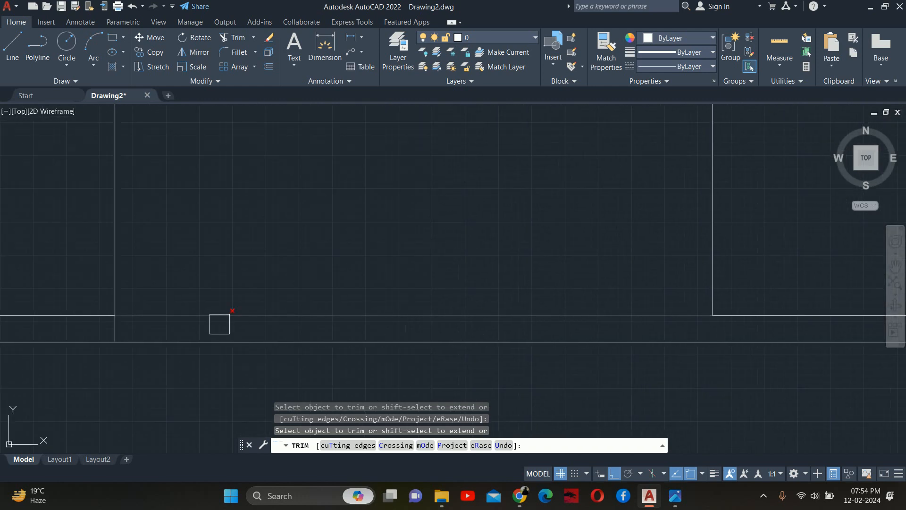
{"action": "scroll", "coordinate": [116, 326], "scroll_direction": "up", "scroll_amount": 2}
{"action": "scroll", "coordinate": [198, 340], "scroll_direction": "down", "scroll_amount": 3}
{"action": "middle_click_drag", "start_coordinate": [199, 340], "coordinate": [439, 320]}
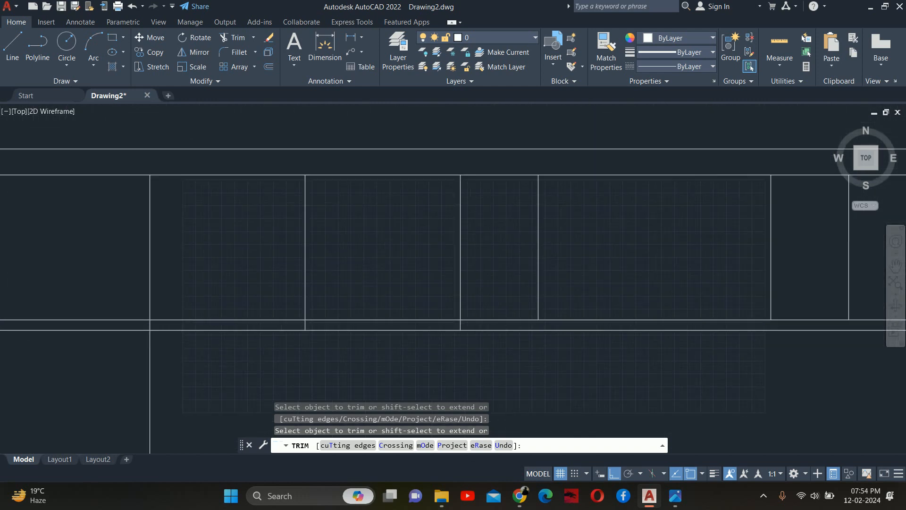
{"action": "scroll", "coordinate": [439, 320], "scroll_direction": "up", "scroll_amount": 3}
{"action": "left_click", "coordinate": [504, 322]}
{"action": "scroll", "coordinate": [373, 322], "scroll_direction": "down", "scroll_amount": 3}
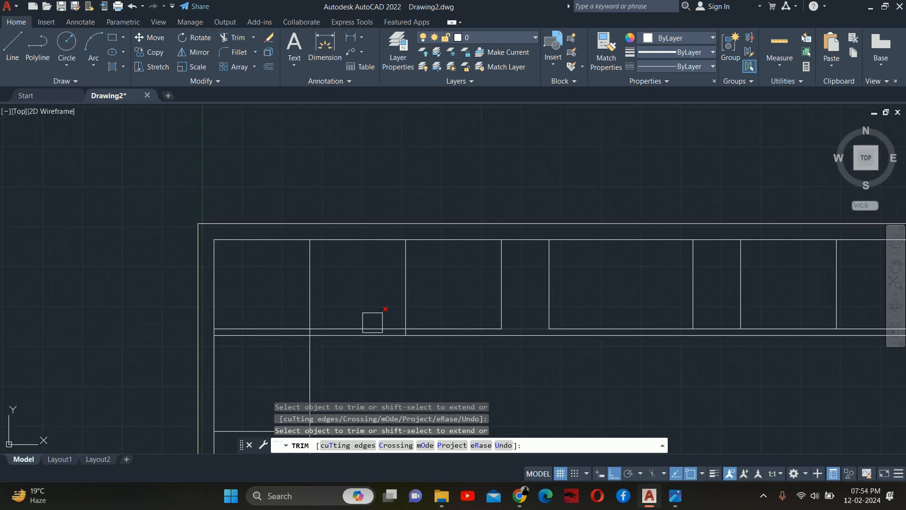
Trim the last divider overhang near the back-left corner and remove the offset outline's segment inside the corner unit
{"action": "scroll", "coordinate": [352, 334], "scroll_direction": "up", "scroll_amount": 4}
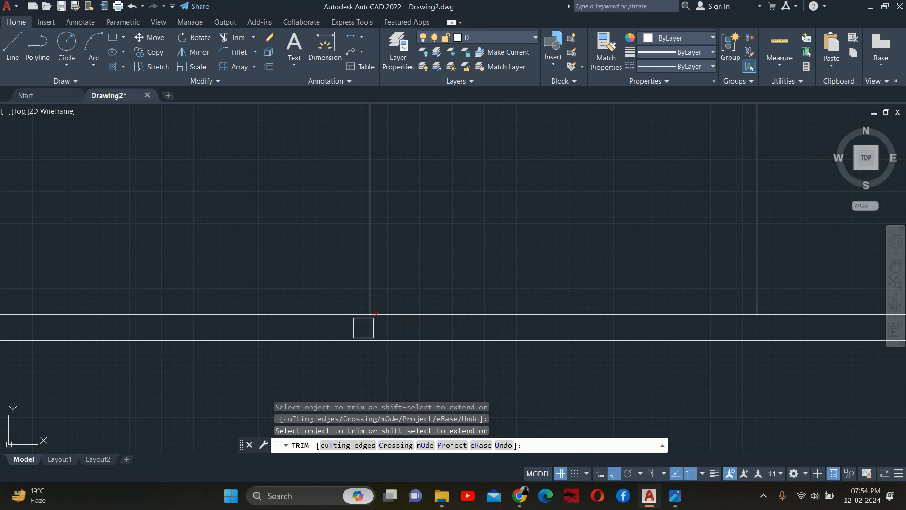
{"action": "middle_click_drag", "start_coordinate": [653, 340], "coordinate": [526, 319]}
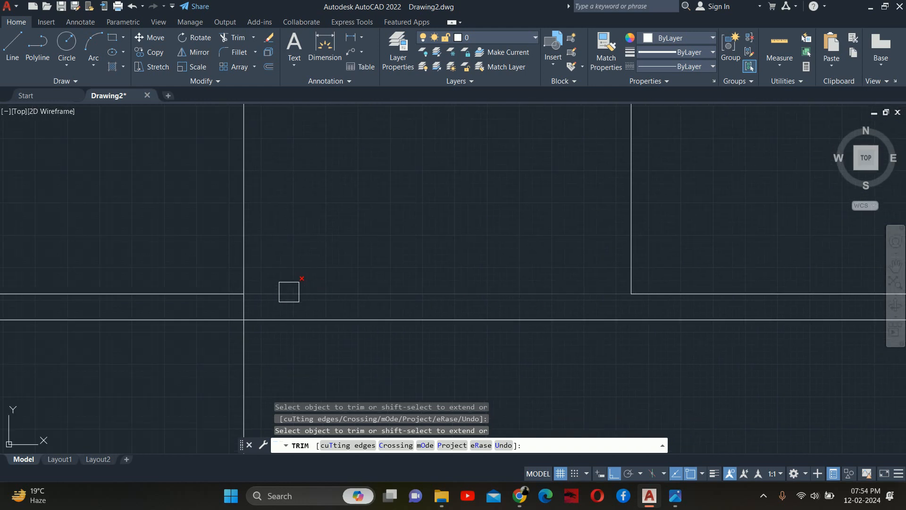
{"action": "middle_click_drag", "start_coordinate": [221, 308], "coordinate": [291, 302]}
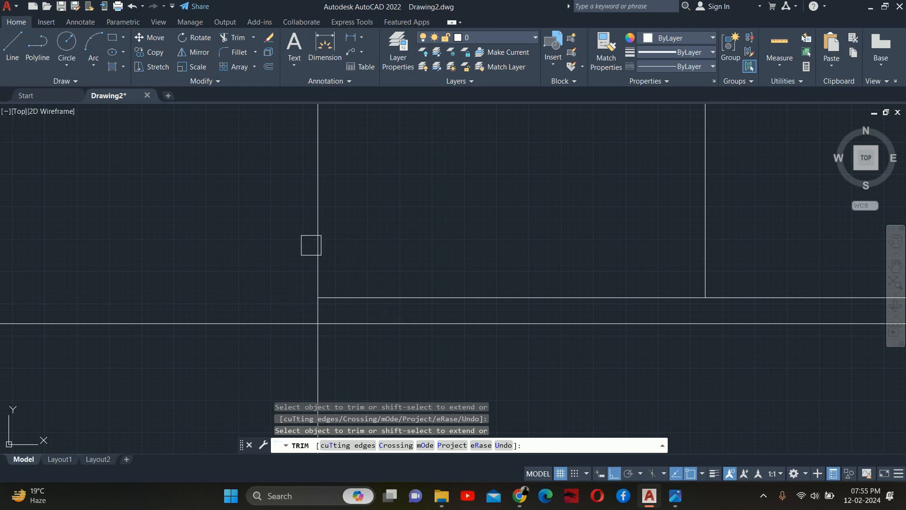
{"action": "scroll", "coordinate": [380, 336], "scroll_direction": "down", "scroll_amount": 4}
{"action": "middle_click_drag", "start_coordinate": [494, 368], "coordinate": [401, 344]}
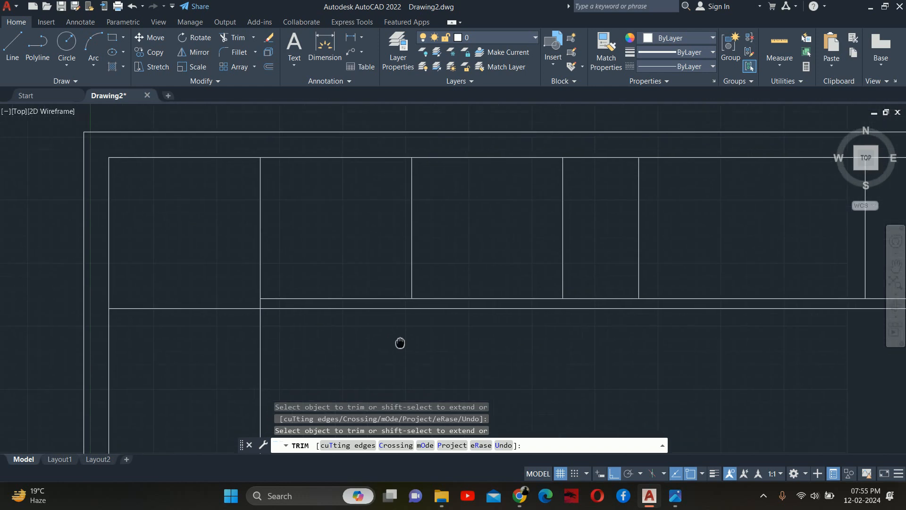
{"action": "key", "text": "Escape"}
Trim the peninsula's corner divider back to the lower edge of the offset outline
{"action": "scroll", "coordinate": [540, 364], "scroll_direction": "down", "scroll_amount": 2}
{"action": "mouse_move", "coordinate": [541, 363]}
{"action": "middle_mouse_down"}
{"action": "mouse_move", "coordinate": [490, 356]}
{"action": "mouse_move", "coordinate": [341, 207]}
{"action": "middle_mouse_up"}
{"action": "key", "text": "Escape"}
{"action": "scroll", "coordinate": [384, 265], "scroll_direction": "down", "scroll_amount": 2}
{"action": "key", "text": "Escape"}
{"action": "middle_click_drag", "start_coordinate": [475, 309], "coordinate": [340, 207]}
{"action": "scroll", "coordinate": [453, 292], "scroll_direction": "up", "scroll_amount": 4}
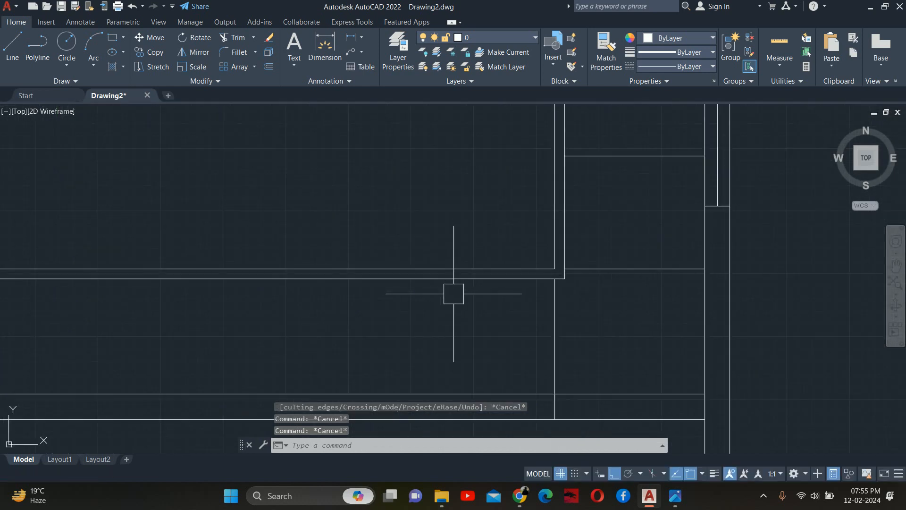
{"action": "key", "text": "Escape"}
{"action": "type", "text": "tr"}
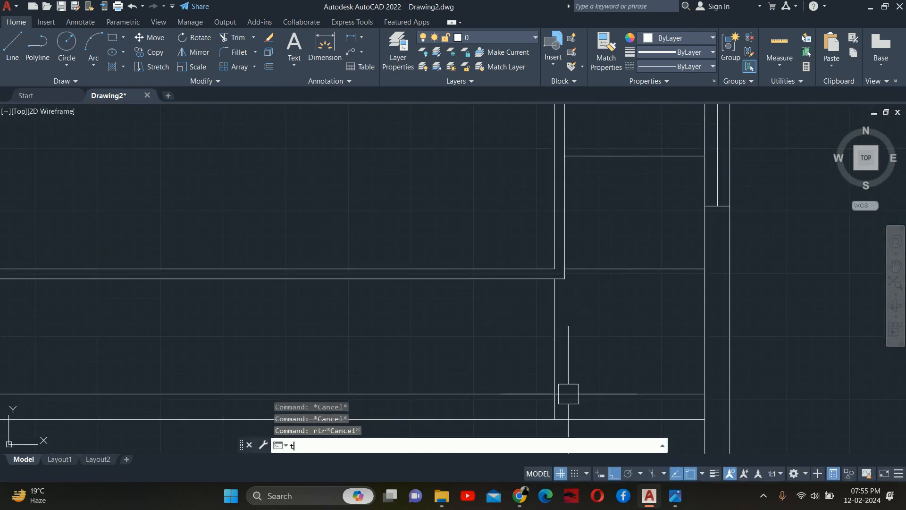
{"action": "key", "text": "Return"}
{"action": "scroll", "coordinate": [564, 388], "scroll_direction": "up", "scroll_amount": 2}
{"action": "scroll", "coordinate": [544, 412], "scroll_direction": "up", "scroll_amount": 2}
{"action": "scroll", "coordinate": [542, 330], "scroll_direction": "down", "scroll_amount": 4}
{"action": "key", "text": "Escape"}
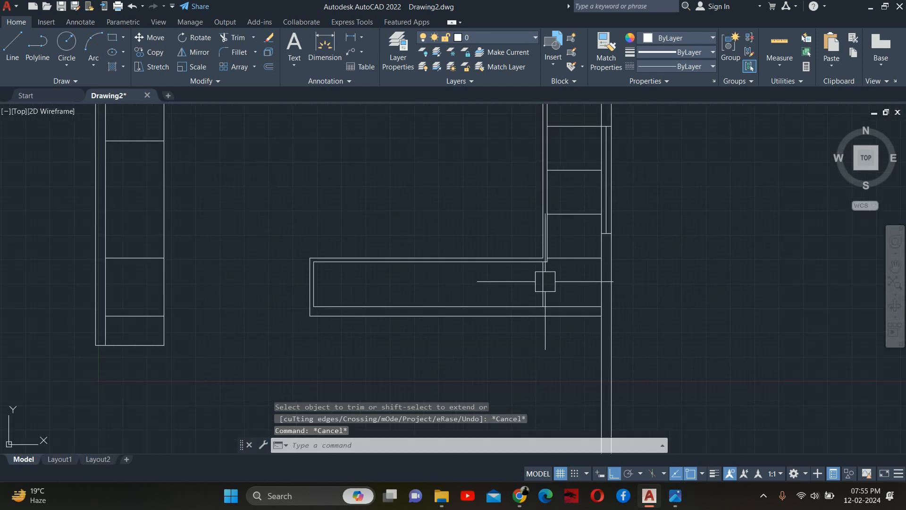
{"action": "key", "text": "Escape"}
{"action": "key", "text": "Escape"}
Offset the peninsula's corner divider by 600 toward the free end
{"action": "type", "text": "o"}
{"action": "key", "text": "Return"}
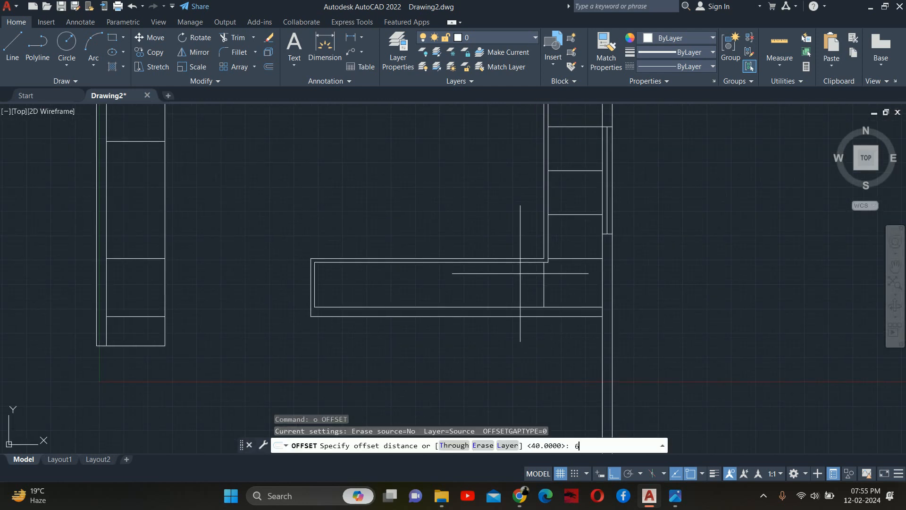
{"action": "type", "text": "600"}
{"action": "key", "text": "Return"}
{"action": "left_click", "coordinate": [543, 288]}
{"action": "left_click", "coordinate": [518, 288]}
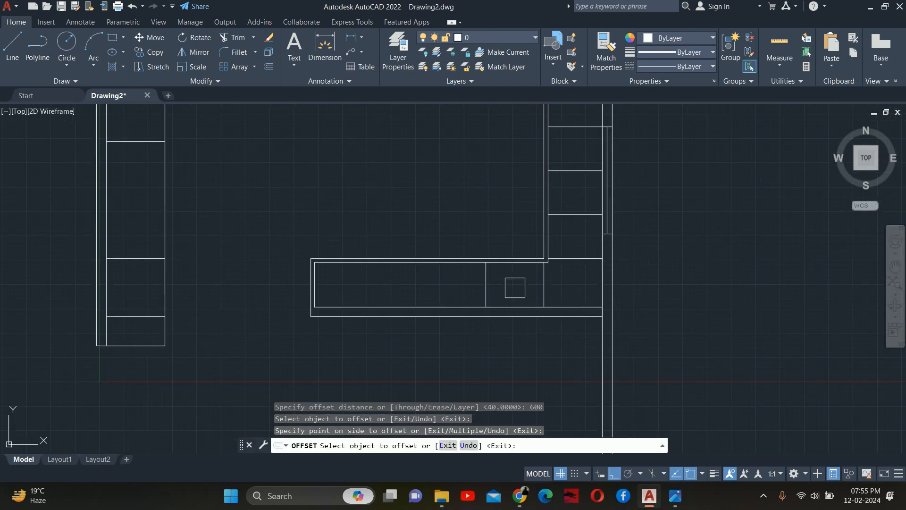
{"action": "key", "text": "Return"}
{"action": "key", "text": "Escape"}
{"action": "key", "text": "Escape"}
{"action": "key", "text": "Escape"}
Measure the remaining length from the new divider to the free end of the peninsula's offset outline
{"action": "scroll", "coordinate": [522, 286], "scroll_direction": "up", "scroll_amount": 2}
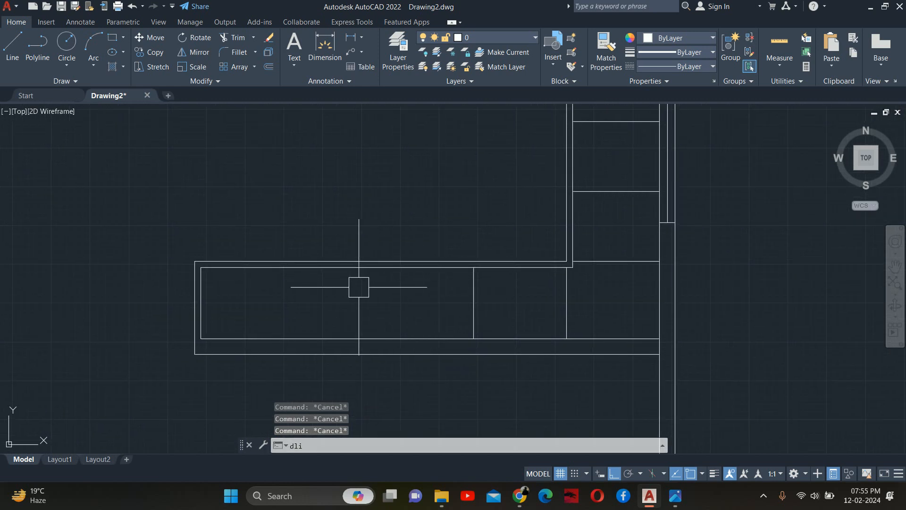
{"action": "type", "text": "dli"}
{"action": "key", "text": "Return"}
{"action": "left_click", "coordinate": [474, 267]}
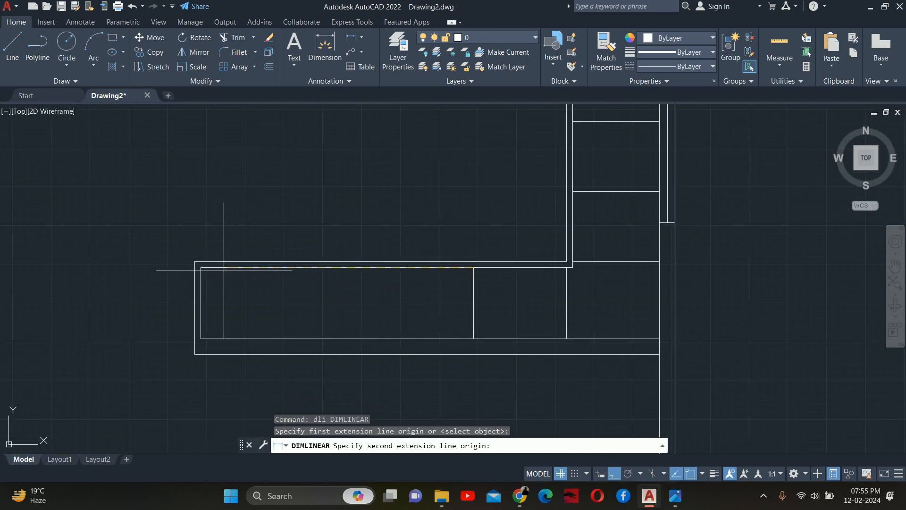
{"action": "left_click", "coordinate": [210, 268]}
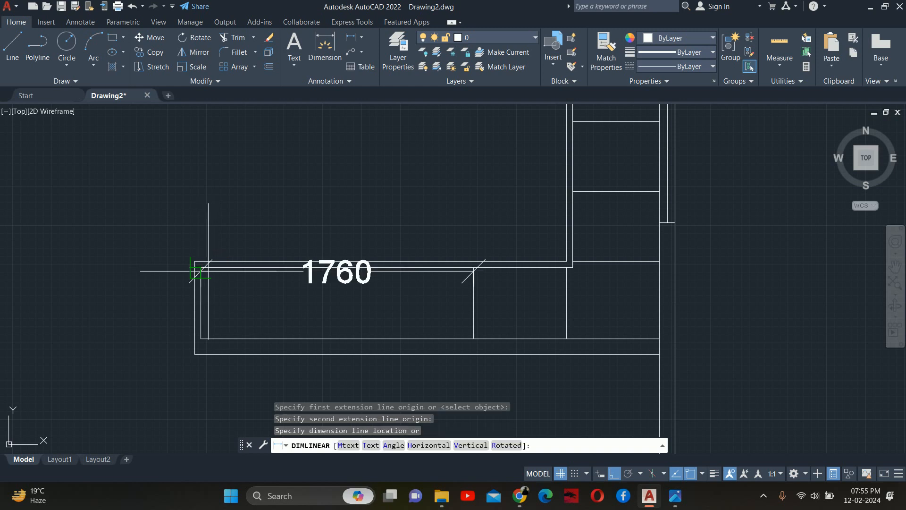
{"action": "key", "text": "Escape"}
{"action": "key", "text": "Escape"}
{"action": "key", "text": "Escape"}
{"action": "key", "text": "Return"}
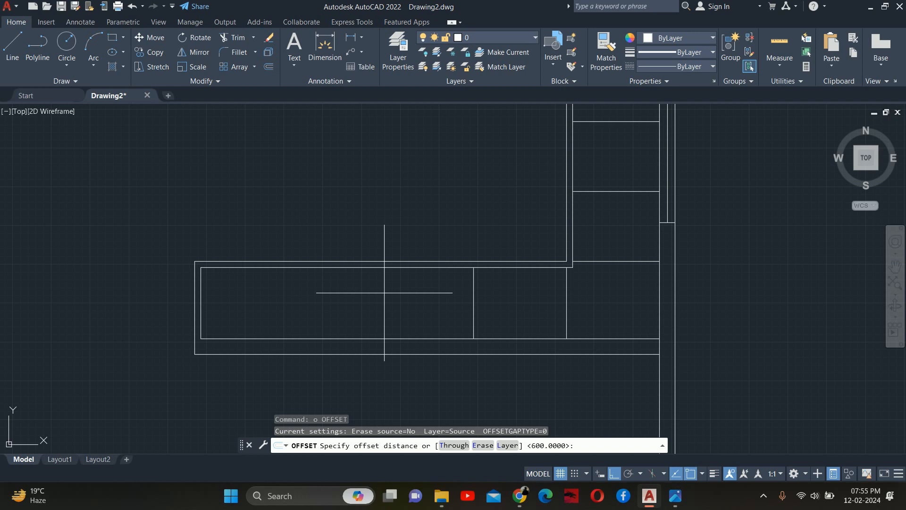
{"action": "type", "text": "450"}
{"action": "key", "text": "Return"}
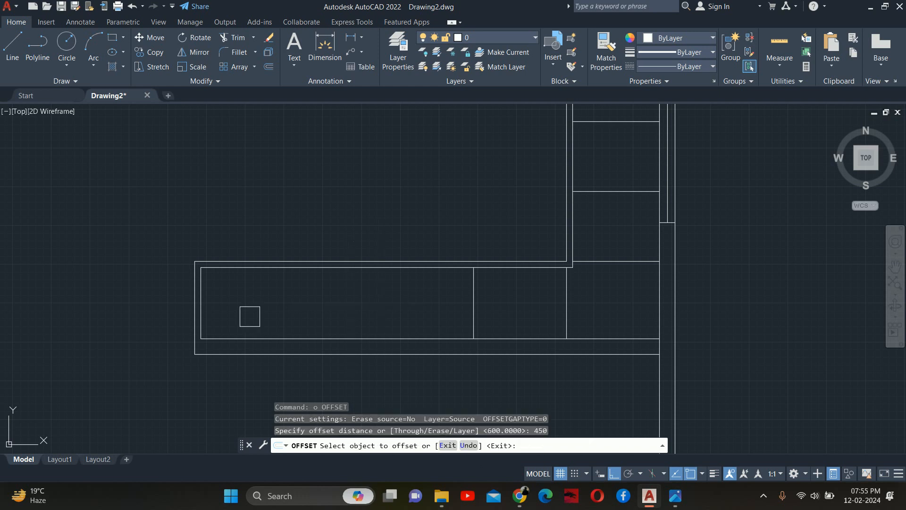
{"action": "key", "text": "Escape"}
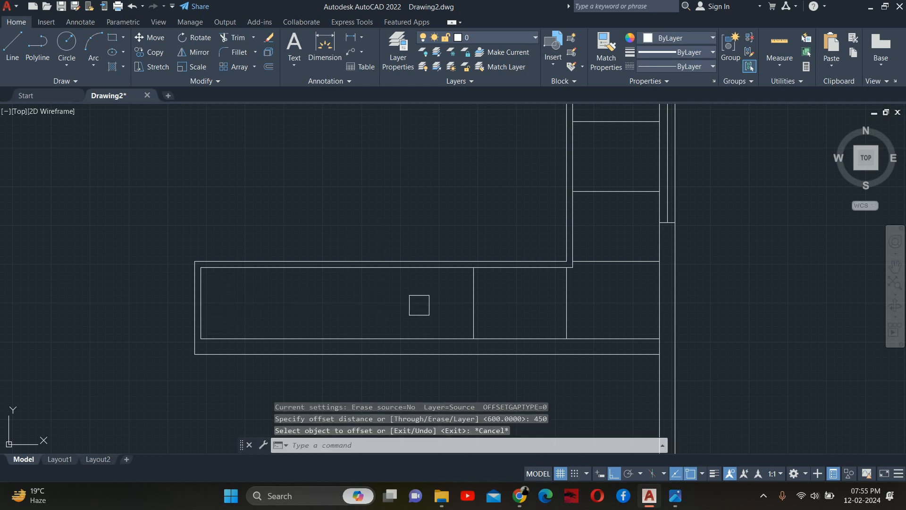
{"action": "key", "text": "Escape"}
{"action": "key", "text": "Escape"}
Add two more peninsula dividers toward the free end by offsetting successively at 600
{"action": "type", "text": "o"}
{"action": "key", "text": "Return"}
{"action": "type", "text": "60"}
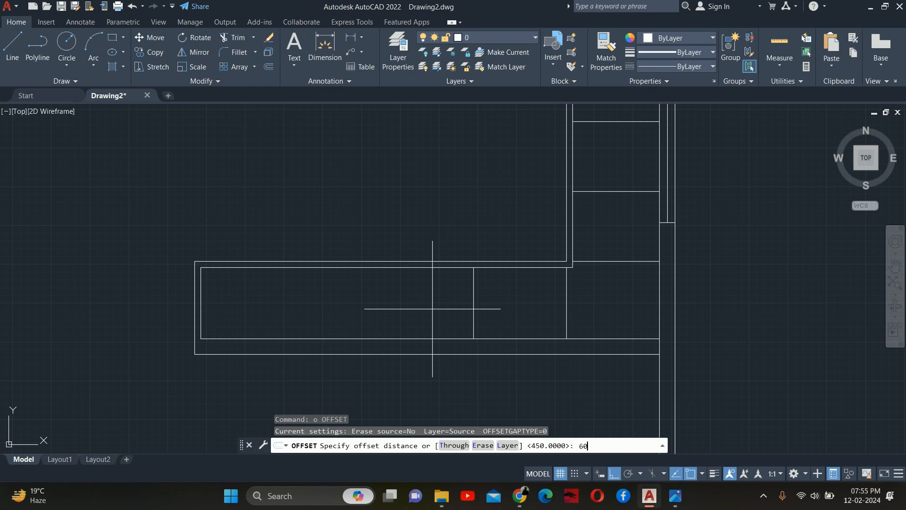
{"action": "type", "text": "0"}
{"action": "key", "text": "Return"}
{"action": "left_click", "coordinate": [480, 310]}
{"action": "left_click", "coordinate": [383, 297]}
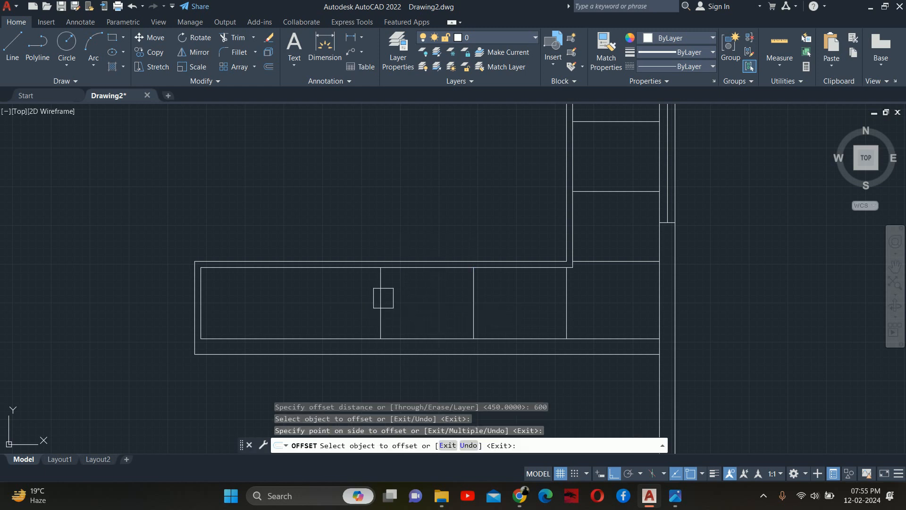
{"action": "left_click", "coordinate": [383, 298]}
{"action": "left_click", "coordinate": [277, 296]}
{"action": "key", "text": "Escape"}
{"action": "key", "text": "Escape"}
Measure the width of the end module at the peninsula's free end
{"action": "type", "text": "dli"}
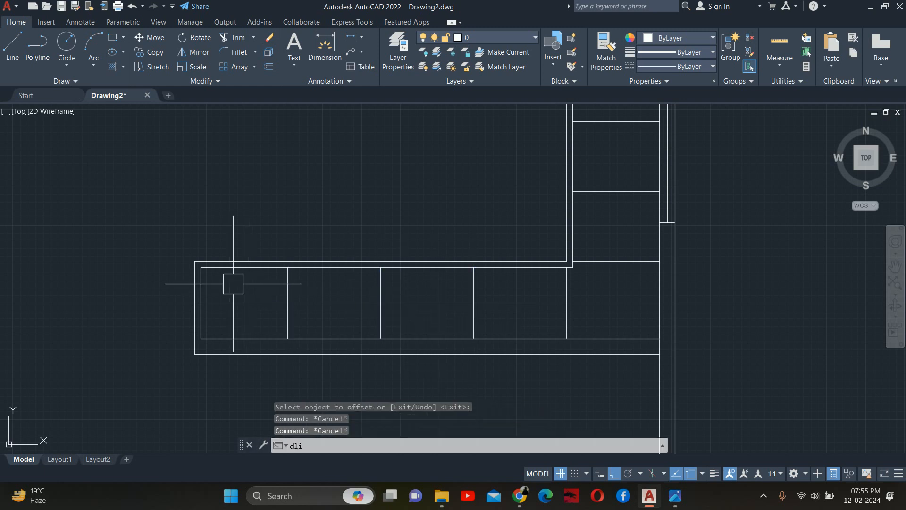
{"action": "key", "text": "Return"}
{"action": "left_click", "coordinate": [200, 268]}
{"action": "left_click", "coordinate": [288, 267]}
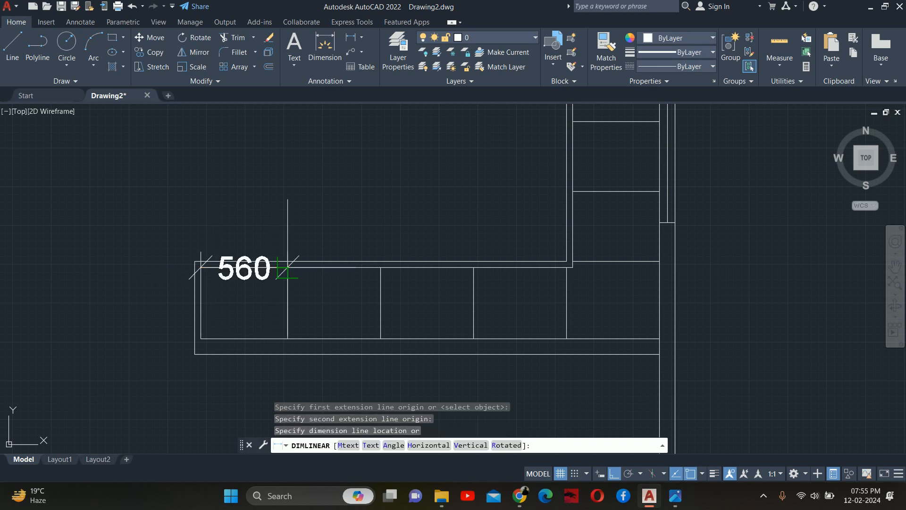
{"action": "scroll", "coordinate": [288, 268], "scroll_direction": "up", "scroll_amount": 1}
{"action": "key", "text": "Escape"}
{"action": "key", "text": "Escape"}
{"action": "key", "text": "Escape"}
{"action": "key", "text": "Escape"}
{"action": "scroll", "coordinate": [283, 243], "scroll_direction": "down", "scroll_amount": 1}
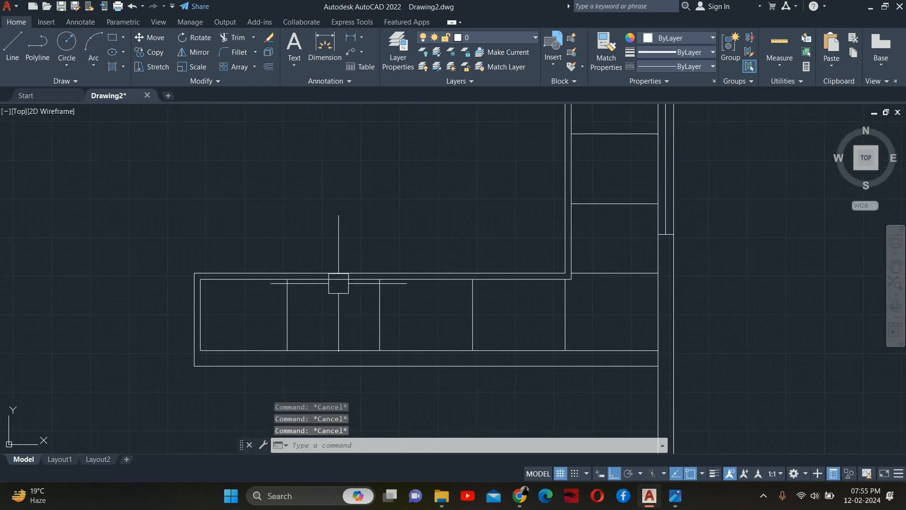
{"action": "type", "text": "s"}
{"action": "key", "text": "Return"}
{"action": "left_click", "coordinate": [494, 404]}
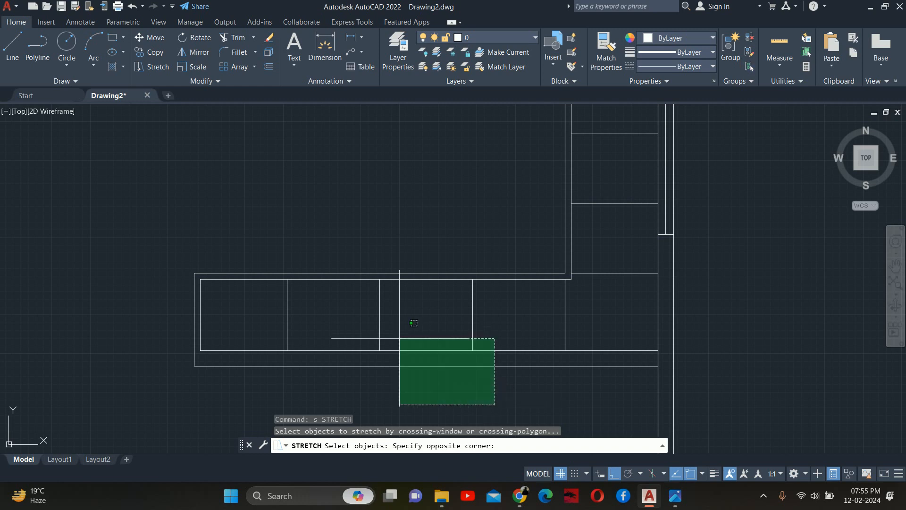
{"action": "left_click", "coordinate": [276, 220]}
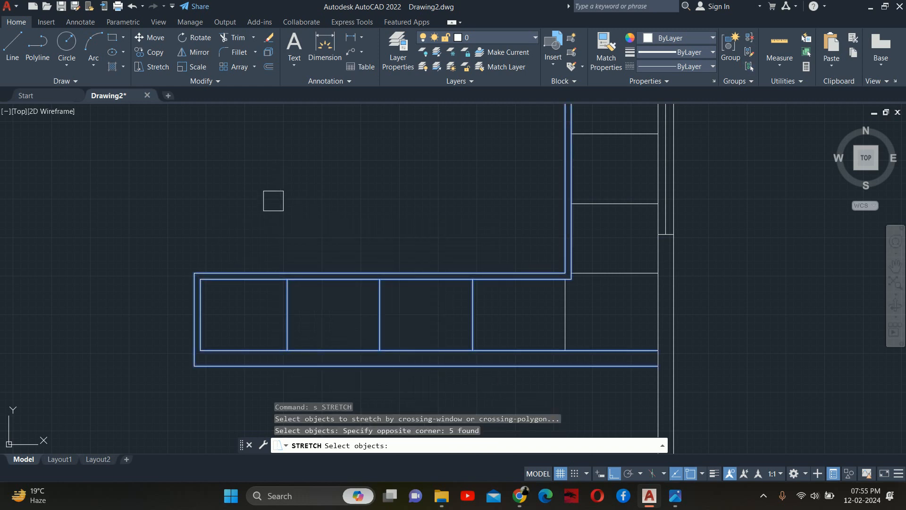
{"action": "key", "text": "Escape"}
{"action": "key", "text": "Escape"}
{"action": "key", "text": "Escape"}
{"action": "key", "text": "Escape"}
{"action": "middle_click_drag", "start_coordinate": [373, 308], "coordinate": [357, 287]}
{"action": "type", "text": "d"}
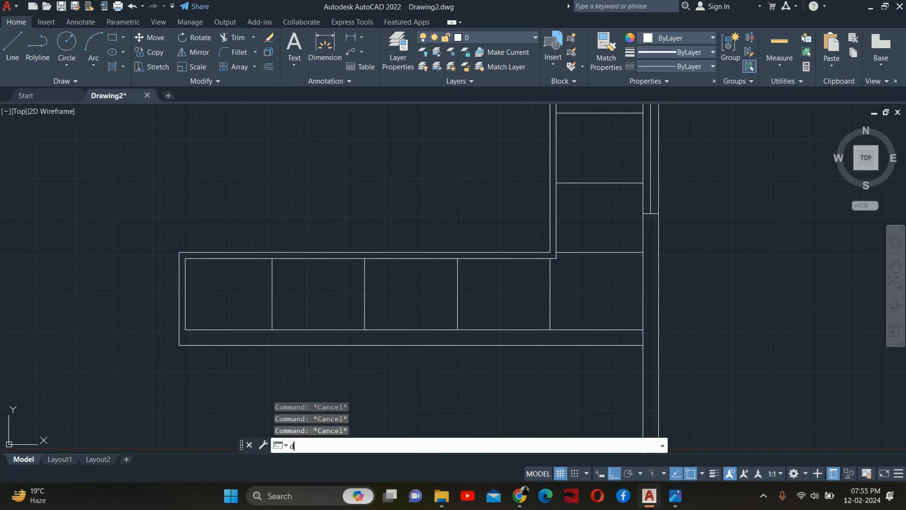
{"action": "type", "text": "li"}
{"action": "key", "text": "Return"}
{"action": "left_click", "coordinate": [364, 283]}
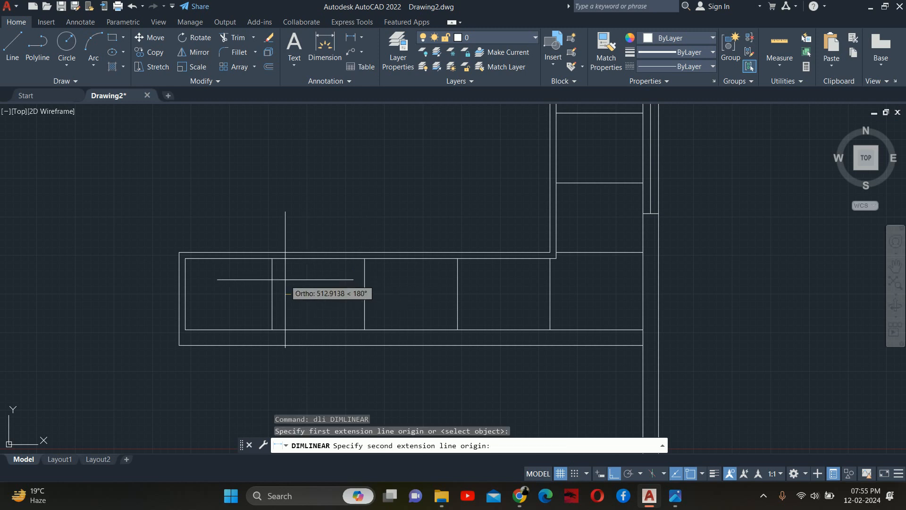
{"action": "key", "text": "Escape"}
{"action": "key", "text": "Escape"}
{"action": "type", "text": "o"}
{"action": "key", "text": "Return"}
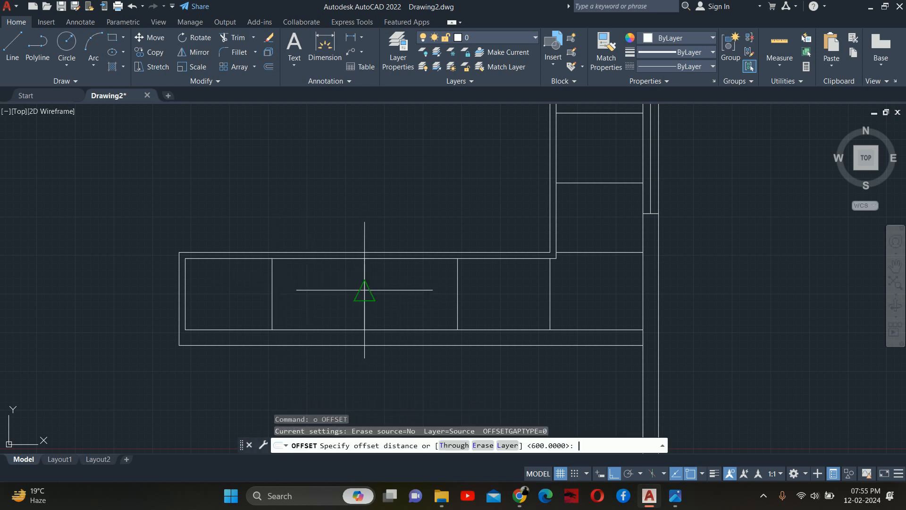
{"action": "key", "text": "Escape"}
{"action": "key", "text": "Escape"}
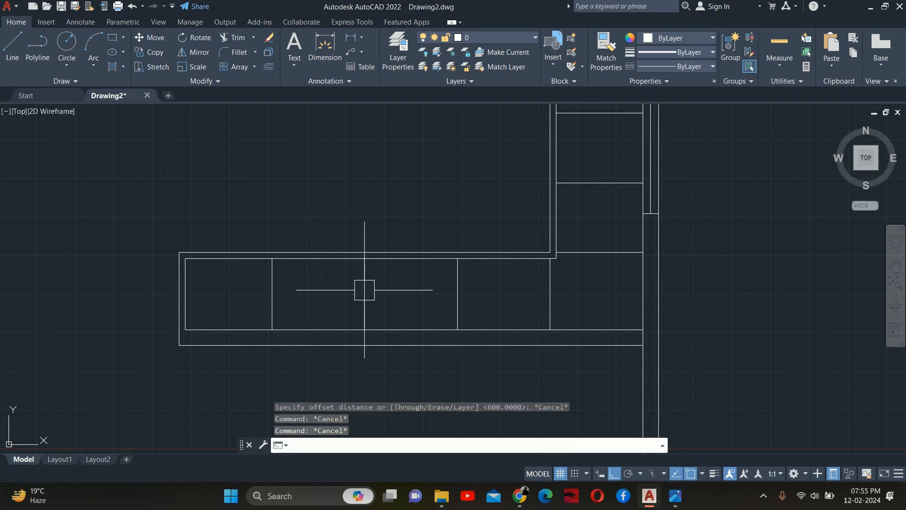
Delete the two peninsula dividers nearest the free end
{"action": "left_click", "coordinate": [402, 299]}
{"action": "left_click", "coordinate": [259, 299]}
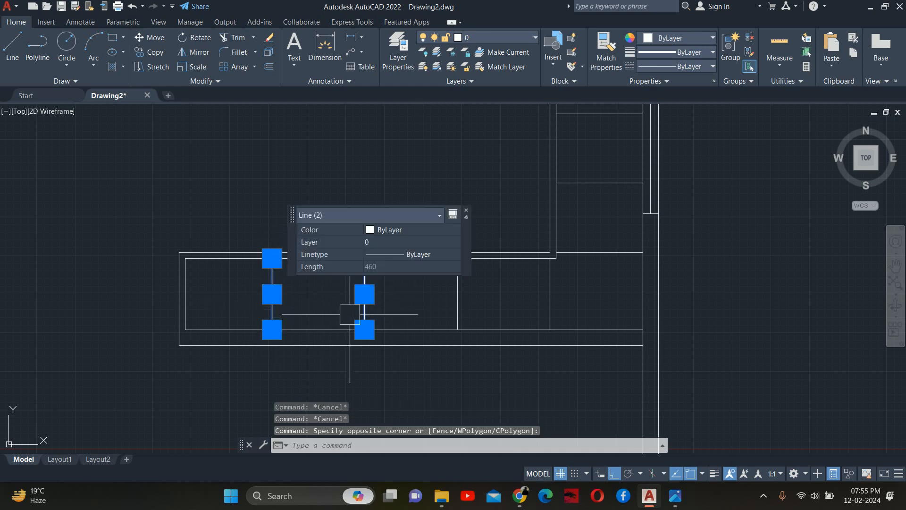
{"action": "key", "text": "Delete"}
Draw a divider across the peninsula from the midpoint between the offset outline's two upper corners to its lower edge
{"action": "type", "text": "l"}
{"action": "key", "text": "Return"}
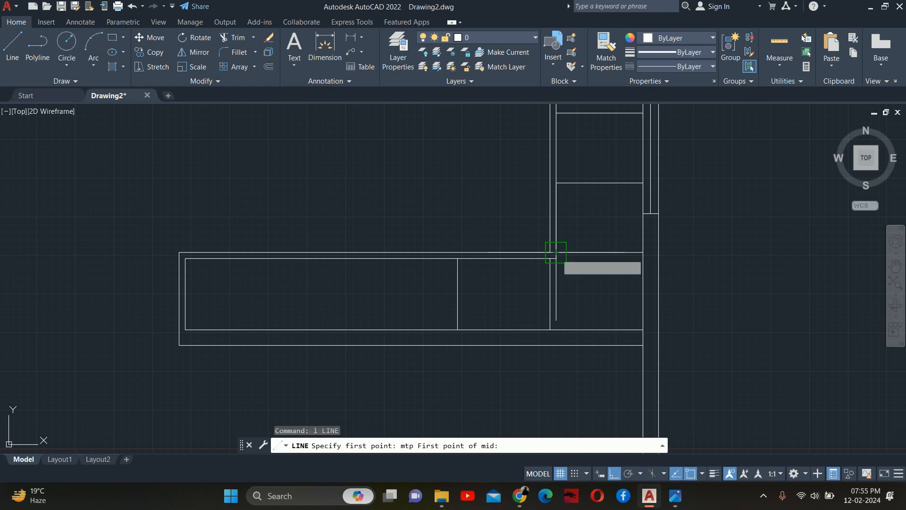
{"action": "left_click", "coordinate": [186, 258]}
{"action": "left_click", "coordinate": [371, 330]}
{"action": "key", "text": "Escape"}
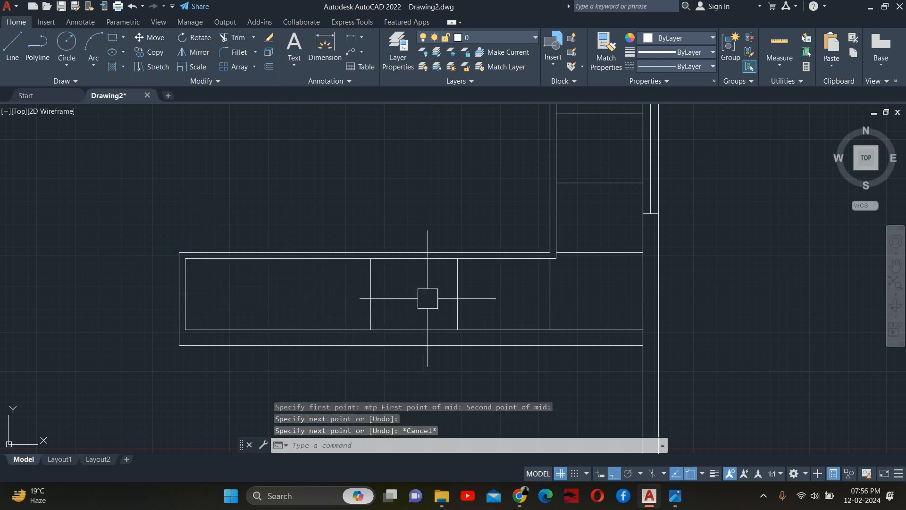
{"action": "key", "text": "Escape"}
{"action": "key", "text": "Escape"}
{"action": "key", "text": "Escape"}
Delete the peninsula divider between the midpoint divider and the divider at the inner corner
{"action": "left_click", "coordinate": [461, 283]}
{"action": "left_click", "coordinate": [451, 293]}
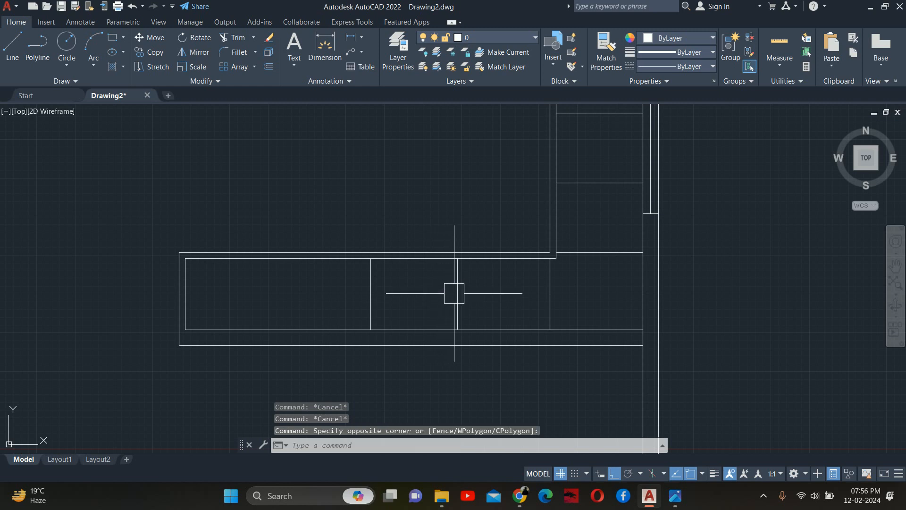
{"action": "key", "text": "Delete"}
Offset the peninsula's midpoint divider by 450 to both sides
{"action": "type", "text": "o"}
{"action": "key", "text": "Return"}
{"action": "type", "text": "45"}
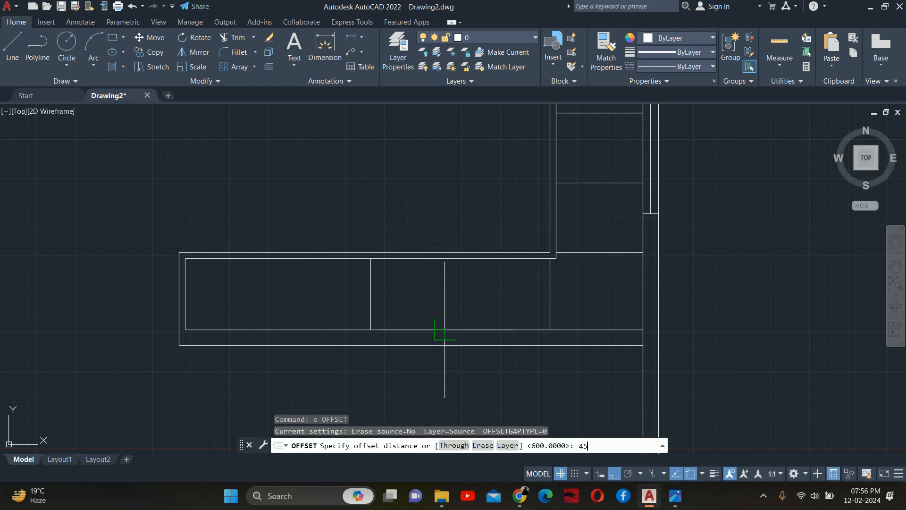
{"action": "type", "text": "0"}
{"action": "key", "text": "Return"}
{"action": "left_click", "coordinate": [371, 293]}
{"action": "left_click", "coordinate": [378, 300]}
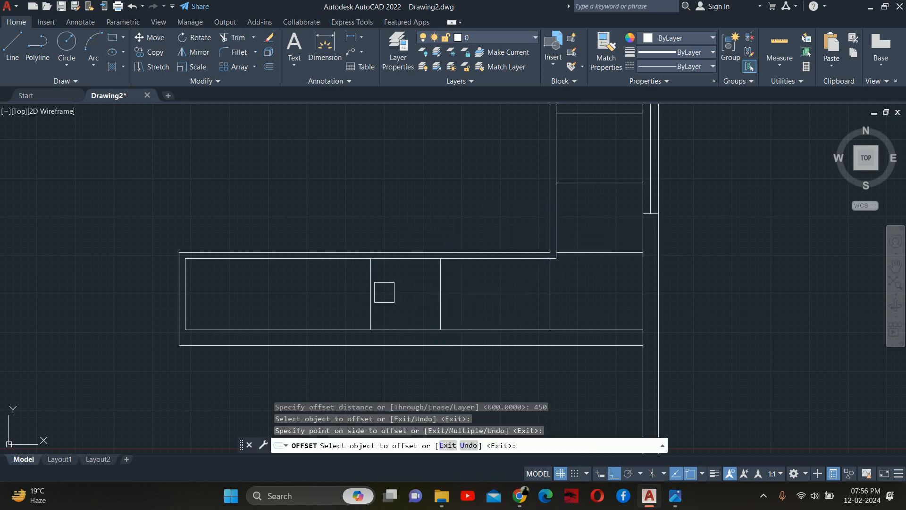
{"action": "left_click", "coordinate": [371, 293]}
{"action": "left_click", "coordinate": [311, 294]}
{"action": "key", "text": "Escape"}
{"action": "key", "text": "Escape"}
{"action": "key", "text": "Escape"}
Measure the width of the module at the peninsula's free end with a linear dimension
{"action": "middle_click_drag", "start_coordinate": [226, 272], "coordinate": [245, 292]}
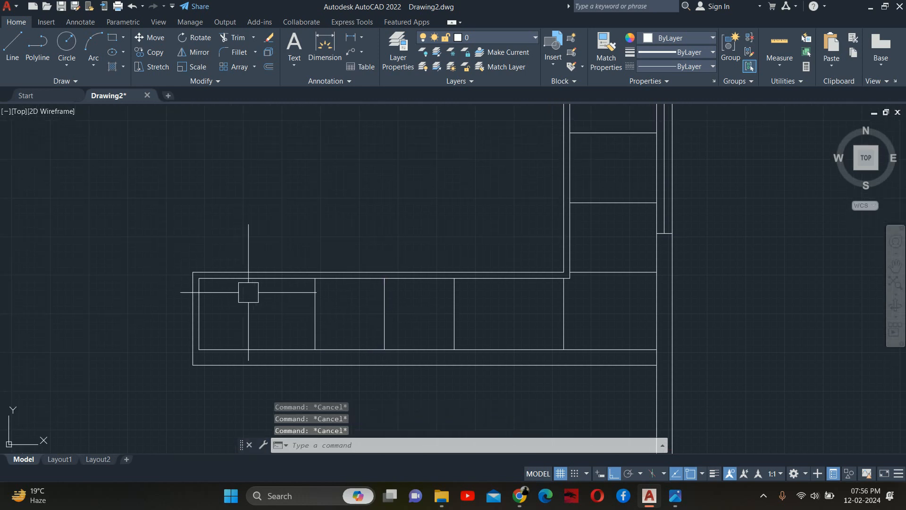
{"action": "type", "text": "dli"}
{"action": "key", "text": "Return"}
{"action": "left_click", "coordinate": [193, 275]}
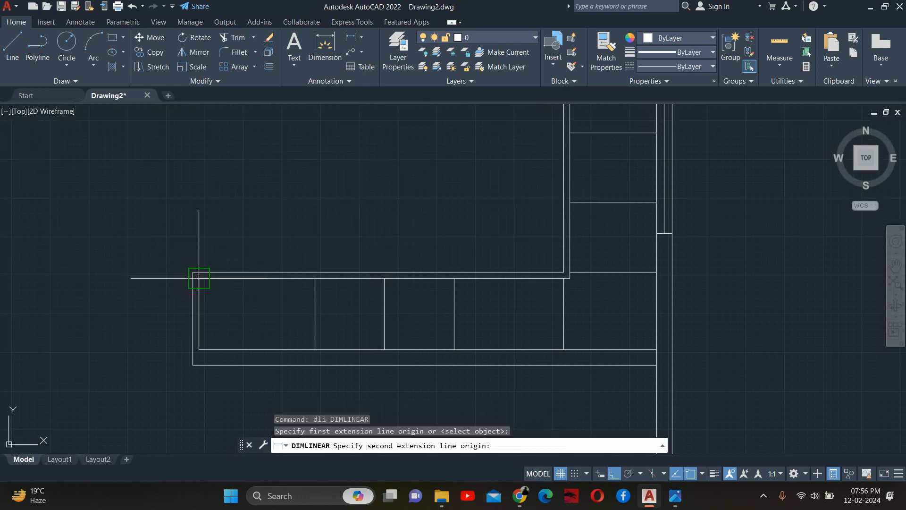
{"action": "left_click", "coordinate": [315, 278]}
{"action": "key", "text": "Escape"}
{"action": "key", "text": "Escape"}
{"action": "key", "text": "Escape"}
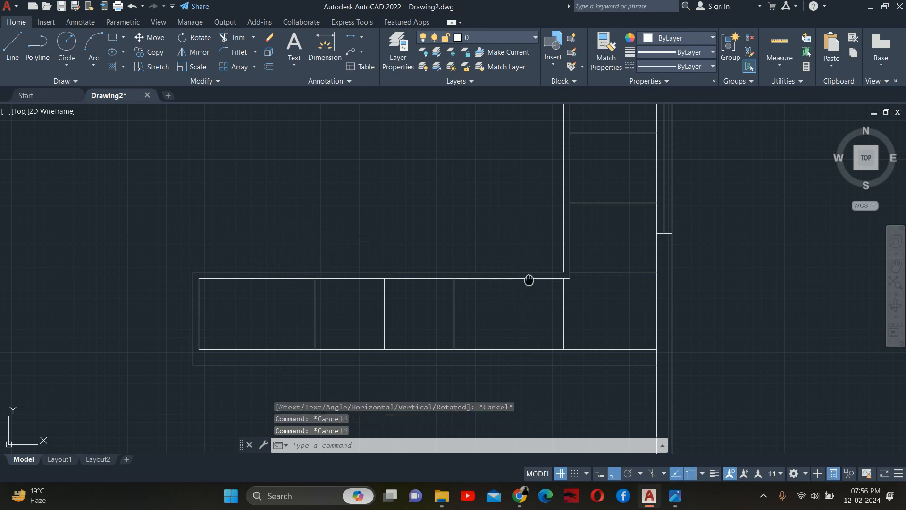
Measure the width between the offset divider nearest the corner and the corner divider
{"action": "key", "text": "Return"}
{"action": "scroll", "coordinate": [441, 299], "scroll_direction": "up", "scroll_amount": 2}
{"action": "scroll", "coordinate": [370, 290], "scroll_direction": "up", "scroll_amount": 1}
{"action": "left_click", "coordinate": [370, 278]}
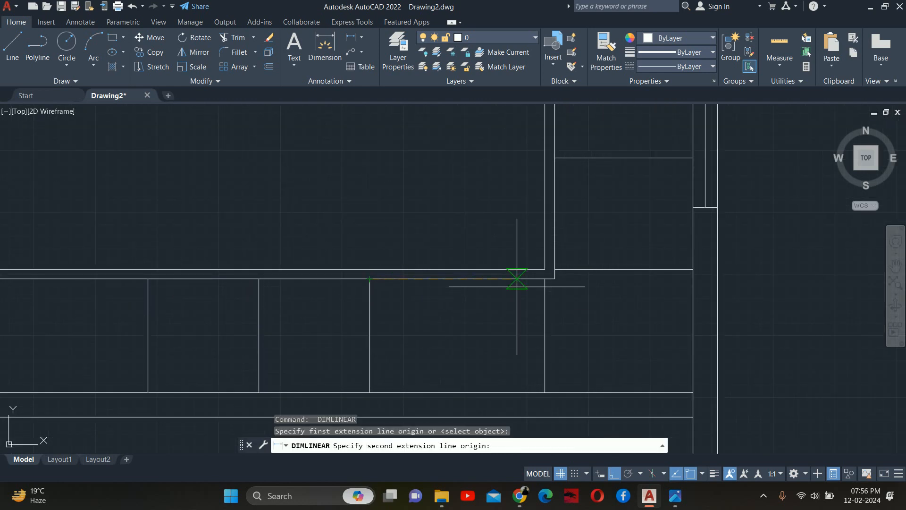
{"action": "left_click", "coordinate": [545, 278]}
{"action": "key", "text": "Escape"}
{"action": "key", "text": "Escape"}
{"action": "scroll", "coordinate": [494, 225], "scroll_direction": "down", "scroll_amount": 2}
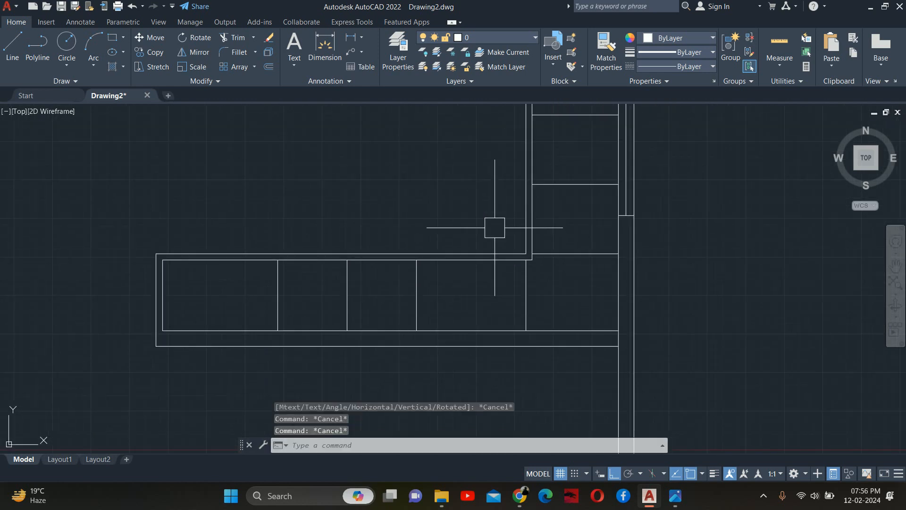
Offset the corner divider by 600 toward the peninsula's free end
{"action": "type", "text": "o"}
{"action": "key", "text": "Return"}
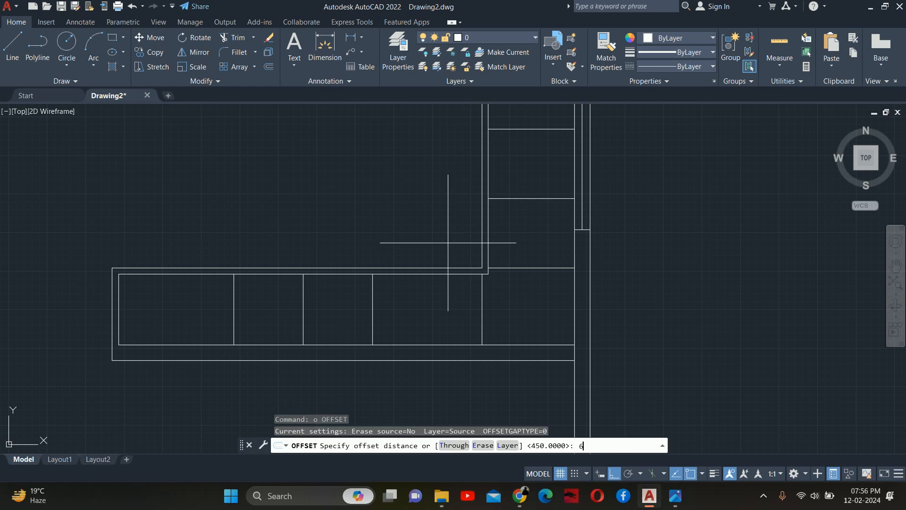
{"action": "type", "text": "600"}
{"action": "key", "text": "Return"}
{"action": "left_click", "coordinate": [485, 292]}
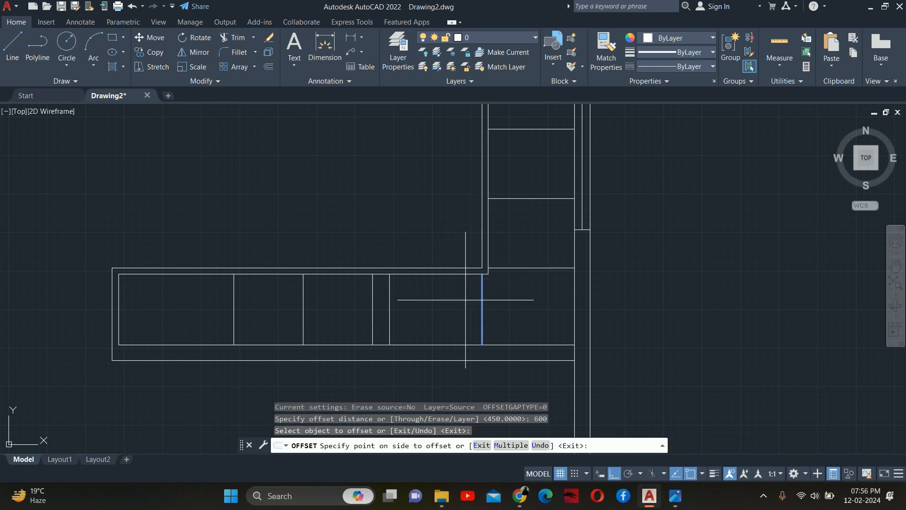
{"action": "key", "text": "Escape"}
{"action": "key", "text": "Escape"}
{"action": "key", "text": "Escape"}
Measure the narrow gap between the two closely spaced peninsula dividers
{"action": "scroll", "coordinate": [425, 304], "scroll_direction": "up", "scroll_amount": 3}
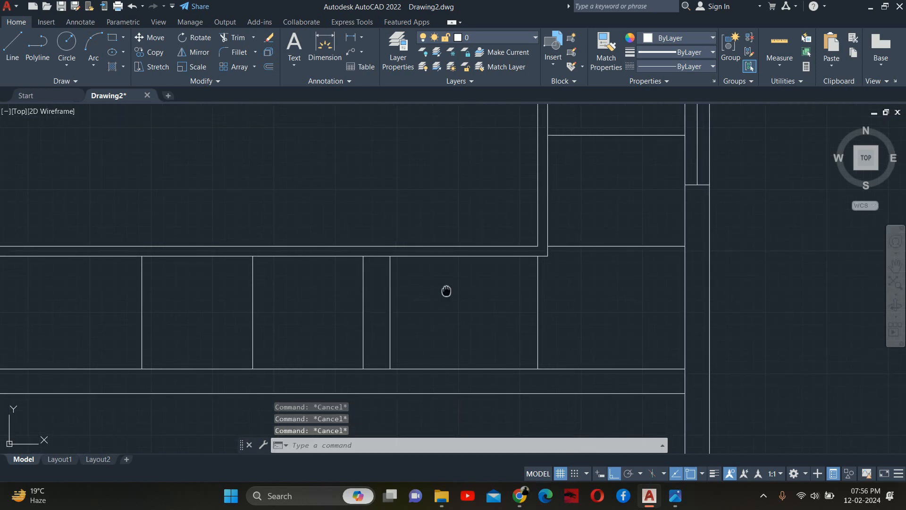
{"action": "type", "text": "dli"}
{"action": "key", "text": "Return"}
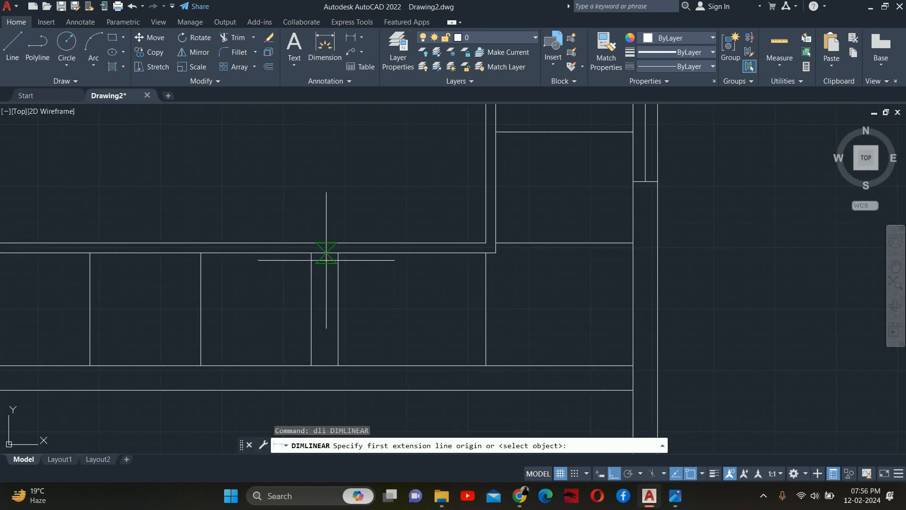
{"action": "left_click", "coordinate": [311, 253]}
{"action": "left_click", "coordinate": [338, 254]}
{"action": "key", "text": "Escape"}
{"action": "key", "text": "Escape"}
{"action": "key", "text": "Escape"}
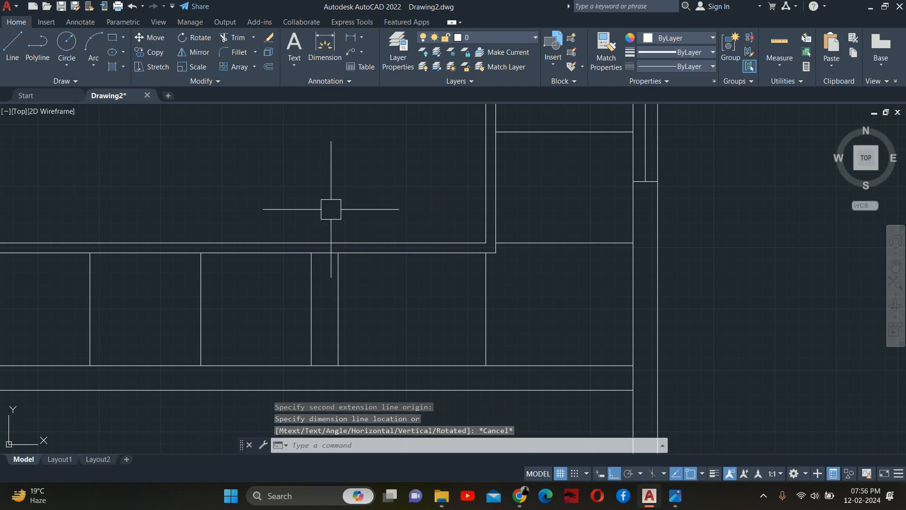
Shift the divider on the corner side of the narrow gap 150 toward the corner by offsetting it and deleting the original
{"action": "scroll", "coordinate": [347, 248], "scroll_direction": "down", "scroll_amount": 2}
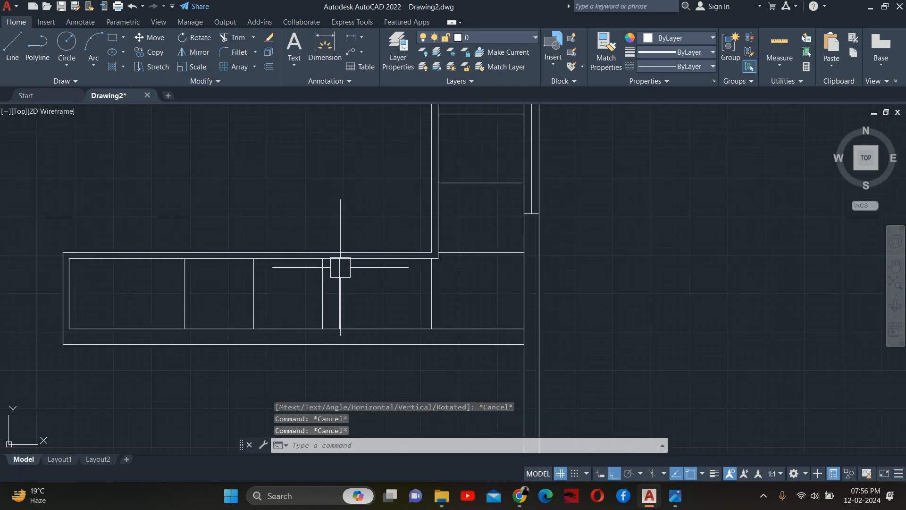
{"action": "key", "text": "Return"}
{"action": "type", "text": "15"}
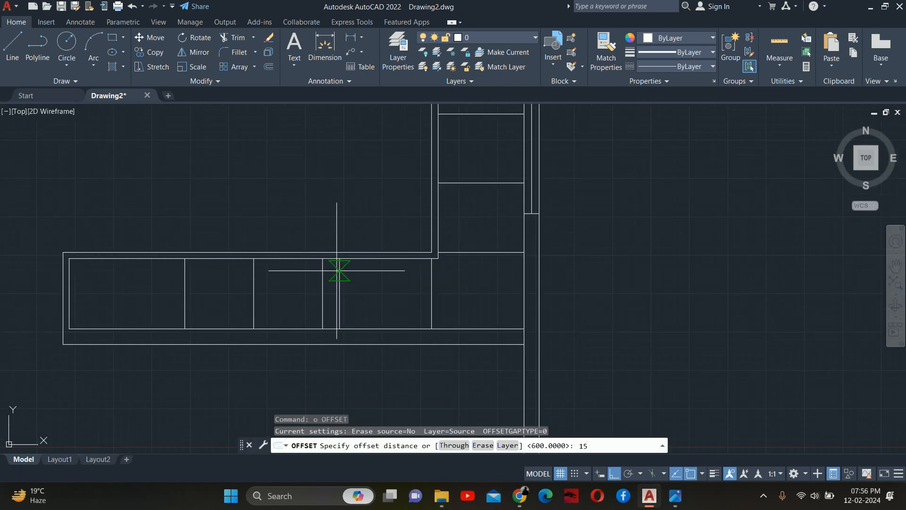
{"action": "type", "text": "0"}
{"action": "key", "text": "Return"}
{"action": "left_click", "coordinate": [340, 283]}
{"action": "left_click", "coordinate": [352, 281]}
{"action": "key", "text": "Escape"}
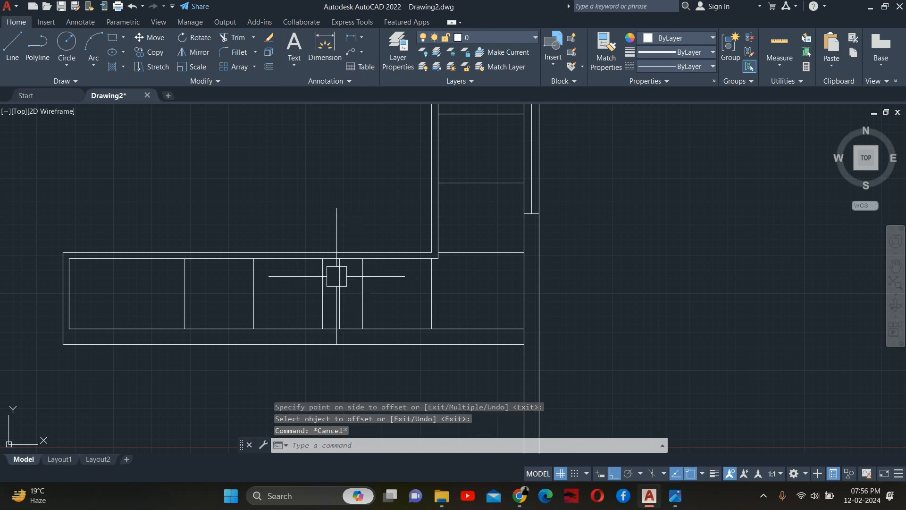
{"action": "left_click", "coordinate": [338, 276]}
{"action": "key", "text": "Delete"}
Measure the width of the narrow module beside the shifted divider
{"action": "middle_click_drag", "start_coordinate": [326, 261], "coordinate": [330, 262]}
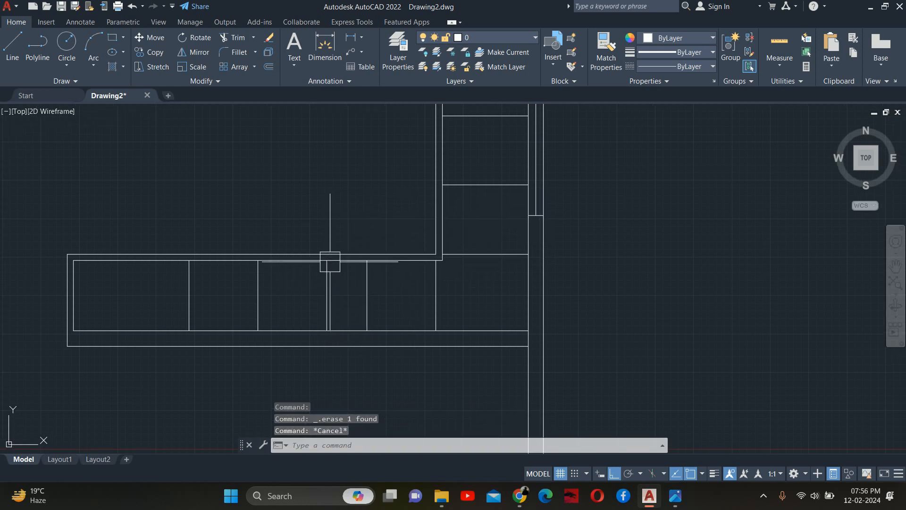
{"action": "key", "text": "Escape"}
{"action": "type", "text": "dli"}
{"action": "key", "text": "Return"}
{"action": "left_click", "coordinate": [327, 260]}
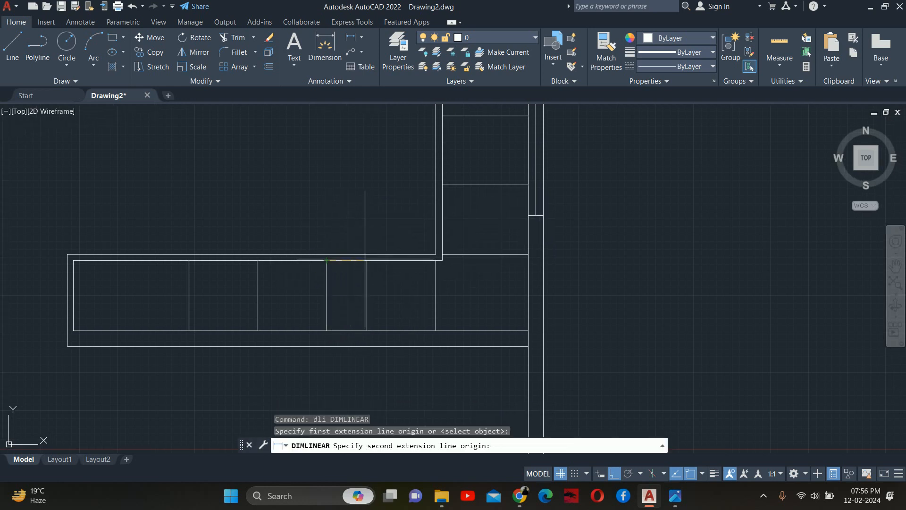
{"action": "left_click", "coordinate": [365, 259]}
{"action": "key", "text": "Escape"}
{"action": "key", "text": "Escape"}
Measure the end module's width from its divider to the inset outline's free-end corner
{"action": "key", "text": "Return"}
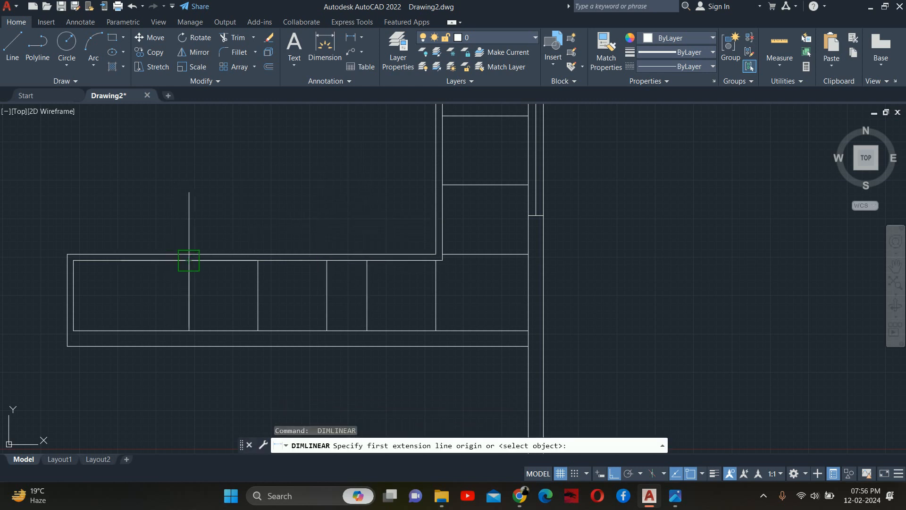
{"action": "left_click", "coordinate": [189, 261]}
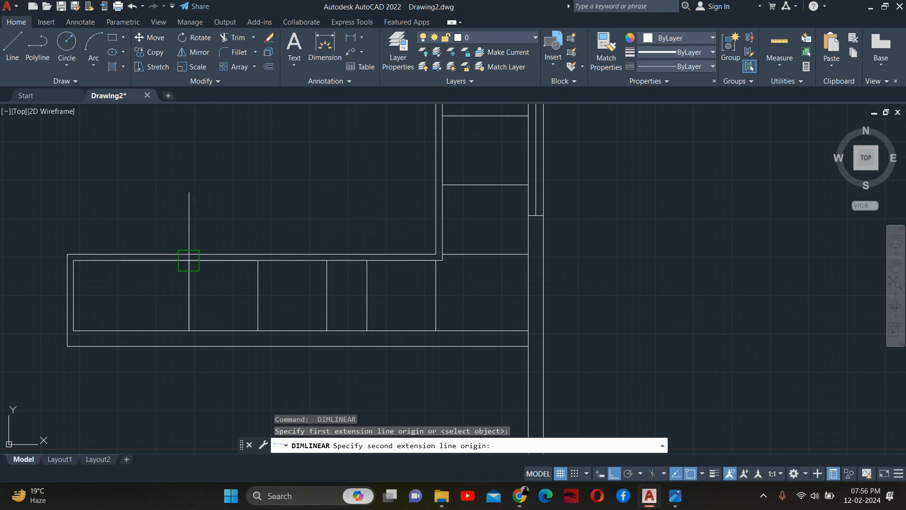
{"action": "left_click", "coordinate": [74, 260]}
{"action": "key", "text": "Escape"}
{"action": "key", "text": "Escape"}
Measure the combined width of the two modules on either side of the midpoint divider
{"action": "key", "text": "Return"}
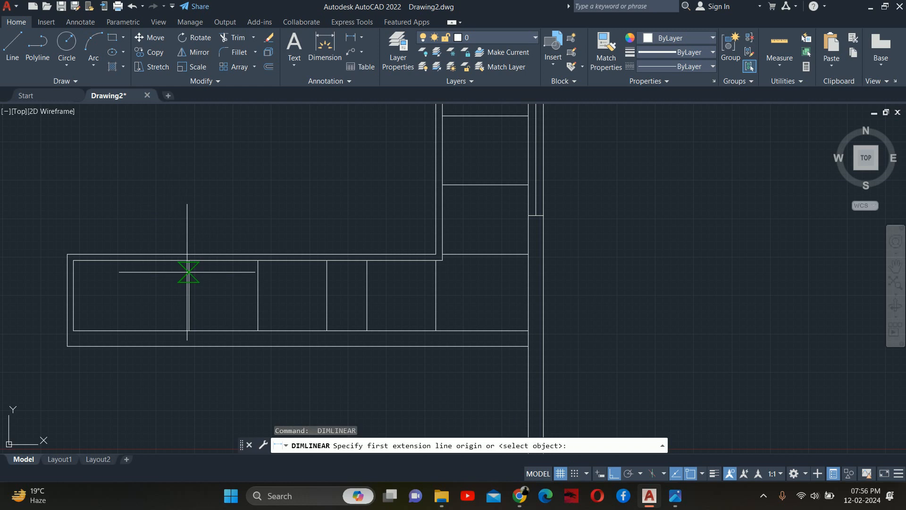
{"action": "left_click", "coordinate": [189, 261]}
{"action": "key", "text": "Escape"}
{"action": "key", "text": "Return"}
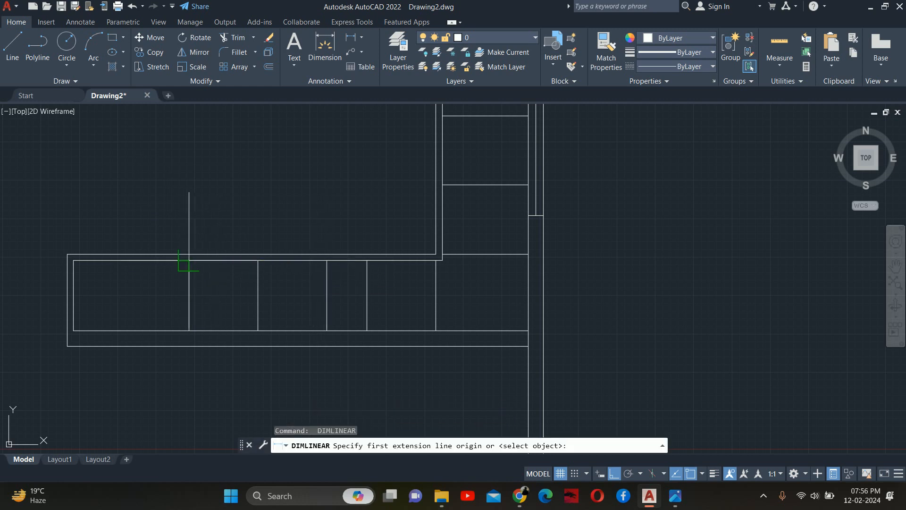
{"action": "left_click", "coordinate": [189, 261]}
{"action": "left_click", "coordinate": [327, 260]}
{"action": "key", "text": "Escape"}
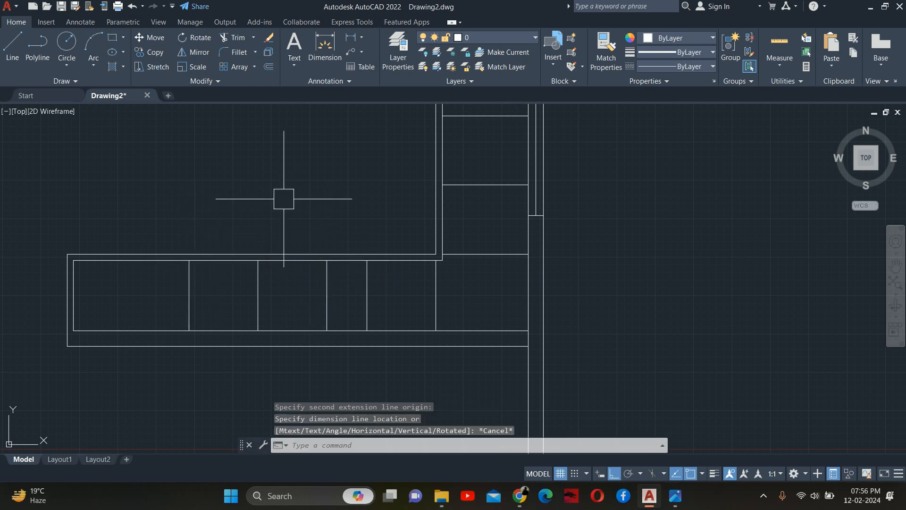
{"action": "key", "text": "Escape"}
{"action": "key", "text": "Escape"}
Delete the midpoint divider and stretch the two dividers flanking it 150 toward the peninsula's free end
{"action": "left_click", "coordinate": [257, 281]}
{"action": "key", "text": "Delete"}
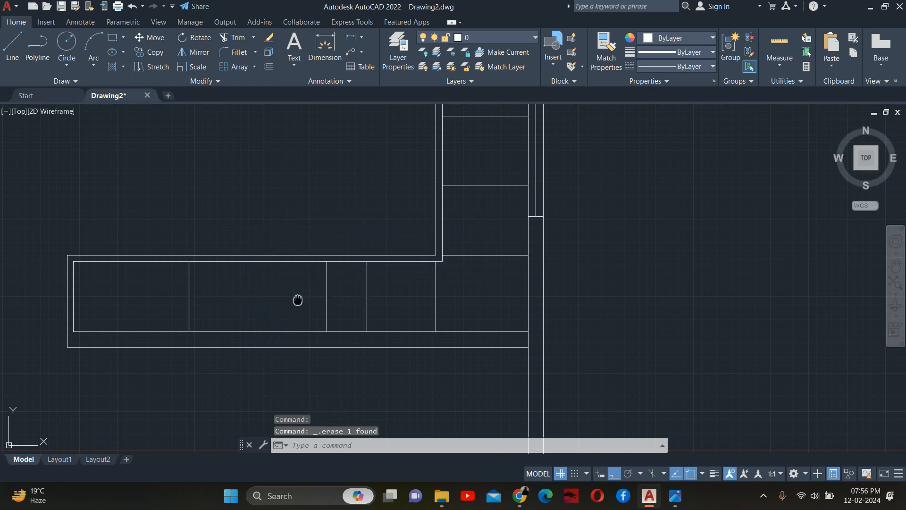
{"action": "middle_click_drag", "start_coordinate": [297, 300], "coordinate": [301, 303]}
{"action": "type", "text": "s"}
{"action": "key", "text": "Return"}
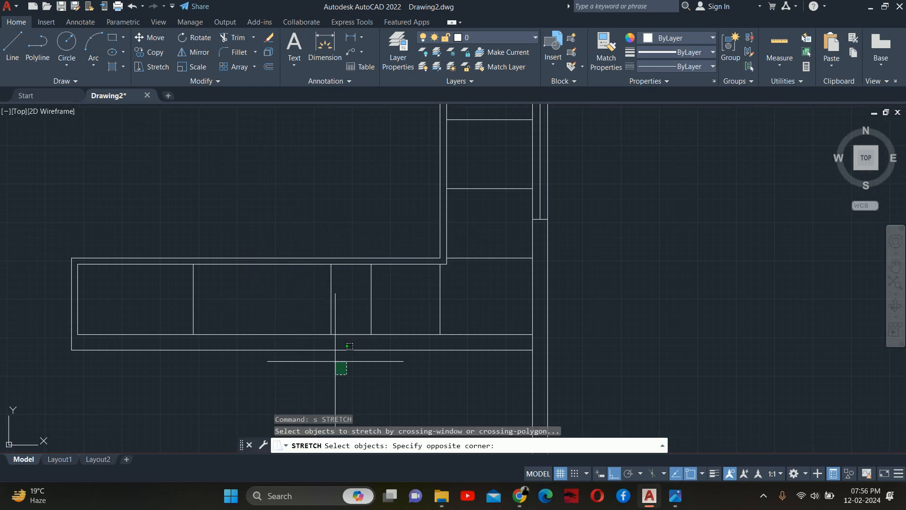
{"action": "left_click", "coordinate": [174, 198]}
{"action": "key", "text": "Return"}
{"action": "left_click", "coordinate": [235, 178]}
{"action": "type", "text": "15"}
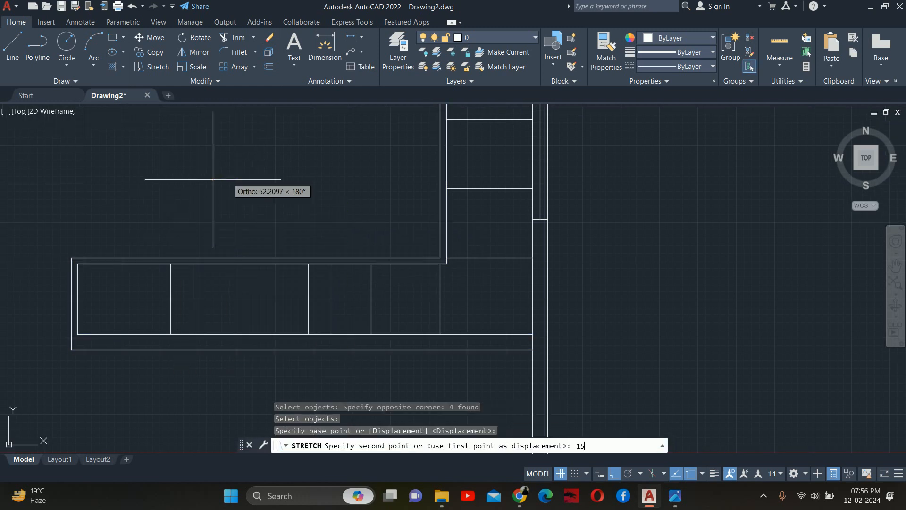
{"action": "key", "text": "Return"}
{"action": "key", "text": "Escape"}
{"action": "key", "text": "Escape"}
Measure the widths of the free-end module and the wide module next to it
{"action": "type", "text": "dli"}
{"action": "key", "text": "Return"}
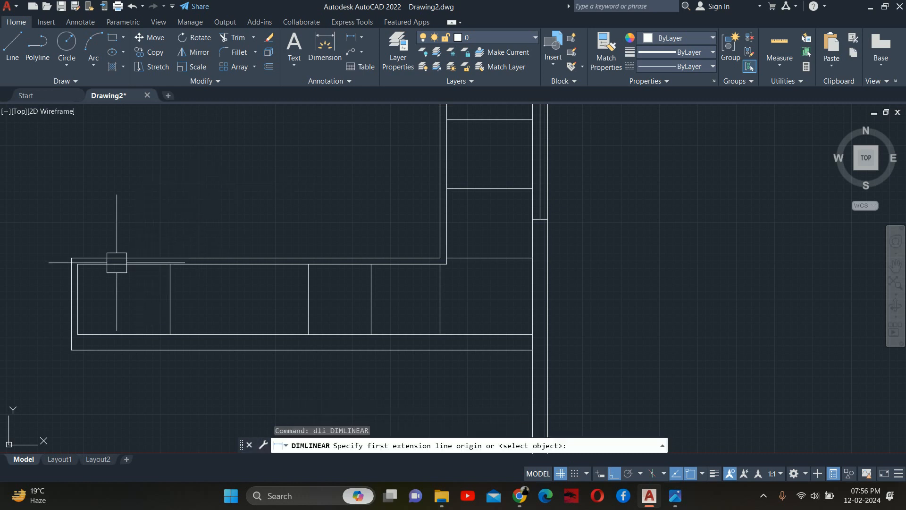
{"action": "left_click", "coordinate": [78, 265]}
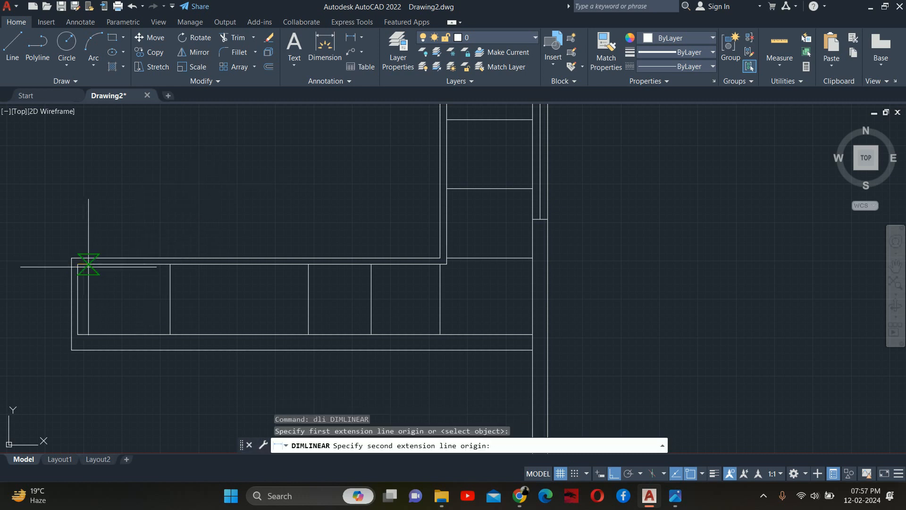
{"action": "left_click", "coordinate": [170, 265]}
{"action": "key", "text": "Escape"}
{"action": "key", "text": "Return"}
{"action": "left_click", "coordinate": [169, 264]}
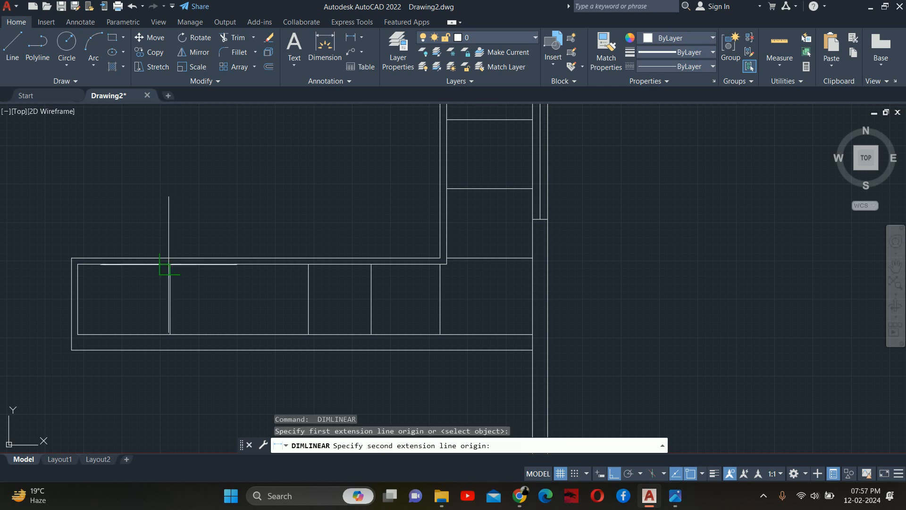
{"action": "left_click", "coordinate": [304, 263]}
{"action": "key", "text": "Escape"}
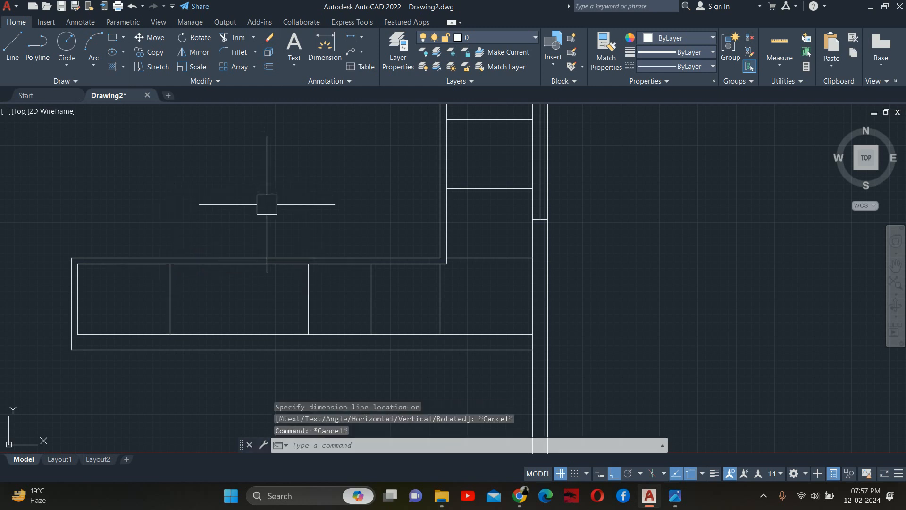
Measure the widths of the two peninsula modules between the wide module and the corner divider
{"action": "key", "text": "Return"}
{"action": "left_click", "coordinate": [309, 264]}
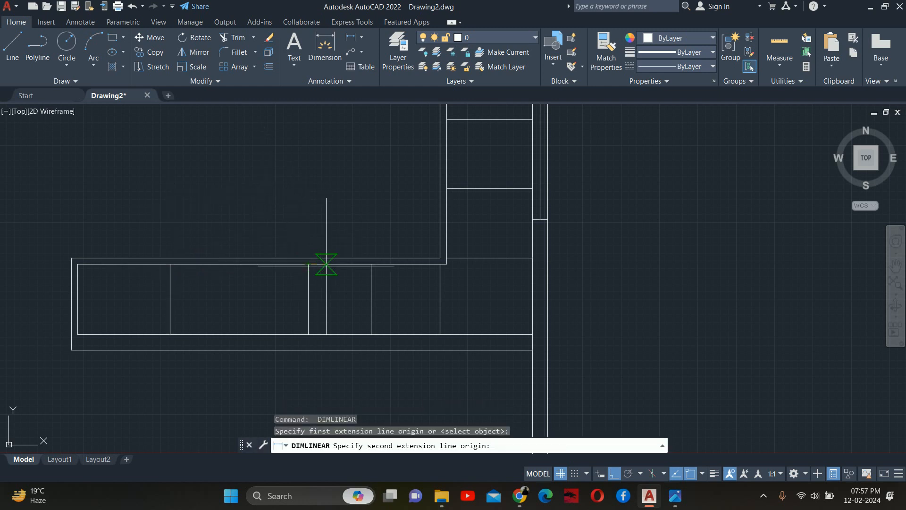
{"action": "left_click", "coordinate": [371, 264]}
{"action": "key", "text": "Escape"}
{"action": "key", "text": "Return"}
{"action": "left_click", "coordinate": [371, 265]}
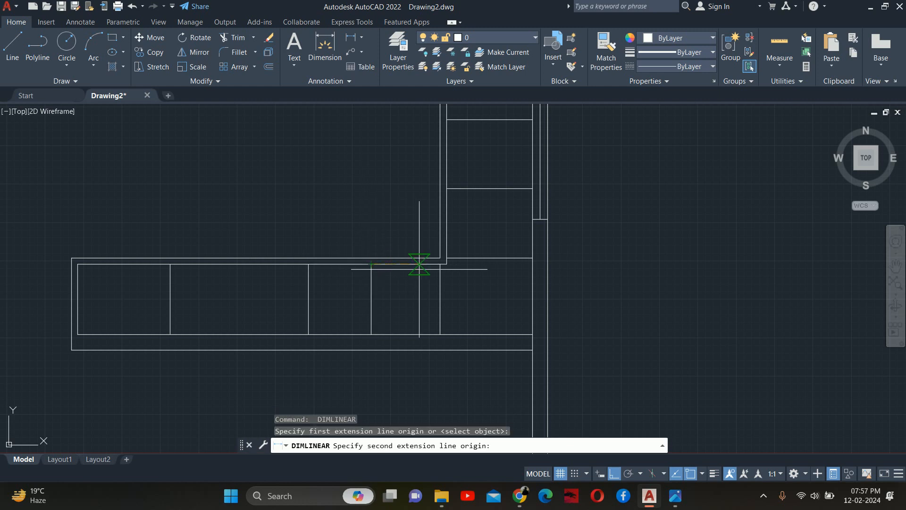
{"action": "left_click", "coordinate": [440, 264]}
{"action": "key", "text": "Escape"}
{"action": "key", "text": "Escape"}
{"action": "key", "text": "Escape"}
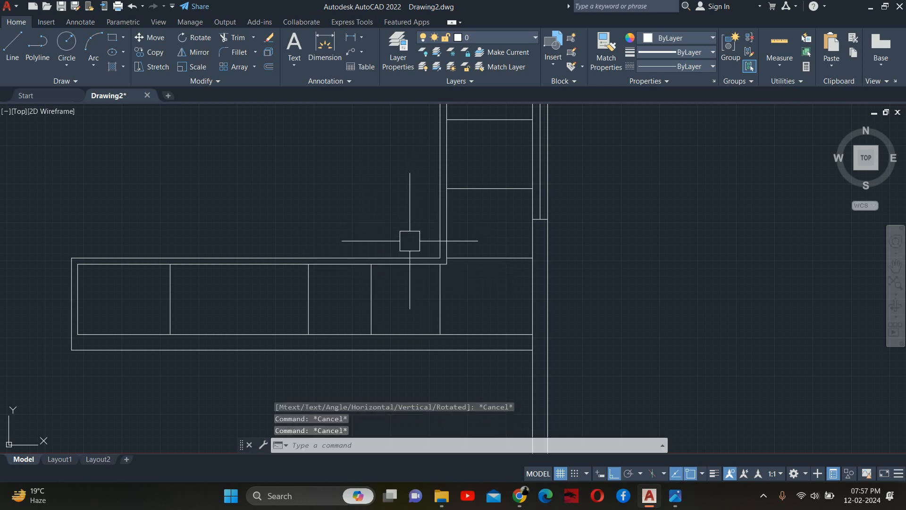
Delete the horizontal and vertical dividers that enclose the corner module
{"action": "middle_click_drag", "start_coordinate": [400, 261], "coordinate": [398, 235]}
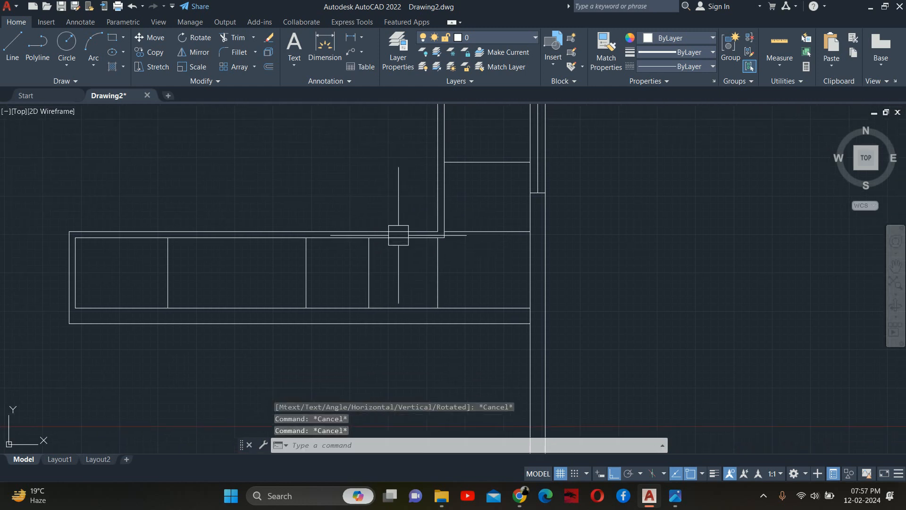
{"action": "left_click", "coordinate": [512, 232]}
{"action": "left_click", "coordinate": [438, 270]}
{"action": "key", "text": "Delete"}
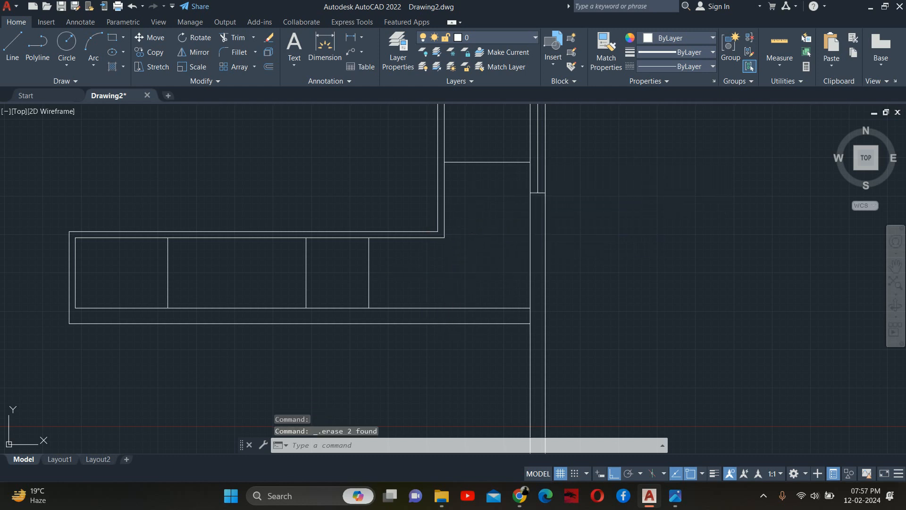
Undo the deletion of the corner module's two dividers and delete only the horizontal one
{"action": "middle_click_drag", "start_coordinate": [471, 237], "coordinate": [475, 242]}
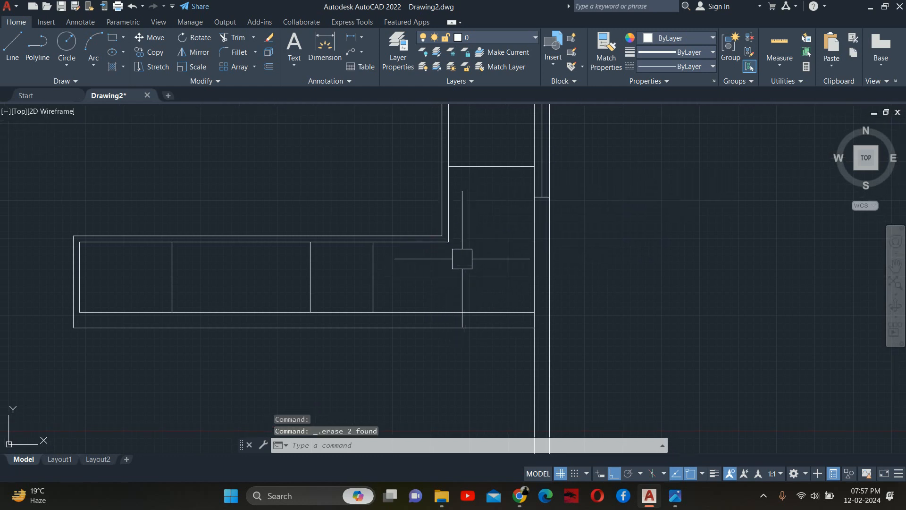
{"action": "key", "text": "ctrl+z"}
{"action": "key", "text": "ctrl+z"}
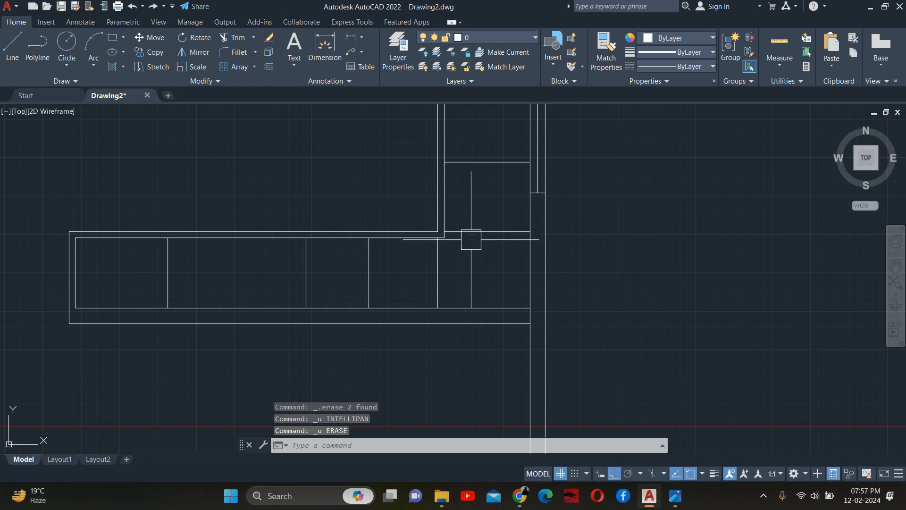
{"action": "left_click", "coordinate": [470, 240]}
{"action": "key", "text": "Delete"}
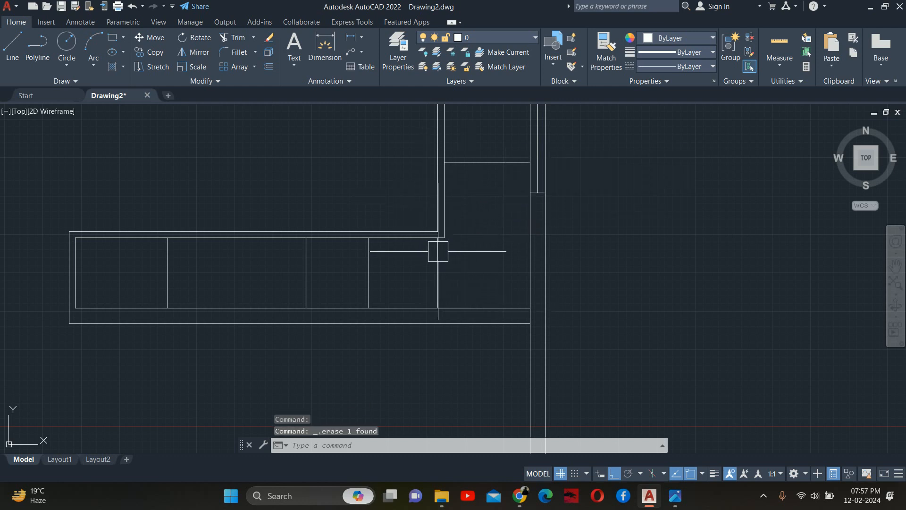
Measure the widths of the two peninsula modules nearest the corner divider
{"action": "key", "text": "Escape"}
{"action": "key", "text": "Escape"}
{"action": "key", "text": "Escape"}
{"action": "type", "text": "dli"}
{"action": "key", "text": "Return"}
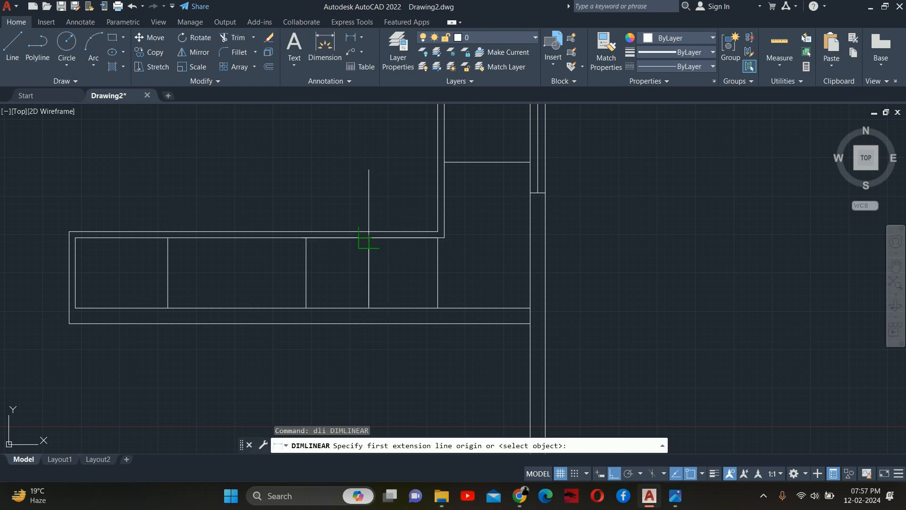
{"action": "left_click", "coordinate": [369, 238]}
{"action": "left_click", "coordinate": [438, 238]}
{"action": "key", "text": "Escape"}
{"action": "key", "text": "Escape"}
{"action": "key", "text": "Escape"}
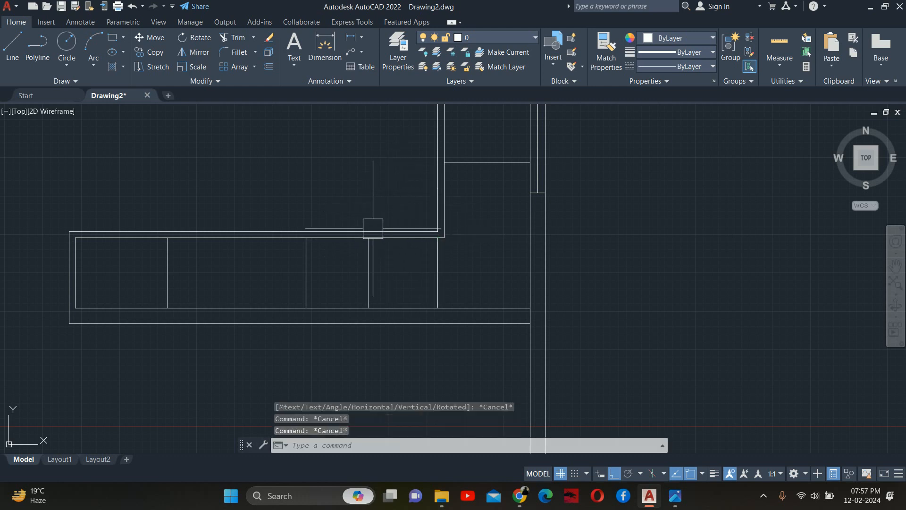
{"action": "key", "text": "Return"}
{"action": "left_click", "coordinate": [369, 238]}
{"action": "left_click", "coordinate": [305, 237]}
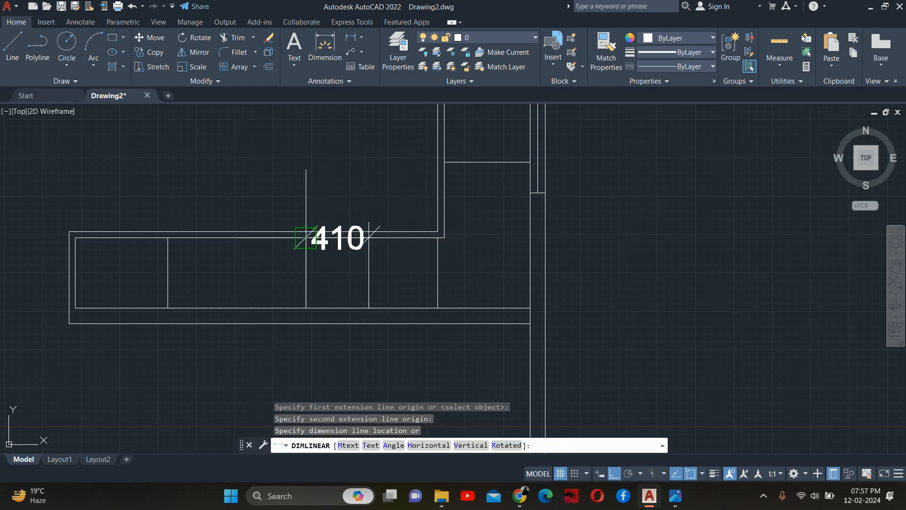
{"action": "key", "text": "Escape"}
{"action": "key", "text": "Escape"}
Measure the widths of the wide peninsula module and the module at the free end
{"action": "key", "text": "Return"}
{"action": "left_click", "coordinate": [306, 238]}
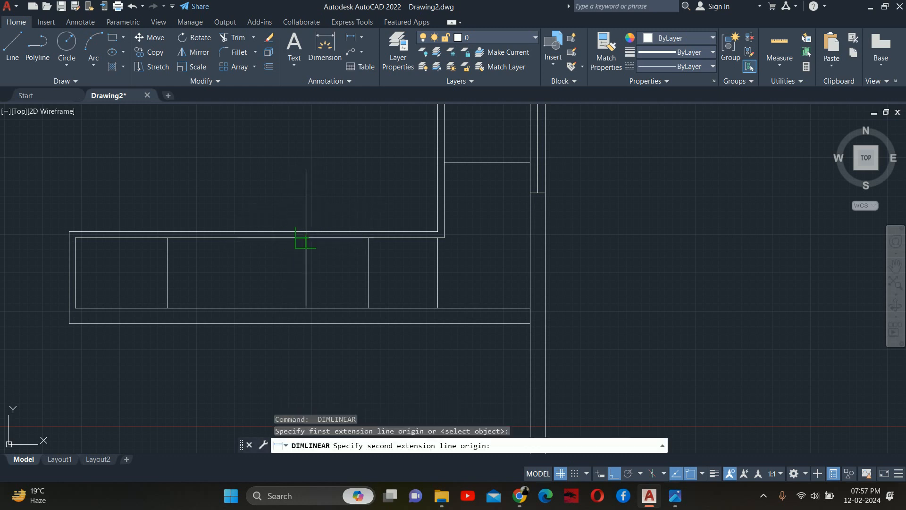
{"action": "left_click", "coordinate": [168, 237]}
{"action": "key", "text": "Escape"}
{"action": "key", "text": "Escape"}
{"action": "key", "text": "Return"}
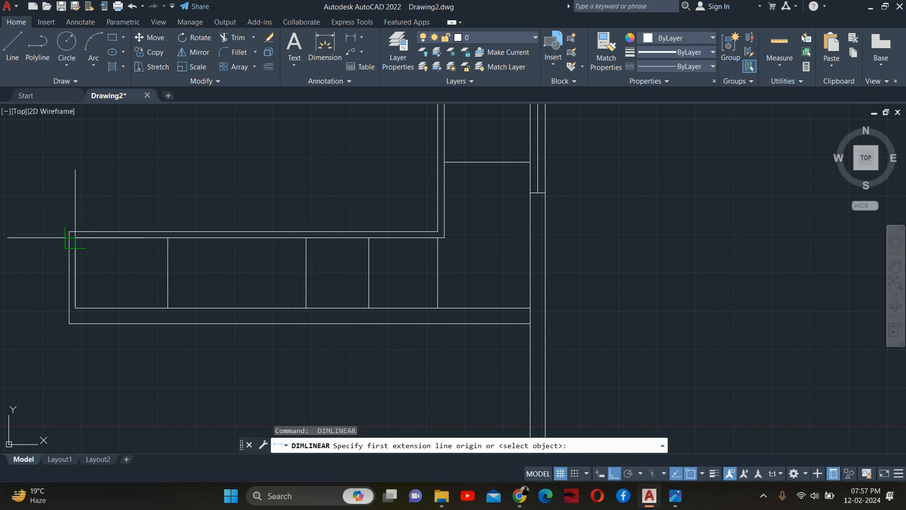
{"action": "left_click", "coordinate": [75, 237]}
{"action": "left_click", "coordinate": [168, 238]}
{"action": "key", "text": "Escape"}
{"action": "key", "text": "Escape"}
{"action": "key", "text": "Escape"}
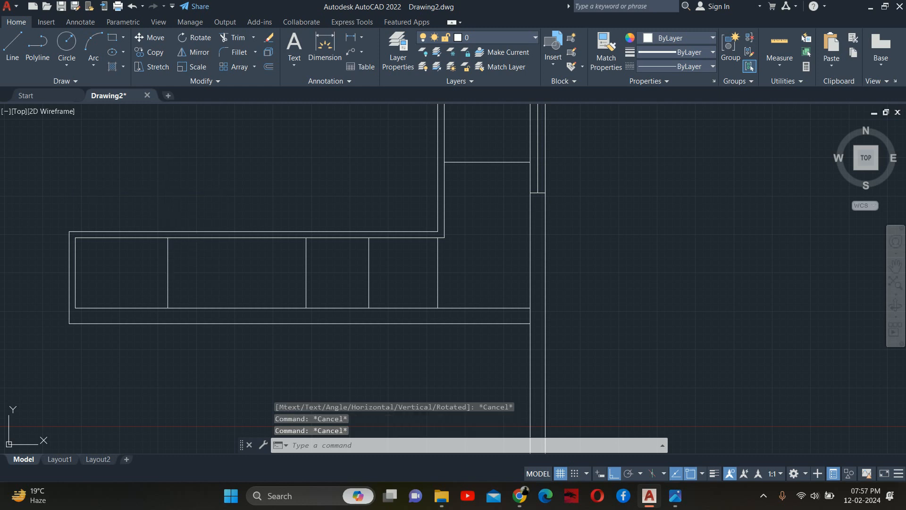
{"action": "key", "text": "Escape"}
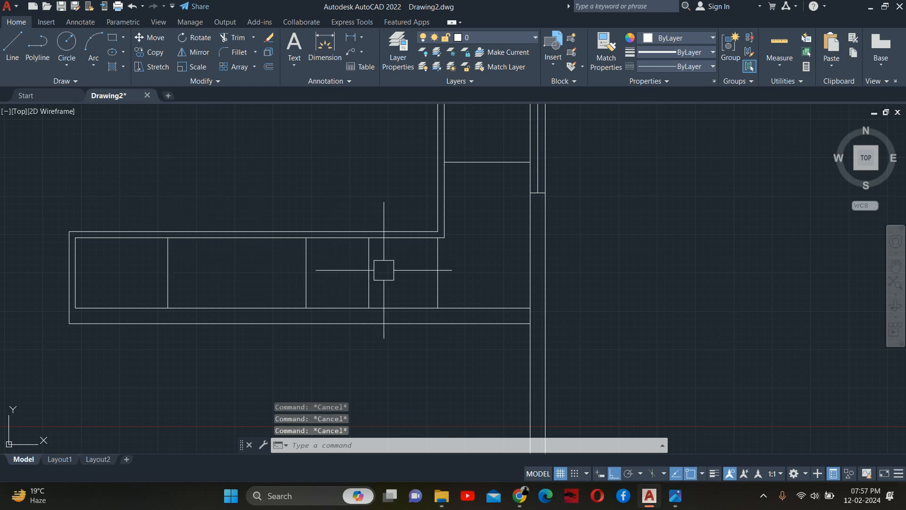
Delete the three dividers inside the peninsula, keeping only the vertical corner divider
{"action": "left_click", "coordinate": [369, 271]}
{"action": "key", "text": "Delete"}
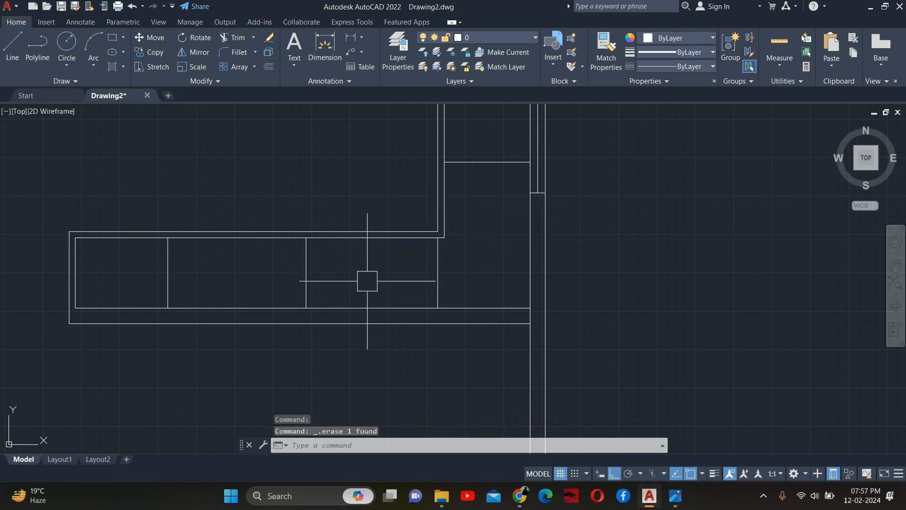
{"action": "key", "text": "Escape"}
{"action": "key", "text": "Escape"}
{"action": "key", "text": "Escape"}
{"action": "left_click", "coordinate": [404, 274]}
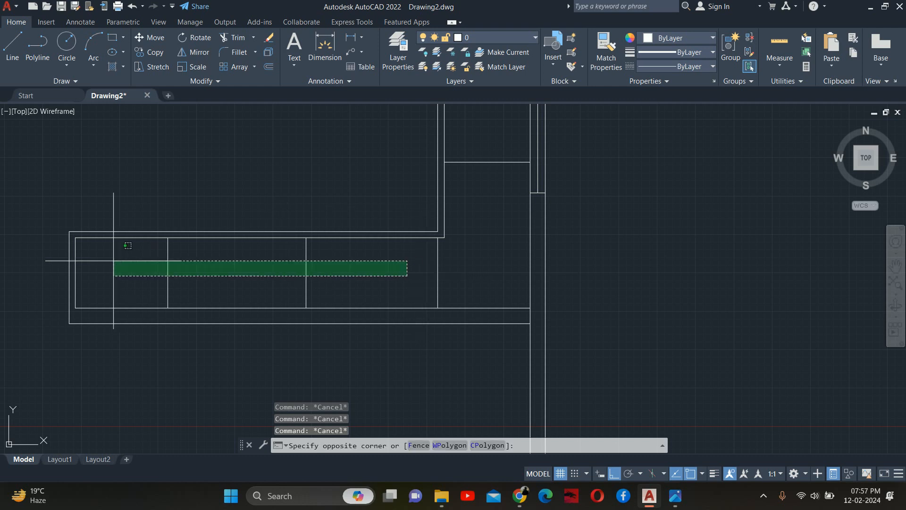
{"action": "left_click", "coordinate": [115, 259]}
{"action": "key", "text": "Delete"}
Draw a horizontal guide line from the corner divider's midpoint to the inner edge at the peninsula's free end
{"action": "type", "text": "l"}
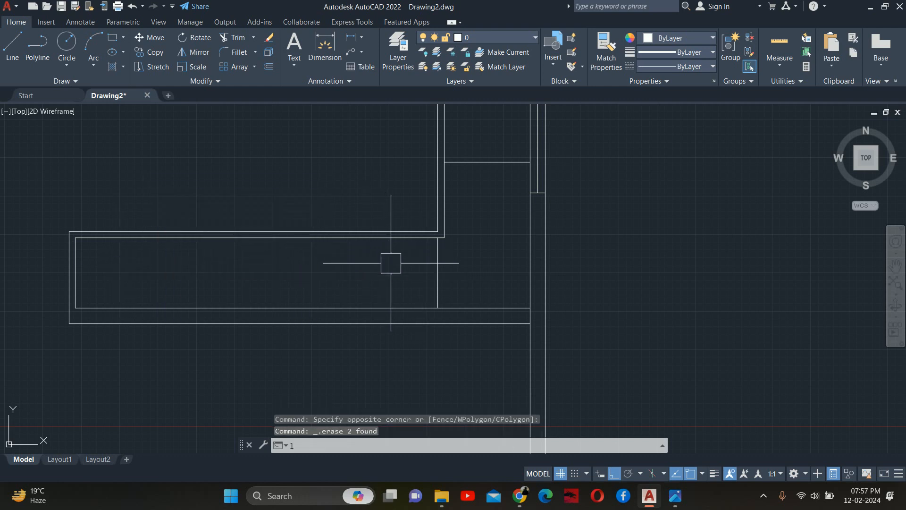
{"action": "key", "text": "Return"}
{"action": "left_click", "coordinate": [438, 272]}
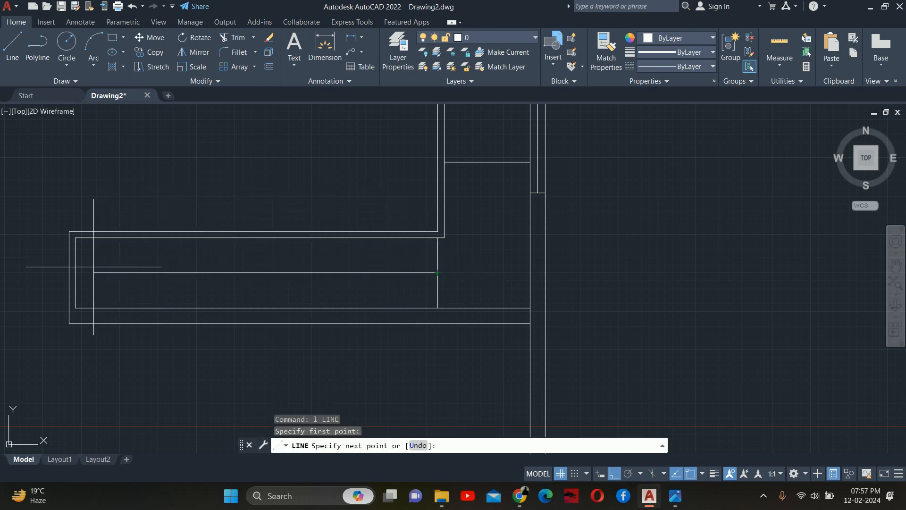
{"action": "left_click", "coordinate": [75, 272]}
{"action": "key", "text": "Escape"}
{"action": "key", "text": "Escape"}
{"action": "key", "text": "Escape"}
Divide the peninsula's horizontal guide line into 3 equal segments
{"action": "type", "text": "d"}
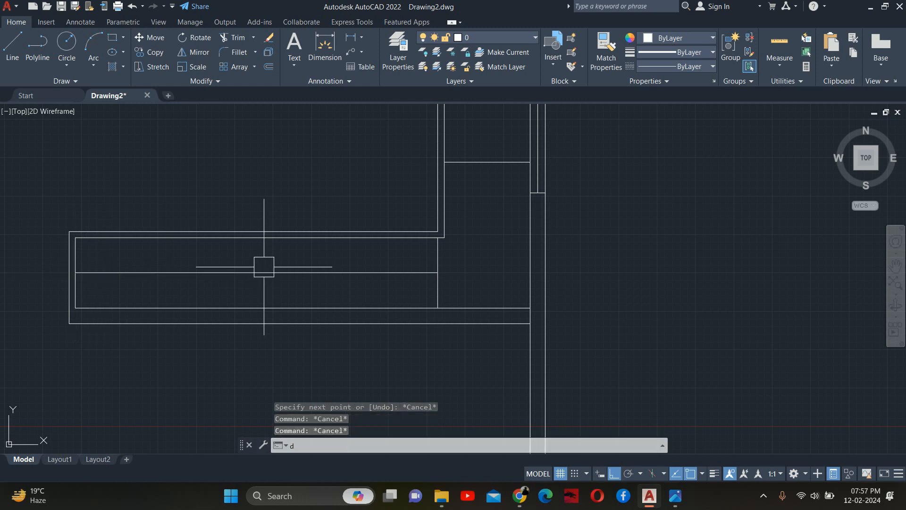
{"action": "type", "text": "iv"}
{"action": "key", "text": "Return"}
{"action": "left_click", "coordinate": [167, 268]}
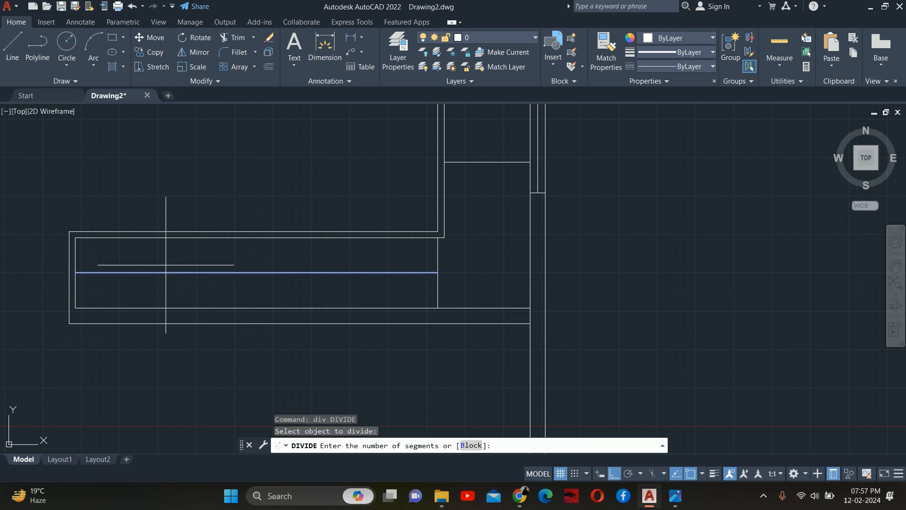
{"action": "type", "text": "3"}
{"action": "key", "text": "Escape"}
{"action": "key", "text": "Escape"}
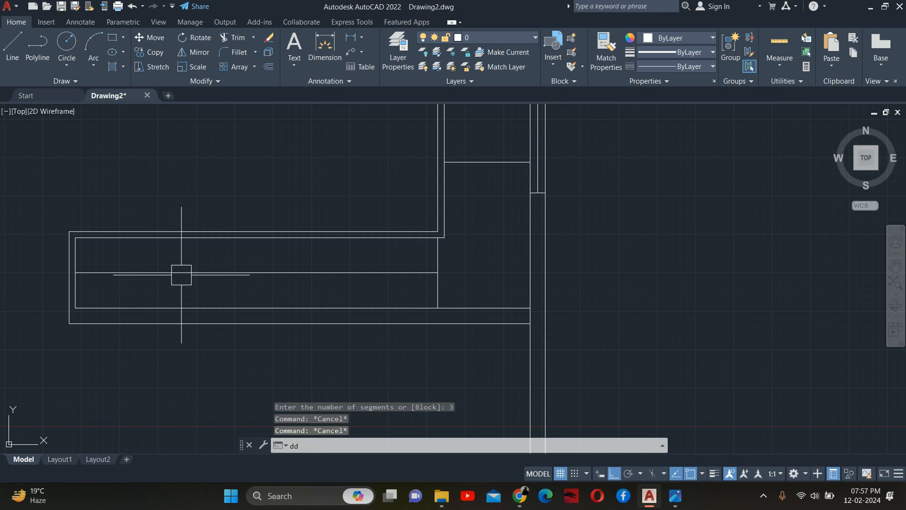
Set the point style to the X marker
{"action": "type", "text": "ddpty"}
{"action": "key", "text": "Return"}
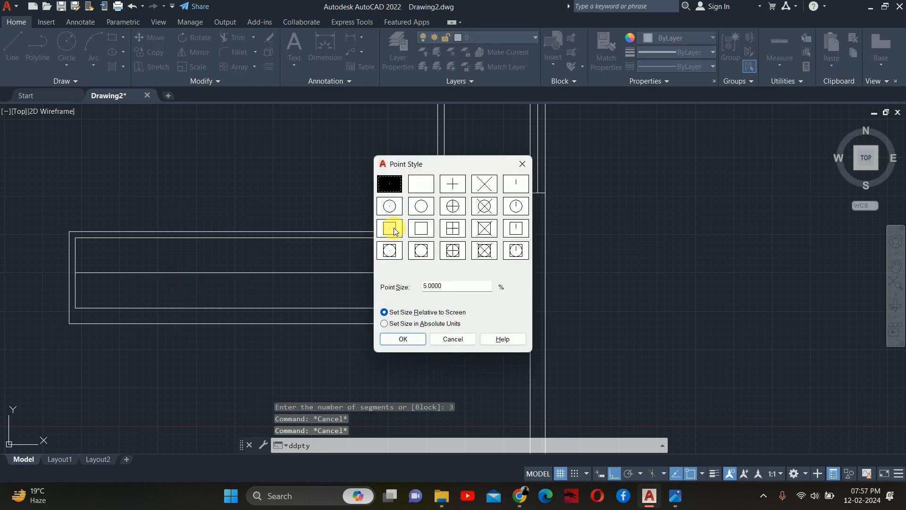
{"action": "left_click", "coordinate": [478, 190]}
{"action": "left_click", "coordinate": [398, 339]}
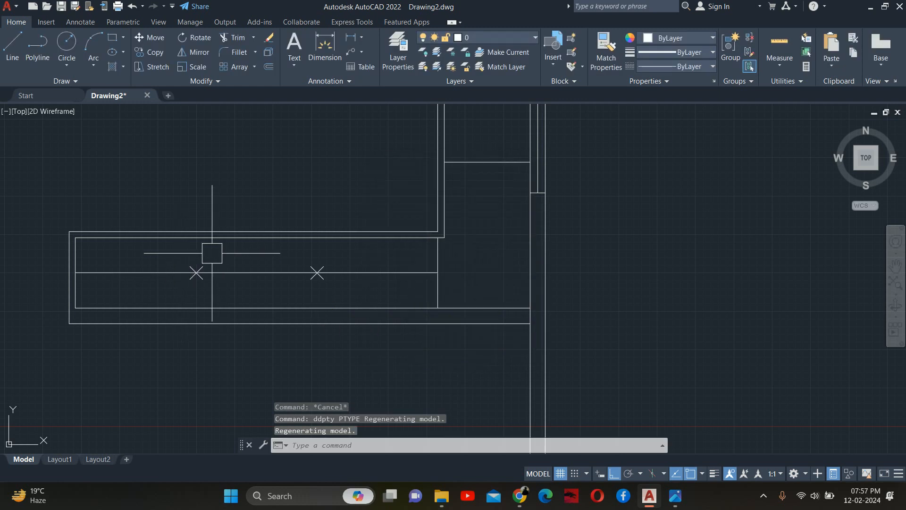
Draw a vertical line from the division point nearest the free end to the upper inner counter edge, and delete the horizontal guide line
{"action": "type", "text": "l"}
{"action": "key", "text": "Return"}
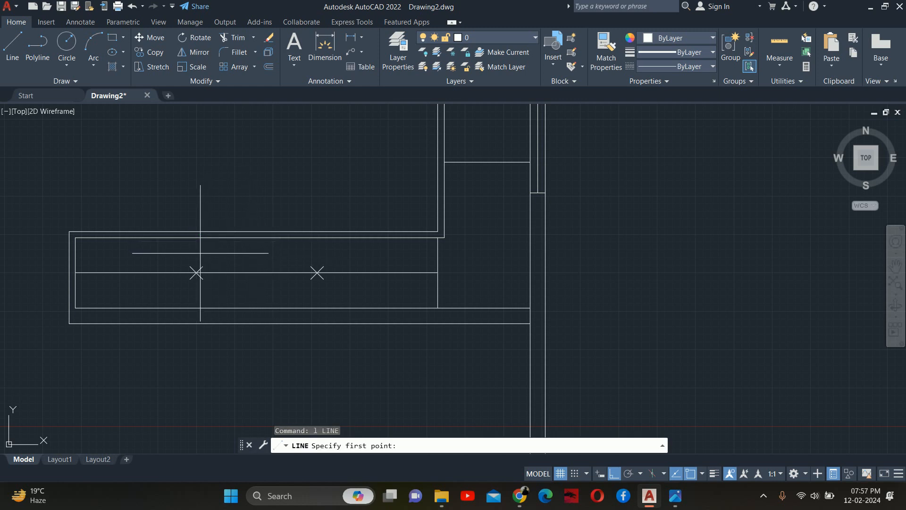
{"action": "left_click", "coordinate": [195, 272]}
{"action": "key", "text": "Escape"}
{"action": "left_click", "coordinate": [244, 273]}
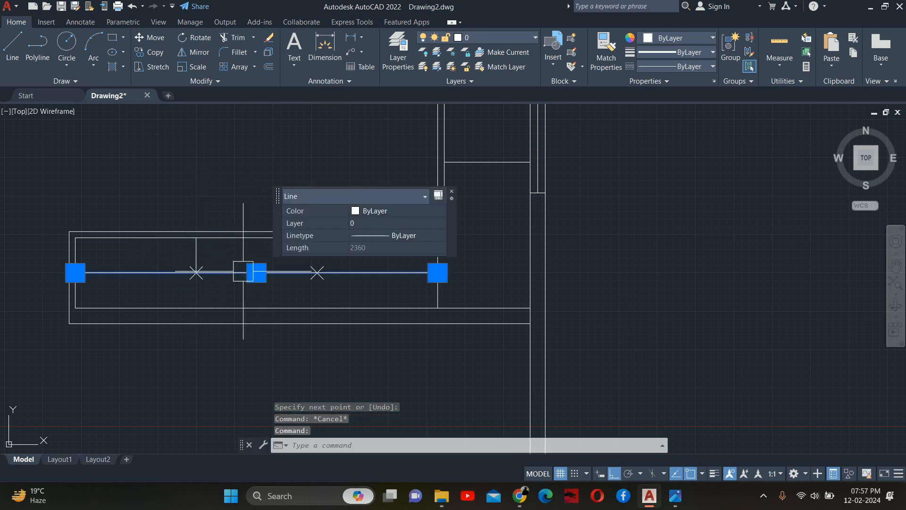
{"action": "key", "text": "Delete"}
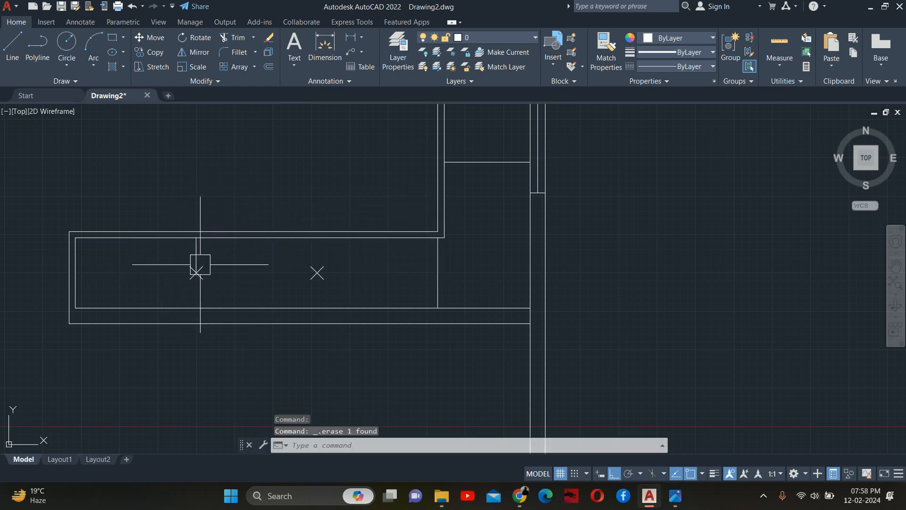
Extend the new vertical divider down to the peninsula's lower inner edge
{"action": "type", "text": "x"}
{"action": "key", "text": "Return"}
{"action": "left_click", "coordinate": [196, 257]}
{"action": "key", "text": "Escape"}
{"action": "key", "text": "Escape"}
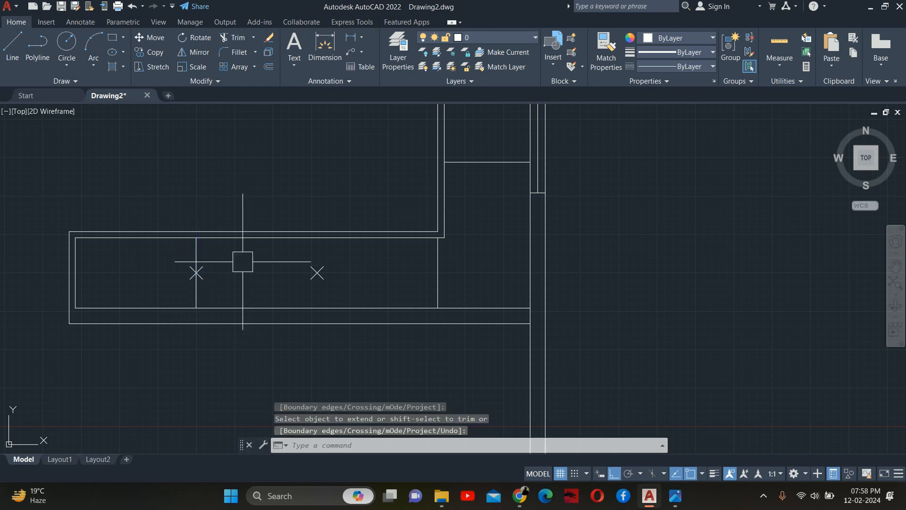
Copy the full-height divider from the first division point to the second one
{"action": "type", "text": "co"}
{"action": "key", "text": "Return"}
{"action": "scroll", "coordinate": [189, 253], "scroll_direction": "up", "scroll_amount": 4}
{"action": "left_click", "coordinate": [201, 255]}
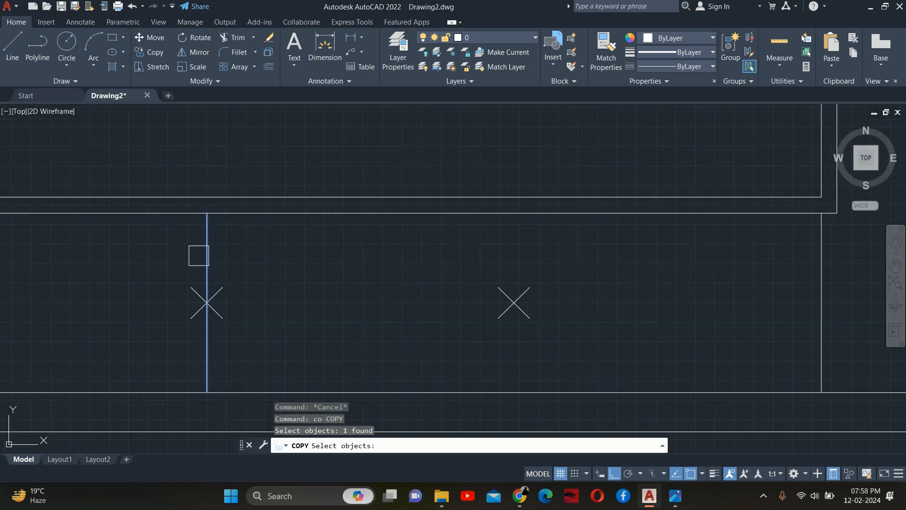
{"action": "key", "text": "Return"}
{"action": "left_click", "coordinate": [206, 302]}
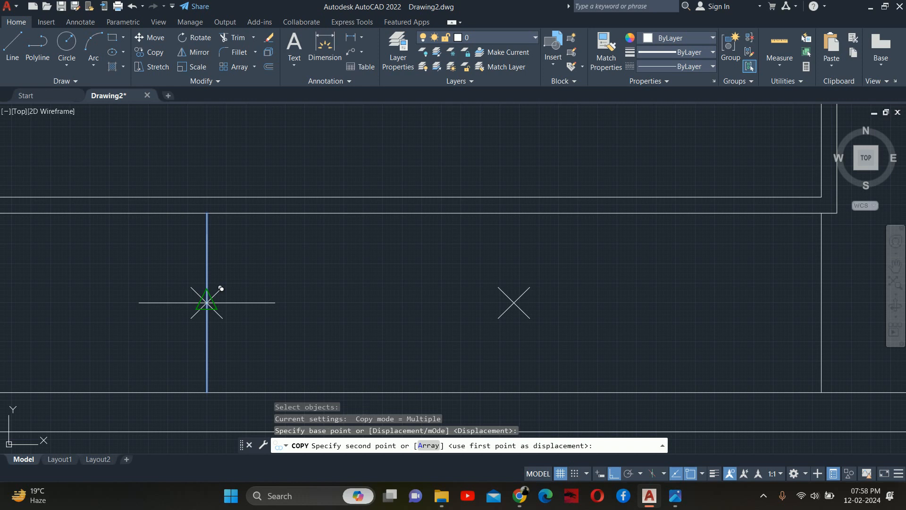
{"action": "left_click", "coordinate": [514, 303]}
{"action": "key", "text": "Escape"}
{"action": "key", "text": "Escape"}
{"action": "key", "text": "Escape"}
Delete the two X point markers from the peninsula
{"action": "scroll", "coordinate": [453, 202], "scroll_direction": "down", "scroll_amount": 3}
{"action": "scroll", "coordinate": [463, 219], "scroll_direction": "up", "scroll_amount": 2}
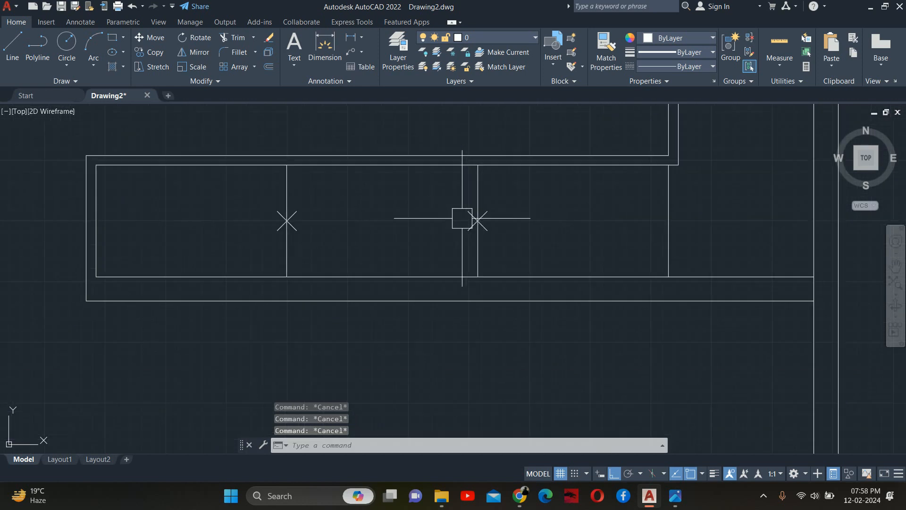
{"action": "left_click", "coordinate": [238, 199]}
{"action": "left_click", "coordinate": [575, 250]}
{"action": "scroll", "coordinate": [556, 229], "scroll_direction": "down", "scroll_amount": 2}
{"action": "key", "text": "Delete"}
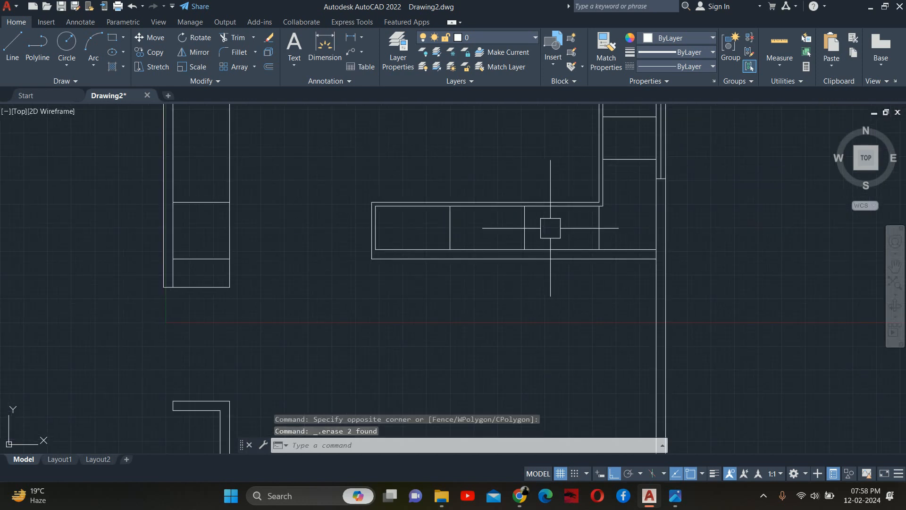
Measure the vertical distance from the counter's inner corner at the peninsula to the nearest divider of the window-side run
{"action": "scroll", "coordinate": [549, 225], "scroll_direction": "down", "scroll_amount": 1}
{"action": "middle_click_drag", "start_coordinate": [548, 224], "coordinate": [428, 307]}
{"action": "key", "text": "Escape"}
{"action": "key", "text": "Escape"}
{"action": "key", "text": "Escape"}
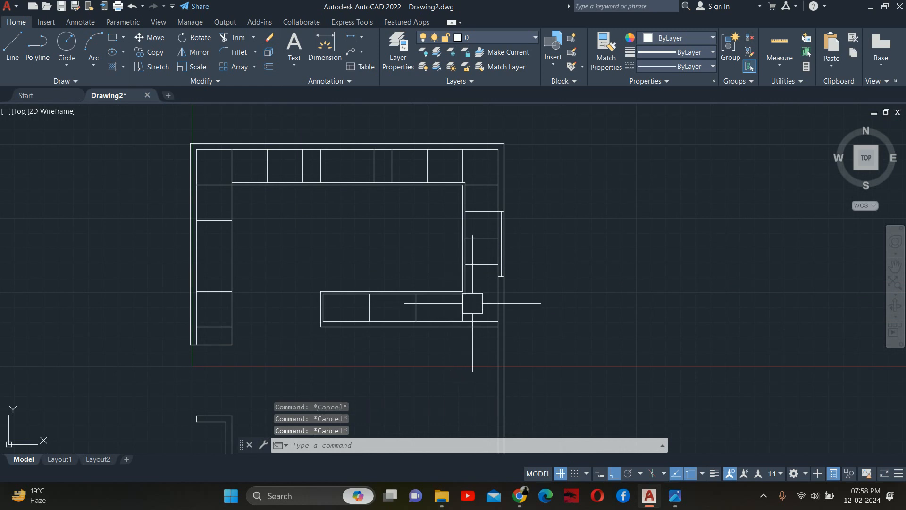
{"action": "scroll", "coordinate": [490, 293], "scroll_direction": "up", "scroll_amount": 2}
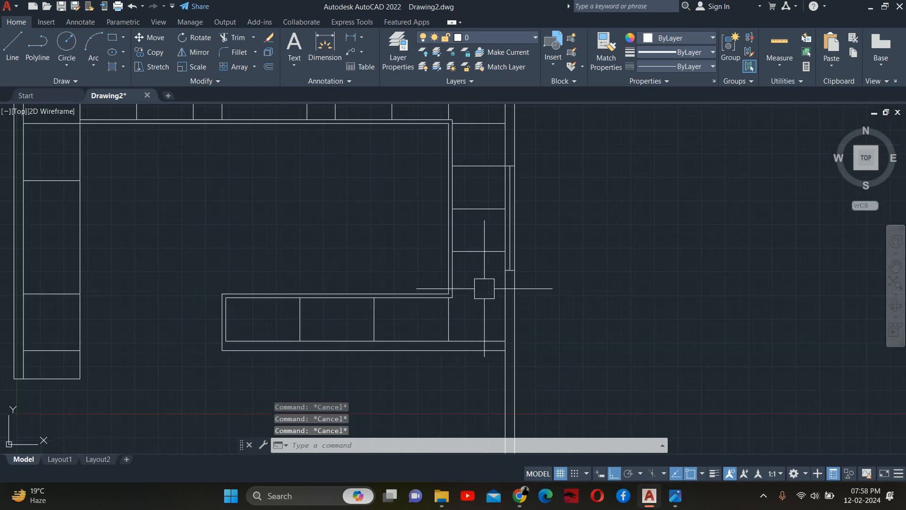
{"action": "type", "text": "dli"}
{"action": "key", "text": "Return"}
{"action": "scroll", "coordinate": [469, 289], "scroll_direction": "up", "scroll_amount": 2}
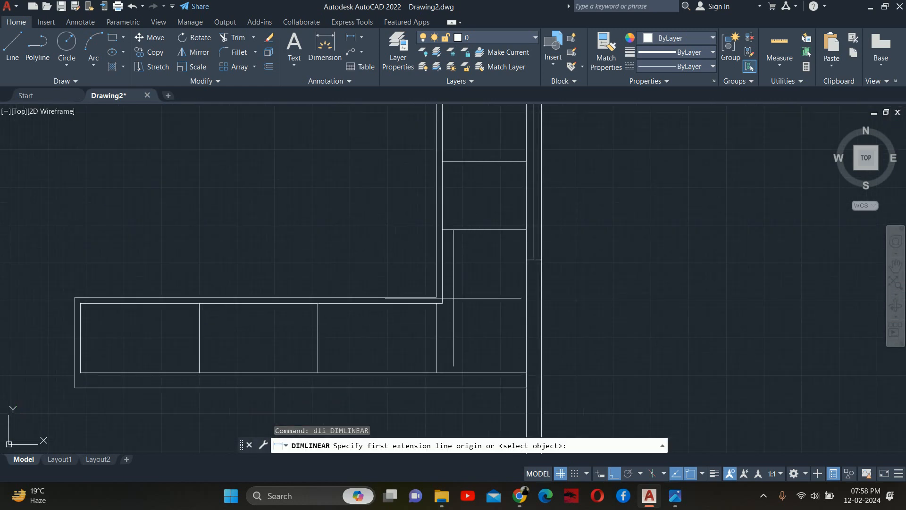
{"action": "left_click", "coordinate": [436, 298]}
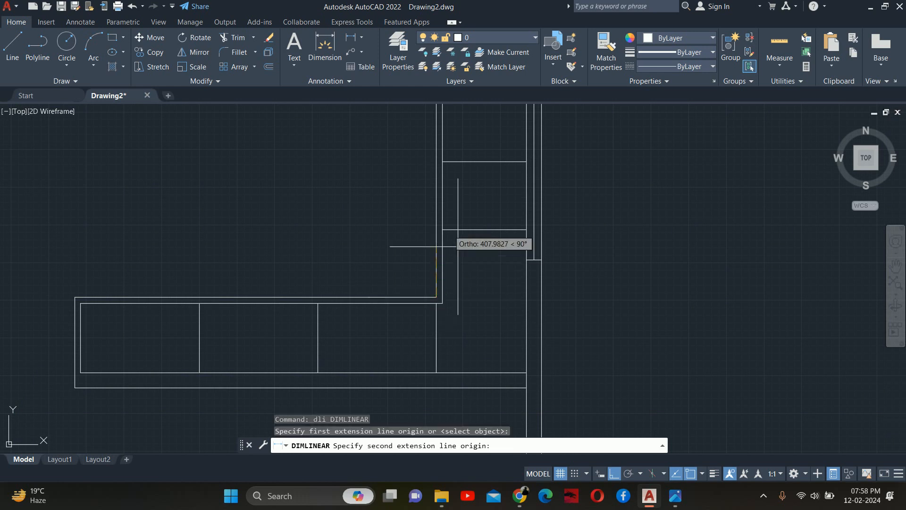
{"action": "left_click", "coordinate": [442, 229]}
{"action": "key", "text": "Escape"}
{"action": "key", "text": "Escape"}
{"action": "key", "text": "Escape"}
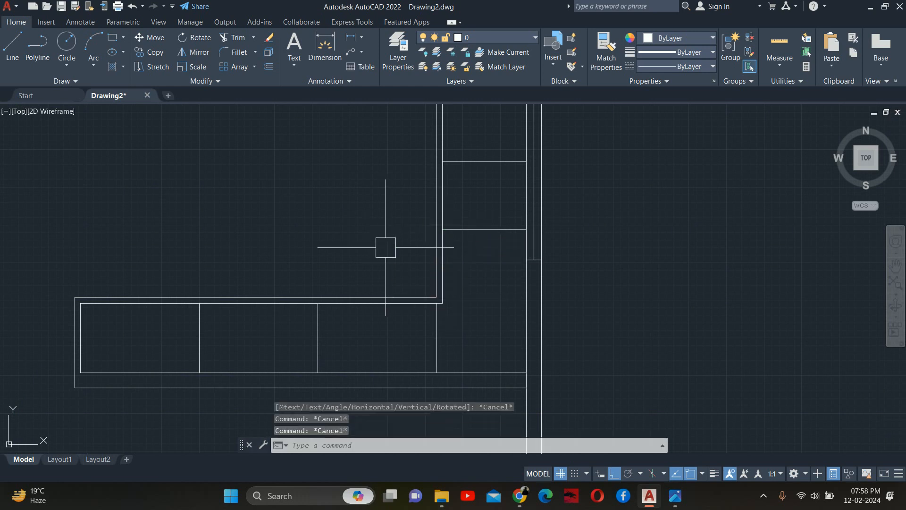
Delete the vertical divider of the upper-right corner module
{"action": "middle_click_drag", "start_coordinate": [463, 248], "coordinate": [430, 404]}
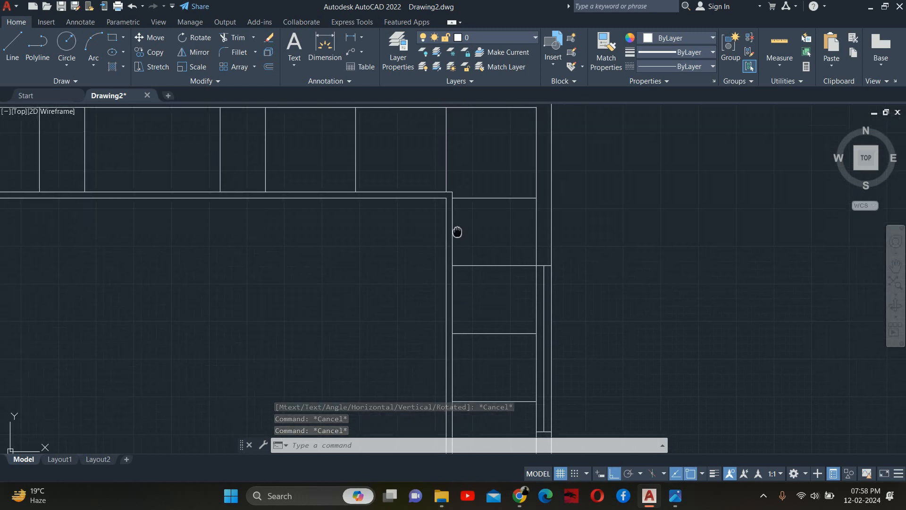
{"action": "middle_click_drag", "start_coordinate": [458, 231], "coordinate": [458, 270]}
{"action": "left_click", "coordinate": [446, 258]}
{"action": "key", "text": "Delete"}
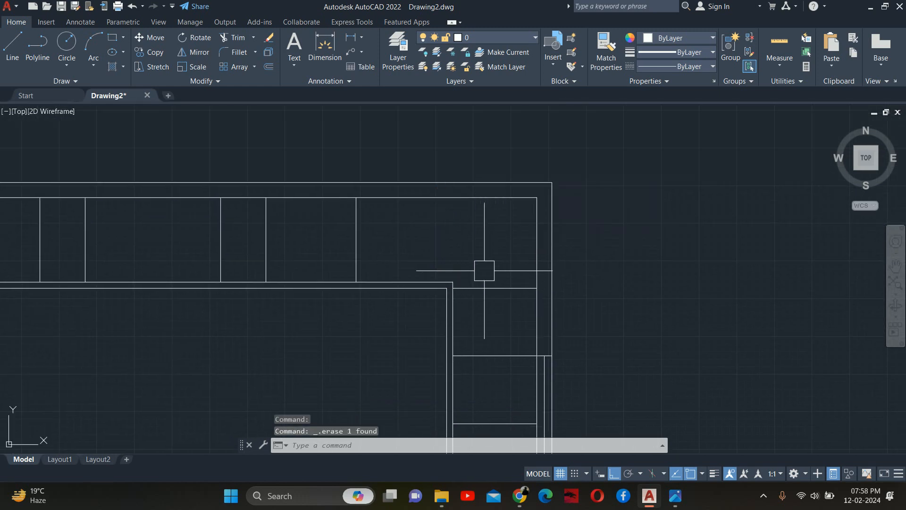
{"action": "key", "text": "Escape"}
{"action": "key", "text": "Escape"}
Measure the horizontal distance from the last divider of the upper run to the cabinet line's inner corner
{"action": "type", "text": "dli"}
{"action": "key", "text": "Return"}
{"action": "scroll", "coordinate": [403, 282], "scroll_direction": "up", "scroll_amount": 2}
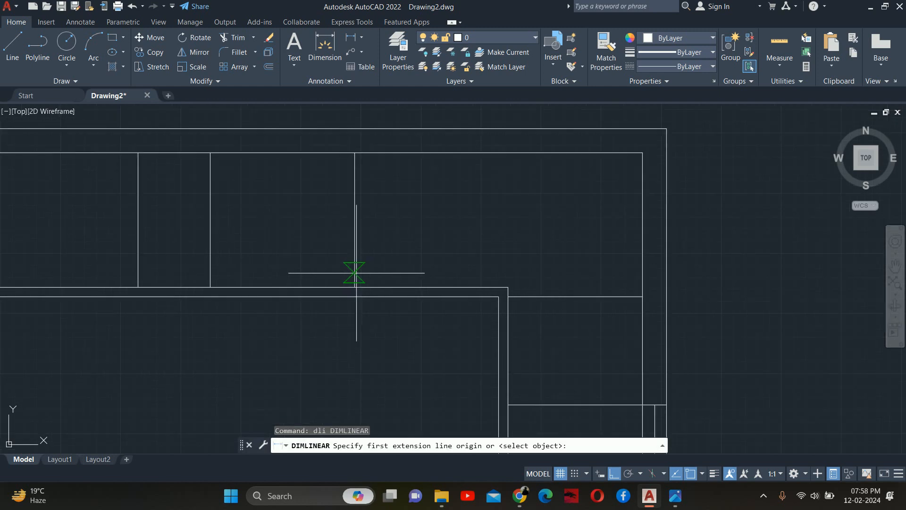
{"action": "left_click", "coordinate": [353, 287]}
{"action": "left_click", "coordinate": [499, 283]}
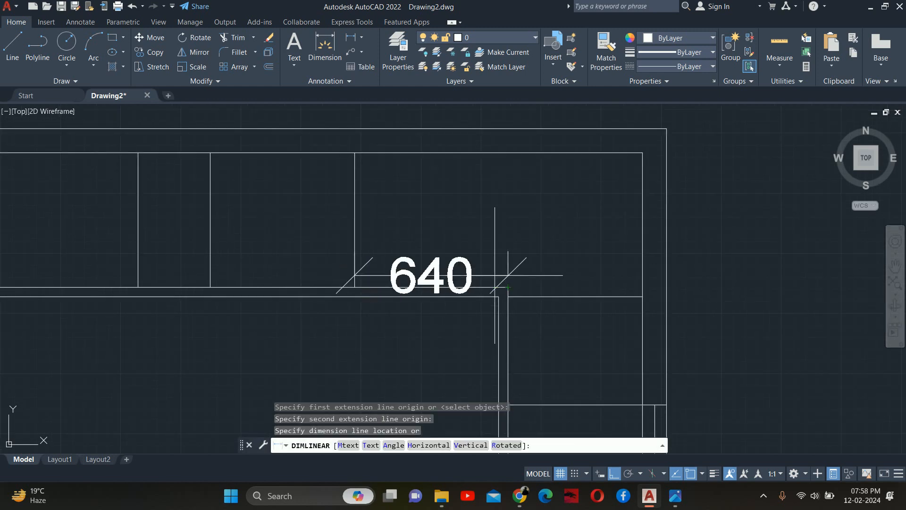
{"action": "key", "text": "Escape"}
{"action": "key", "text": "Escape"}
{"action": "key", "text": "Escape"}
Measure the horizontal distance from the same divider to the inner corner of the offset countertop edge
{"action": "scroll", "coordinate": [472, 231], "scroll_direction": "down", "scroll_amount": 2}
{"action": "key", "text": "Return"}
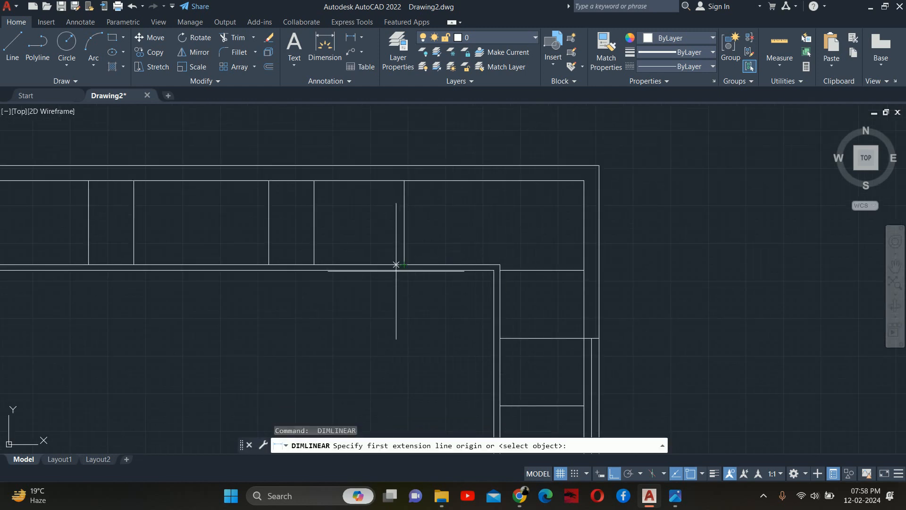
{"action": "left_click", "coordinate": [404, 264]}
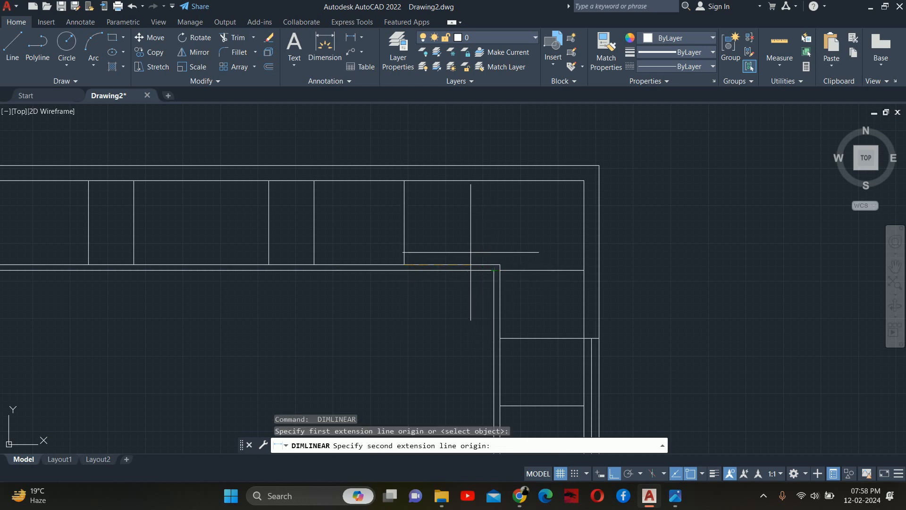
{"action": "left_click", "coordinate": [494, 265]}
{"action": "key", "text": "Escape"}
{"action": "key", "text": "Escape"}
{"action": "key", "text": "Escape"}
{"action": "scroll", "coordinate": [472, 241], "scroll_direction": "down", "scroll_amount": 3}
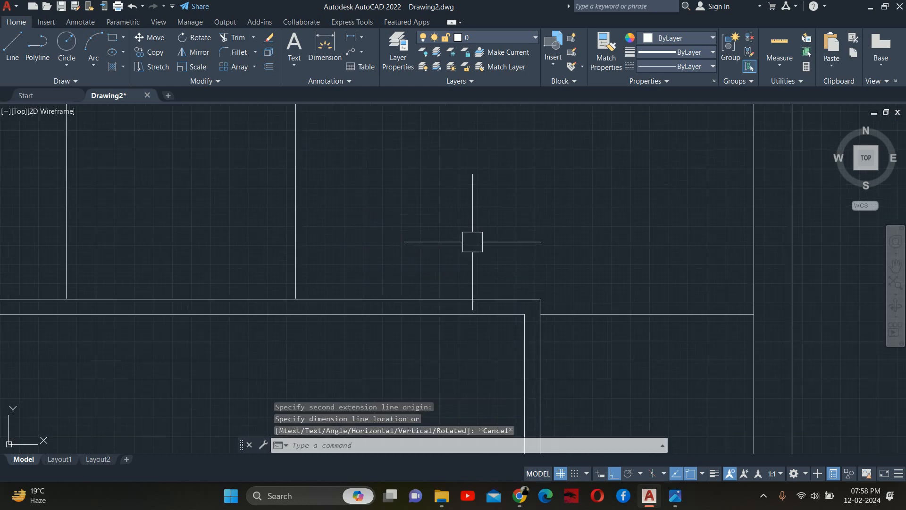
{"action": "middle_click_drag", "start_coordinate": [505, 245], "coordinate": [570, 176]}
{"action": "scroll", "coordinate": [598, 208], "scroll_direction": "down", "scroll_amount": 2}
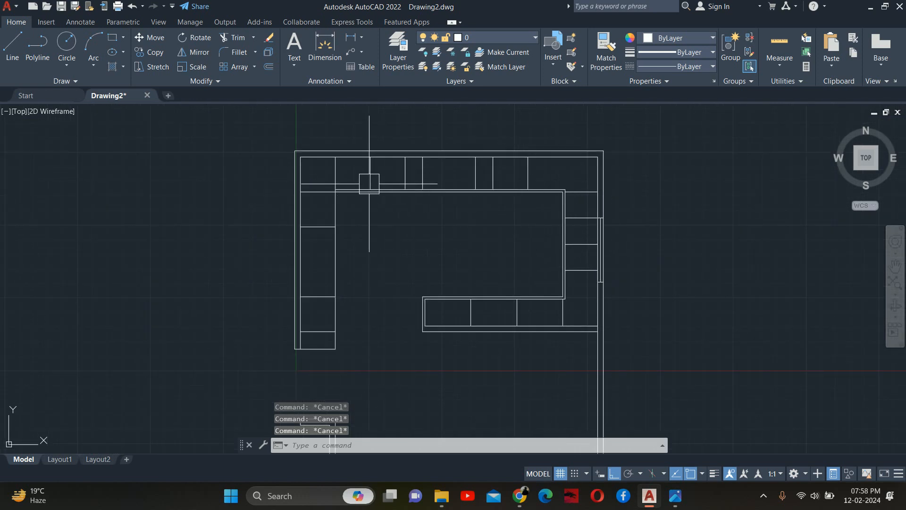
Trim away the front edge of the longest module in the left-hand counter run
{"action": "type", "text": "tr"}
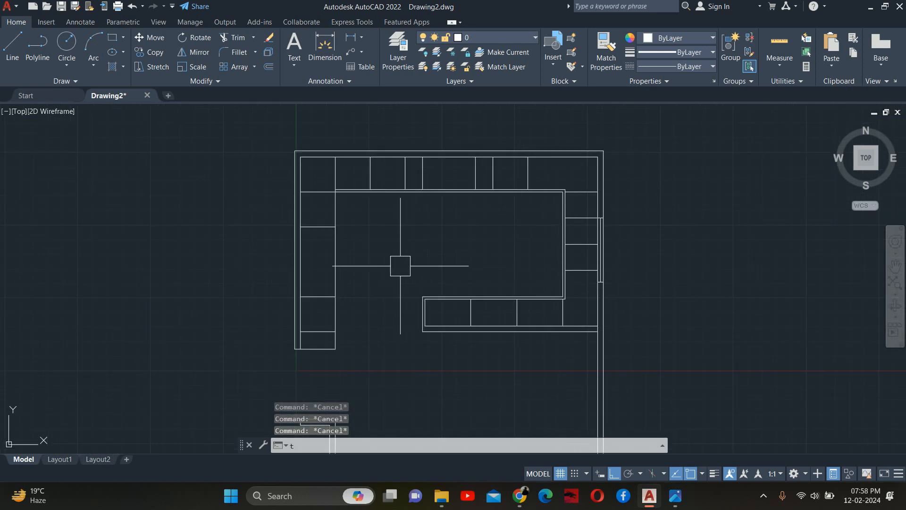
{"action": "key", "text": "Return"}
{"action": "left_click", "coordinate": [334, 264]}
{"action": "key", "text": "Escape"}
{"action": "key", "text": "Escape"}
{"action": "scroll", "coordinate": [353, 268], "scroll_direction": "down", "scroll_amount": 2}
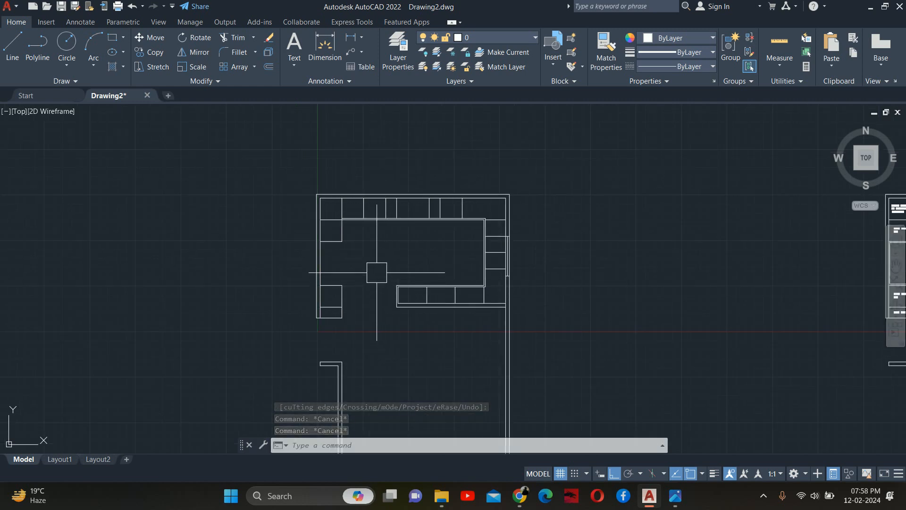
{"action": "key", "text": "Escape"}
Copy the "Micro wave Unit" label from the reference plan into the wide middle module of the upper run
{"action": "scroll", "coordinate": [411, 219], "scroll_direction": "up", "scroll_amount": 2}
{"action": "scroll", "coordinate": [380, 203], "scroll_direction": "down", "scroll_amount": 6}
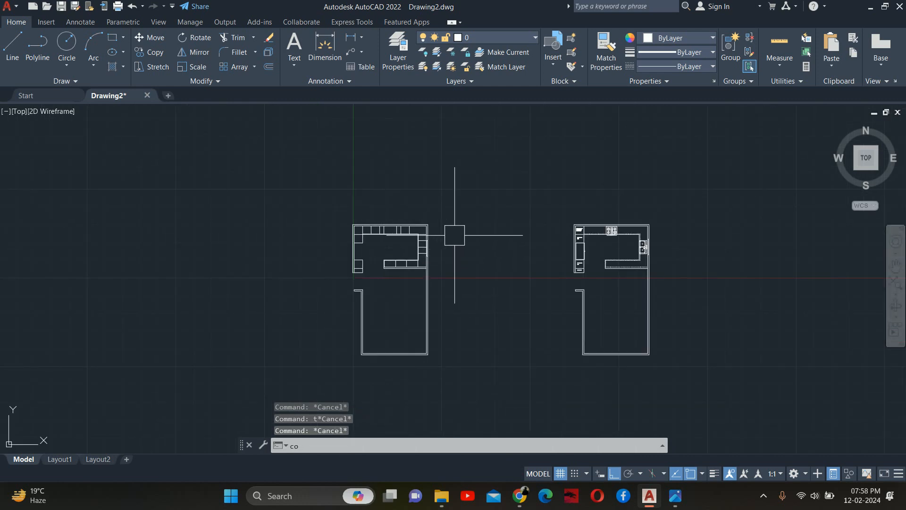
{"action": "type", "text": "o"}
{"action": "key", "text": "Return"}
{"action": "scroll", "coordinate": [601, 227], "scroll_direction": "up", "scroll_amount": 6}
{"action": "left_click", "coordinate": [508, 312]}
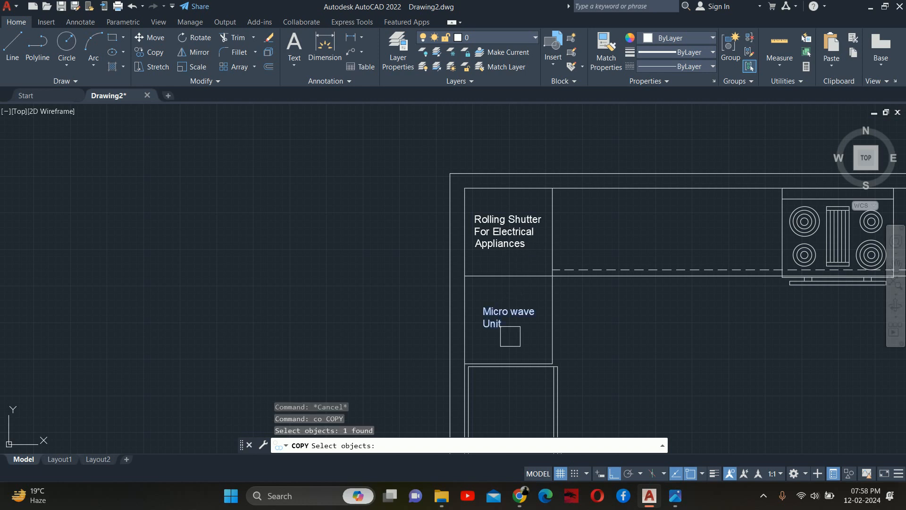
{"action": "key", "text": "Return"}
{"action": "left_click", "coordinate": [464, 276]}
{"action": "scroll", "coordinate": [870, 324], "scroll_direction": "down", "scroll_amount": 7}
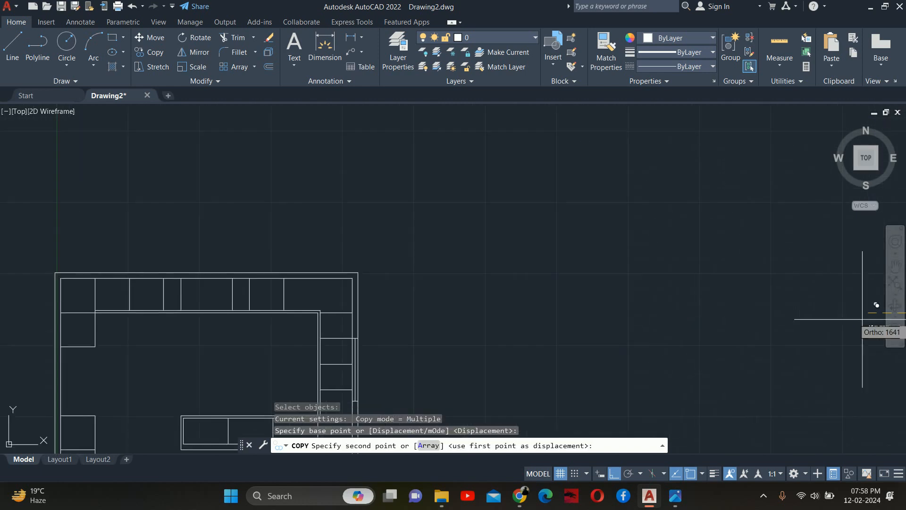
{"action": "scroll", "coordinate": [240, 292], "scroll_direction": "up", "scroll_amount": 2}
{"action": "left_click", "coordinate": [146, 270]}
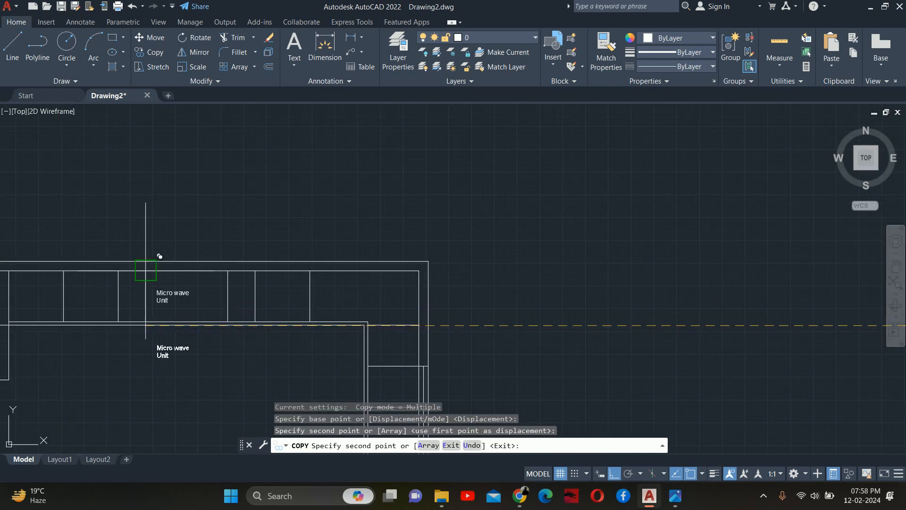
{"action": "key", "text": "Escape"}
{"action": "key", "text": "Escape"}
{"action": "scroll", "coordinate": [166, 287], "scroll_direction": "up", "scroll_amount": 2}
{"action": "key", "text": "Escape"}
{"action": "key", "text": "Escape"}
Move the copied "Micro wave Unit" label horizontally to the centre of the wide middle module
{"action": "middle_click_drag", "start_coordinate": [166, 289], "coordinate": [259, 246]}
{"action": "type", "text": "m"}
{"action": "key", "text": "Return"}
{"action": "left_click", "coordinate": [282, 259]}
{"action": "key", "text": "Return"}
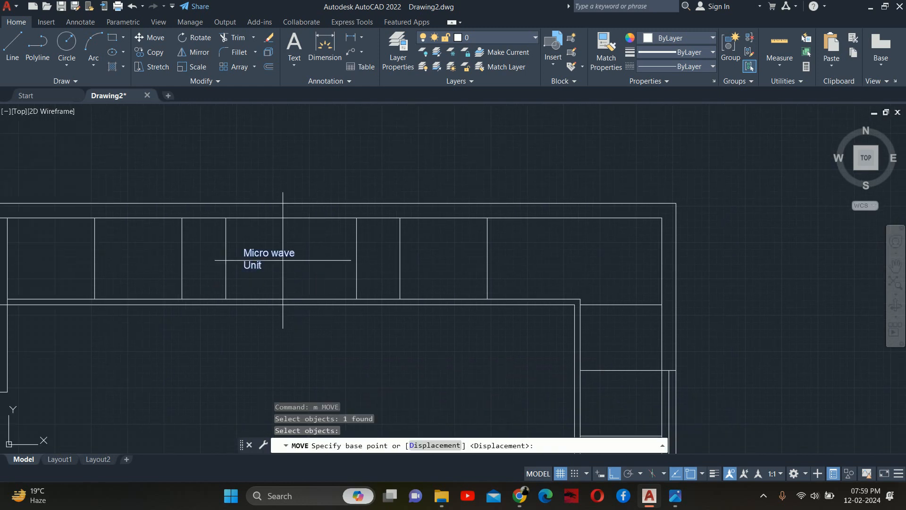
{"action": "left_click", "coordinate": [279, 368]}
{"action": "left_click", "coordinate": [303, 367]}
Change the wide middle module's label text to "Cutlery Drawers" on two lines
{"action": "double_click", "coordinate": [296, 273]}
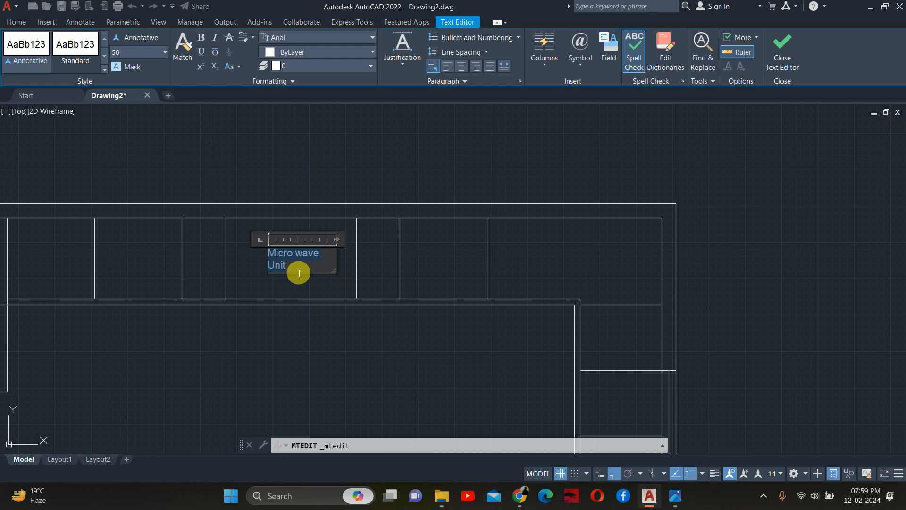
{"action": "type", "text": "Cutlery"}
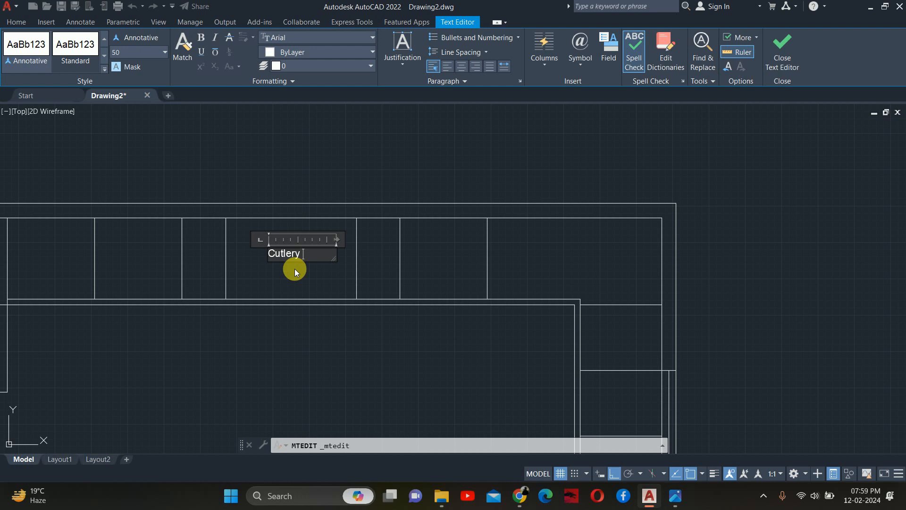
{"action": "key", "text": "Return"}
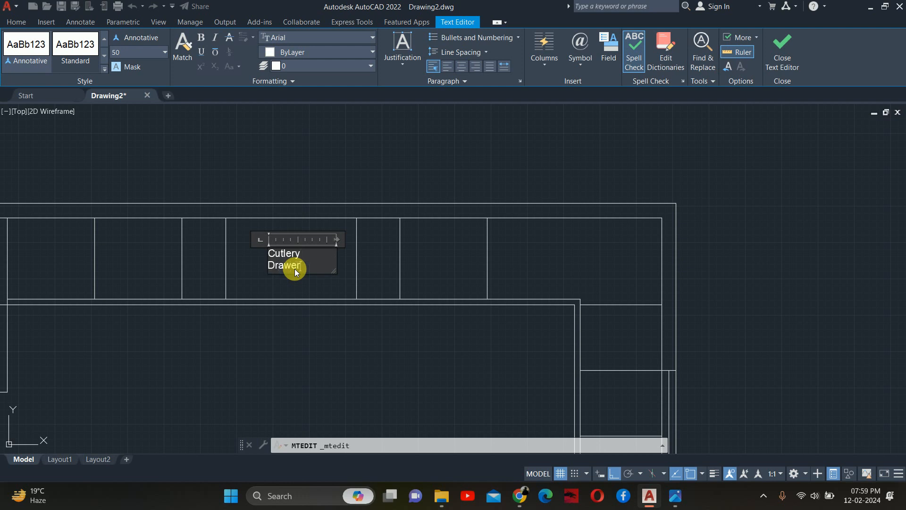
{"action": "type", "text": "s"}
{"action": "key", "text": "Escape"}
{"action": "key", "text": "Escape"}
{"action": "key", "text": "Escape"}
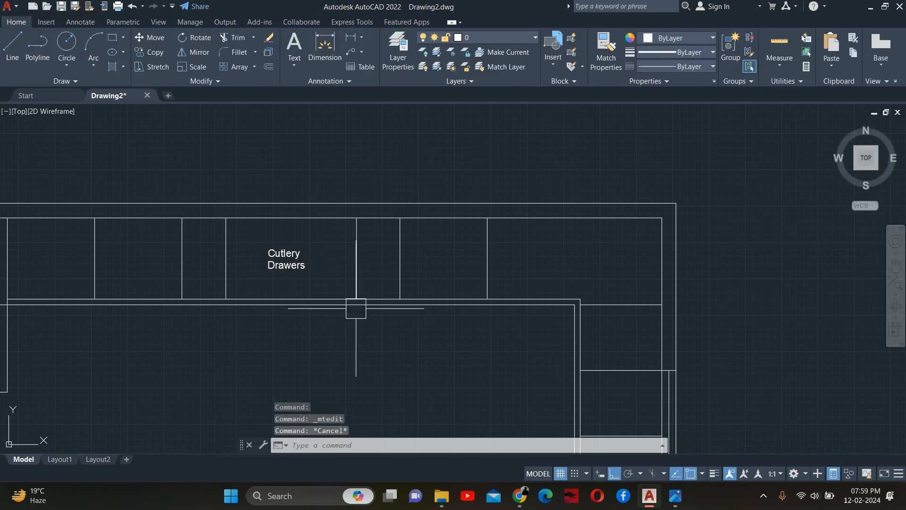
Copy the "Cutlery Drawers" label horizontally to the narrow module on its right
{"action": "middle_click_drag", "start_coordinate": [343, 266], "coordinate": [343, 265]}
{"action": "scroll", "coordinate": [351, 227], "scroll_direction": "down", "scroll_amount": 2}
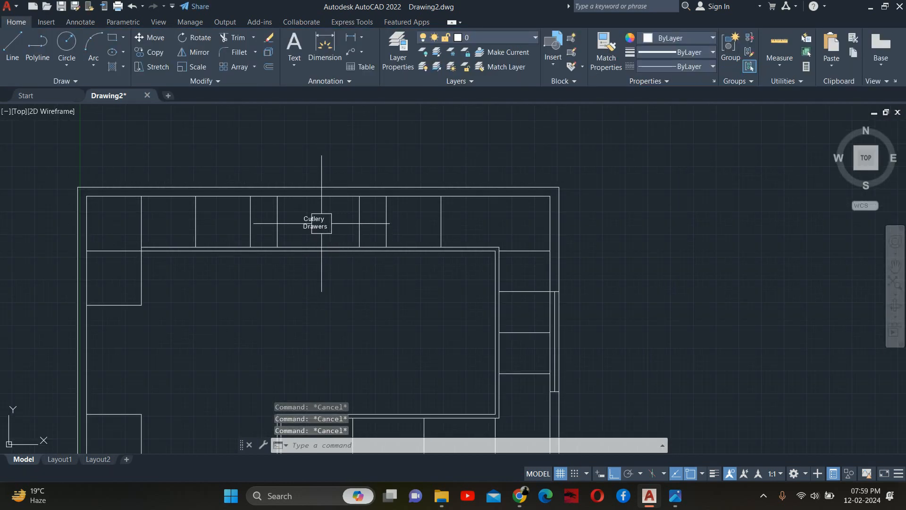
{"action": "type", "text": "co"}
{"action": "key", "text": "Return"}
{"action": "left_click", "coordinate": [307, 222]}
{"action": "key", "text": "Return"}
{"action": "left_click", "coordinate": [309, 305]}
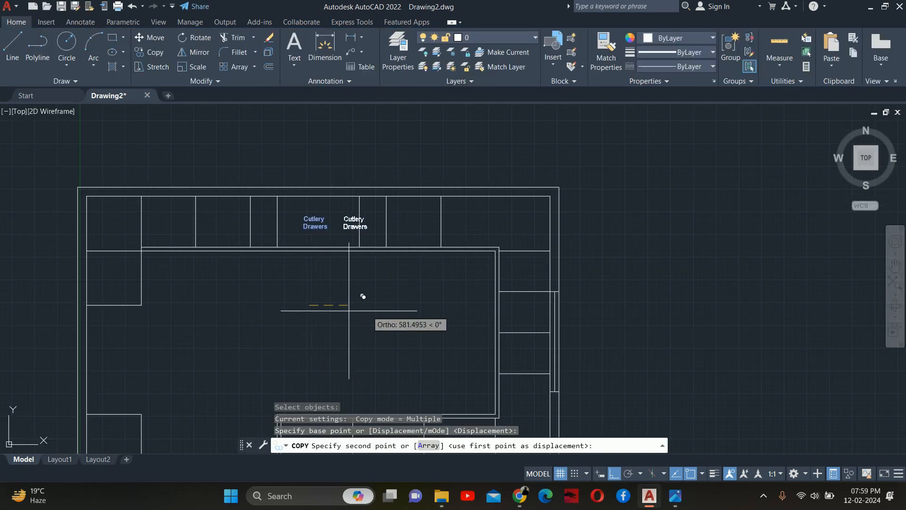
{"action": "left_click", "coordinate": [377, 302]}
{"action": "key", "text": "Escape"}
{"action": "key", "text": "Escape"}
{"action": "left_click", "coordinate": [392, 225]}
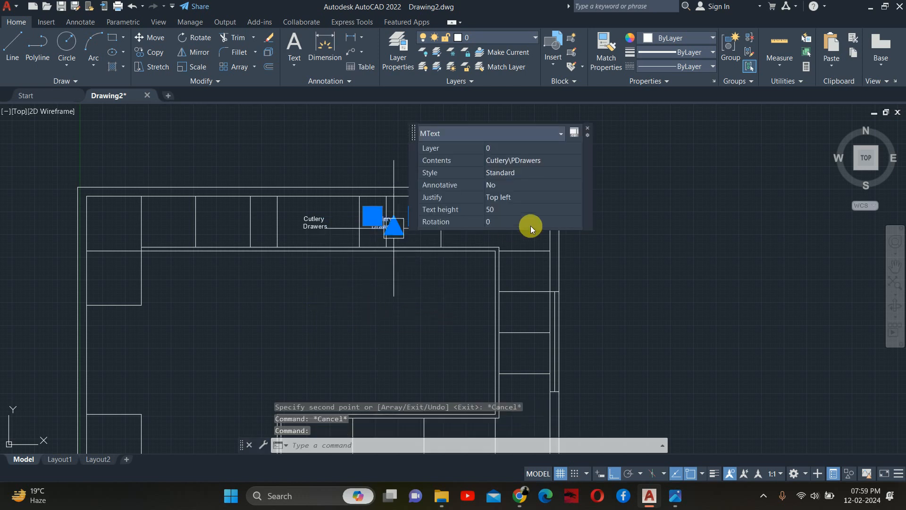
{"action": "left_click", "coordinate": [531, 225]}
Replace the copied label's text with "Bottle Pull Out" on three lines
{"action": "scroll", "coordinate": [392, 217], "scroll_direction": "up", "scroll_amount": 6}
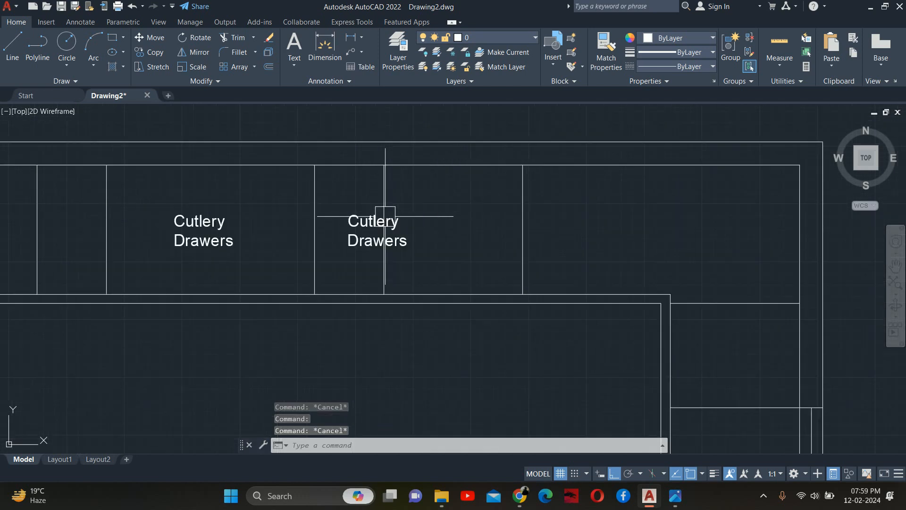
{"action": "double_click", "coordinate": [389, 222]}
{"action": "type", "text": "a"}
{"action": "key", "text": "ctrl+a"}
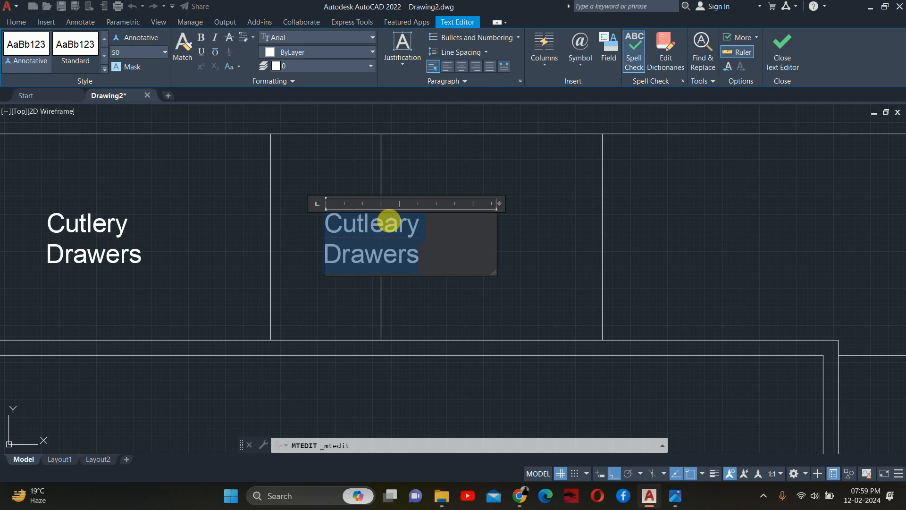
{"action": "type", "text": "B"}
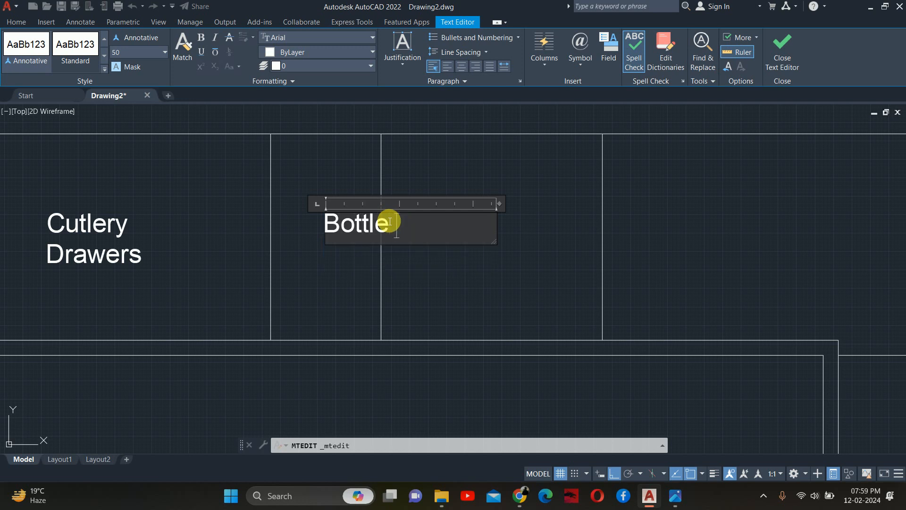
{"action": "type", "text": "ottle"}
{"action": "key", "text": "Return"}
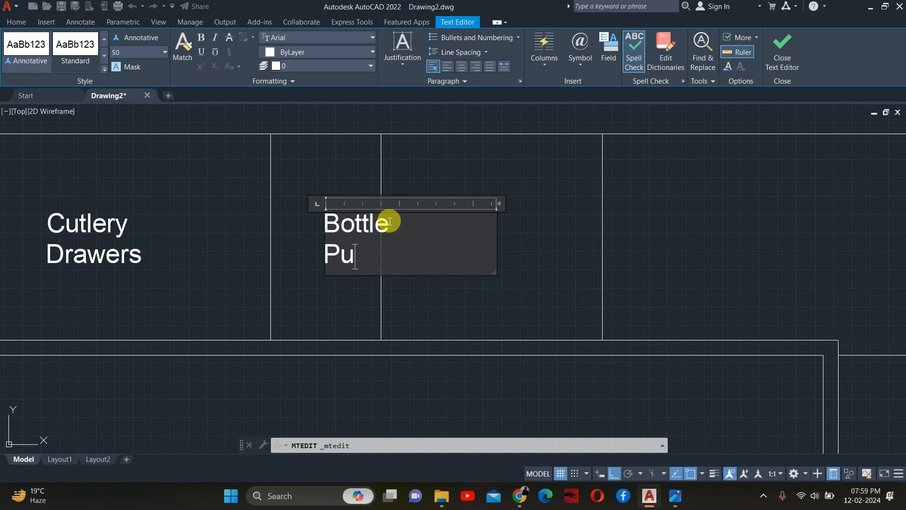
{"action": "type", "text": "Pull"}
{"action": "key", "text": "Return"}
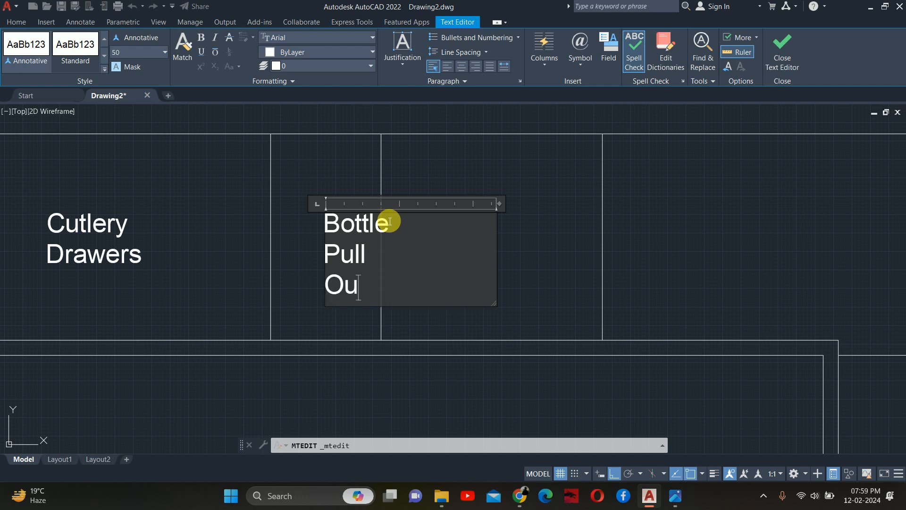
{"action": "key", "text": "Escape"}
{"action": "key", "text": "Escape"}
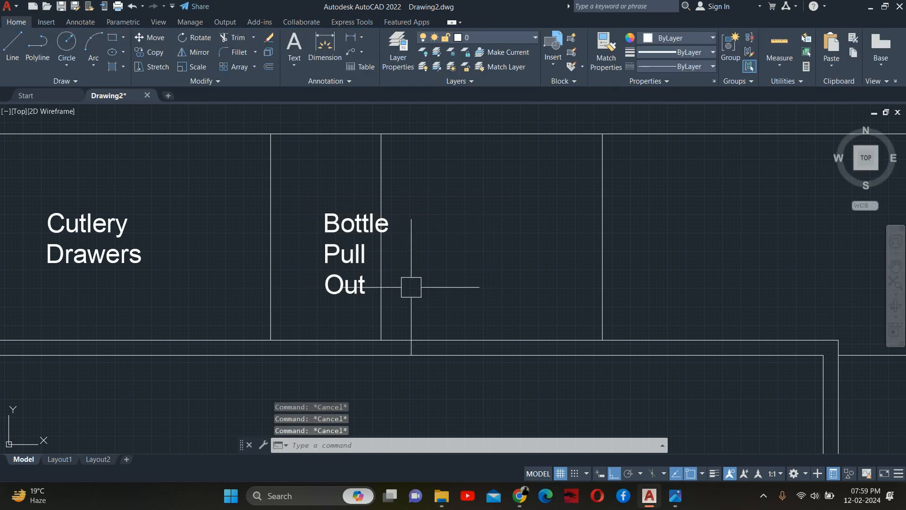
Move the "Bottle Pull Out" label horizontally so it sits inside its narrow module
{"action": "type", "text": "m"}
{"action": "key", "text": "Return"}
{"action": "left_click", "coordinate": [349, 253]}
{"action": "middle_click_drag", "start_coordinate": [351, 299], "coordinate": [364, 206]}
{"action": "key", "text": "Return"}
{"action": "left_click", "coordinate": [385, 299]}
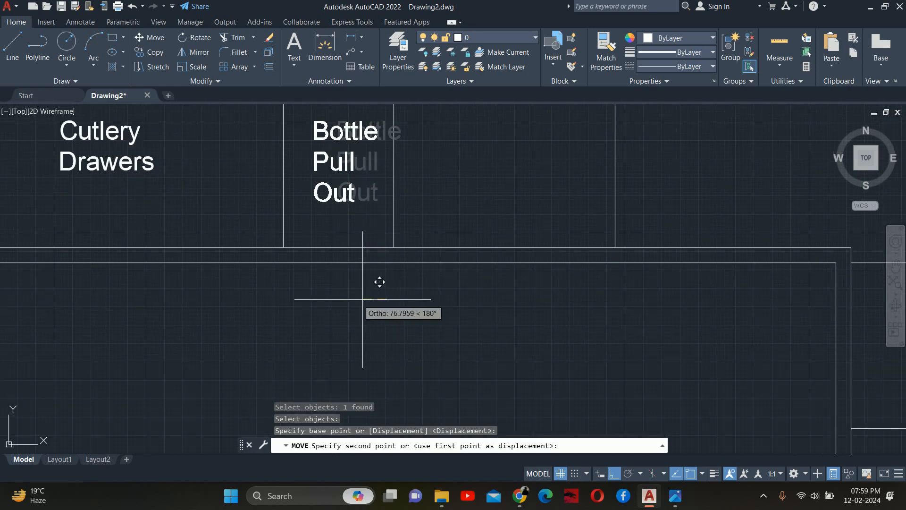
{"action": "left_click", "coordinate": [357, 300]}
{"action": "key", "text": "Escape"}
Copy the "Bottle Pull Out" label into the narrow module left of the cutlery drawers
{"action": "type", "text": "co"}
{"action": "key", "text": "Return"}
{"action": "left_click", "coordinate": [354, 253]}
{"action": "key", "text": "Return"}
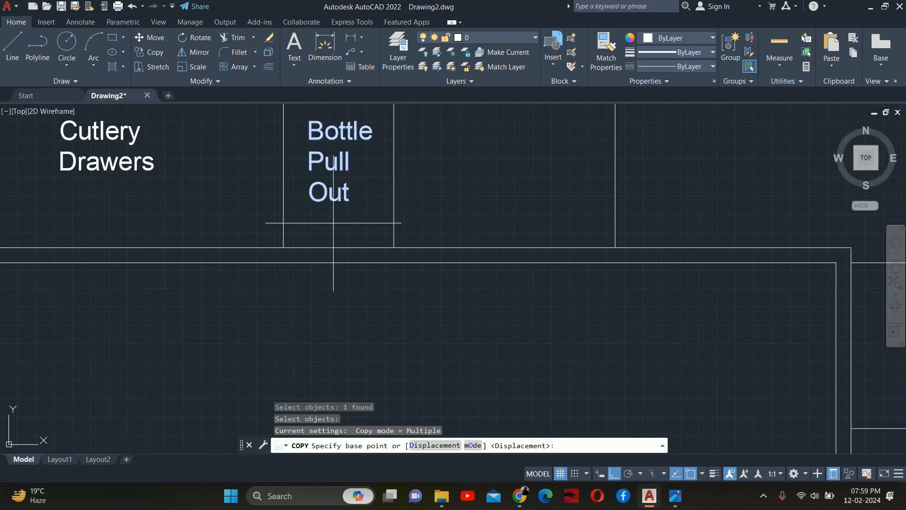
{"action": "left_click", "coordinate": [350, 331]}
{"action": "middle_click_drag", "start_coordinate": [81, 345], "coordinate": [526, 338]}
{"action": "scroll", "coordinate": [517, 335], "scroll_direction": "down", "scroll_amount": 2}
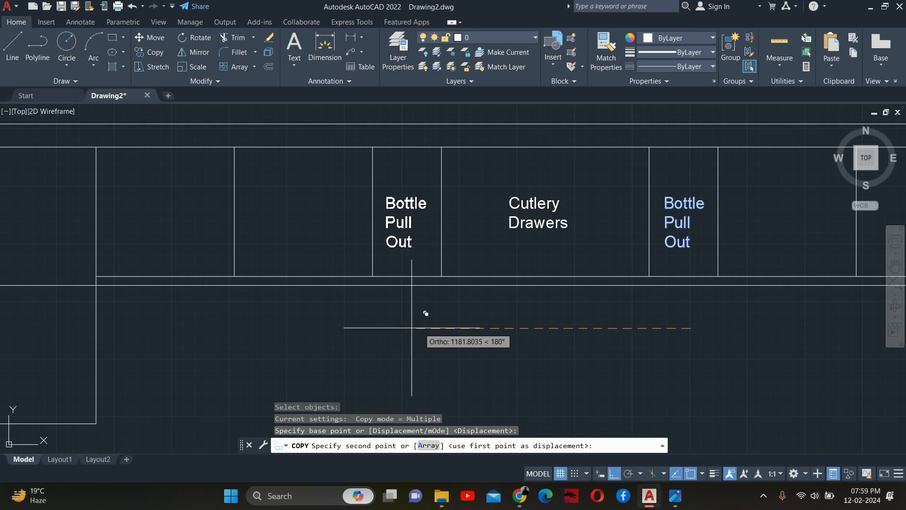
{"action": "left_click", "coordinate": [418, 328]}
{"action": "key", "text": "Escape"}
{"action": "scroll", "coordinate": [432, 313], "scroll_direction": "down", "scroll_amount": 3}
{"action": "scroll", "coordinate": [474, 324], "scroll_direction": "up", "scroll_amount": 3}
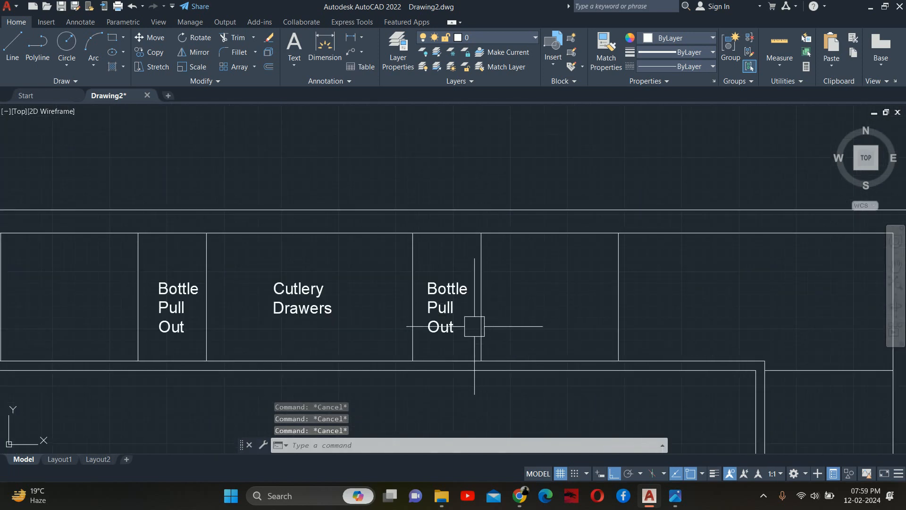
Copy the "Bottle Pull Out" label from the right narrow module into the wider module beside it
{"action": "type", "text": "co"}
{"action": "key", "text": "Return"}
{"action": "left_click", "coordinate": [450, 319]}
{"action": "middle_click_drag", "start_coordinate": [449, 319], "coordinate": [390, 233]}
{"action": "key", "text": "Return"}
{"action": "left_click", "coordinate": [380, 317]}
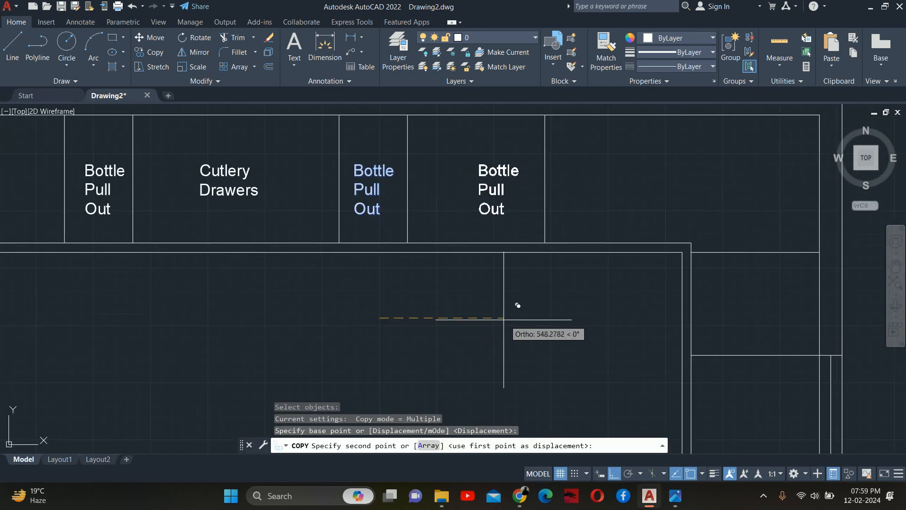
{"action": "left_click", "coordinate": [488, 320]}
{"action": "key", "text": "Escape"}
Copy the left narrow module's "Bottle Pull Out" label into the wider module to its left
{"action": "middle_click_drag", "start_coordinate": [297, 308], "coordinate": [405, 308]}
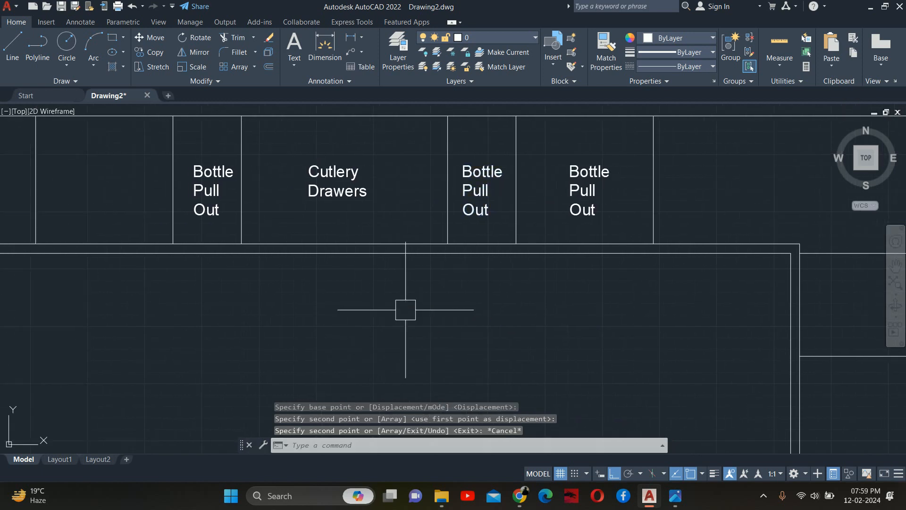
{"action": "key", "text": "Escape"}
{"action": "key", "text": "Return"}
{"action": "left_click", "coordinate": [222, 197]}
{"action": "middle_click_drag", "start_coordinate": [279, 277], "coordinate": [413, 247]}
{"action": "key", "text": "Return"}
{"action": "left_click", "coordinate": [396, 318]}
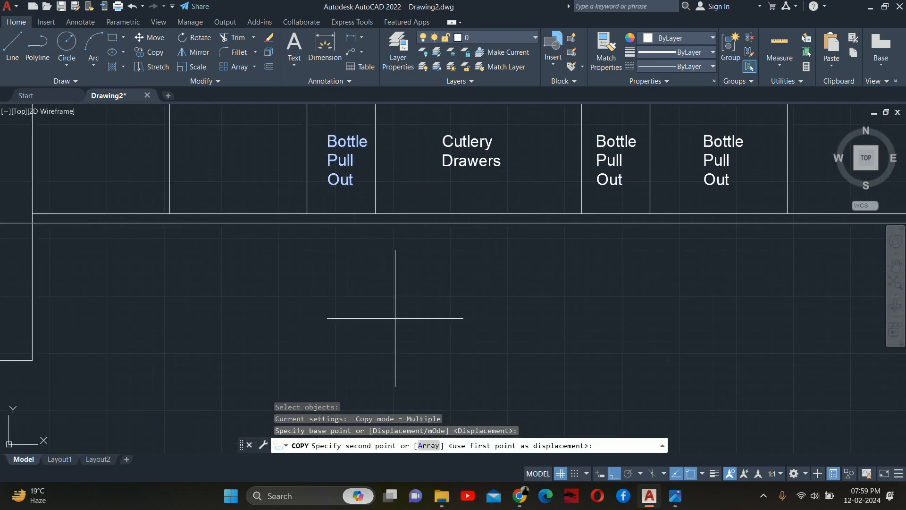
{"action": "left_click", "coordinate": [289, 304]}
{"action": "key", "text": "Escape"}
{"action": "key", "text": "Escape"}
{"action": "scroll", "coordinate": [418, 298], "scroll_direction": "down", "scroll_amount": 4}
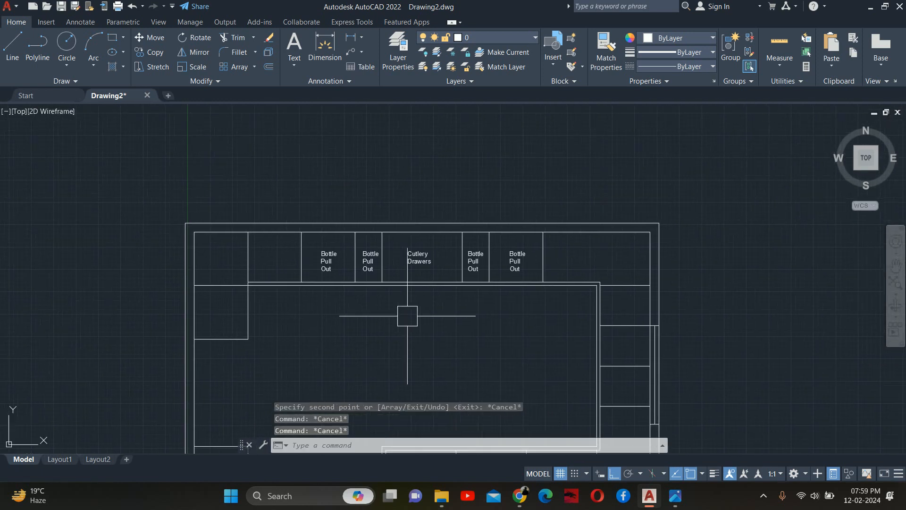
Change the "Bottle Pull Out" label in the wide module at the row's right end to "Utility Drawer" on two lines
{"action": "scroll", "coordinate": [519, 260], "scroll_direction": "up", "scroll_amount": 4}
{"action": "left_click", "coordinate": [536, 253]}
{"action": "double_click", "coordinate": [549, 258]}
{"action": "left_click_drag", "start_coordinate": [548, 257], "coordinate": [467, 198]}
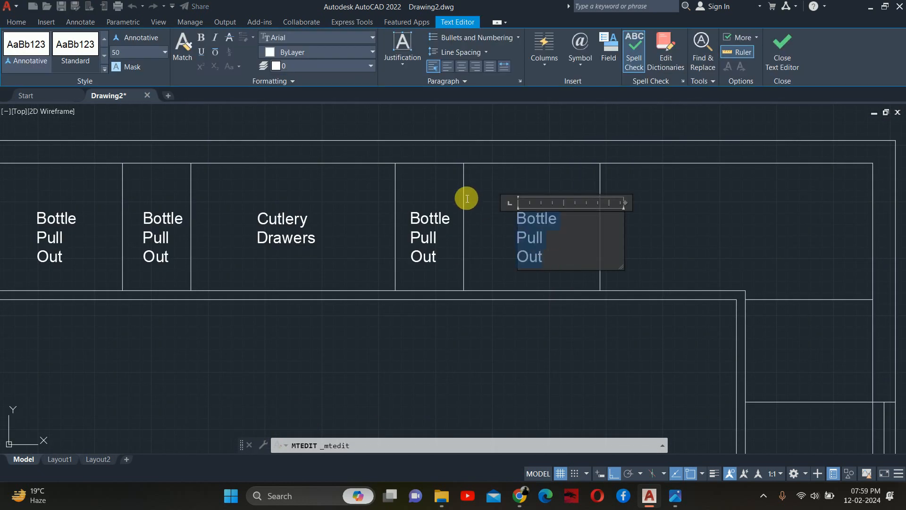
{"action": "type", "text": "Drawer"}
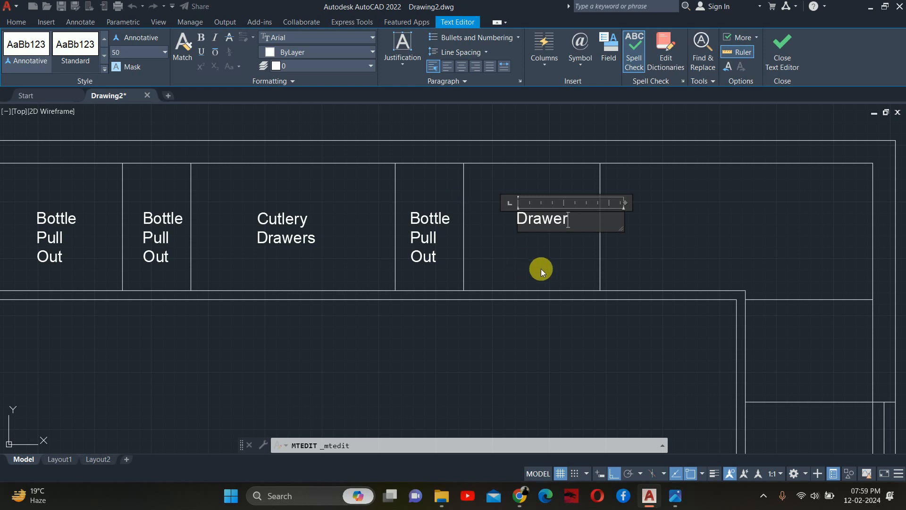
{"action": "left_click", "coordinate": [525, 218]}
{"action": "key", "text": "Return"}
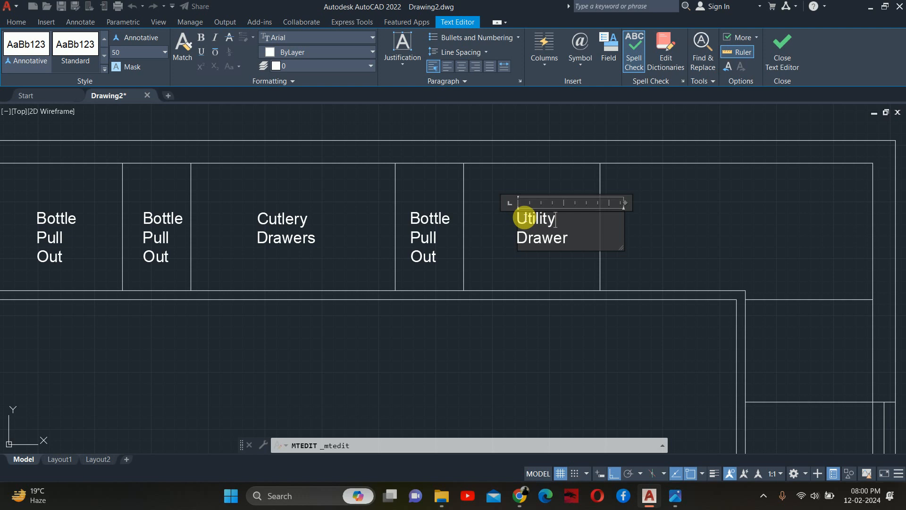
{"action": "left_click", "coordinate": [522, 299]}
Move the "Utility Drawer" label horizontally to the left within its module
{"action": "type", "text": "m"}
{"action": "key", "text": "Return"}
{"action": "left_click", "coordinate": [526, 238]}
{"action": "key", "text": "Return"}
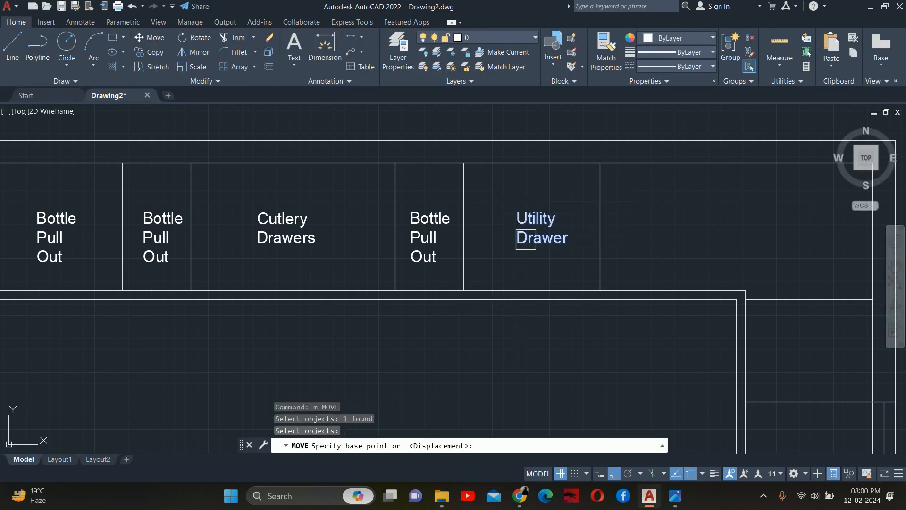
{"action": "left_click", "coordinate": [575, 338]}
{"action": "key", "text": "Escape"}
{"action": "key", "text": "Escape"}
{"action": "key", "text": "Escape"}
{"action": "scroll", "coordinate": [366, 318], "scroll_direction": "down", "scroll_amount": 4}
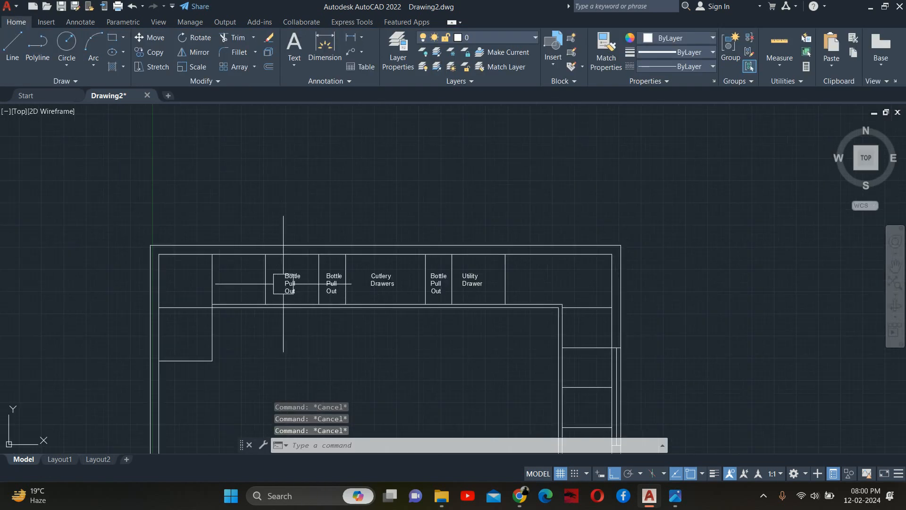
Replace the leftmost "Bottle Pull Out" label with a copy of the "Utility Drawer" label
{"action": "left_click", "coordinate": [284, 283]}
{"action": "key", "text": "Delete"}
{"action": "type", "text": "c"}
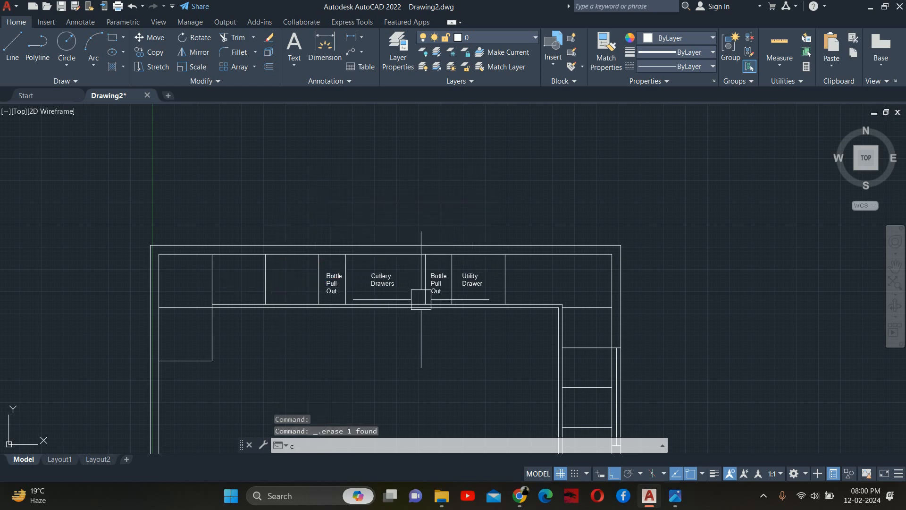
{"action": "key", "text": "Return"}
{"action": "left_click", "coordinate": [472, 279]}
{"action": "key", "text": "Return"}
{"action": "left_click", "coordinate": [487, 372]}
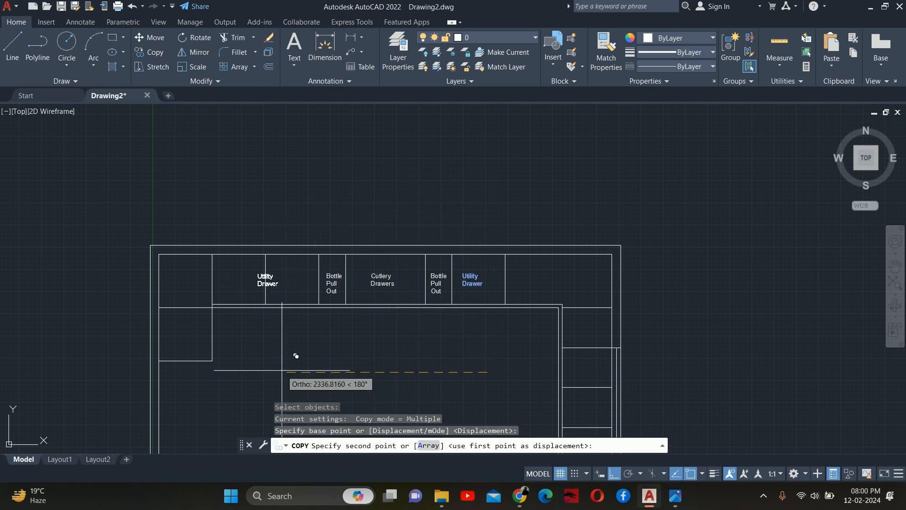
{"action": "left_click", "coordinate": [318, 357]}
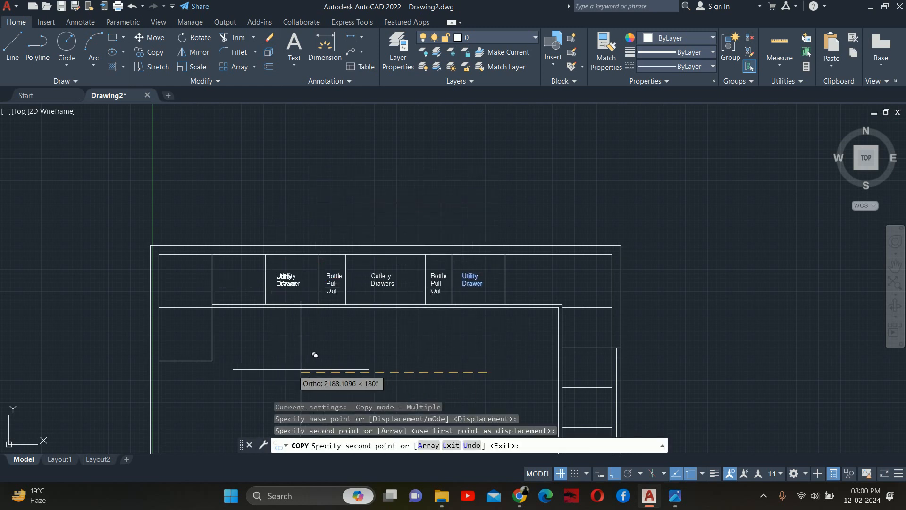
Place another "Utility Drawer" copy in the next module to the left, beside the corner cabinet
{"action": "left_click", "coordinate": [269, 359]}
{"action": "key", "text": "Escape"}
{"action": "key", "text": "Escape"}
{"action": "key", "text": "Escape"}
{"action": "key", "text": "Escape"}
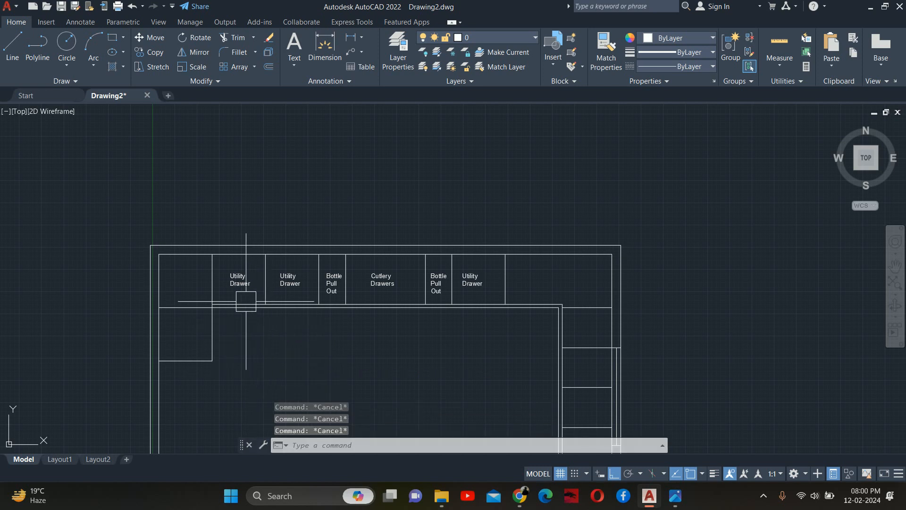
Trim away the divider line between the upper-left corner cabinet and the leftmost "Utility Drawer" module
{"action": "scroll", "coordinate": [246, 302], "scroll_direction": "up", "scroll_amount": 4}
{"action": "left_click", "coordinate": [166, 276]}
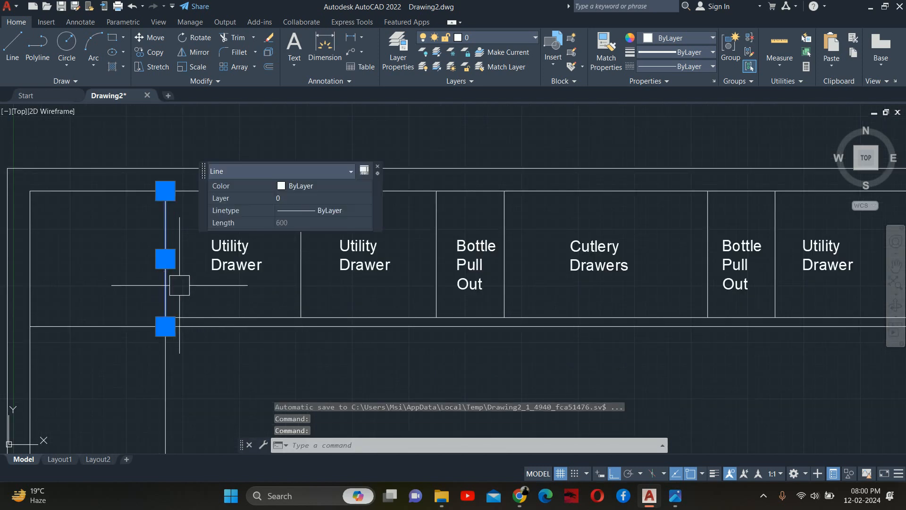
{"action": "key", "text": "Escape"}
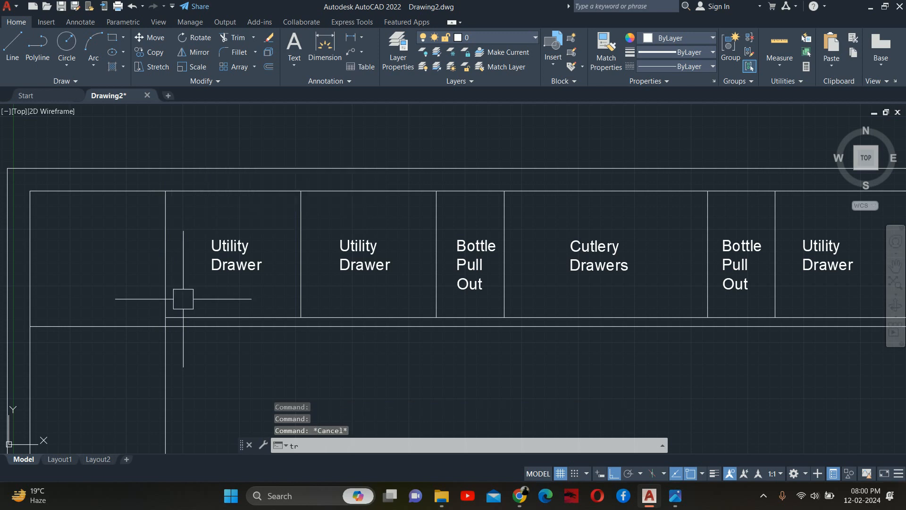
{"action": "key", "text": "Return"}
{"action": "key", "text": "Escape"}
{"action": "scroll", "coordinate": [176, 291], "scroll_direction": "down", "scroll_amount": 5}
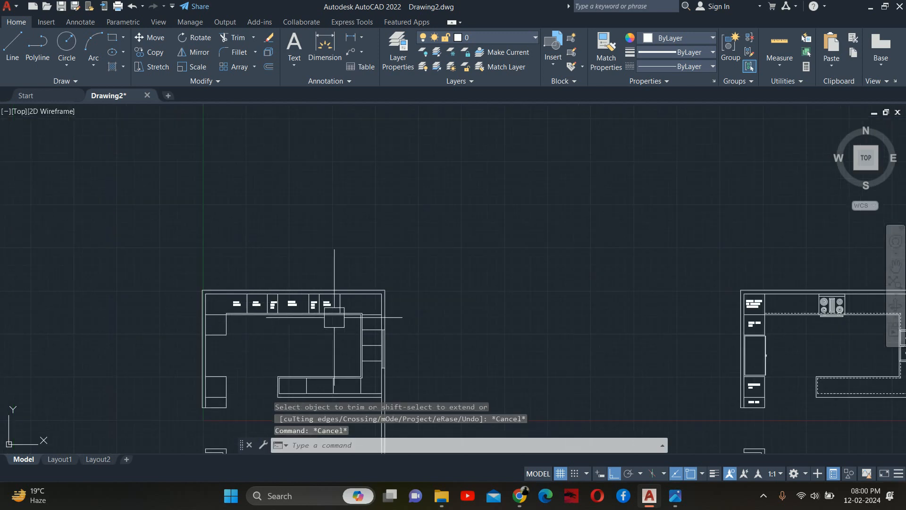
{"action": "key", "text": "Escape"}
Change the leftmost "Utility Drawer" label to "Grain & Rice Trolley" on two lines
{"action": "scroll", "coordinate": [254, 322], "scroll_direction": "up", "scroll_amount": 4}
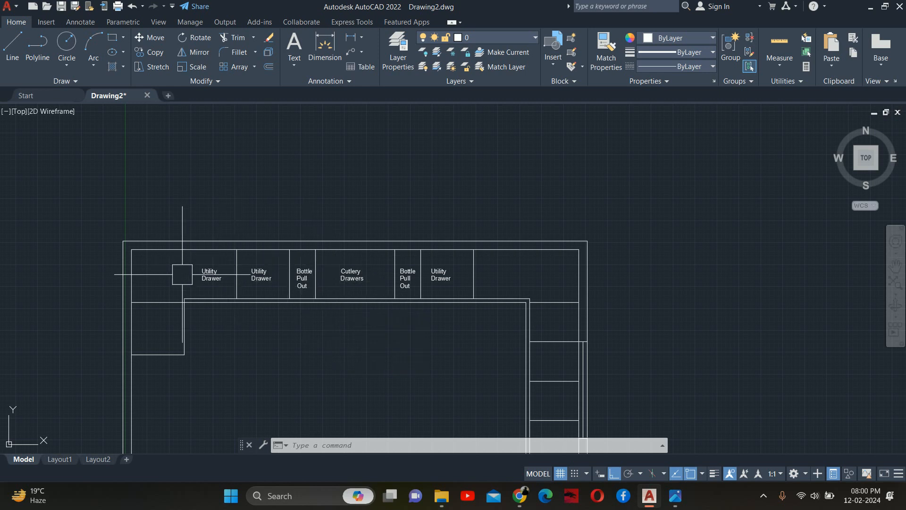
{"action": "scroll", "coordinate": [193, 278], "scroll_direction": "up", "scroll_amount": 4}
{"action": "double_click", "coordinate": [266, 283]}
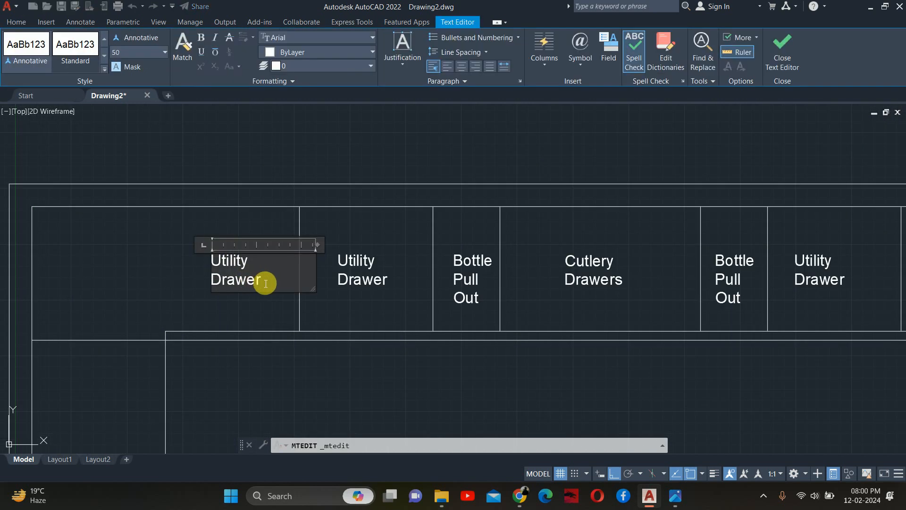
{"action": "left_click_drag", "start_coordinate": [266, 284], "coordinate": [107, 263]}
{"action": "type", "text": "Grain"}
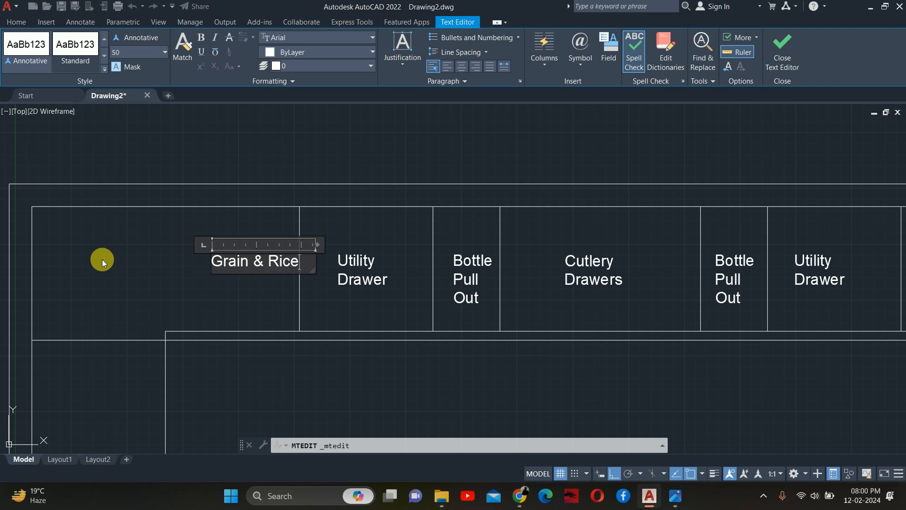
{"action": "type", "text": "& Rice"}
{"action": "key", "text": "Return"}
{"action": "type", "text": "Trolley"}
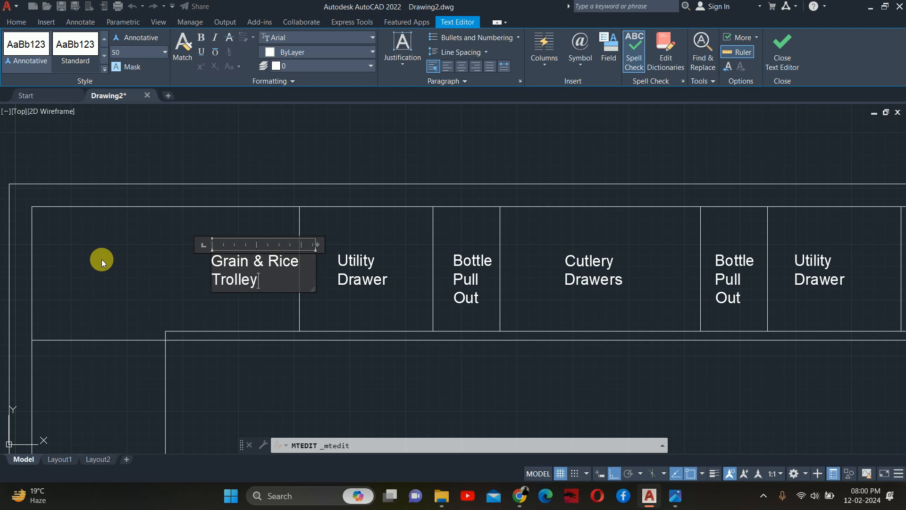
{"action": "key", "text": "Escape"}
{"action": "key", "text": "Escape"}
Move the "Grain & Rice Trolley" label horizontally to the left so it sits inside the merged corner module
{"action": "scroll", "coordinate": [196, 308], "scroll_direction": "down", "scroll_amount": 2}
{"action": "type", "text": "m"}
{"action": "key", "text": "Return"}
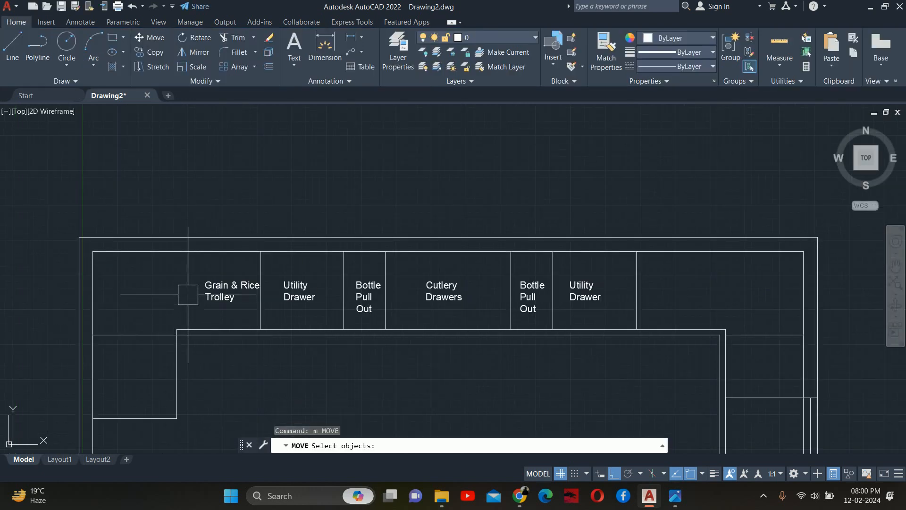
{"action": "left_click", "coordinate": [208, 303]}
{"action": "key", "text": "Return"}
{"action": "left_click", "coordinate": [246, 370]}
{"action": "left_click", "coordinate": [242, 354]}
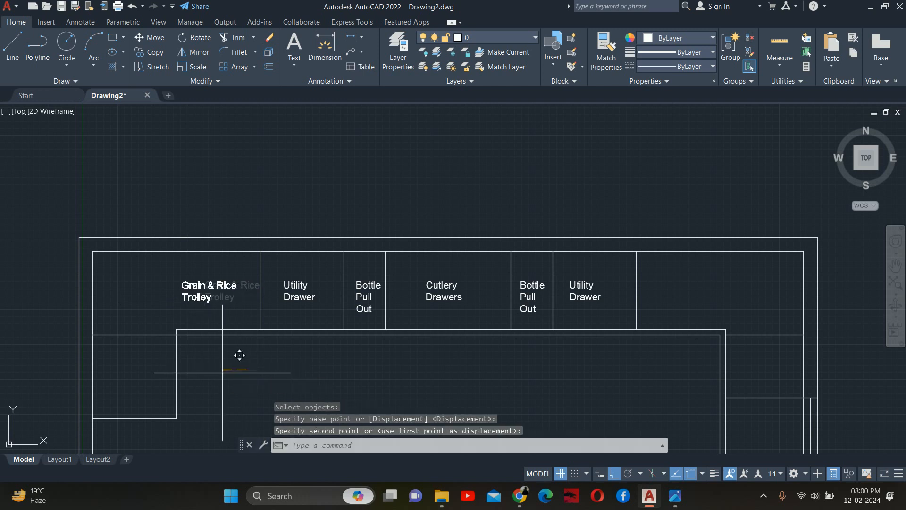
{"action": "key", "text": "Escape"}
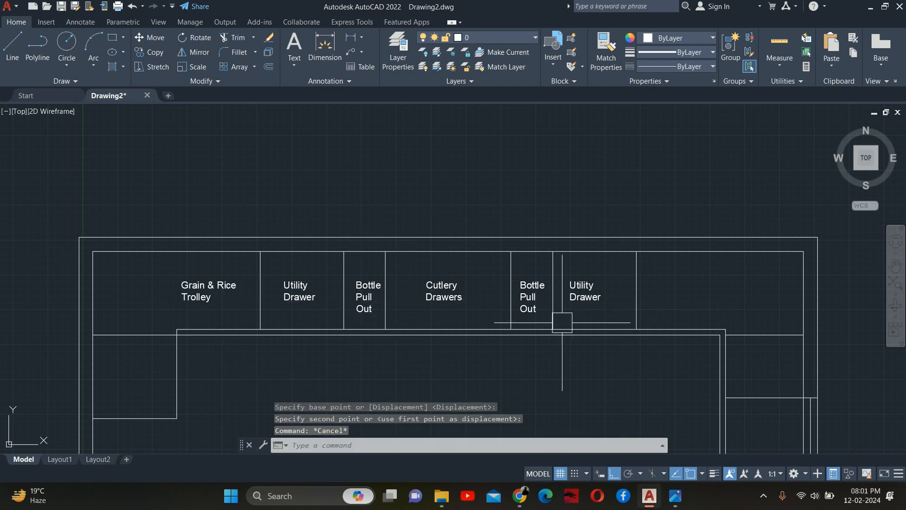
{"action": "key", "text": "Escape"}
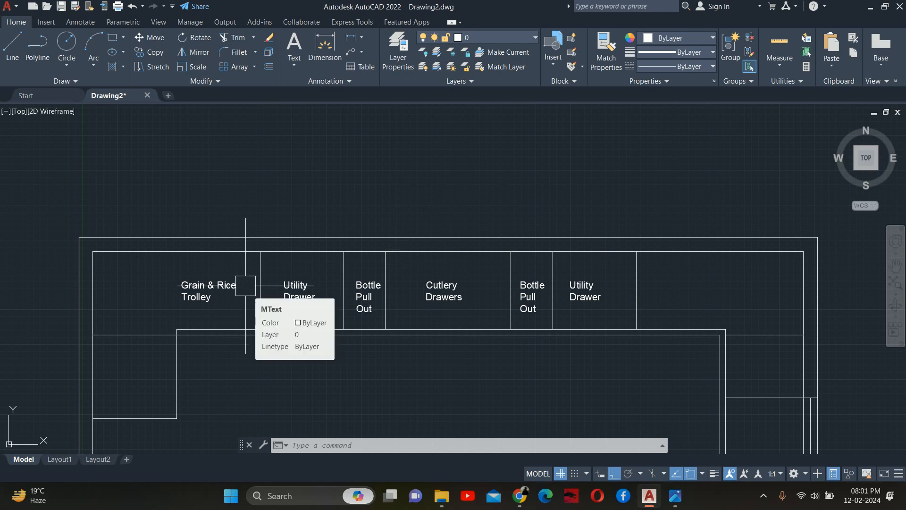
Switch to Pinterest in the browser and search for "grain tolley"
{"action": "left_click", "coordinate": [520, 496]}
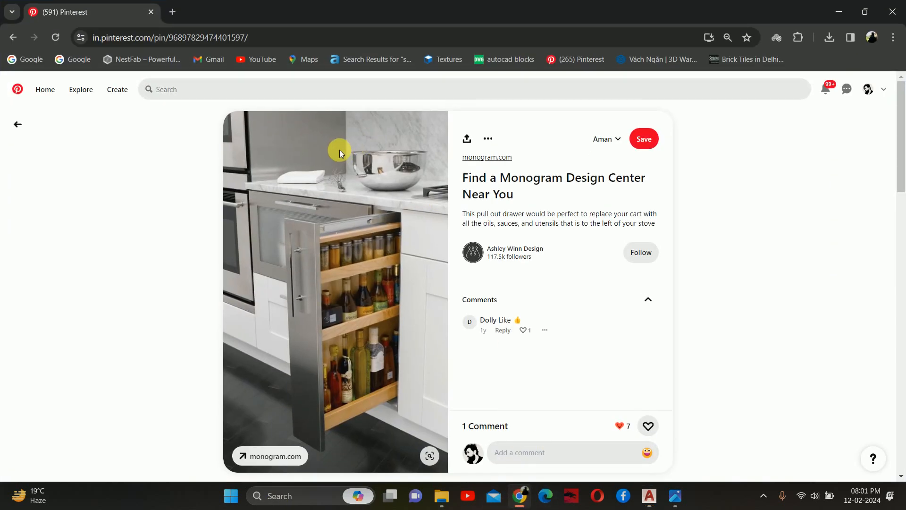
{"action": "left_click", "coordinate": [256, 93]}
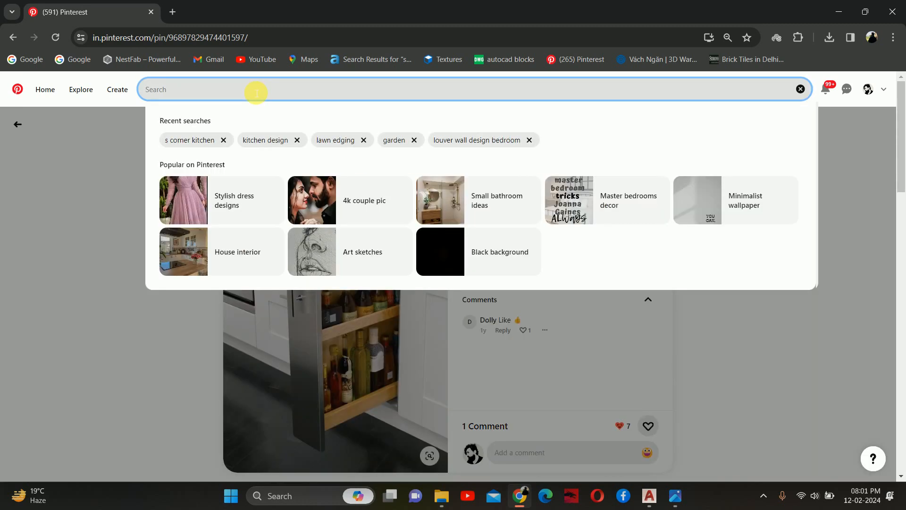
{"action": "type", "text": "grain to"}
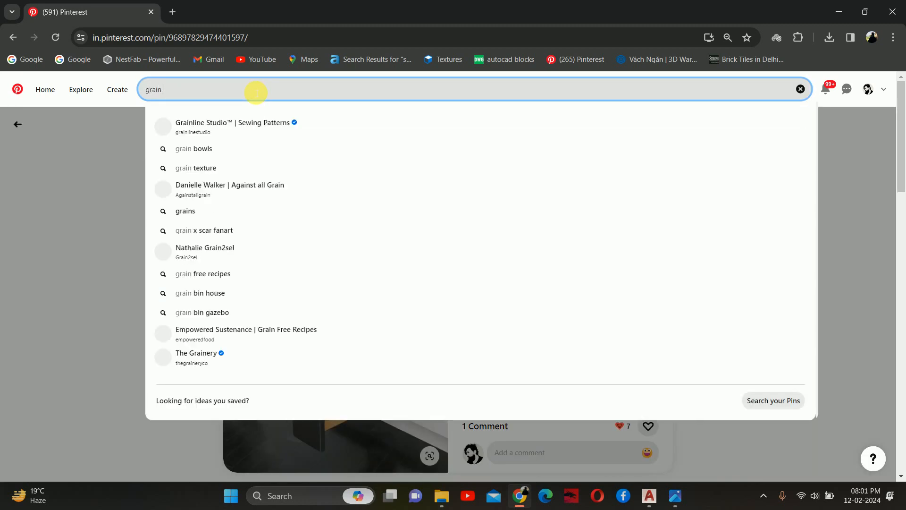
{"action": "type", "text": "lley"}
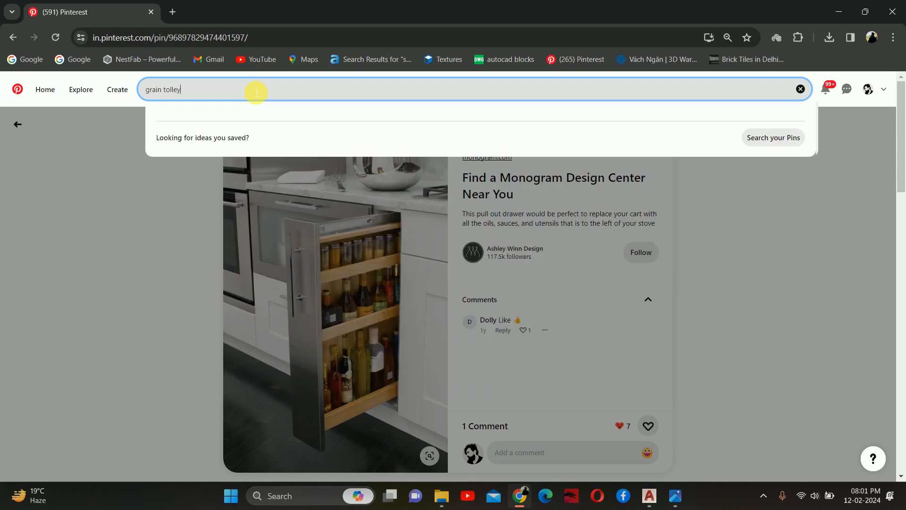
{"action": "key", "text": "Return"}
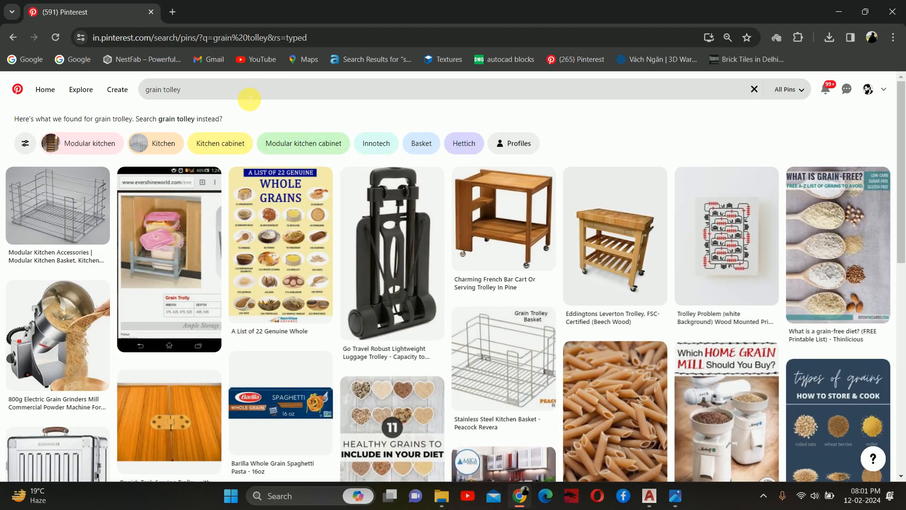
Refine the Pinterest search to "grain tolley kitchen" and look over the results
{"action": "left_click", "coordinate": [242, 98]}
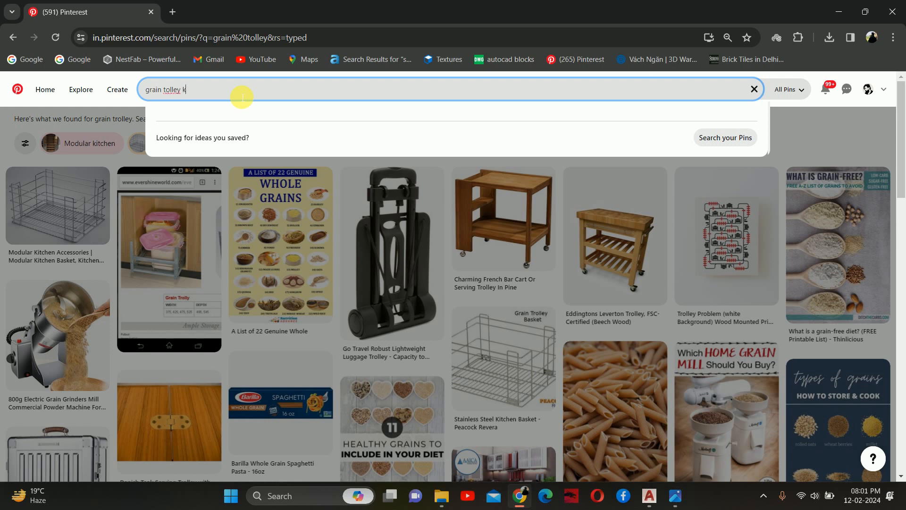
{"action": "type", "text": "kitchen"}
{"action": "key", "text": "Return"}
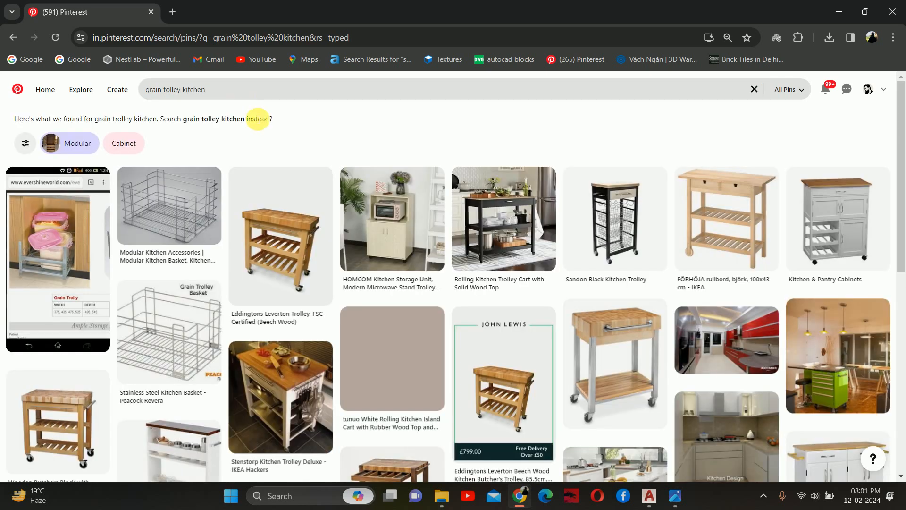
{"action": "scroll", "coordinate": [52, 220], "scroll_direction": "down", "scroll_amount": 1}
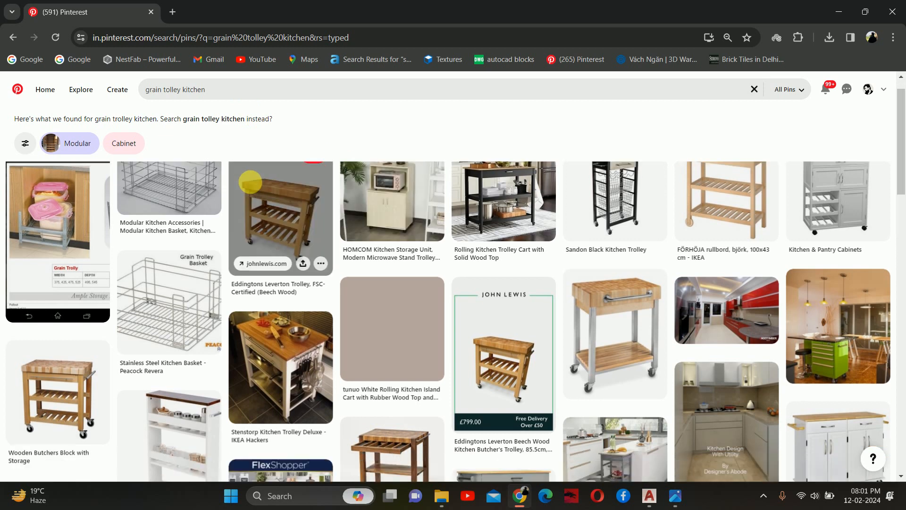
{"action": "scroll", "coordinate": [52, 220], "scroll_direction": "up", "scroll_amount": 1}
Open the grain trolley pin with pink containers and examine its picture, size table and related pins
{"action": "left_click", "coordinate": [52, 220]}
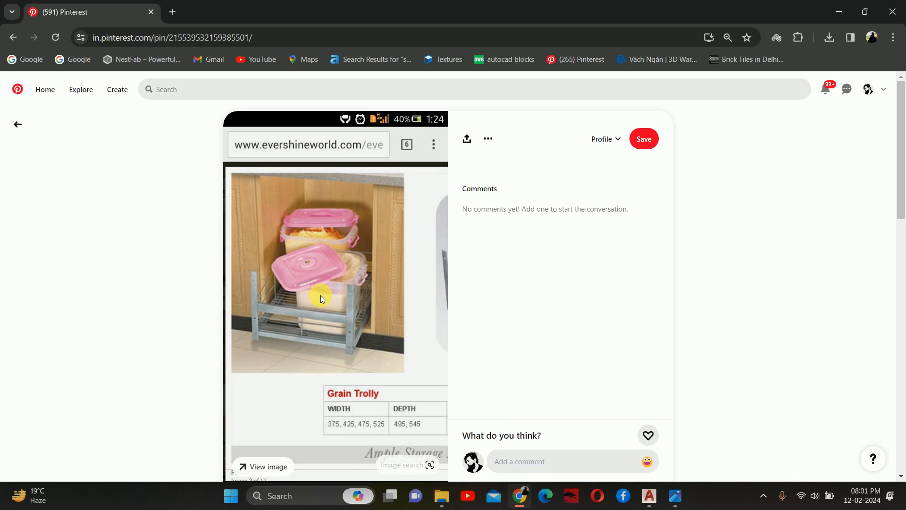
{"action": "scroll", "coordinate": [322, 278], "scroll_direction": "down", "scroll_amount": 5}
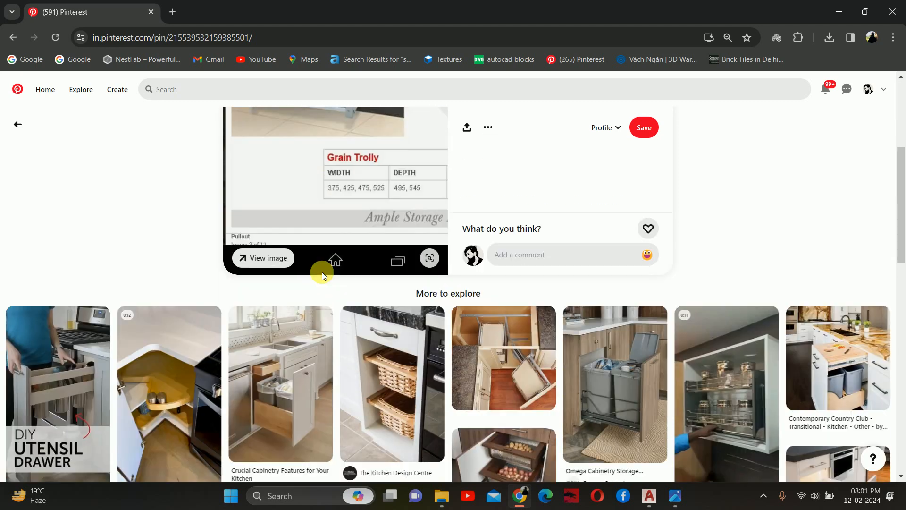
{"action": "scroll", "coordinate": [323, 264], "scroll_direction": "up", "scroll_amount": 2}
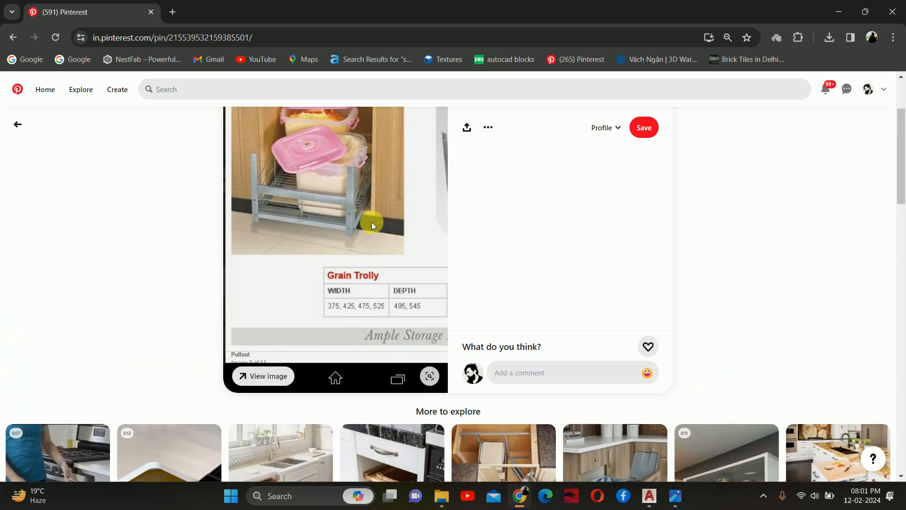
{"action": "scroll", "coordinate": [308, 202], "scroll_direction": "down", "scroll_amount": 2}
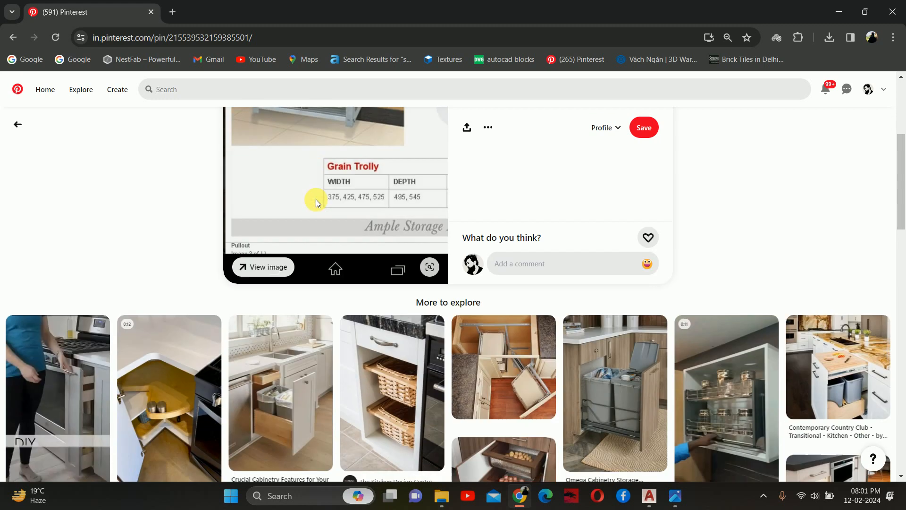
{"action": "scroll", "coordinate": [526, 329], "scroll_direction": "down", "scroll_amount": 2}
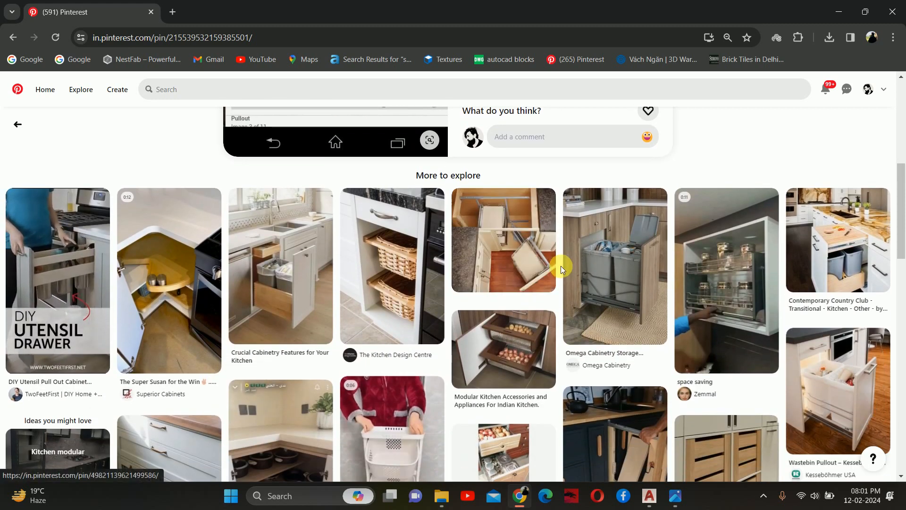
Open the corner cabinet pull-out pin, go on to its related "Cool drawers for more roominess" video pin and mute the video
{"action": "left_click", "coordinate": [486, 269]}
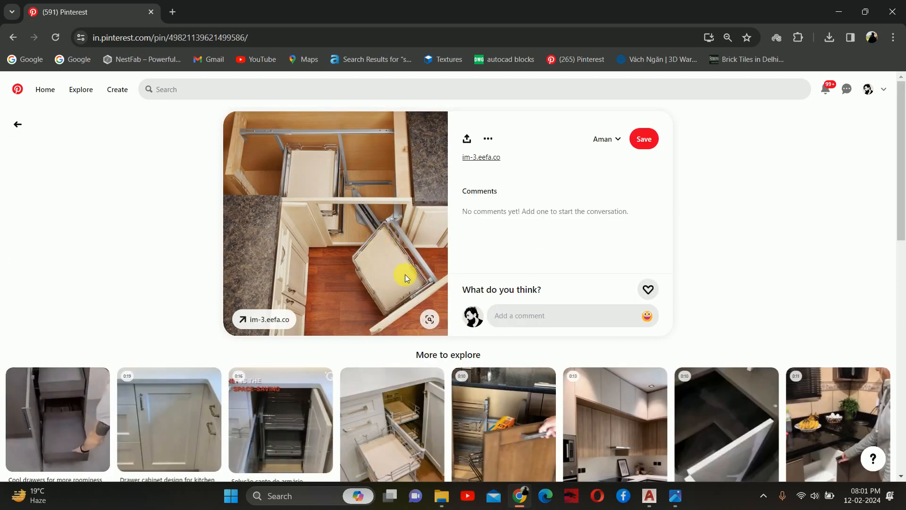
{"action": "scroll", "coordinate": [404, 269], "scroll_direction": "down", "scroll_amount": 2}
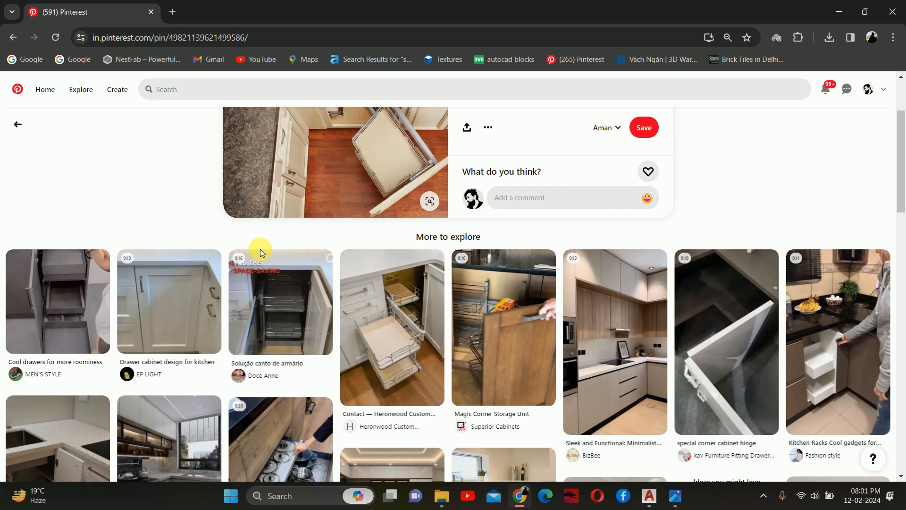
{"action": "left_click", "coordinate": [73, 308]}
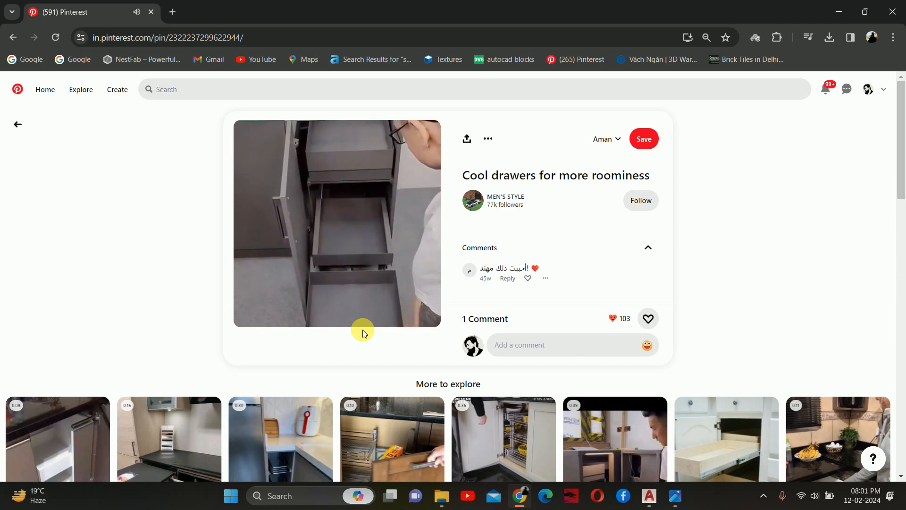
{"action": "scroll", "coordinate": [366, 312], "scroll_direction": "down", "scroll_amount": 5}
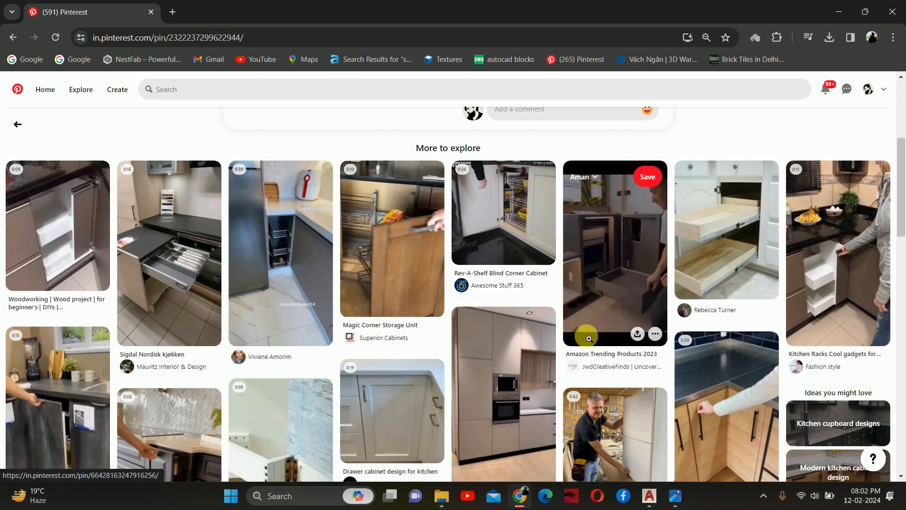
{"action": "scroll", "coordinate": [469, 305], "scroll_direction": "up", "scroll_amount": 4}
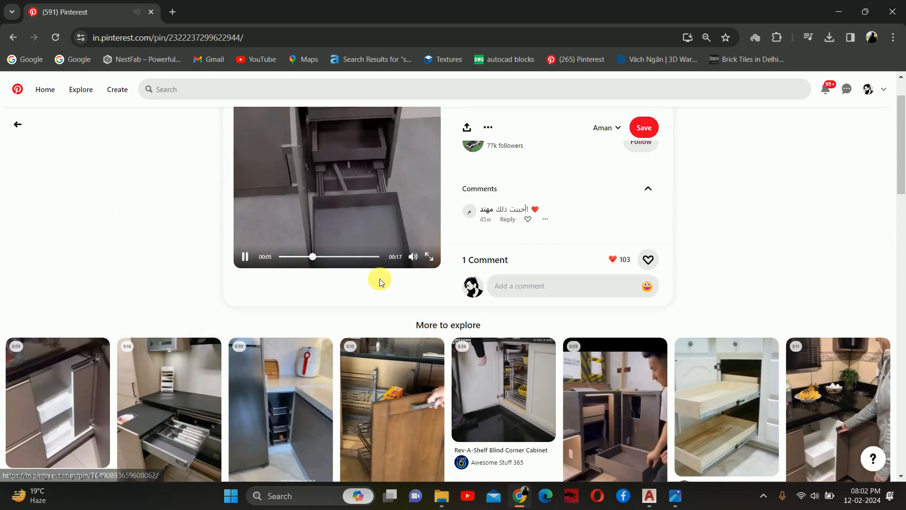
{"action": "left_click", "coordinate": [414, 257]}
{"action": "left_click", "coordinate": [412, 257]}
{"action": "scroll", "coordinate": [378, 257], "scroll_direction": "up", "scroll_amount": 1}
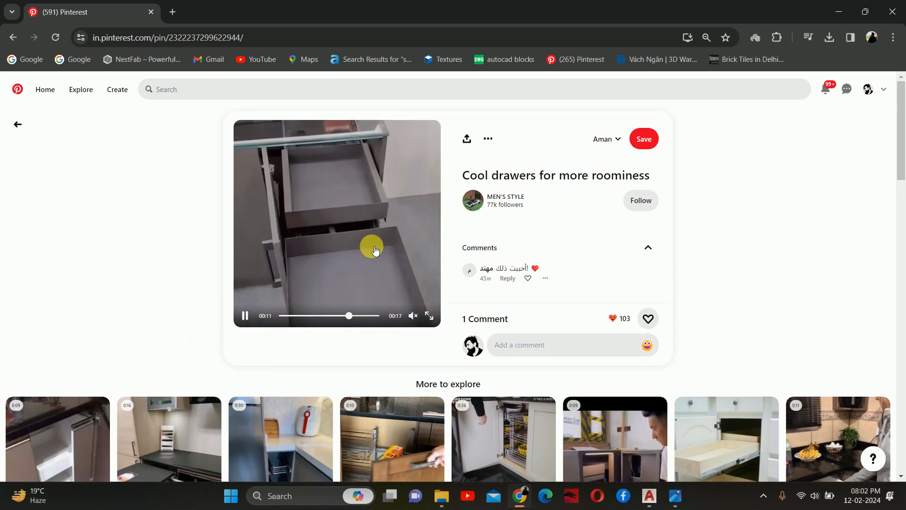
Look over the pins related to the "Cool drawers for more roominess" video for suitable cabinet fittings
{"action": "scroll", "coordinate": [367, 204], "scroll_direction": "down", "scroll_amount": 1}
{"action": "scroll", "coordinate": [367, 204], "scroll_direction": "down", "scroll_amount": 5}
{"action": "scroll", "coordinate": [362, 214], "scroll_direction": "down", "scroll_amount": 1}
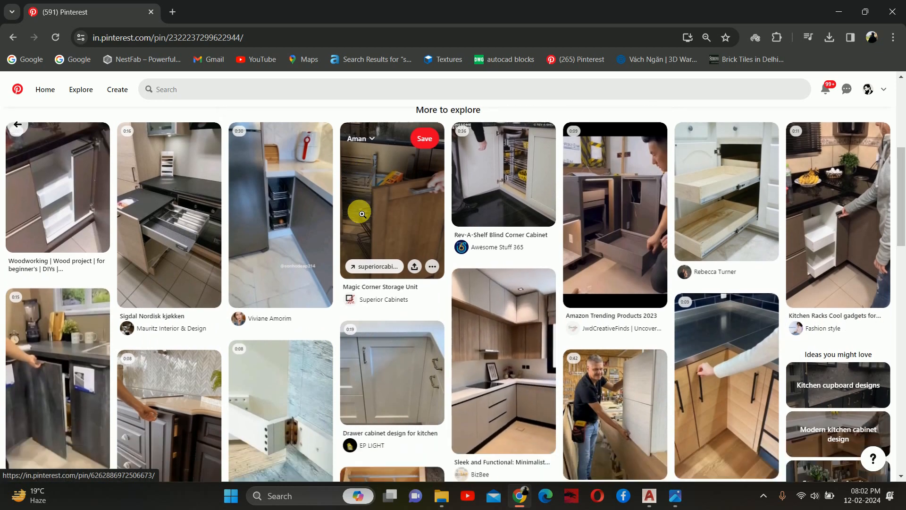
{"action": "scroll", "coordinate": [283, 245], "scroll_direction": "down", "scroll_amount": 3}
{"action": "scroll", "coordinate": [213, 274], "scroll_direction": "down", "scroll_amount": 3}
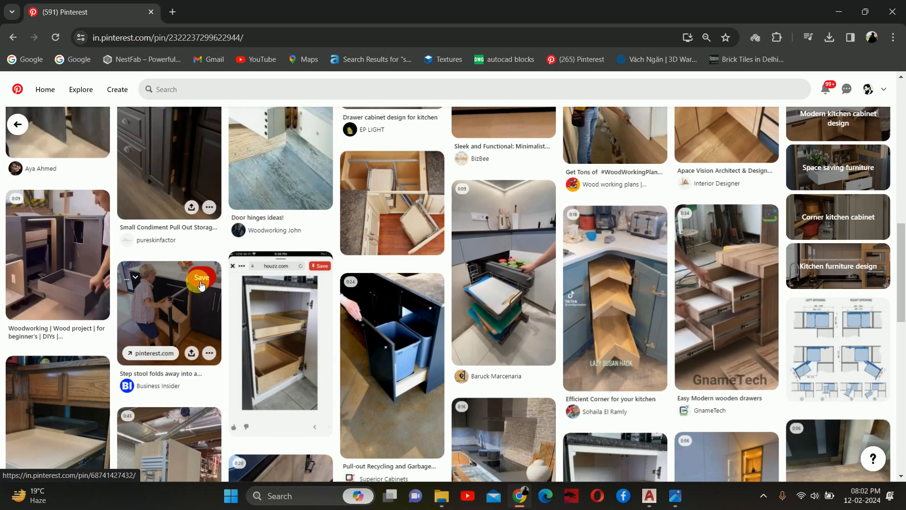
Search Pinterest for "ss grain trolley kitchen"
{"action": "scroll", "coordinate": [213, 189], "scroll_direction": "up", "scroll_amount": 6}
{"action": "left_click", "coordinate": [178, 89]}
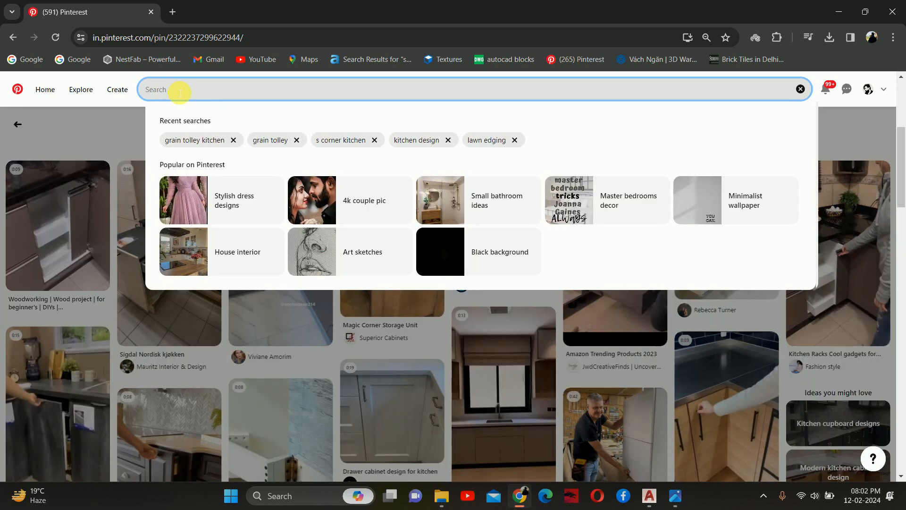
{"action": "type", "text": "ss grain trolley kitchen"}
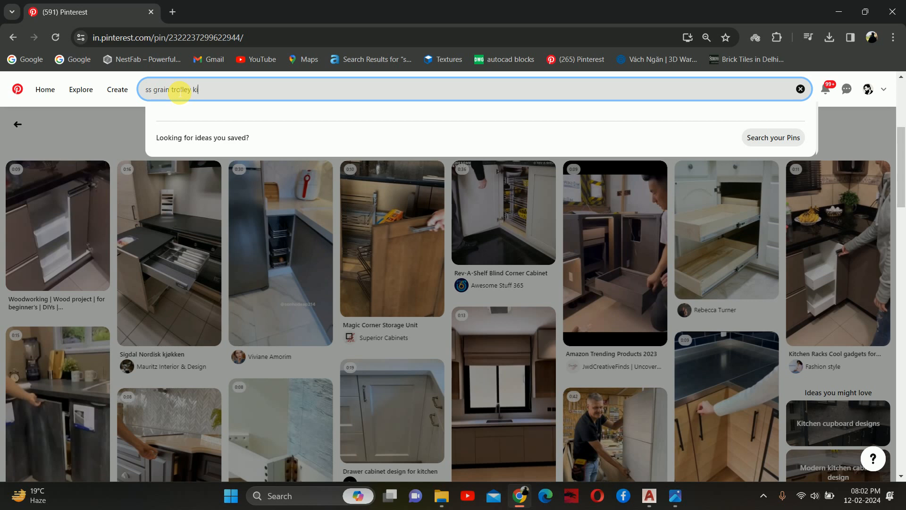
{"action": "key", "text": "Return"}
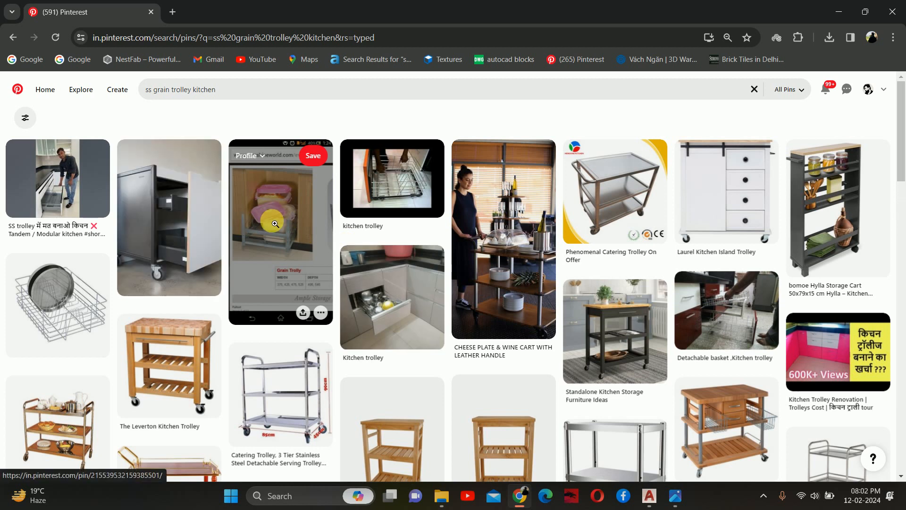
Look through the "ss grain trolley kitchen" results for a built-in grain trolley reference
{"action": "scroll", "coordinate": [275, 224], "scroll_direction": "down", "scroll_amount": 3}
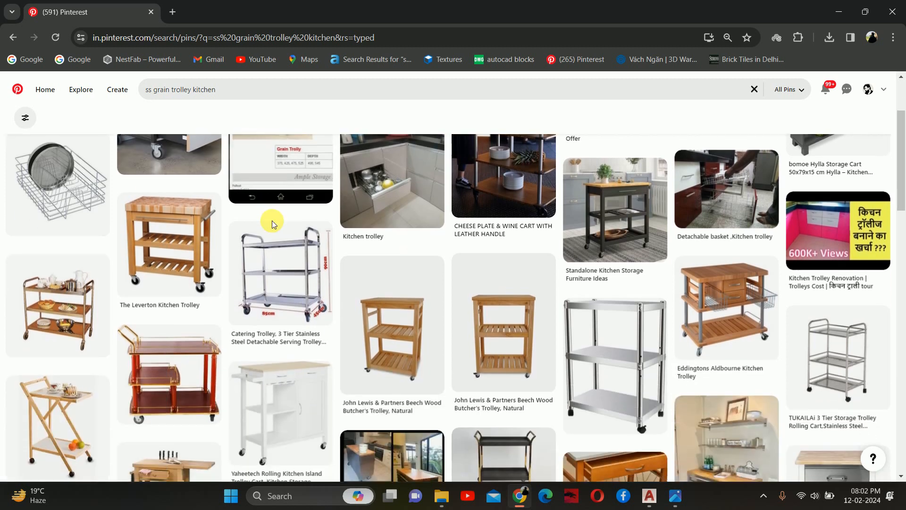
{"action": "scroll", "coordinate": [272, 224], "scroll_direction": "down", "scroll_amount": 4}
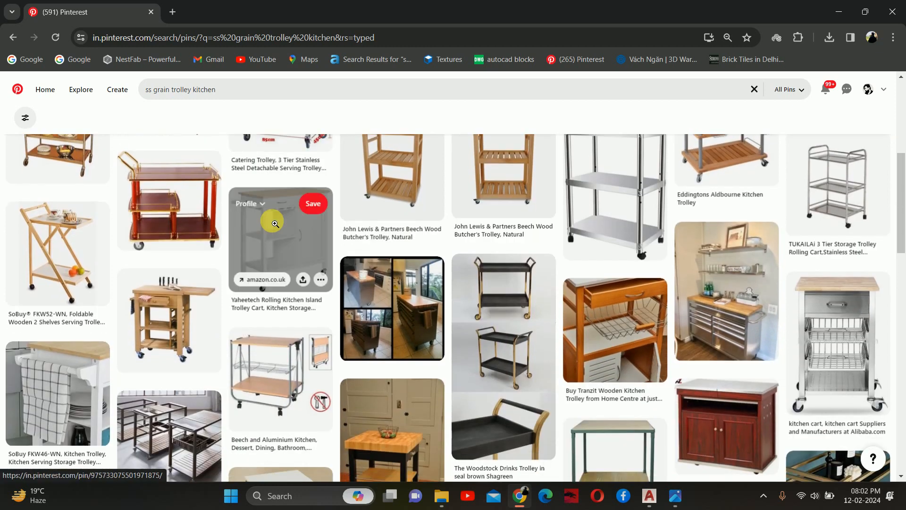
{"action": "scroll", "coordinate": [275, 224], "scroll_direction": "down", "scroll_amount": 5}
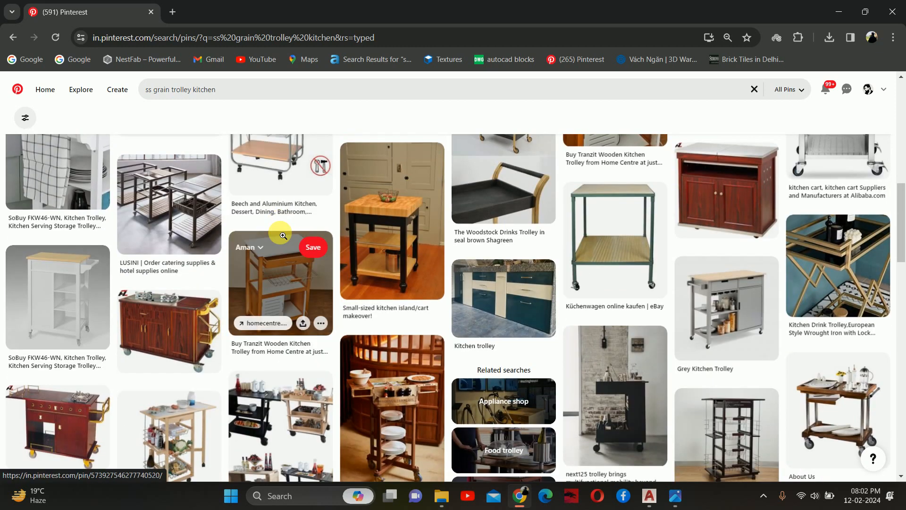
{"action": "scroll", "coordinate": [283, 235], "scroll_direction": "down", "scroll_amount": 3}
{"action": "scroll", "coordinate": [283, 236], "scroll_direction": "down", "scroll_amount": 3}
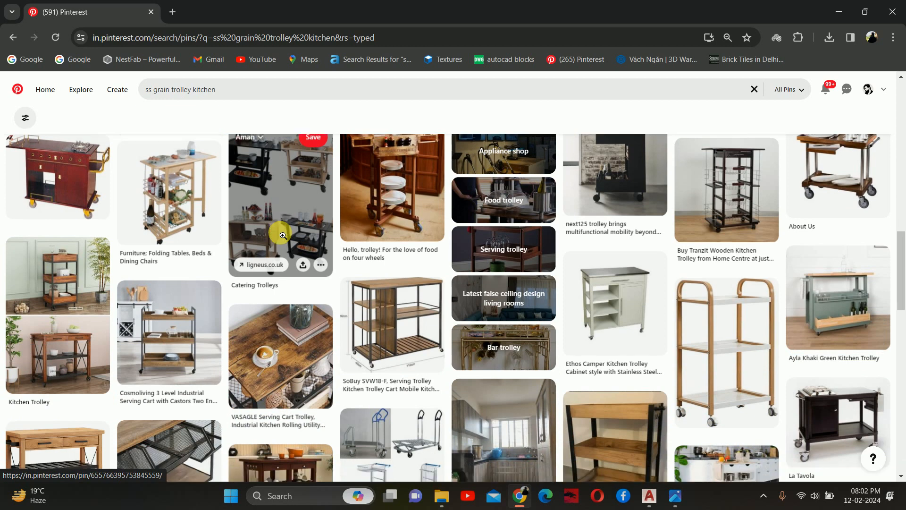
{"action": "scroll", "coordinate": [284, 235], "scroll_direction": "down", "scroll_amount": 3}
{"action": "scroll", "coordinate": [283, 236], "scroll_direction": "down", "scroll_amount": 4}
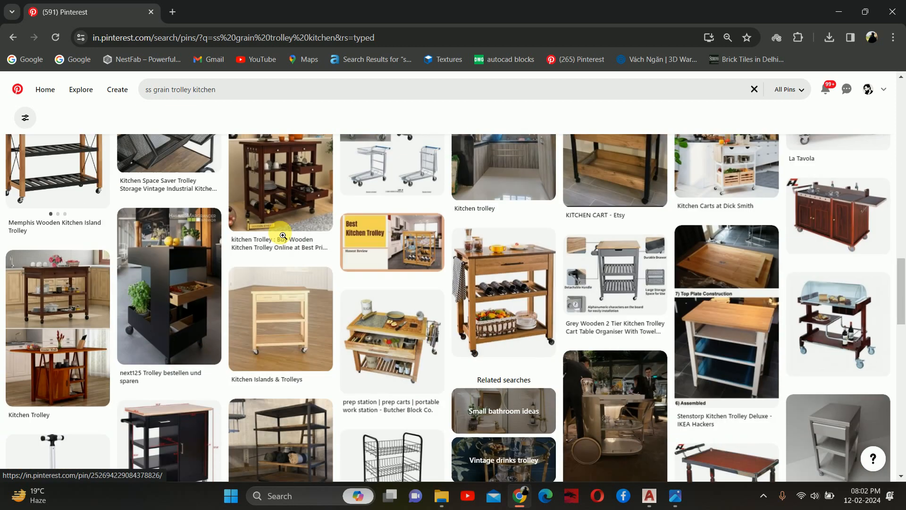
{"action": "scroll", "coordinate": [283, 227], "scroll_direction": "up", "scroll_amount": 7}
{"action": "scroll", "coordinate": [285, 224], "scroll_direction": "up", "scroll_amount": 10}
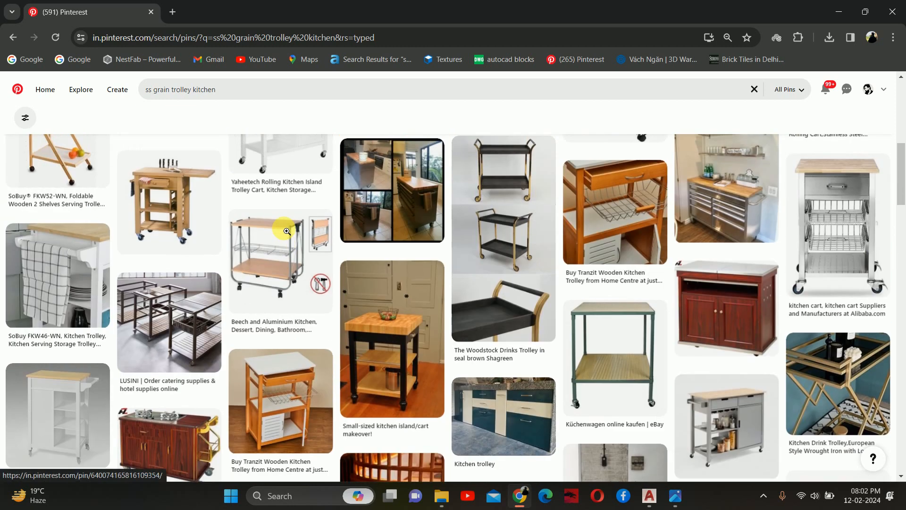
Change the Pinterest search to "ss grain basket kitchen"
{"action": "left_click_drag", "start_coordinate": [175, 89], "coordinate": [172, 90]}
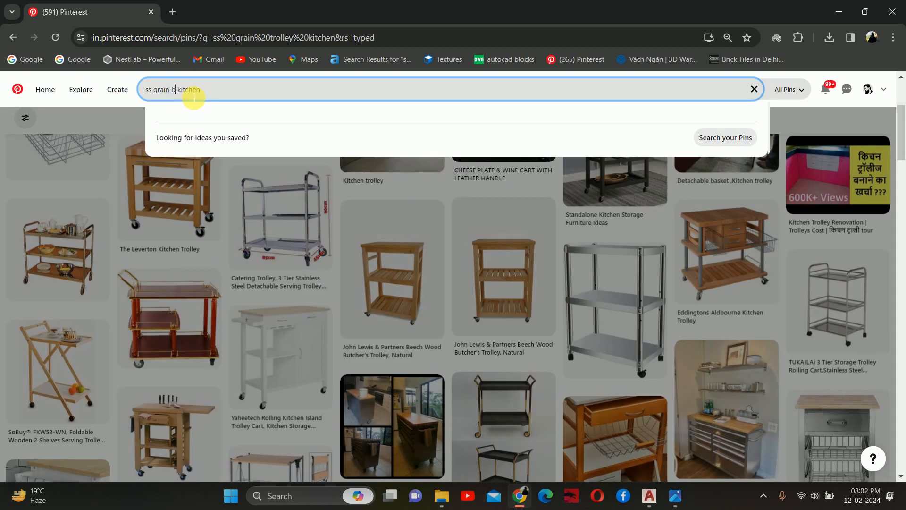
{"action": "type", "text": "basket"}
{"action": "key", "text": "Return"}
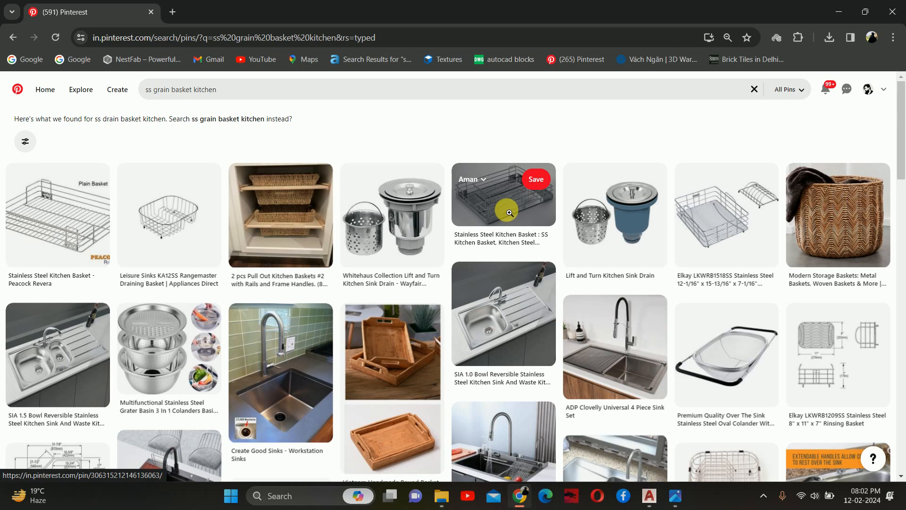
Look through the "ss grain basket kitchen" results for a stainless steel grain basket fitting
{"action": "scroll", "coordinate": [500, 211], "scroll_direction": "down", "scroll_amount": 4}
{"action": "scroll", "coordinate": [496, 212], "scroll_direction": "down", "scroll_amount": 1}
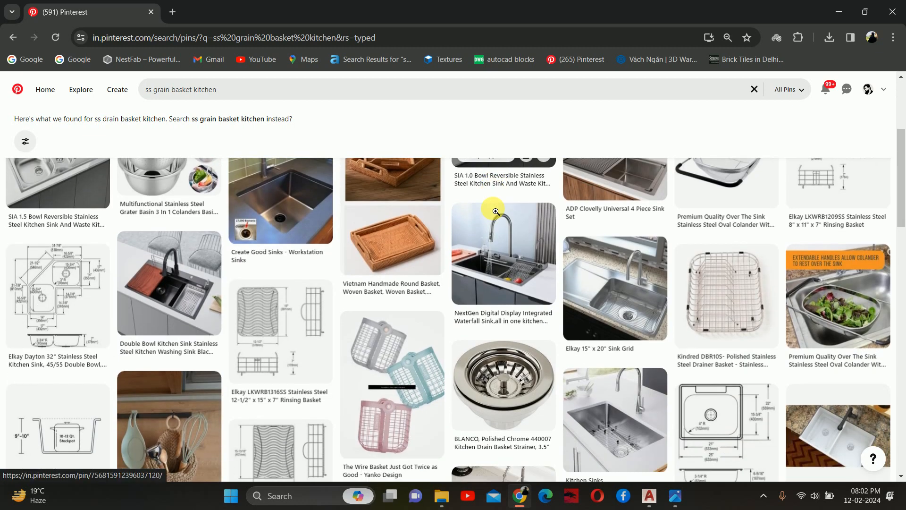
{"action": "scroll", "coordinate": [496, 212], "scroll_direction": "down", "scroll_amount": 3}
{"action": "scroll", "coordinate": [495, 212], "scroll_direction": "down", "scroll_amount": 2}
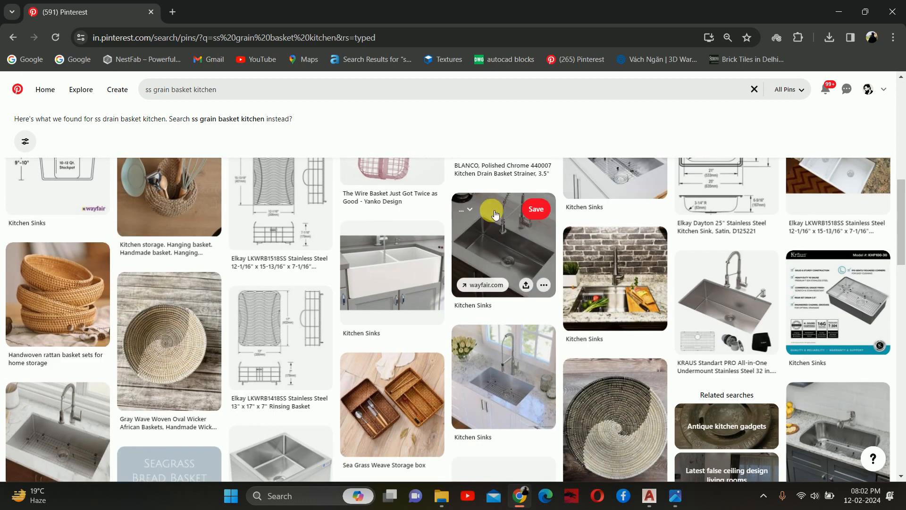
{"action": "scroll", "coordinate": [495, 213], "scroll_direction": "down", "scroll_amount": 3}
{"action": "scroll", "coordinate": [494, 214], "scroll_direction": "down", "scroll_amount": 4}
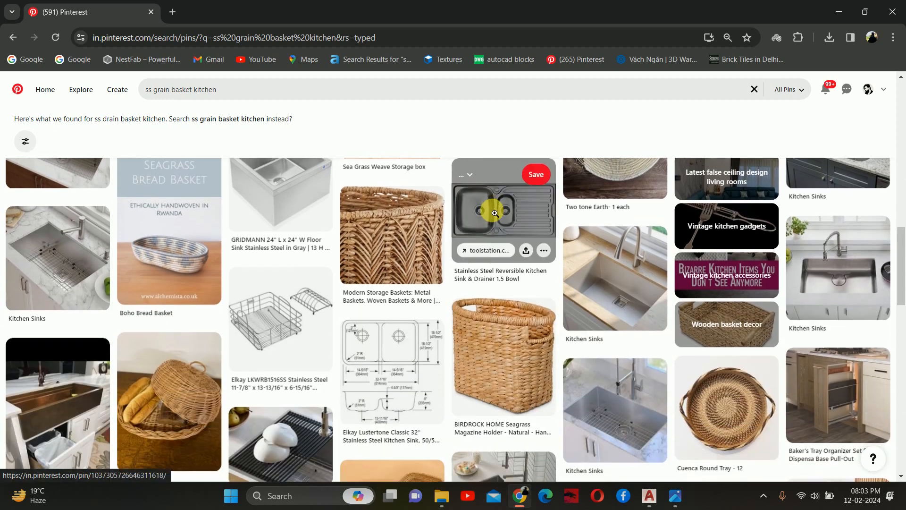
{"action": "scroll", "coordinate": [495, 214], "scroll_direction": "down", "scroll_amount": 3}
{"action": "scroll", "coordinate": [344, 158], "scroll_direction": "up", "scroll_amount": 5}
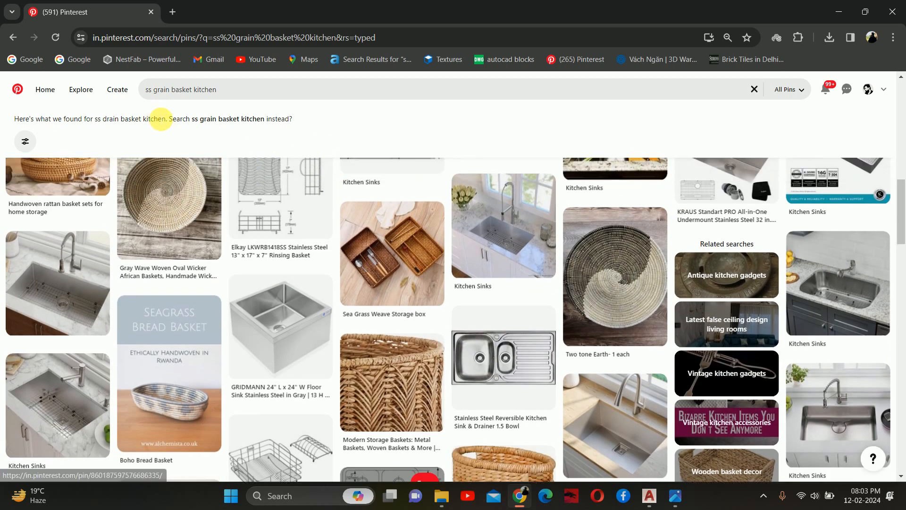
{"action": "scroll", "coordinate": [160, 124], "scroll_direction": "up", "scroll_amount": 3}
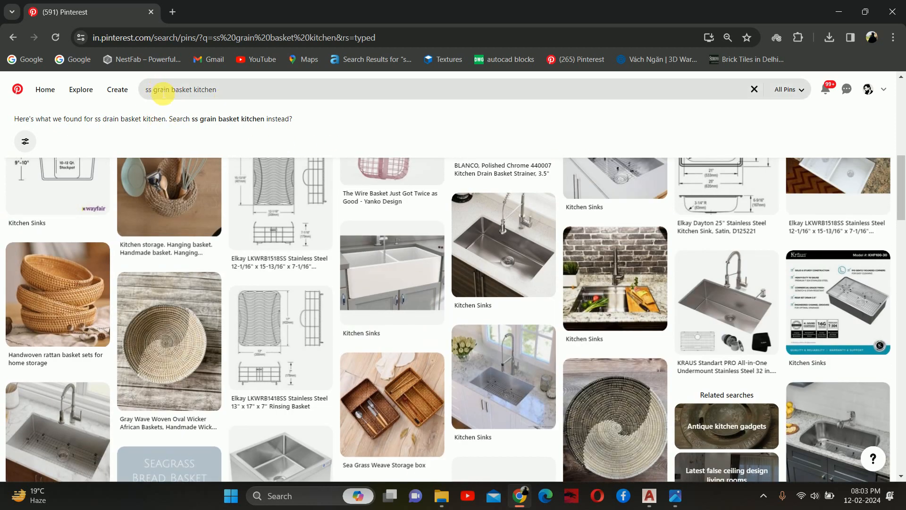
Shorten the Pinterest search to "grain basket kitchen" and look through the results for a grain trolley basket
{"action": "left_click_drag", "start_coordinate": [154, 89], "coordinate": [121, 101]}
{"action": "key", "text": "Return"}
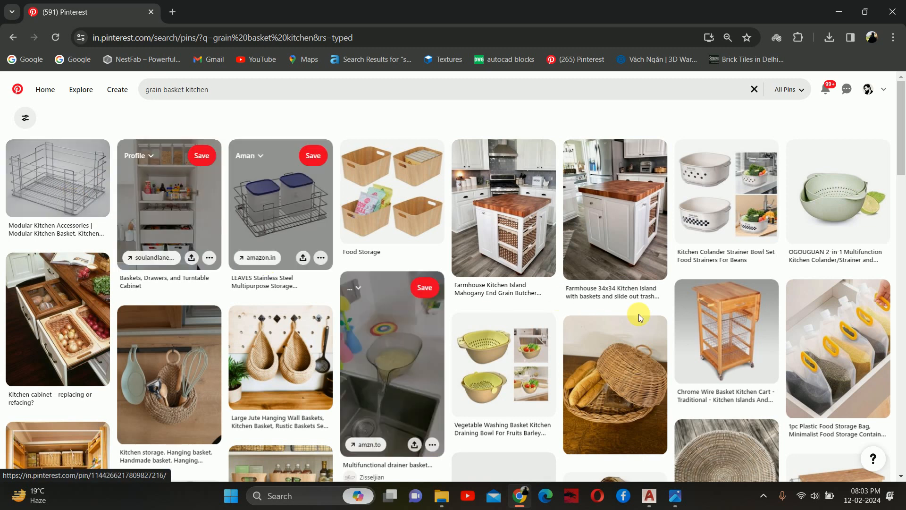
{"action": "scroll", "coordinate": [472, 283], "scroll_direction": "down", "scroll_amount": 3}
{"action": "scroll", "coordinate": [531, 288], "scroll_direction": "down", "scroll_amount": 4}
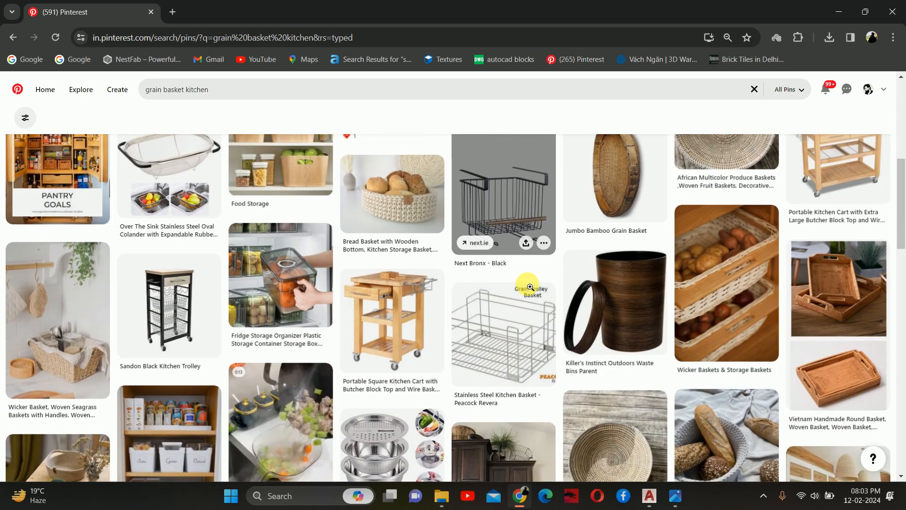
{"action": "scroll", "coordinate": [530, 287], "scroll_direction": "down", "scroll_amount": 3}
{"action": "scroll", "coordinate": [531, 287], "scroll_direction": "down", "scroll_amount": 4}
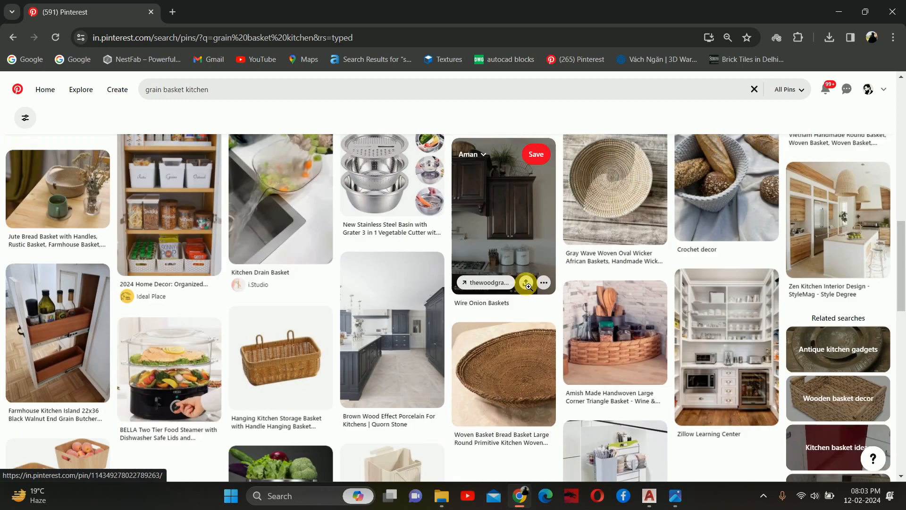
{"action": "scroll", "coordinate": [530, 287], "scroll_direction": "down", "scroll_amount": 4}
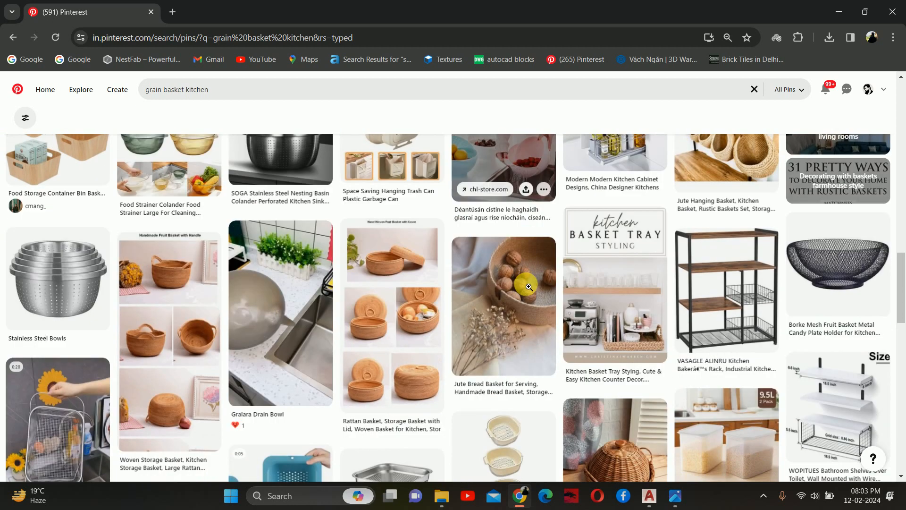
{"action": "scroll", "coordinate": [529, 287], "scroll_direction": "down", "scroll_amount": 1}
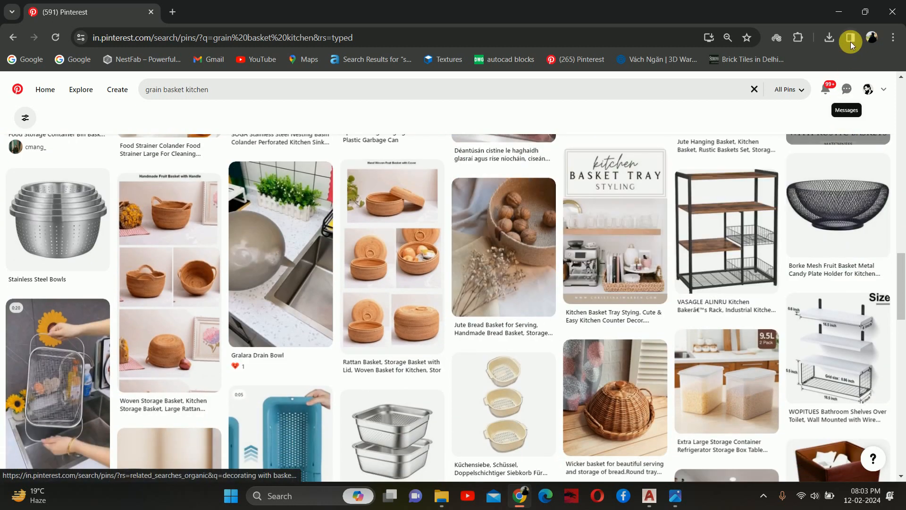
Switch back to AutoCAD and copy the right-hand "Utility Drawer" label horizontally into the empty upper-right corner module
{"action": "left_click", "coordinate": [839, 11]}
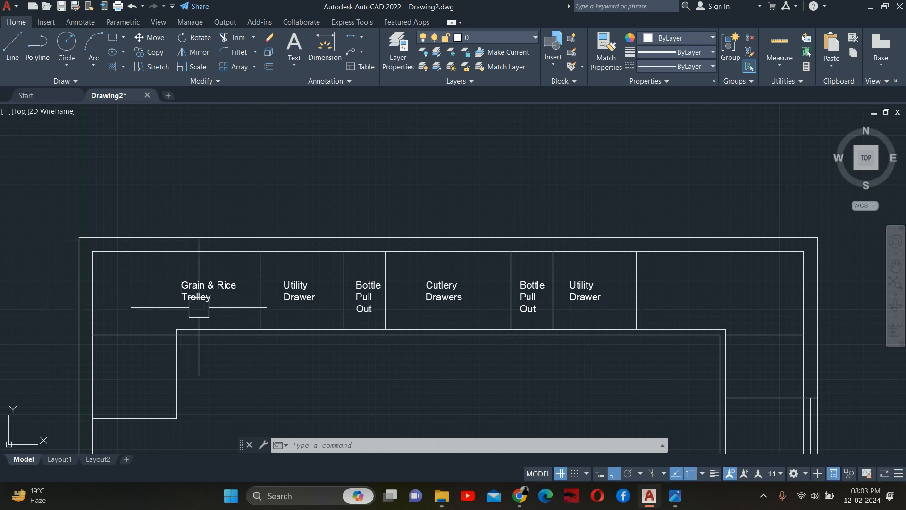
{"action": "type", "text": "co"}
{"action": "key", "text": "Return"}
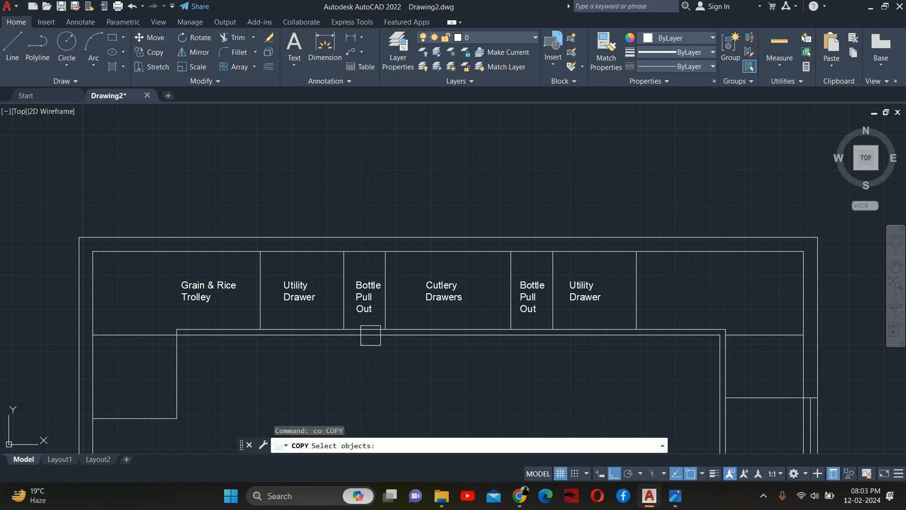
{"action": "left_click", "coordinate": [589, 291]}
{"action": "key", "text": "Return"}
{"action": "left_click", "coordinate": [571, 298]}
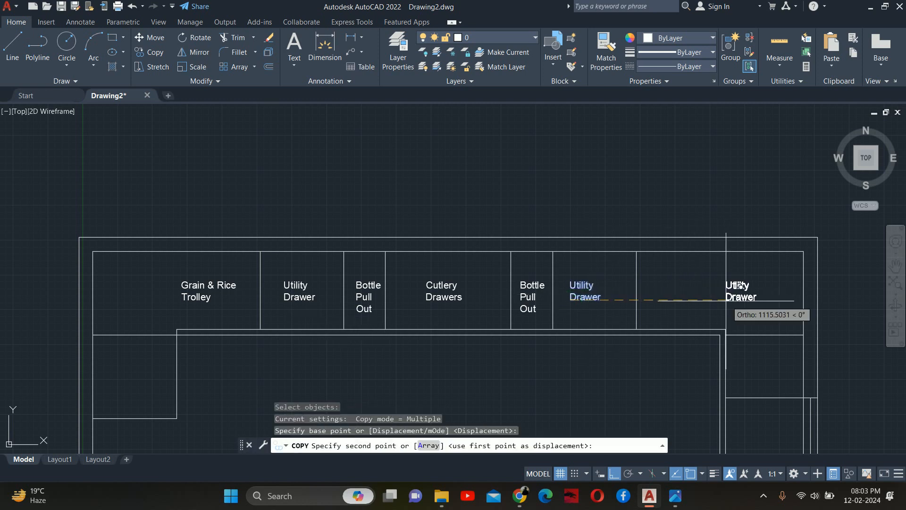
{"action": "left_click", "coordinate": [708, 281]}
{"action": "key", "text": "Escape"}
Change the copied label's text in the upper-right corner module to "Magic Corner"
{"action": "double_click", "coordinate": [713, 293]}
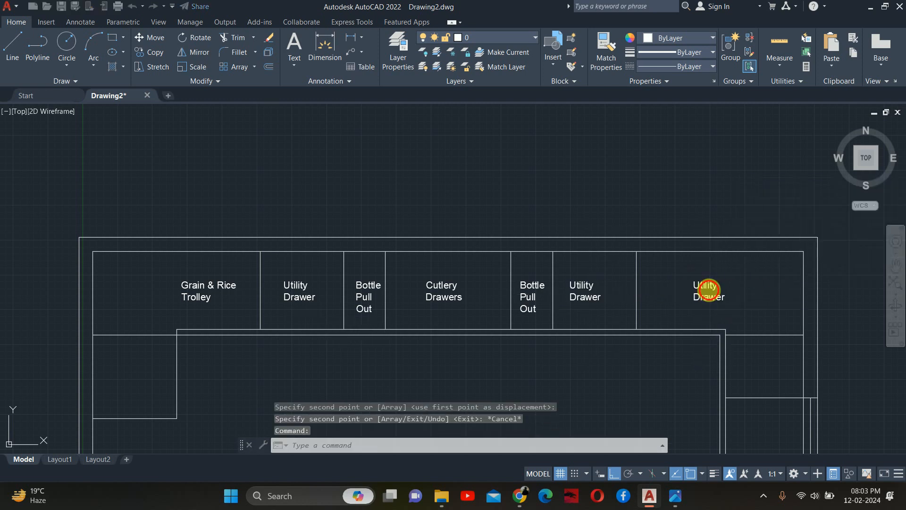
{"action": "type", "text": "Magic Corner"}
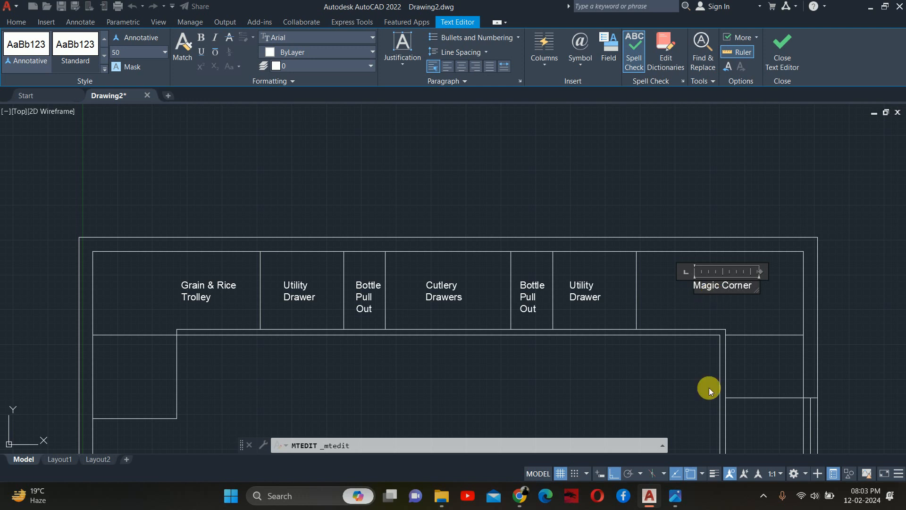
{"action": "key", "text": "Escape"}
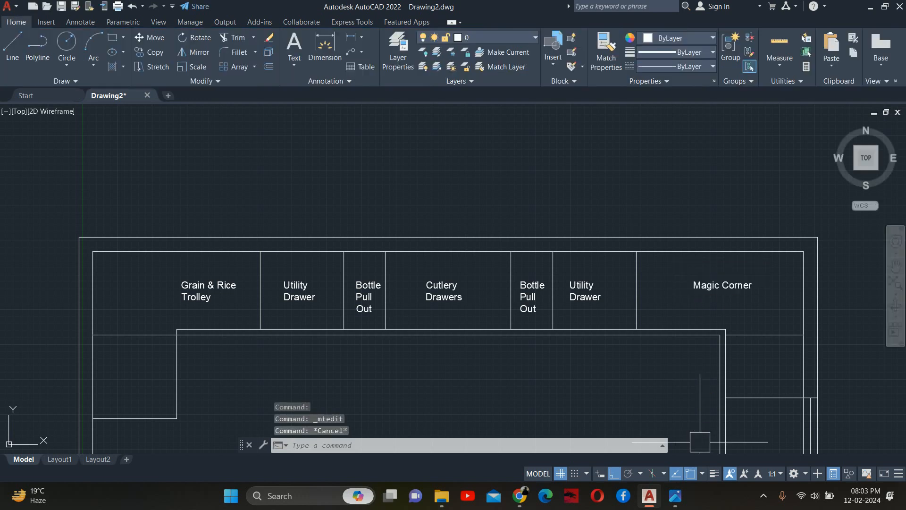
Copy the "Magic Corner" label straight down to the level of the first module on the right-hand counter
{"action": "key", "text": "Escape"}
{"action": "key", "text": "Escape"}
{"action": "middle_click_drag", "start_coordinate": [734, 288], "coordinate": [487, 224]}
{"action": "type", "text": "co"}
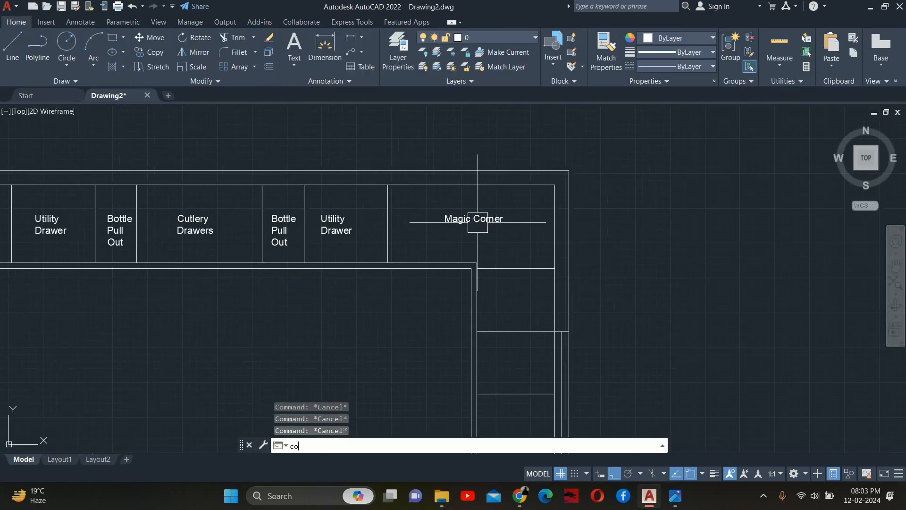
{"action": "key", "text": "Return"}
{"action": "left_click", "coordinate": [474, 200]}
{"action": "left_click", "coordinate": [459, 223]}
{"action": "key", "text": "Return"}
{"action": "left_click", "coordinate": [446, 223]}
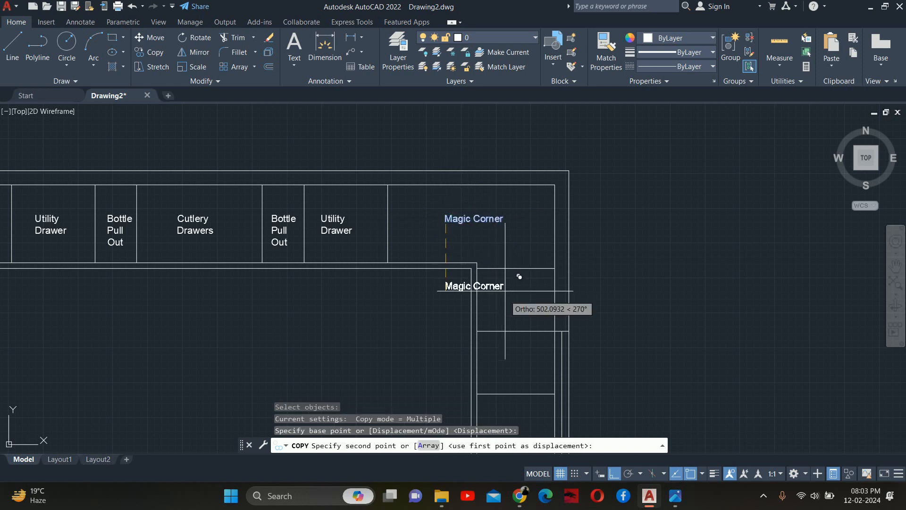
{"action": "left_click", "coordinate": [502, 299]}
{"action": "key", "text": "Escape"}
Move the copied "Magic Corner" label horizontally so it sits inside the module below the upper-right corner
{"action": "type", "text": "m"}
{"action": "key", "text": "Return"}
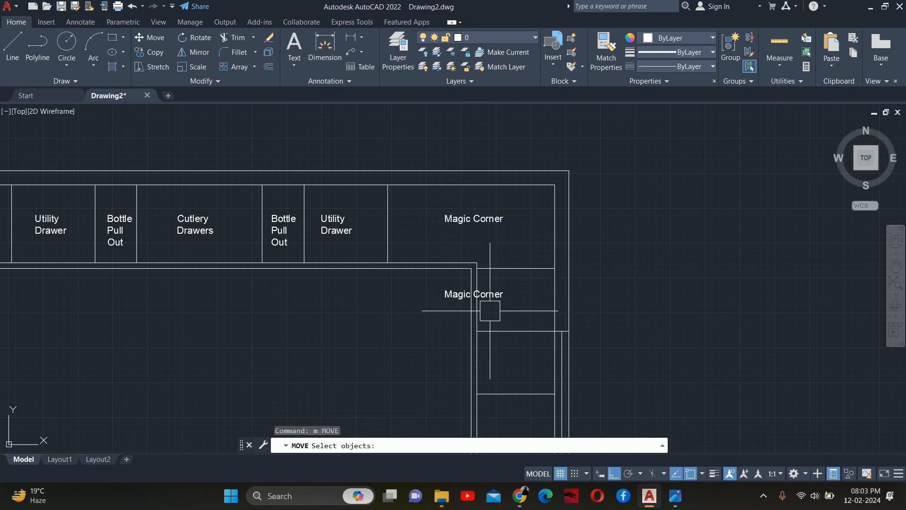
{"action": "left_click", "coordinate": [474, 294]}
{"action": "key", "text": "Return"}
{"action": "left_click", "coordinate": [328, 338]}
{"action": "left_click", "coordinate": [373, 337]}
{"action": "key", "text": "Escape"}
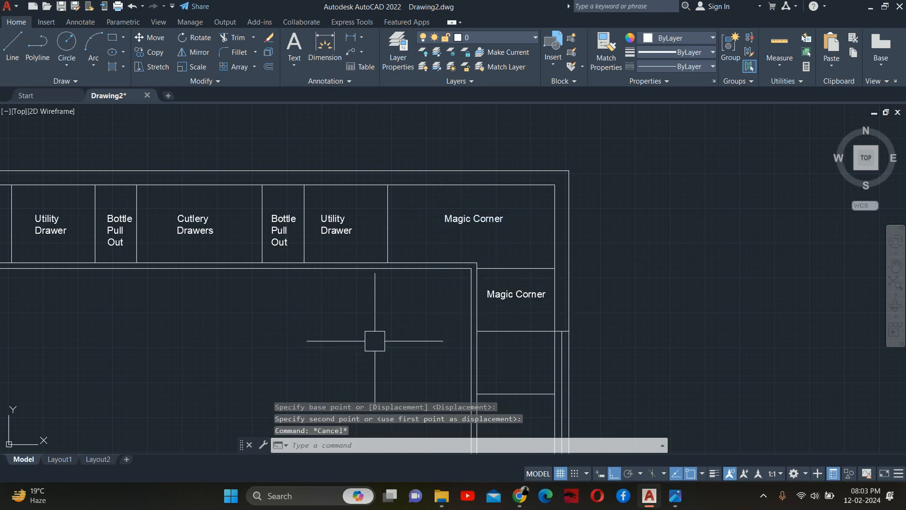
{"action": "key", "text": "Escape"}
Change the copied label's text in the module below the upper-right corner to "Pull out Drawer"
{"action": "scroll", "coordinate": [495, 299], "scroll_direction": "up", "scroll_amount": 4}
{"action": "middle_click_drag", "start_coordinate": [514, 296], "coordinate": [499, 206]}
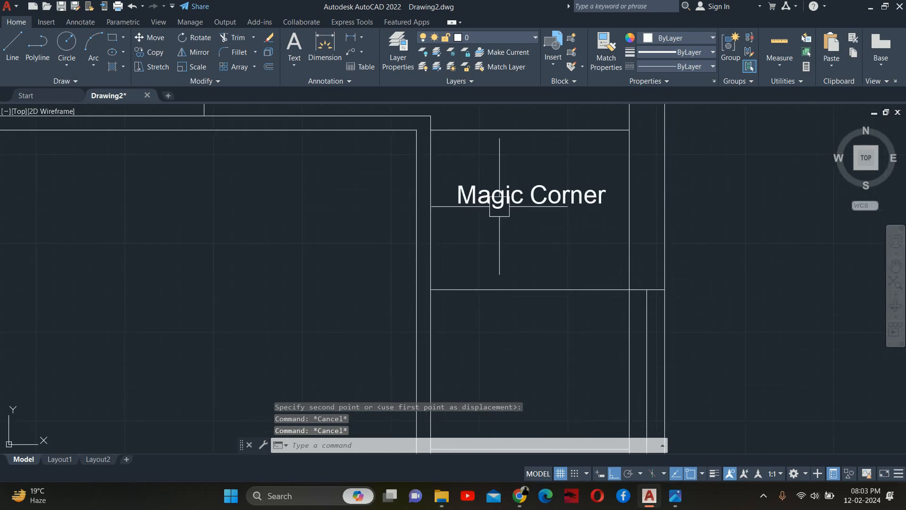
{"action": "left_click", "coordinate": [497, 207]}
{"action": "double_click", "coordinate": [554, 216]}
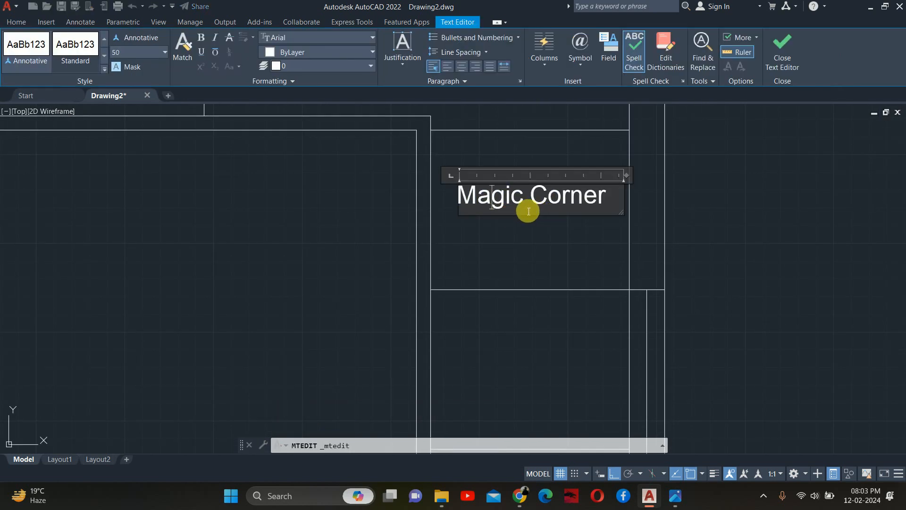
{"action": "key", "text": "ctrl+a"}
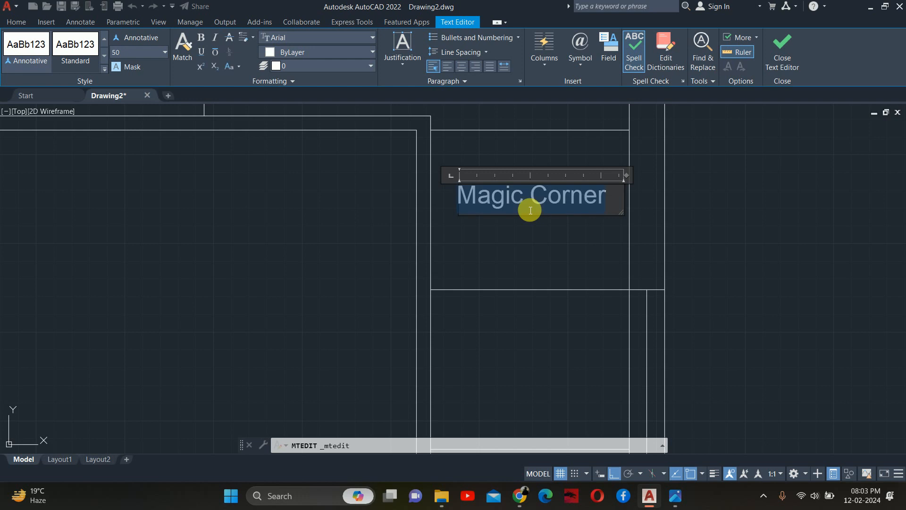
{"action": "type", "text": "U"}
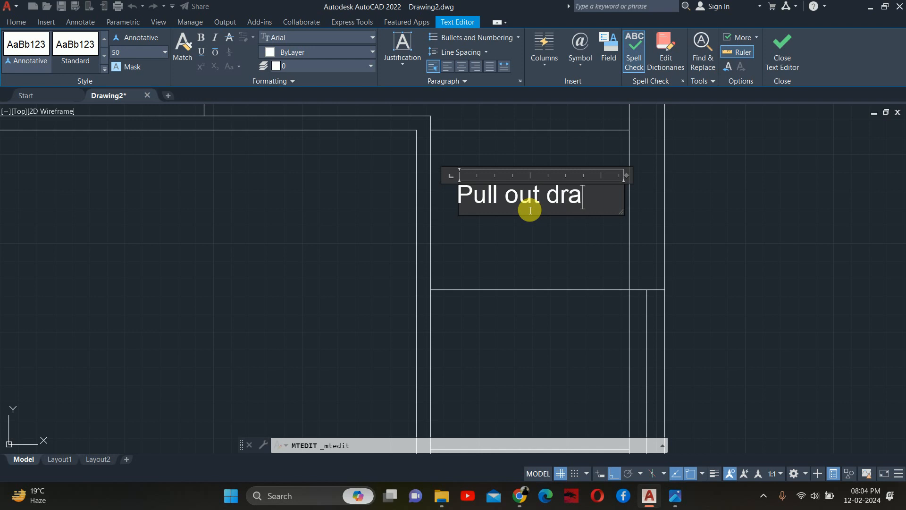
{"action": "type", "text": "ull out drawer"}
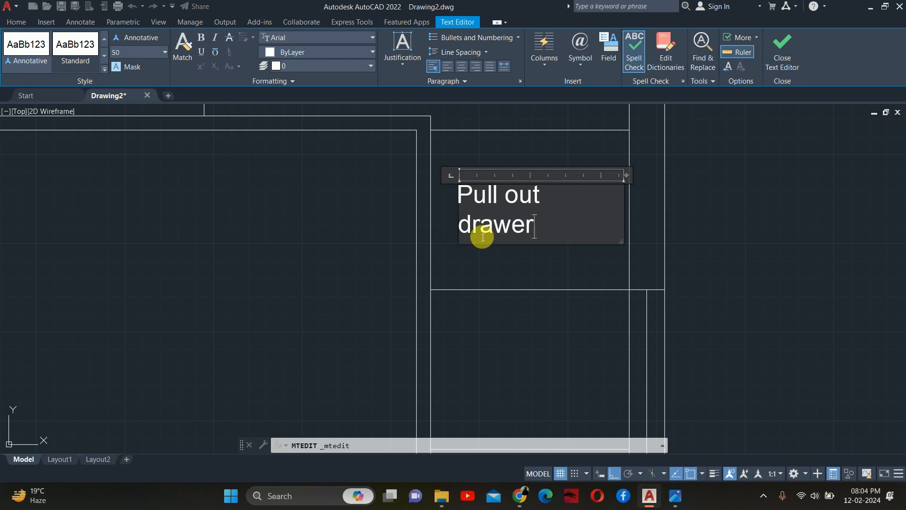
{"action": "left_click_drag", "start_coordinate": [472, 238], "coordinate": [429, 243]}
{"action": "type", "text": "D"}
{"action": "left_click", "coordinate": [422, 241]}
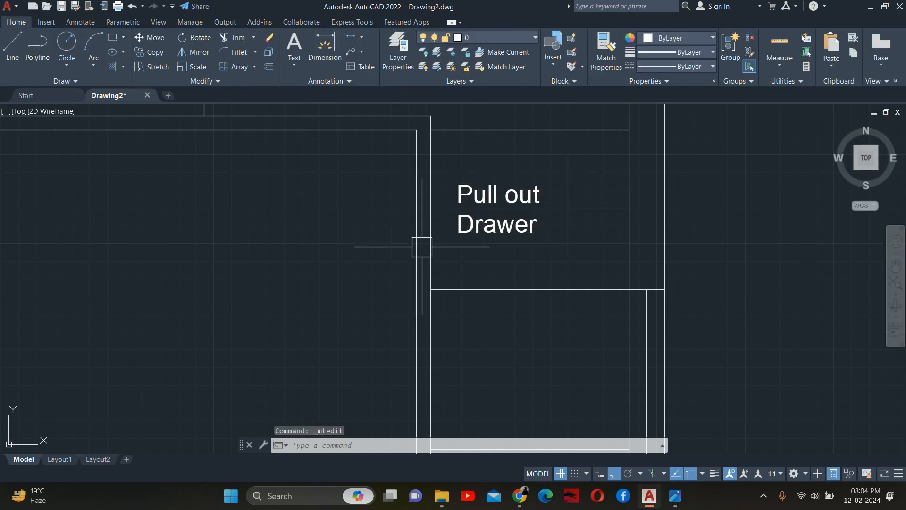
{"action": "key", "text": "Escape"}
{"action": "key", "text": "Escape"}
{"action": "key", "text": "Escape"}
Copy the "Pull out Drawer" label straight down into the lowest module of the right-hand counter
{"action": "scroll", "coordinate": [442, 252], "scroll_direction": "down", "scroll_amount": 2}
{"action": "middle_click_drag", "start_coordinate": [463, 263], "coordinate": [434, 202]}
{"action": "key", "text": "Return"}
{"action": "left_click", "coordinate": [439, 175]}
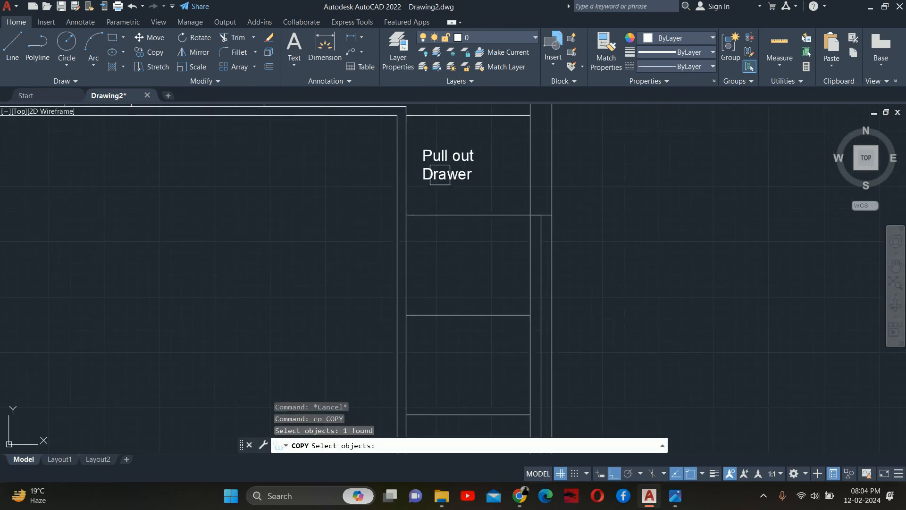
{"action": "key", "text": "Return"}
{"action": "left_click", "coordinate": [289, 202]}
{"action": "middle_click_drag", "start_coordinate": [302, 315], "coordinate": [298, 203]}
{"action": "mouse_move", "coordinate": [299, 332]}
{"action": "middle_mouse_down"}
{"action": "mouse_move", "coordinate": [295, 365]}
{"action": "mouse_move", "coordinate": [286, 224]}
{"action": "middle_mouse_up"}
{"action": "scroll", "coordinate": [286, 224], "scroll_direction": "down", "scroll_amount": 2}
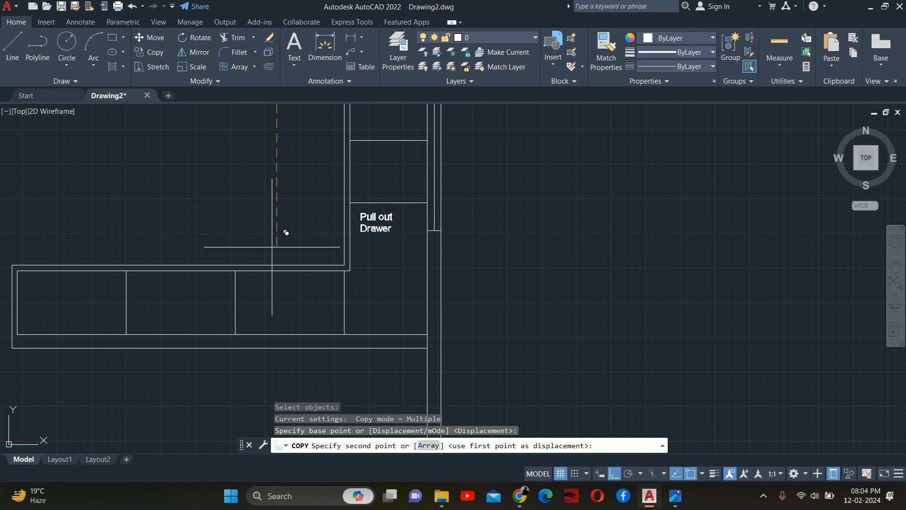
{"action": "scroll", "coordinate": [295, 252], "scroll_direction": "up", "scroll_amount": 3}
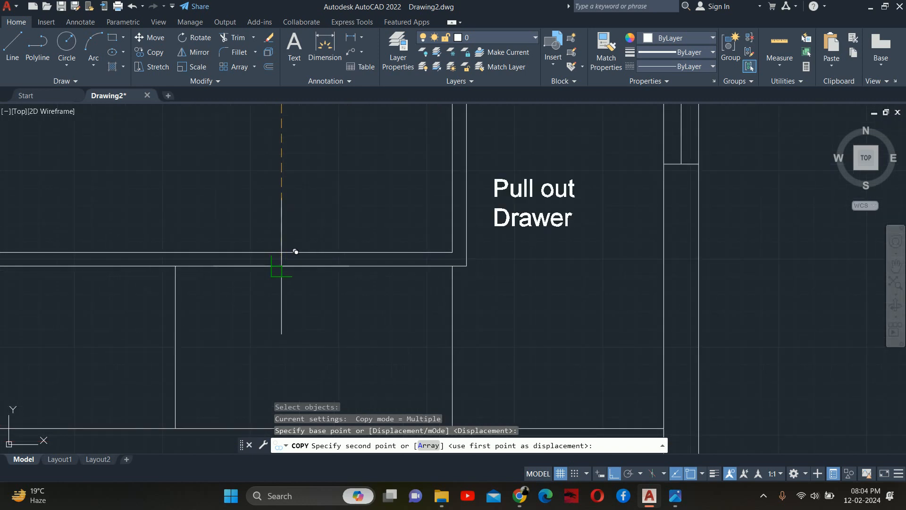
{"action": "left_click", "coordinate": [300, 250]}
{"action": "key", "text": "Escape"}
{"action": "key", "text": "Escape"}
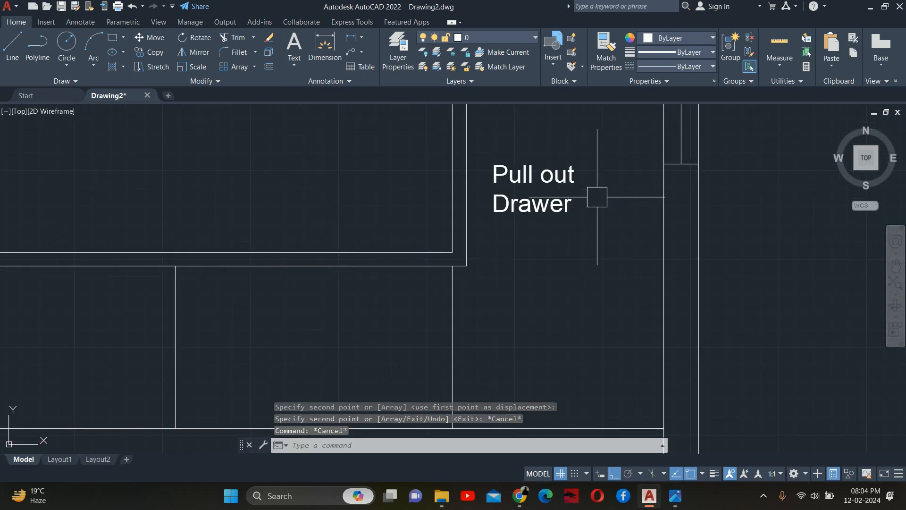
Change the copied label's text in the lowest right-hand module to "Magic Corner"
{"action": "scroll", "coordinate": [622, 205], "scroll_direction": "down", "scroll_amount": 3}
{"action": "middle_click_drag", "start_coordinate": [598, 232], "coordinate": [567, 334]}
{"action": "key", "text": "Escape"}
{"action": "scroll", "coordinate": [556, 334], "scroll_direction": "up", "scroll_amount": 6}
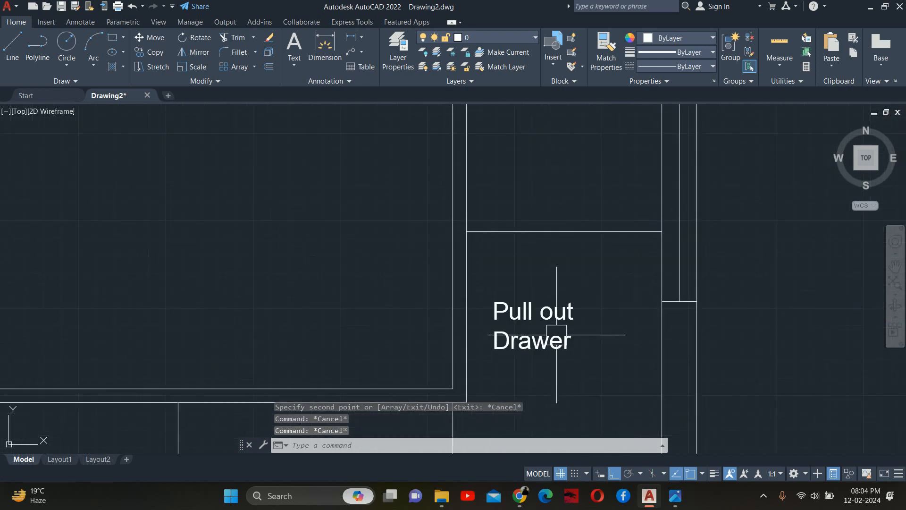
{"action": "double_click", "coordinate": [546, 348]}
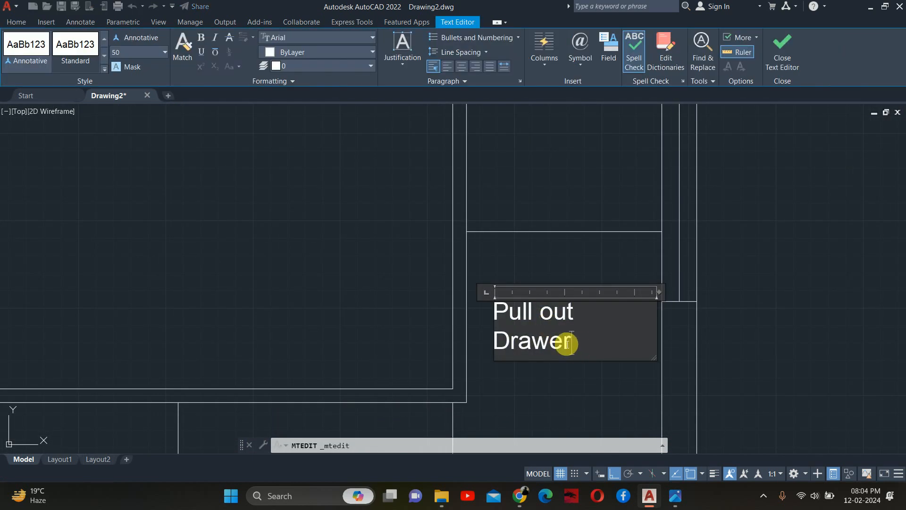
{"action": "key", "text": "ctrl+a"}
{"action": "type", "text": "ma"}
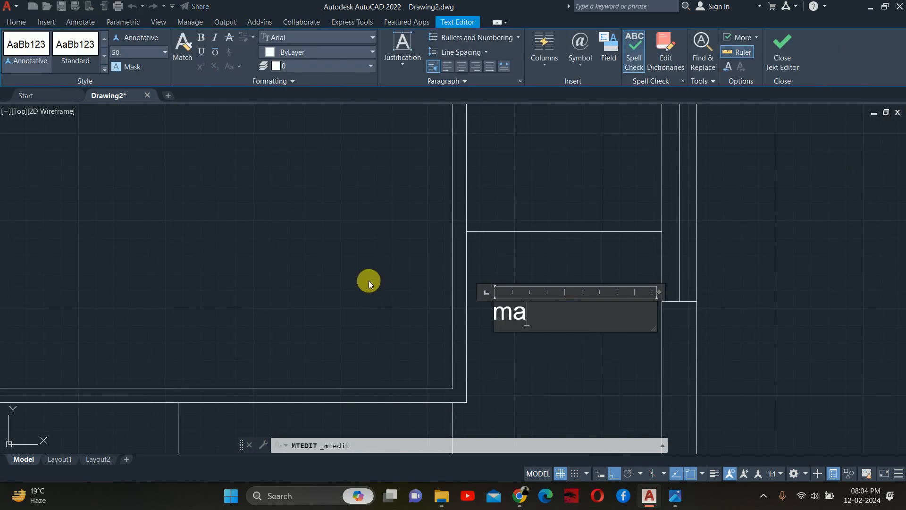
{"action": "type", "text": "gic Corner"}
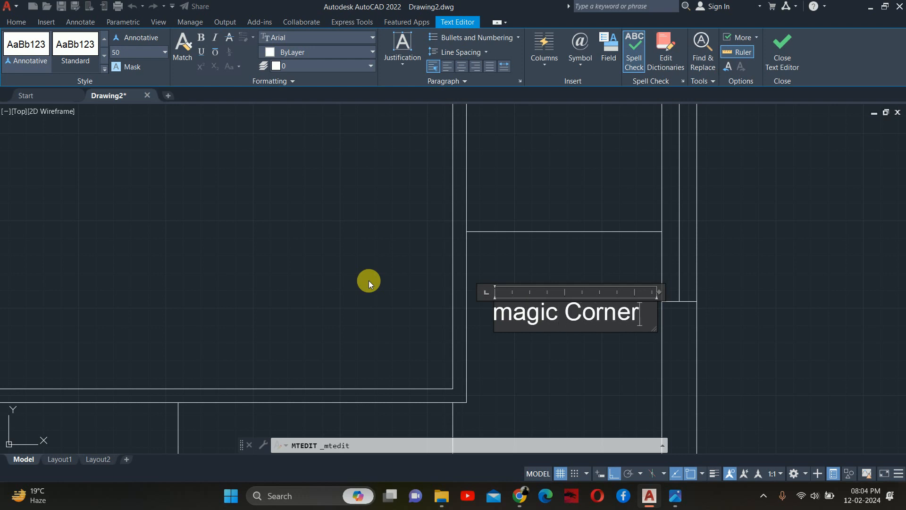
{"action": "key", "text": "BackSpace"}
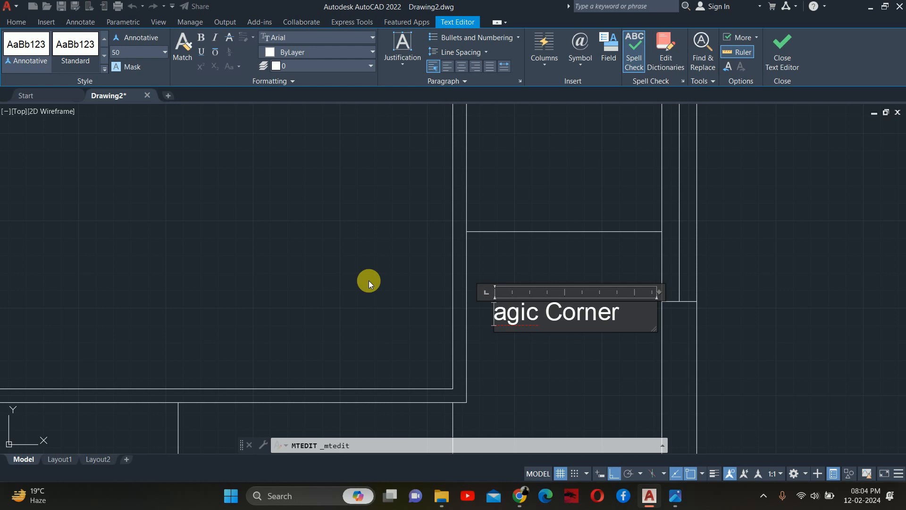
{"action": "type", "text": "M"}
{"action": "key", "text": "Escape"}
{"action": "key", "text": "Escape"}
Delete the divider line between the two empty modules of the right-hand counter to merge them into one
{"action": "scroll", "coordinate": [313, 249], "scroll_direction": "down", "scroll_amount": 5}
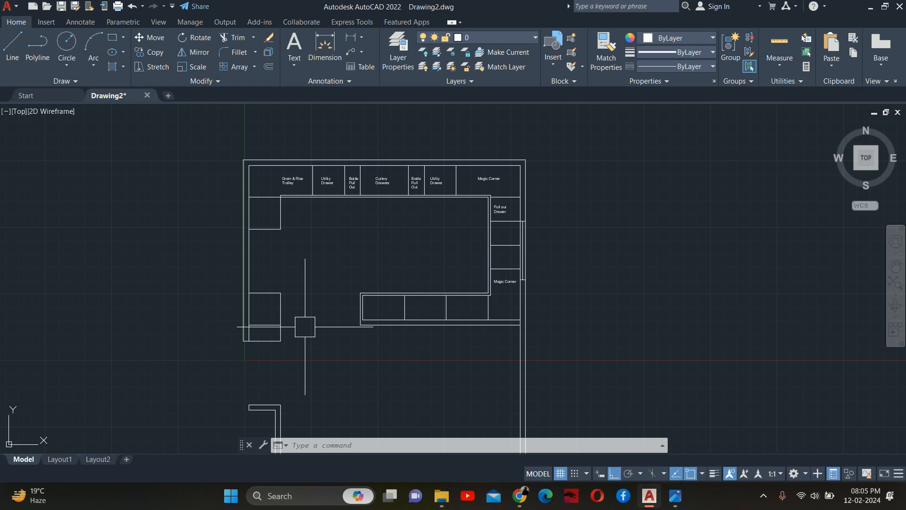
{"action": "scroll", "coordinate": [312, 175], "scroll_direction": "up", "scroll_amount": 5}
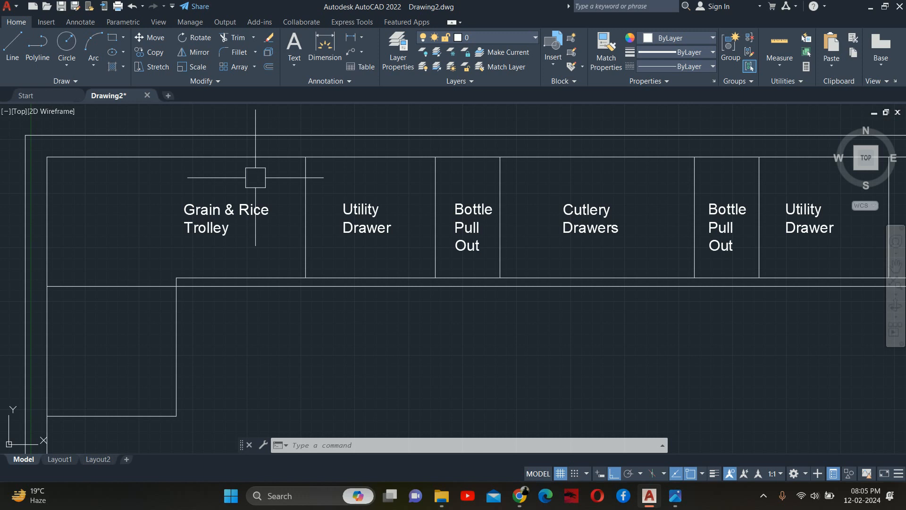
{"action": "scroll", "coordinate": [255, 177], "scroll_direction": "down", "scroll_amount": 5}
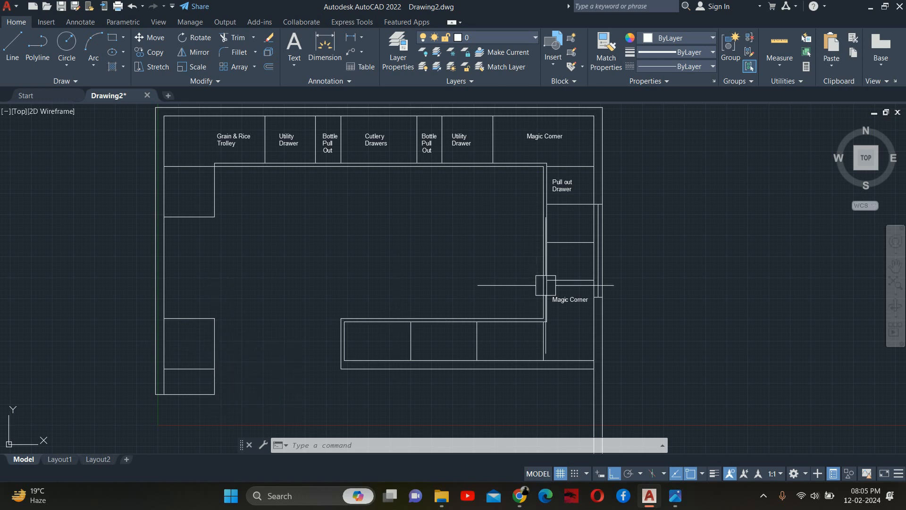
{"action": "key", "text": "Escape"}
{"action": "key", "text": "Escape"}
{"action": "key", "text": "Escape"}
{"action": "scroll", "coordinate": [583, 231], "scroll_direction": "up", "scroll_amount": 2}
{"action": "left_click", "coordinate": [582, 231]}
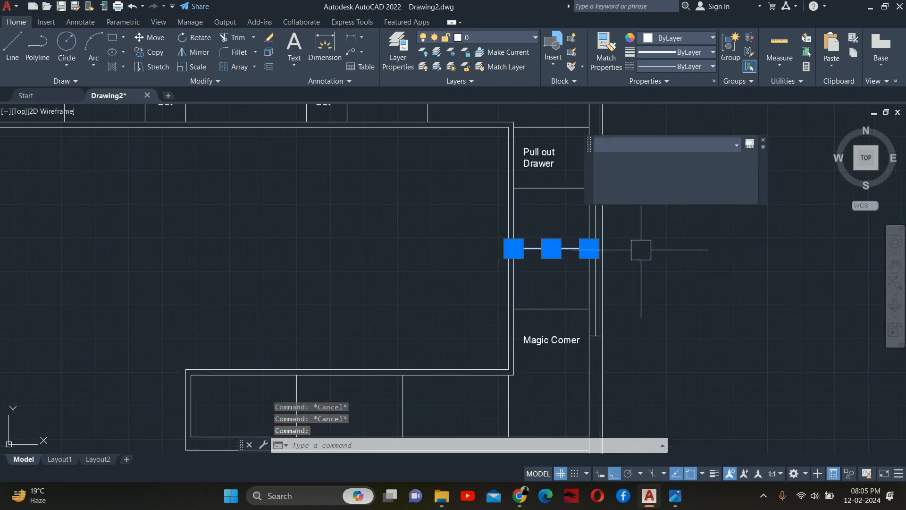
{"action": "key", "text": "Delete"}
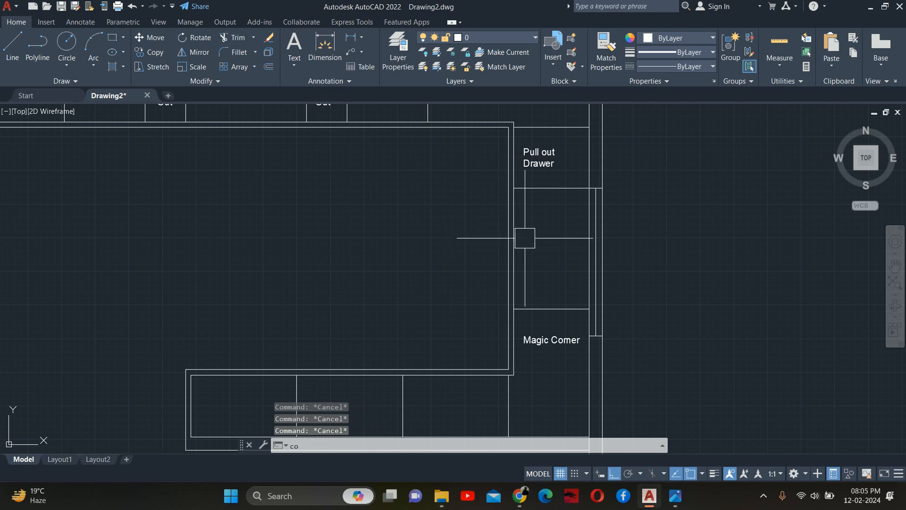
Copy the "Pull out Drawer" label straight down into the merged empty module on the right-hand counter
{"action": "type", "text": "co"}
{"action": "key", "text": "Return"}
{"action": "left_click", "coordinate": [537, 152]}
{"action": "key", "text": "Return"}
{"action": "left_click", "coordinate": [455, 194]}
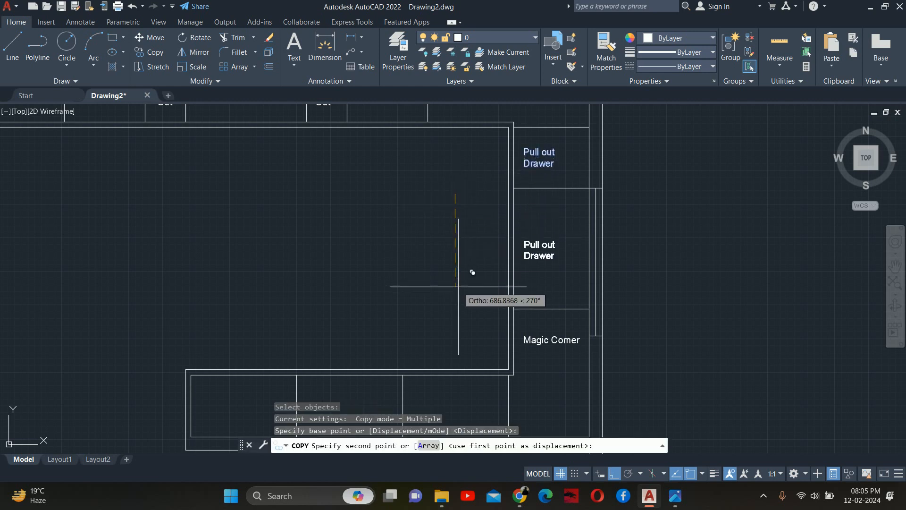
{"action": "left_click", "coordinate": [465, 286]}
{"action": "key", "text": "Escape"}
{"action": "key", "text": "Escape"}
Change the copied label's text in the merged right-hand module to "Dust Bin"
{"action": "double_click", "coordinate": [547, 254]}
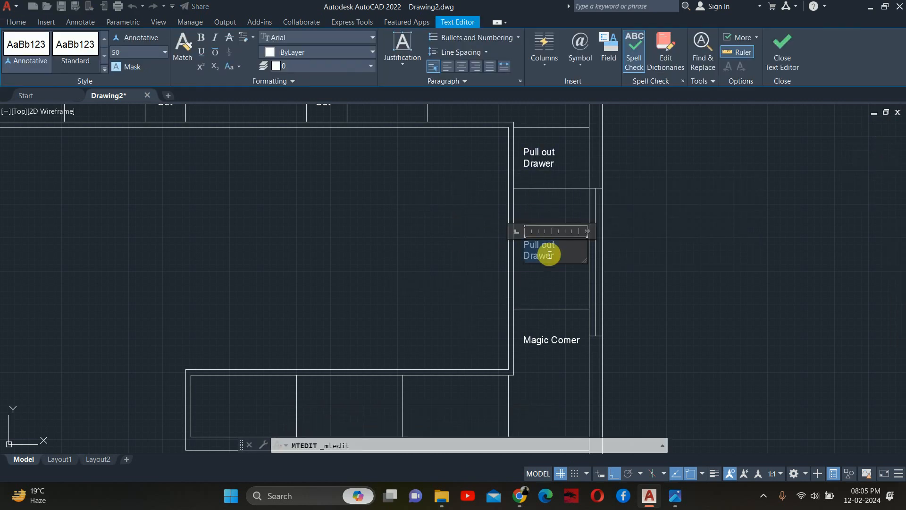
{"action": "type", "text": "Du"}
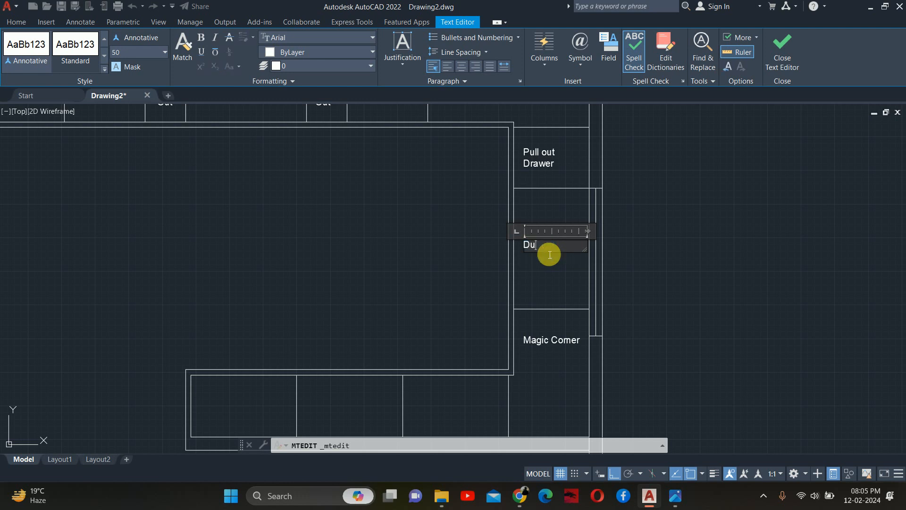
{"action": "type", "text": "st Bin"}
{"action": "left_click", "coordinate": [350, 289]}
{"action": "key", "text": "Escape"}
{"action": "key", "text": "Escape"}
{"action": "key", "text": "Escape"}
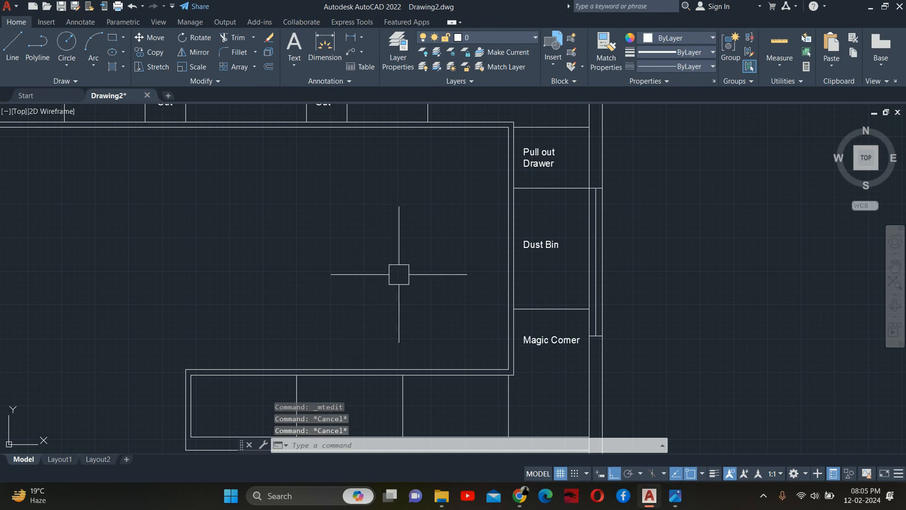
{"action": "scroll", "coordinate": [478, 254], "scroll_direction": "down", "scroll_amount": 5}
{"action": "scroll", "coordinate": [441, 222], "scroll_direction": "up", "scroll_amount": 2}
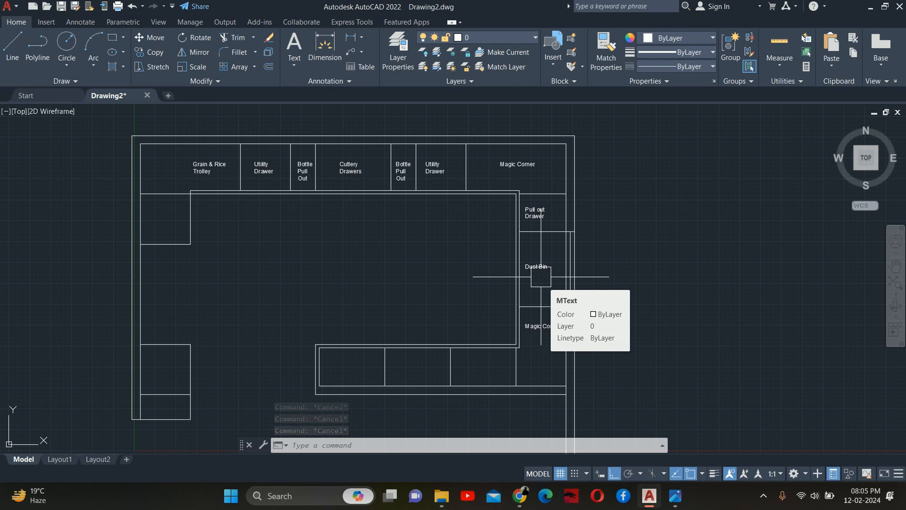
{"action": "scroll", "coordinate": [485, 267], "scroll_direction": "down", "scroll_amount": 2}
{"action": "scroll", "coordinate": [484, 267], "scroll_direction": "down", "scroll_amount": 2}
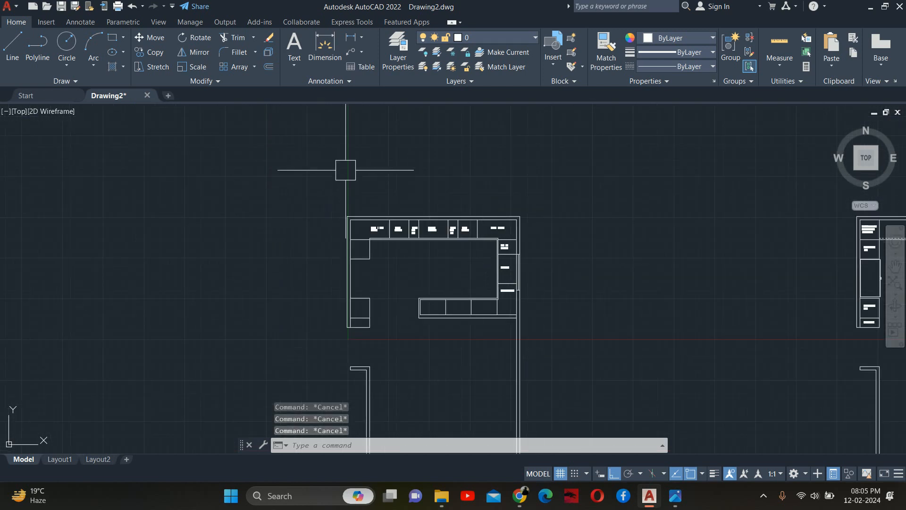
{"action": "scroll", "coordinate": [478, 277], "scroll_direction": "up", "scroll_amount": 2}
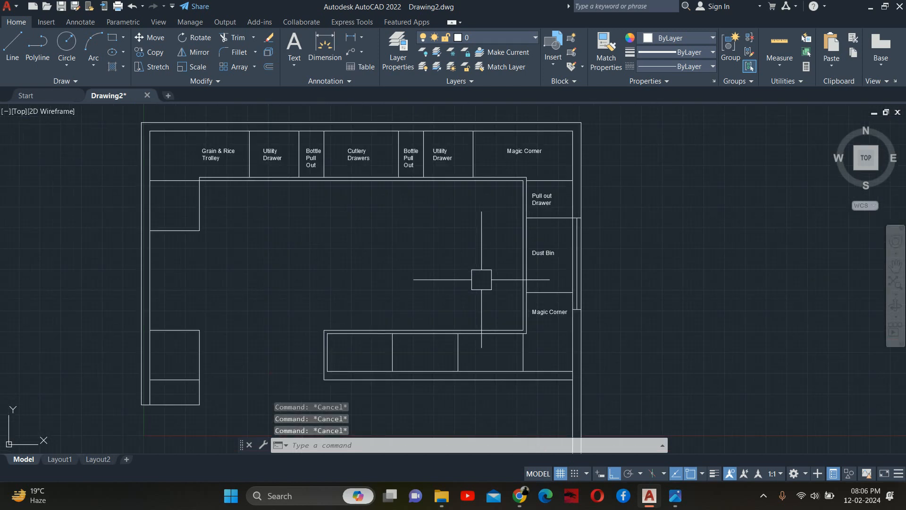
{"action": "type", "text": "co"}
{"action": "key", "text": "Return"}
{"action": "scroll", "coordinate": [506, 290], "scroll_direction": "up", "scroll_amount": 3}
{"action": "left_click", "coordinate": [544, 311]}
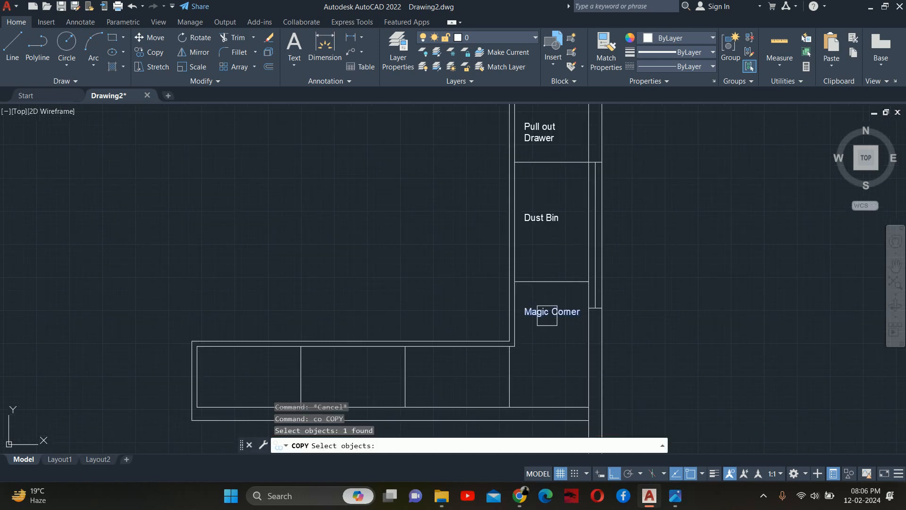
{"action": "key", "text": "Return"}
{"action": "left_click", "coordinate": [544, 312]}
{"action": "middle_click_drag", "start_coordinate": [547, 400], "coordinate": [547, 324]}
{"action": "key", "text": "Escape"}
{"action": "scroll", "coordinate": [543, 316], "scroll_direction": "down", "scroll_amount": 4}
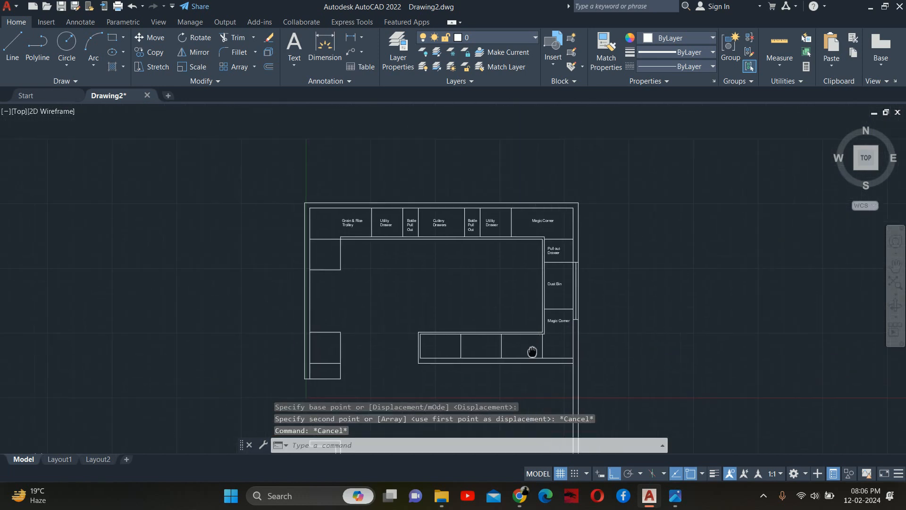
Copy the "Magic Corner" label of the right-hand counter straight down into the corner where it meets the lower counter
{"action": "key", "text": "Return"}
{"action": "scroll", "coordinate": [498, 265], "scroll_direction": "up", "scroll_amount": 2}
{"action": "scroll", "coordinate": [549, 332], "scroll_direction": "down", "scroll_amount": 2}
{"action": "middle_click_drag", "start_coordinate": [565, 387], "coordinate": [537, 236]}
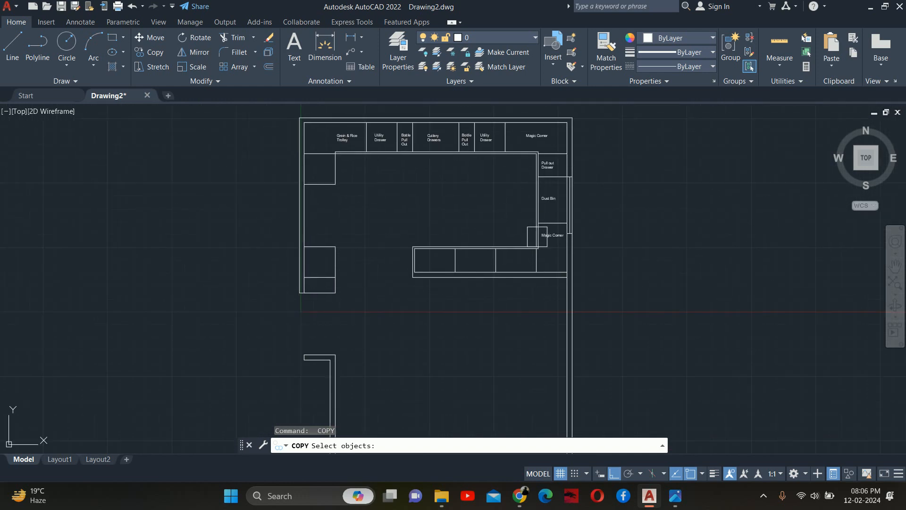
{"action": "scroll", "coordinate": [540, 237], "scroll_direction": "up", "scroll_amount": 3}
{"action": "left_click", "coordinate": [557, 230]}
{"action": "key", "text": "Return"}
{"action": "left_click", "coordinate": [552, 256]}
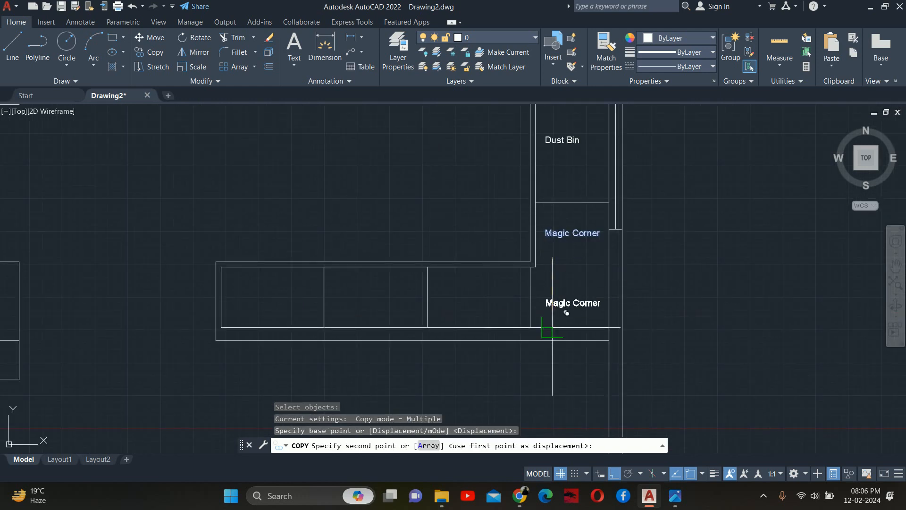
{"action": "left_click", "coordinate": [552, 327]}
{"action": "key", "text": "Escape"}
Move the copied "Magic Corner" label horizontally left into the lower counter's rightmost empty module
{"action": "type", "text": "m"}
{"action": "key", "text": "Return"}
{"action": "left_click", "coordinate": [580, 304]}
{"action": "key", "text": "Return"}
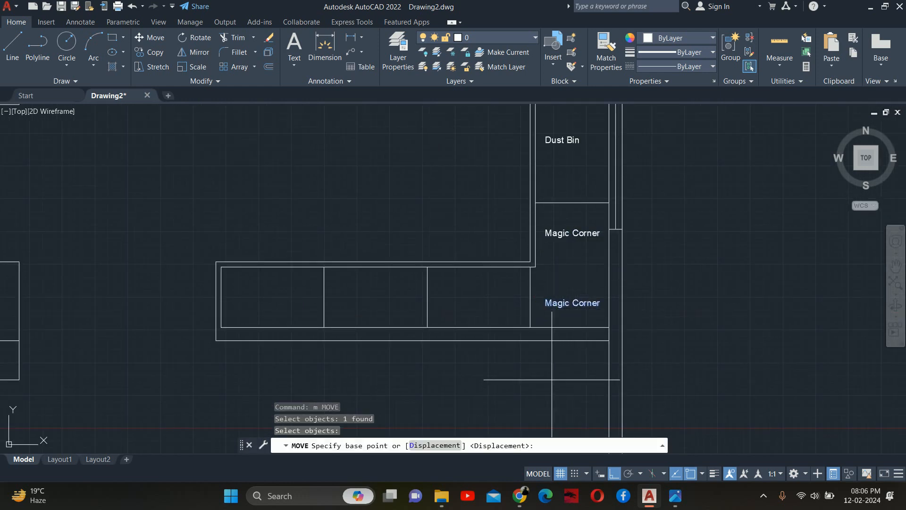
{"action": "left_click", "coordinate": [552, 380]}
{"action": "left_click", "coordinate": [462, 379]}
{"action": "key", "text": "Escape"}
{"action": "key", "text": "Escape"}
{"action": "key", "text": "Escape"}
{"action": "middle_click_drag", "start_coordinate": [463, 327], "coordinate": [481, 286]}
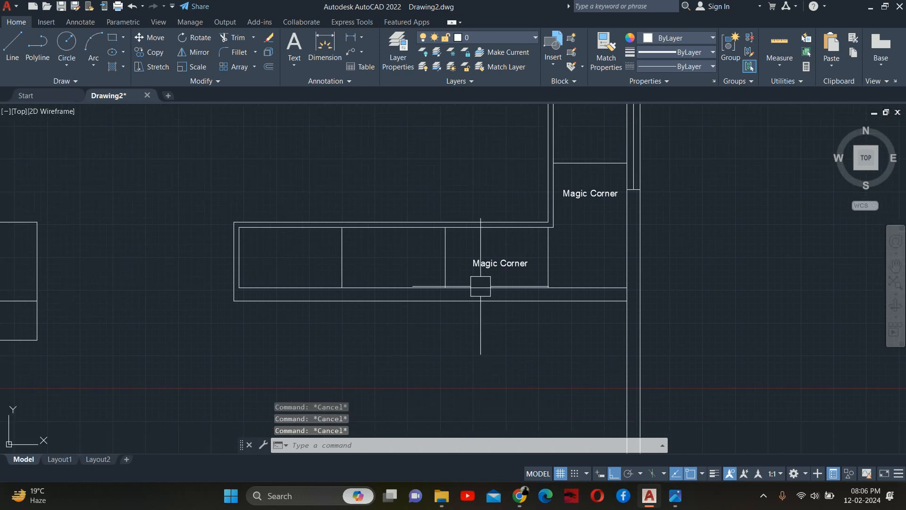
Change the moved label's text in the lower counter's rightmost module to "Open Shelve"
{"action": "double_click", "coordinate": [491, 263]}
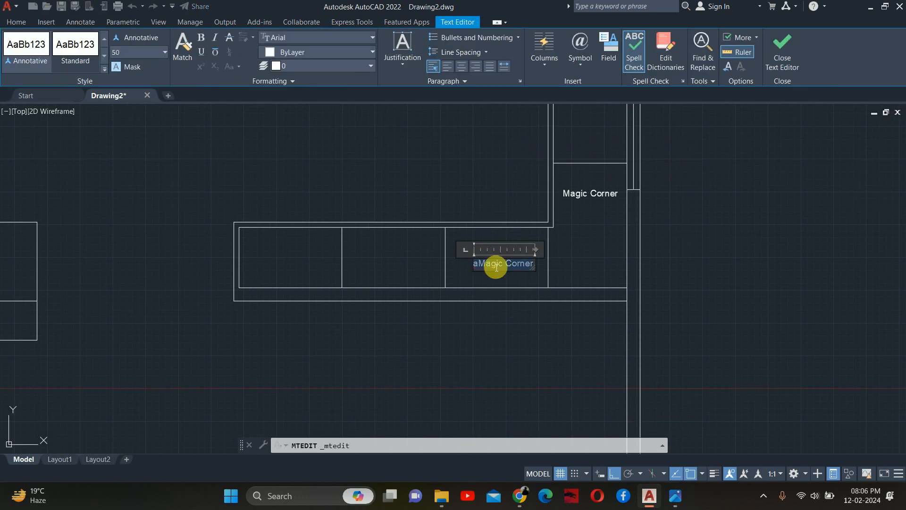
{"action": "type", "text": "Open s"}
{"action": "key", "text": "BackSpace"}
{"action": "type", "text": "Shelve"}
{"action": "key", "text": "Escape"}
{"action": "key", "text": "Escape"}
{"action": "key", "text": "Escape"}
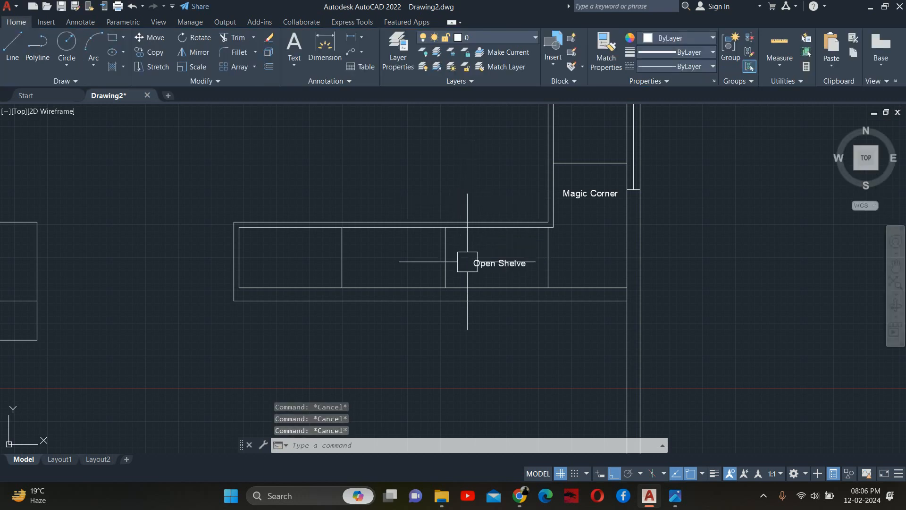
Copy the "Open Shelve" label horizontally into the middle and leftmost modules of the lower counter
{"action": "type", "text": "co"}
{"action": "key", "text": "Return"}
{"action": "left_click", "coordinate": [484, 263]}
{"action": "key", "text": "Return"}
{"action": "left_click", "coordinate": [487, 376]}
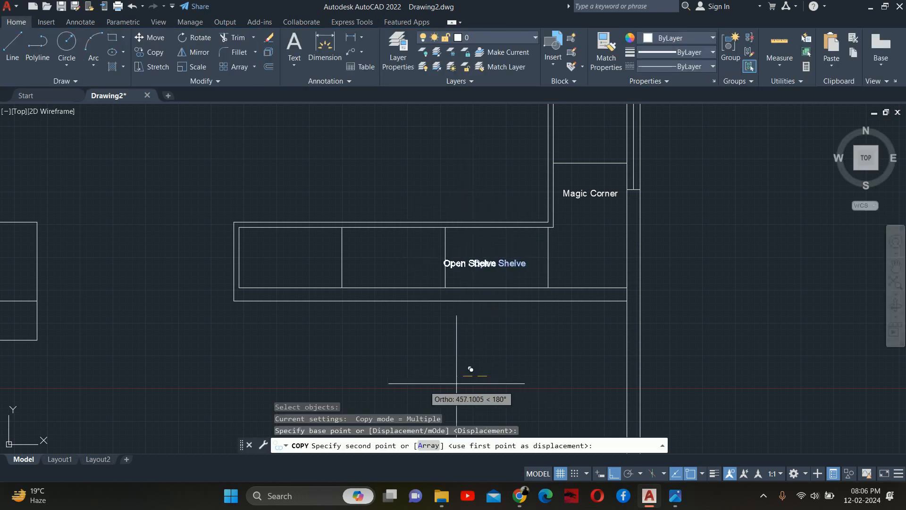
{"action": "left_click", "coordinate": [391, 366]}
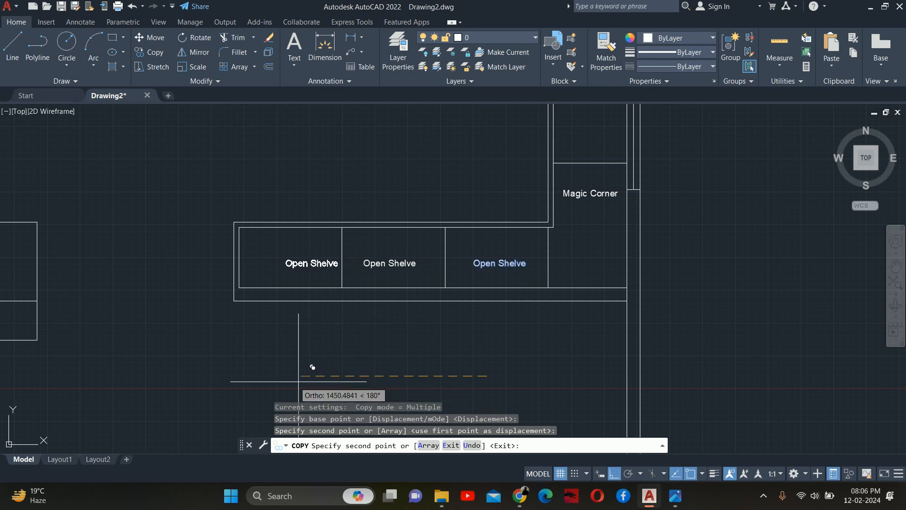
{"action": "left_click", "coordinate": [289, 368]}
{"action": "key", "text": "Escape"}
{"action": "key", "text": "Escape"}
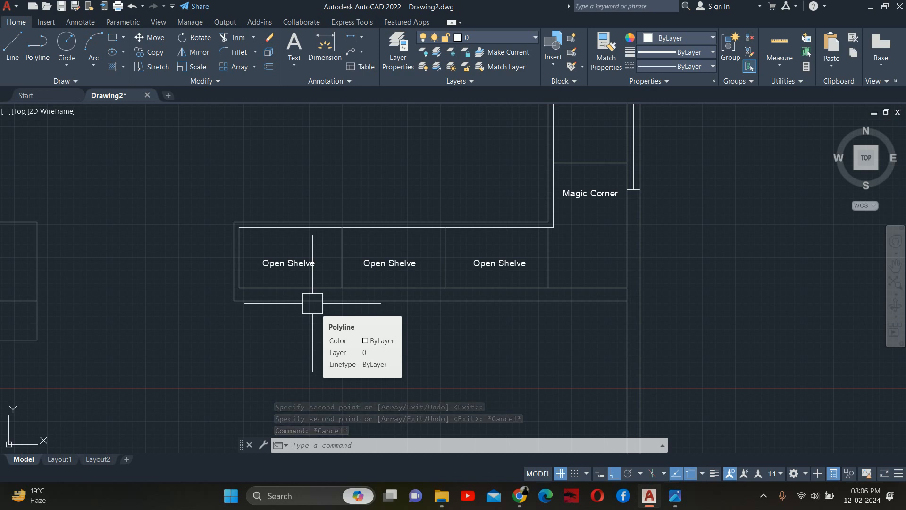
Review the labelled cabinet modules and the neighbouring plan with the hob and sink
{"action": "scroll", "coordinate": [329, 252], "scroll_direction": "down", "scroll_amount": 2}
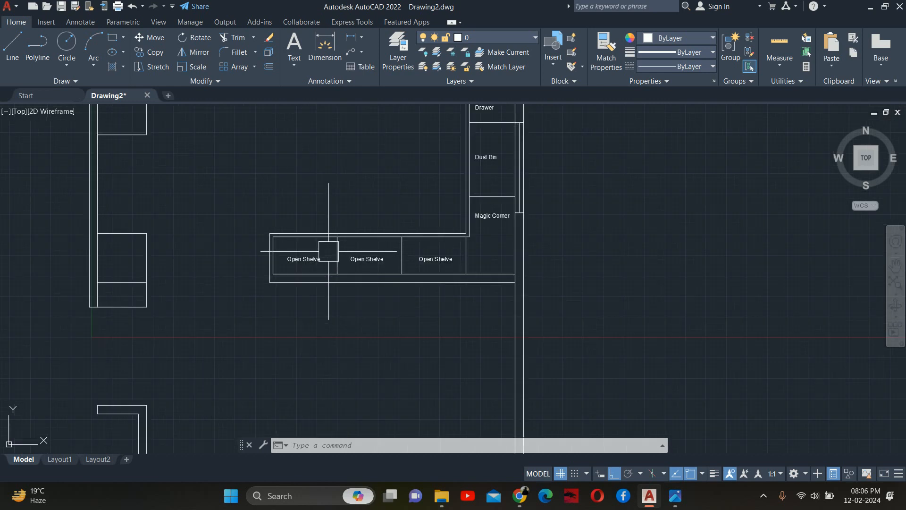
{"action": "middle_click_drag", "start_coordinate": [329, 251], "coordinate": [348, 238]}
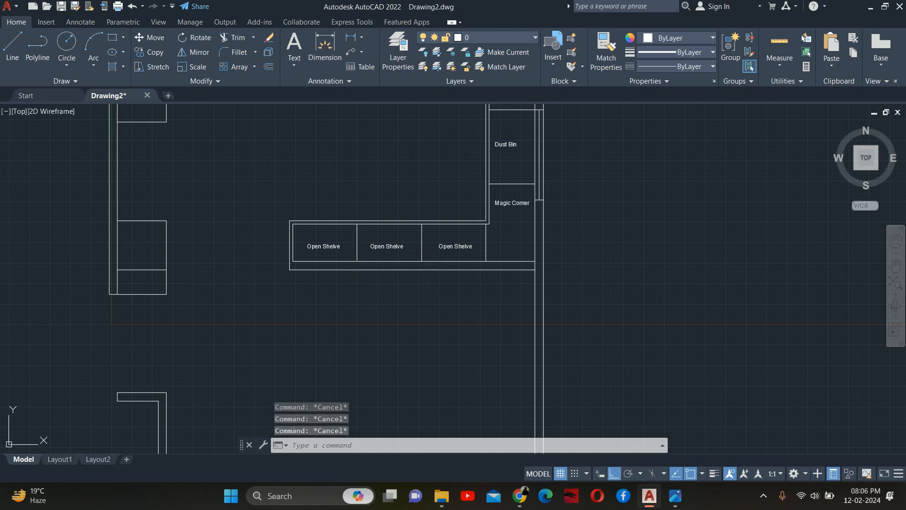
{"action": "scroll", "coordinate": [486, 252], "scroll_direction": "down", "scroll_amount": 4}
{"action": "mouse_move", "coordinate": [482, 242]}
{"action": "middle_mouse_down"}
{"action": "mouse_move", "coordinate": [488, 250]}
{"action": "mouse_move", "coordinate": [340, 257]}
{"action": "middle_mouse_up"}
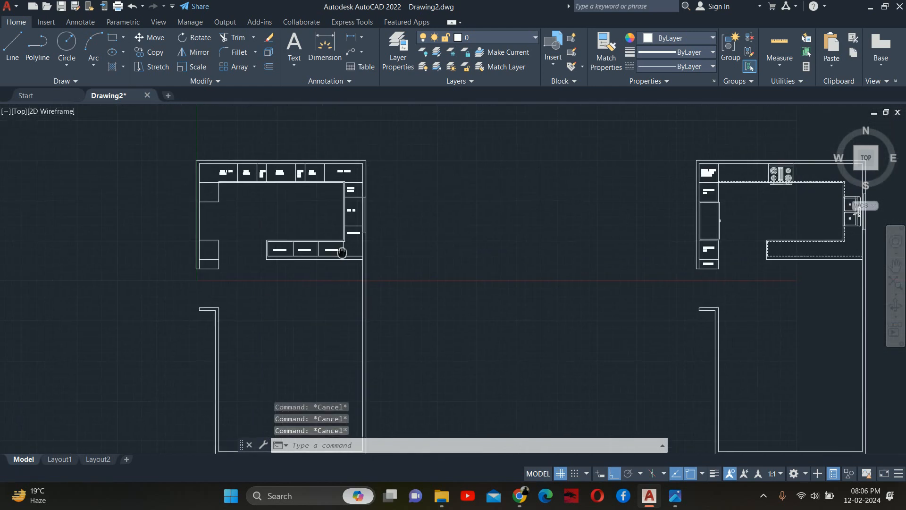
{"action": "scroll", "coordinate": [304, 242], "scroll_direction": "up", "scroll_amount": 2}
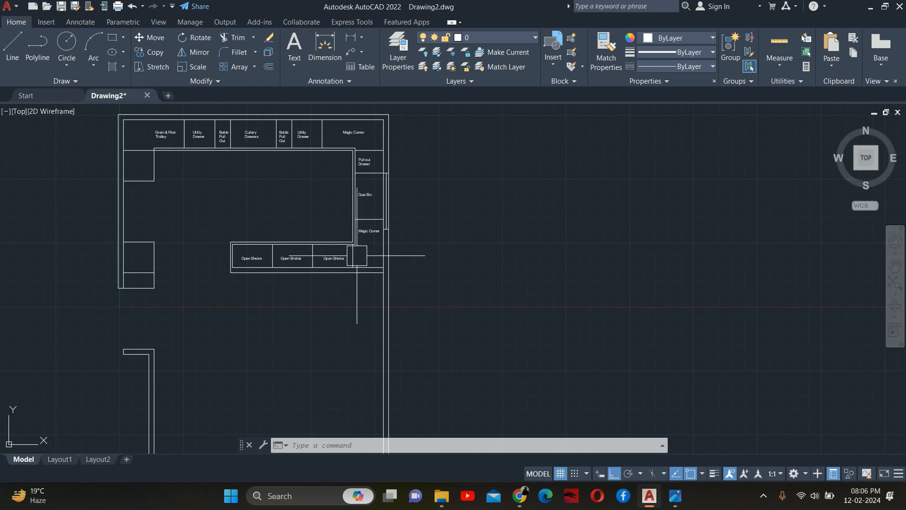
{"action": "middle_click_drag", "start_coordinate": [357, 253], "coordinate": [411, 277]}
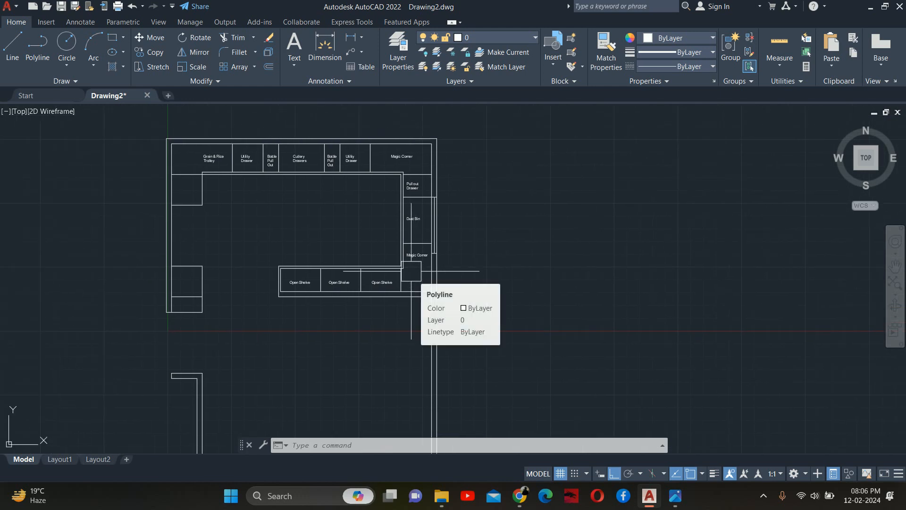
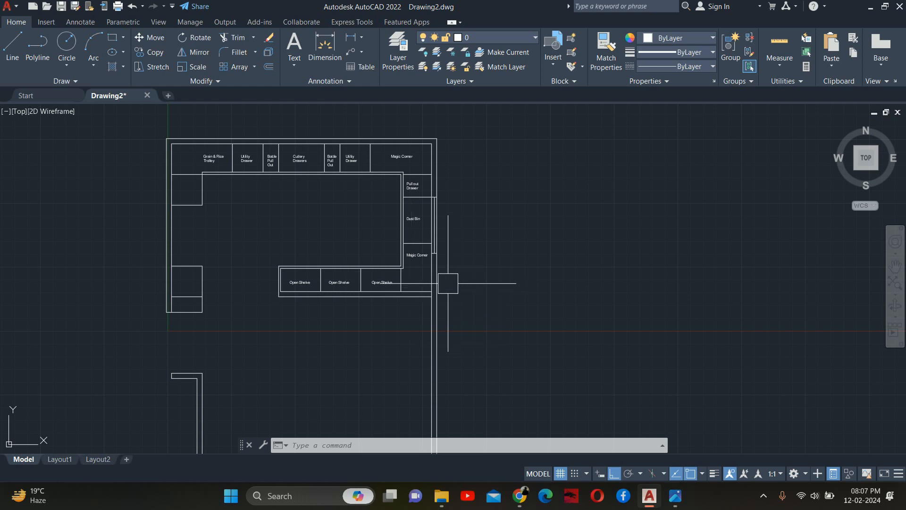
{"action": "key", "text": "Escape"}
{"action": "key", "text": "Escape"}
{"action": "key", "text": "Escape"}
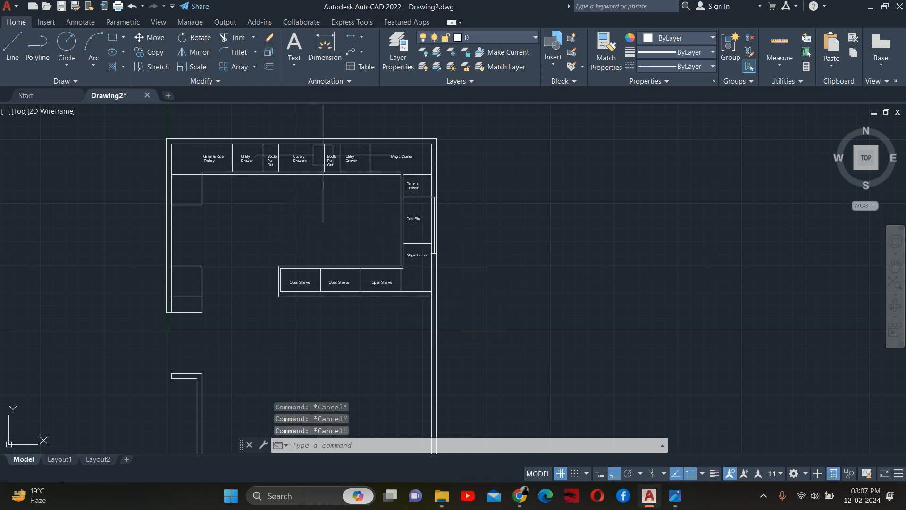
Copy the leftmost "Open Shelve" label straight across into the square lower module against the left wall
{"action": "middle_click_drag", "start_coordinate": [314, 236], "coordinate": [397, 273]}
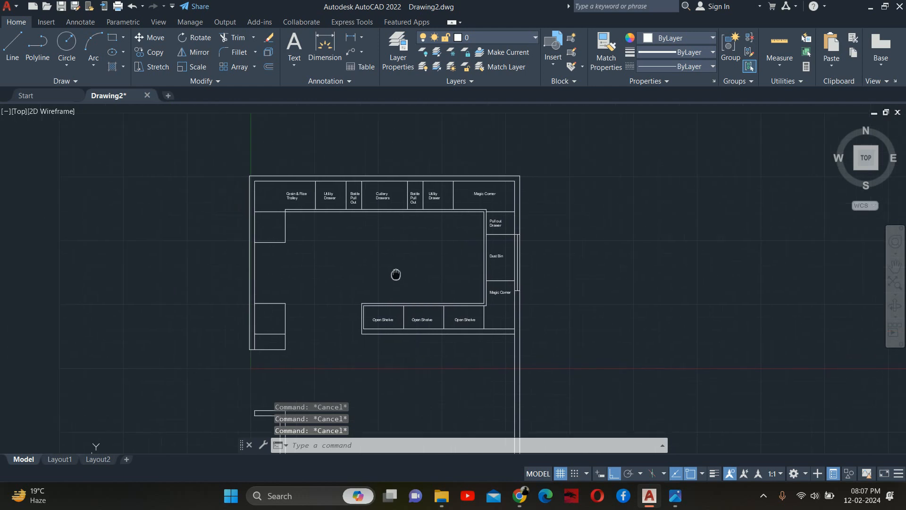
{"action": "type", "text": "co"}
{"action": "key", "text": "Return"}
{"action": "scroll", "coordinate": [352, 309], "scroll_direction": "up", "scroll_amount": 4}
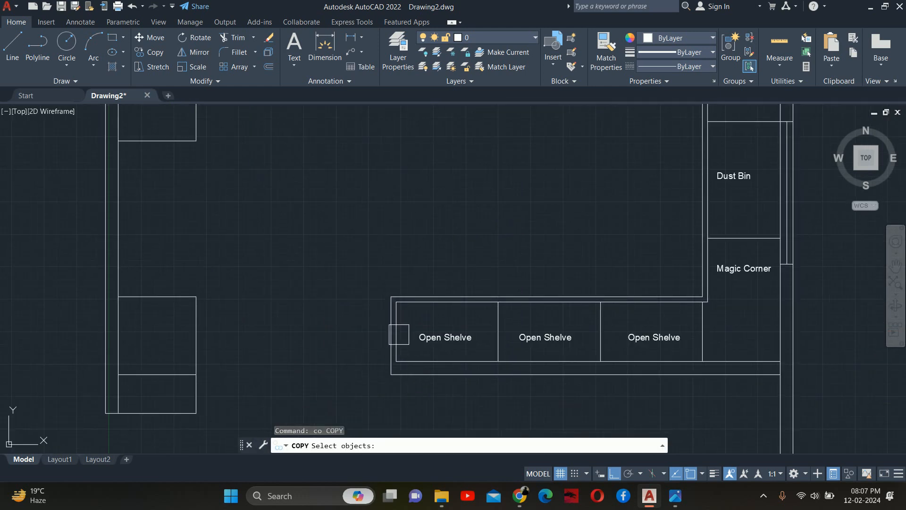
{"action": "left_click", "coordinate": [420, 339]}
{"action": "key", "text": "Return"}
{"action": "left_click", "coordinate": [409, 323]}
{"action": "scroll", "coordinate": [166, 343], "scroll_direction": "up", "scroll_amount": 4}
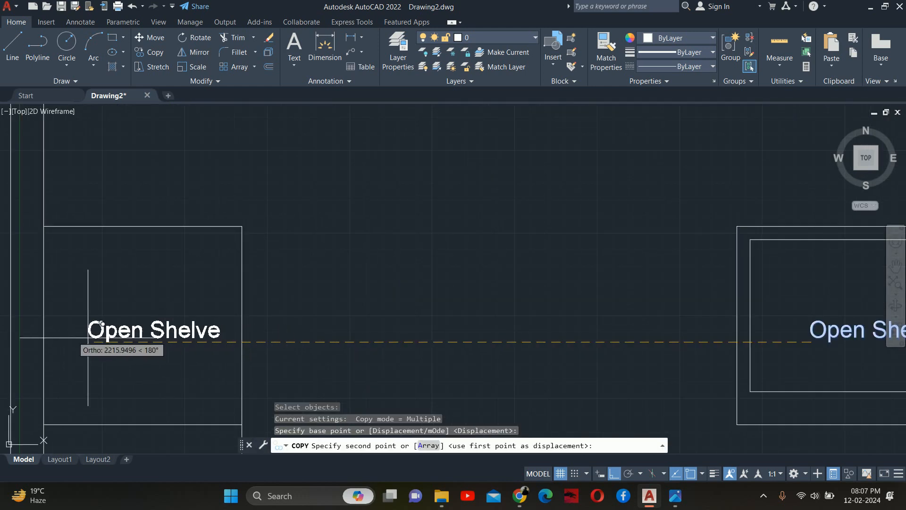
{"action": "left_click", "coordinate": [72, 343]}
{"action": "key", "text": "Escape"}
Change the copied label's text in the lower module of the left wall to "Grain Basket"
{"action": "left_click", "coordinate": [87, 334]}
{"action": "double_click", "coordinate": [110, 336]}
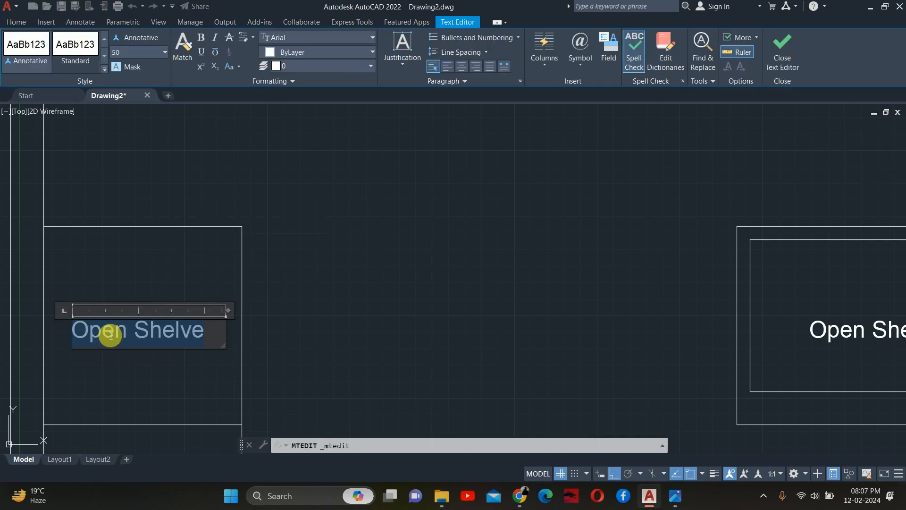
{"action": "type", "text": "Grain B"}
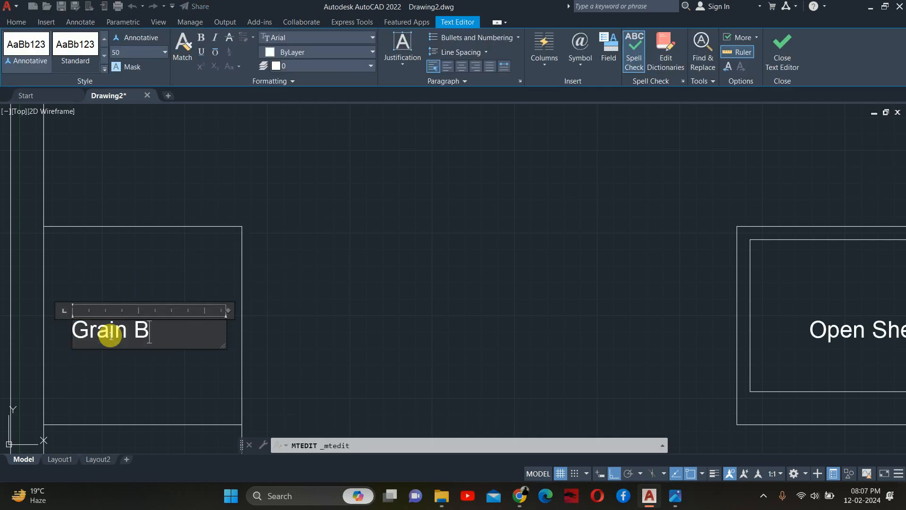
{"action": "type", "text": "asket"}
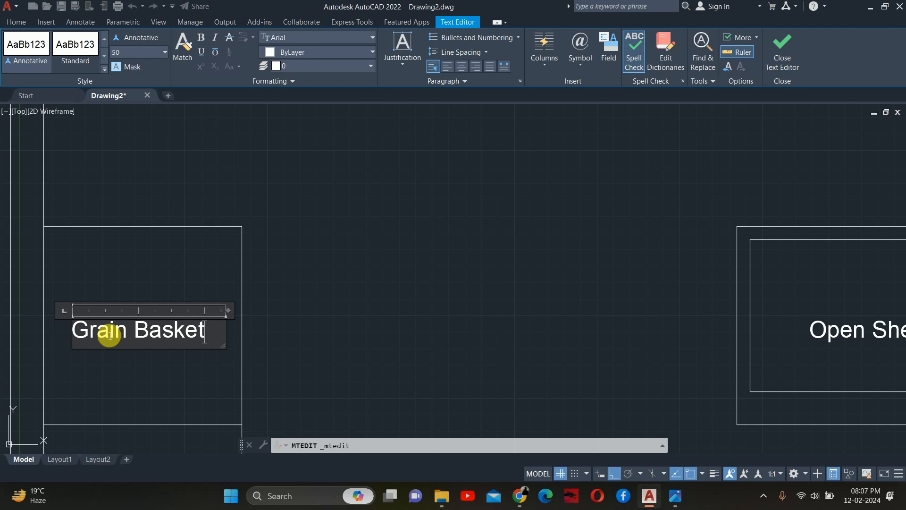
{"action": "key", "text": "Escape"}
{"action": "key", "text": "Escape"}
{"action": "key", "text": "Escape"}
Copy the "Grain Basket" label straight up into the empty upper module of the left wall
{"action": "scroll", "coordinate": [445, 324], "scroll_direction": "down", "scroll_amount": 6}
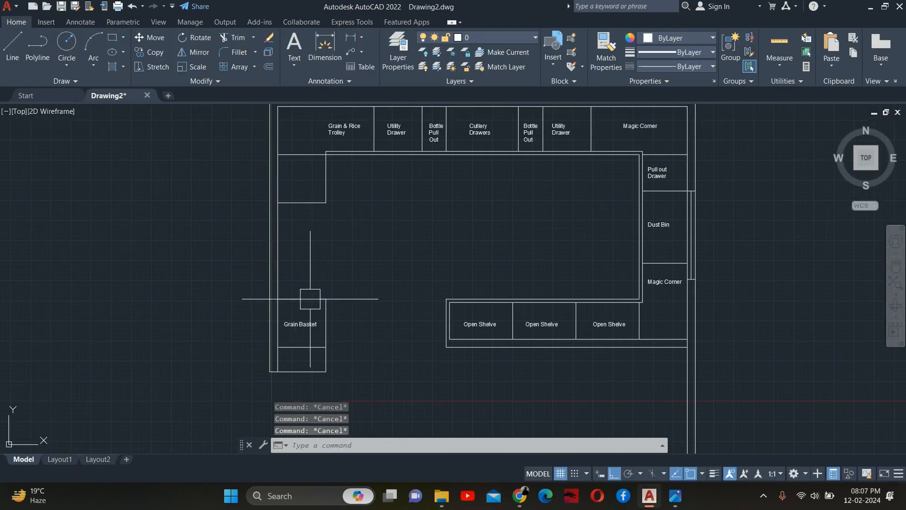
{"action": "type", "text": "co"}
{"action": "key", "text": "Return"}
{"action": "left_click", "coordinate": [306, 319]}
{"action": "key", "text": "Return"}
{"action": "left_click", "coordinate": [376, 340]}
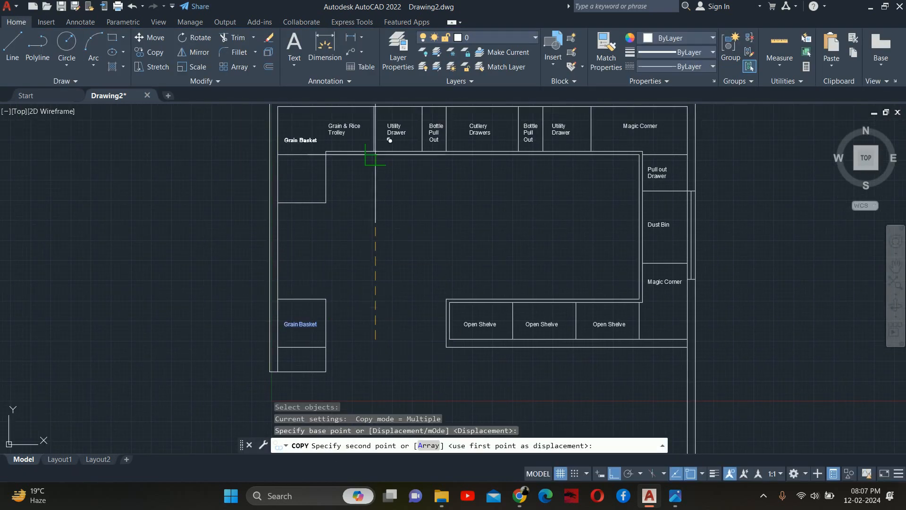
{"action": "left_click", "coordinate": [377, 194]}
{"action": "key", "text": "Escape"}
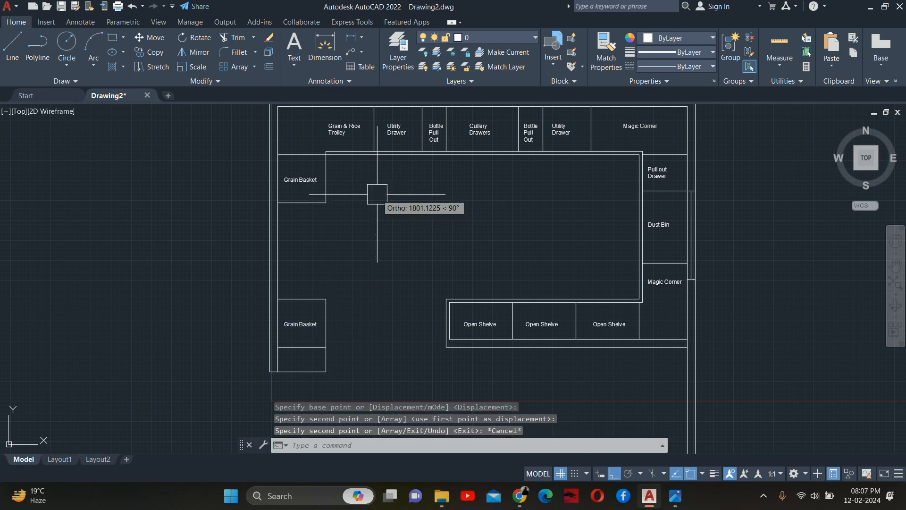
Change the copied label's text in the upper module of the left wall to "Utility Drawer"
{"action": "scroll", "coordinate": [292, 172], "scroll_direction": "up", "scroll_amount": 4}
{"action": "double_click", "coordinate": [326, 207]}
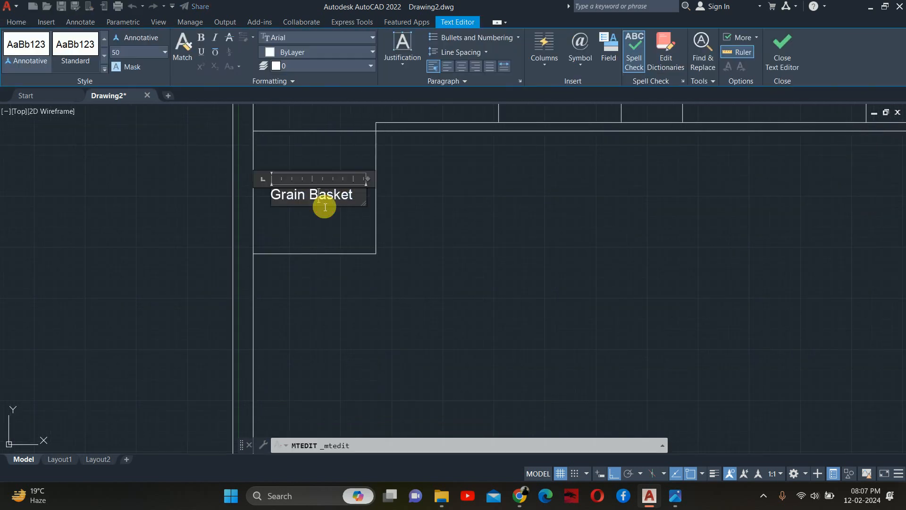
{"action": "key", "text": "ctrl+a"}
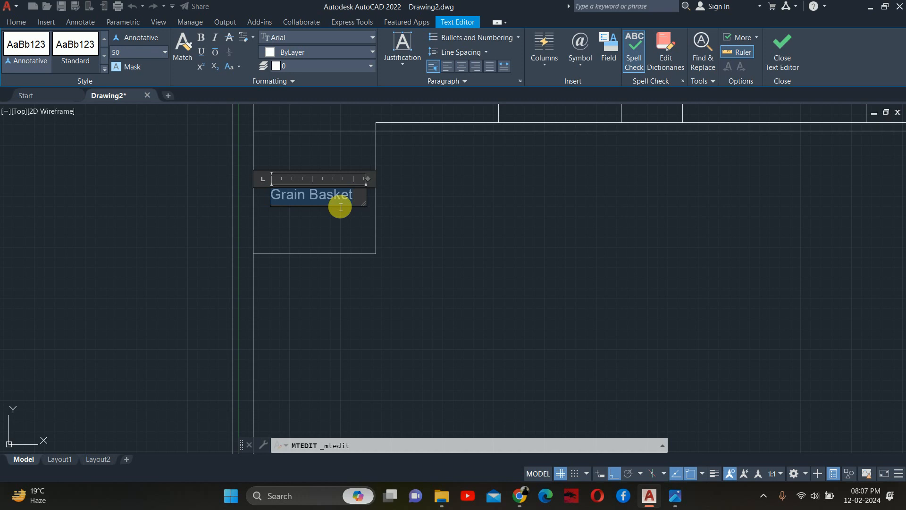
{"action": "type", "text": "Util"}
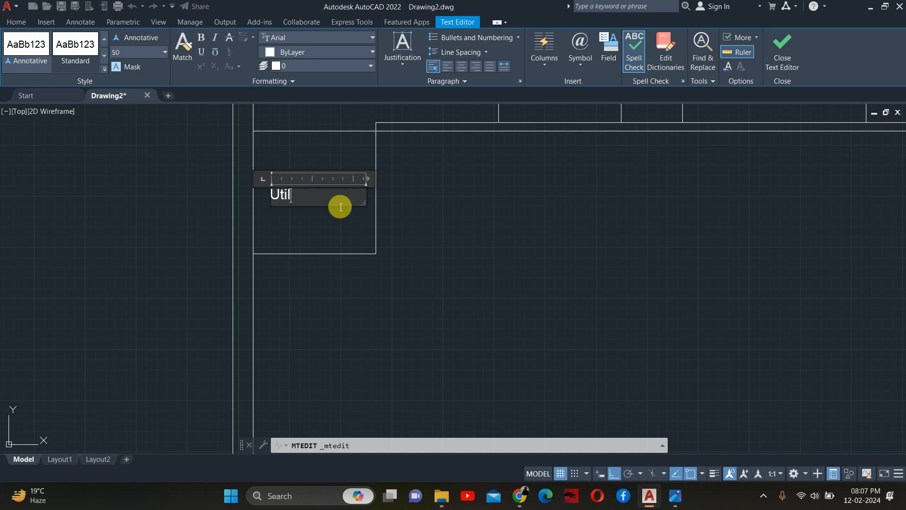
{"action": "type", "text": "ity"}
{"action": "left_click", "coordinate": [574, 236]}
{"action": "key", "text": "Escape"}
{"action": "key", "text": "Escape"}
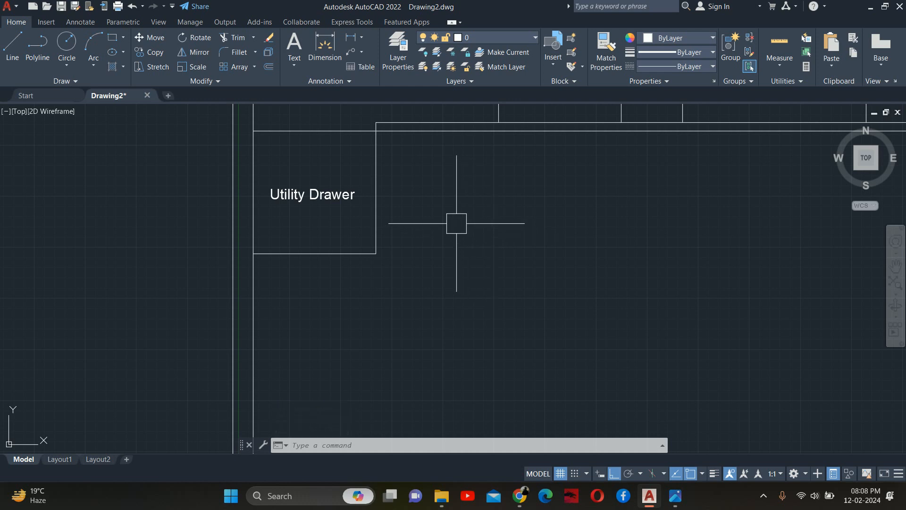
{"action": "key", "text": "Escape"}
{"action": "key", "text": "Escape"}
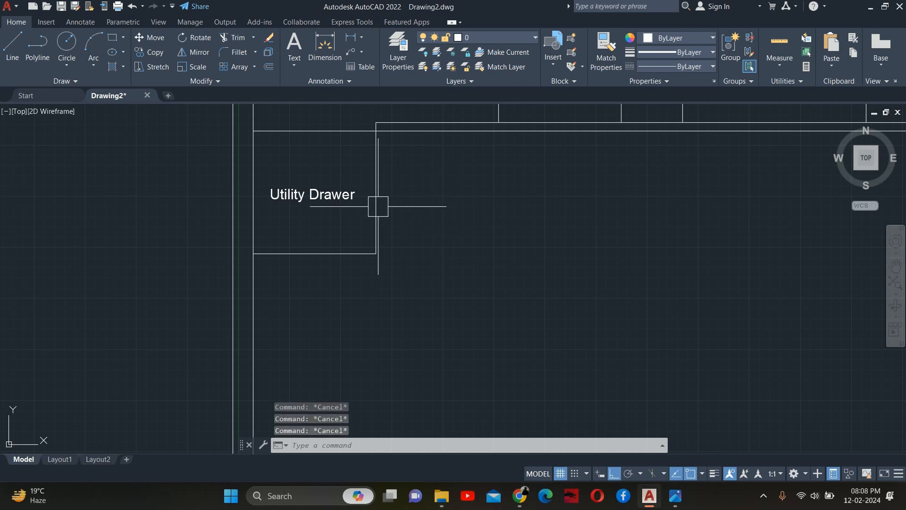
Check the module labels around the whole kitchen layout, including the left wall
{"action": "scroll", "coordinate": [348, 198], "scroll_direction": "down", "scroll_amount": 7}
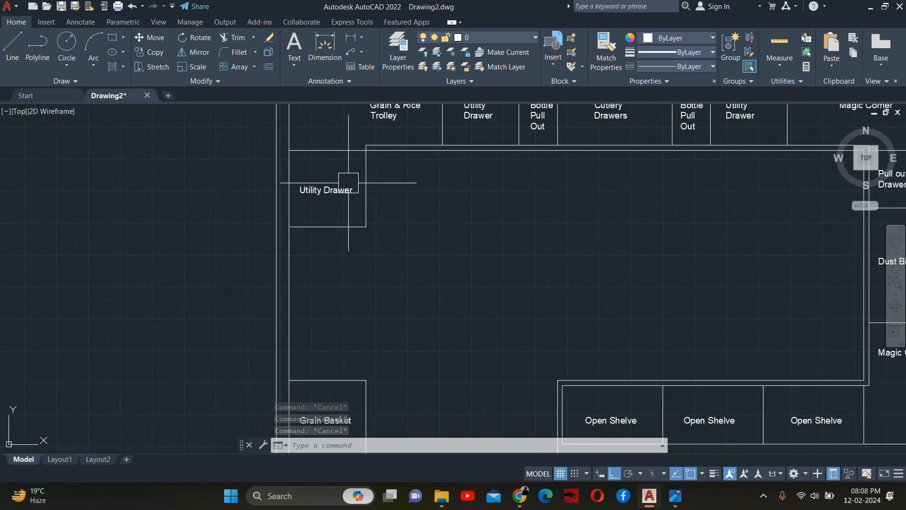
{"action": "mouse_move", "coordinate": [336, 213]}
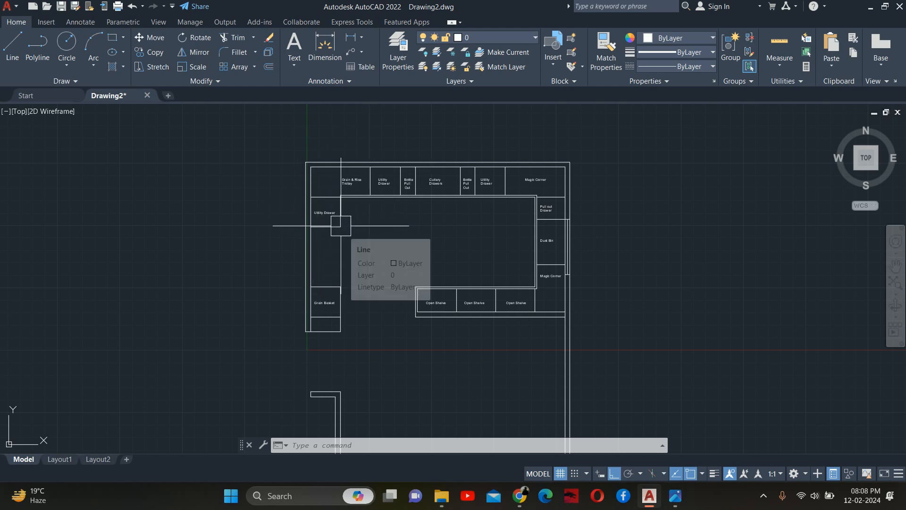
{"action": "key", "text": "Escape"}
{"action": "key", "text": "Escape"}
{"action": "scroll", "coordinate": [341, 226], "scroll_direction": "down", "scroll_amount": 5}
{"action": "key", "text": "Escape"}
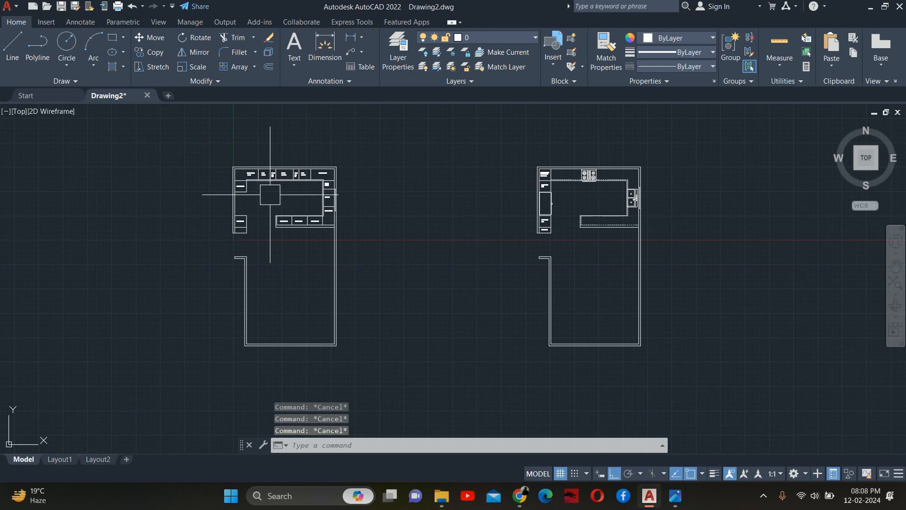
{"action": "scroll", "coordinate": [260, 194], "scroll_direction": "up", "scroll_amount": 7}
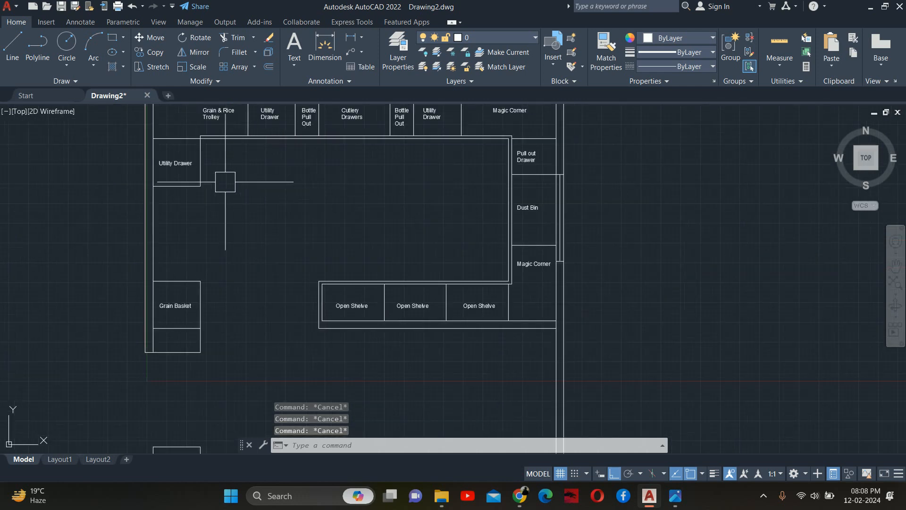
{"action": "middle_click_drag", "start_coordinate": [147, 169], "coordinate": [180, 234]}
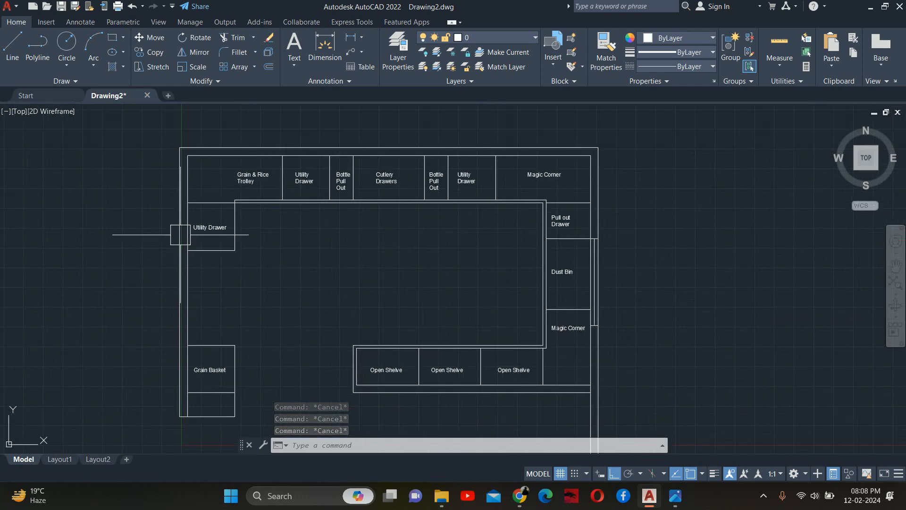
Check the labelled cabinet module plan against the neighbouring kitchen plan with the hob, sink and appliance units
{"action": "scroll", "coordinate": [253, 189], "scroll_direction": "up", "scroll_amount": 4}
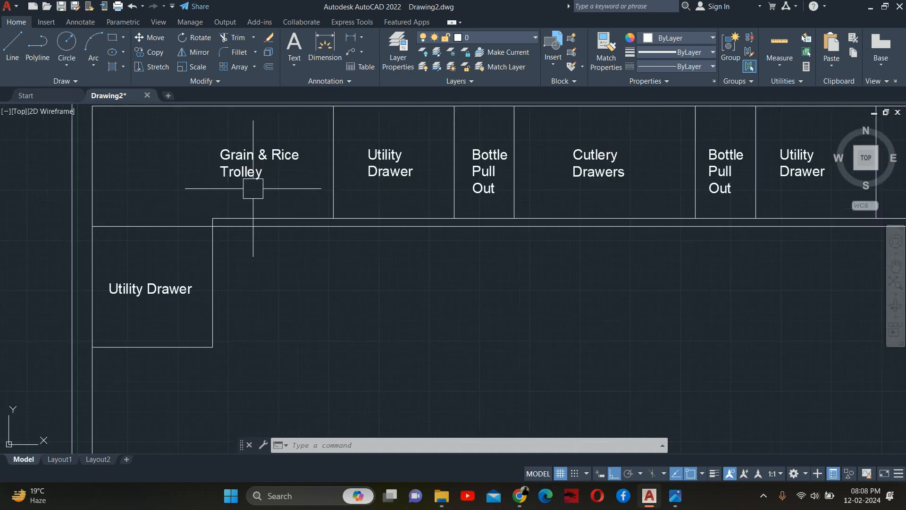
{"action": "scroll", "coordinate": [416, 202], "scroll_direction": "down", "scroll_amount": 8}
{"action": "middle_click_drag", "start_coordinate": [617, 208], "coordinate": [203, 272]}
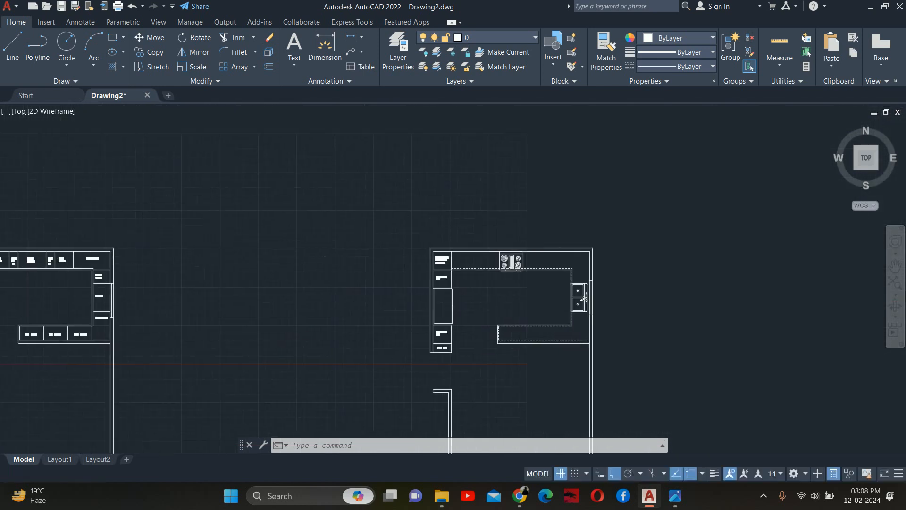
{"action": "scroll", "coordinate": [614, 231], "scroll_direction": "up", "scroll_amount": 2}
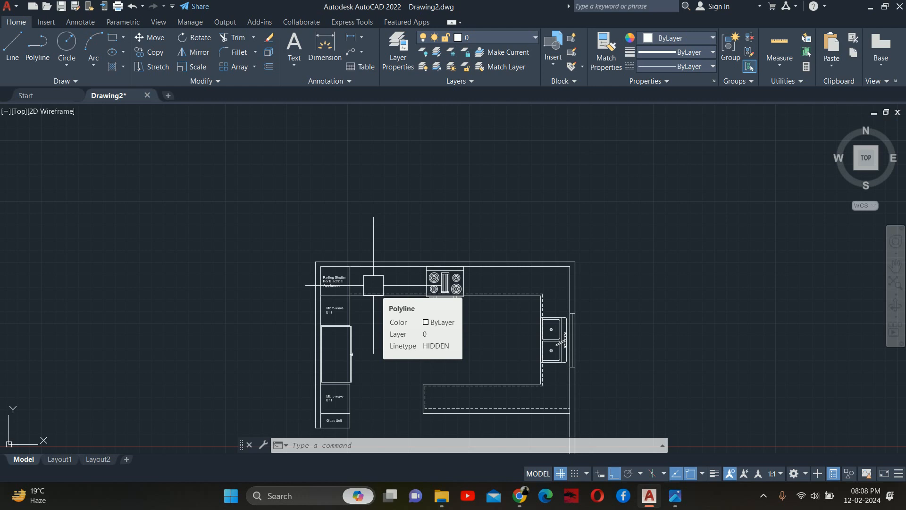
{"action": "scroll", "coordinate": [371, 281], "scroll_direction": "down", "scroll_amount": 3}
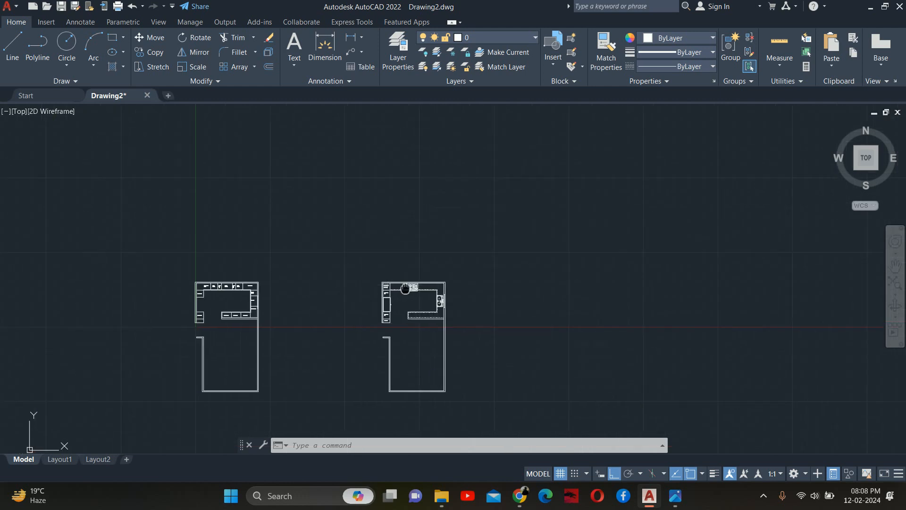
{"action": "middle_click_drag", "start_coordinate": [399, 229], "coordinate": [598, 228]}
{"action": "scroll", "coordinate": [447, 274], "scroll_direction": "up", "scroll_amount": 2}
{"action": "middle_click_drag", "start_coordinate": [767, 303], "coordinate": [457, 299]}
{"action": "scroll", "coordinate": [457, 300], "scroll_direction": "down", "scroll_amount": 2}
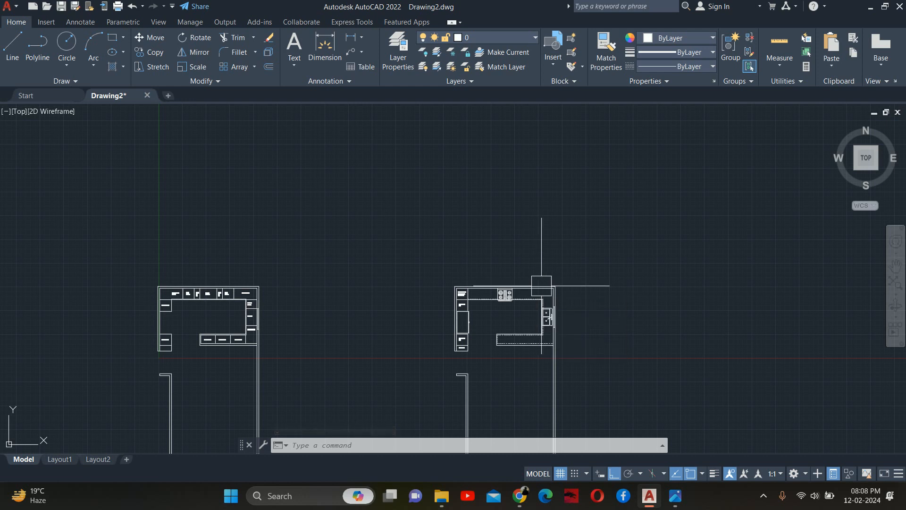
{"action": "scroll", "coordinate": [538, 288], "scroll_direction": "down", "scroll_amount": 2}
{"action": "middle_click_drag", "start_coordinate": [313, 298], "coordinate": [348, 307]}
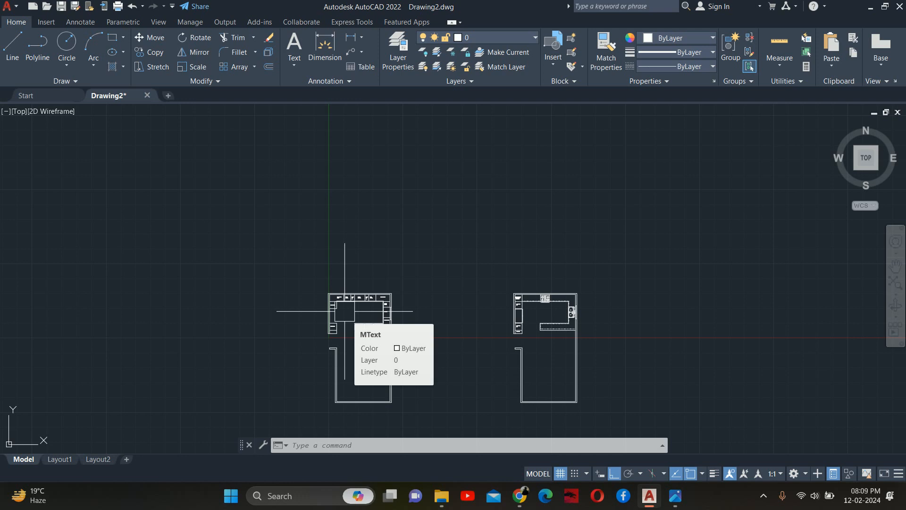
Examine the upper counter, hob, sink and left-wall appliance units in the right-hand kitchen plan
{"action": "key", "text": "Escape"}
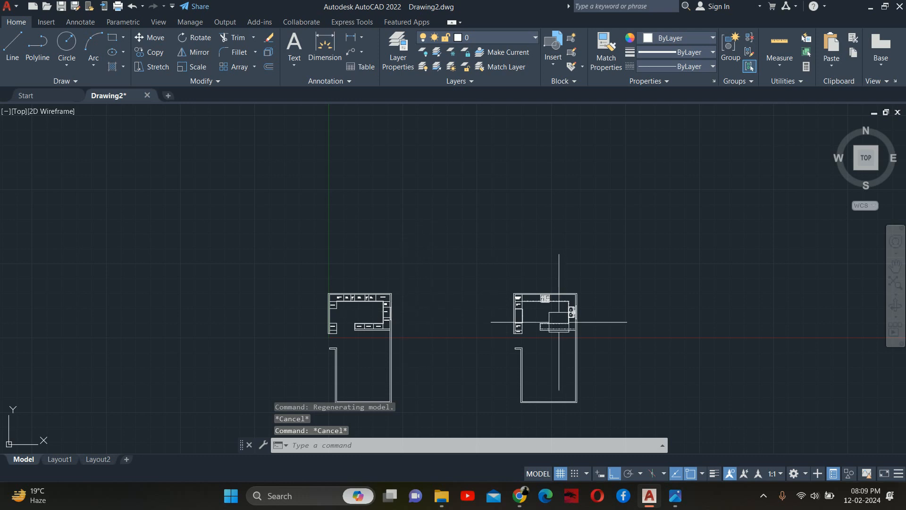
{"action": "scroll", "coordinate": [560, 322], "scroll_direction": "up", "scroll_amount": 6}
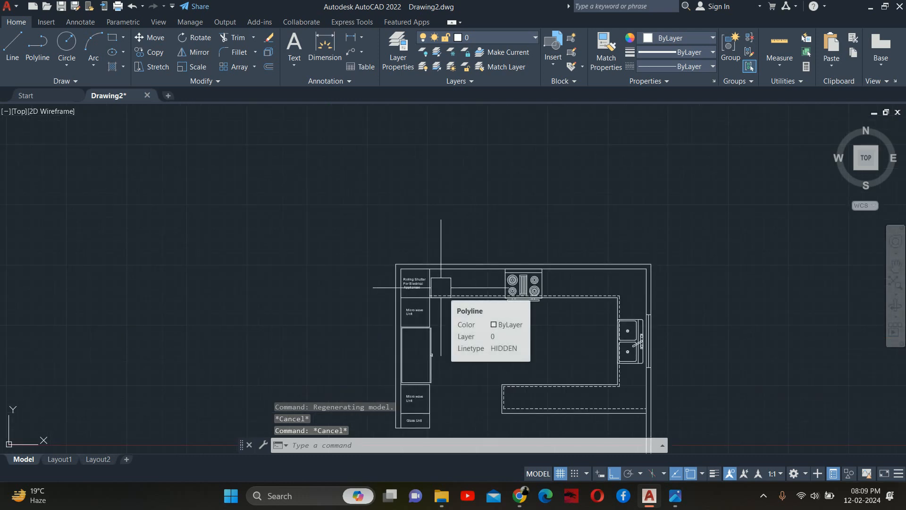
{"action": "scroll", "coordinate": [651, 281], "scroll_direction": "up", "scroll_amount": 4}
{"action": "scroll", "coordinate": [599, 307], "scroll_direction": "down", "scroll_amount": 2}
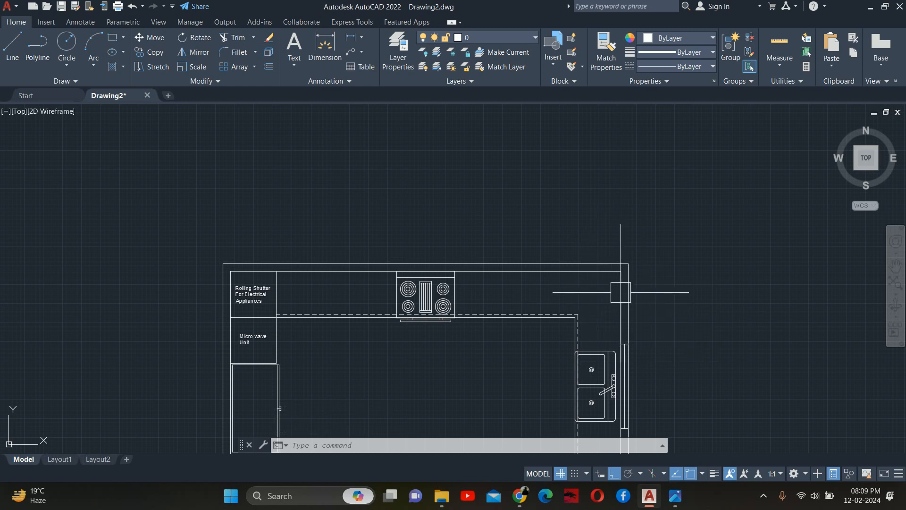
{"action": "scroll", "coordinate": [514, 283], "scroll_direction": "down", "scroll_amount": 2}
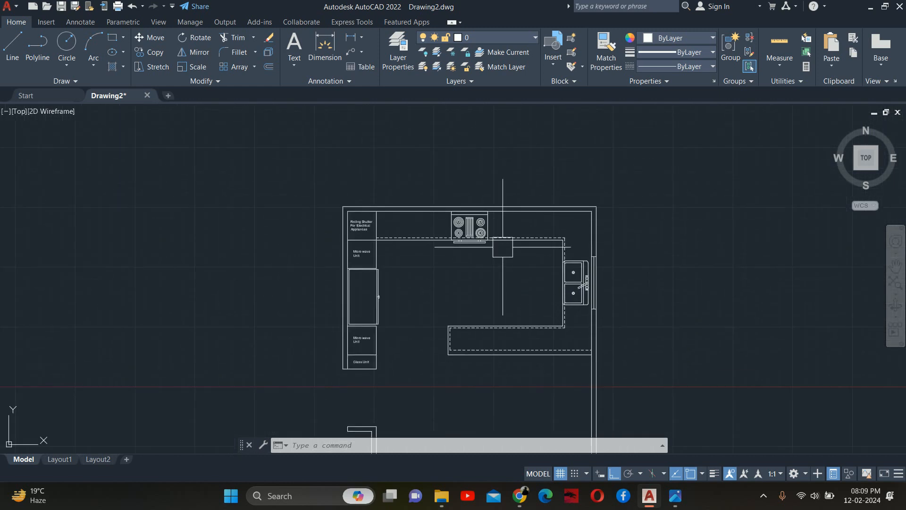
{"action": "middle_click_drag", "start_coordinate": [382, 285], "coordinate": [492, 251]}
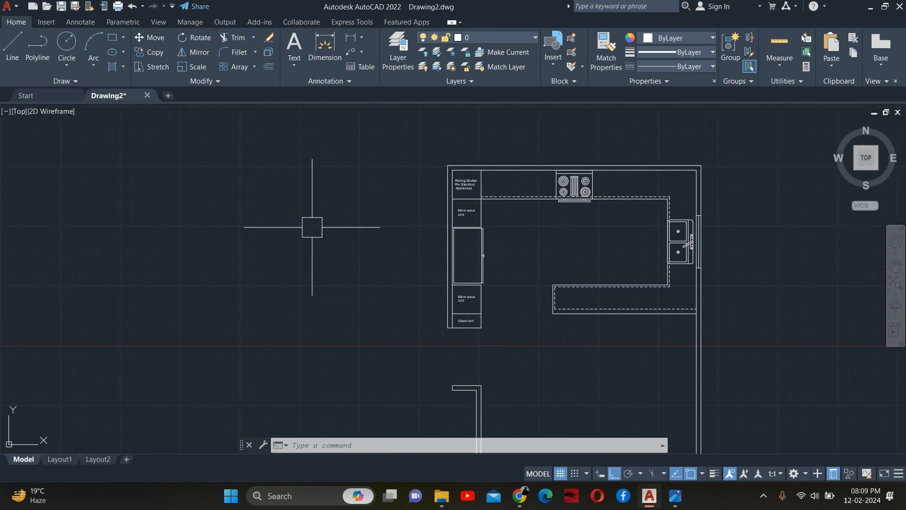
{"action": "scroll", "coordinate": [319, 241], "scroll_direction": "down", "scroll_amount": 3}
{"action": "middle_click_drag", "start_coordinate": [120, 266], "coordinate": [236, 263]}
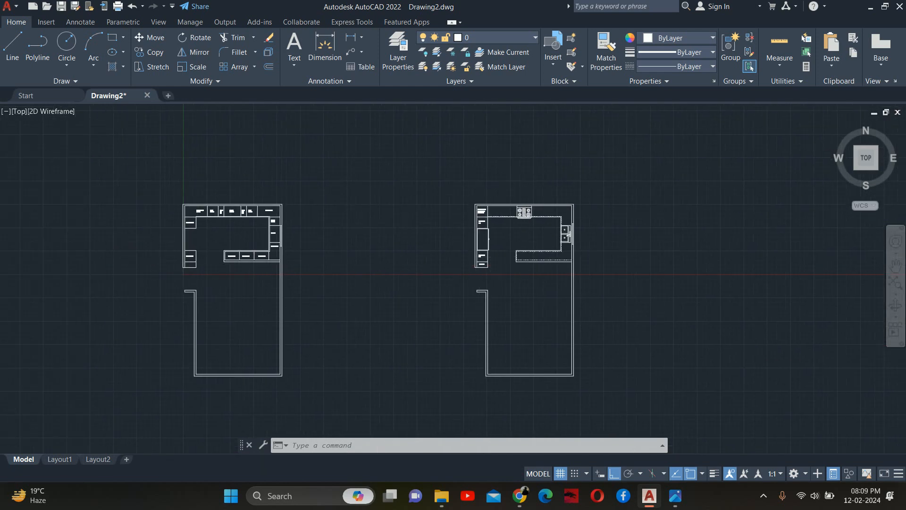
{"action": "scroll", "coordinate": [489, 264], "scroll_direction": "up", "scroll_amount": 2}
{"action": "key", "text": "Escape"}
{"action": "key", "text": "Escape"}
{"action": "key", "text": "Escape"}
{"action": "middle_click_drag", "start_coordinate": [445, 254], "coordinate": [464, 261]}
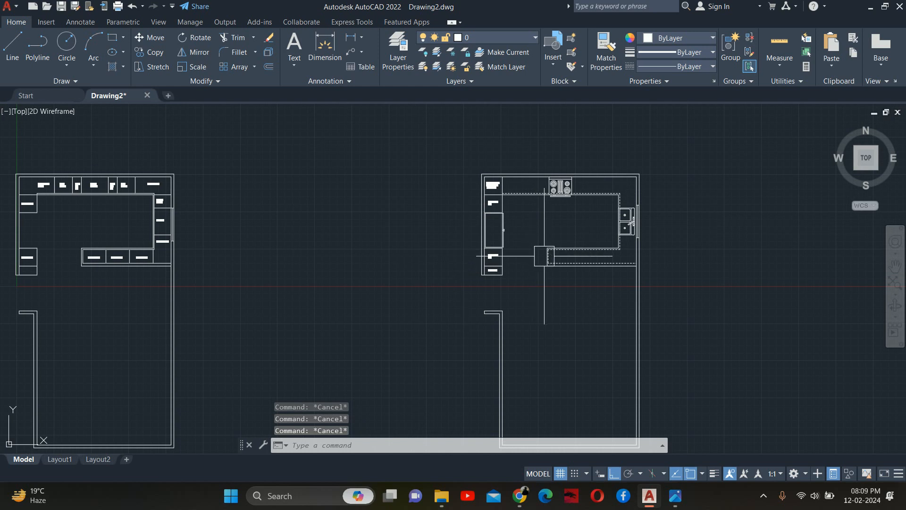
{"action": "middle_click_drag", "start_coordinate": [571, 259], "coordinate": [511, 260]}
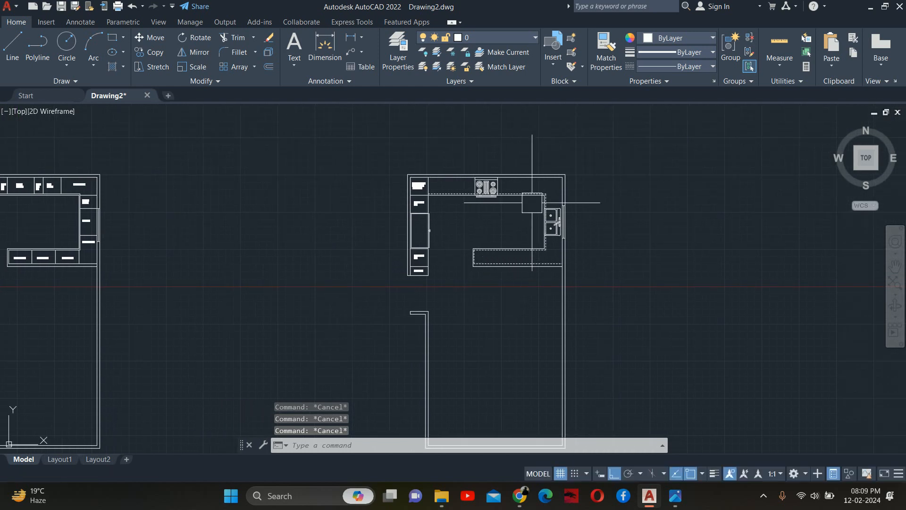
Copy the entire kitchen plan with the hob and sink horizontally into the empty space to its right
{"action": "scroll", "coordinate": [516, 202], "scroll_direction": "down", "scroll_amount": 2}
{"action": "type", "text": "co"}
{"action": "middle_click_drag", "start_coordinate": [411, 180], "coordinate": [455, 190]}
{"action": "key", "text": "Return"}
{"action": "scroll", "coordinate": [455, 190], "scroll_direction": "down", "scroll_amount": 3}
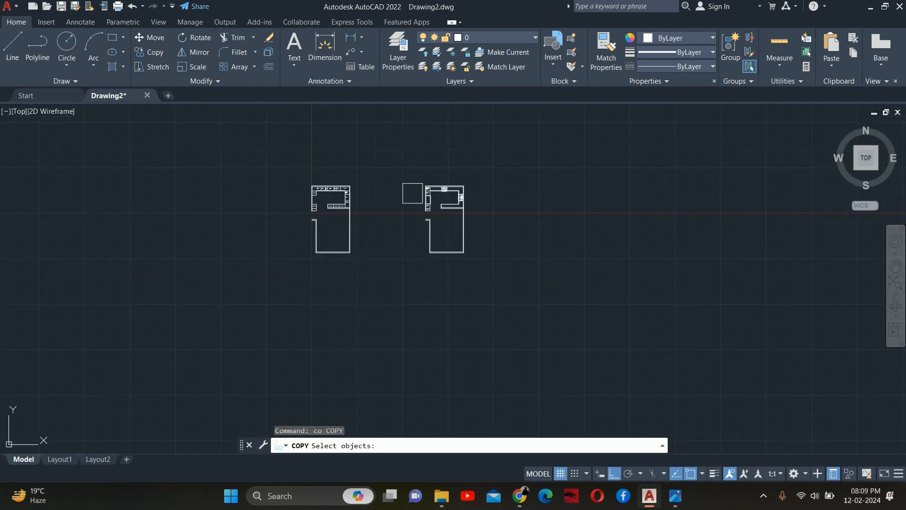
{"action": "left_click", "coordinate": [403, 173]}
{"action": "left_click", "coordinate": [591, 310]}
{"action": "key", "text": "Return"}
{"action": "left_click", "coordinate": [439, 288]}
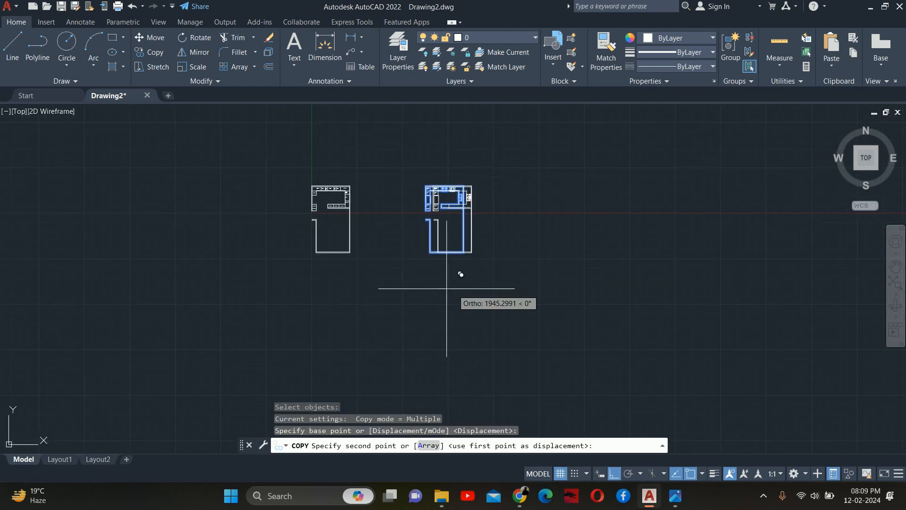
{"action": "left_click", "coordinate": [561, 293]}
{"action": "key", "text": "Escape"}
{"action": "key", "text": "Escape"}
{"action": "key", "text": "Escape"}
{"action": "scroll", "coordinate": [577, 150], "scroll_direction": "up", "scroll_amount": 7}
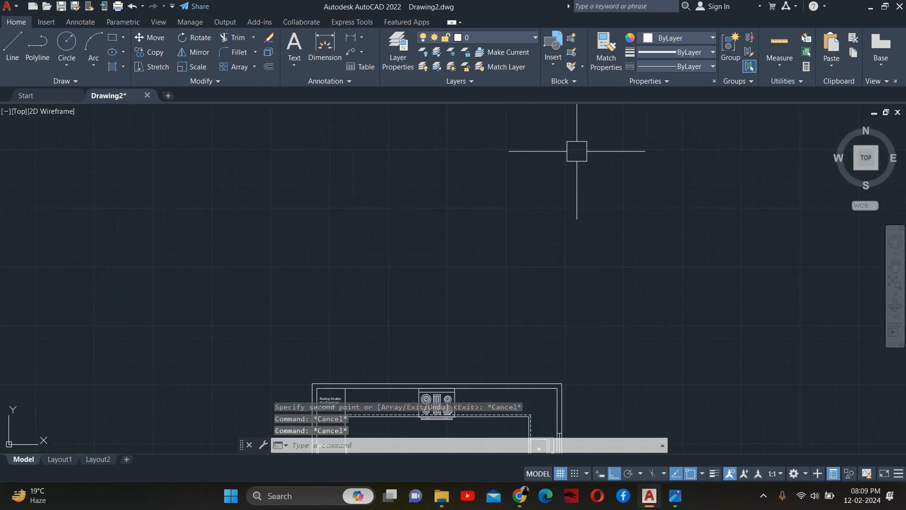
{"action": "middle_click_drag", "start_coordinate": [530, 296], "coordinate": [537, 295]}
{"action": "scroll", "coordinate": [506, 219], "scroll_direction": "down", "scroll_amount": 6}
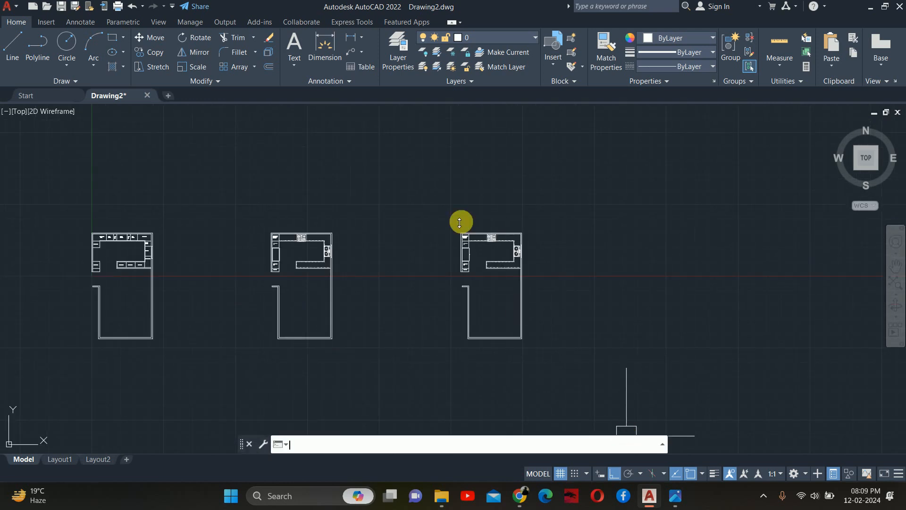
{"action": "key", "text": "F2"}
{"action": "left_click", "coordinate": [486, 193]}
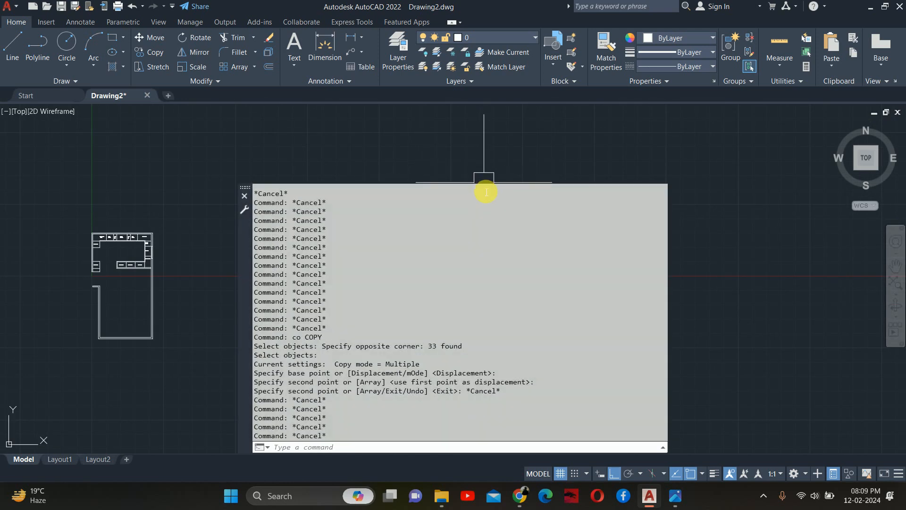
{"action": "left_click_drag", "start_coordinate": [484, 191], "coordinate": [480, 456]}
{"action": "key", "text": "Escape"}
{"action": "key", "text": "Escape"}
{"action": "key", "text": "Escape"}
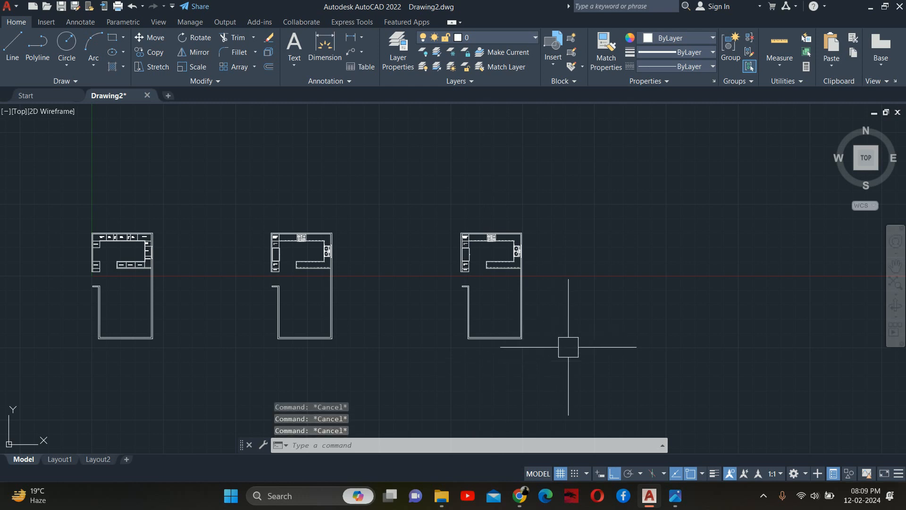
Erase the whole rightmost copy of the kitchen plan
{"action": "left_click", "coordinate": [588, 379]}
{"action": "left_click", "coordinate": [373, 163]}
{"action": "key", "text": "Delete"}
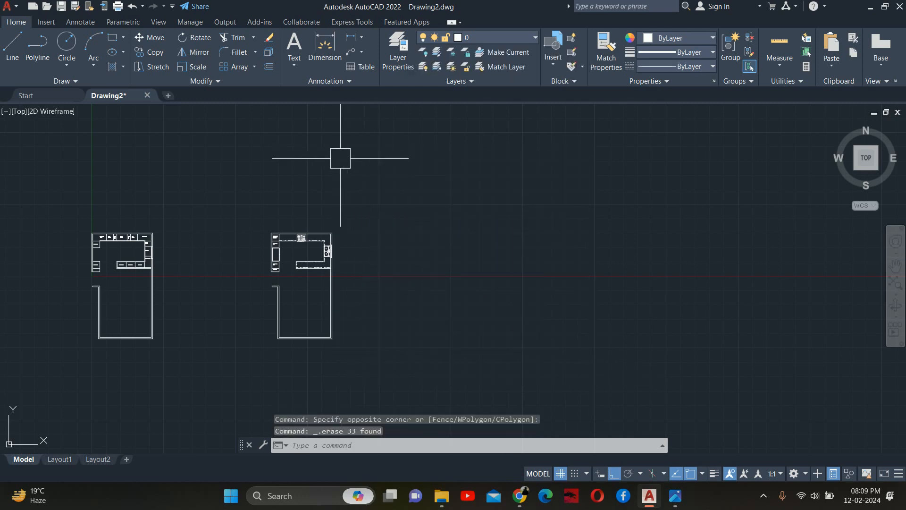
{"action": "key", "text": "alt+r"}
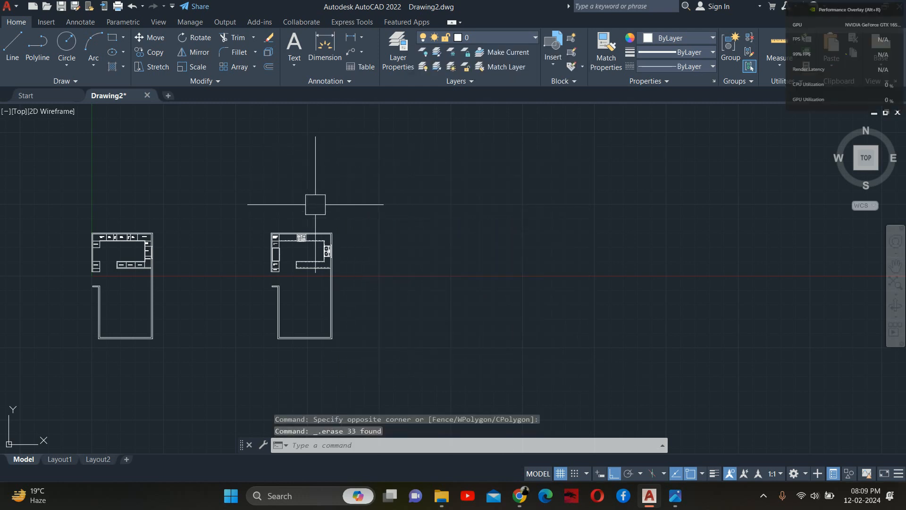